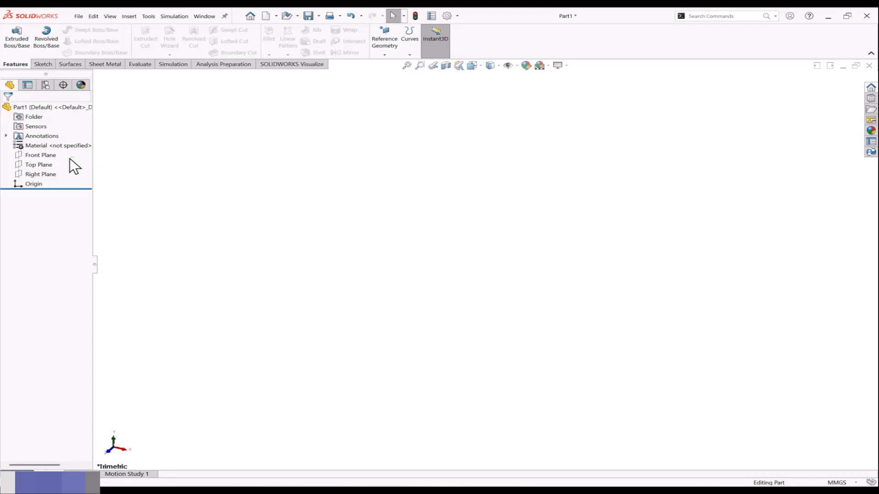
Show the Front, Top and Right planes in the graphics area.
left_click_drag(69, 158, 49, 181)
right_click(48, 174)
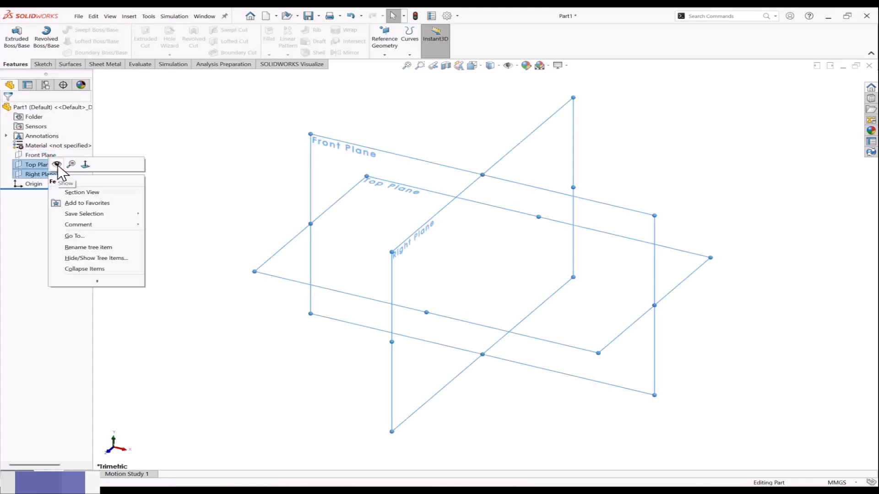
left_click(187, 172)
middle_click_drag(186, 173, 325, 196)
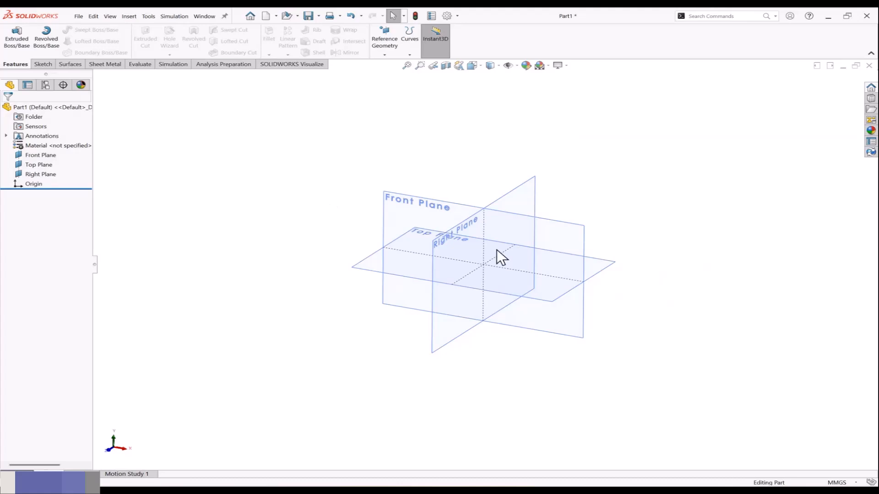
scroll(496, 260, "down", 2)
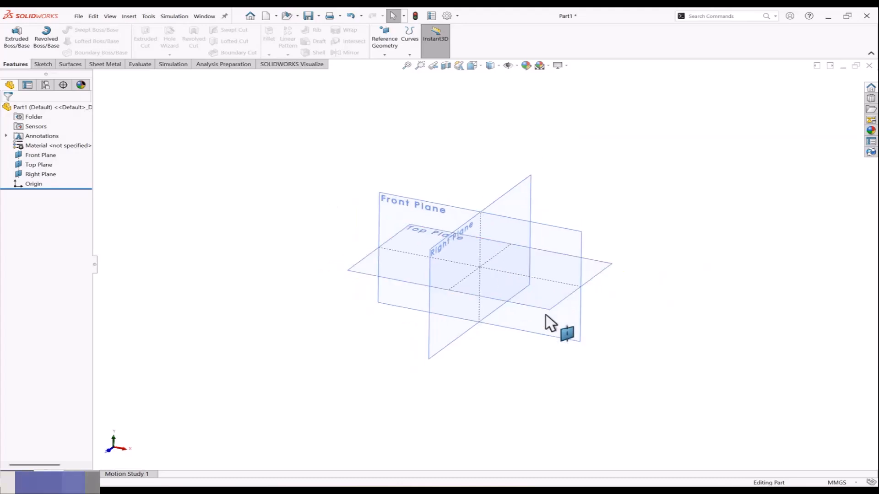
scroll(545, 311, "down", 2)
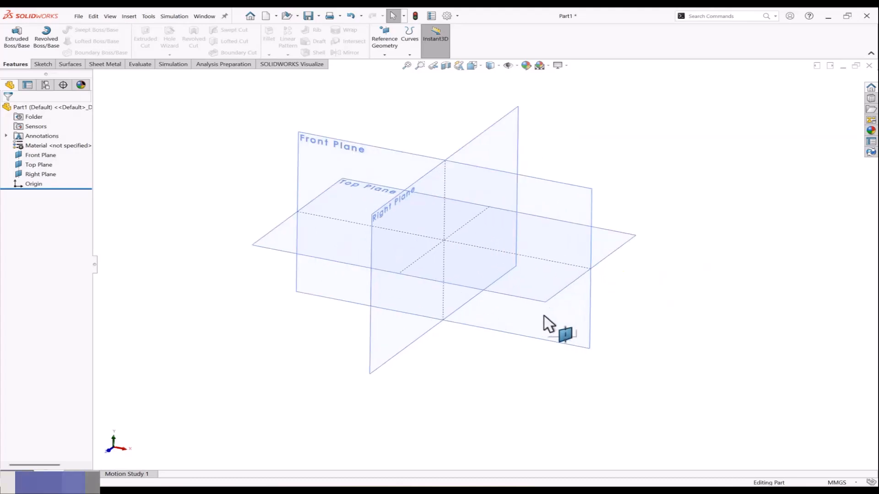
Start a reference plane parallel to the Front Plane with an offset distance of 80 mm.
left_click(391, 54)
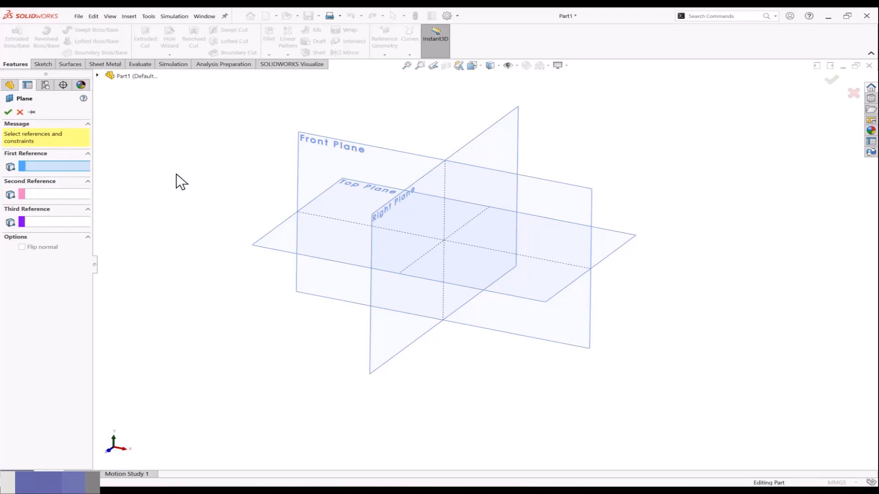
left_click(317, 159)
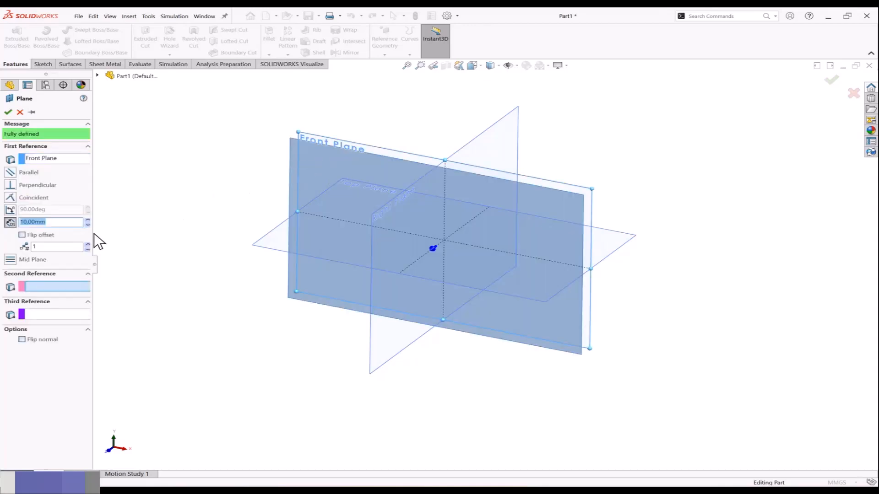
left_click(89, 219)
left_click(88, 219)
left_click(88, 219)
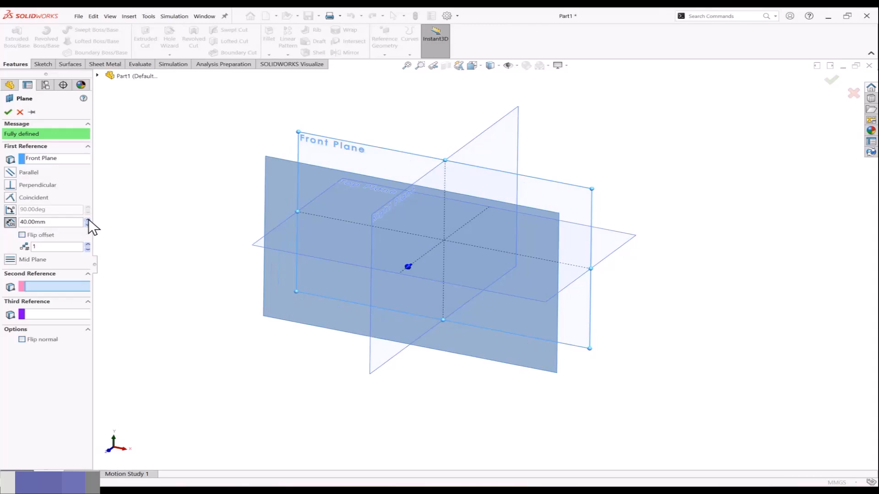
left_click(88, 219)
left_click(88, 220)
left_click(88, 220)
left_click(89, 219)
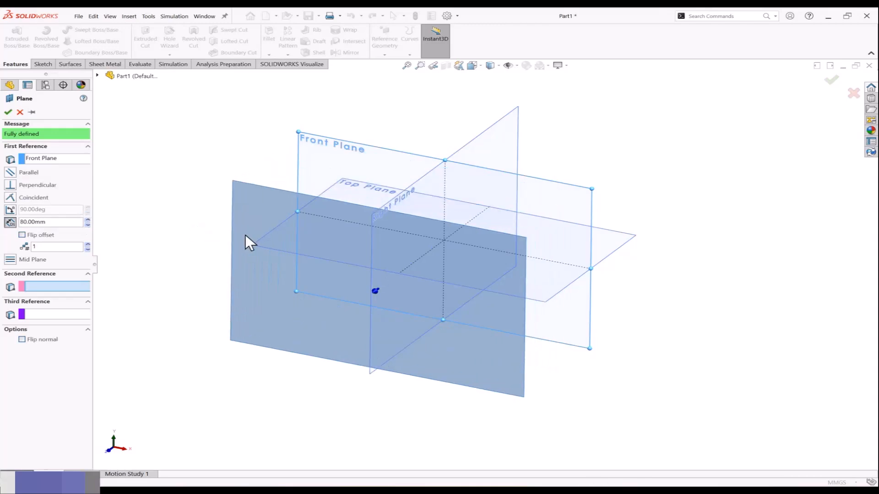
Inspect the offset plane preview from other angles and flip its offset to the opposite side of the Front Plane.
middle_click_drag(245, 234, 163, 241)
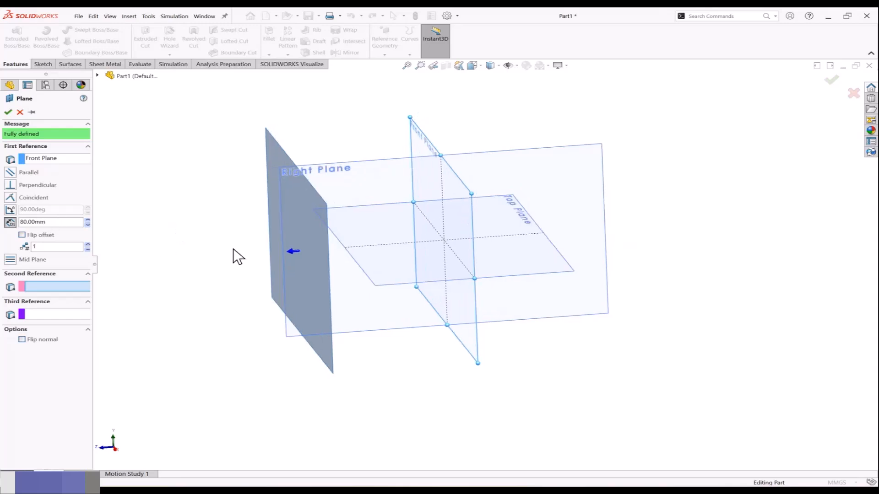
mouse_move(233, 248)
middle_mouse_down()
mouse_move(191, 247)
mouse_move(227, 263)
middle_mouse_up()
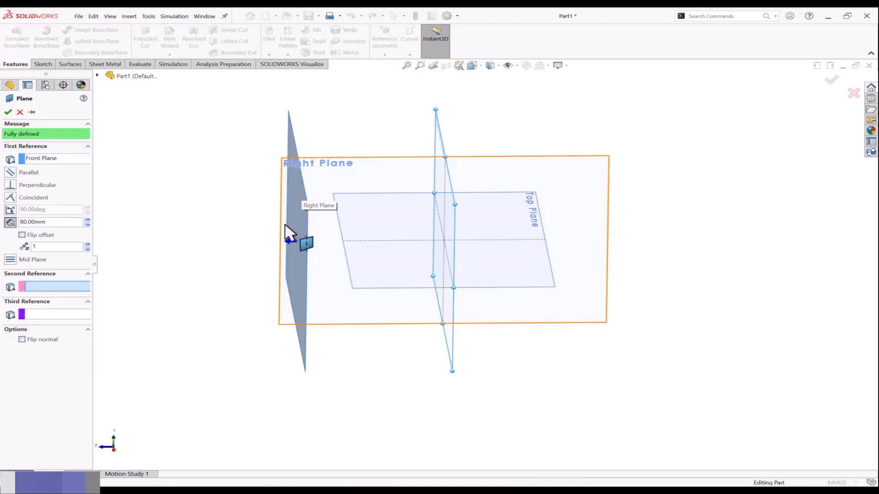
middle_click_drag(290, 232, 323, 246)
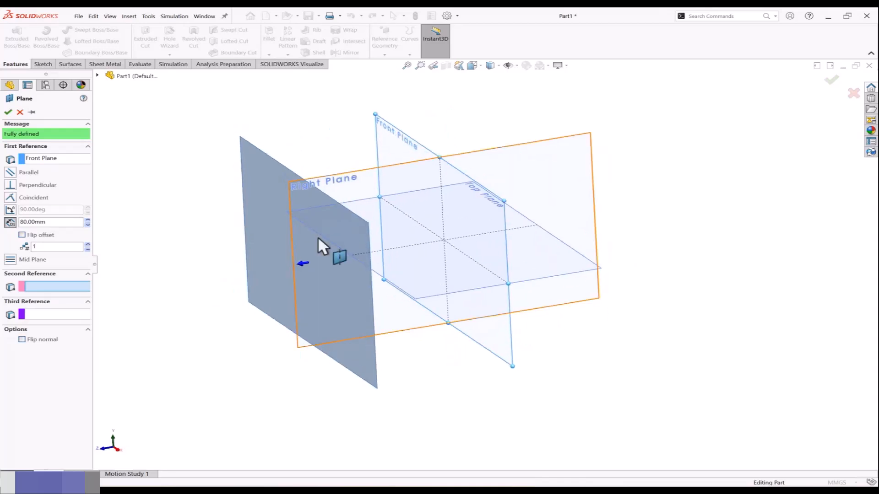
middle_click_drag(210, 236, 215, 242)
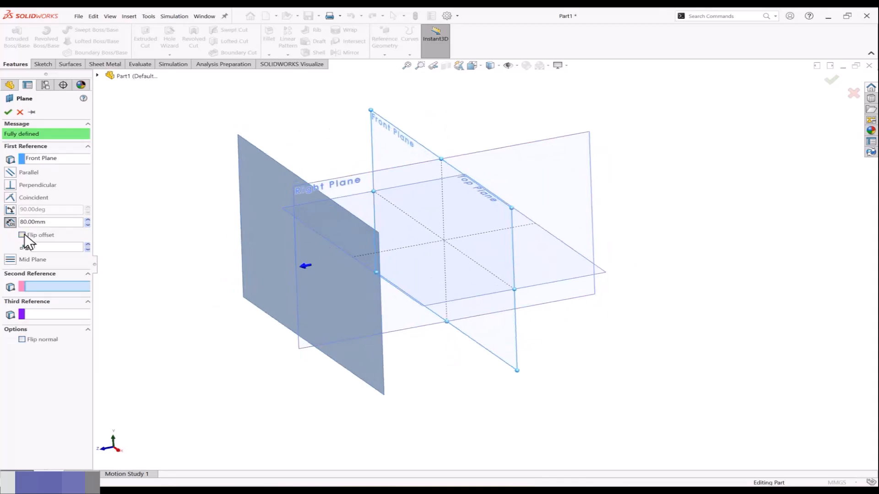
left_click(39, 234)
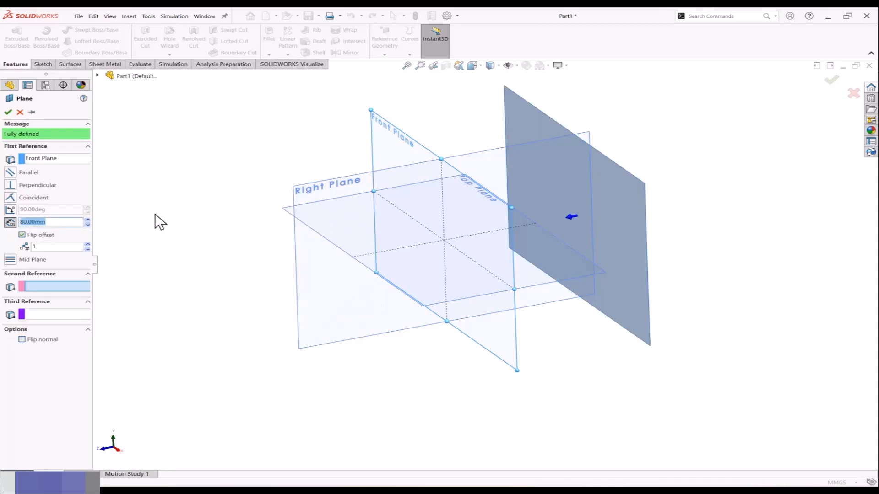
mouse_move(154, 213)
middle_mouse_down()
mouse_move(137, 229)
mouse_move(157, 215)
middle_mouse_up()
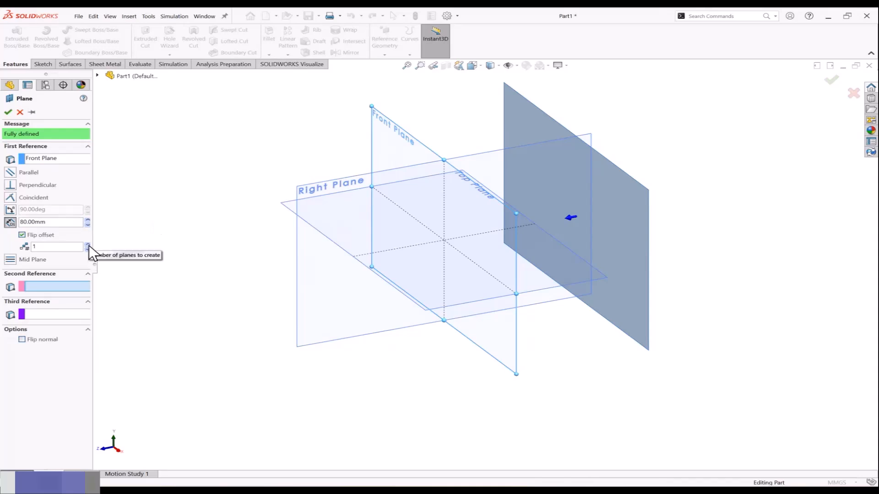
Set the number of offset planes to 3 and create them.
left_click_drag(42, 247, 26, 247)
left_click(89, 244)
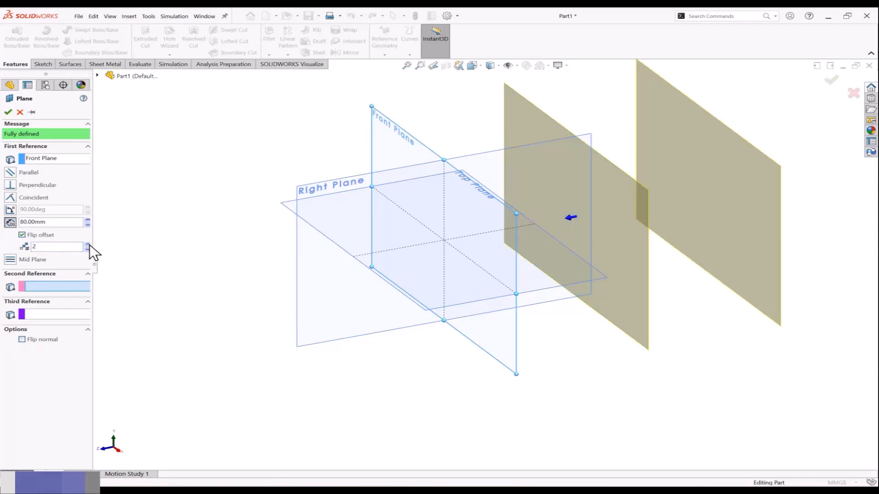
left_click(89, 243)
scroll(159, 288, "down", 2)
scroll(159, 295, "up", 3)
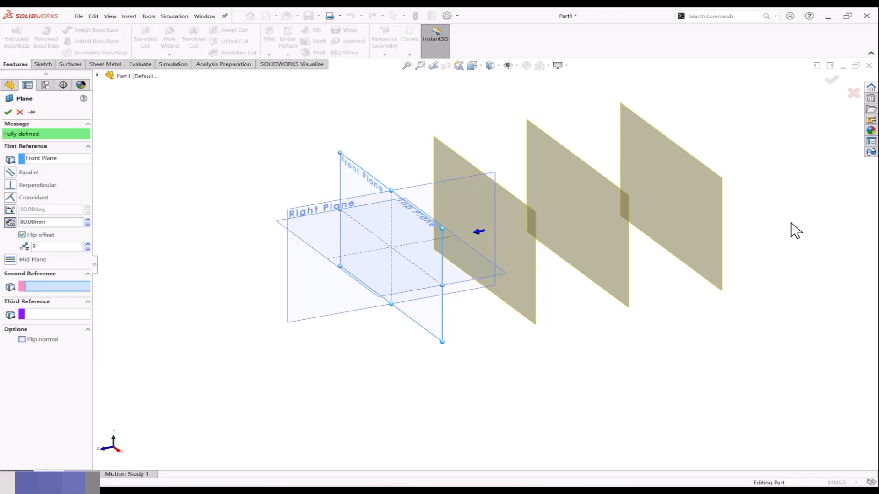
left_click(832, 87)
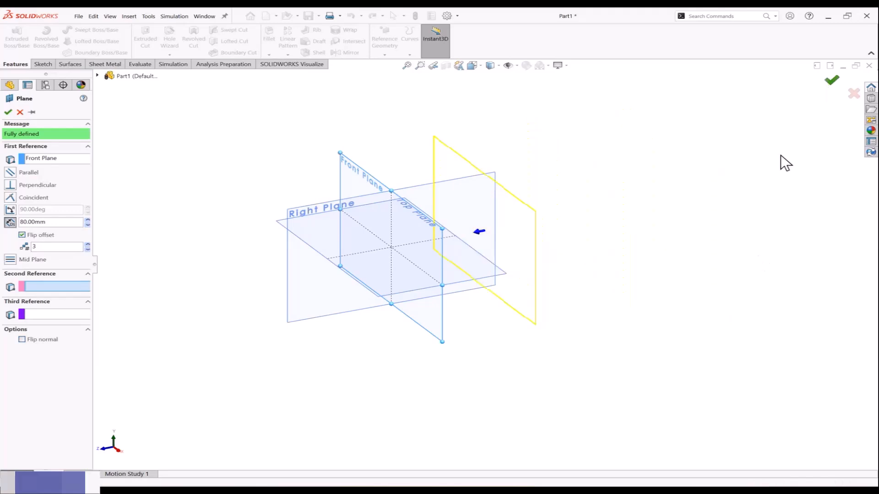
Delete the three offset planes Plane1, Plane2 and Plane3.
middle_click_drag(769, 173, 698, 196)
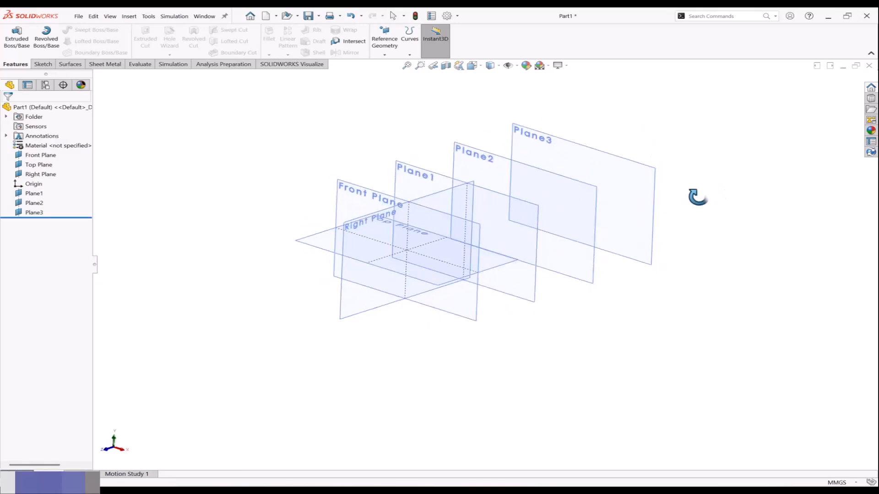
left_click(32, 193)
left_click(35, 212, "shift")
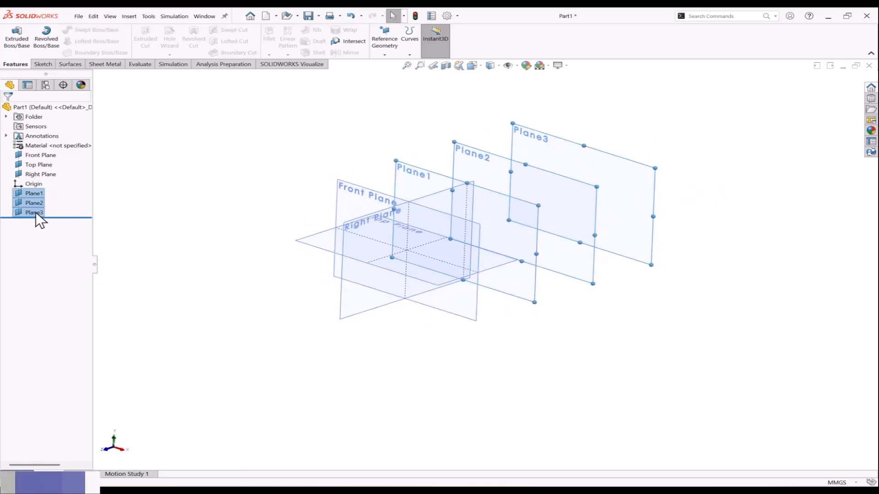
right_click(39, 210)
left_click(64, 251)
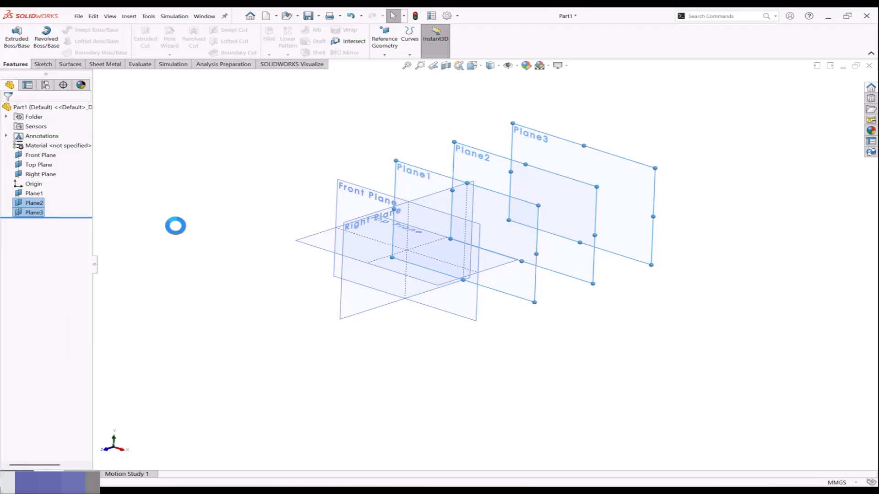
left_click(491, 206)
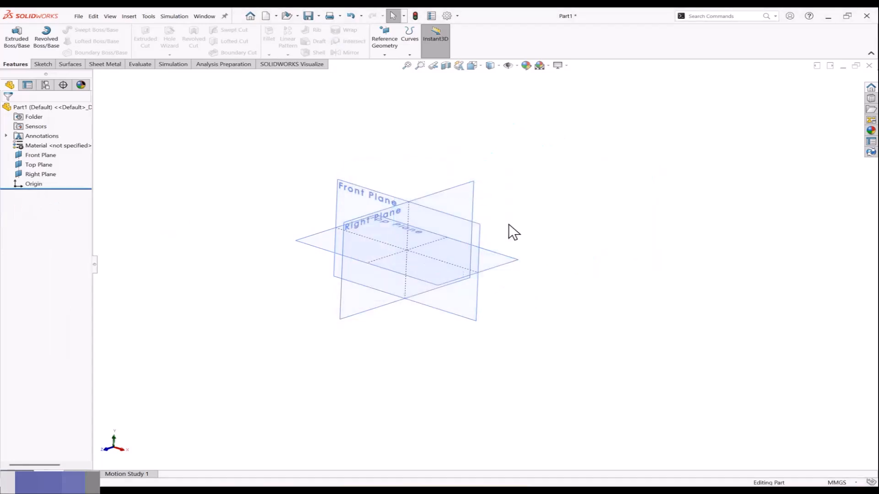
Sketch a corner rectangle about 102 by 62 mm on the Top Plane, starting at the origin, and exit the sketch.
left_click(502, 259)
left_click(532, 247)
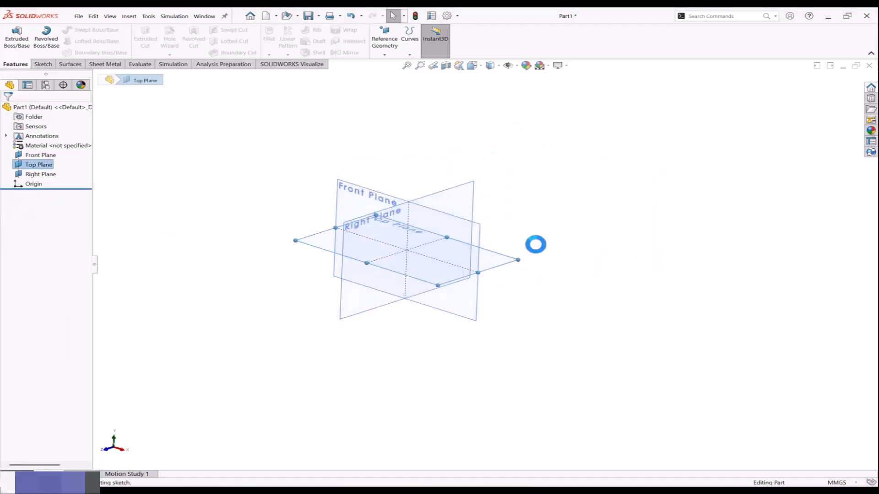
left_click(88, 42)
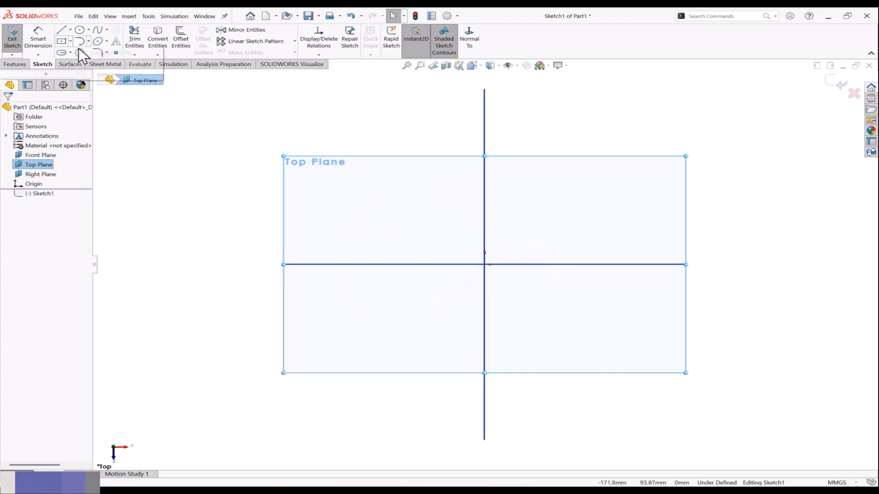
left_click(70, 42)
left_click(75, 53)
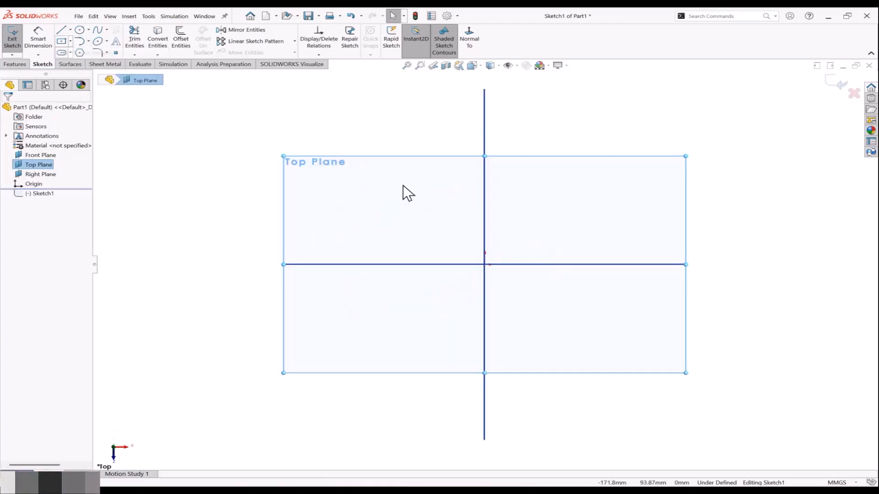
left_click(485, 265)
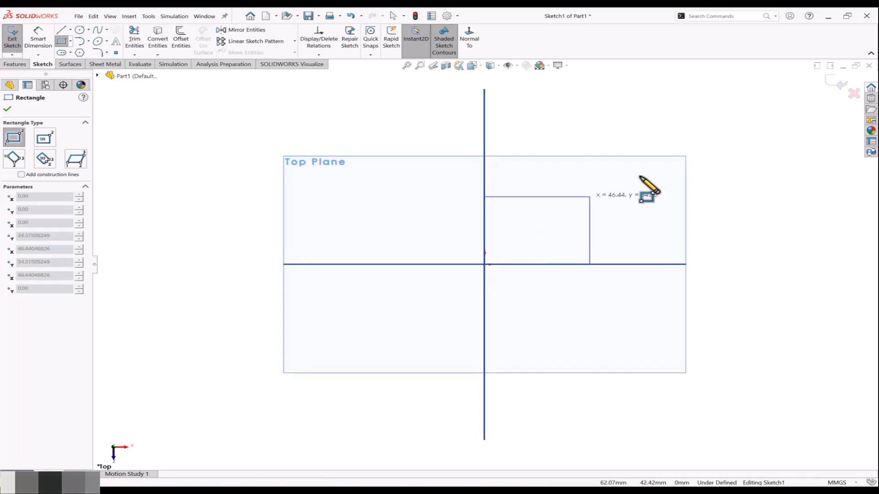
left_click(716, 141)
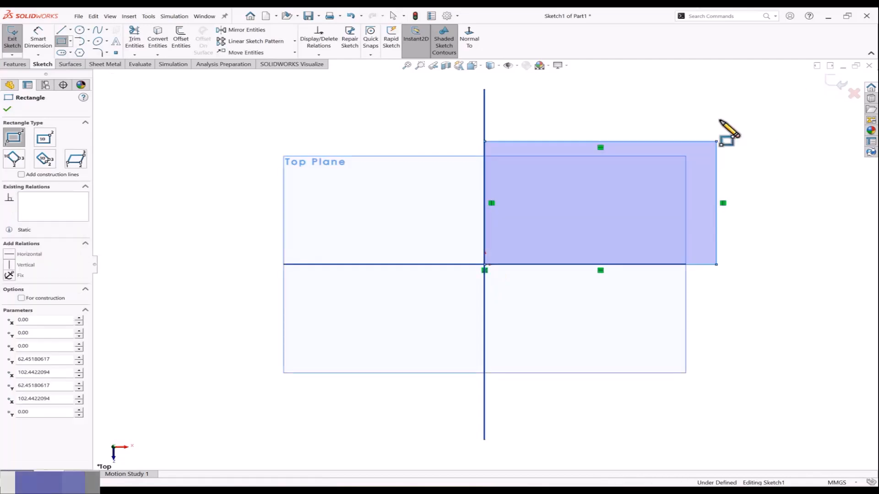
left_click(13, 38)
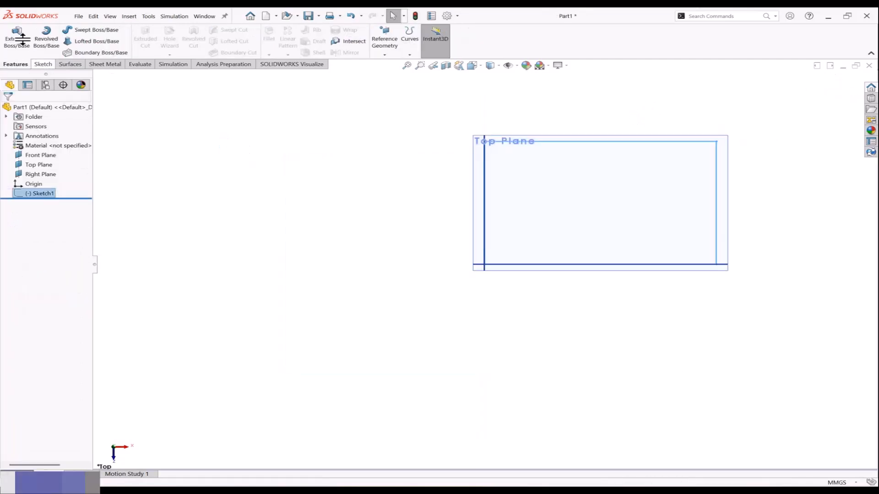
Extrude the rectangle sketch 31 mm upward as a blind boss.
left_click(21, 45)
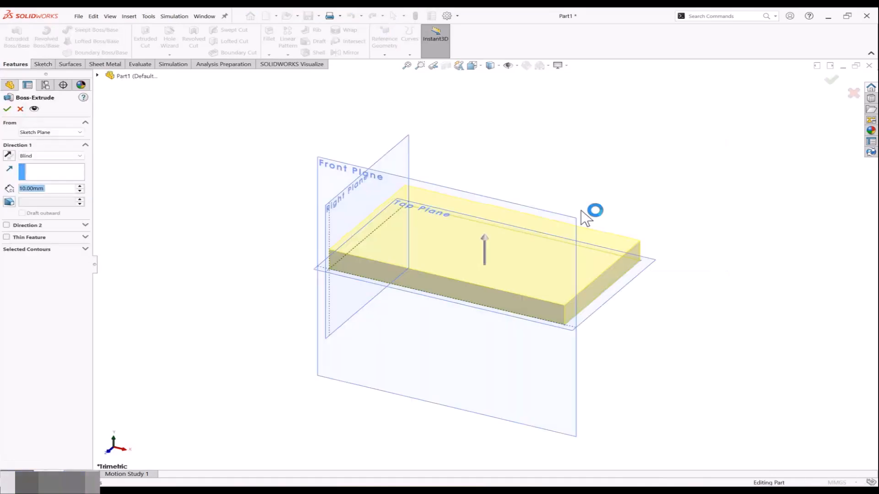
left_click_drag(484, 238, 485, 202)
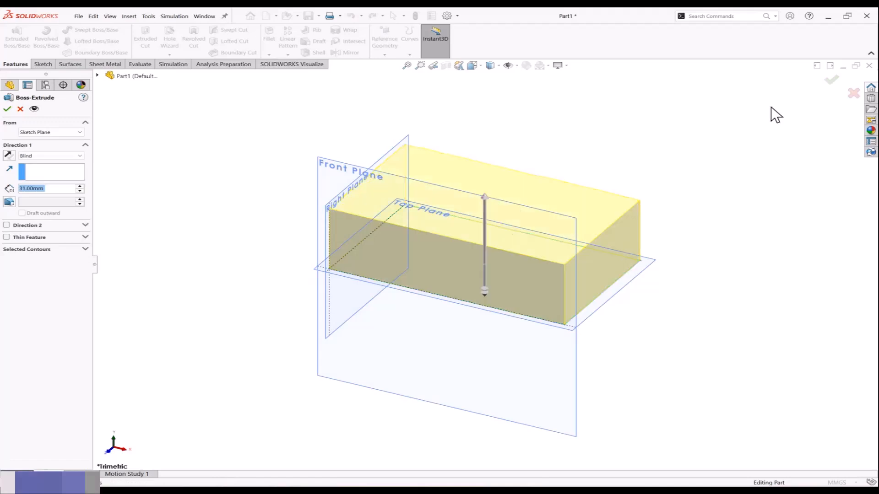
key("Return")
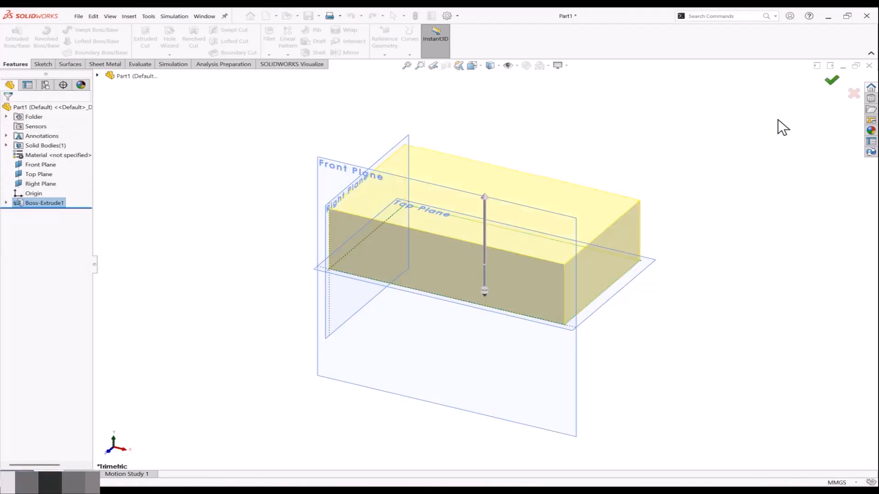
left_click(633, 128)
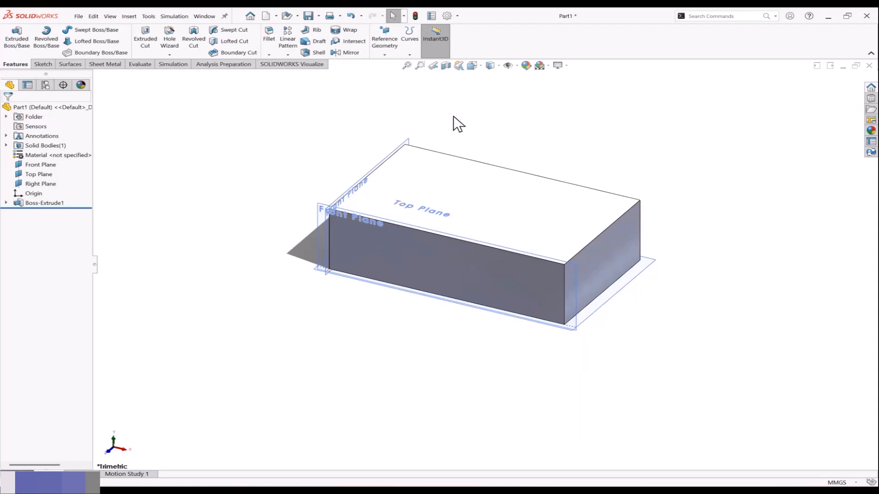
Create a reference plane offset 30 mm outward from the block's right end face.
left_click(390, 55)
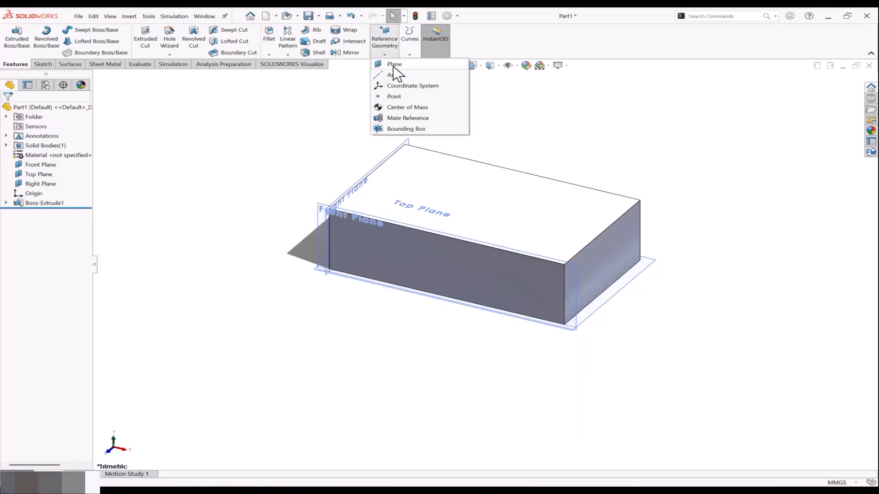
left_click(393, 65)
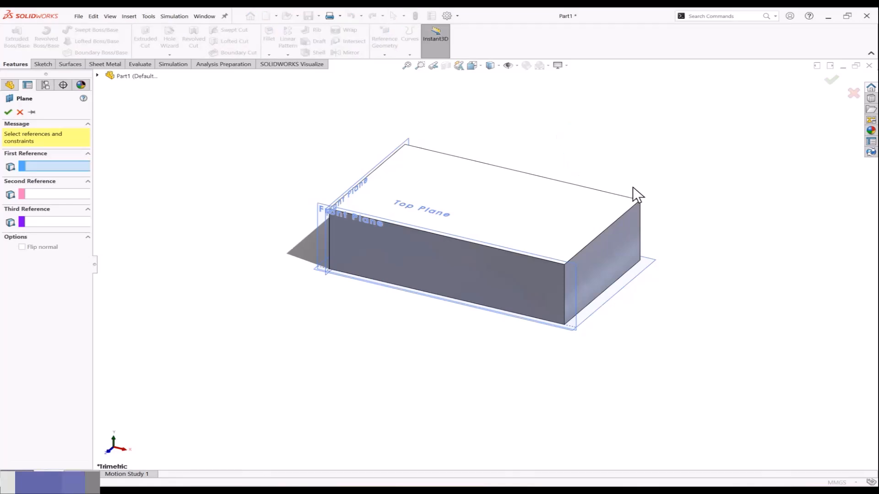
left_click(610, 243)
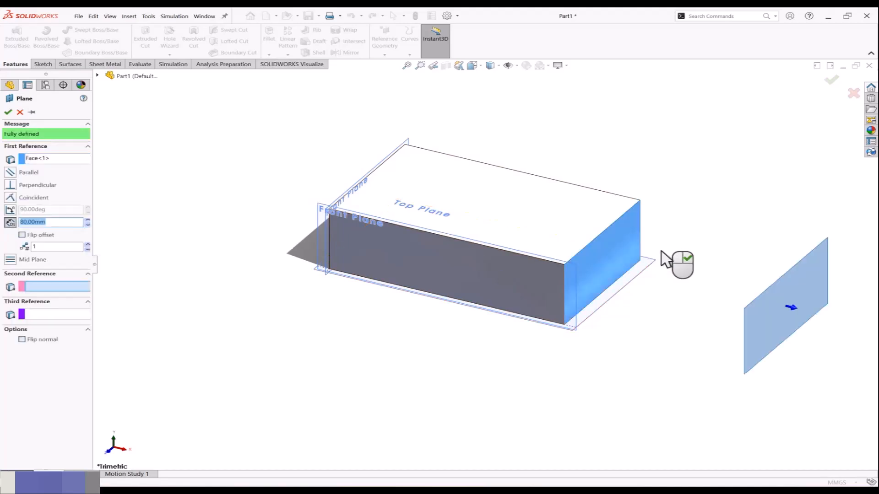
left_click(88, 225)
left_click(87, 225)
left_click(87, 225)
left_click(87, 224)
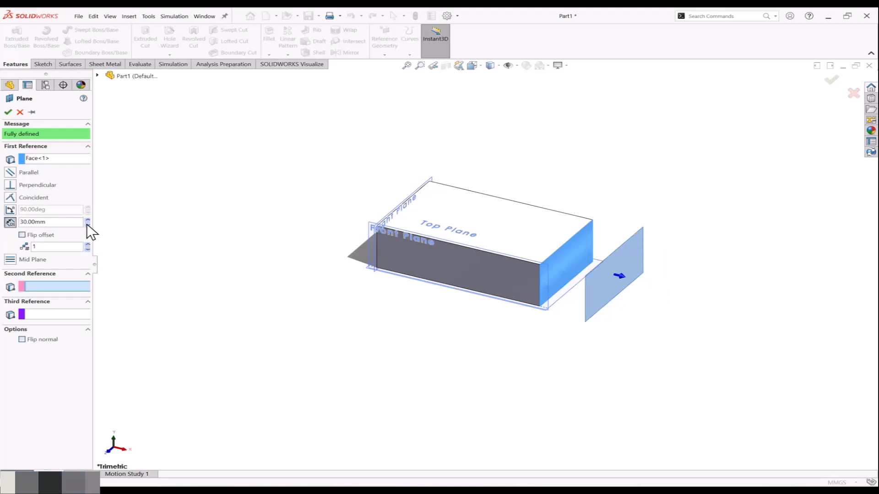
left_click(8, 112)
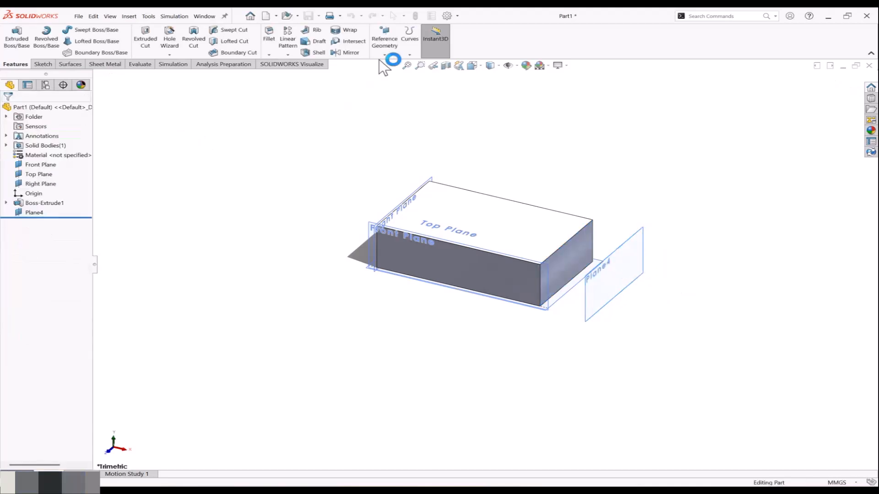
Create a reference plane offset 30 mm above the block's top face.
left_click(385, 55)
left_click(390, 65)
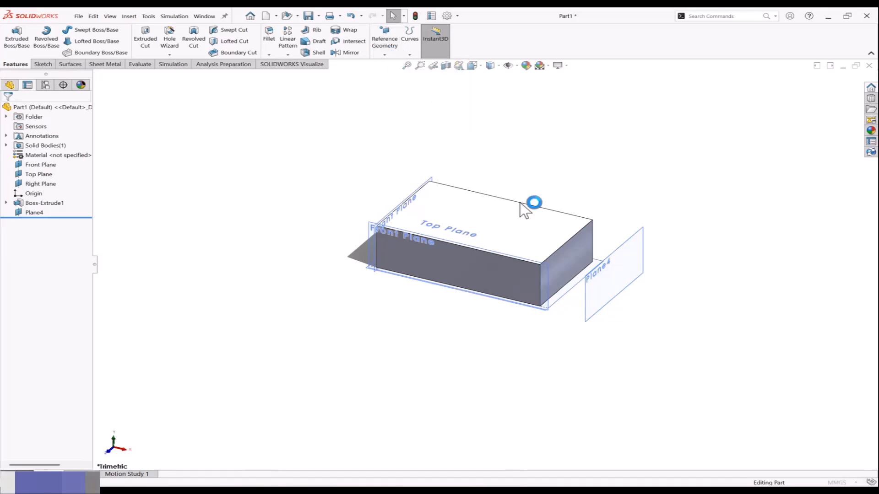
left_click(514, 229)
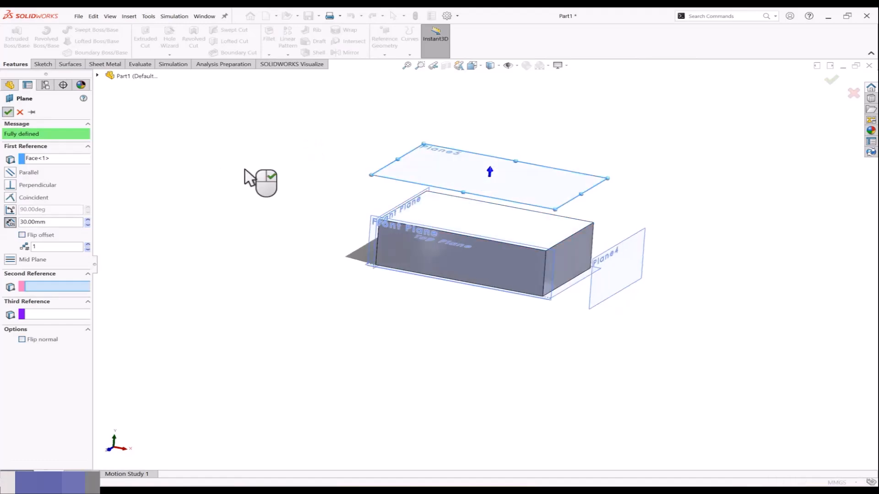
middle_click_drag(245, 168, 238, 181)
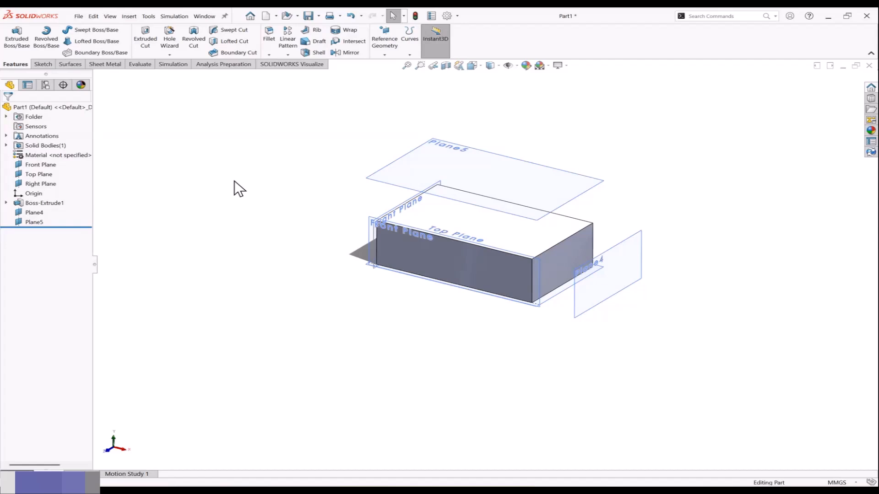
Delete the offset planes Plane4 and Plane5.
right_click(35, 220)
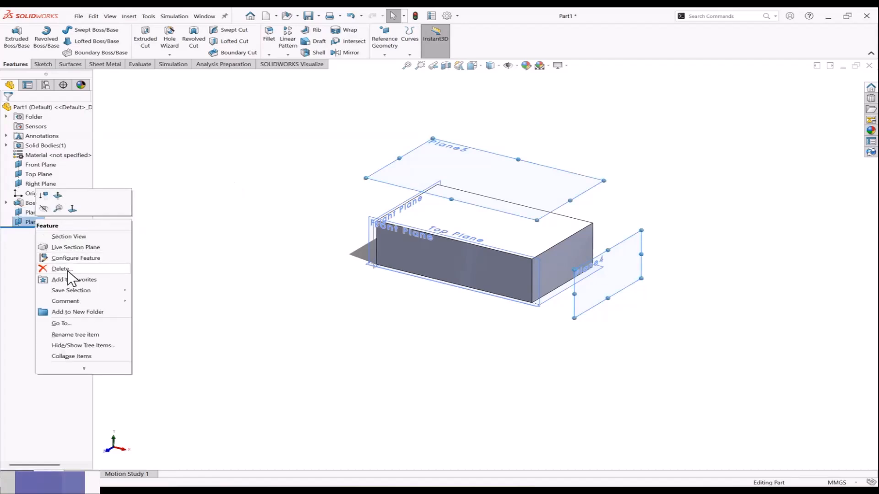
left_click(70, 268)
left_click(487, 196)
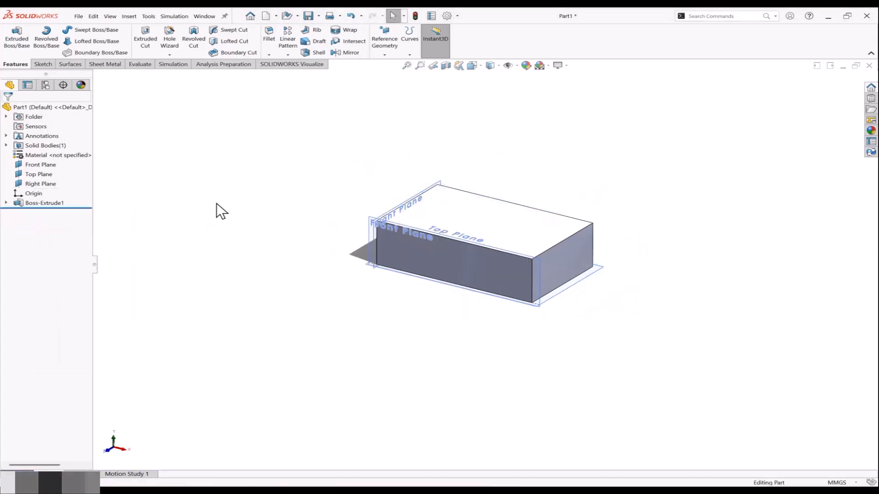
Hide the Front Plane, Top Plane and Right Plane.
left_click(62, 166)
left_click(46, 182, "shift")
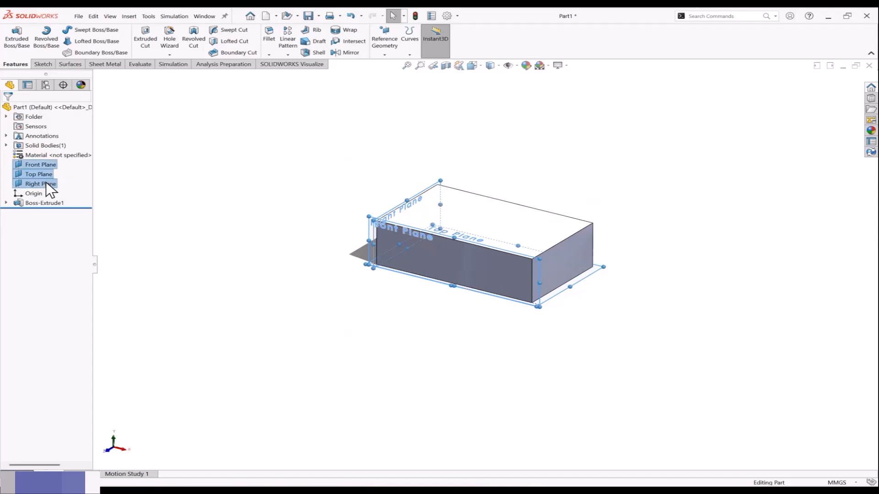
right_click(46, 182)
left_click(57, 172)
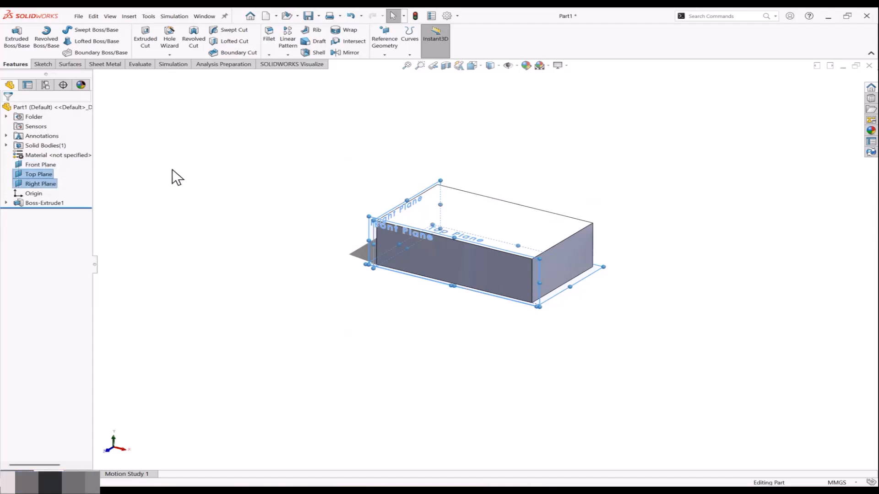
Create a reference plane at 45 degrees to the block's top face, passing through that face's right edge.
left_click(384, 54)
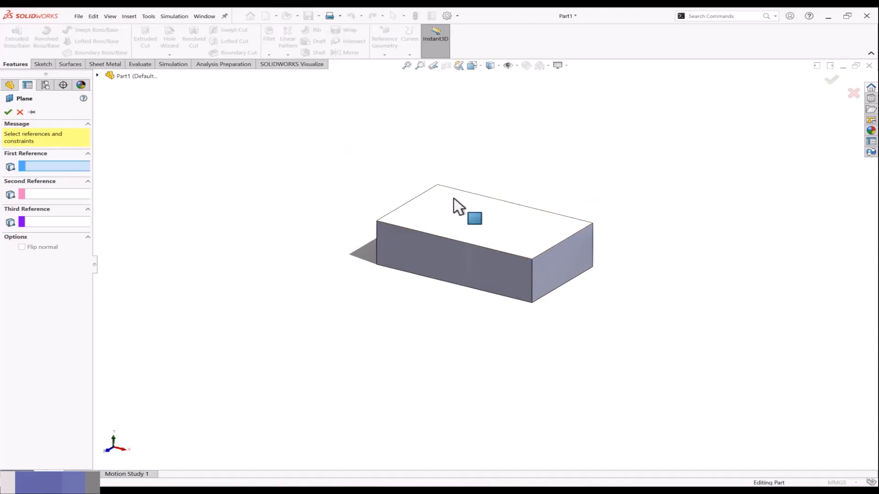
left_click(478, 224)
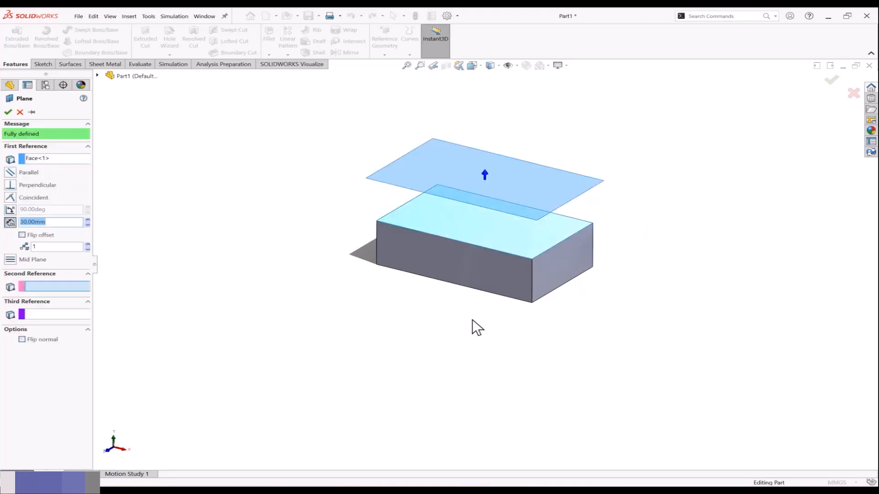
left_click(570, 235)
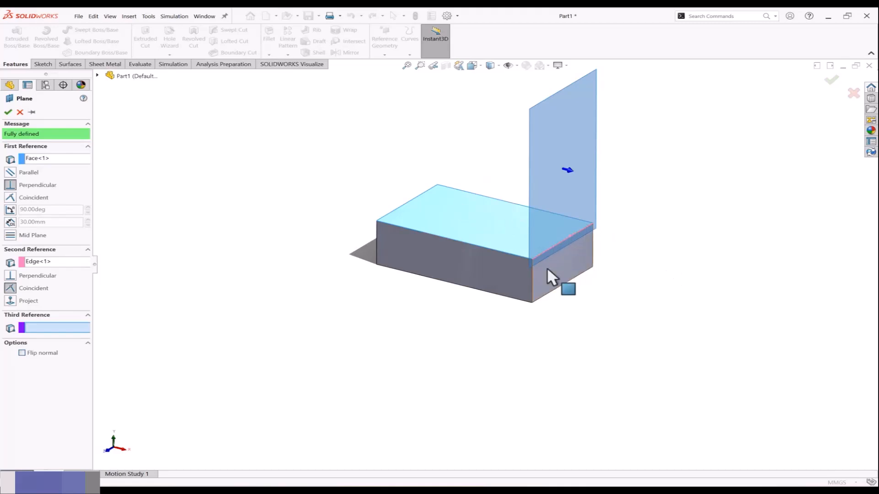
middle_click_drag(338, 247, 612, 179)
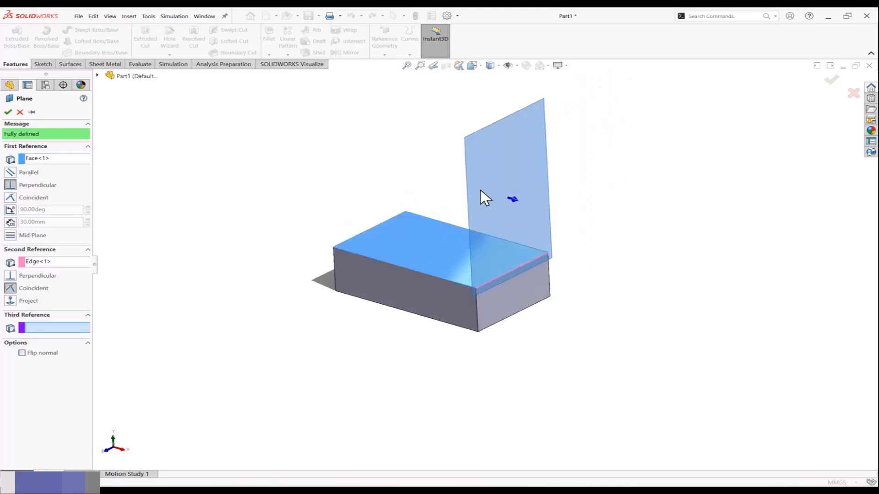
mouse_move(480, 189)
middle_mouse_down()
mouse_move(496, 183)
mouse_move(484, 189)
middle_mouse_up()
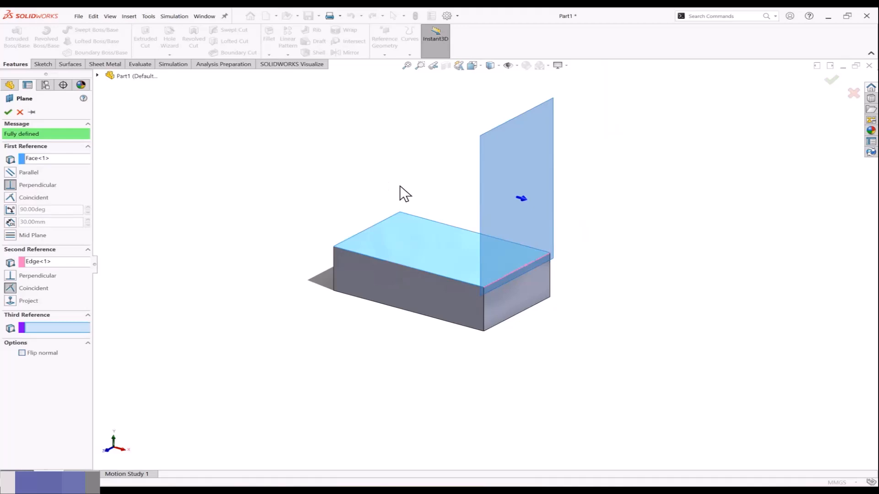
left_click(10, 210)
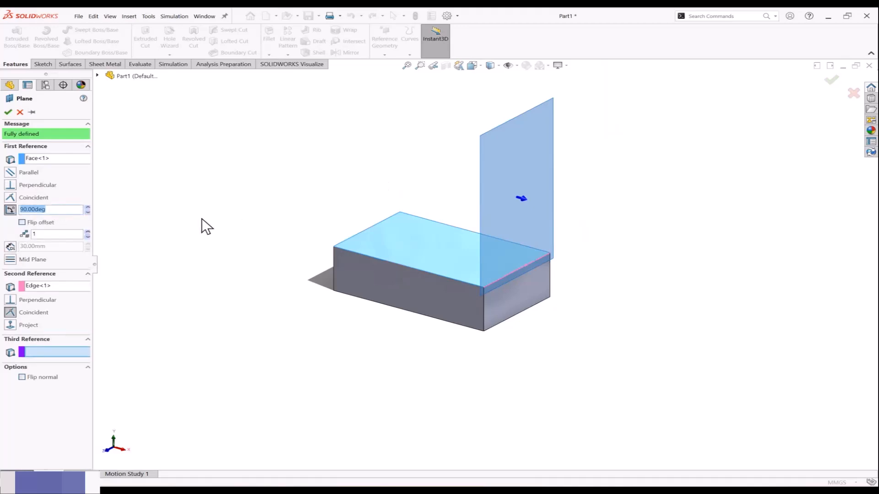
type("45")
key("Return")
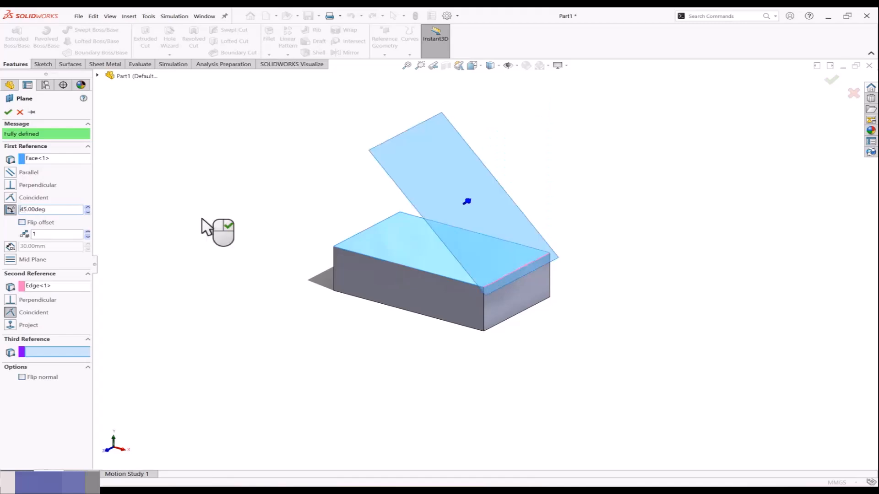
left_click(8, 111)
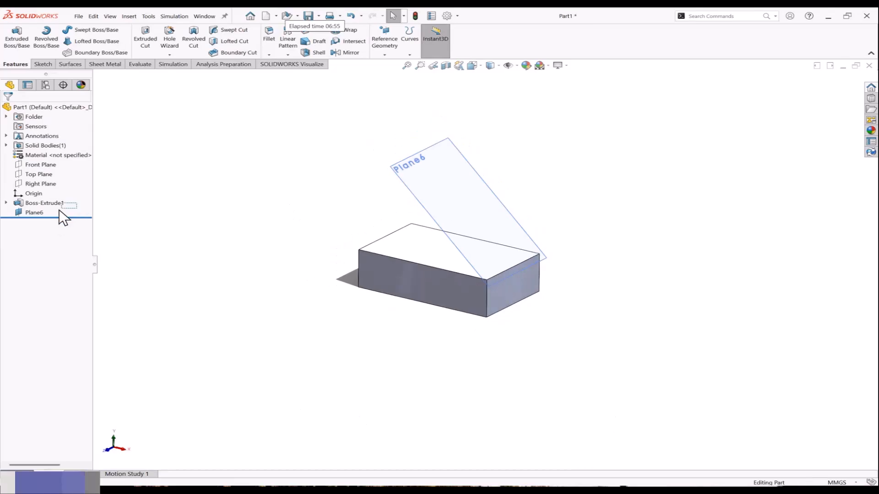
Delete Plane6 together with the extruded block, and delete the remaining rectangle sketch.
left_click_drag(40, 215, 40, 214)
right_click(33, 214)
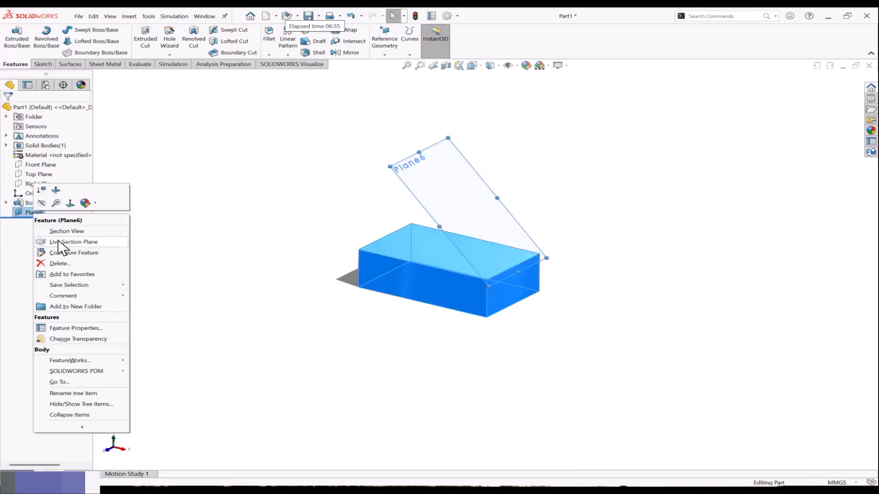
left_click(64, 265)
left_click(502, 195)
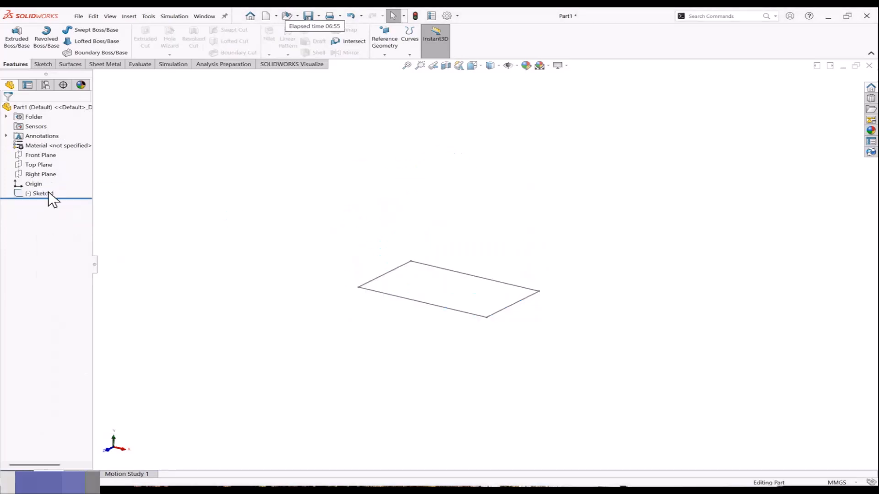
right_click(49, 194)
left_click(84, 253)
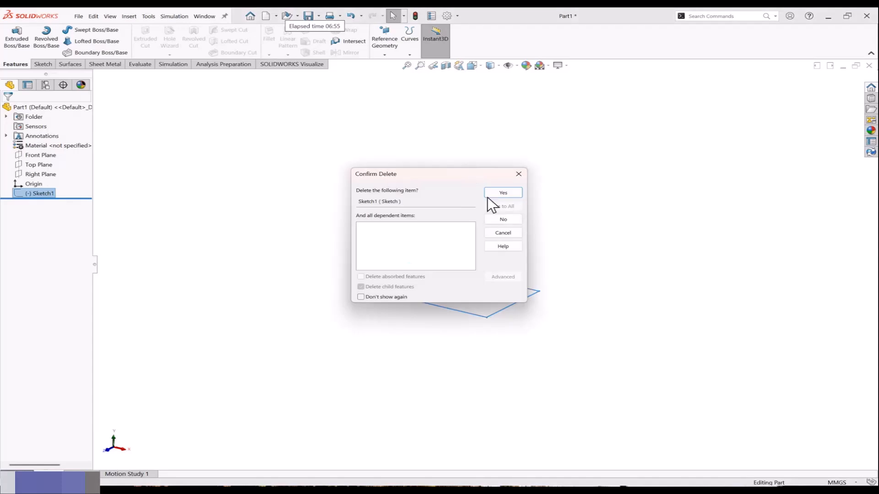
left_click(502, 194)
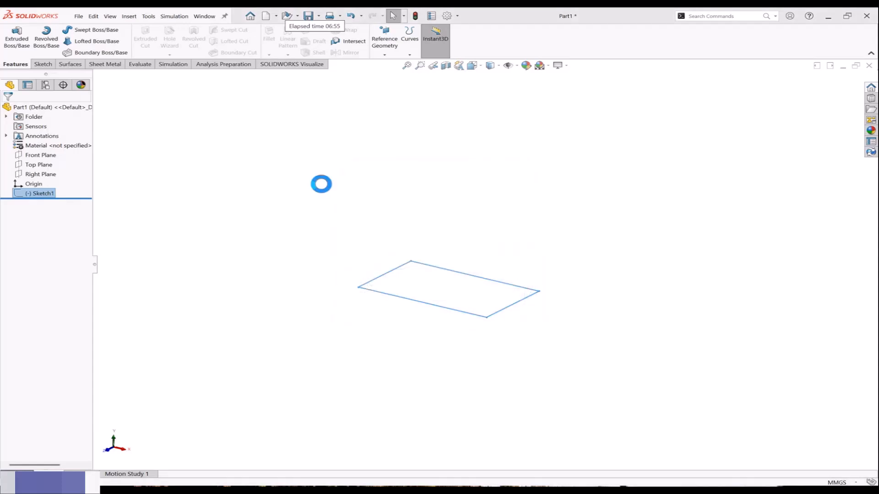
Sketch two concentric circles on the Front Plane, centred on the origin, with radii of about 50.6 mm and 29.4 mm.
left_click(49, 155)
left_click(69, 145)
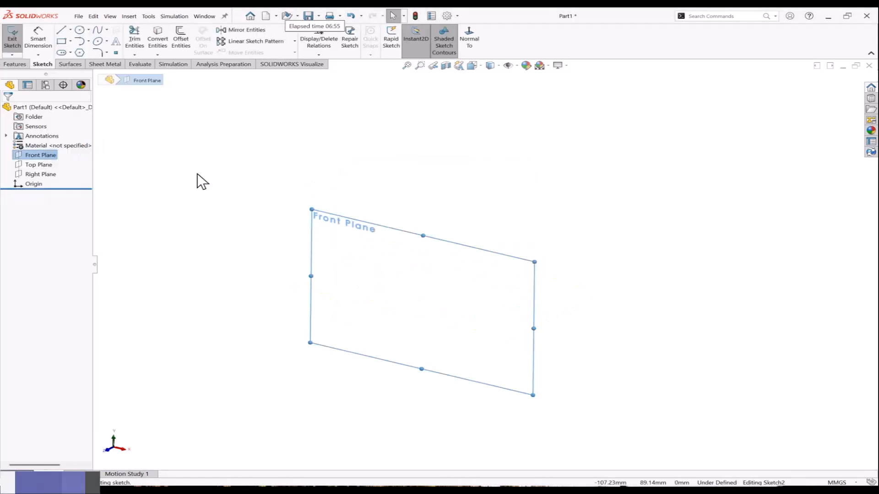
left_click(80, 30)
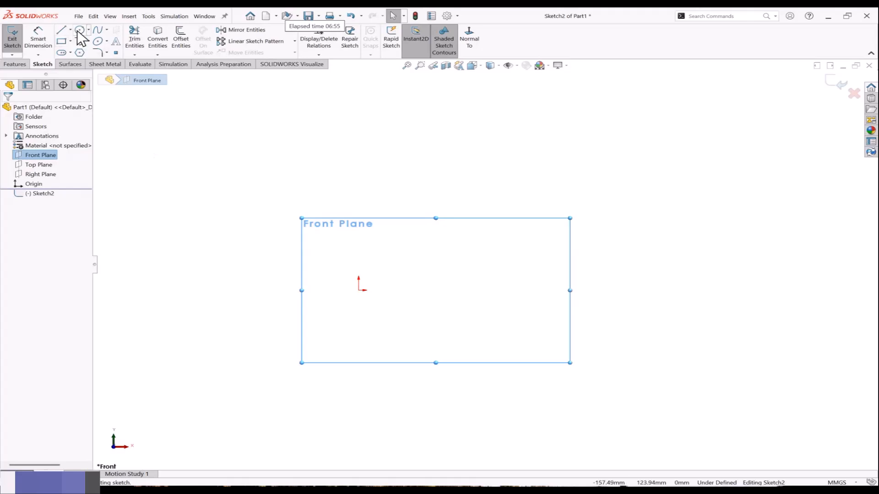
left_click(358, 290)
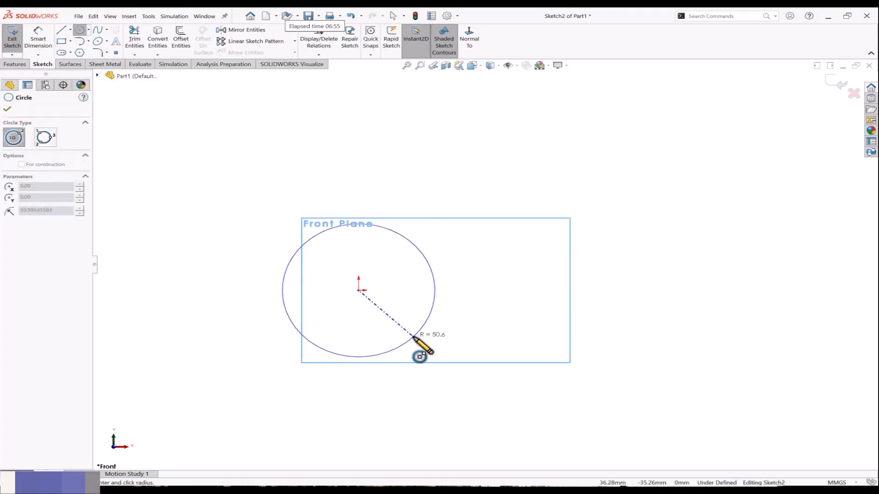
left_click(412, 336)
left_click(359, 290)
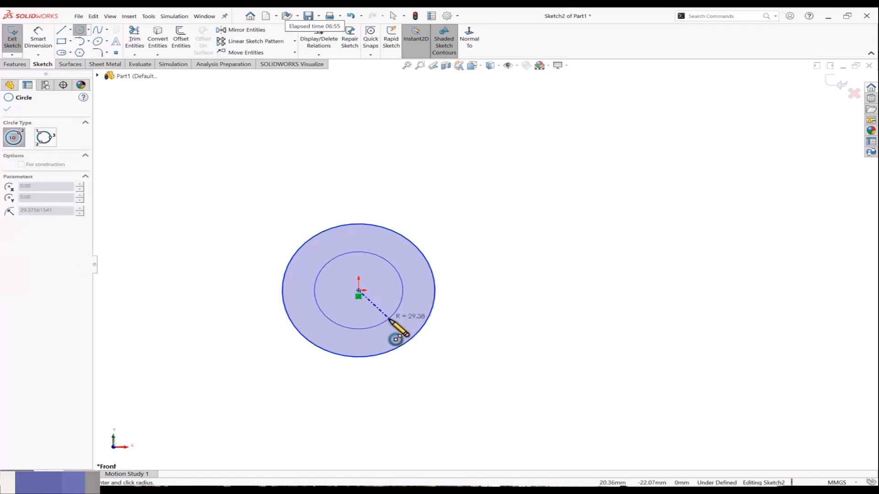
left_click(388, 322)
Extrude the area between the two concentric circles into a solid ring.
left_click(14, 63)
left_click(16, 39)
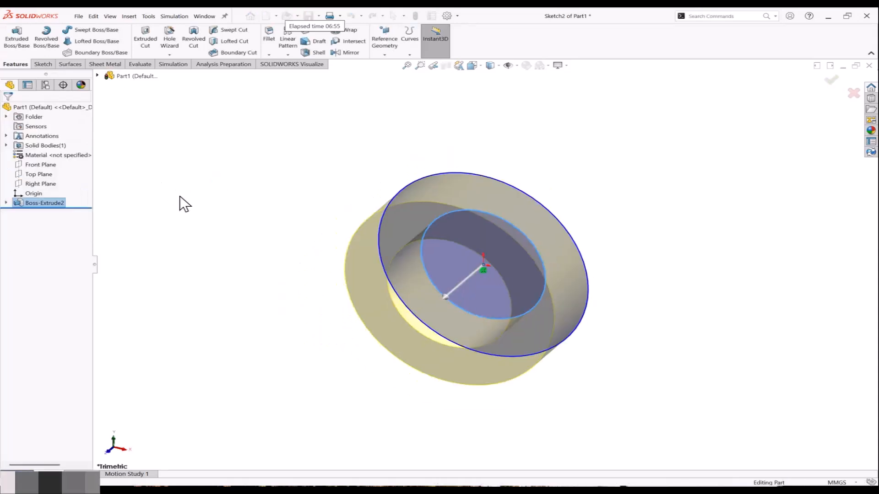
middle_click_drag(378, 323, 400, 221)
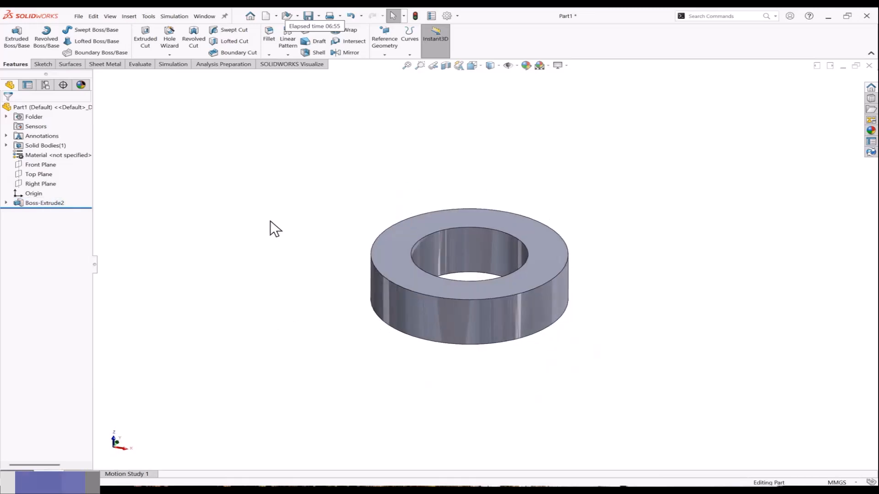
middle_click_drag(273, 228, 269, 224)
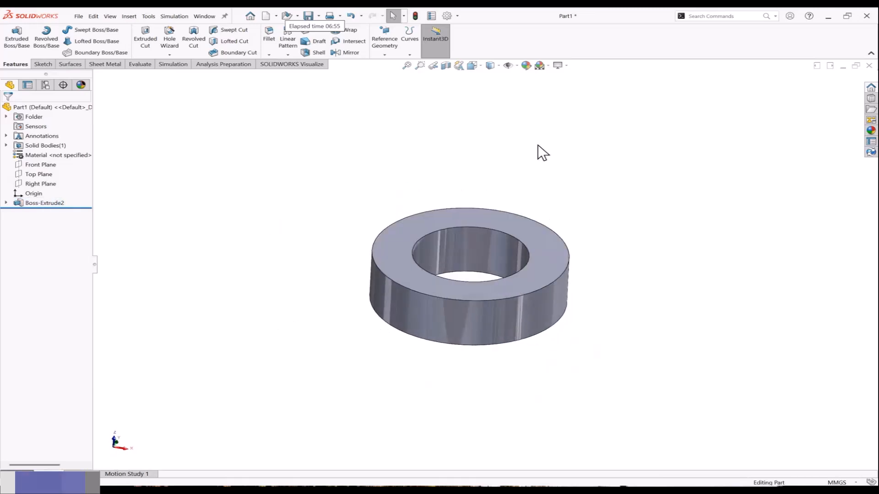
middle_click_drag(517, 133, 512, 133)
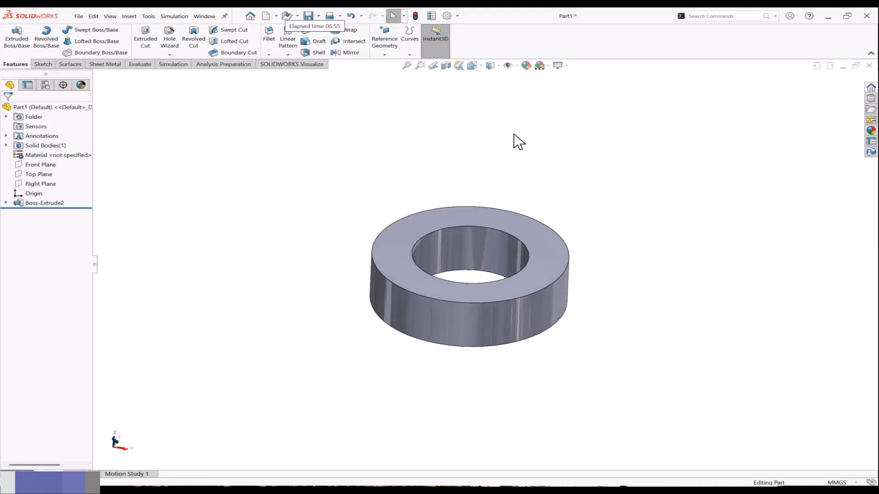
Show the temporary axes and start a reference plane coincident with the ring's central axis.
left_click(517, 67)
left_click(384, 56)
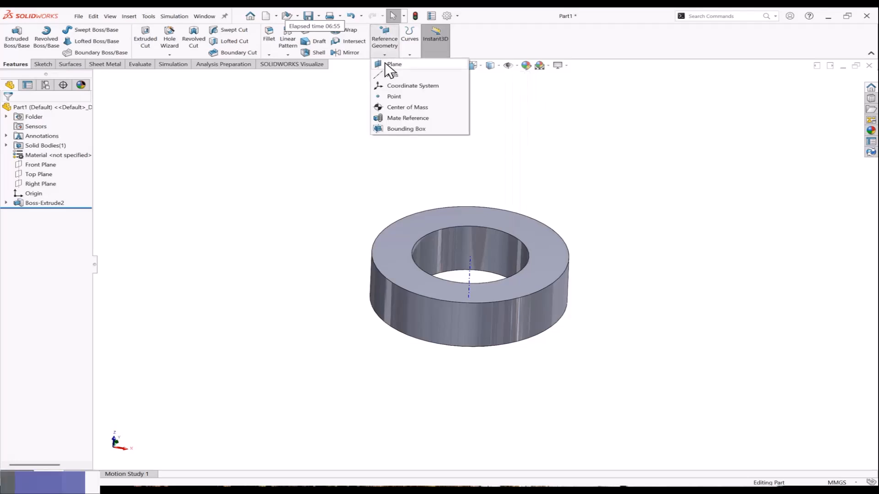
left_click(381, 66)
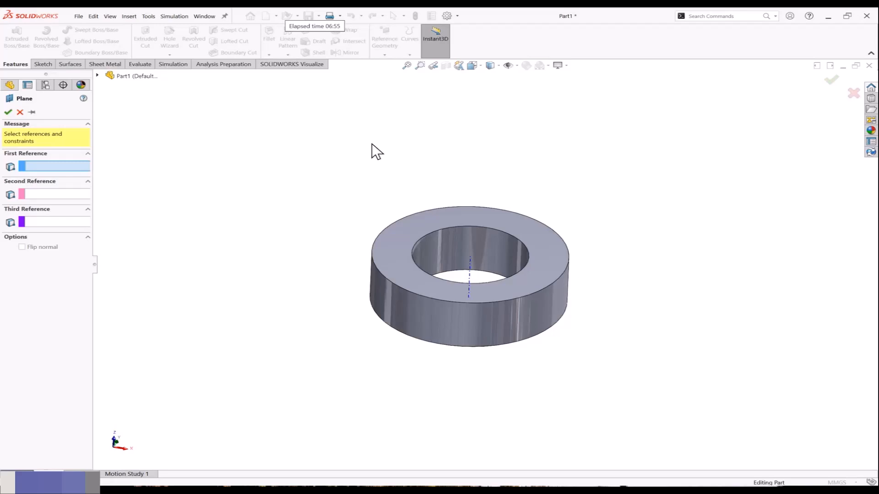
left_click(448, 248)
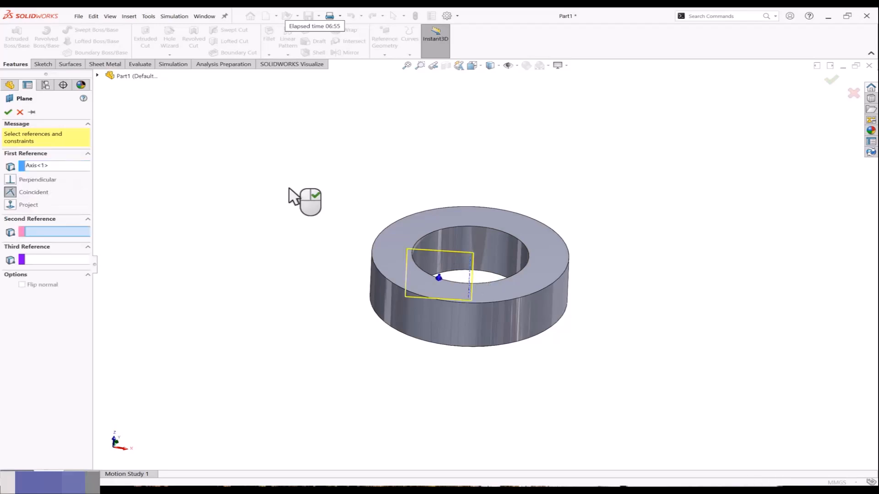
Set the plane at 45 degrees to the Top Plane with the offset flipped, and create it.
left_click(97, 75)
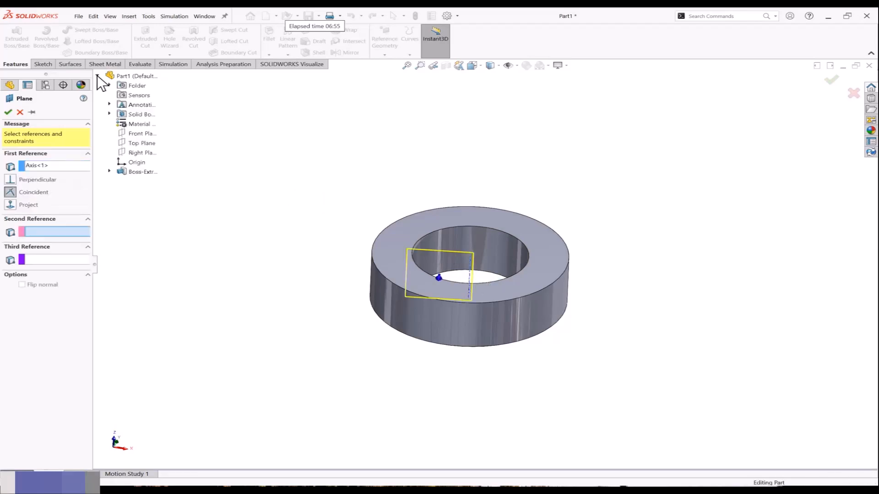
left_click(145, 144)
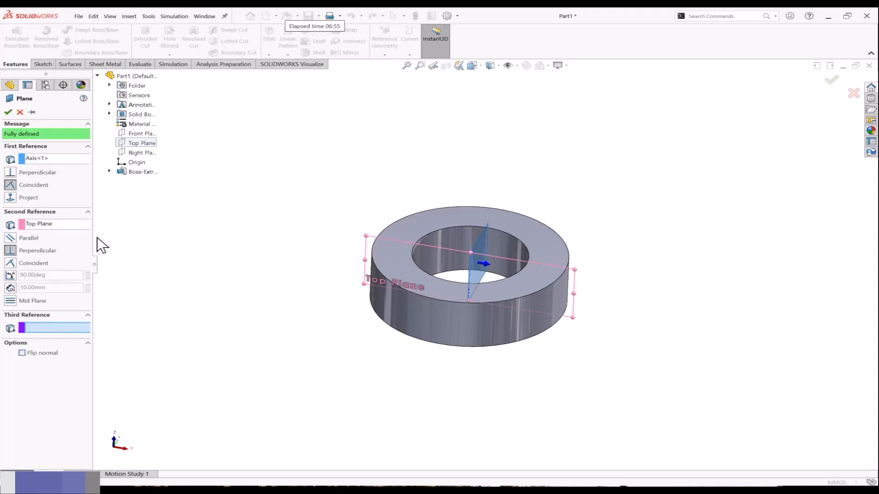
left_click(11, 275)
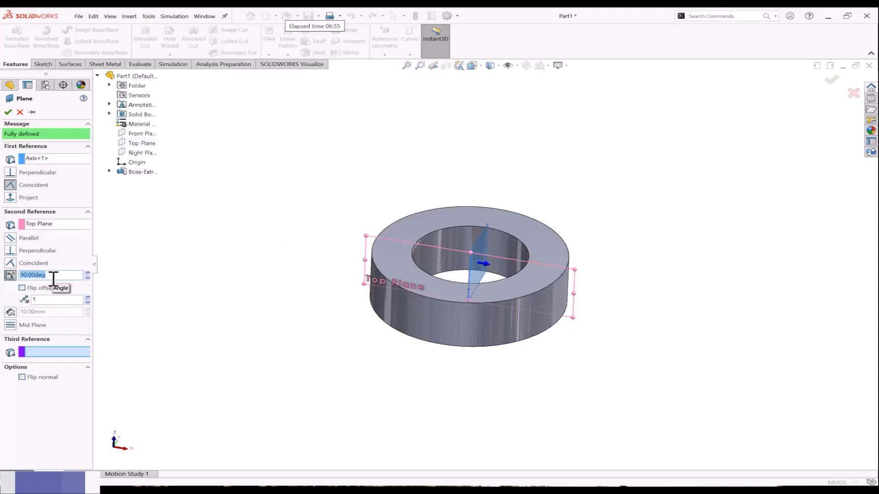
key("Return")
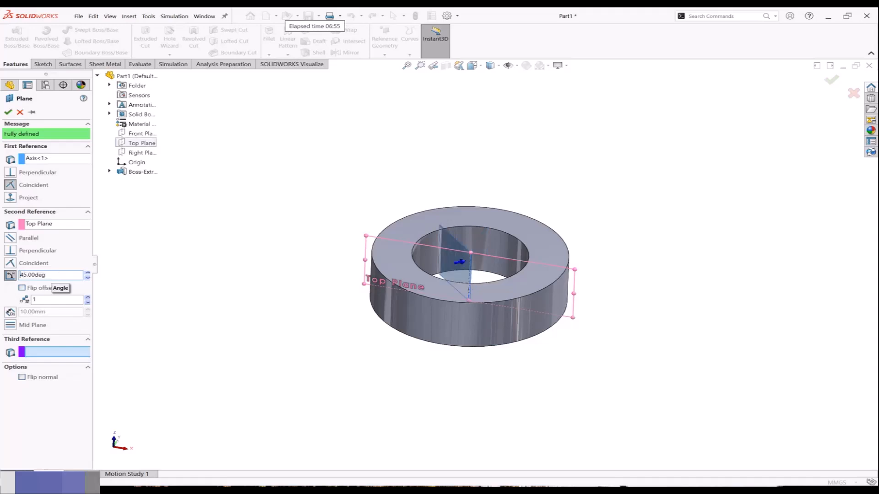
left_click(22, 288)
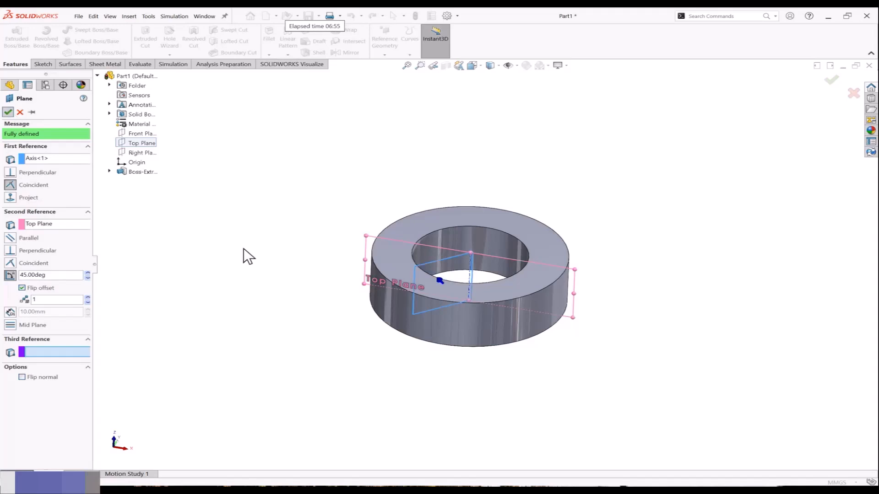
key("Return")
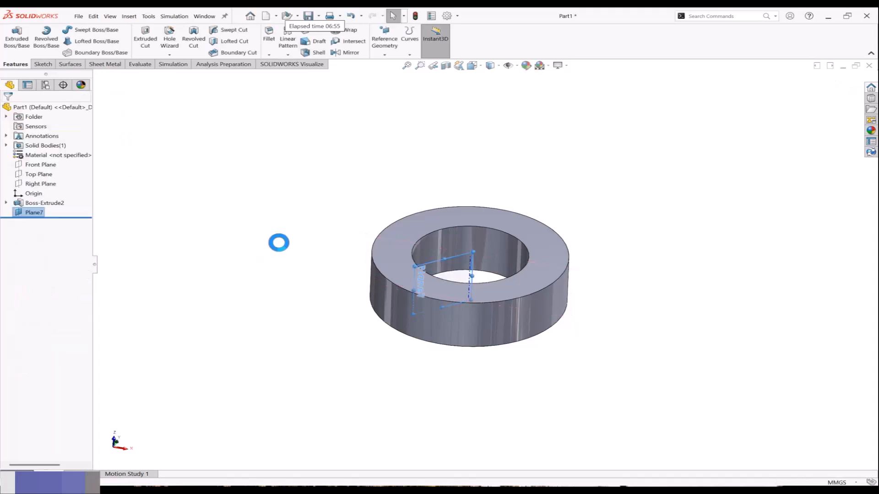
middle_click_drag(346, 289, 286, 249)
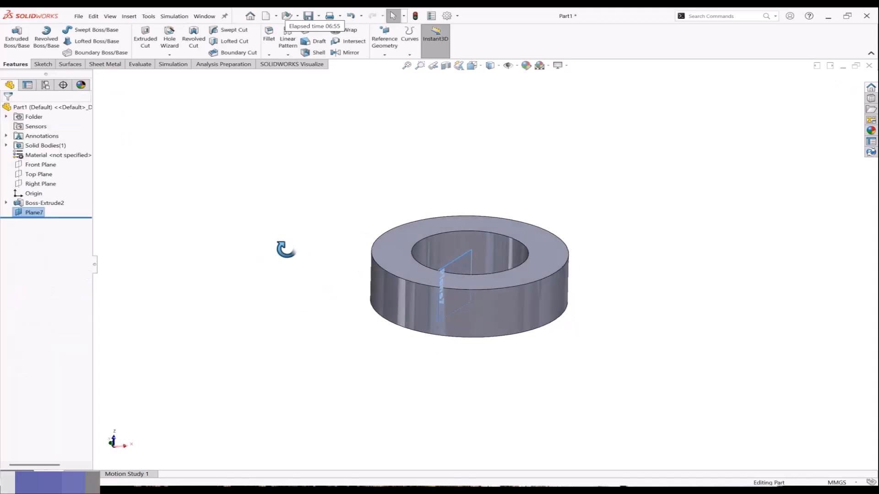
left_click(207, 254)
Delete the angled plane through the ring's axis, along with the ring extrusion and its two-circle sketch.
right_click(32, 212)
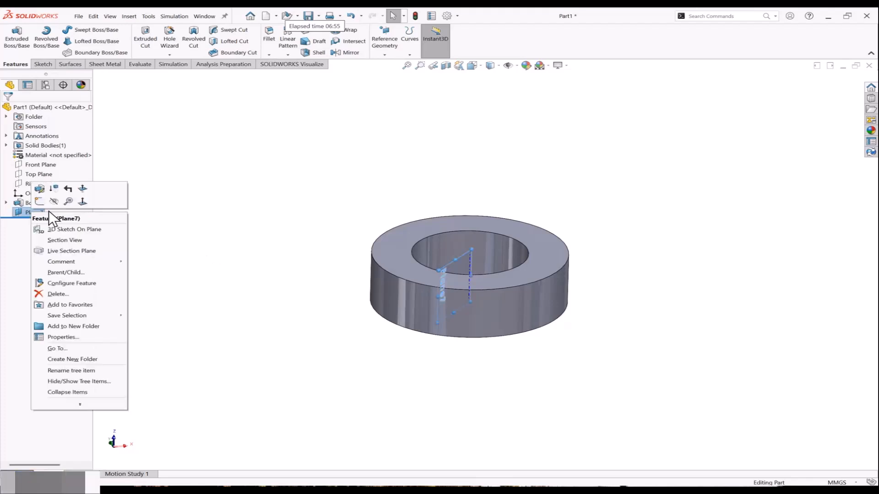
left_click(67, 288)
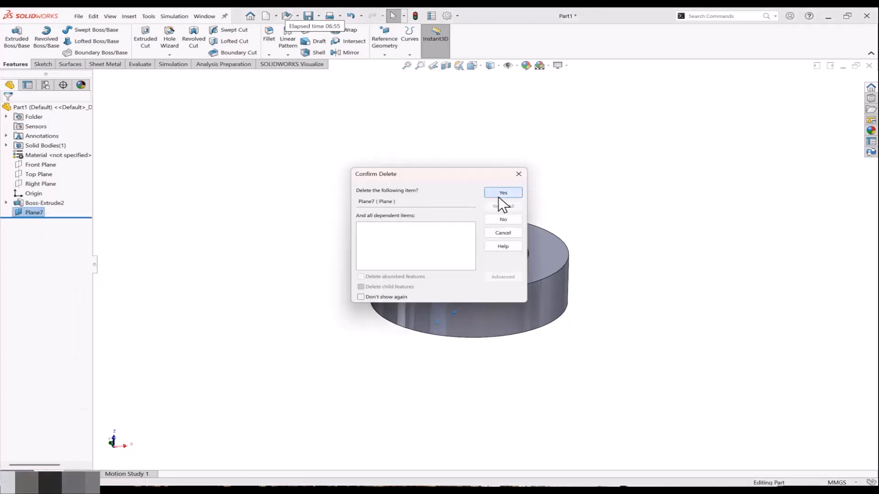
left_click(502, 192)
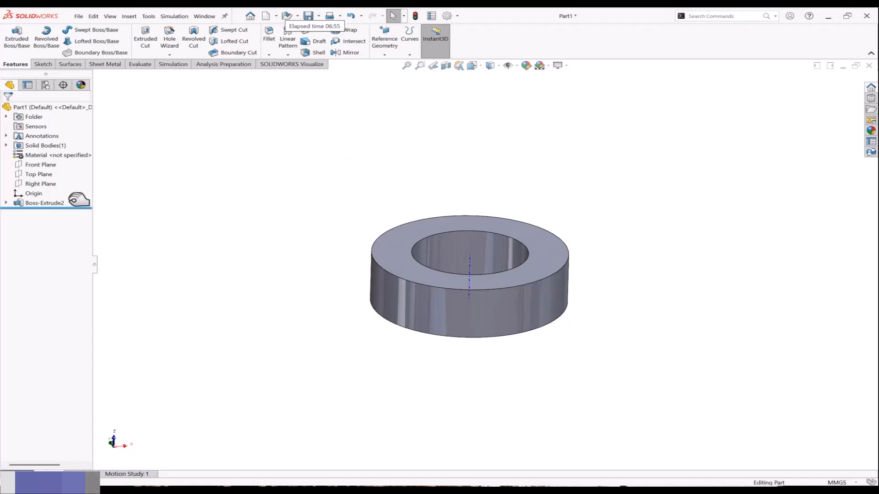
right_click(55, 201)
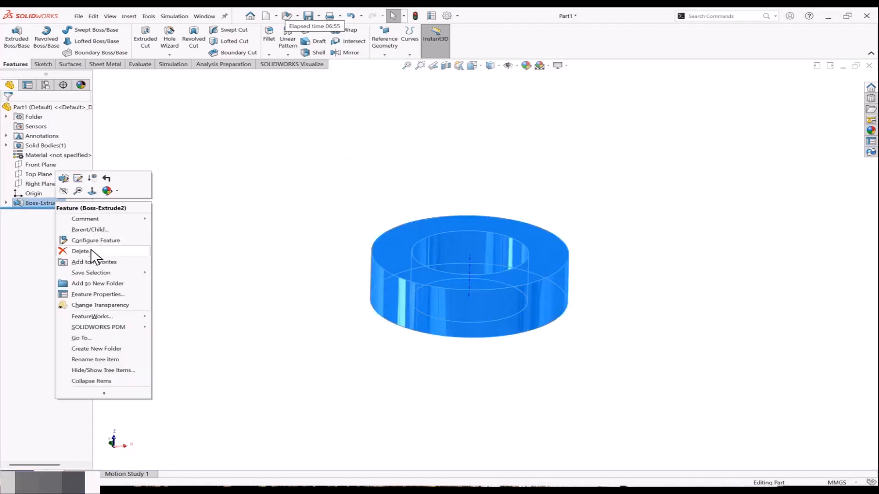
left_click(90, 250)
left_click(504, 194)
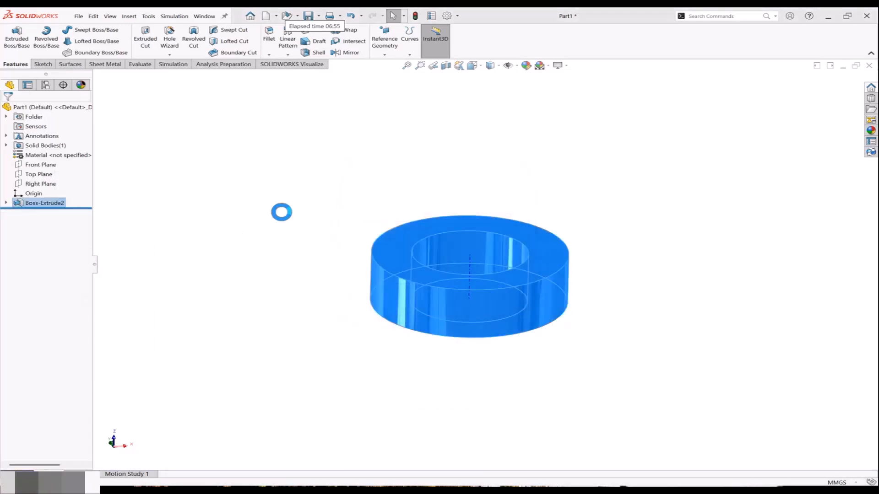
right_click(46, 193)
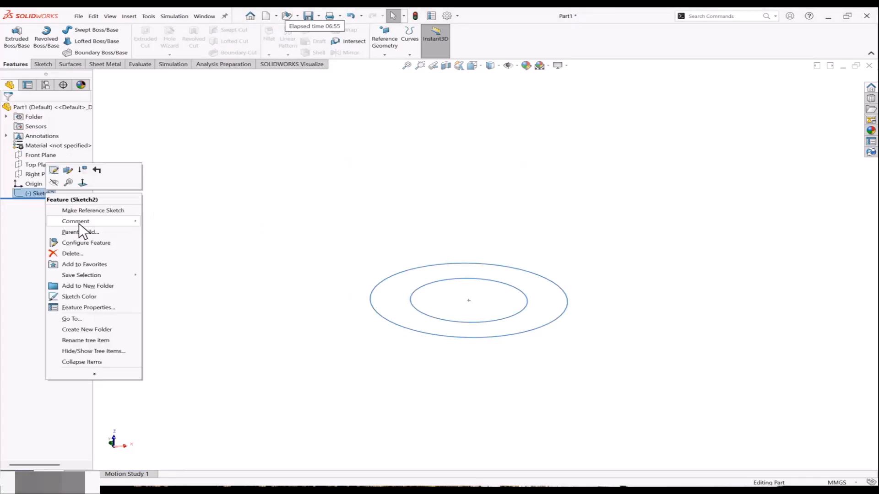
left_click(73, 253)
left_click(506, 194)
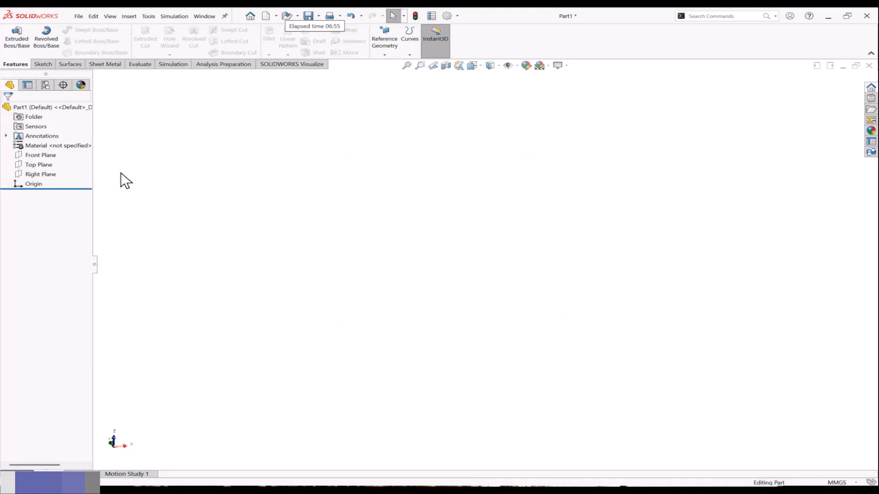
Sketch a four-point spline on the Front Plane, starting at the origin and rising towards positive X, and exit the sketch.
left_click(48, 155)
left_click(55, 147)
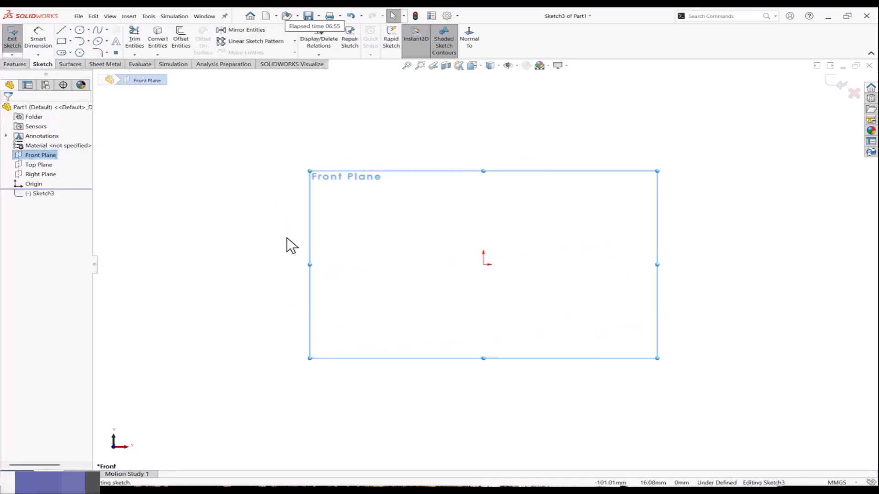
scroll(641, 300, "down", 2)
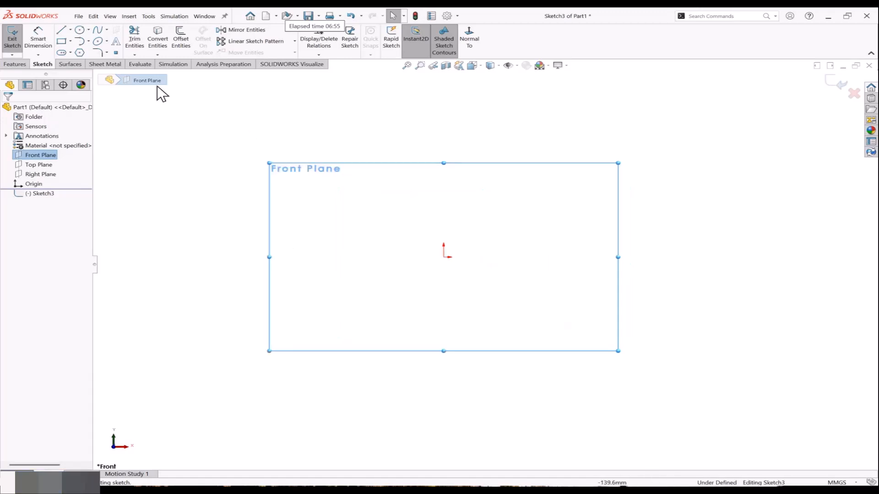
left_click(97, 31)
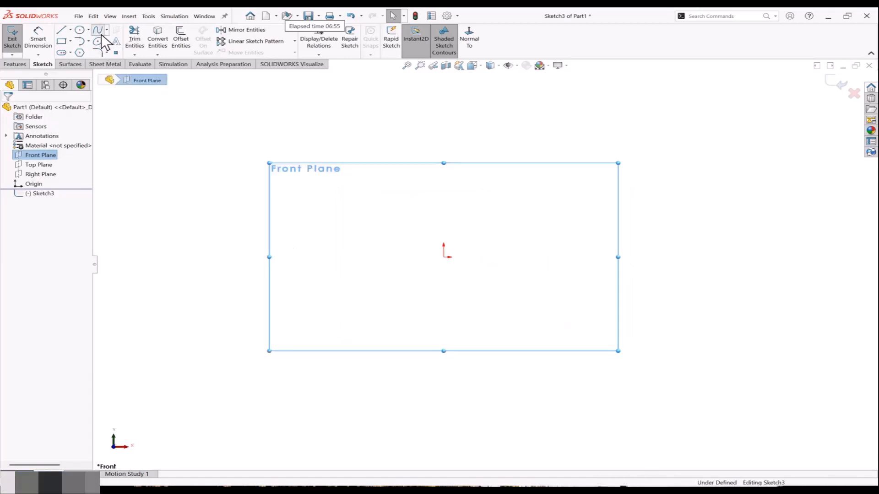
left_click(444, 256)
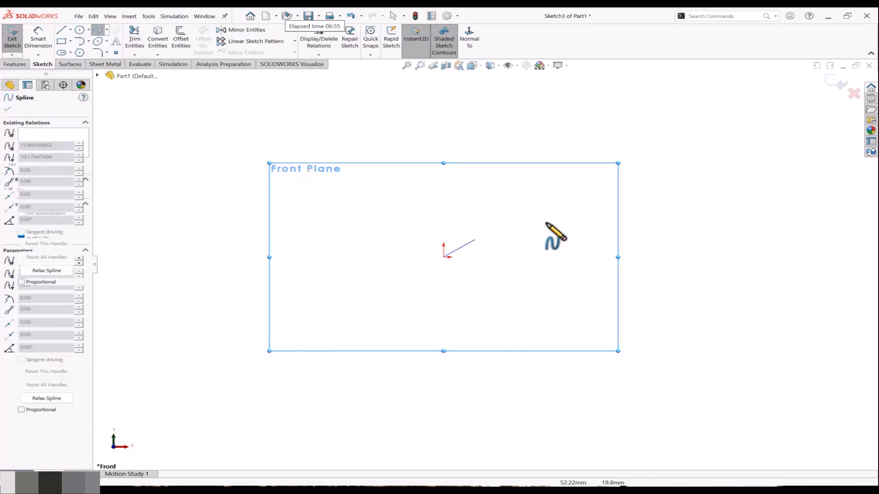
left_click(553, 222)
left_click(665, 214)
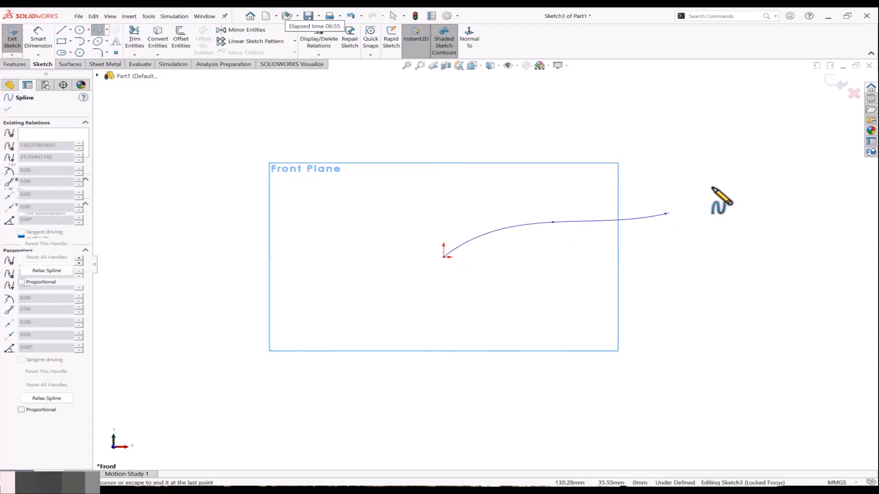
left_click(774, 152)
double_click(828, 87)
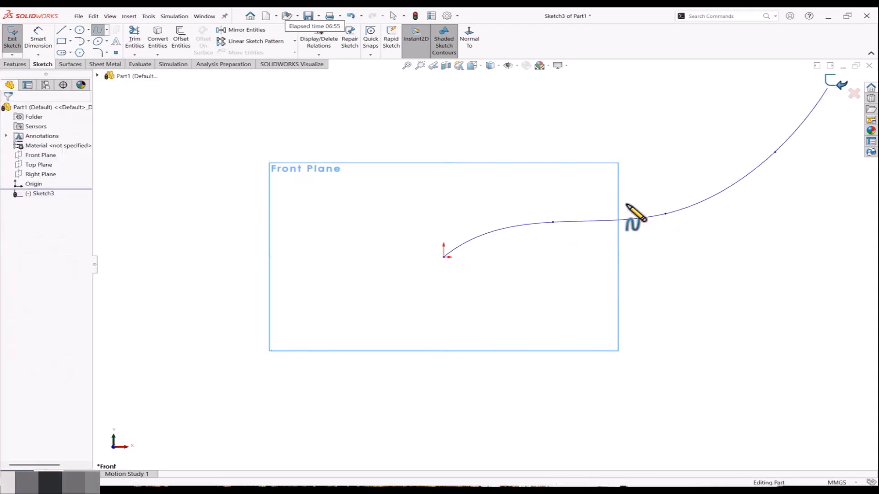
Create a reference plane perpendicular to the spline at its free endpoint away from the origin.
mouse_move(624, 210)
middle_mouse_down()
mouse_move(609, 211)
mouse_move(572, 257)
mouse_move(715, 223)
middle_mouse_up()
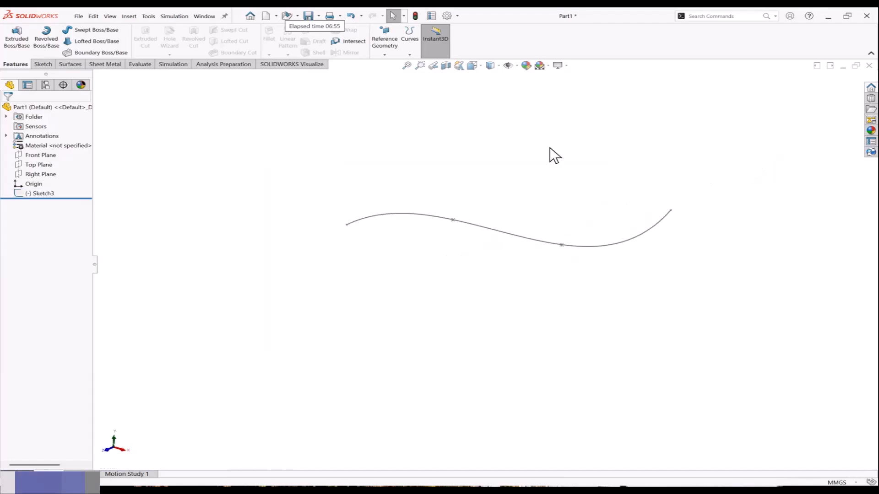
left_click(386, 54)
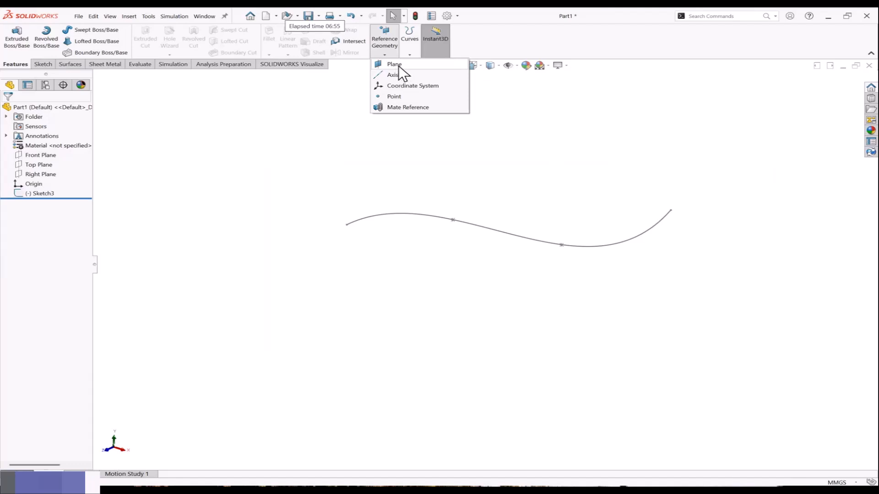
left_click(394, 65)
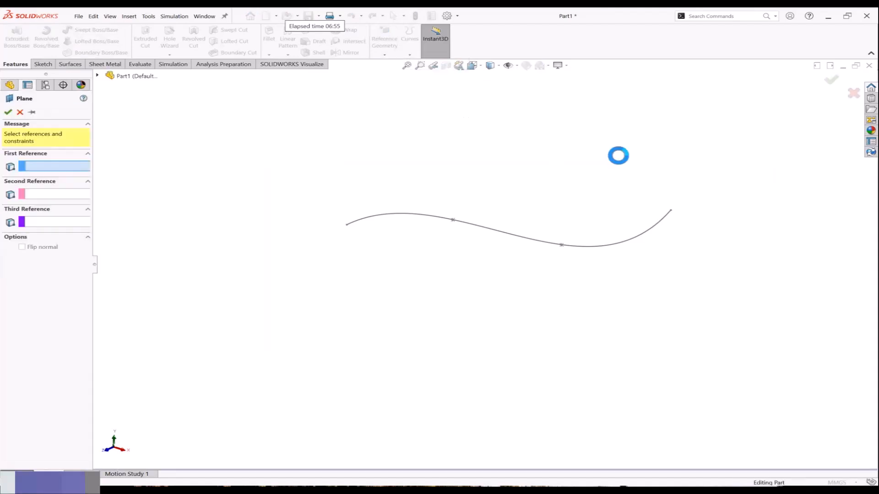
left_click(604, 247)
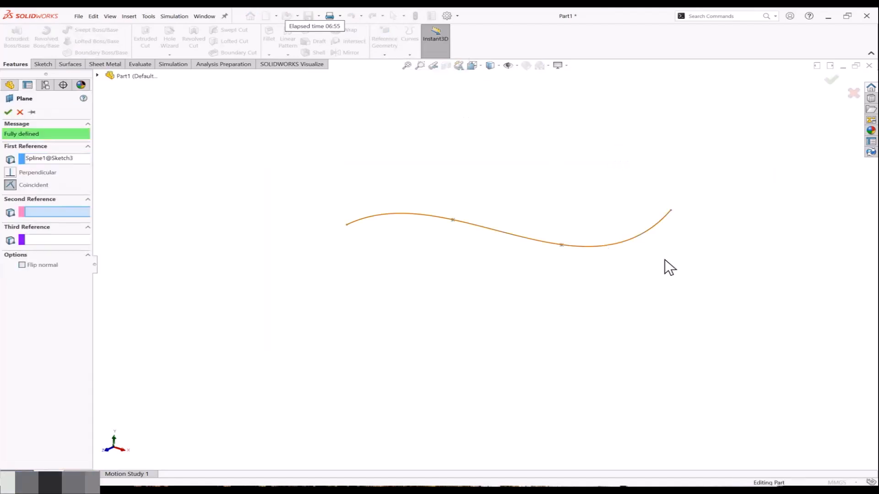
left_click(671, 209)
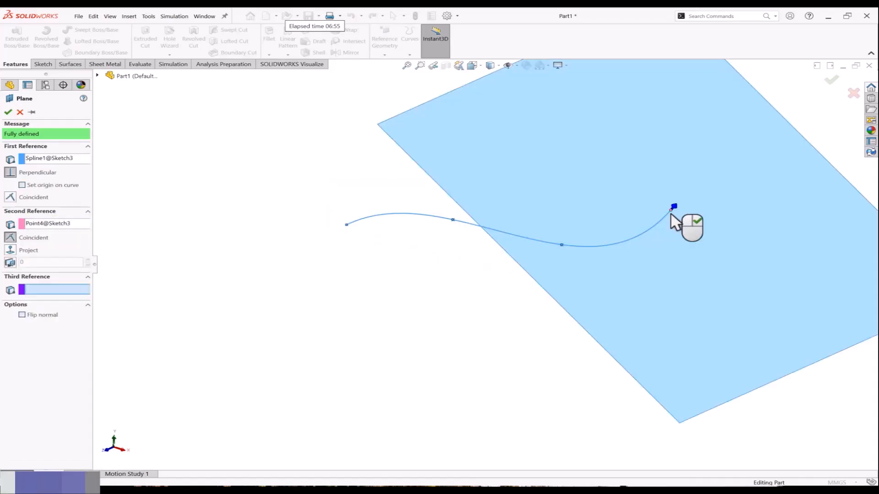
mouse_move(687, 221)
middle_mouse_down()
mouse_move(650, 233)
mouse_move(715, 221)
mouse_move(643, 216)
mouse_move(693, 211)
mouse_move(803, 112)
middle_mouse_up()
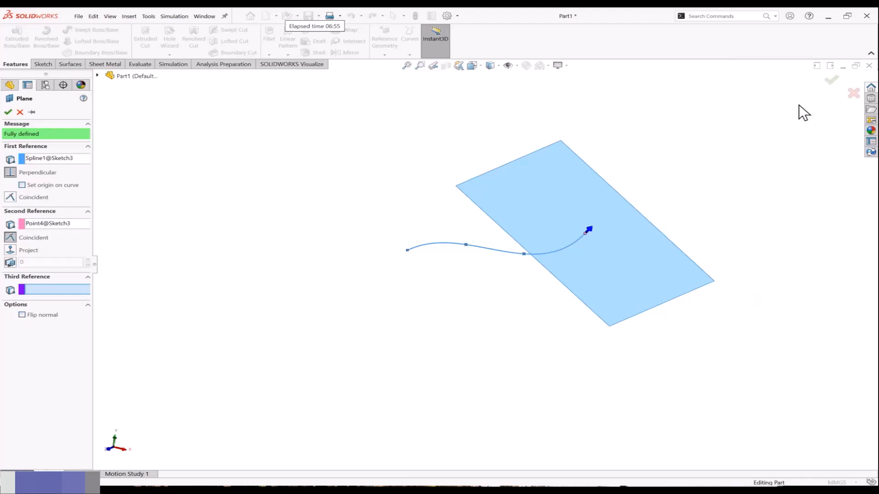
left_click(832, 84)
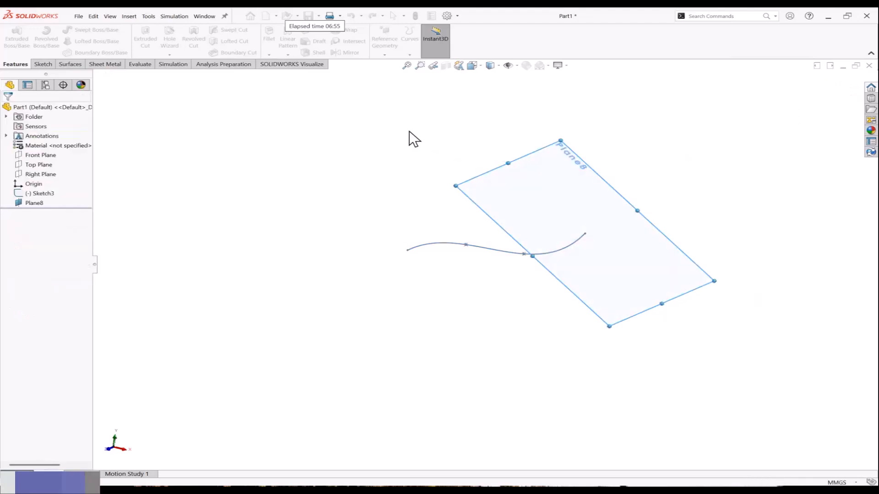
Create another reference plane perpendicular to the spline, coincident with the second spline point from the origin.
middle_click_drag(416, 145, 426, 166)
left_click(393, 57)
left_click(392, 65)
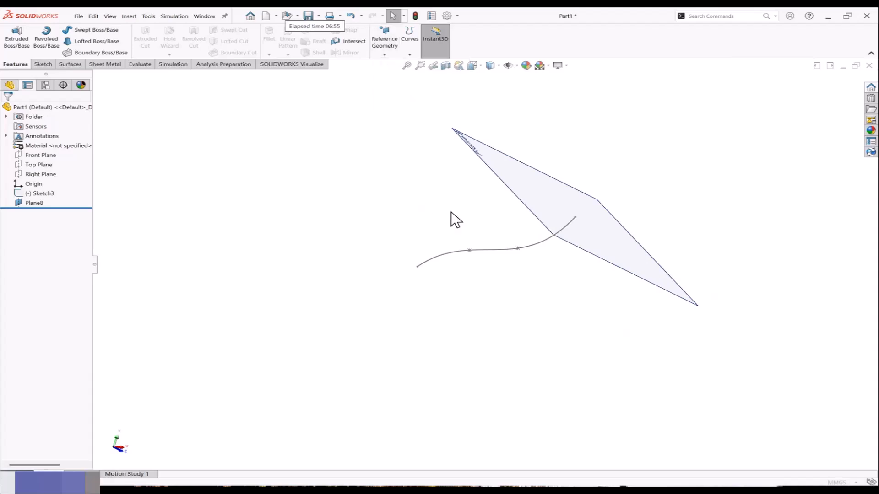
left_click(452, 253)
left_click(467, 251)
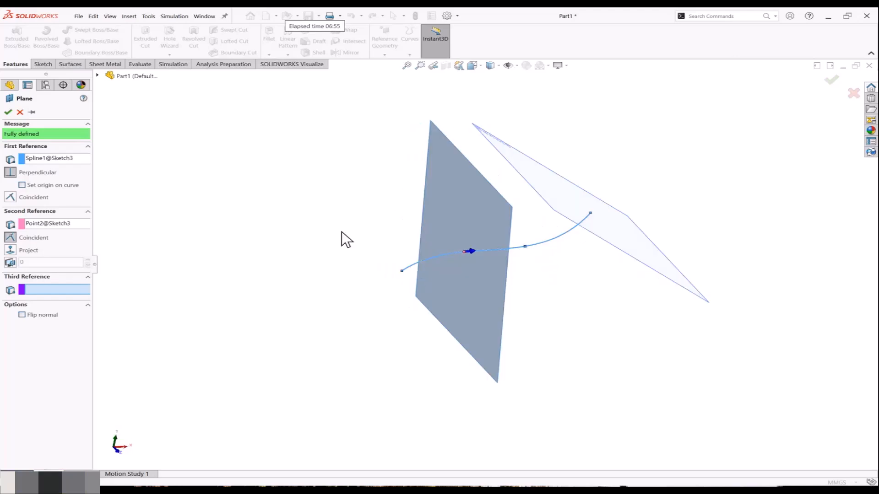
left_click(6, 113)
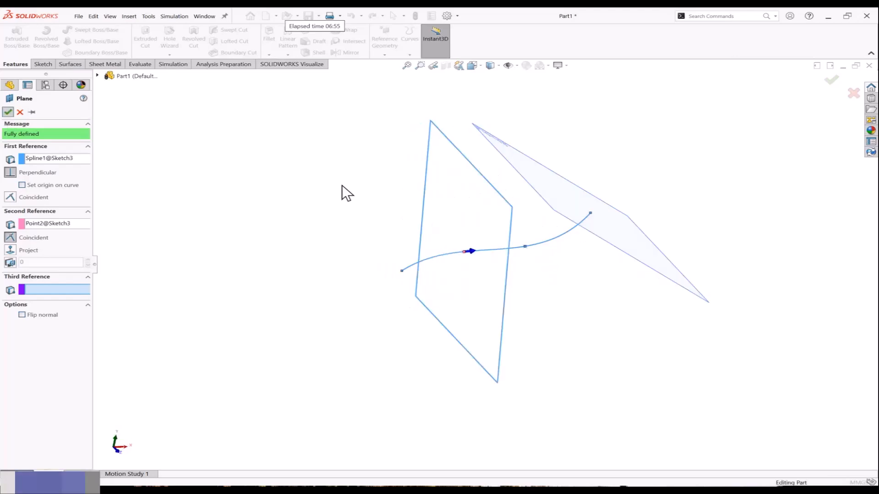
Hide the two reference planes that are perpendicular to the spline.
middle_click_drag(351, 192, 316, 163)
right_click(551, 185)
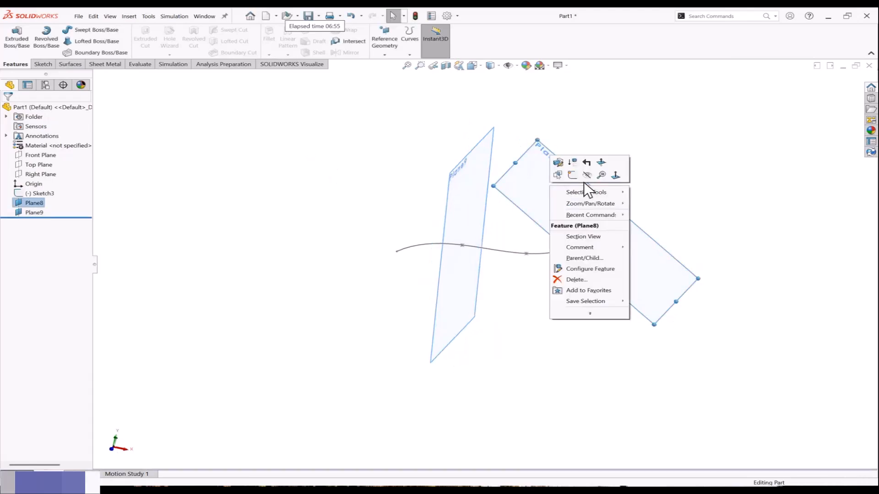
left_click(585, 178)
right_click(478, 161)
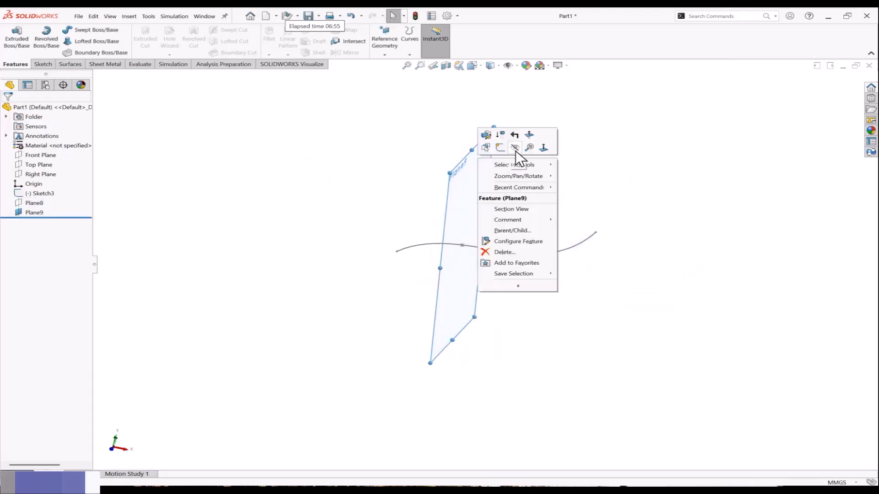
left_click(512, 152)
Create a reference plane coincident with the spline, using the spline as its only reference.
middle_click_drag(522, 237, 579, 249)
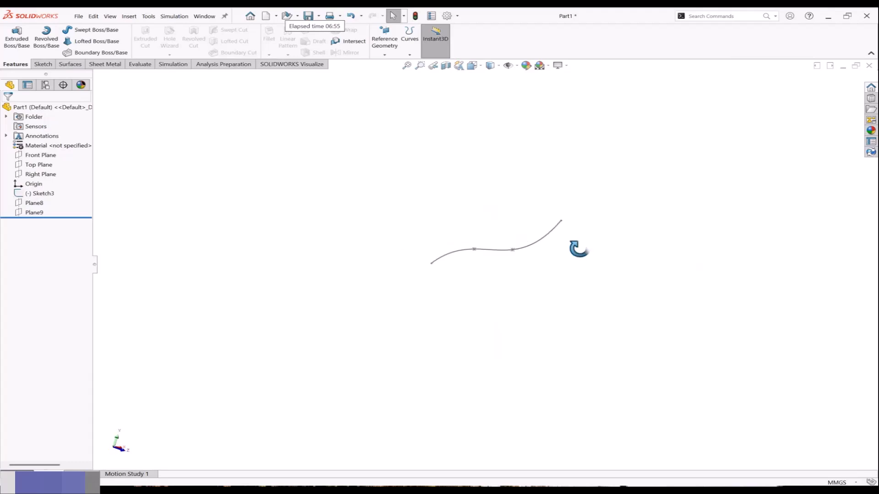
left_click(385, 51)
left_click(392, 65)
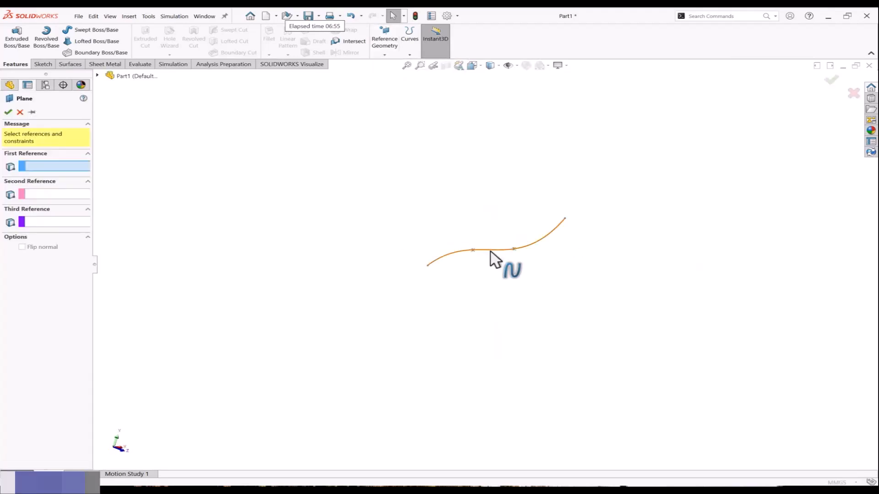
left_click(582, 244)
mouse_move(583, 268)
middle_mouse_down()
mouse_move(598, 257)
mouse_move(602, 264)
mouse_move(578, 265)
mouse_move(612, 237)
mouse_move(572, 273)
middle_mouse_up()
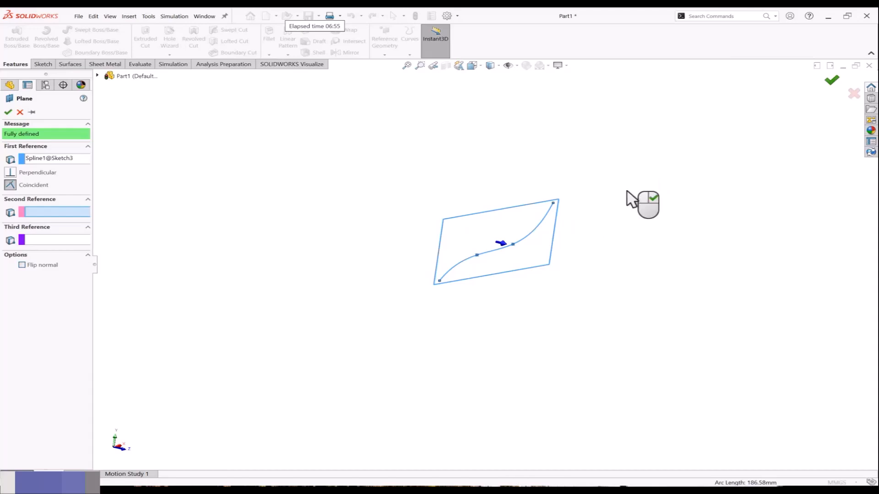
right_click(622, 197)
middle_click_drag(606, 214, 568, 201)
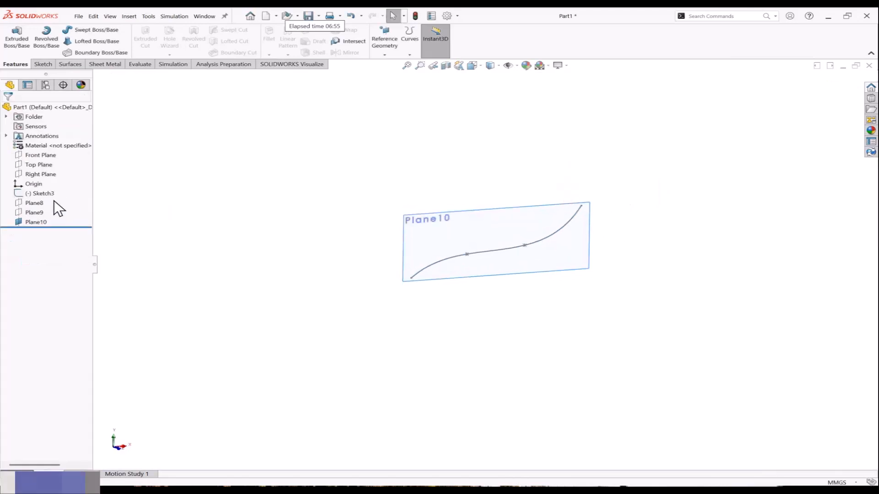
Delete all three spline-based reference planes, along with the spline sketch.
left_click_drag(54, 200, 29, 222)
right_click(29, 222)
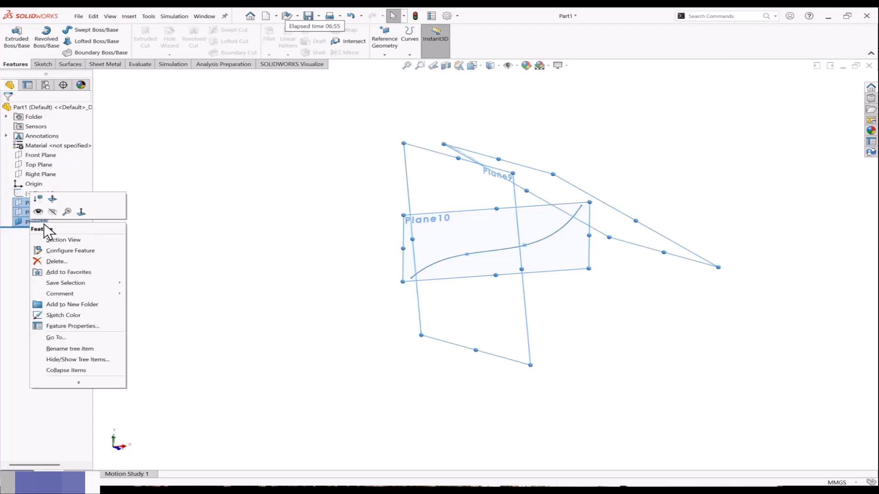
left_click(58, 262)
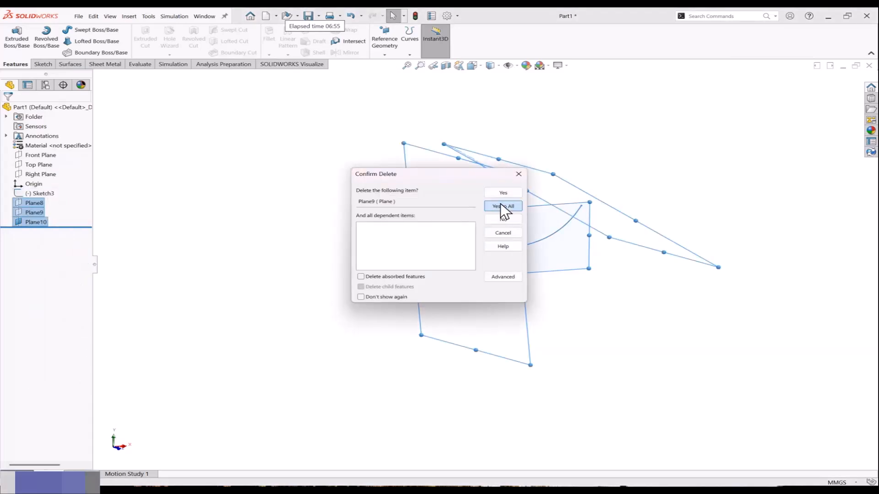
left_click(502, 206)
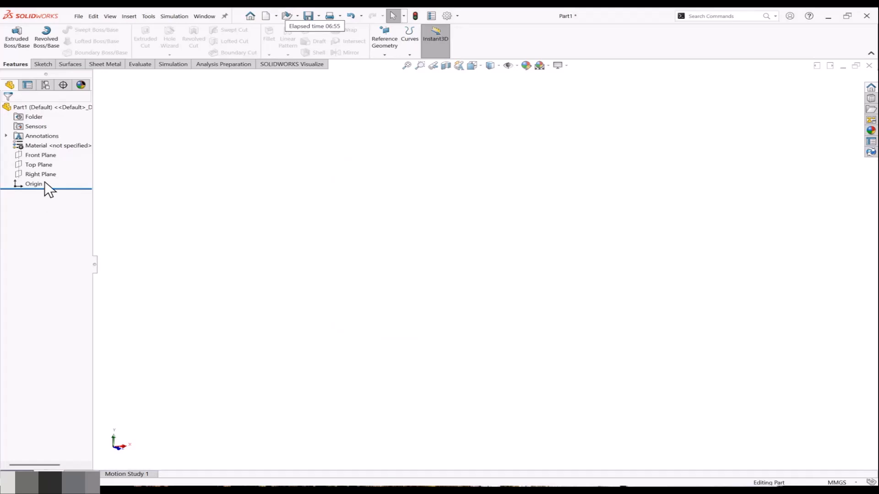
Sketch a center rectangle about 179 mm by 97 mm on the Front Plane, centred on the origin.
left_click(45, 156)
left_click(51, 150)
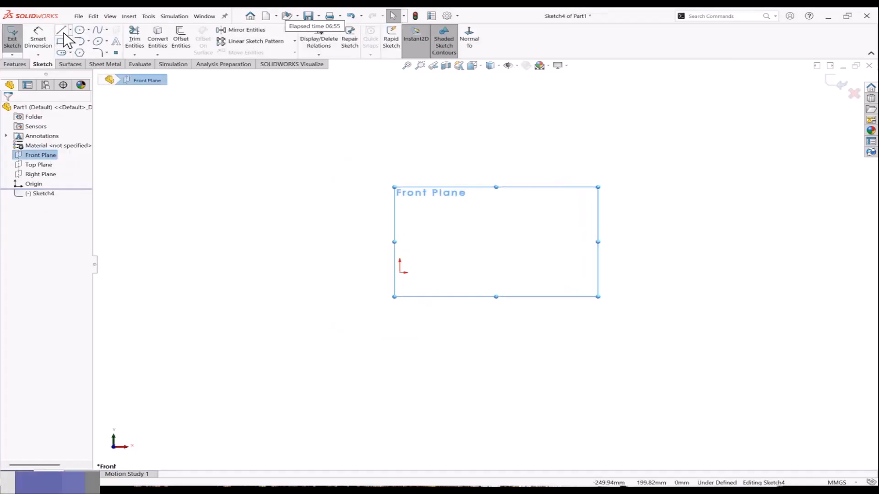
key("l")
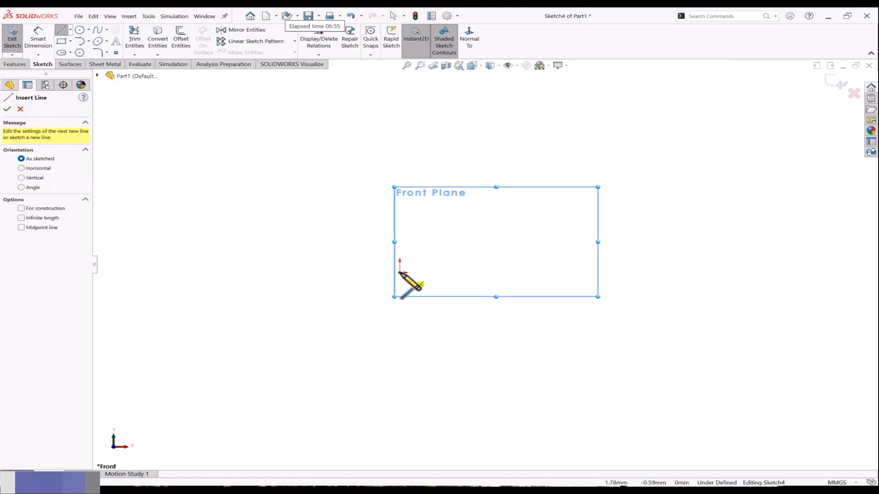
left_click(71, 42)
left_click(76, 72)
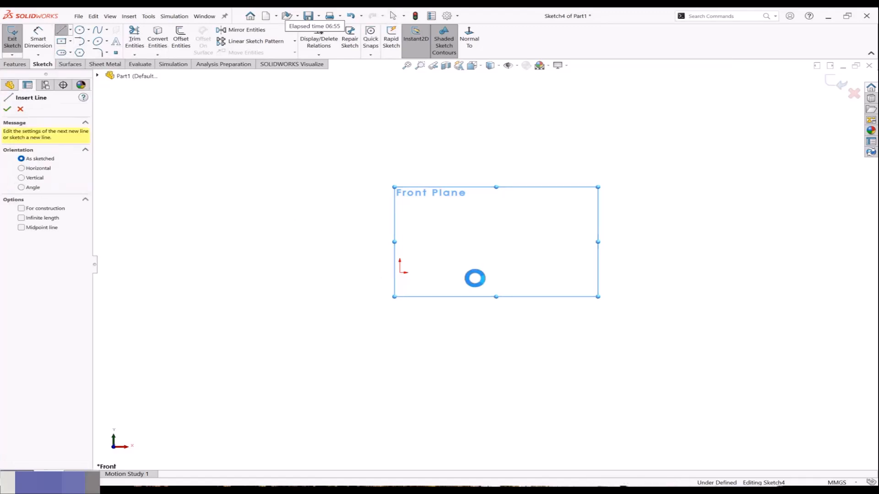
left_click(399, 272)
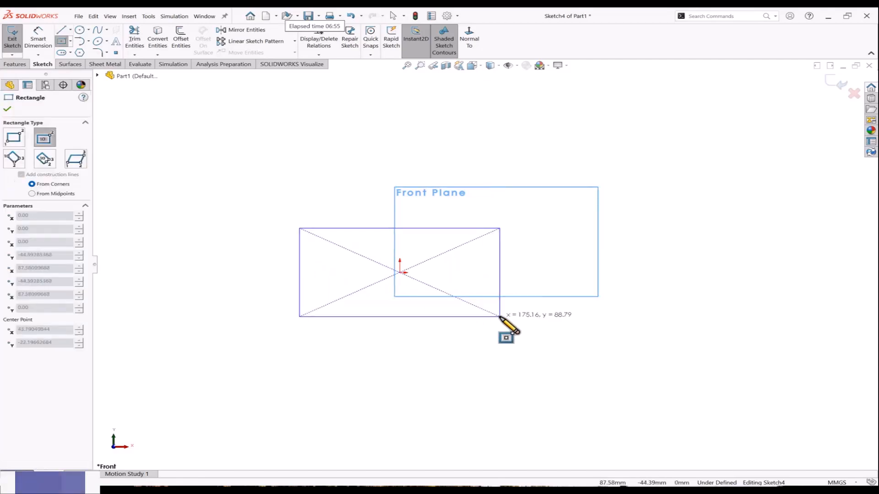
left_click(502, 320)
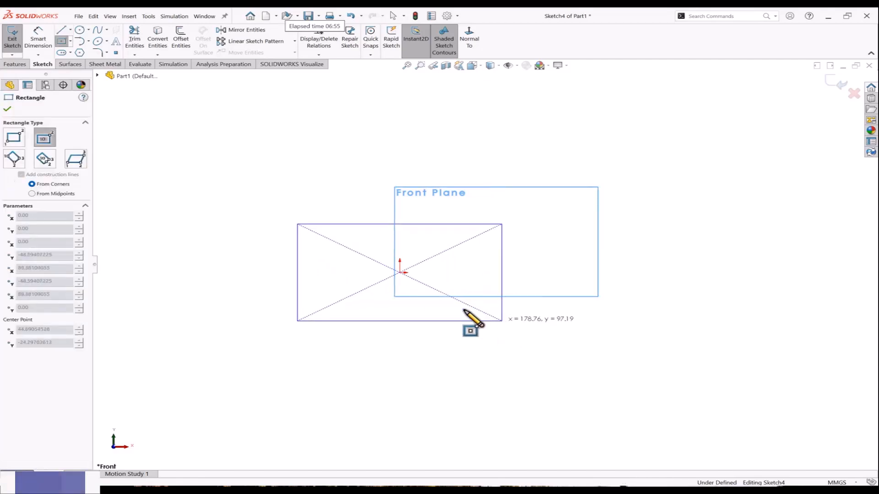
Extrude the rectangle about 23 mm into a solid plate.
left_click(20, 64)
left_click(296, 224)
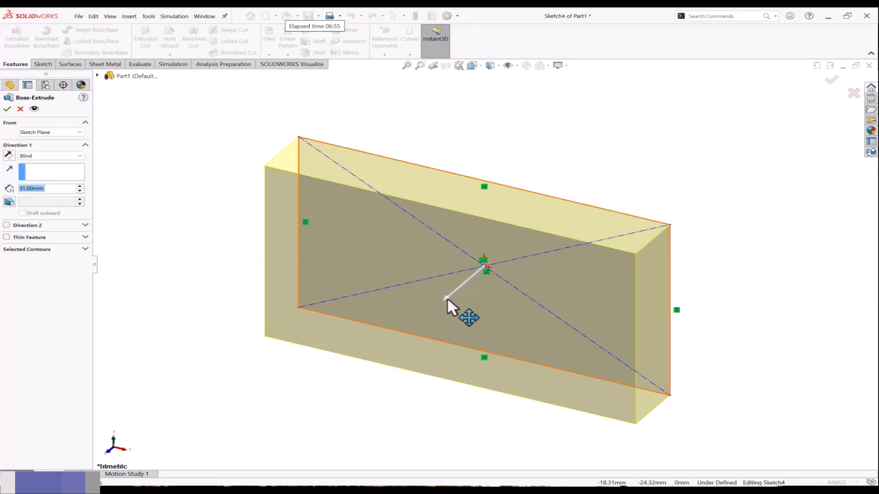
left_click_drag(446, 298, 462, 288)
left_click(8, 110)
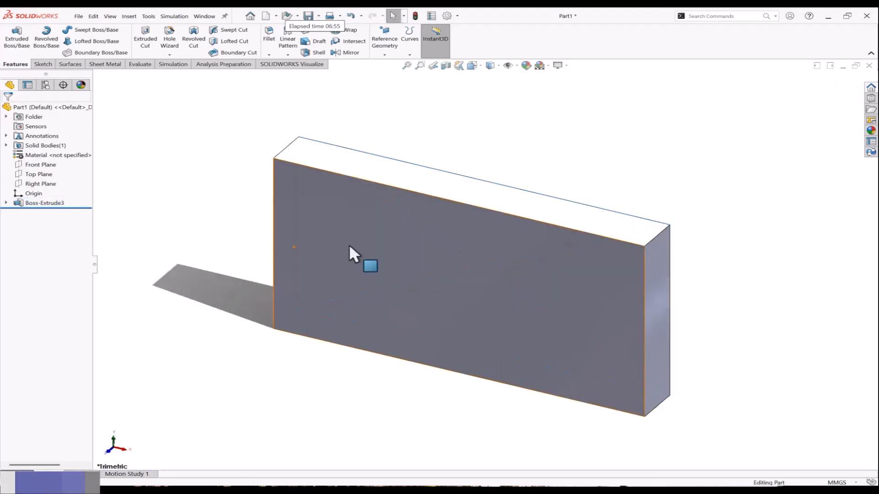
Sketch two circles about 38 mm in diameter on the plate's large front face, level with the origin on opposite sides, about 97 mm apart.
left_click(352, 245)
left_click(384, 226)
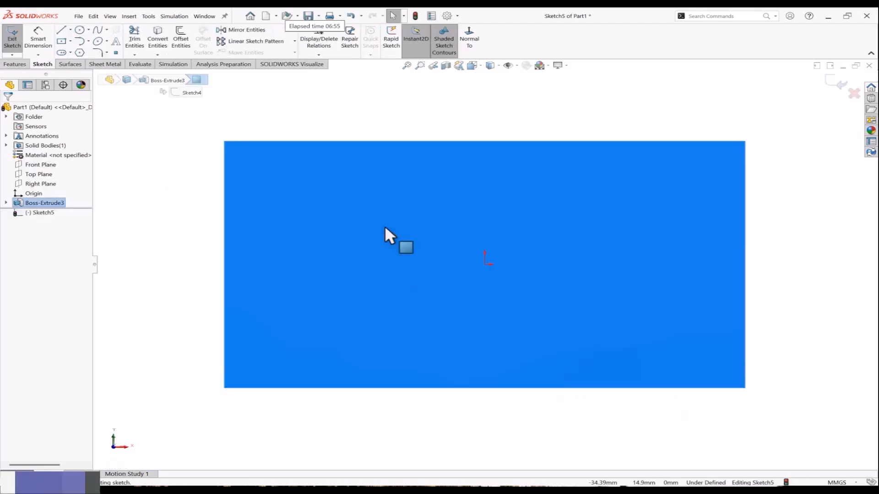
left_click(81, 32)
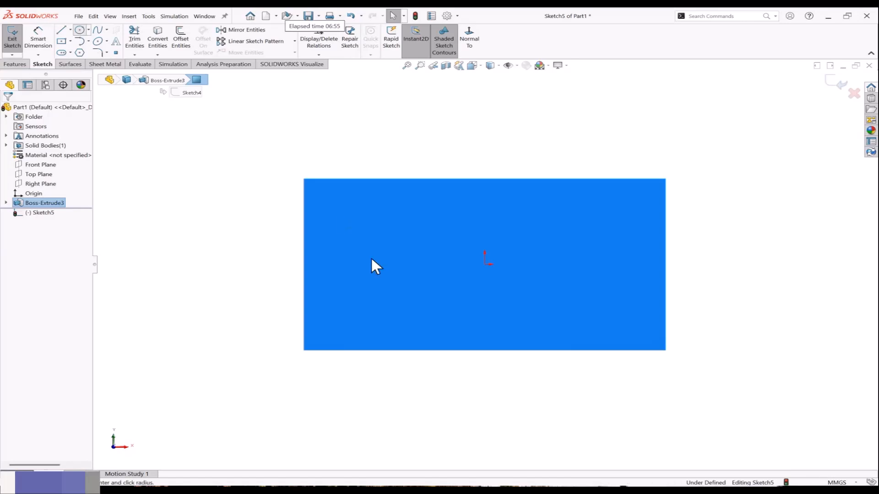
left_click(392, 264)
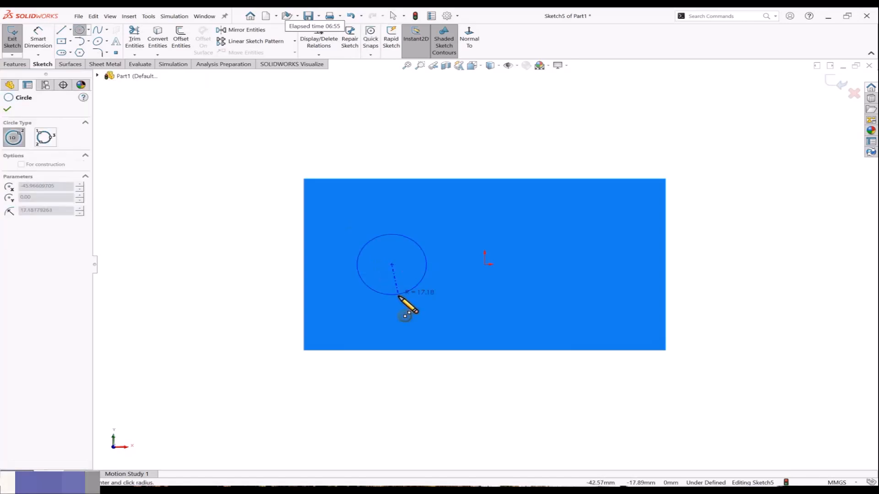
left_click(404, 301)
left_click(587, 265)
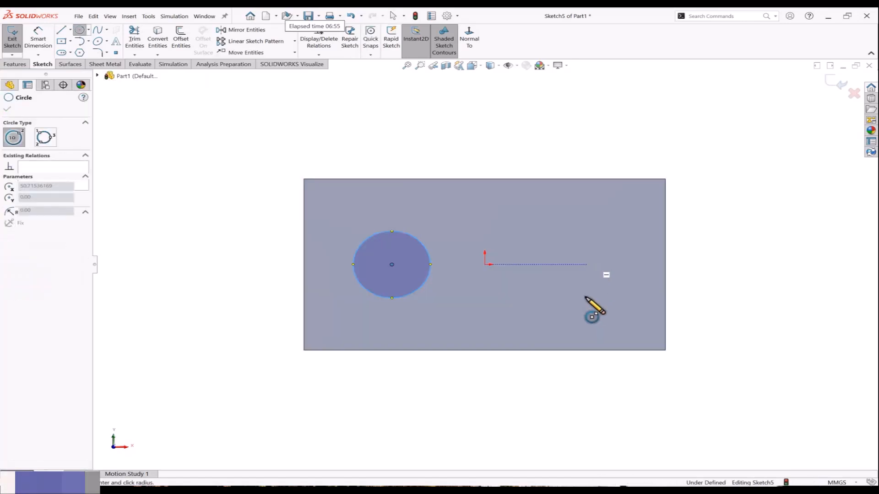
left_click(586, 299)
key("Escape")
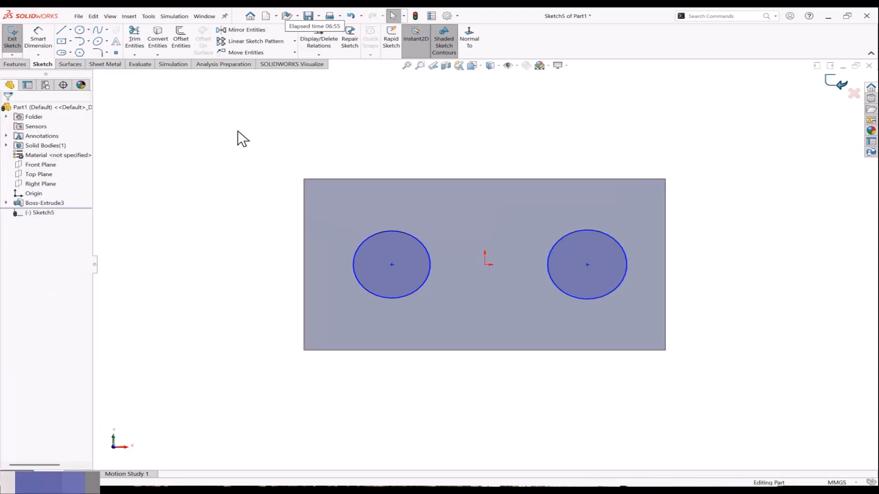
Extrude both circles outward from the plate's face into tall cylinders, and hide the temporary axes.
left_click(12, 39)
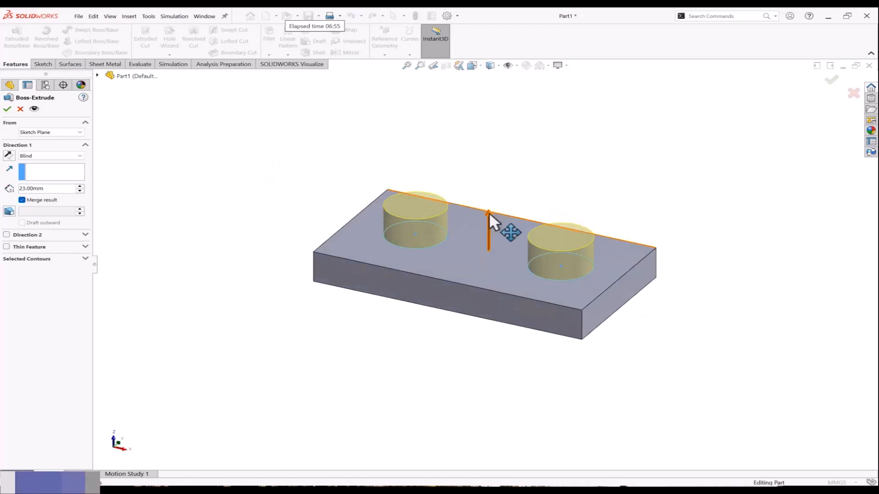
left_click_drag(490, 208, 505, 163)
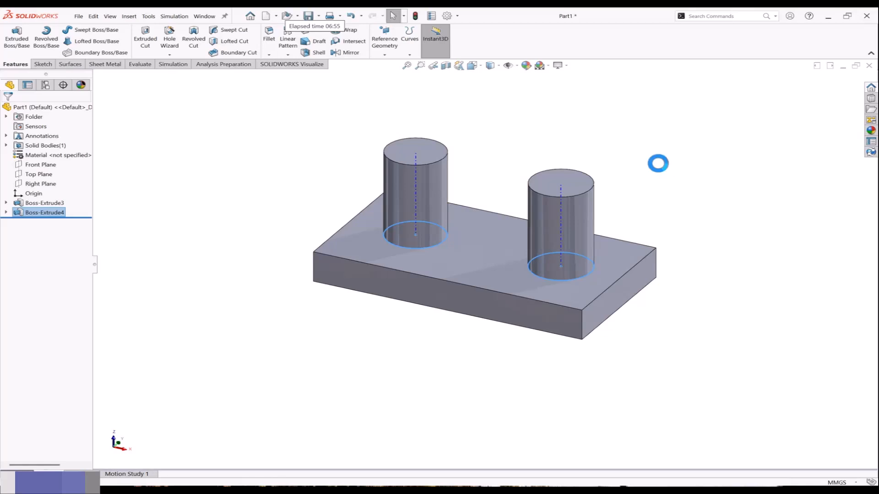
left_click(658, 164)
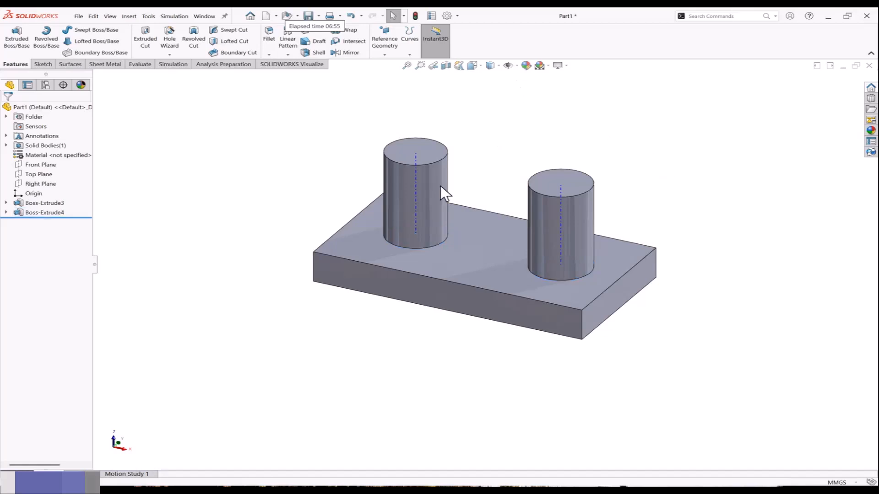
left_click(516, 65)
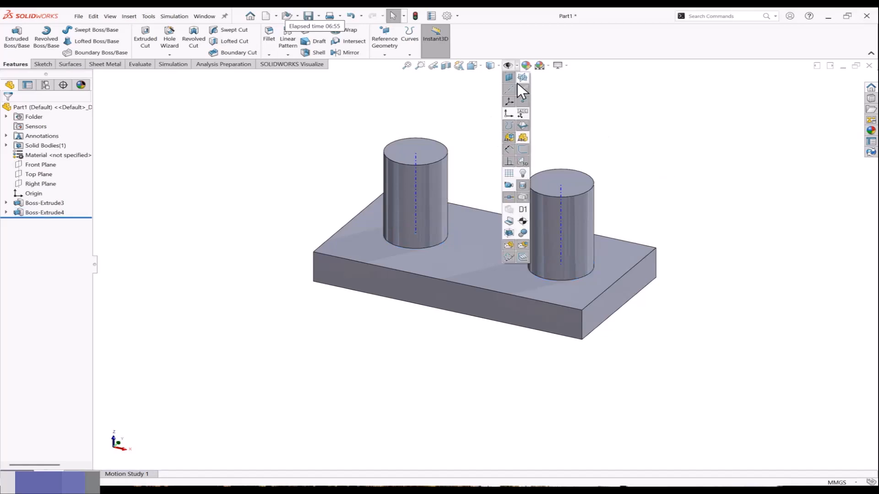
left_click(523, 89)
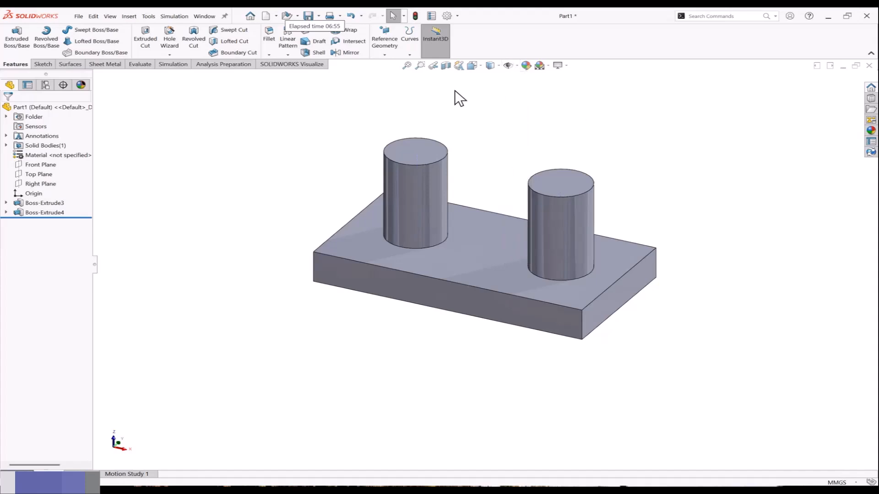
Create a reference plane tangent to both cylindrical faces, with Flip offset enabled for both references.
left_click(384, 55)
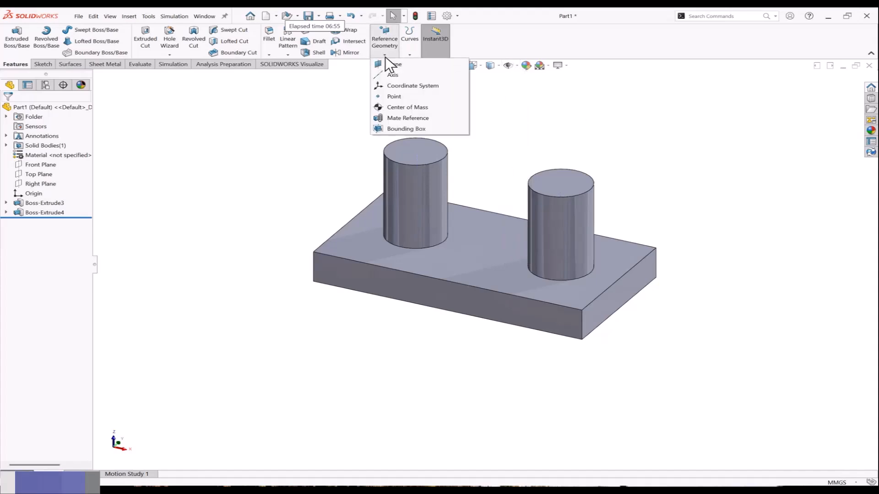
left_click(399, 188)
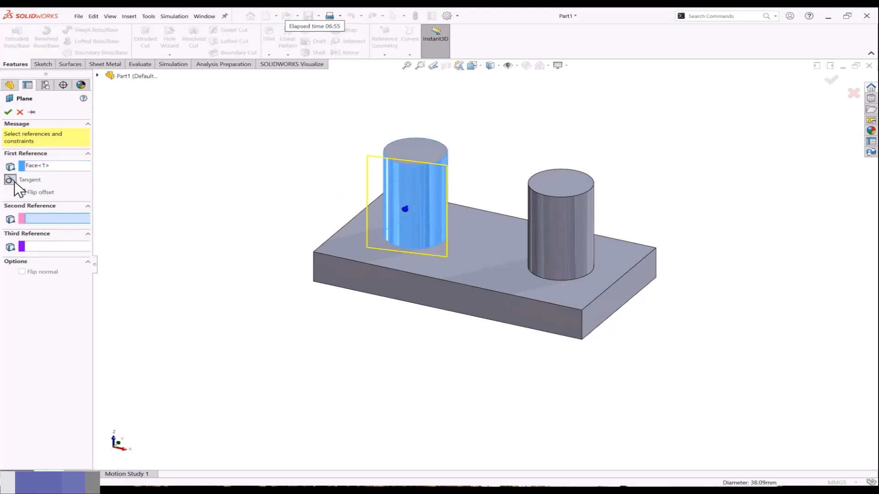
left_click(546, 231)
middle_click_drag(506, 152, 484, 122)
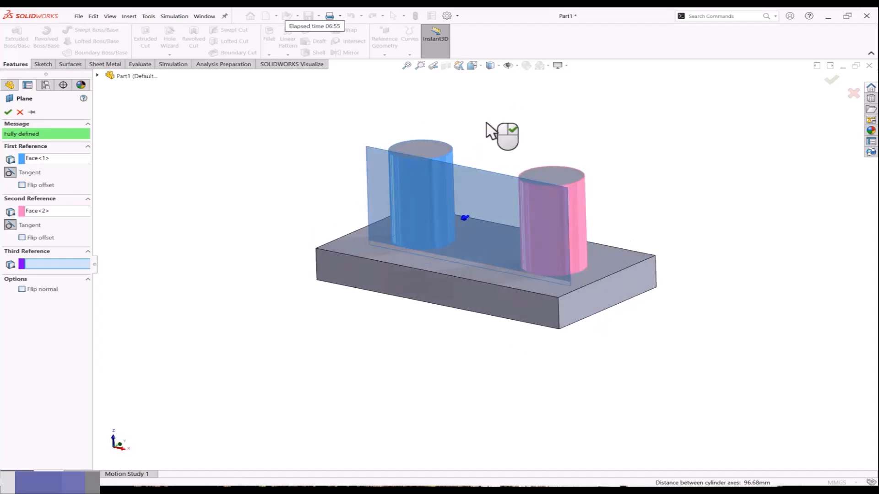
middle_click_drag(271, 180, 498, 158)
left_click(22, 185)
left_click(22, 237)
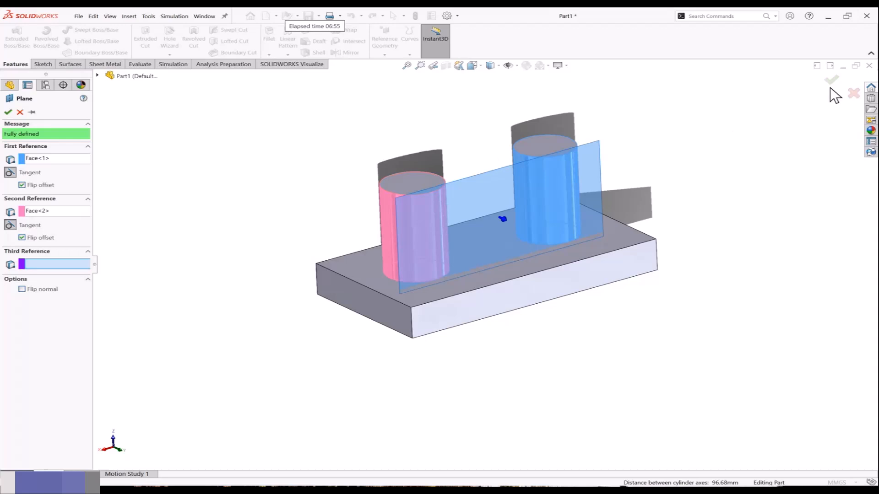
right_click(704, 149)
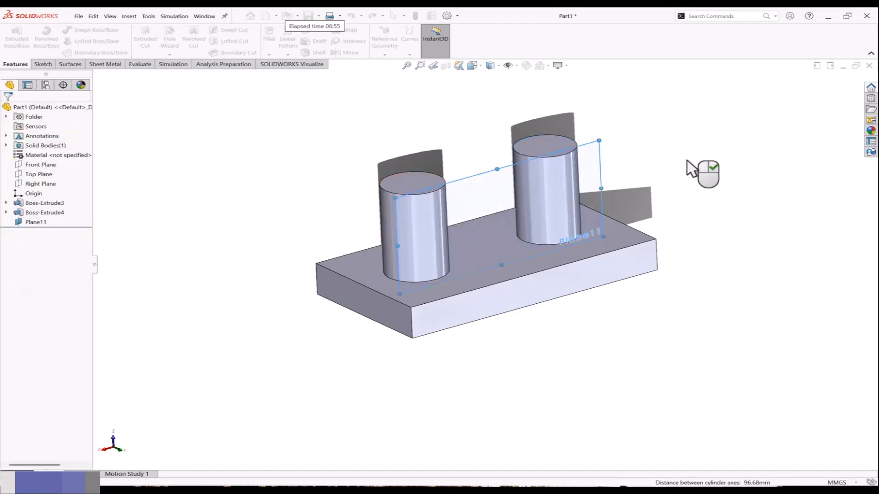
Turn on the display of the temporary axes of the two cylinders.
middle_click_drag(691, 170, 613, 255)
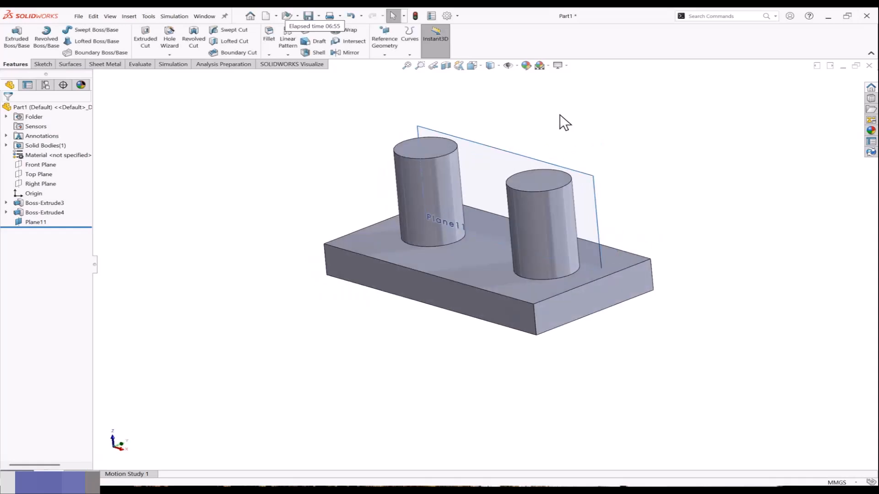
middle_click_drag(510, 122, 510, 91)
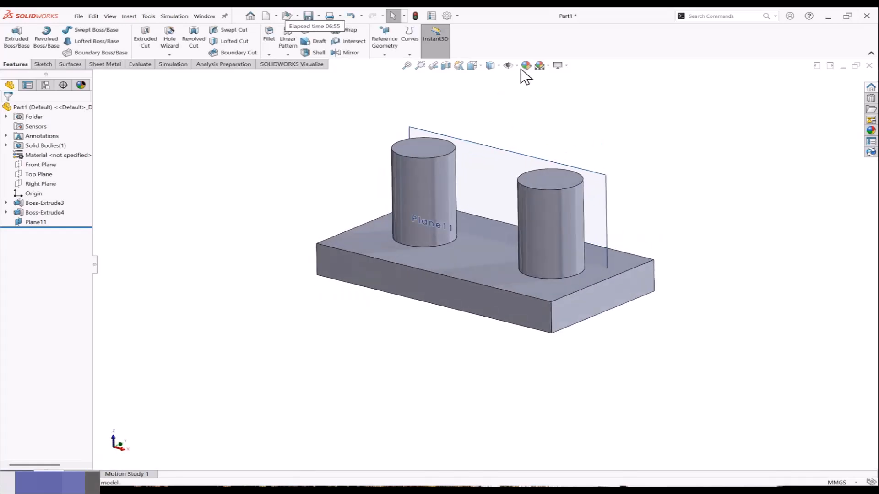
left_click(516, 66)
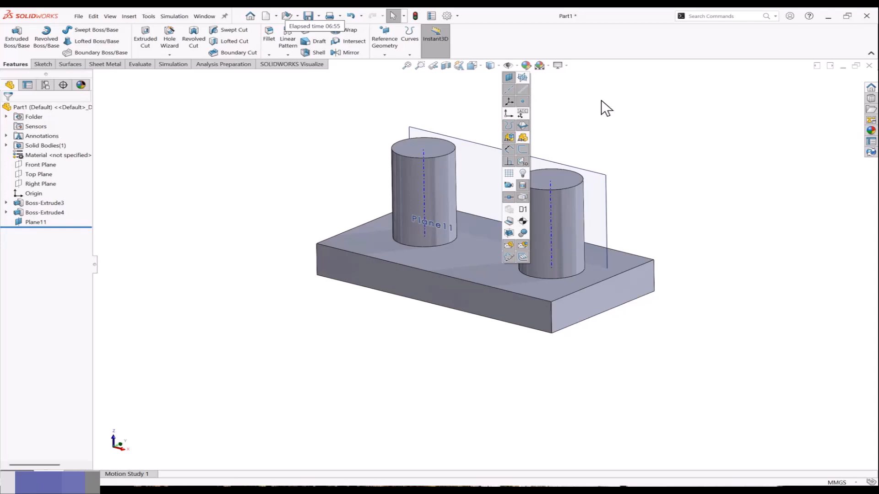
Create a reference plane coincident with the temporary axes of both cylinders.
left_click(383, 55)
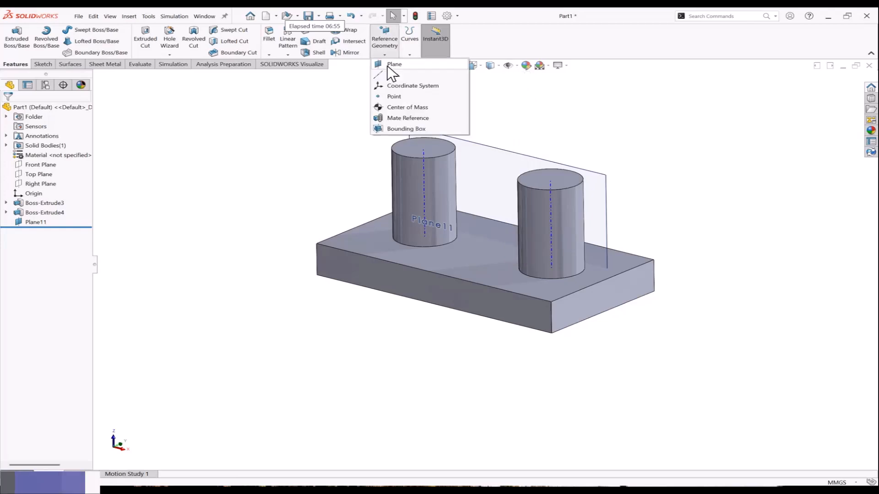
left_click(394, 65)
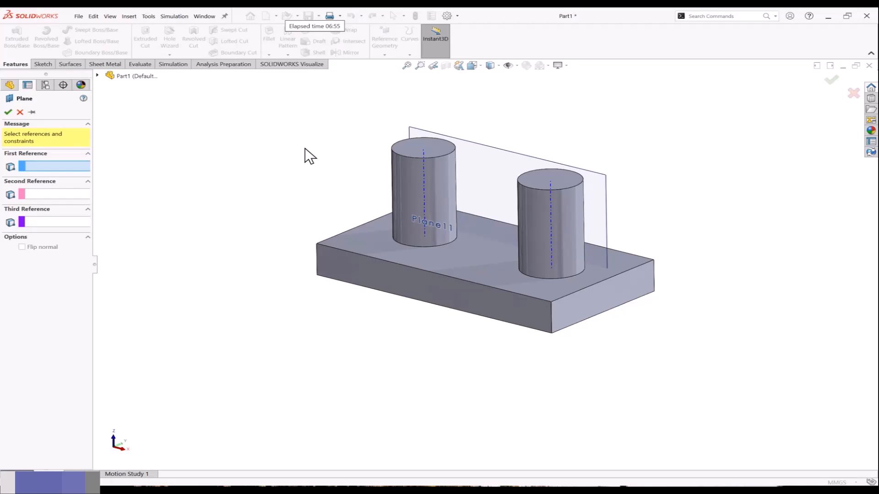
left_click(425, 179)
left_click(551, 204)
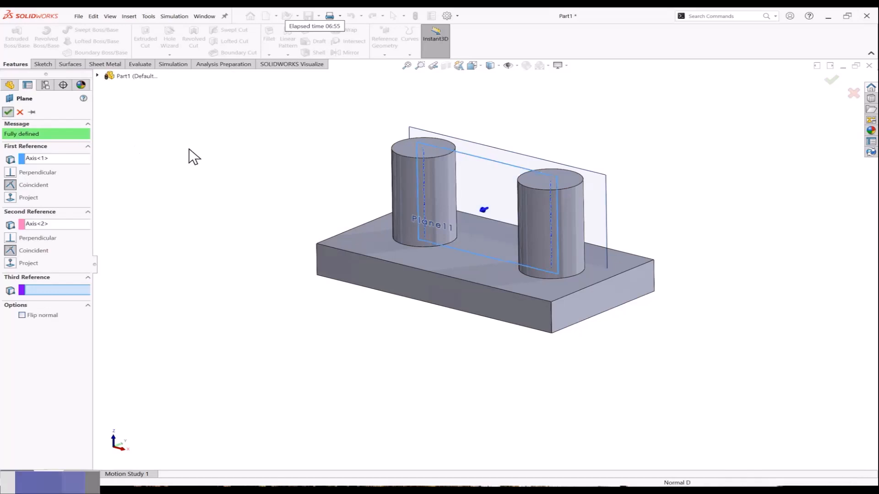
right_click(215, 151)
middle_click_drag(257, 176, 246, 200)
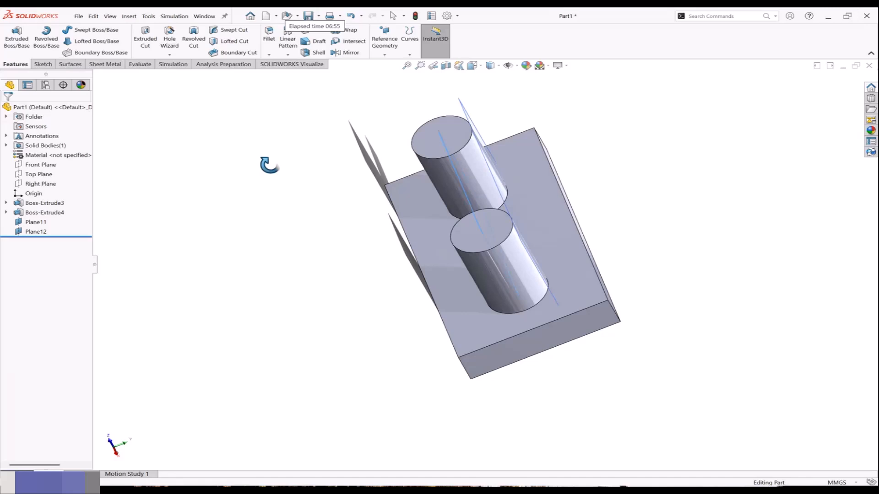
middle_click_drag(270, 165, 311, 200)
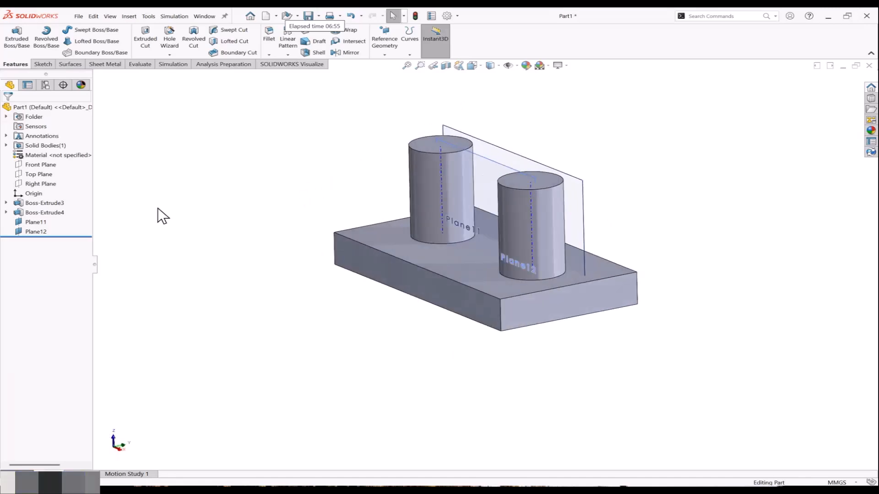
Delete the plate and cylinder extrusions together with both reference planes, keeping the base rectangle sketch.
left_click_drag(75, 205, 32, 230)
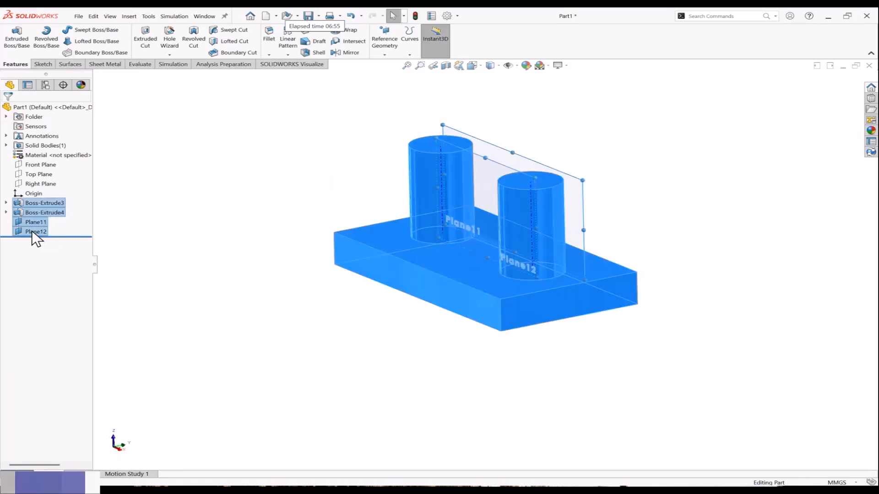
right_click(32, 230)
left_click(59, 280)
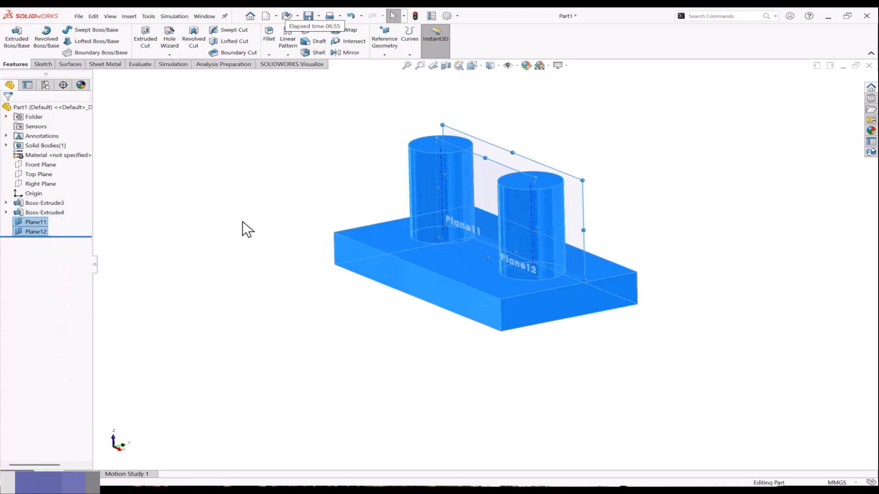
left_click(498, 208)
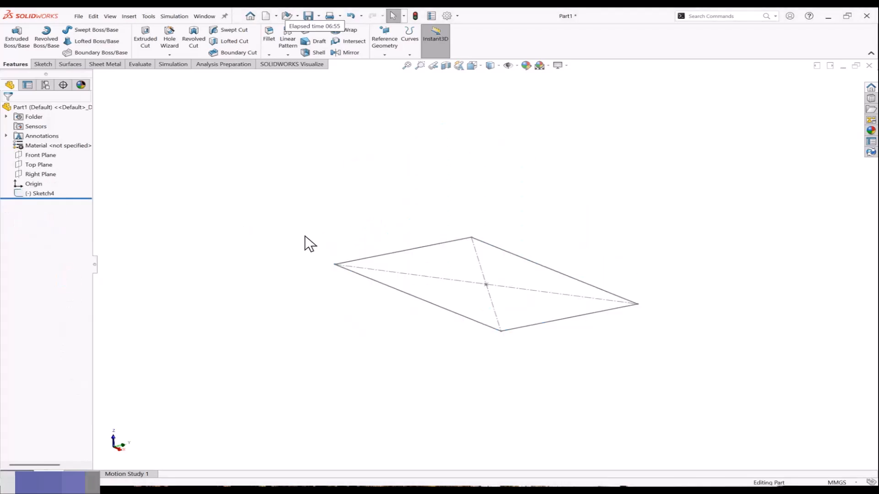
Extrude the rectangle sketch 65 mm with a blind end condition into a solid block.
left_click(23, 41)
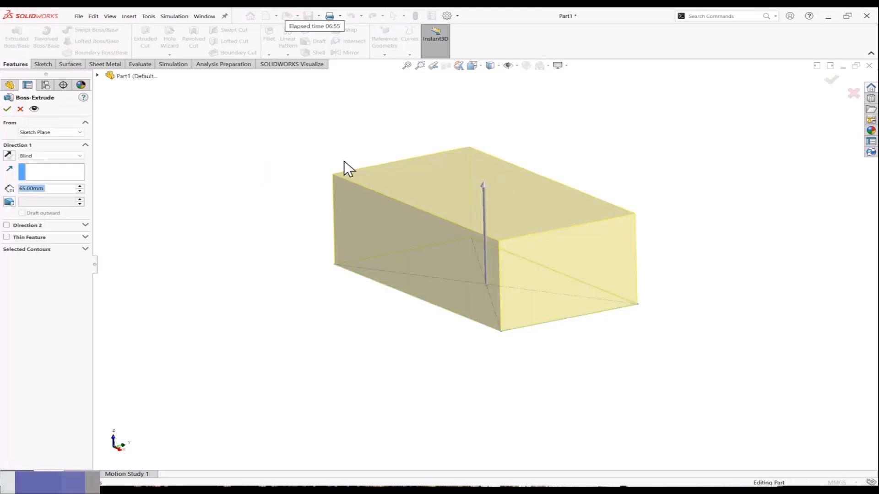
left_click(7, 109)
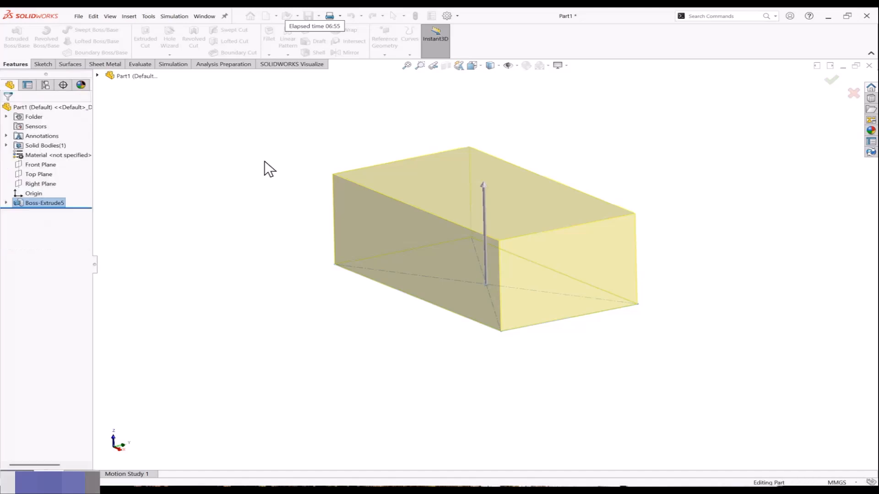
mouse_move(290, 159)
middle_mouse_down()
mouse_move(314, 160)
mouse_move(264, 130)
mouse_move(290, 157)
mouse_move(277, 163)
middle_mouse_up()
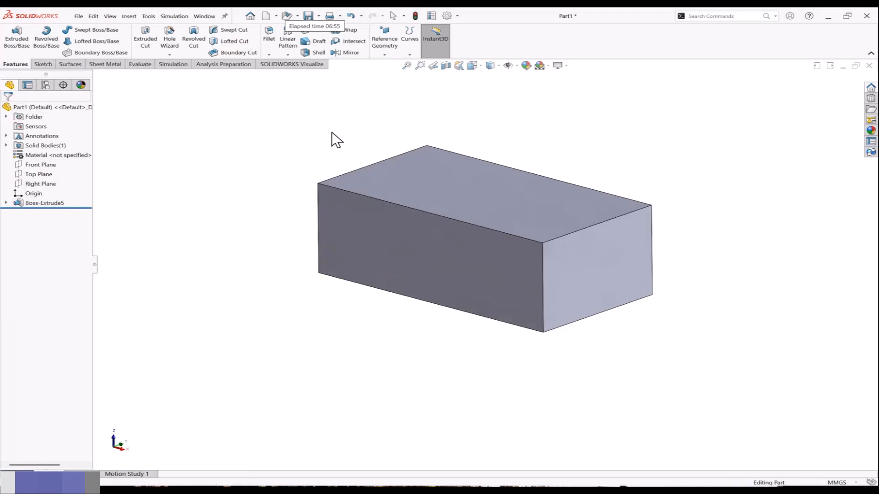
Create a reference plane through three block vertices: two diagonally opposite corners of the upper face and the lower corner of the near vertical edge.
left_click(383, 55)
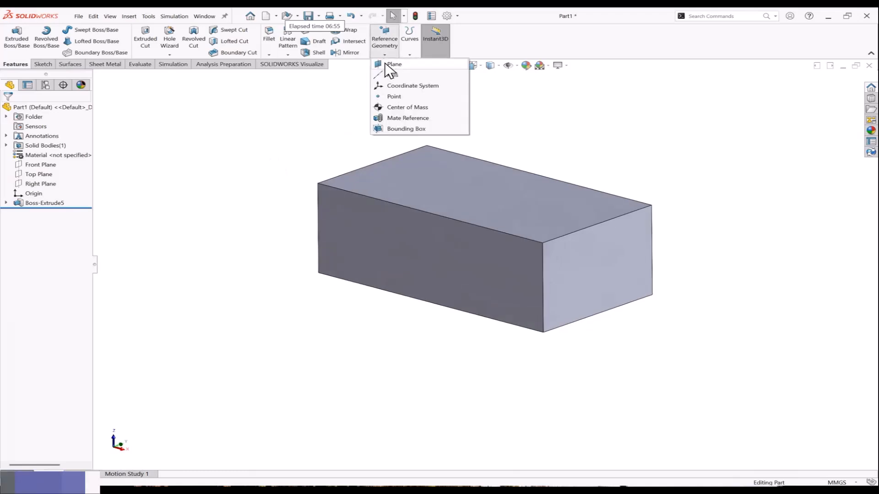
left_click(318, 183)
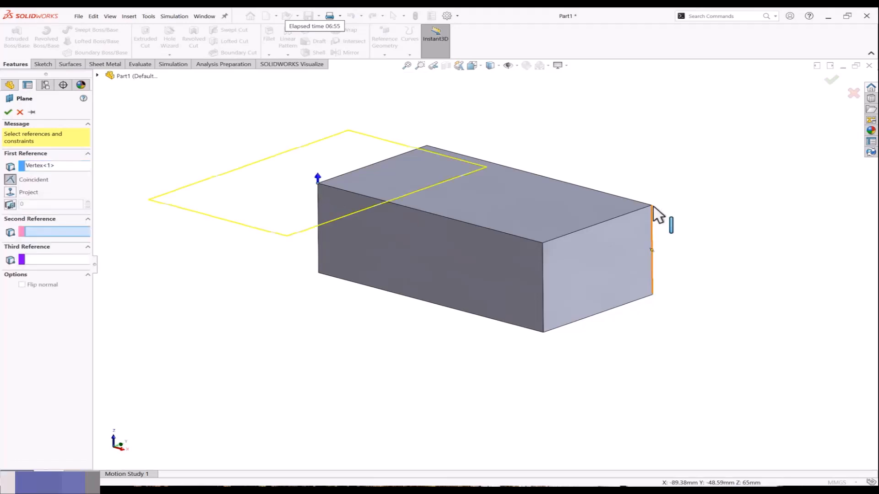
left_click(651, 205)
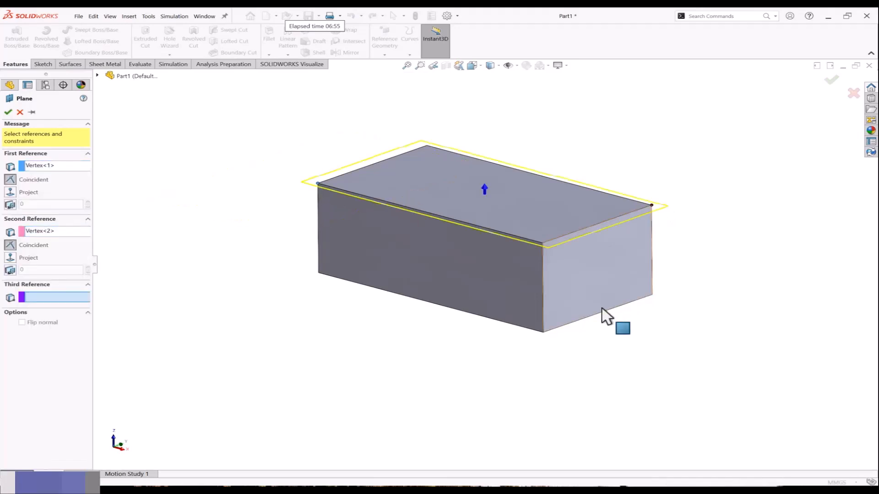
left_click(544, 332)
middle_click_drag(559, 330, 595, 311)
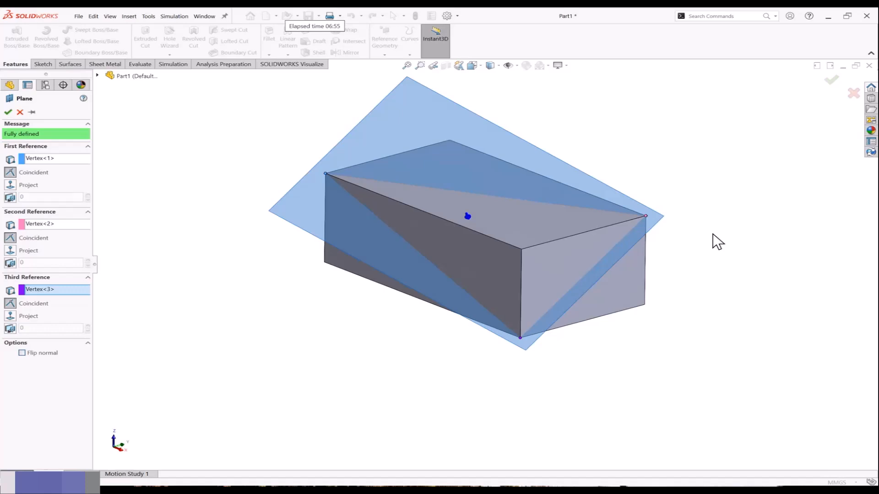
left_click(831, 81)
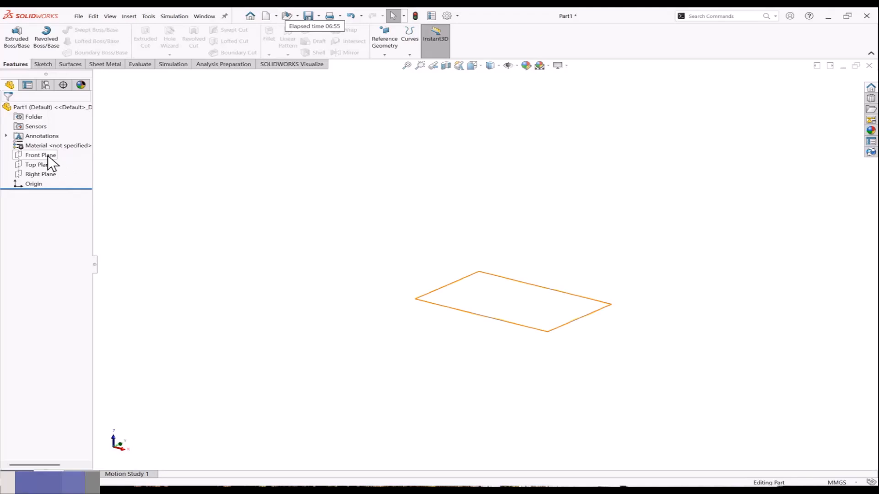
On the Front Plane, sketch a vertical line about 103 mm from the origin, a horizontal line about 91 mm, and a tangent arc of about 66 mm radius.
left_click(48, 155)
left_click(70, 143)
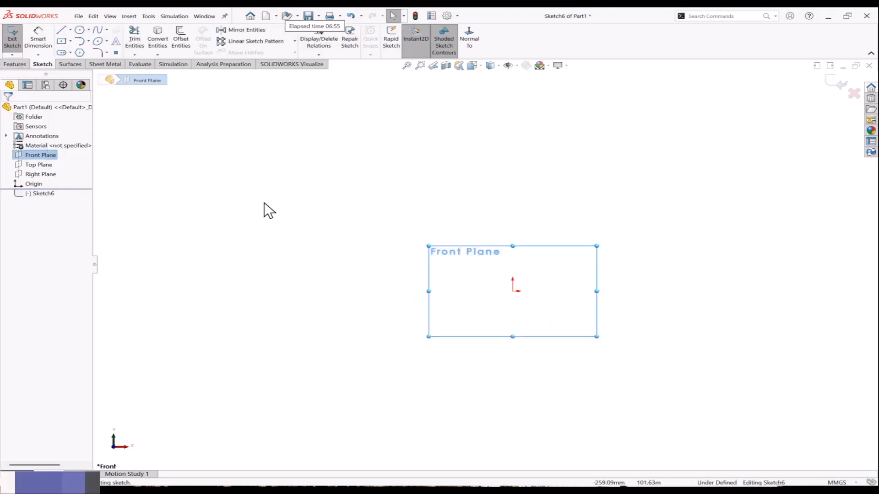
key("l")
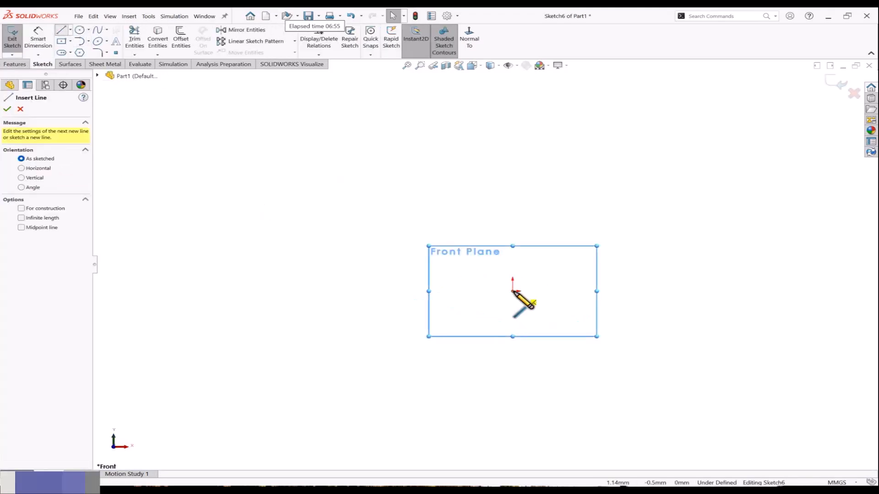
left_click(534, 302)
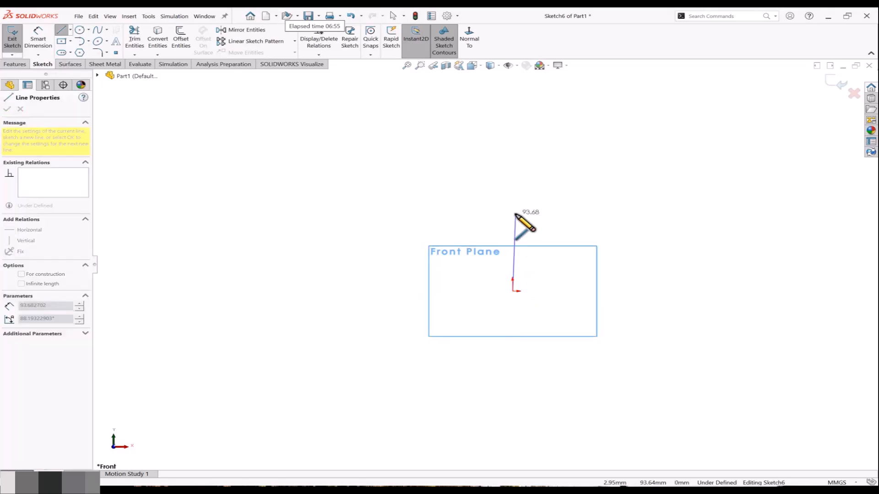
left_click(549, 208)
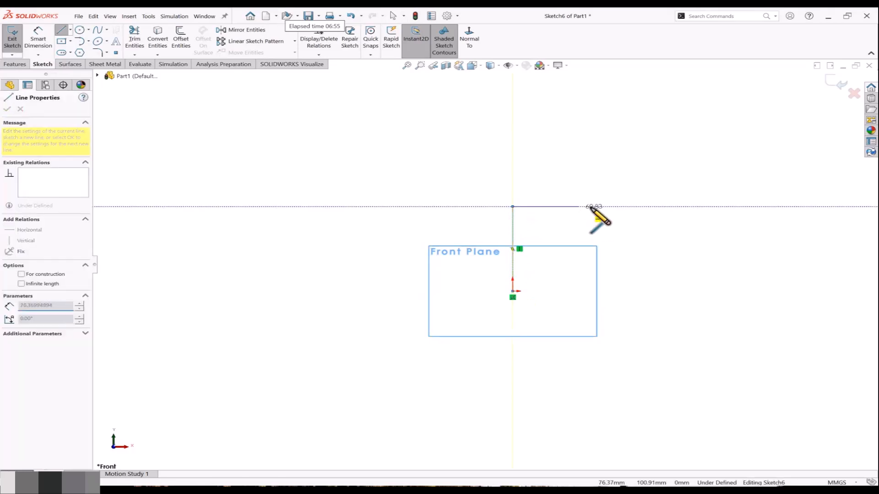
left_click(599, 207)
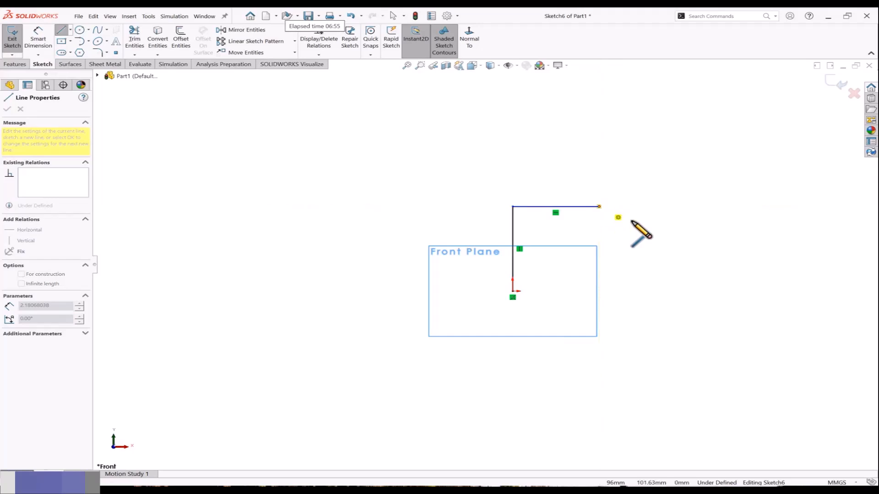
key("a")
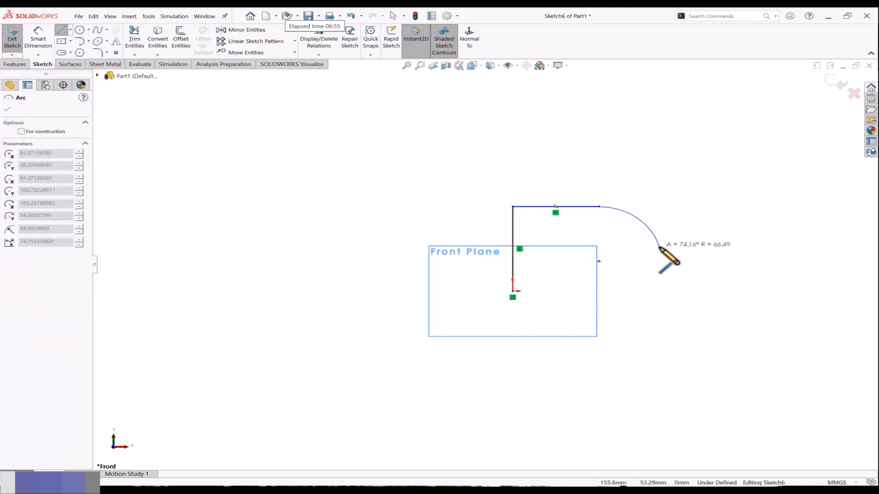
left_click(659, 249)
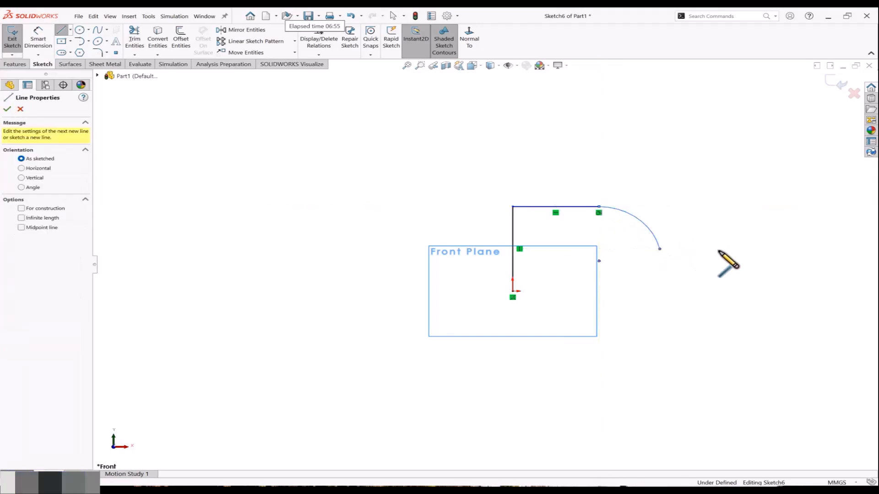
Close the profile from the arc's end with a short horizontal line, a vertical line about 51 mm down, and a base line back to the origin.
left_click(714, 249)
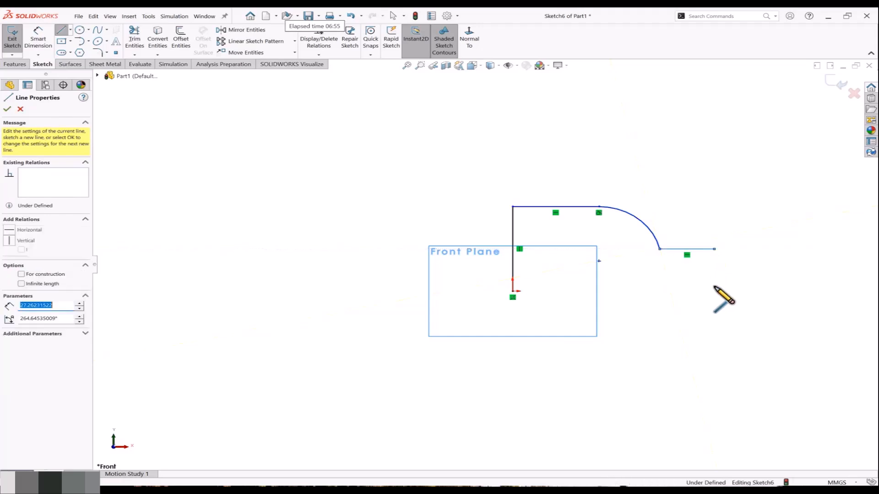
left_click(714, 291)
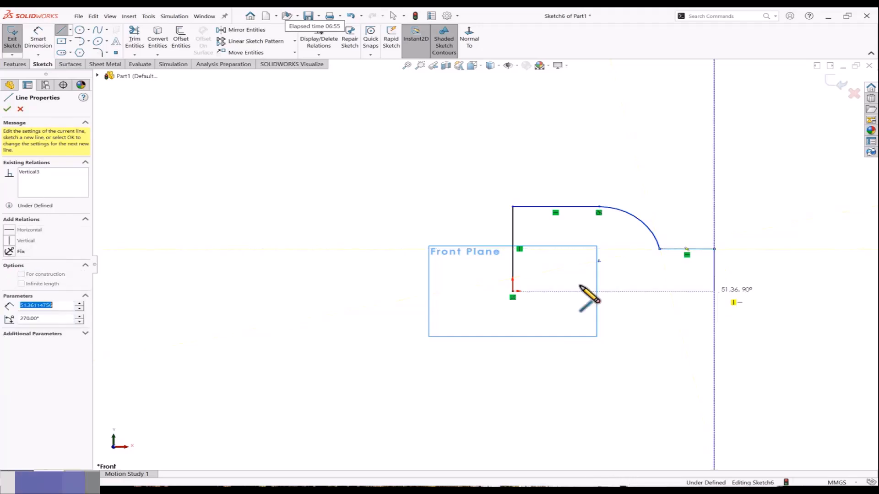
left_click(512, 291)
scroll(519, 292, "up", 2)
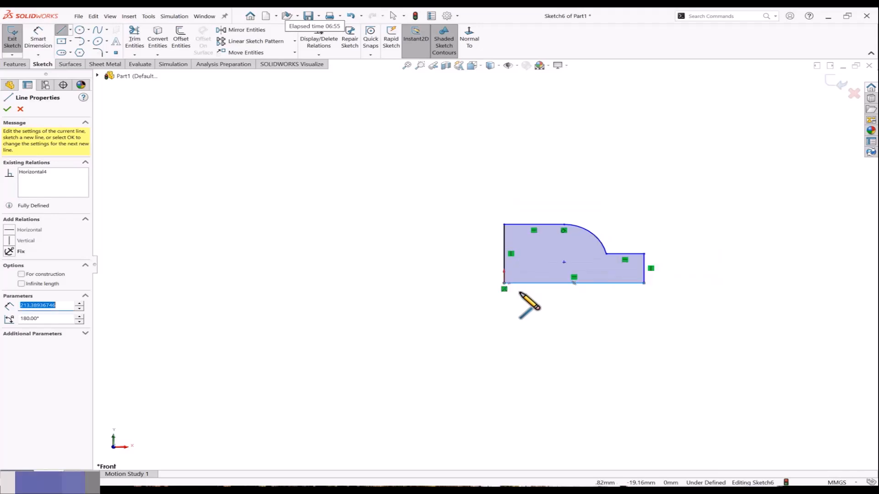
key("Escape")
scroll(667, 246, "down", 2)
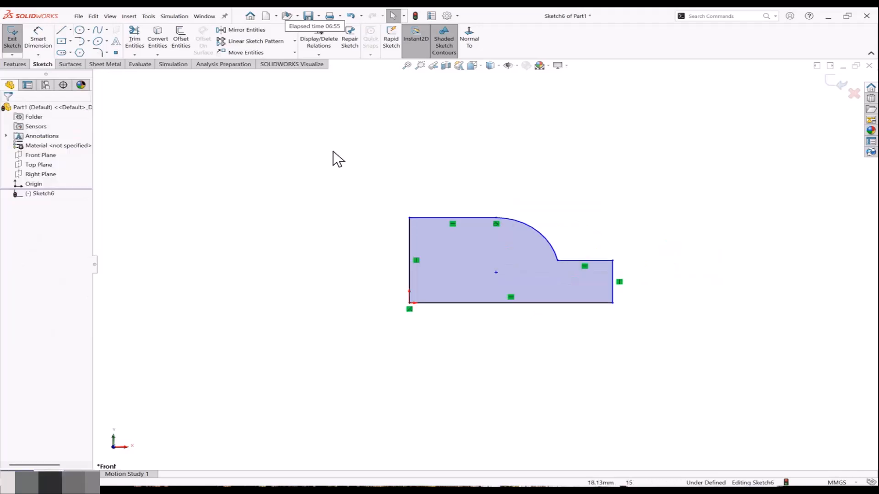
Extrude the closed profile symmetrically with the Mid Plane end condition to a depth of 107 mm.
left_click(20, 63)
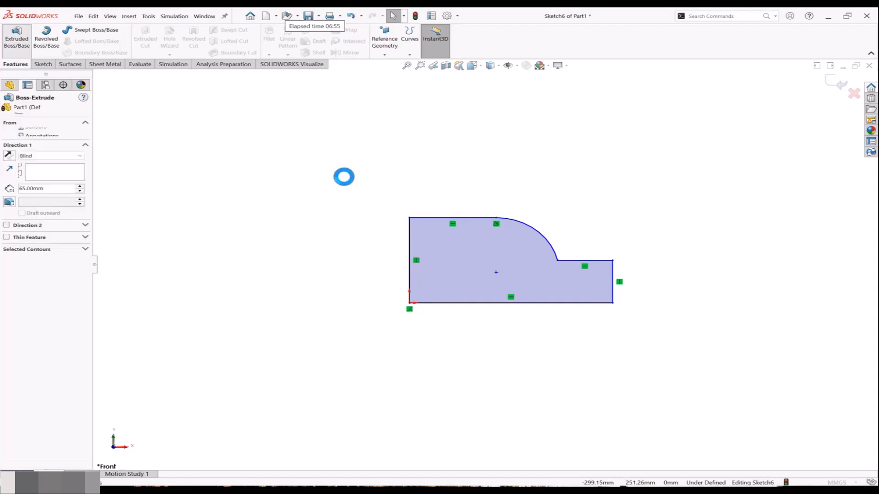
left_click(48, 156)
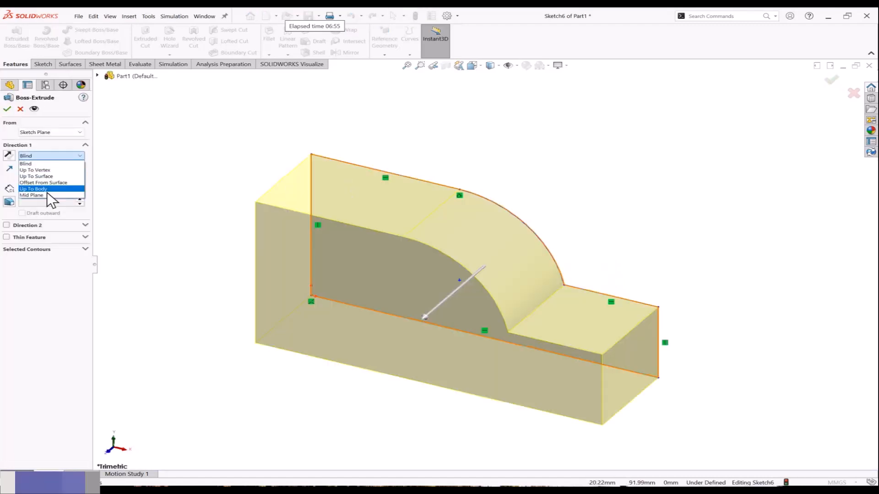
left_click(47, 190)
middle_click_drag(229, 210, 241, 228)
left_click_drag(450, 293, 431, 306)
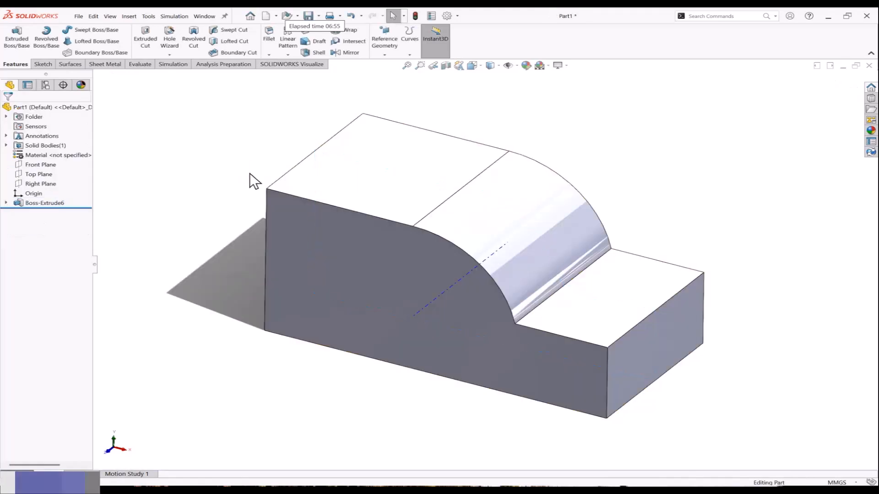
On the block's lower end face plane, sketch a point about 84 mm directly above the origin and close the sketch.
mouse_move(653, 296)
middle_mouse_down()
mouse_move(612, 259)
mouse_move(631, 279)
middle_mouse_up()
left_click(613, 308)
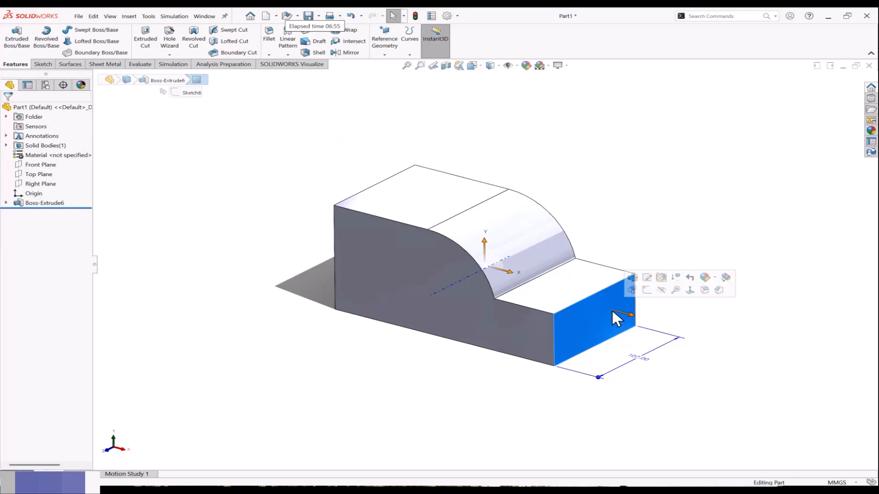
left_click(651, 290)
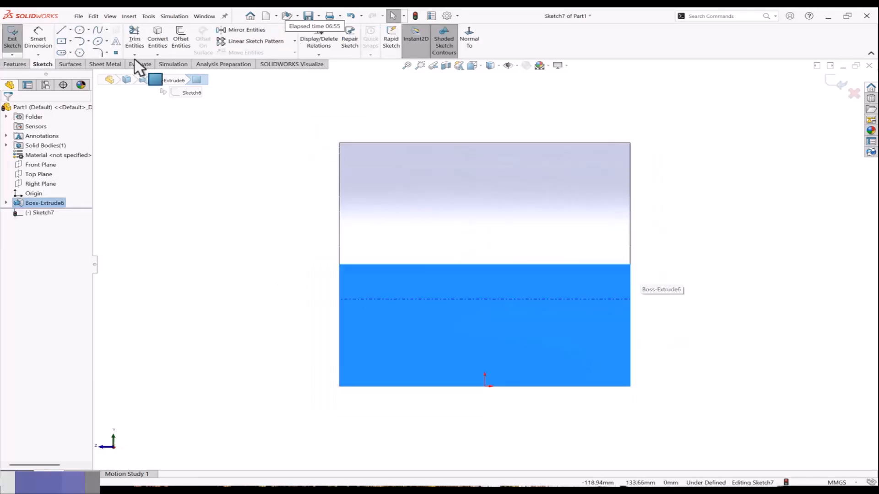
left_click(116, 53)
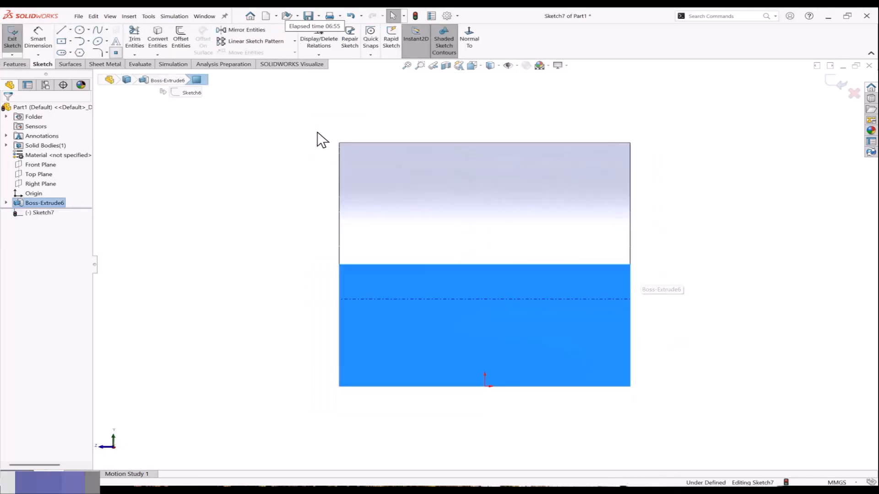
left_click(485, 187)
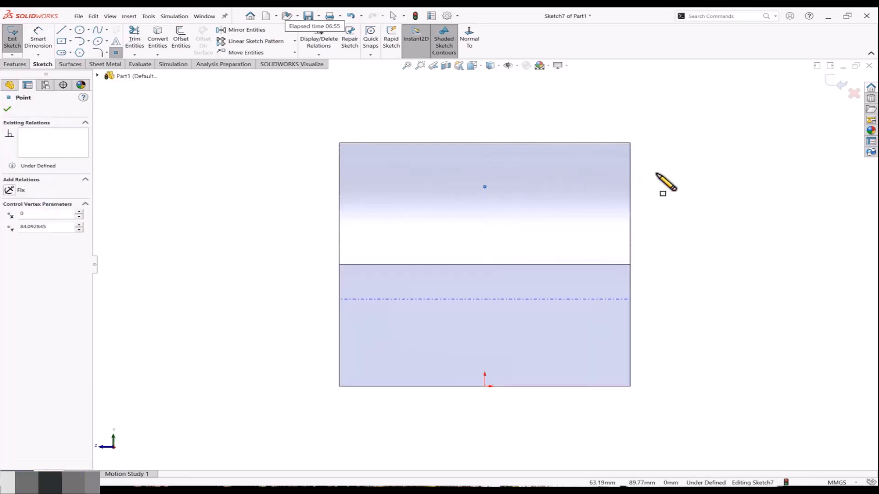
left_click(837, 83)
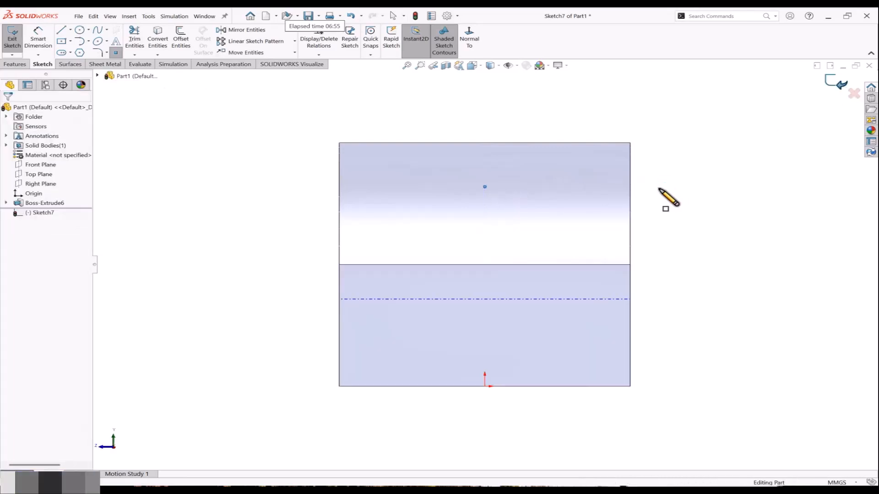
Start a reference plane coincident with the sketched point and tangent to the block's curved face.
mouse_move(473, 210)
middle_mouse_down()
mouse_move(519, 202)
mouse_move(530, 206)
mouse_move(530, 225)
mouse_move(588, 241)
middle_mouse_up()
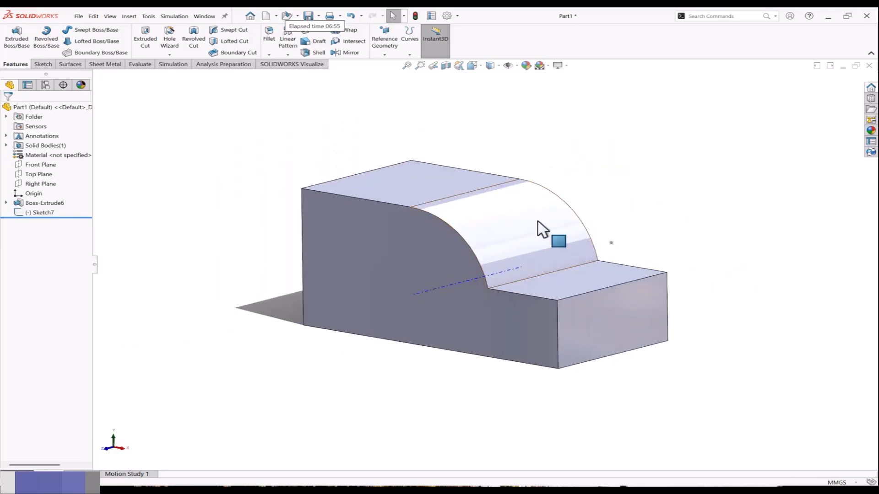
middle_click_drag(537, 220, 549, 235)
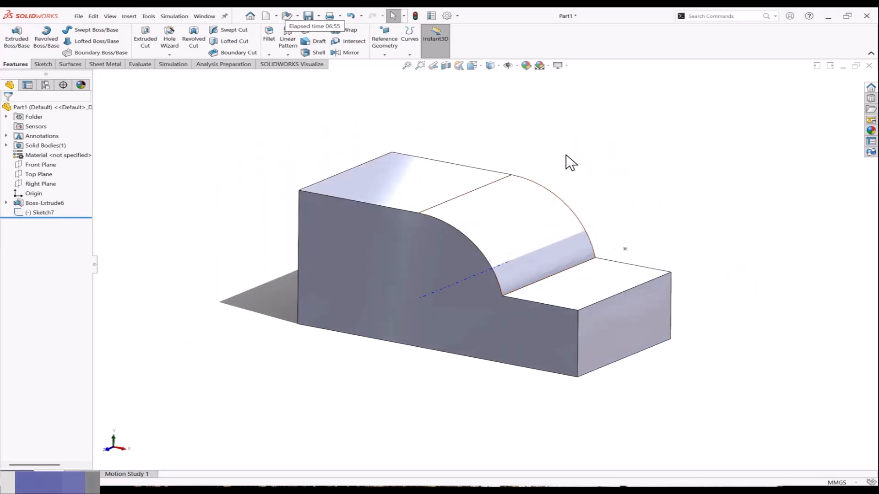
left_click(384, 54)
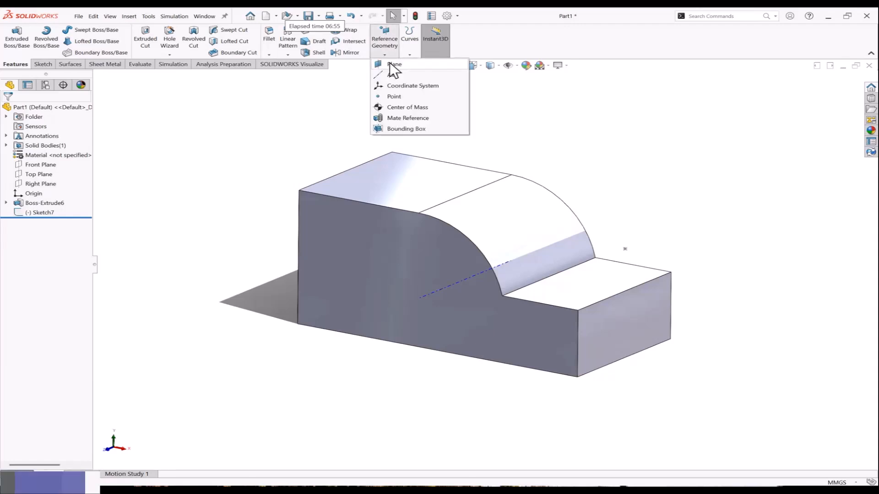
left_click(389, 65)
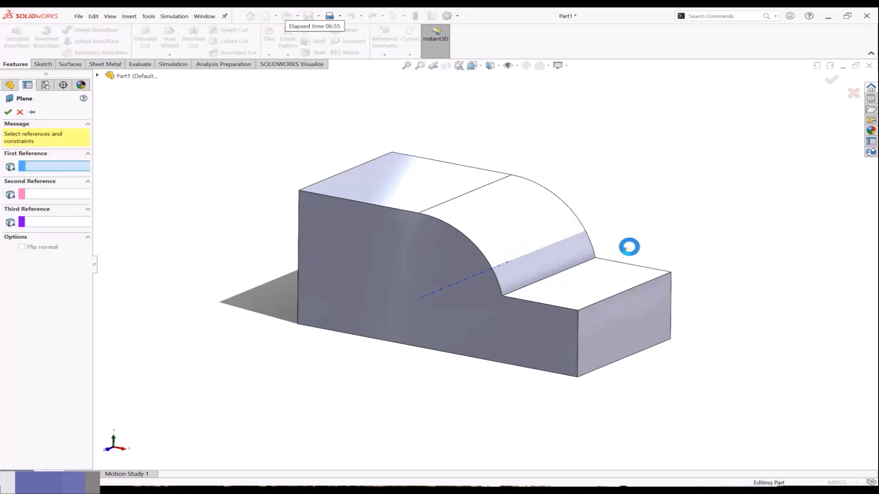
left_click(625, 249)
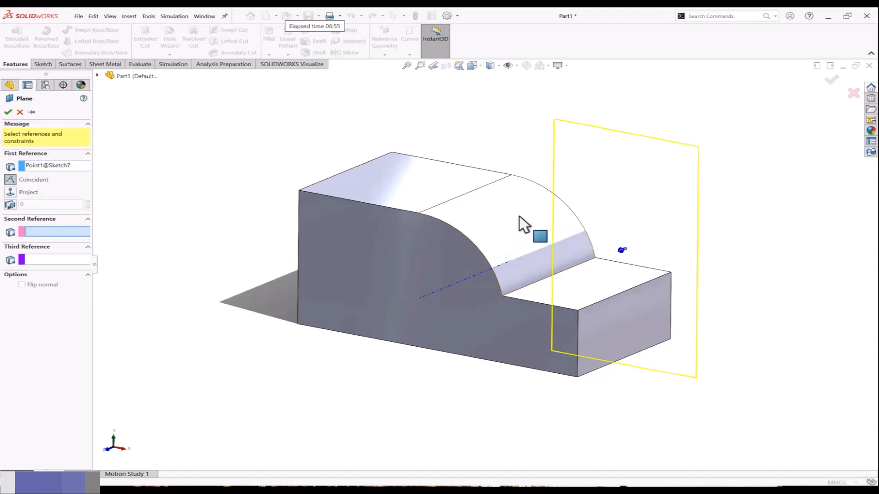
left_click(517, 214)
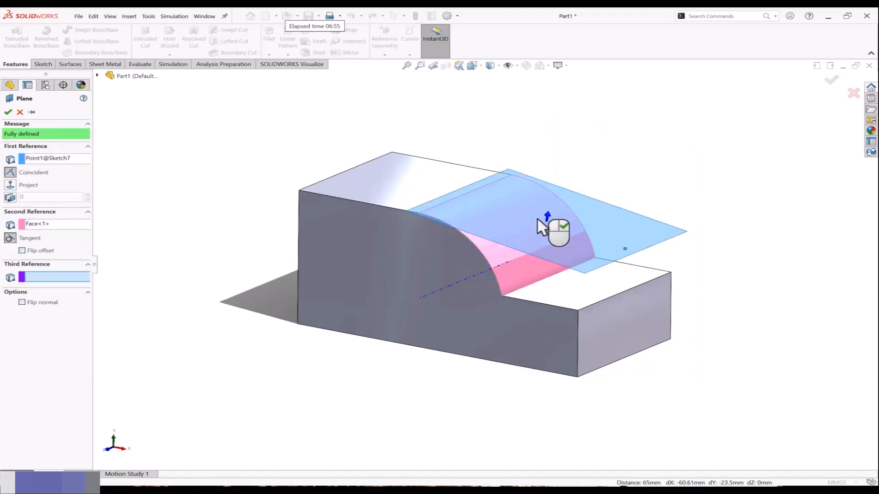
mouse_move(537, 219)
middle_mouse_down()
mouse_move(556, 198)
mouse_move(540, 211)
middle_mouse_up()
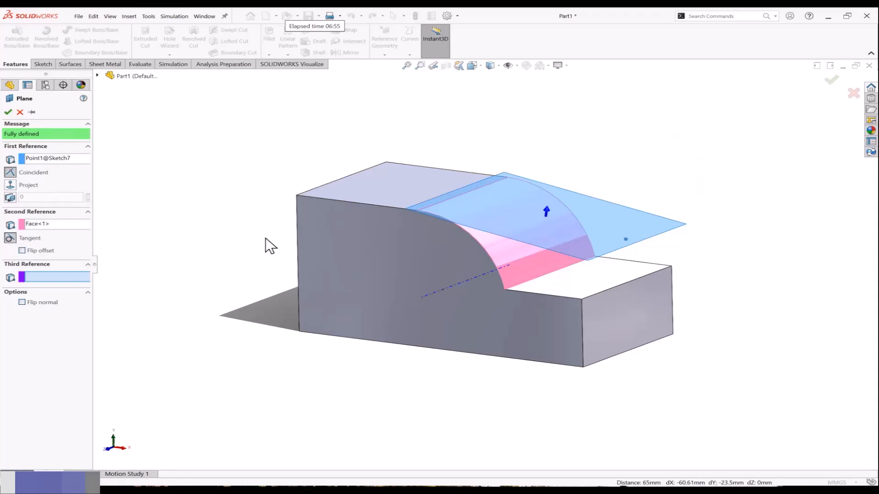
mouse_move(270, 245)
middle_mouse_down()
mouse_move(255, 220)
mouse_move(255, 239)
middle_mouse_up()
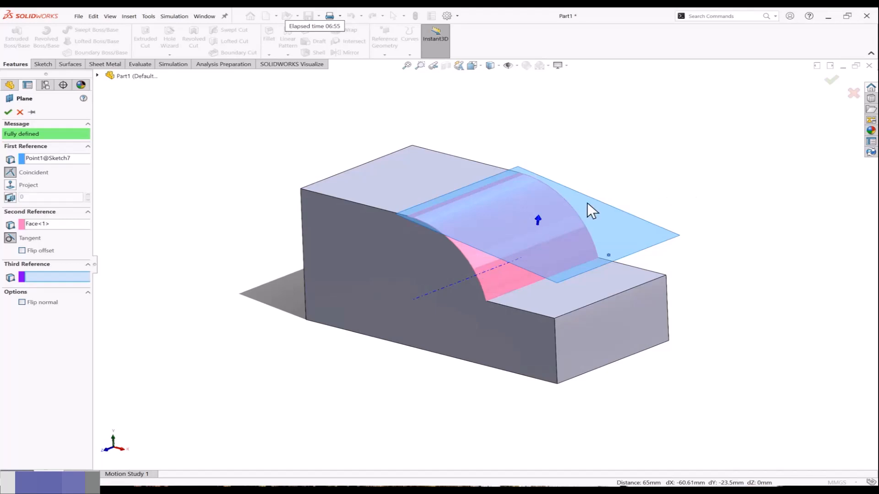
Change the plane's point reference from Coincident to Project, using the nearest location on the surface.
left_click(10, 186)
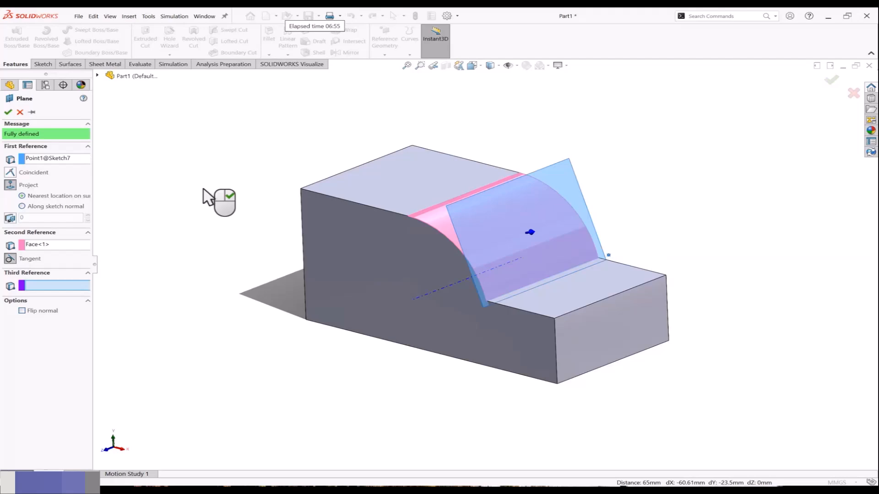
mouse_move(262, 188)
middle_mouse_down()
mouse_move(290, 172)
mouse_move(251, 196)
middle_mouse_up()
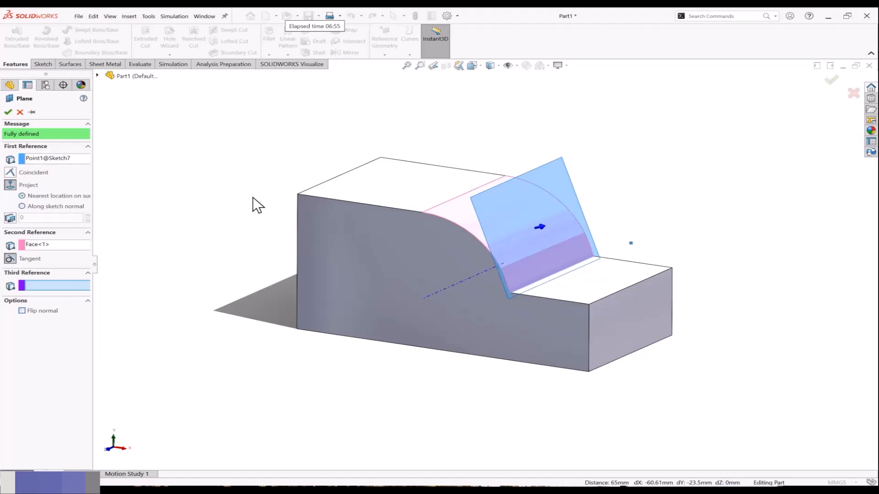
middle_click_drag(253, 197, 302, 210)
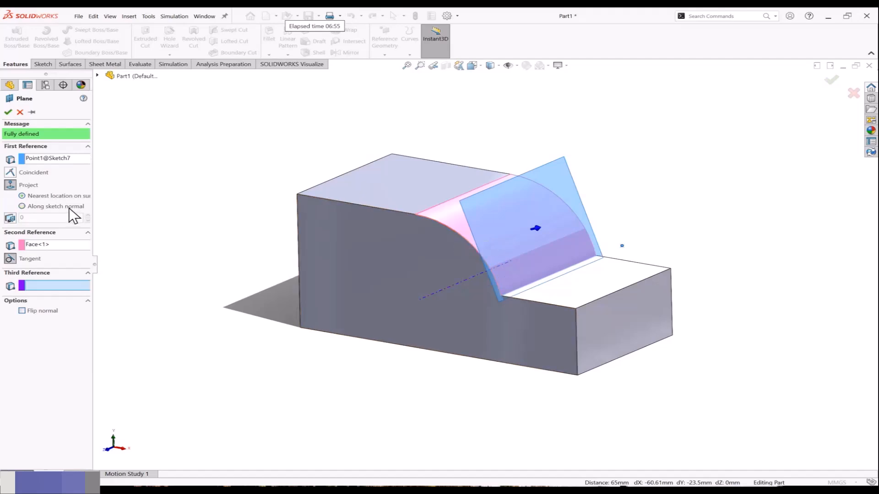
Project the point along the sketch normal with the offset flipped, and finish the tangent plane.
left_click(22, 206)
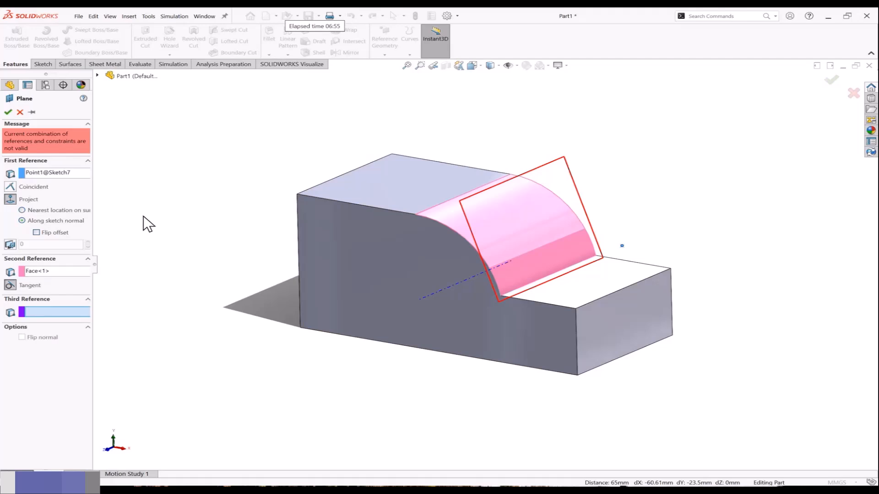
left_click(36, 233)
middle_click_drag(225, 245, 249, 210)
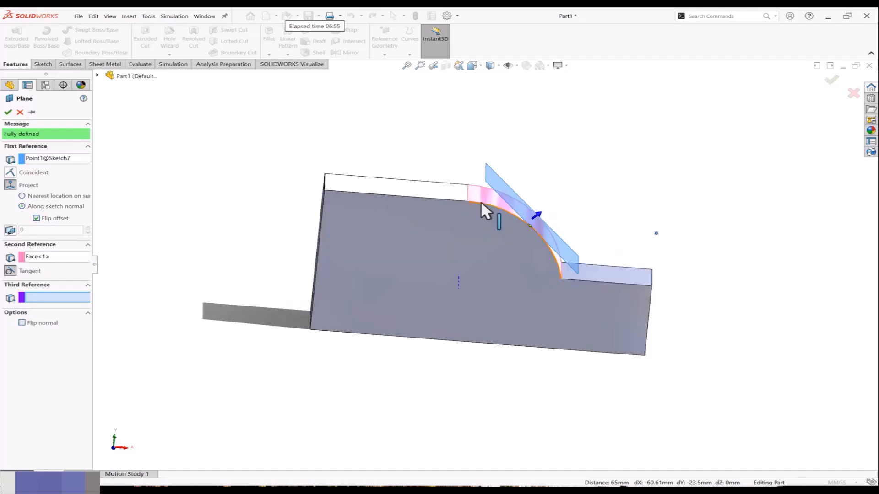
middle_click_drag(509, 226, 467, 251)
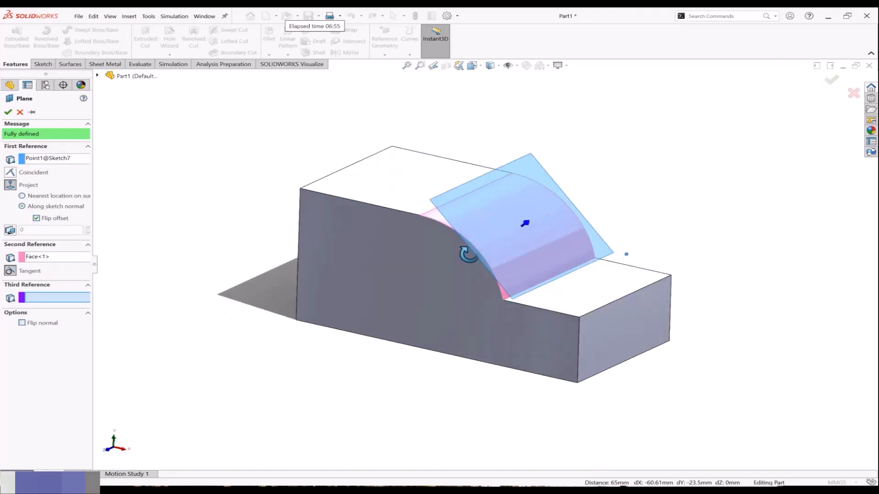
left_click(8, 112)
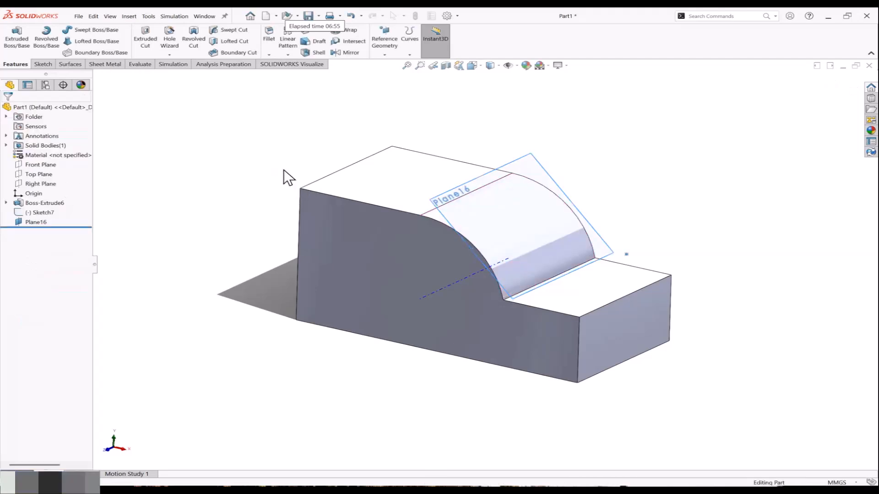
Create a Mid Plane reference plane between the stepped side face and the adjacent lower end face.
middle_click_drag(385, 226, 364, 228)
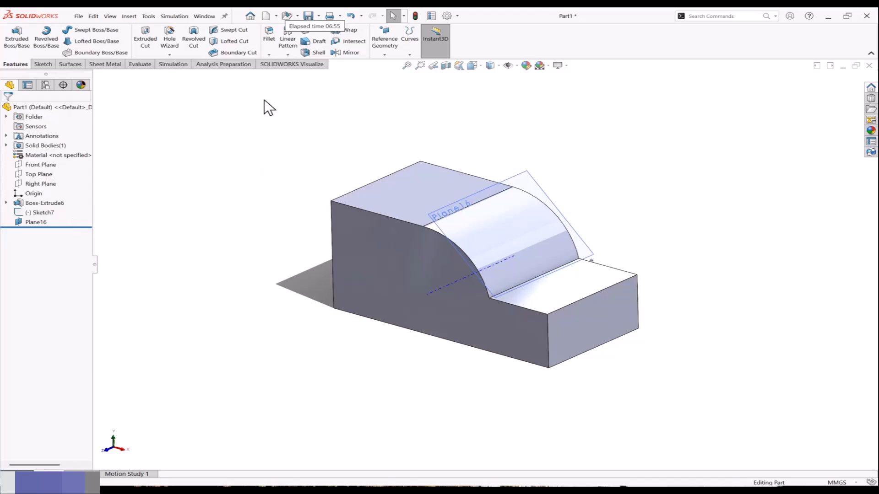
left_click(388, 46)
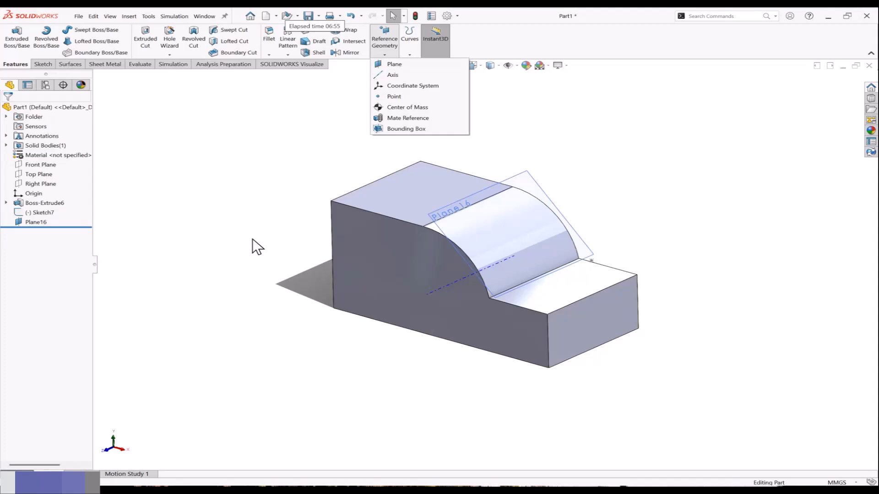
left_click(394, 64)
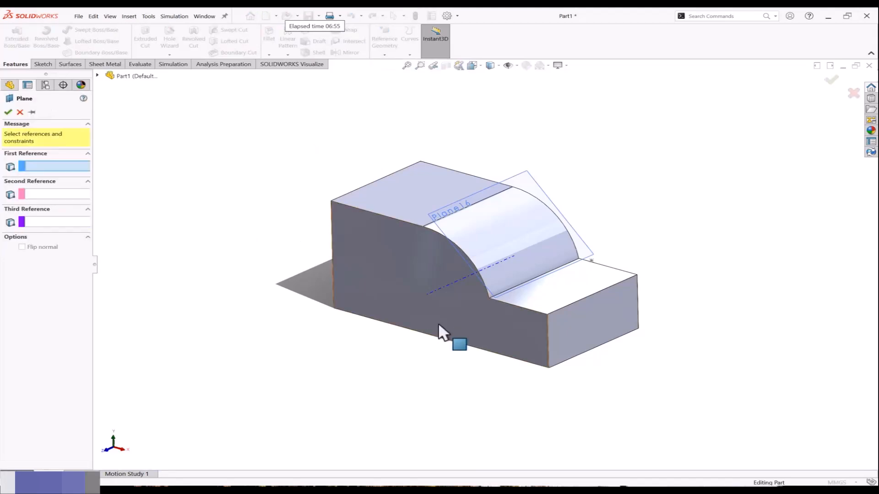
left_click(440, 334)
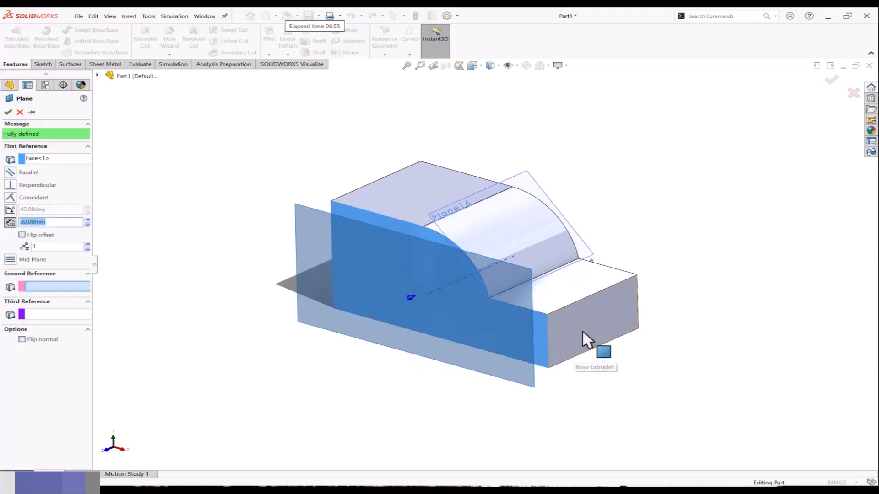
left_click(564, 357)
middle_click_drag(485, 375, 468, 371)
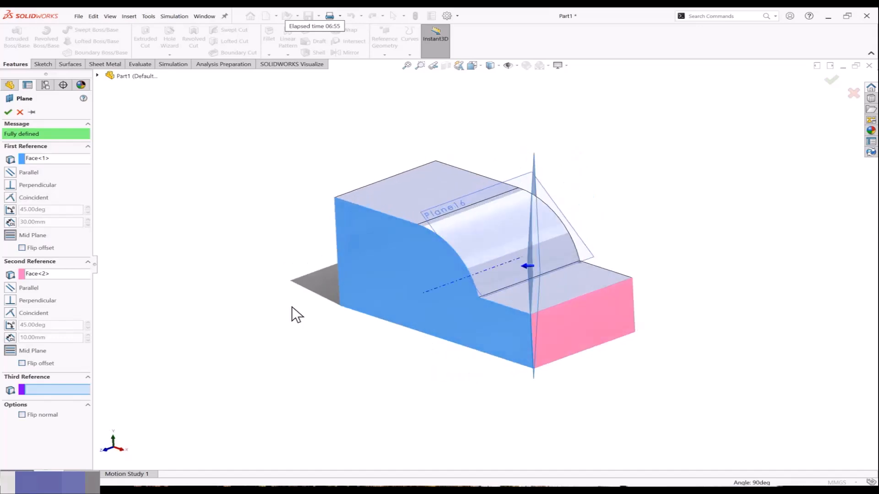
left_click(8, 111)
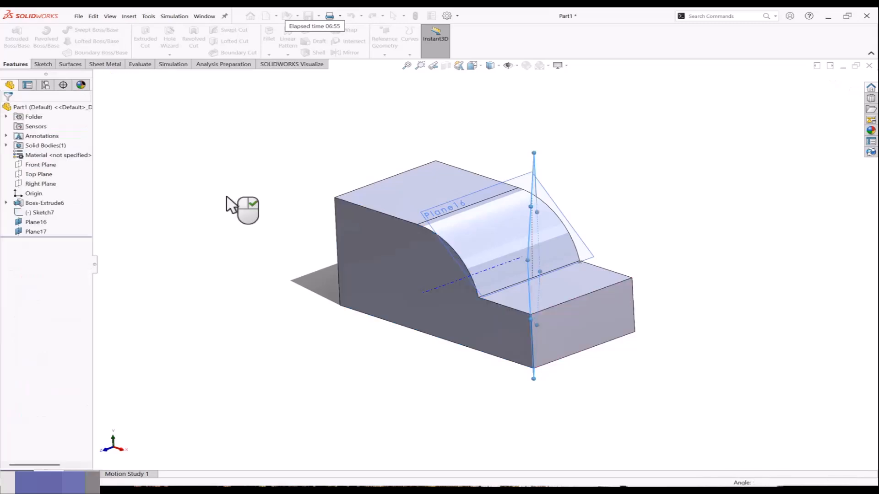
Delete the point sketch together with the tangent plane and the mid plane.
middle_click_drag(290, 205, 256, 209)
middle_click_drag(295, 165, 296, 174)
left_click_drag(62, 215, 37, 232)
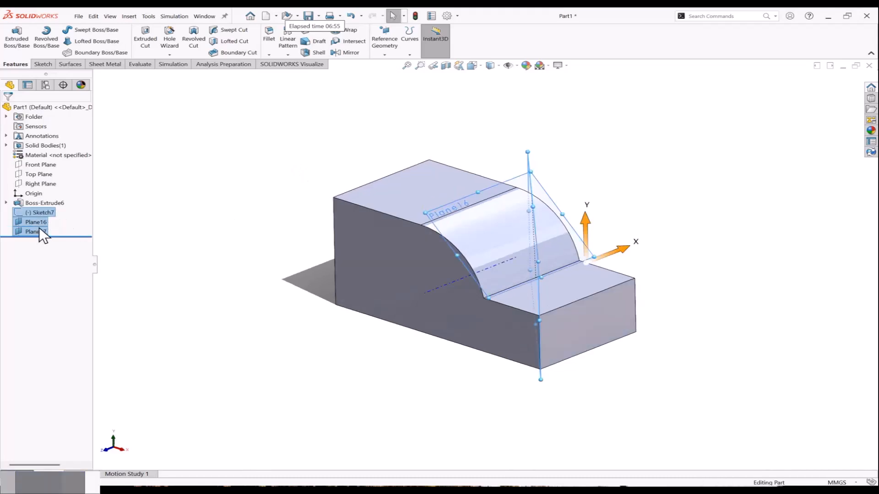
right_click(39, 227)
left_click(61, 286)
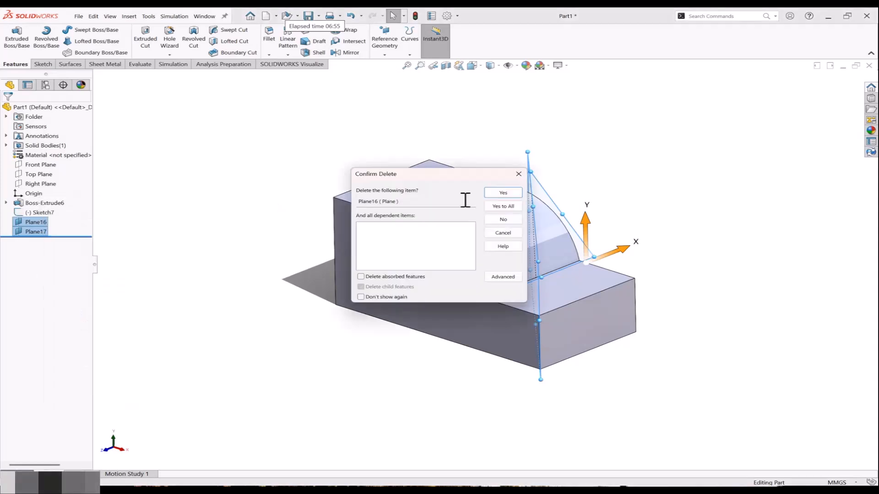
left_click(502, 206)
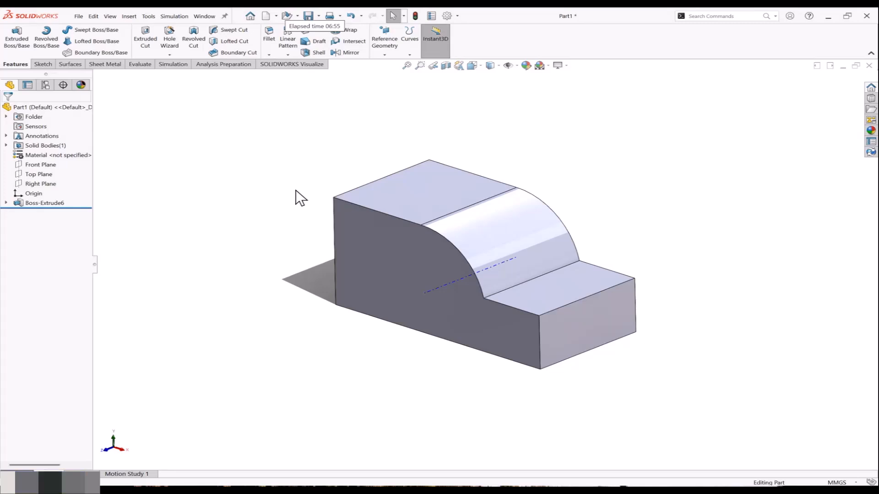
Create a coordinate system at the low step's upper near corner, aligning X, Y and Z with the three edges meeting there.
left_click(384, 55)
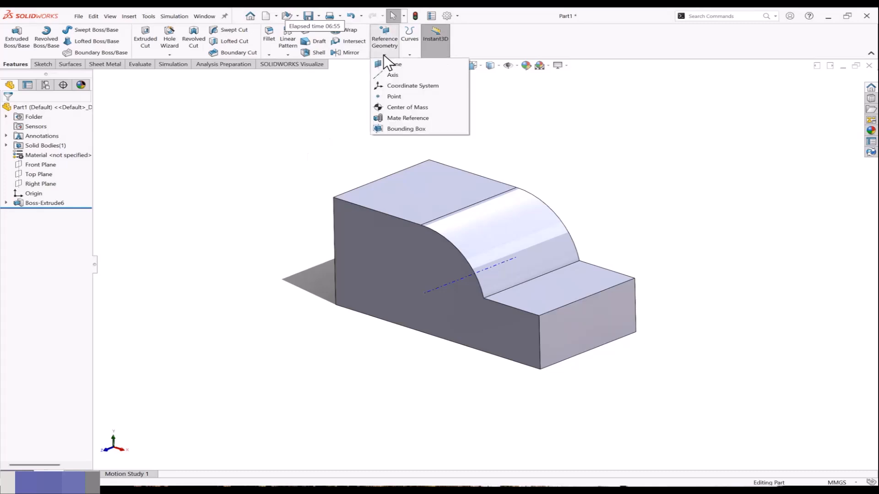
left_click(403, 86)
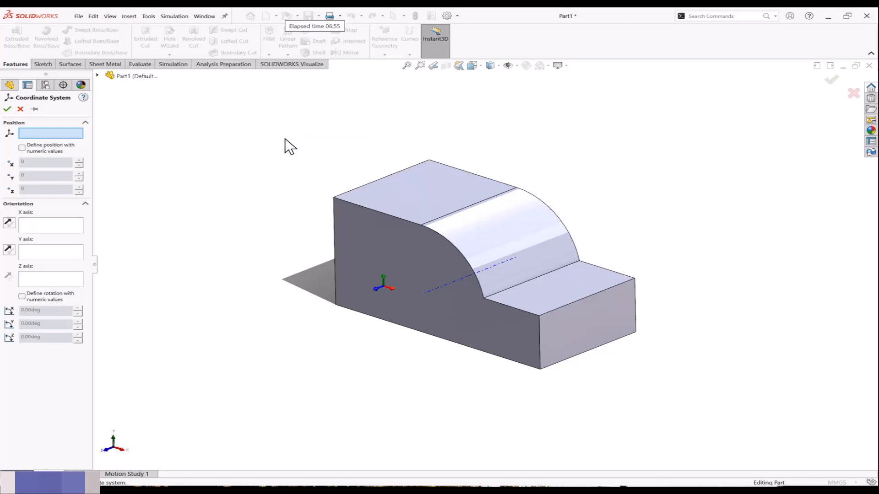
scroll(284, 138, "up", 2)
scroll(548, 348, "down", 1)
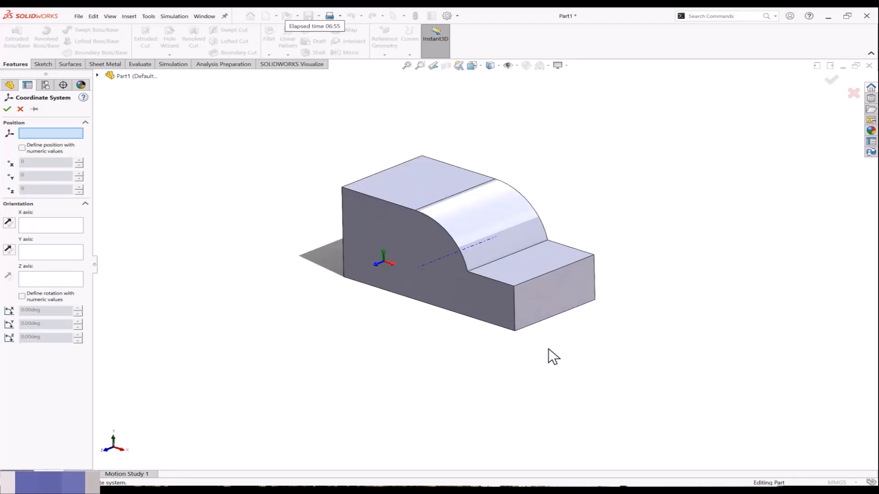
left_click(512, 285)
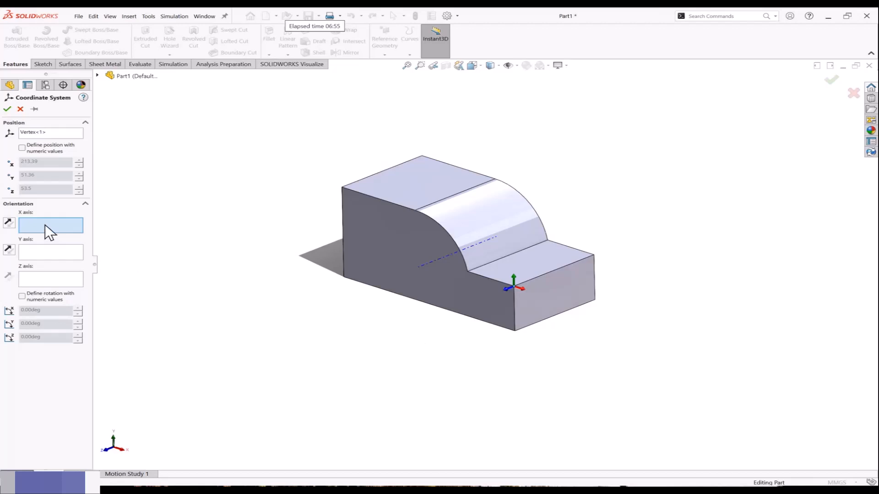
left_click(550, 275)
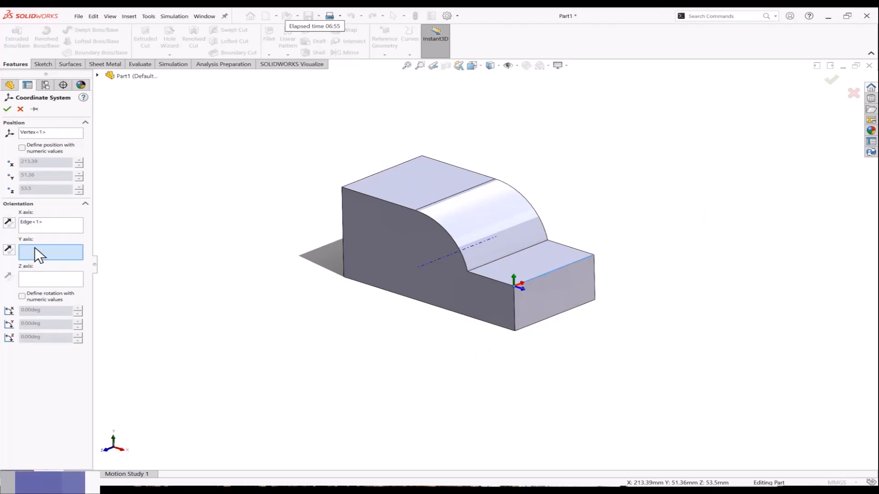
left_click(497, 280)
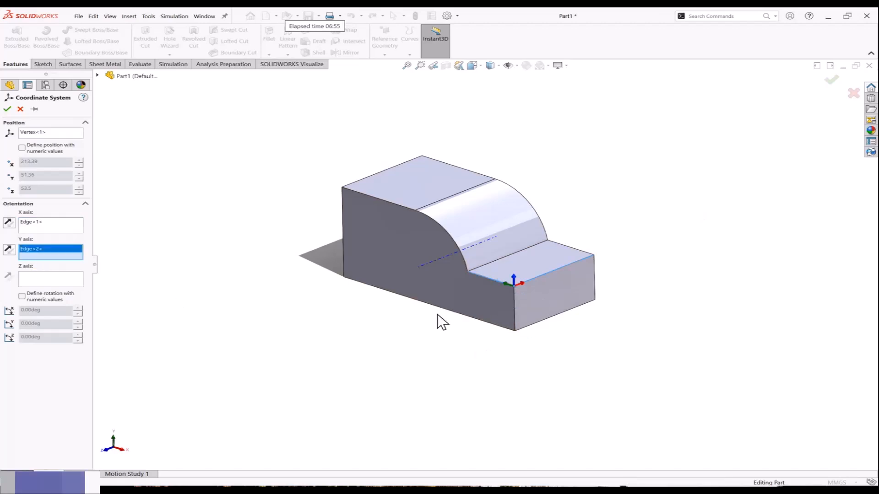
left_click(48, 279)
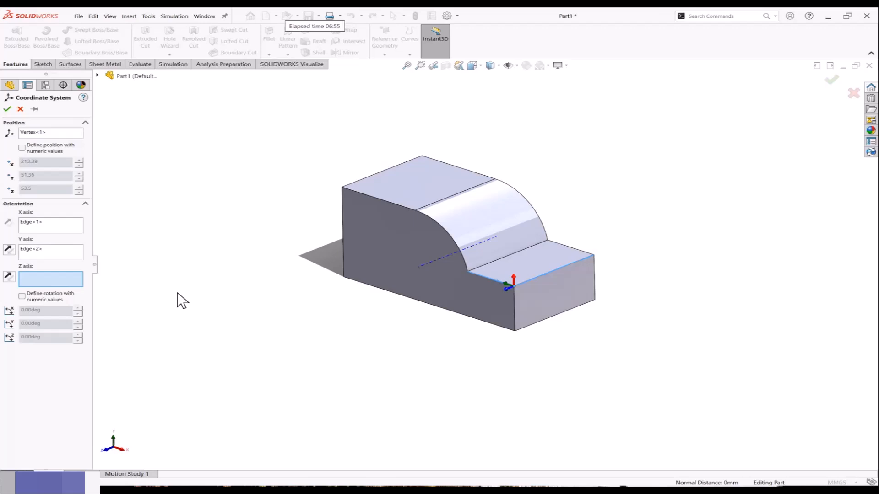
left_click(513, 298)
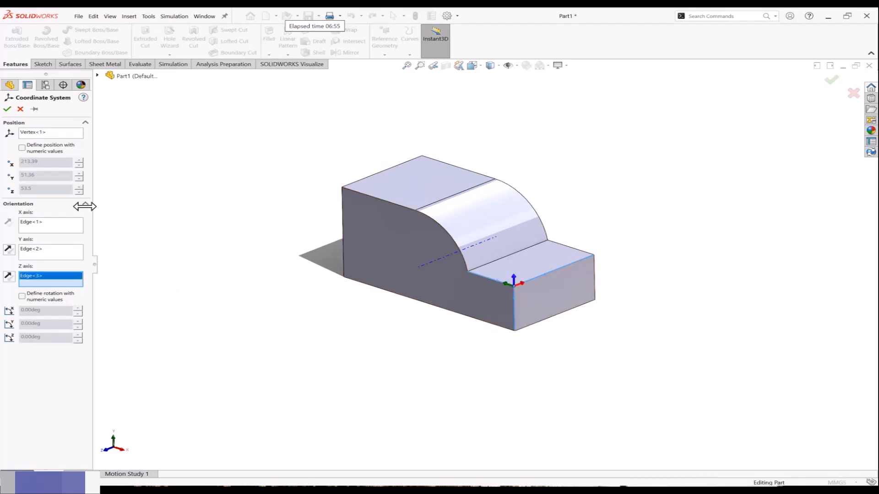
left_click(7, 109)
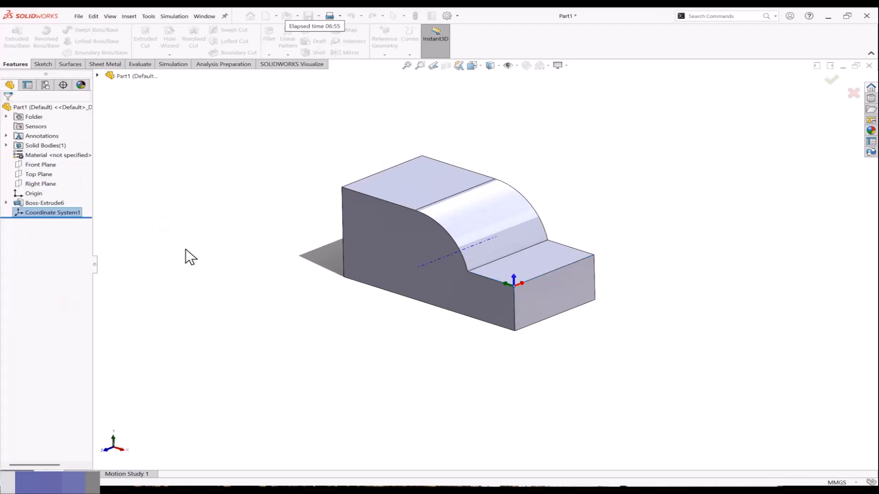
Delete the coordinate system from the part.
middle_click_drag(298, 272, 331, 303)
scroll(469, 241, "up", 1)
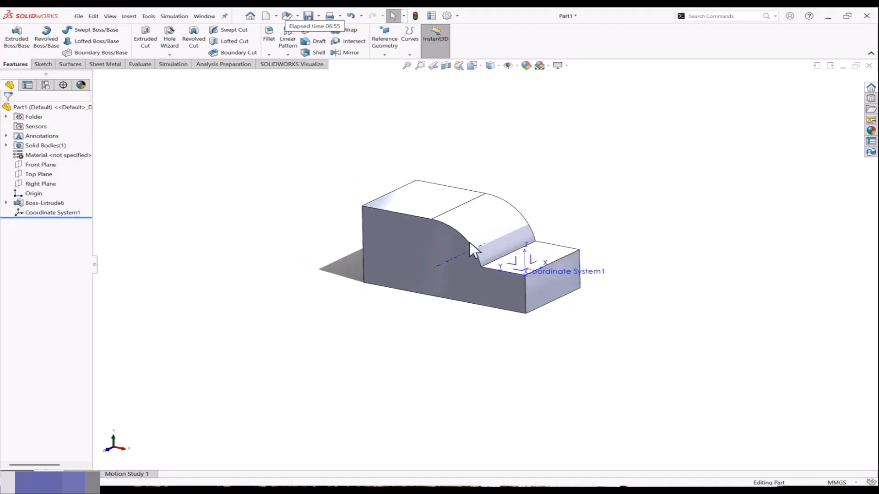
scroll(591, 222, "down", 1)
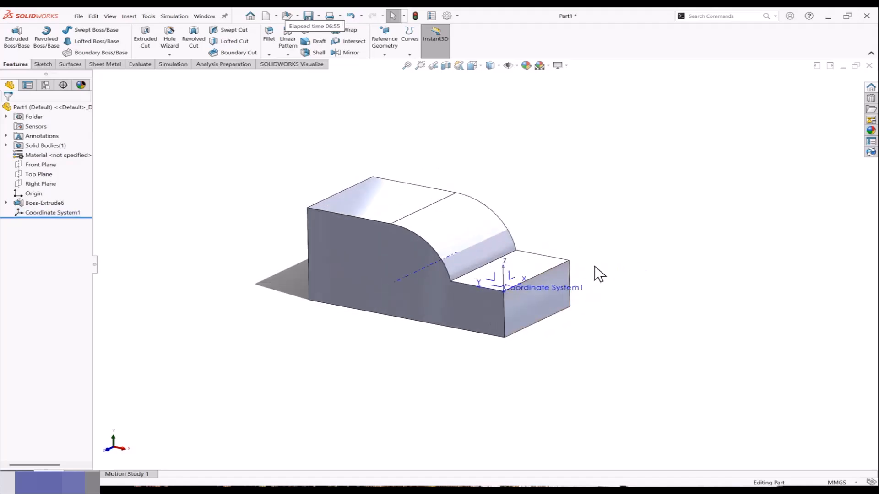
right_click(36, 213)
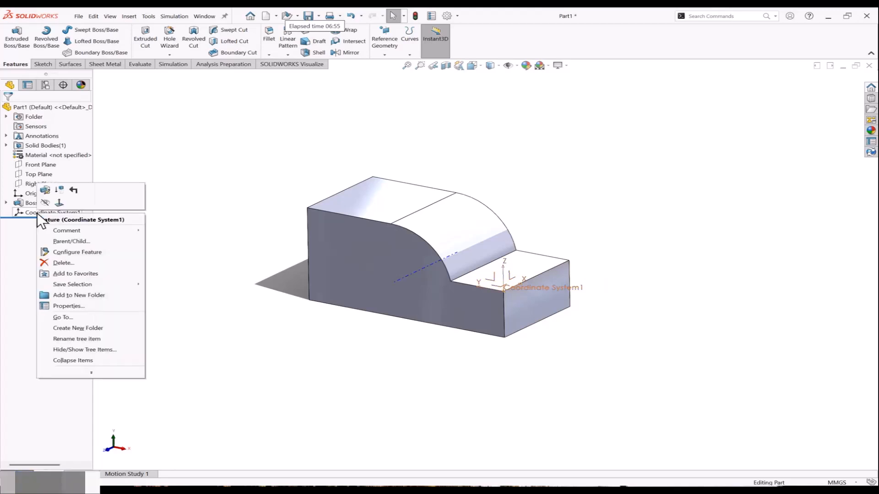
left_click(70, 263)
left_click(502, 192)
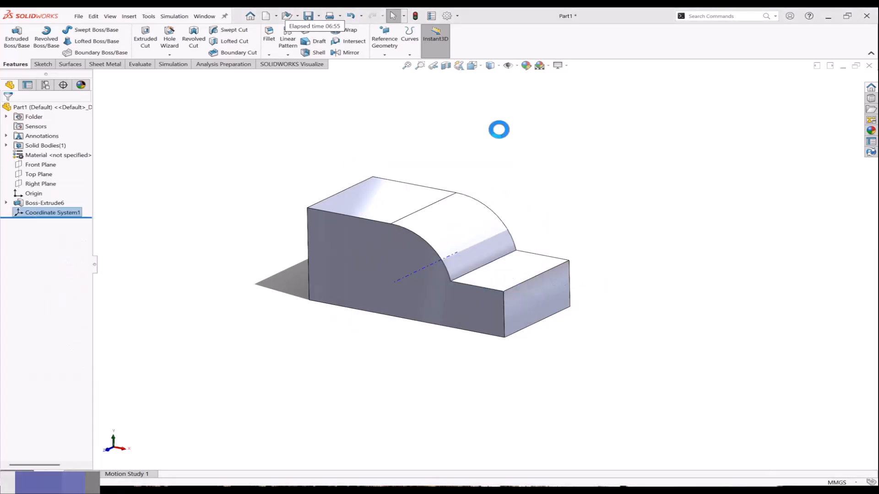
Hide the temporary axes and create a One Line/Edge/Axis reference axis along the tall end's near vertical edge.
left_click(516, 65)
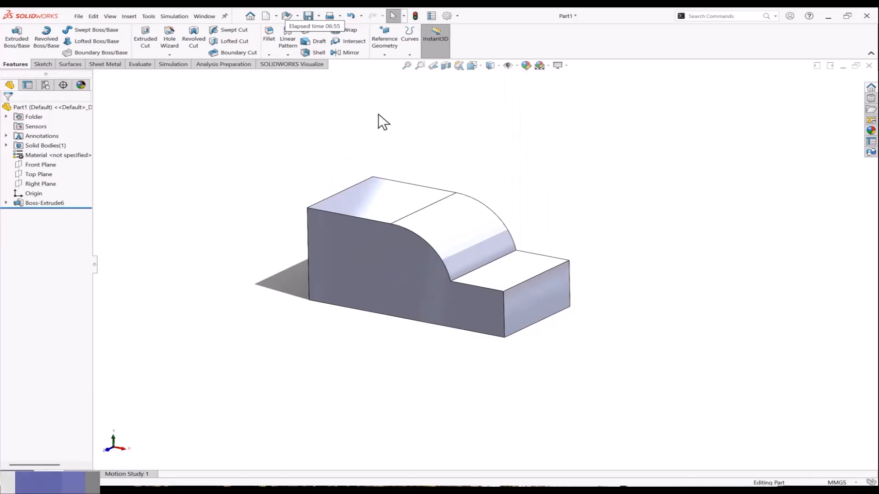
left_click(385, 54)
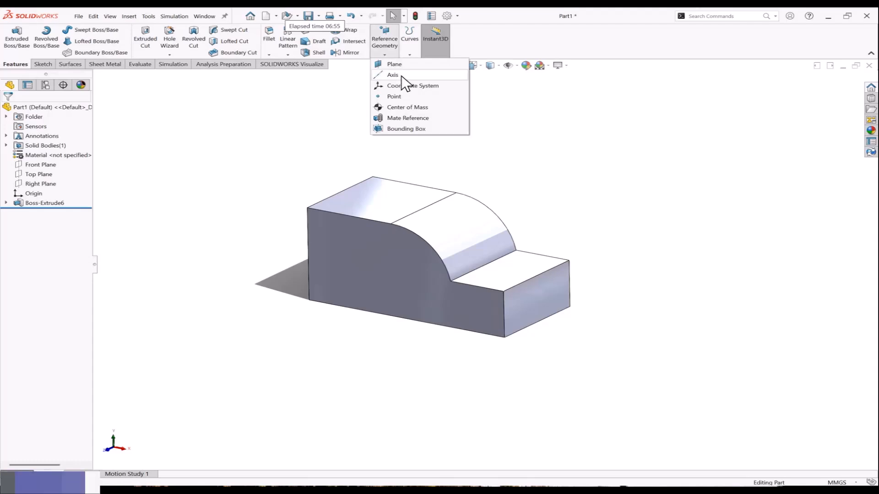
left_click(392, 75)
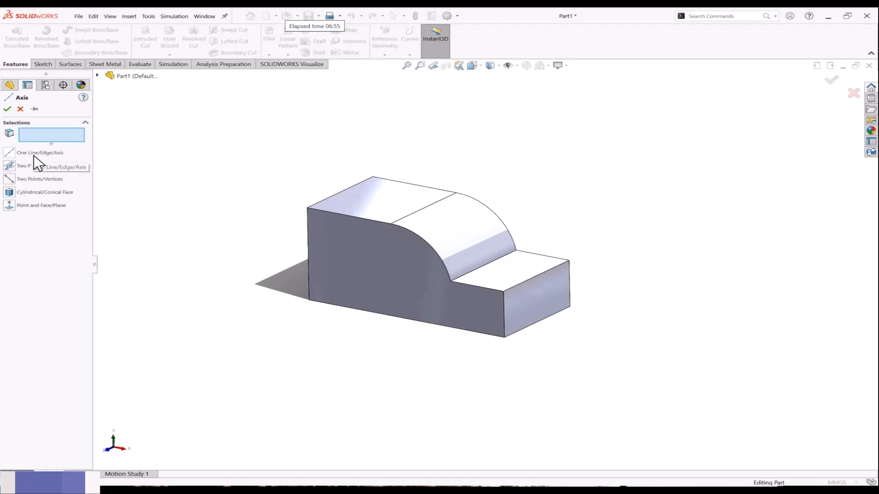
left_click(308, 228)
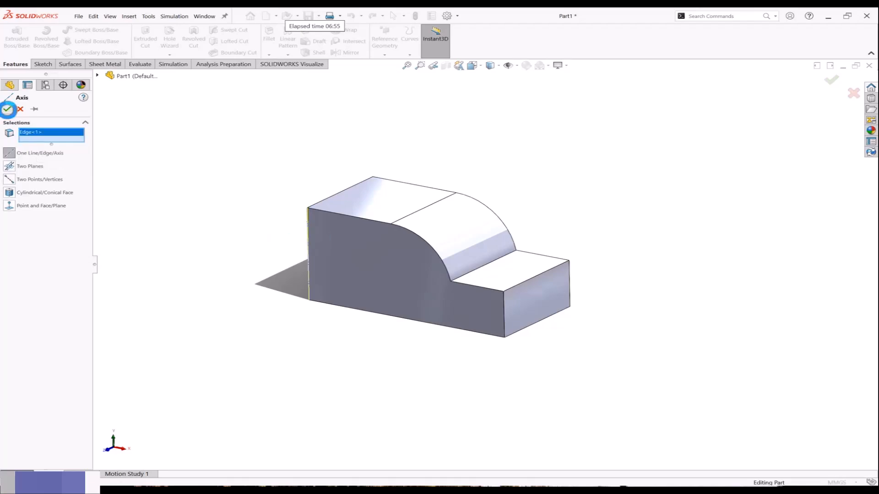
left_click(6, 109)
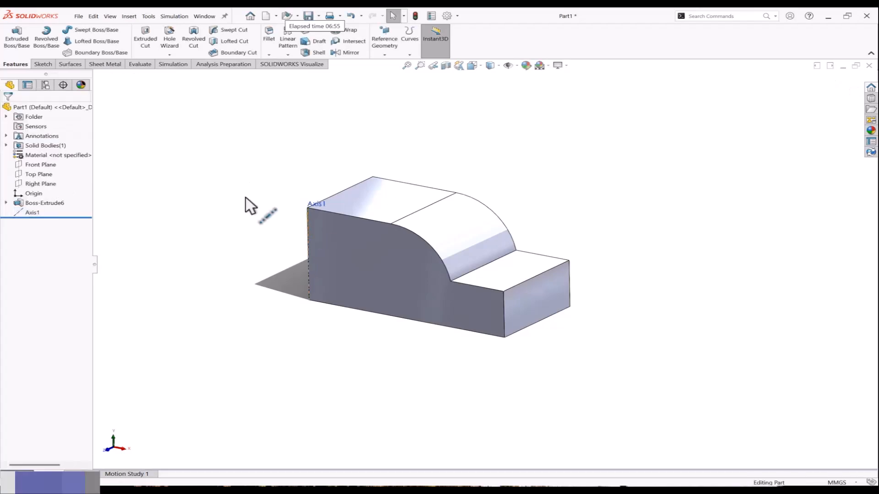
left_click(509, 65)
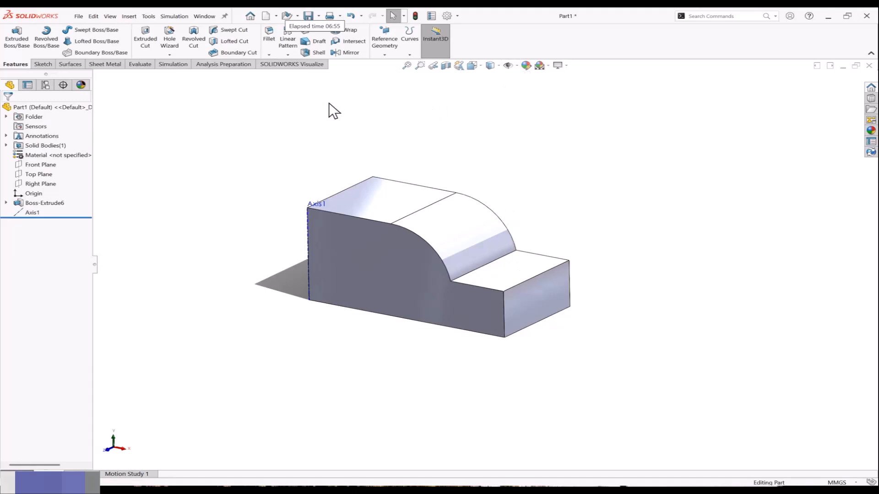
Create a Two Planes reference axis where the stepped side face meets the low end face.
left_click(384, 55)
left_click(391, 75)
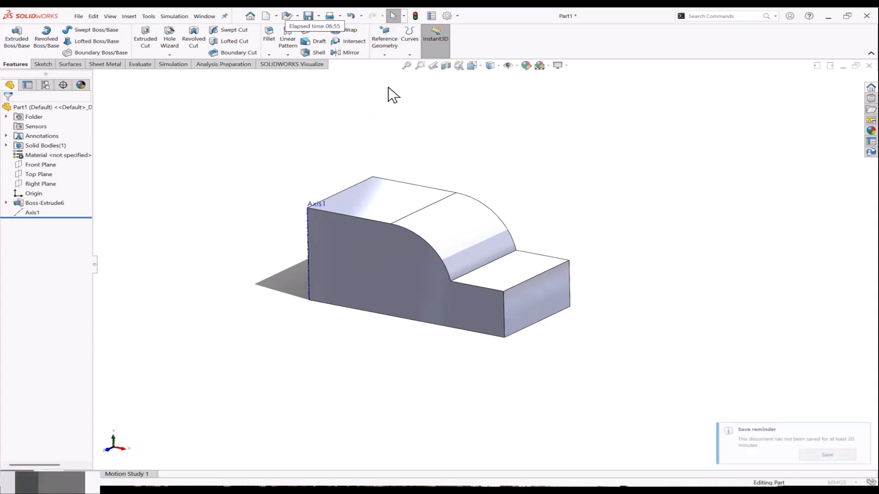
left_click(473, 341)
left_click(527, 321)
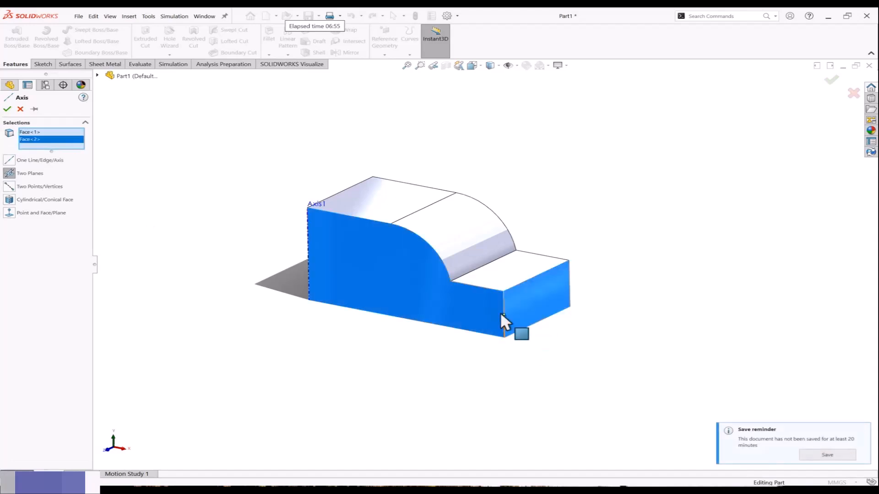
left_click(831, 81)
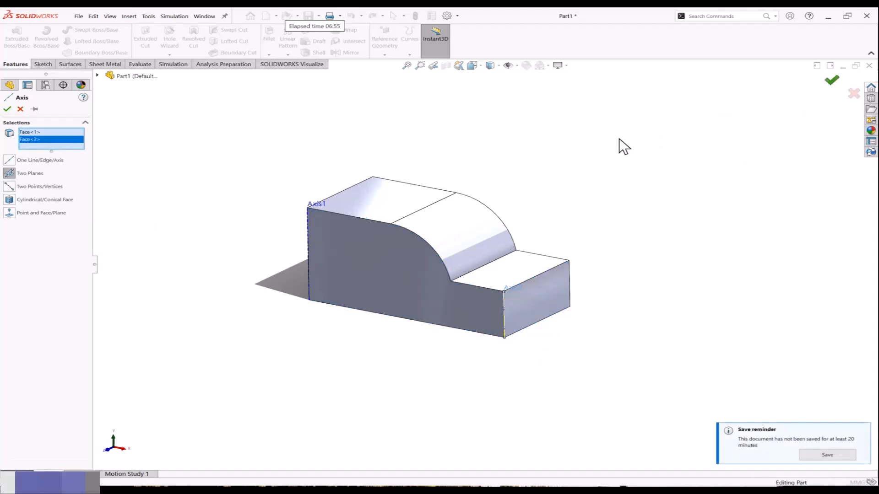
Start a new part document and show its Front, Top and Right planes.
key("ctrl+n")
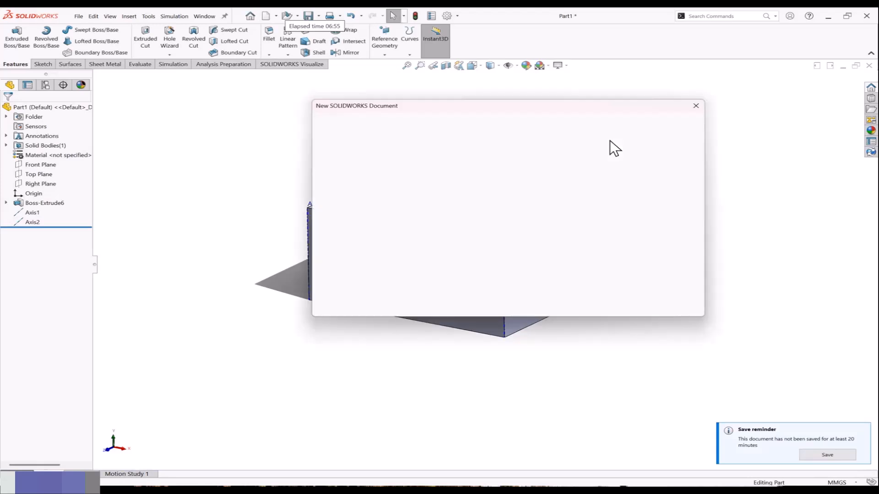
left_click(580, 303)
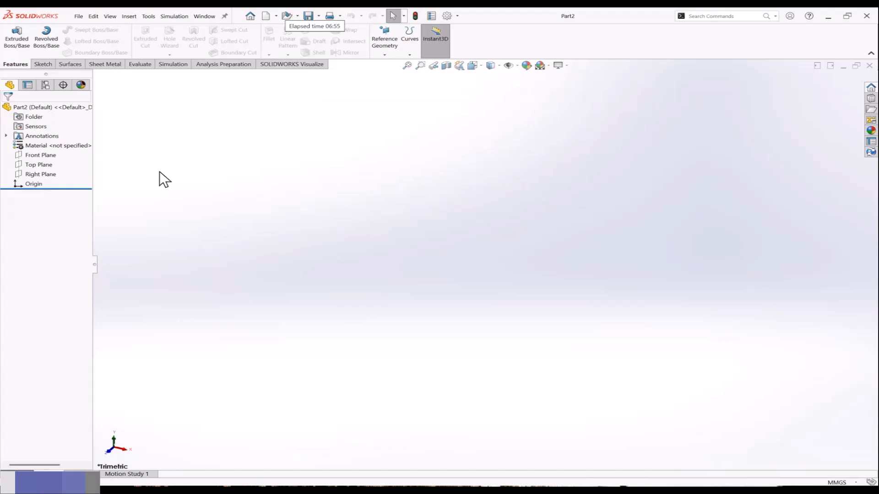
left_click_drag(42, 173, 41, 174)
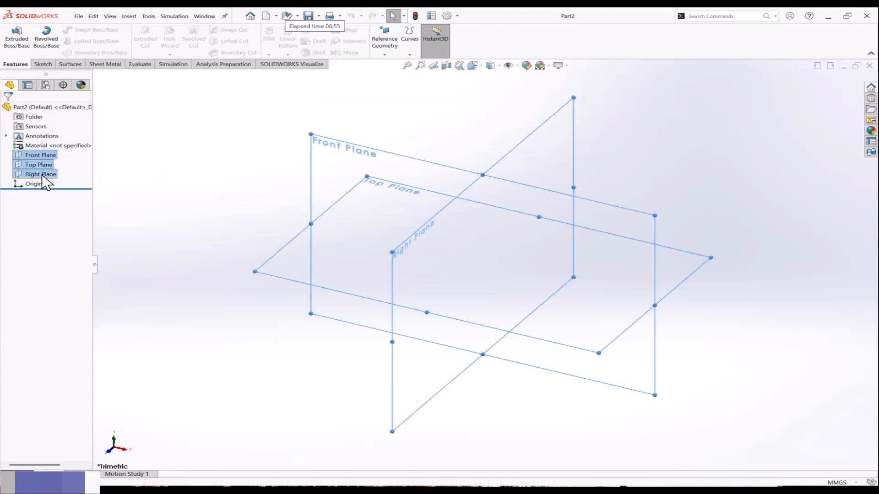
right_click(42, 174)
left_click(50, 163)
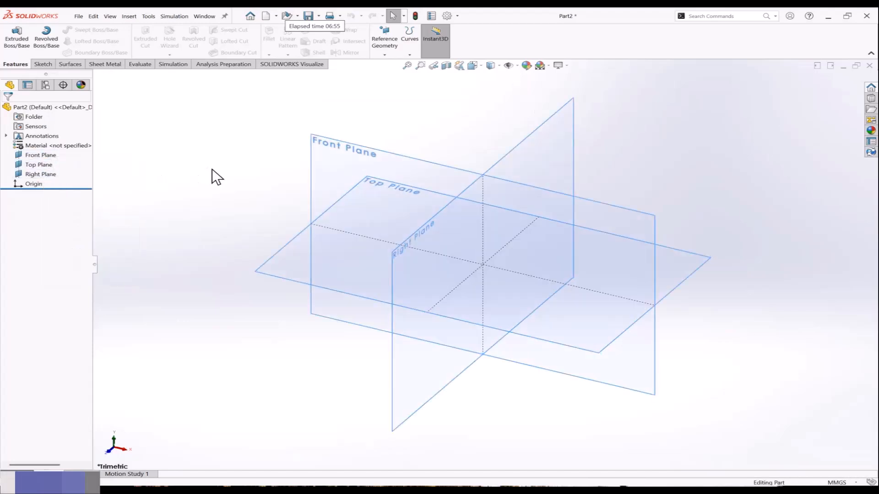
Create a Two Planes reference axis at the intersection of the Front Plane and Right Plane.
left_click(383, 54)
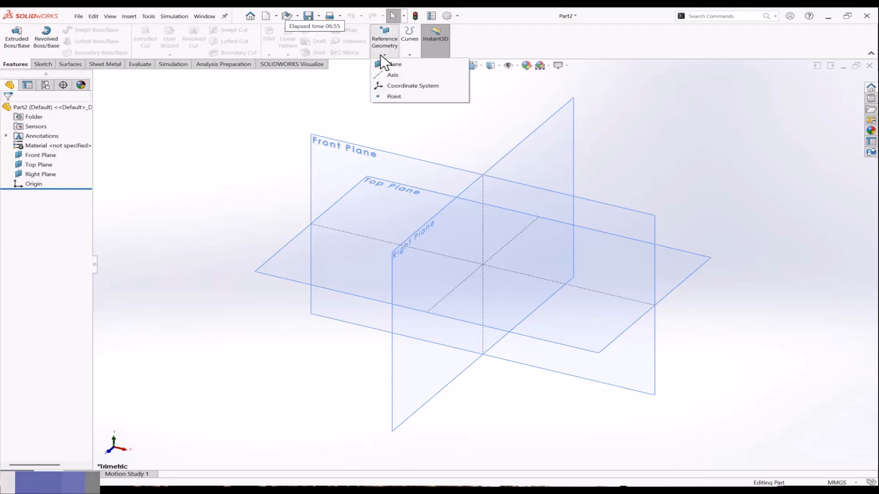
left_click(390, 75)
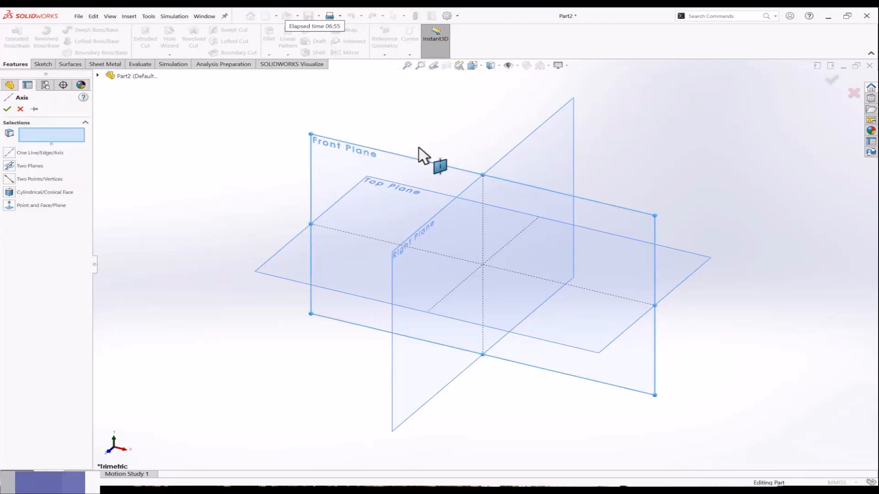
left_click(418, 158)
left_click(503, 178)
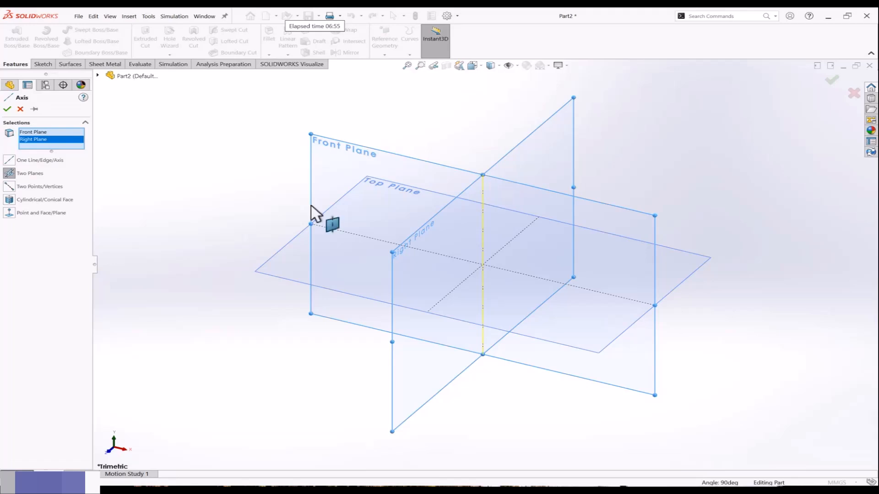
left_click(7, 109)
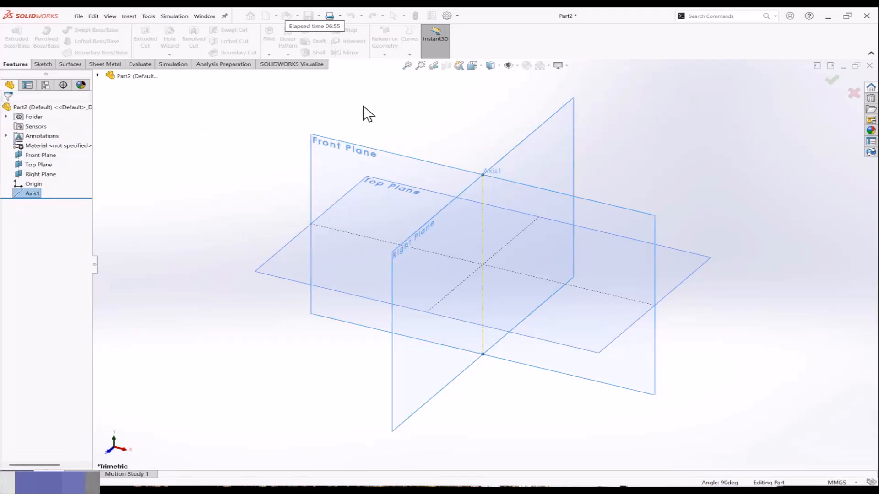
Create a second Two Planes reference axis at the intersection of the Top Plane and Front Plane.
left_click(387, 54)
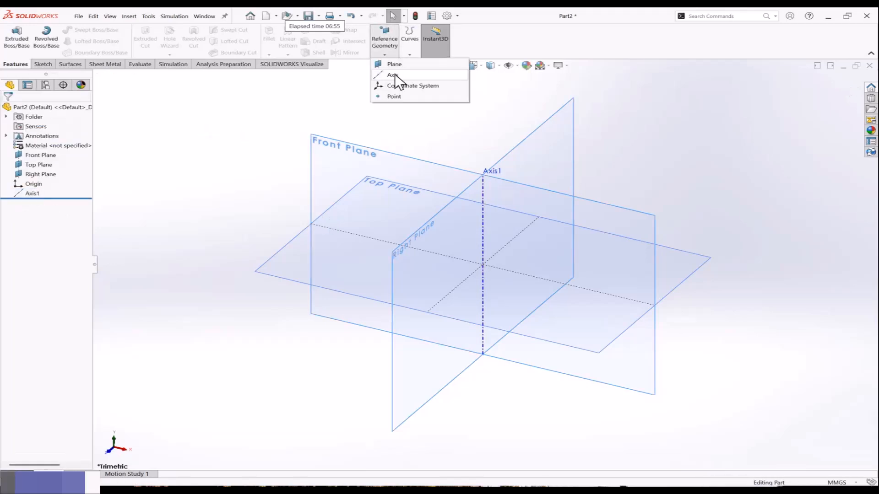
left_click(396, 78)
left_click(311, 221)
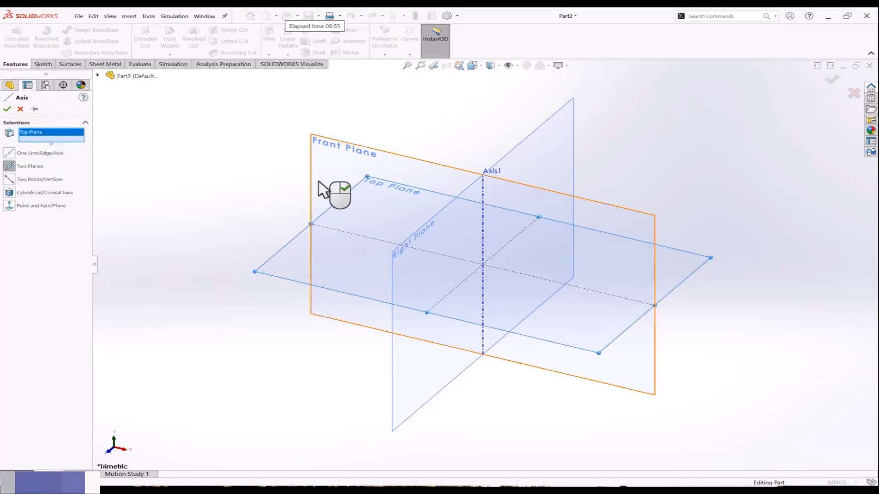
left_click(333, 191)
left_click(7, 109)
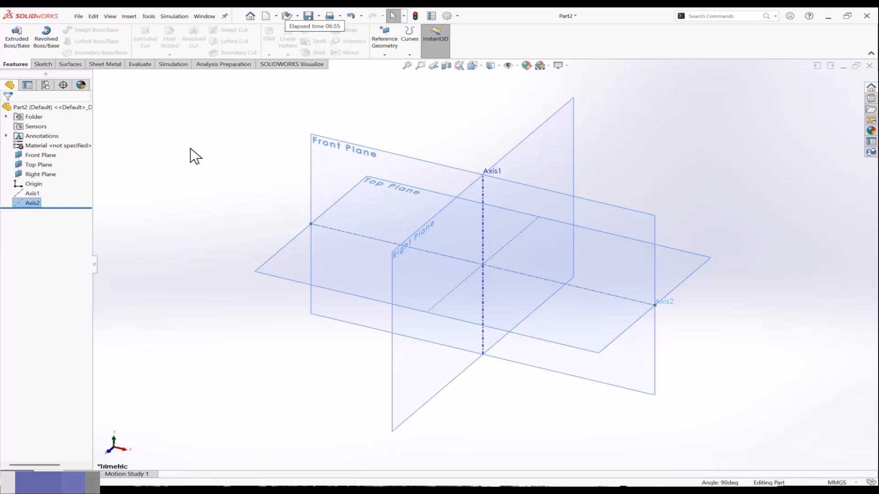
left_click(419, 111)
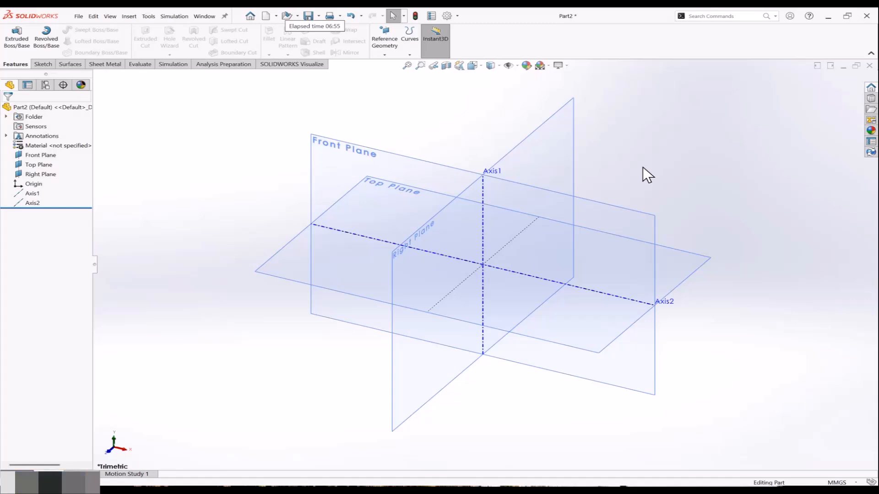
key("alt+Tab")
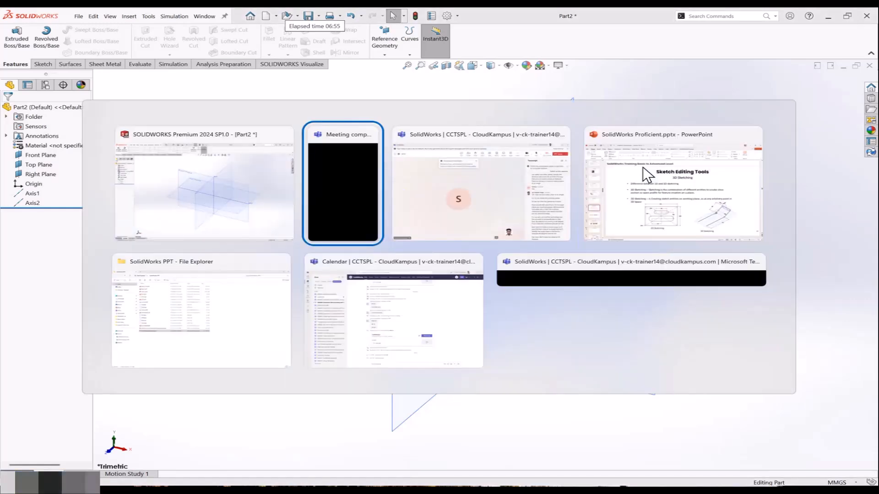
key("alt+shift+Tab")
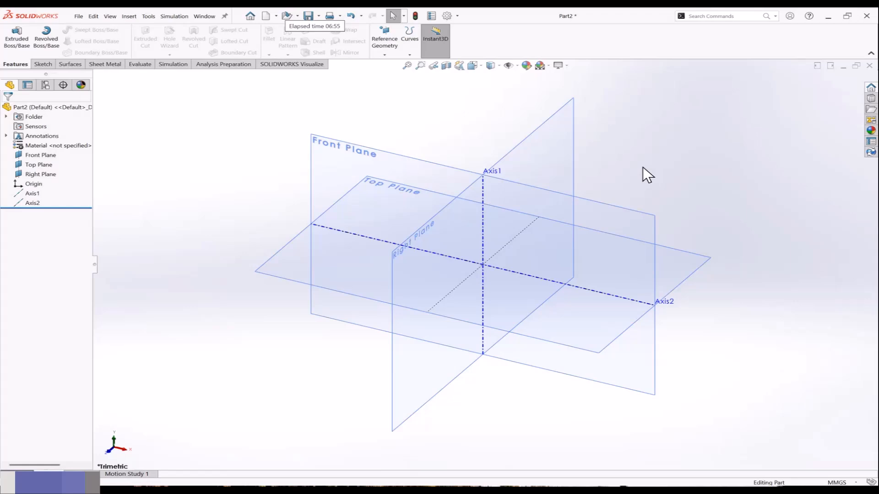
Return to the stepped block part and delete its two existing reference axes.
key("ctrl+Tab")
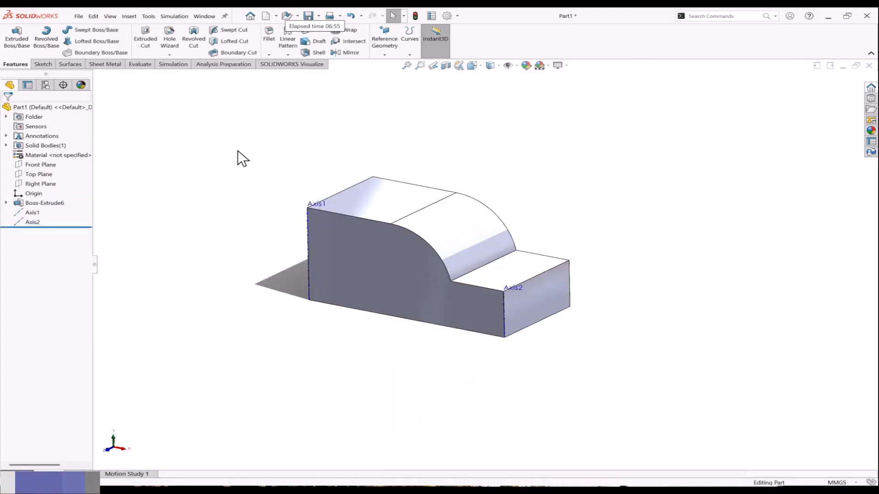
left_click(32, 222, "shift")
right_click(32, 222)
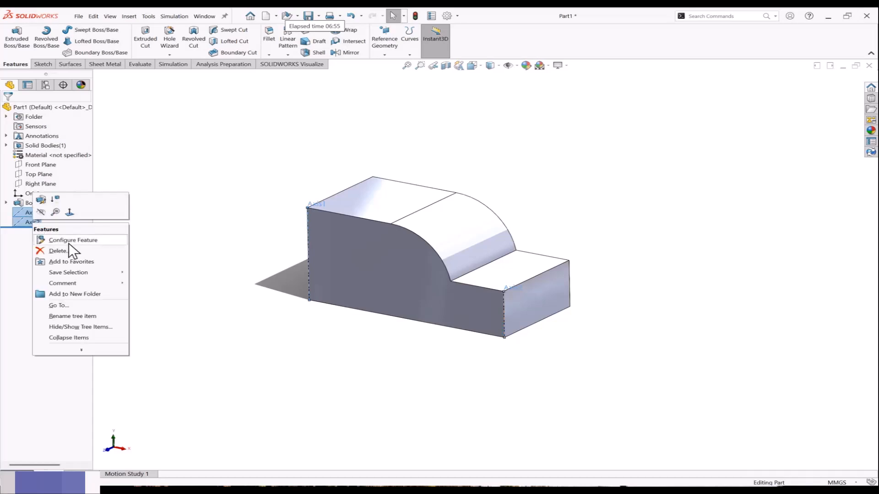
left_click(59, 251)
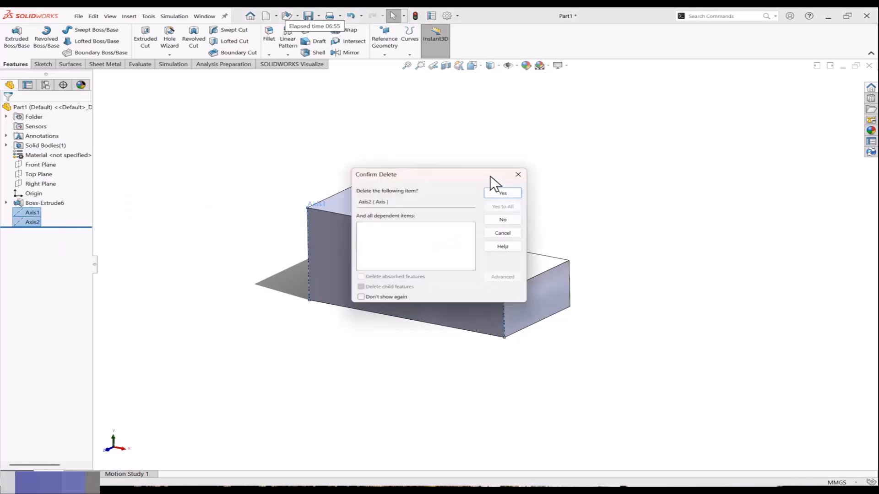
left_click(503, 193)
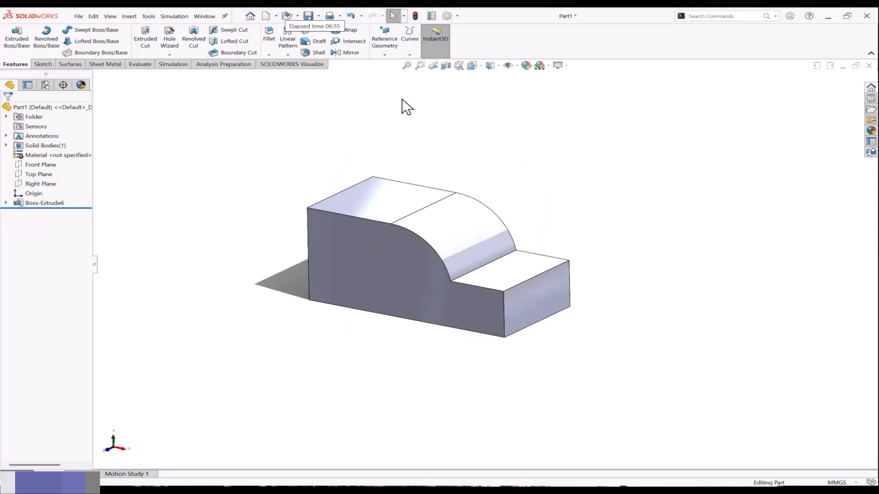
Create a Two Points/Vertices reference axis from the tall end's lower front corner to the low end's upper rear corner.
left_click(410, 51)
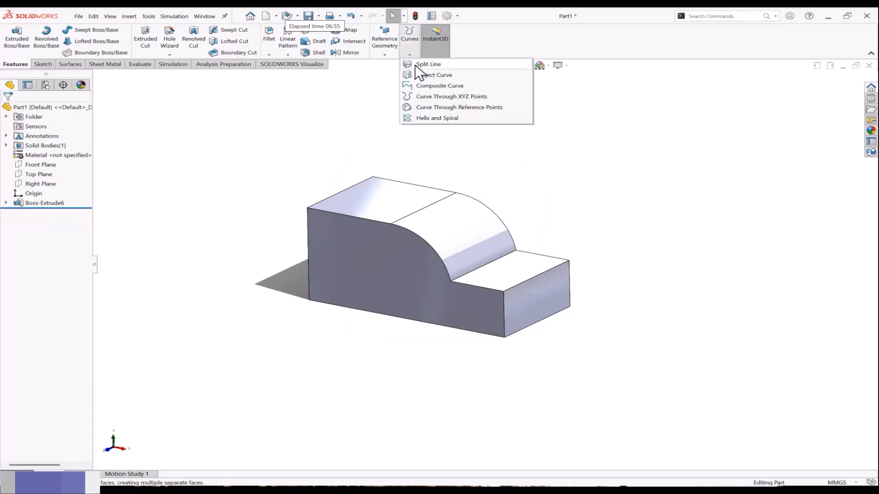
left_click(384, 54)
left_click(392, 72)
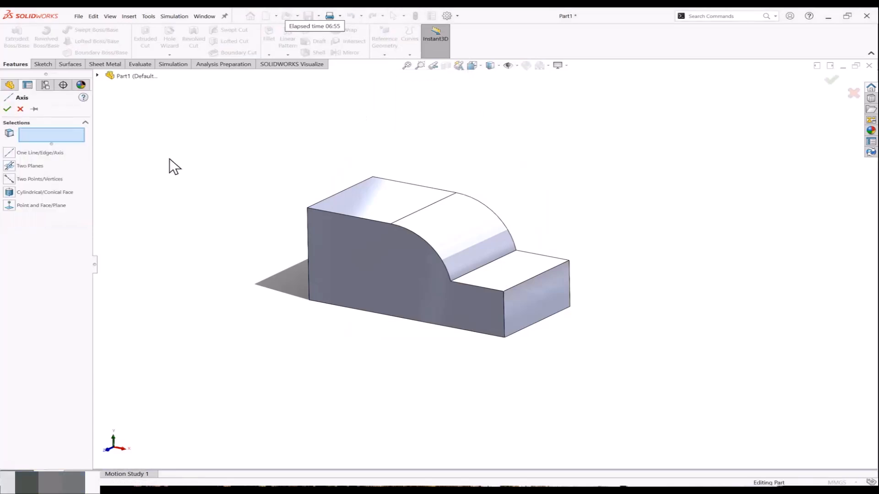
left_click(309, 300)
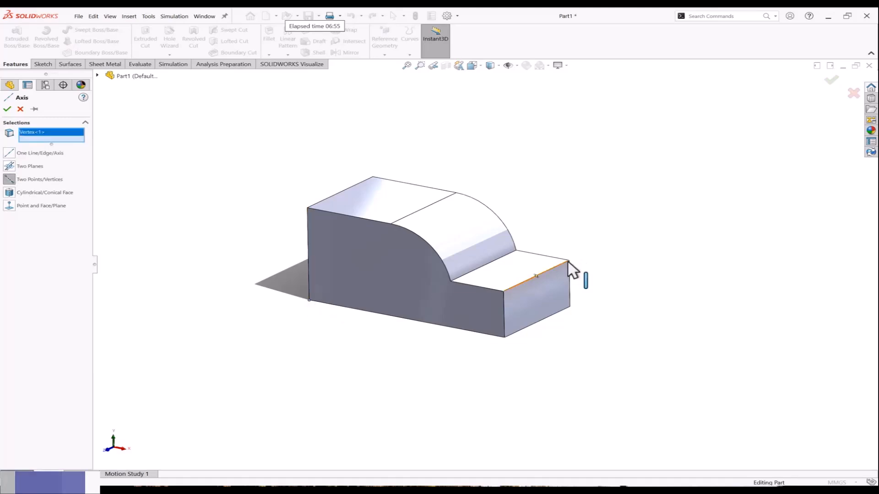
left_click(567, 260)
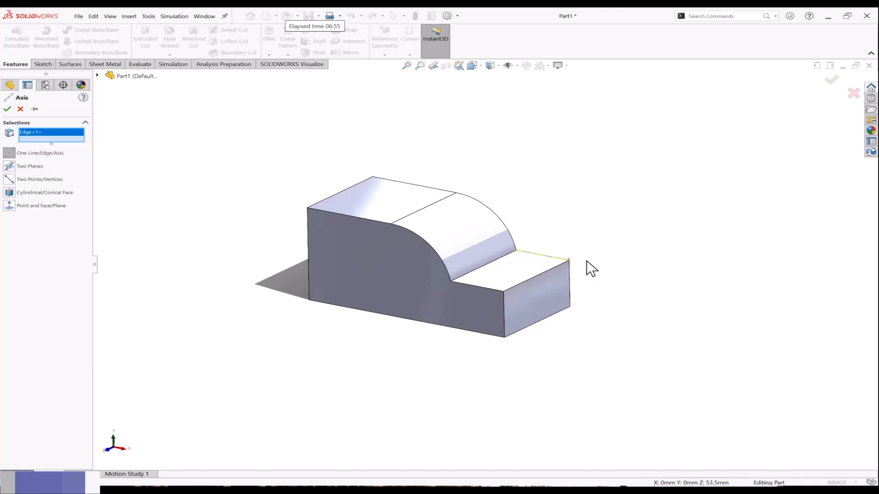
right_click(41, 133)
left_click(73, 152)
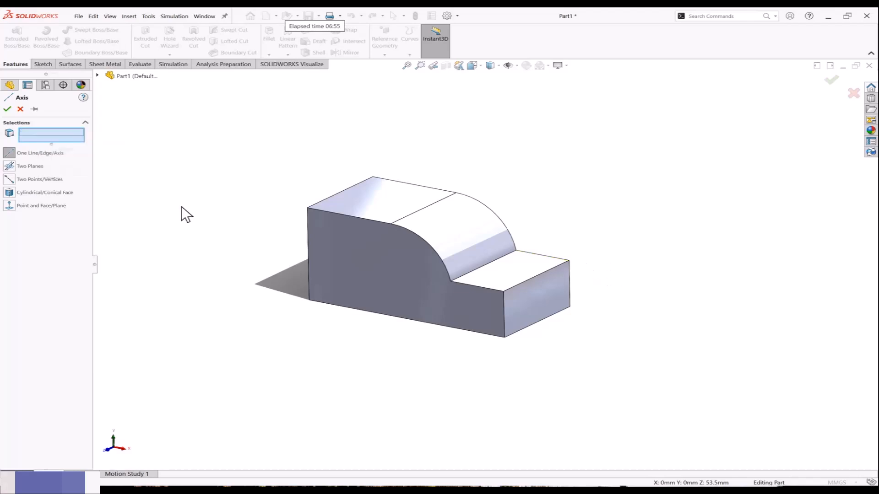
left_click(10, 179)
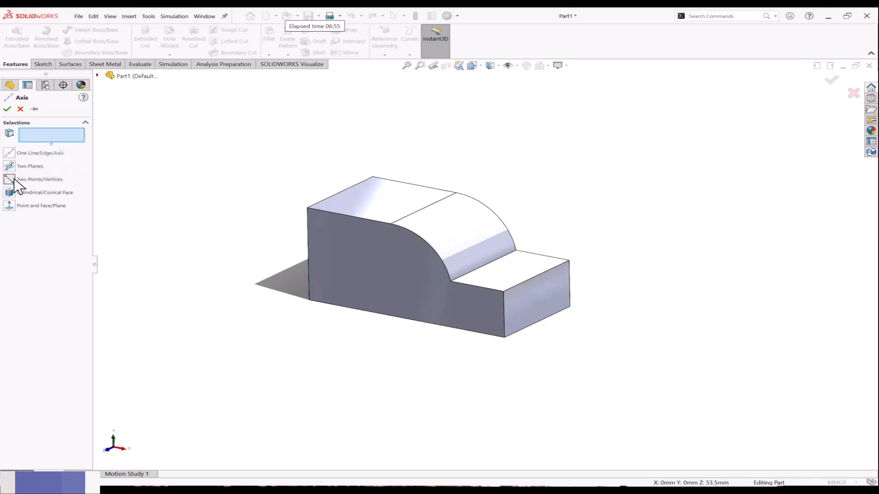
left_click(309, 300)
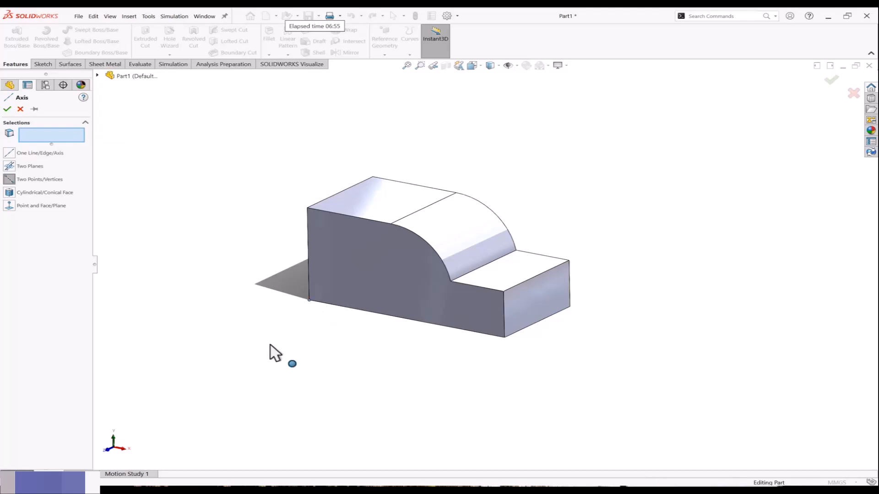
left_click(569, 260)
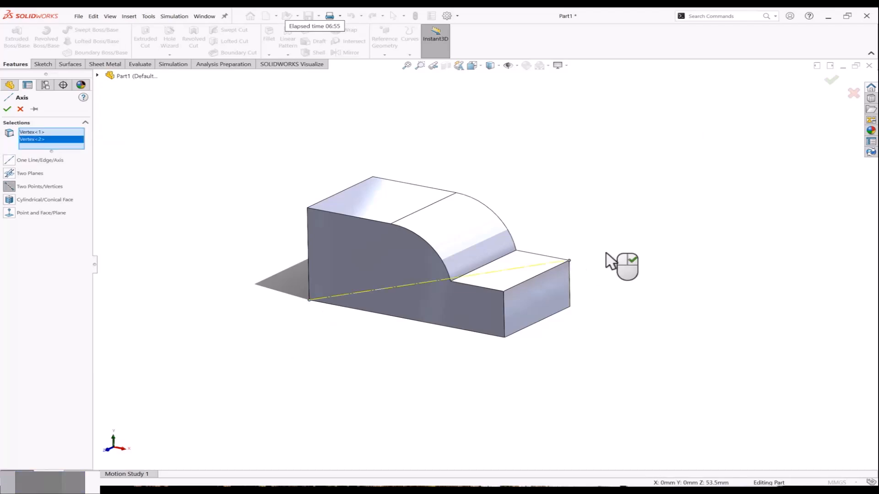
left_click(831, 81)
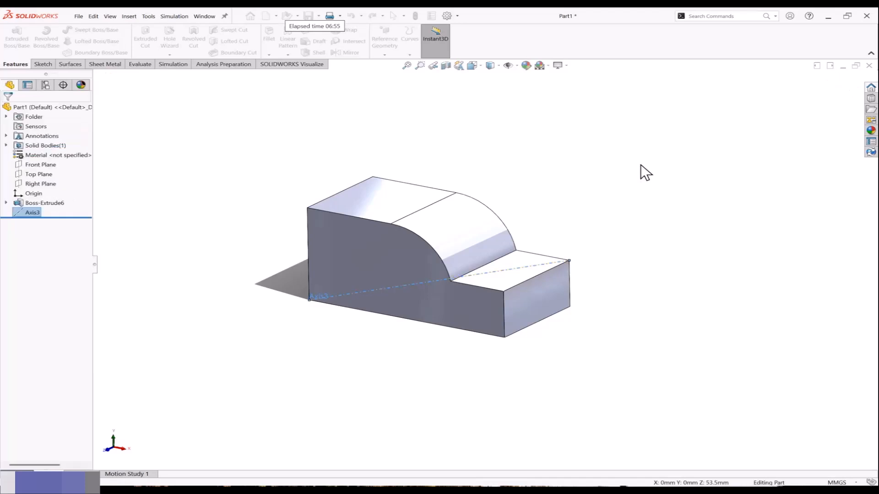
middle_click_drag(644, 180, 555, 210)
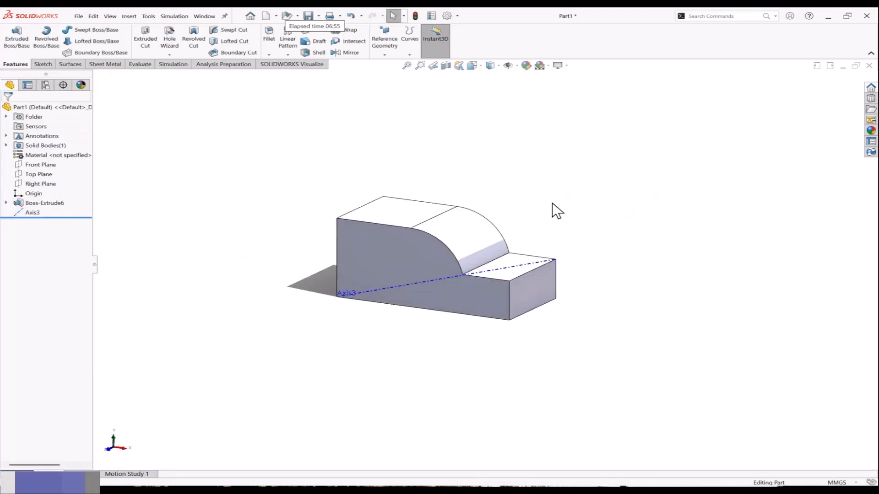
Undo the diagonal axis between the two block corners.
key("ctrl+z")
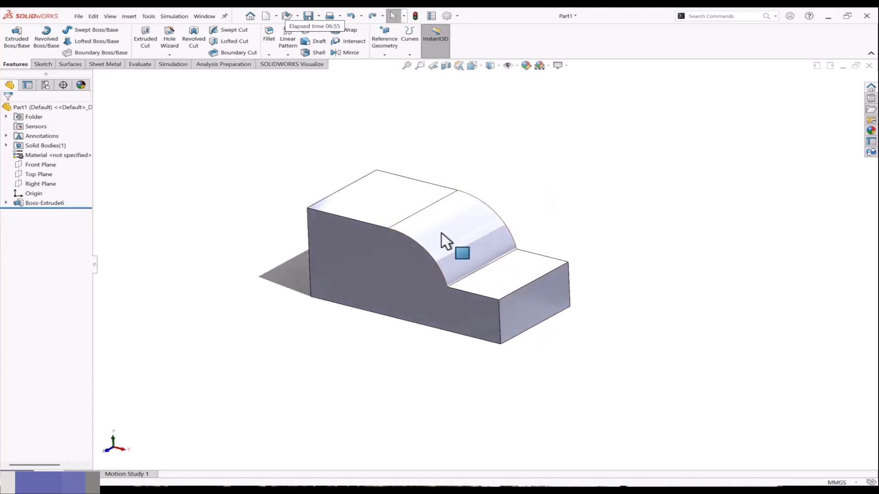
mouse_move(450, 220)
middle_mouse_down()
mouse_move(475, 190)
mouse_move(440, 222)
middle_mouse_up()
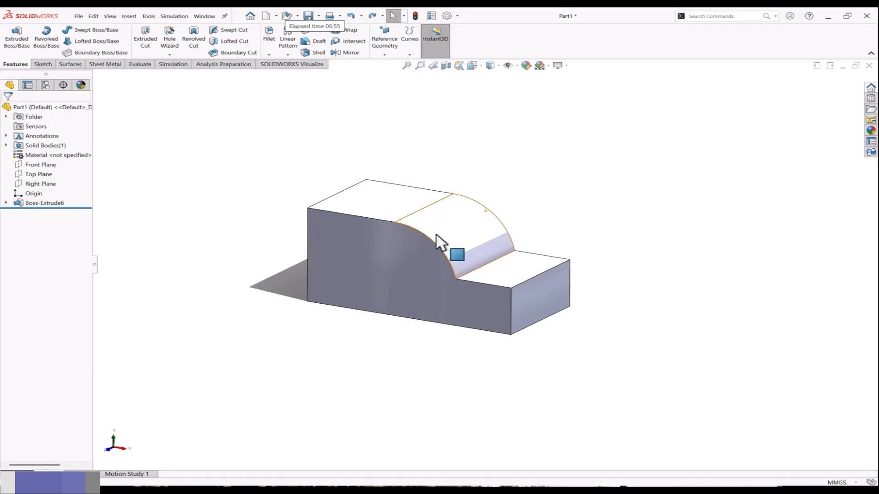
middle_click_drag(357, 153, 347, 204)
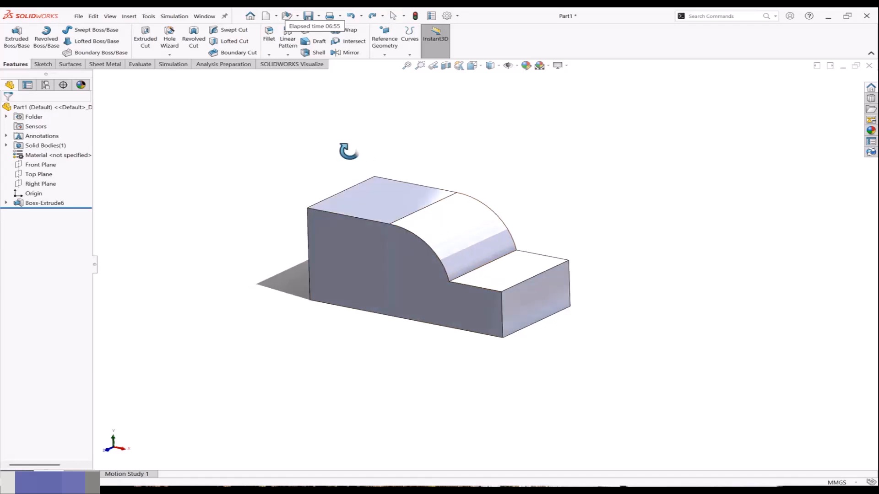
Create a Cylindrical/Conical Face reference axis from the block's curved face.
left_click(385, 54)
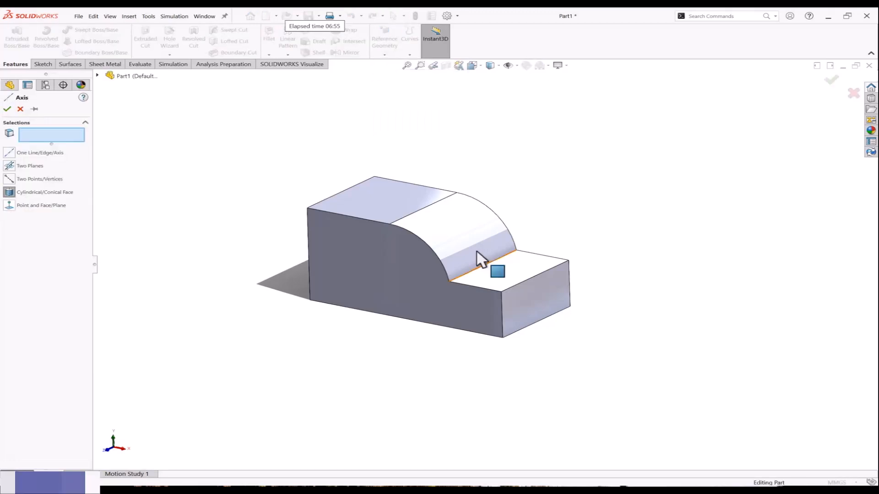
left_click(501, 261)
middle_click_drag(418, 270, 399, 281)
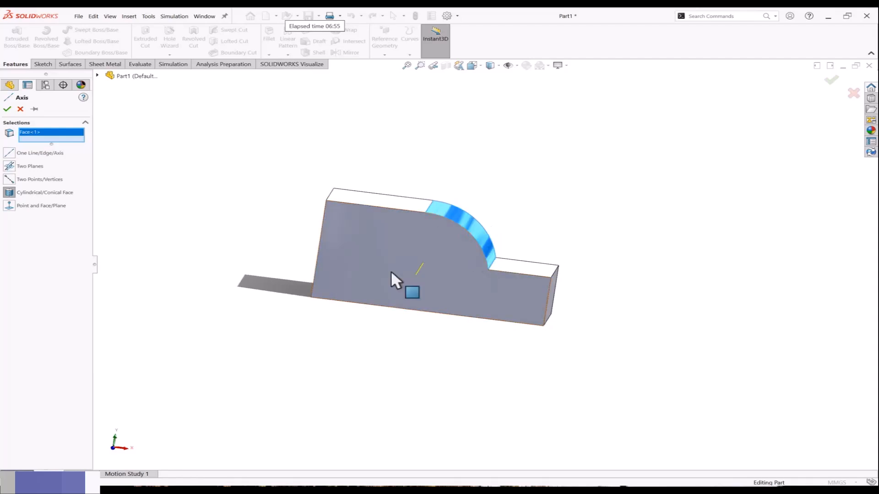
left_click(7, 109)
middle_click_drag(325, 176, 274, 200)
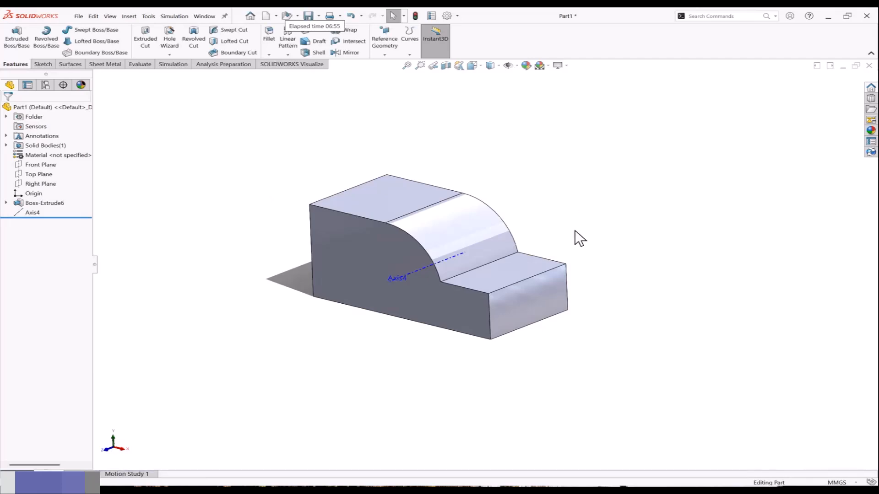
scroll(574, 230, "up", 1)
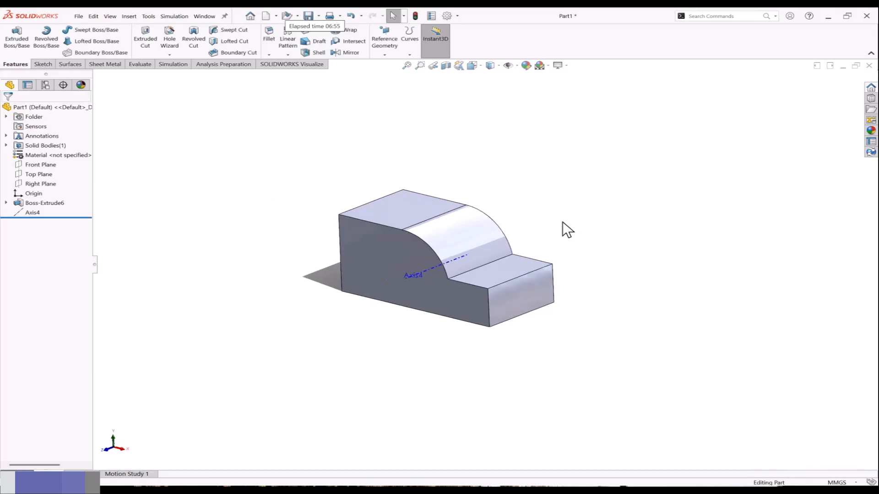
Create a reference plane offset 60 mm above the top face of the low step.
left_click(385, 54)
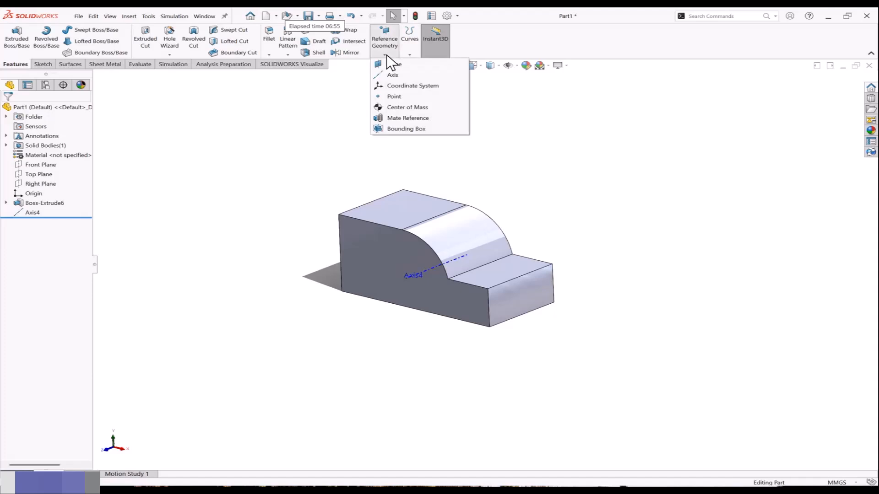
left_click(392, 64)
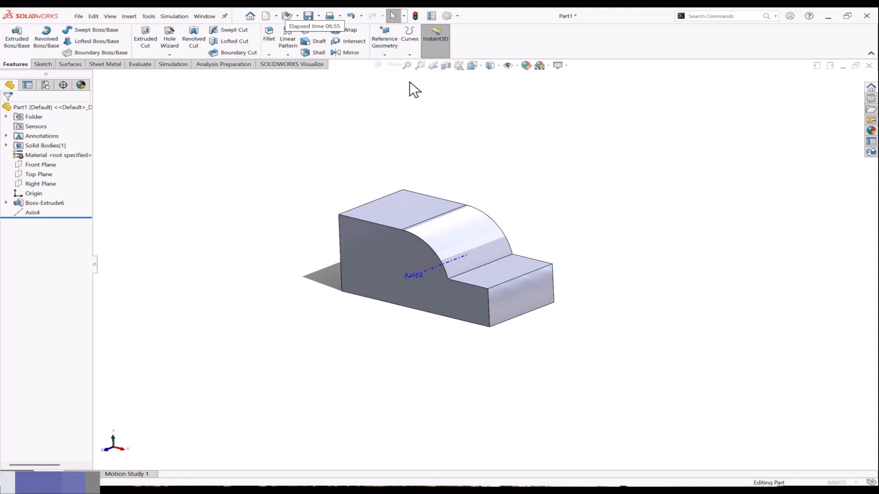
left_click(523, 265)
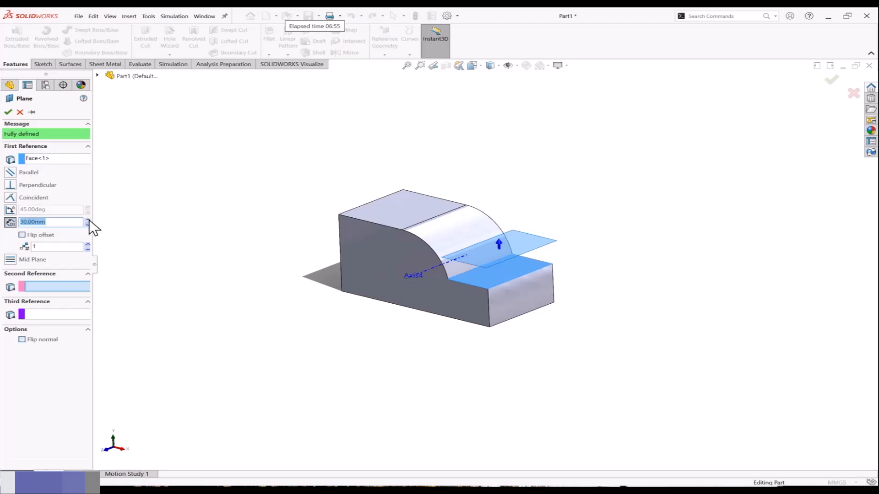
type("60")
key("Return")
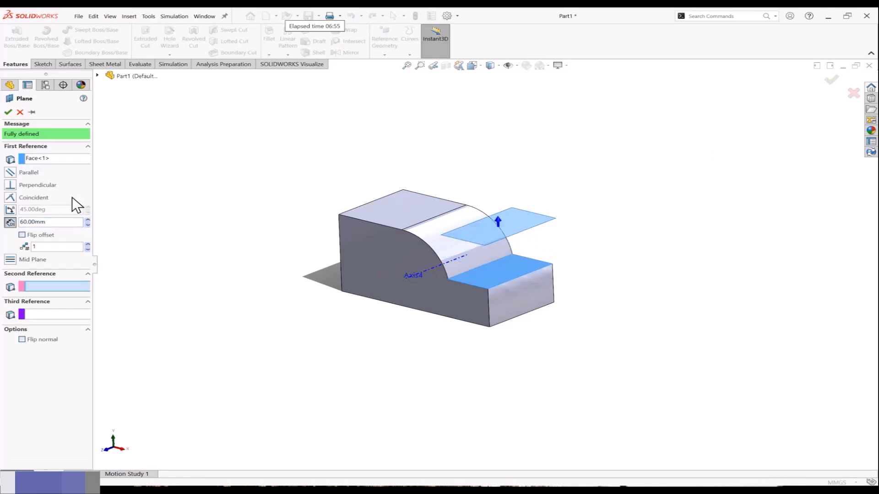
left_click(8, 112)
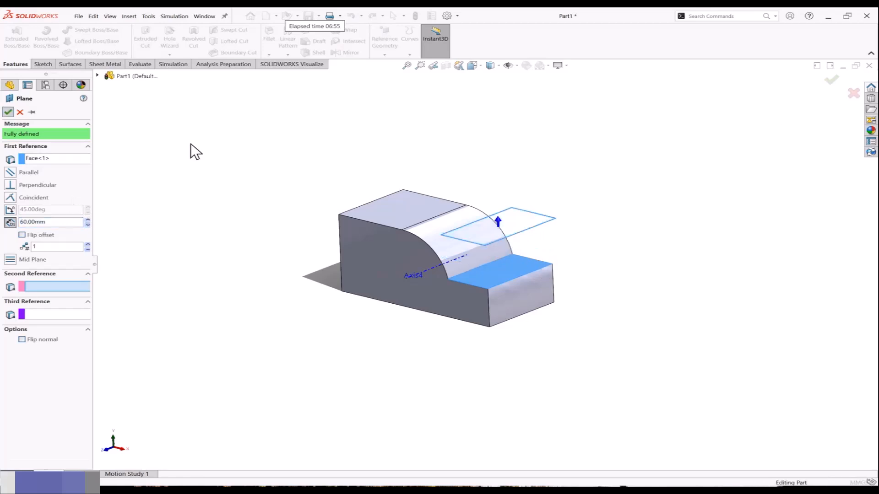
Sketch a point on the offset plane, about 183 mm from the origin in X and 0 in Y, and exit the sketch.
left_click(515, 232)
left_click(559, 210)
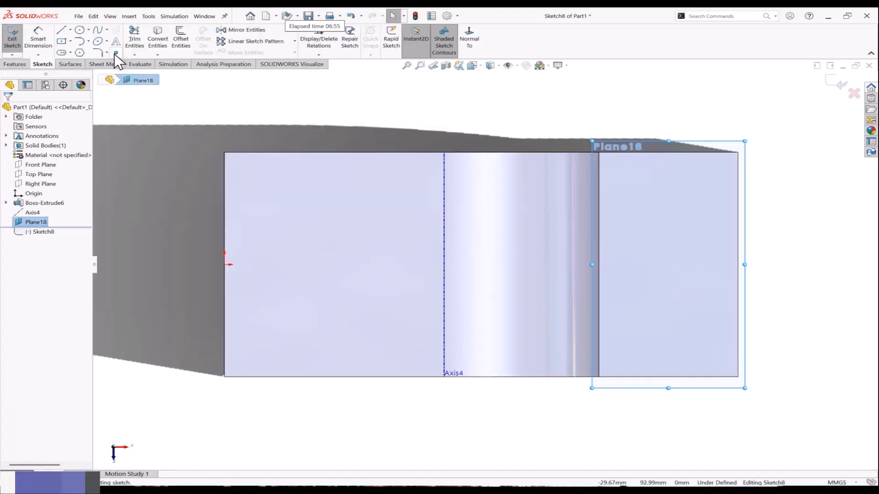
left_click(116, 53)
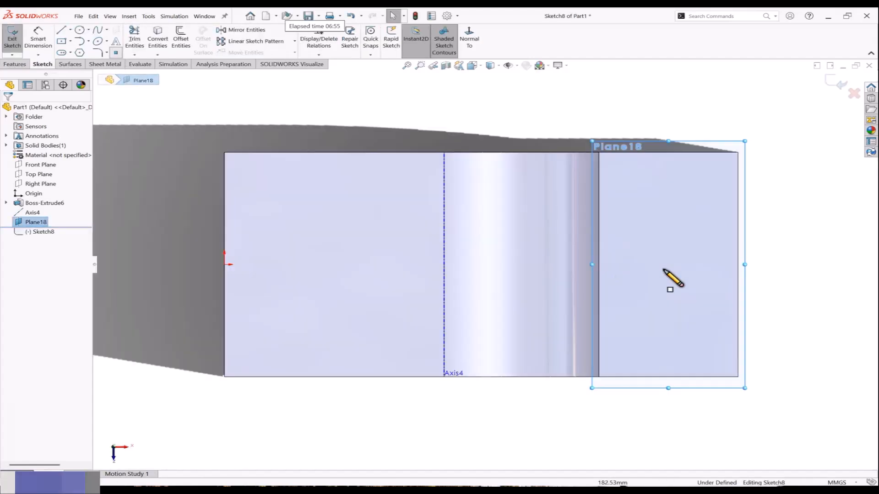
left_click(664, 266)
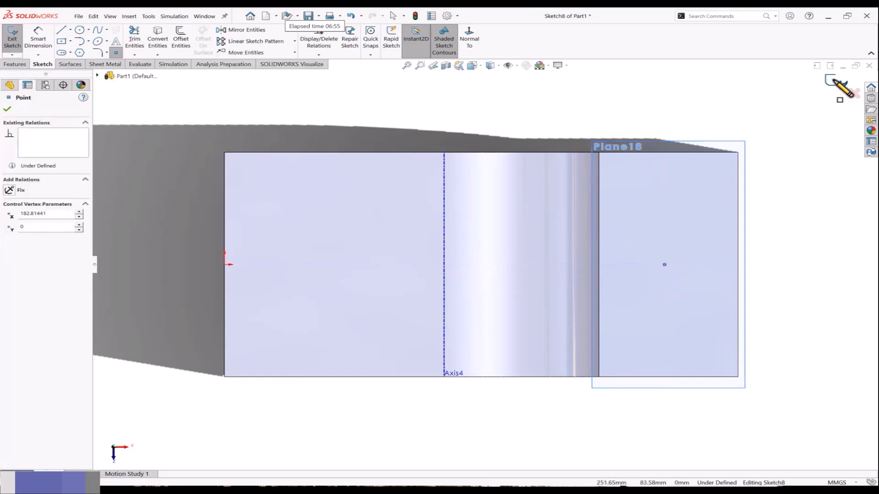
left_click(840, 87)
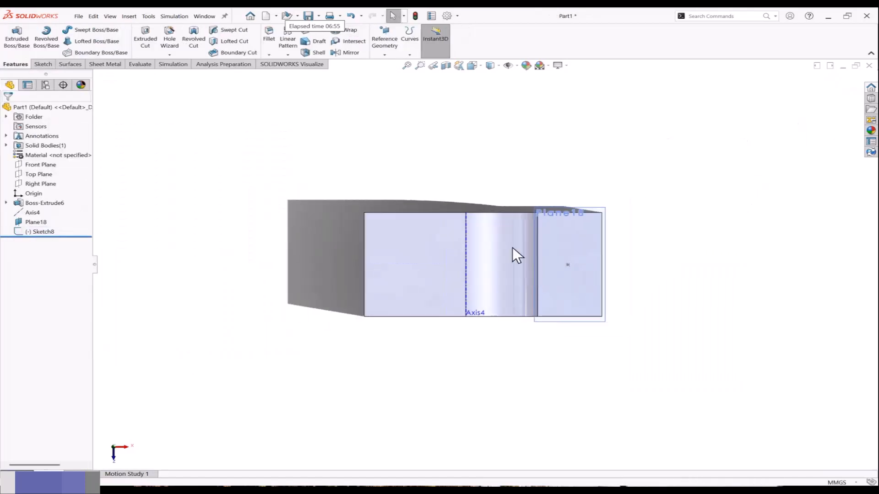
Create a Point and Face/Plane reference axis through the sketched point, normal to the offset plane above the low step.
middle_click_drag(512, 246, 480, 142)
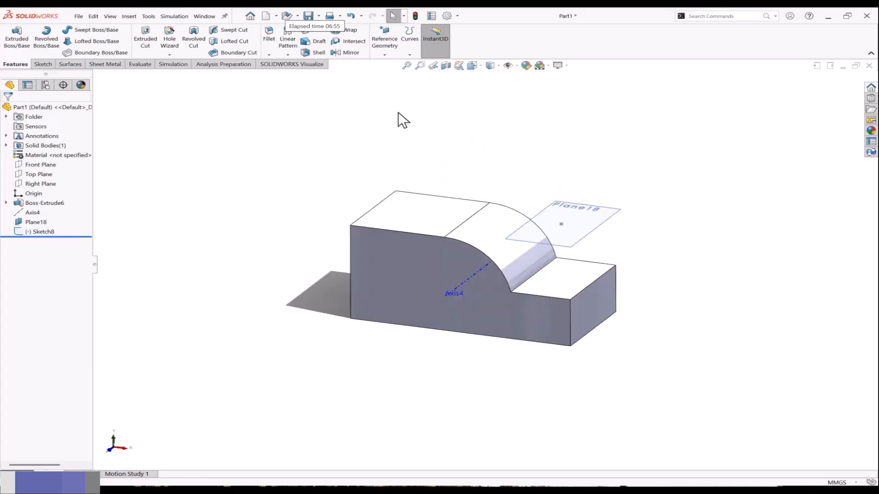
left_click(384, 55)
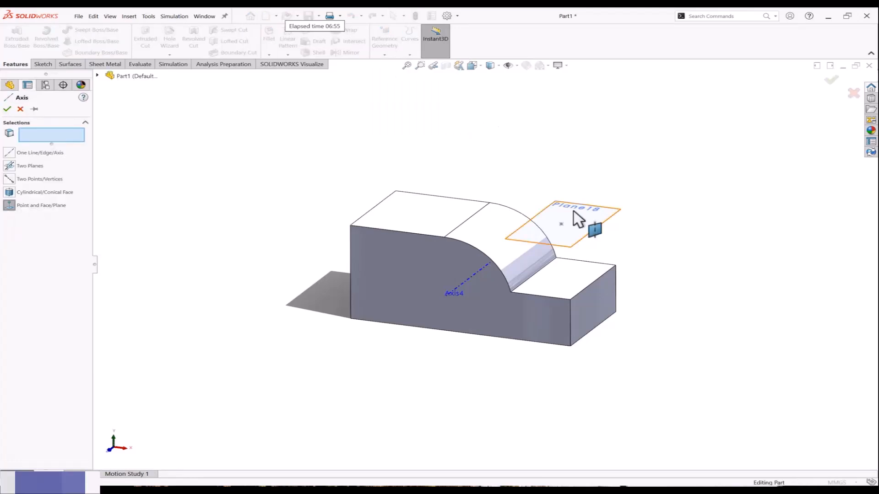
left_click(562, 224)
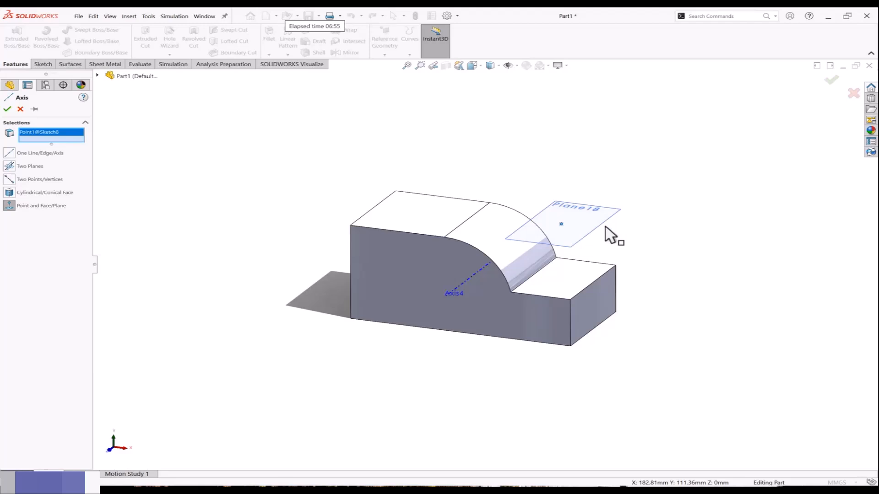
left_click(601, 222)
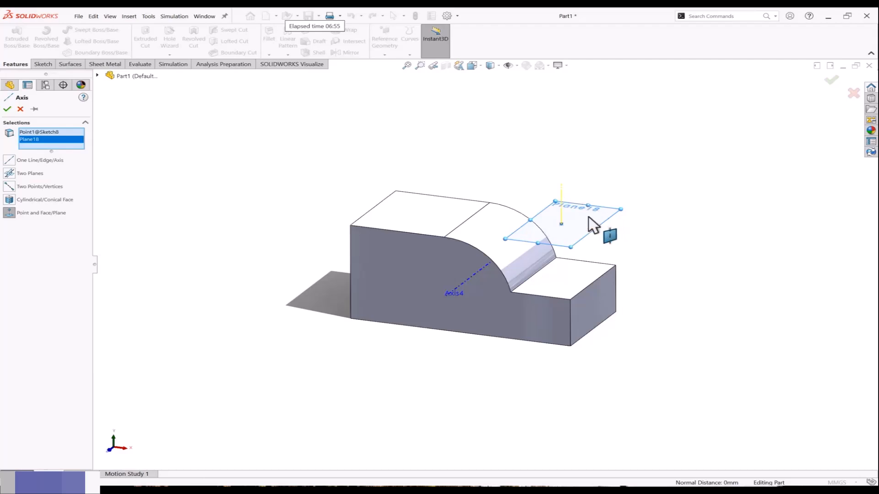
left_click(831, 80)
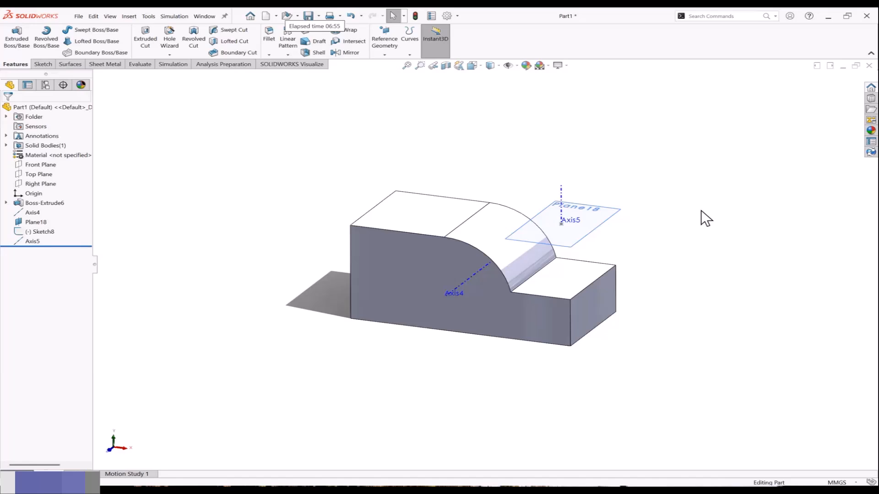
mouse_move(691, 214)
middle_mouse_down()
mouse_move(659, 199)
mouse_move(683, 208)
mouse_move(682, 219)
middle_mouse_up()
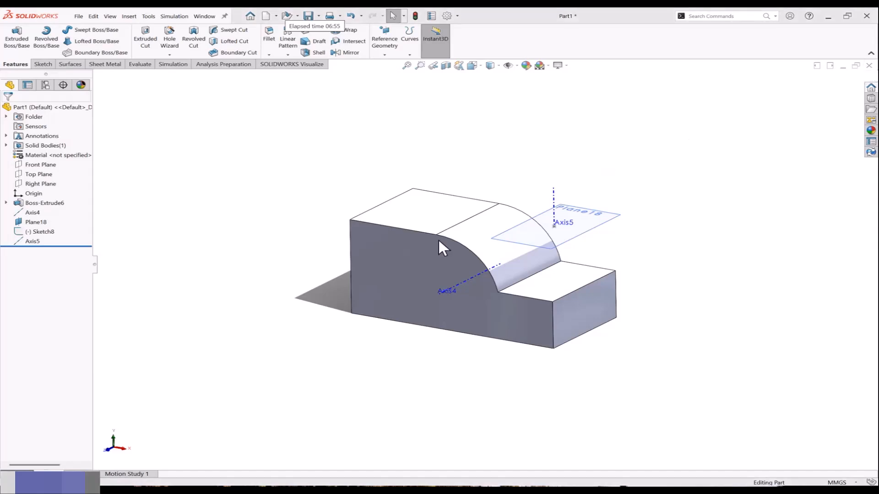
left_click(404, 255)
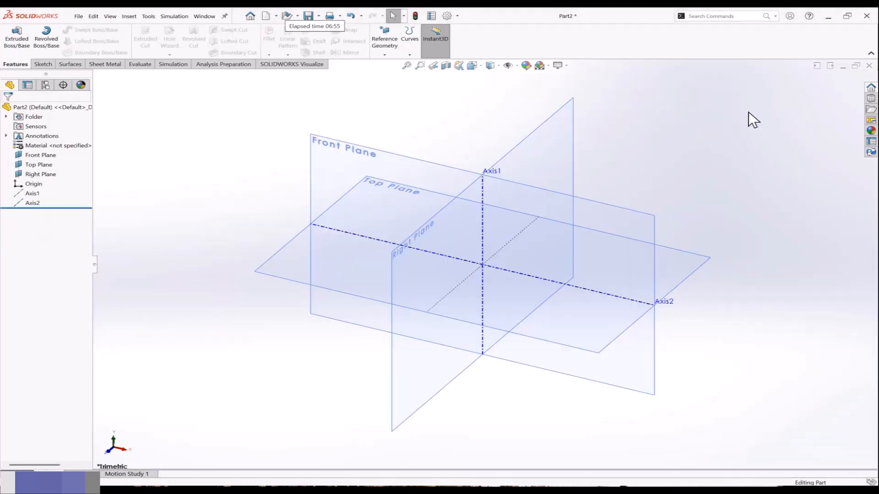
Delete both reference axes from Part2, keeping only the default planes and origin.
left_click_drag(46, 195, 24, 203)
right_click(25, 203)
left_click(52, 230)
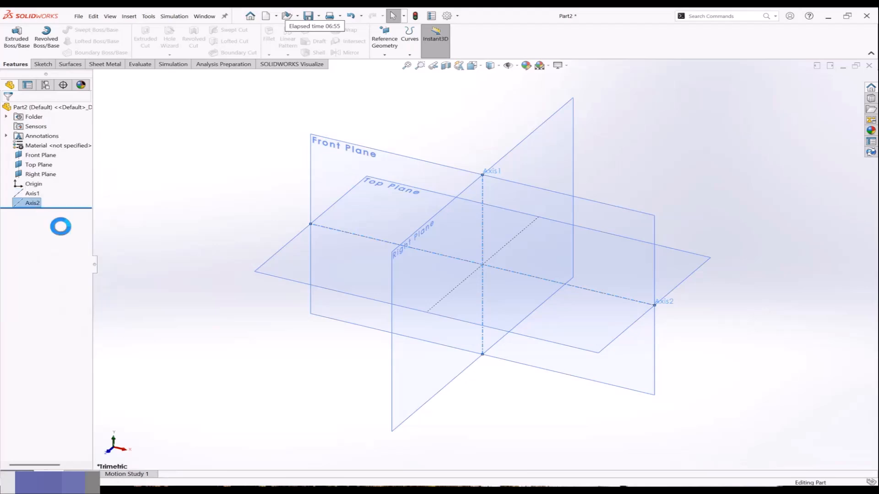
left_click(499, 206)
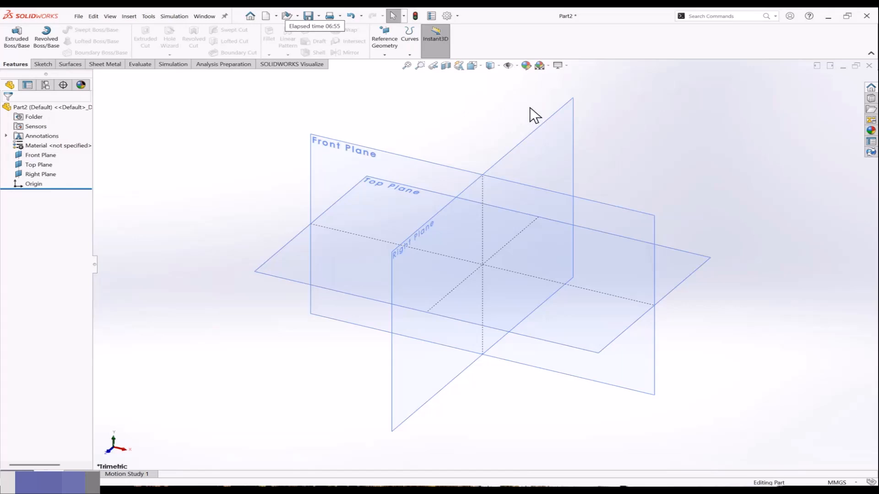
Apply the Plain White scene to the part's background.
key("f")
left_click(548, 66)
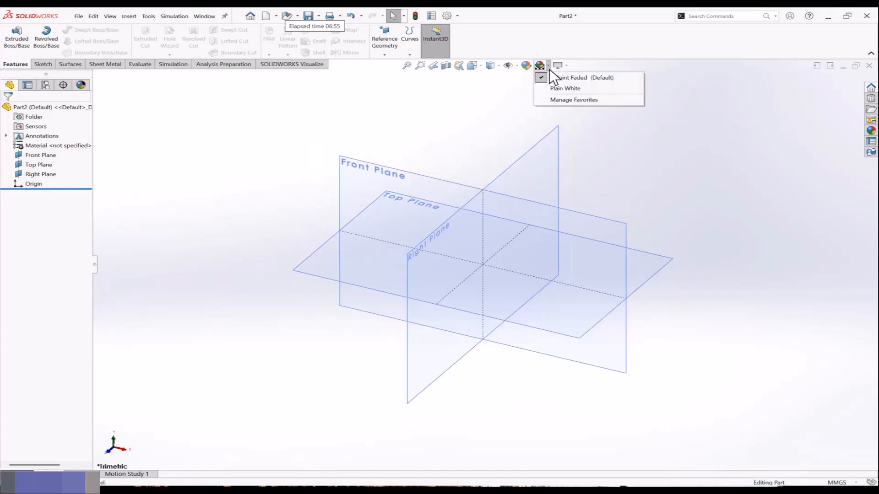
left_click(553, 88)
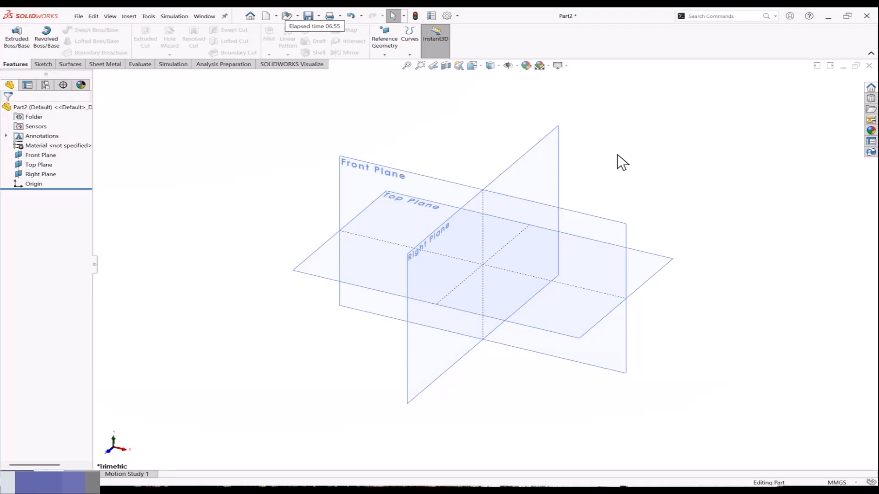
left_click(535, 150)
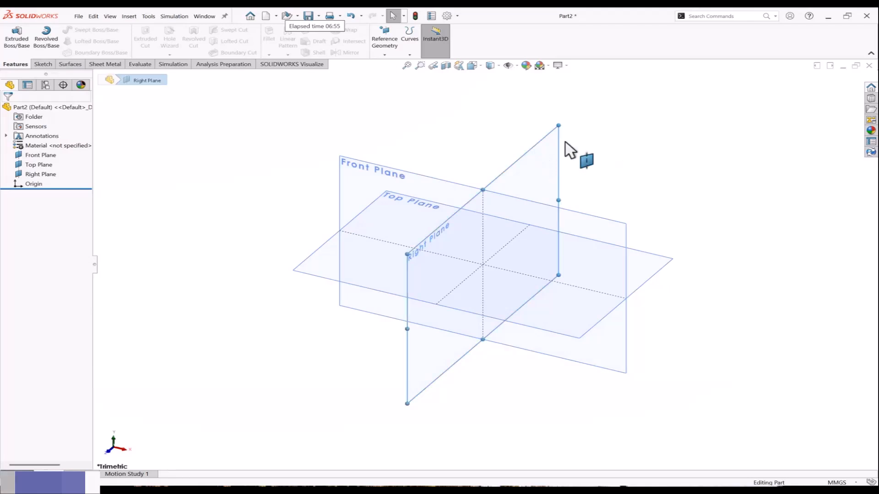
left_click(259, 133)
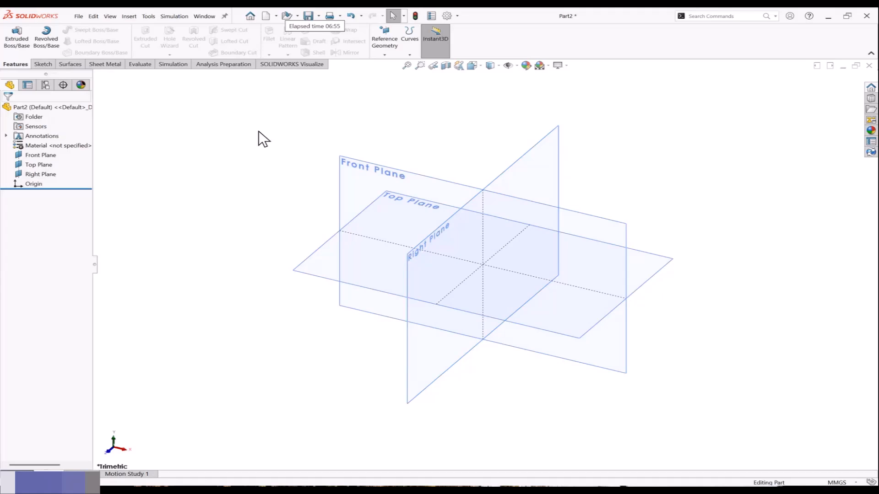
Start a 3D sketch and draw three connected lines beside the planes: backward along Z, up along Y, and forward along Z.
left_click(43, 64)
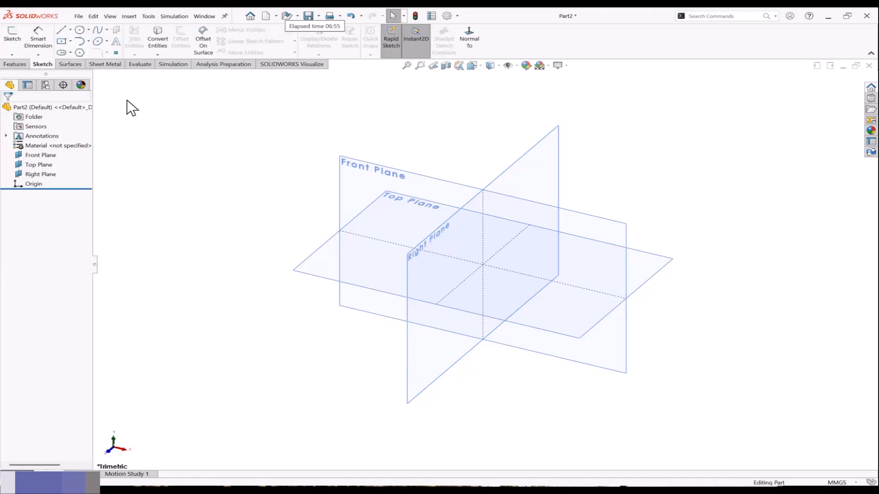
left_click(13, 54)
left_click(30, 72)
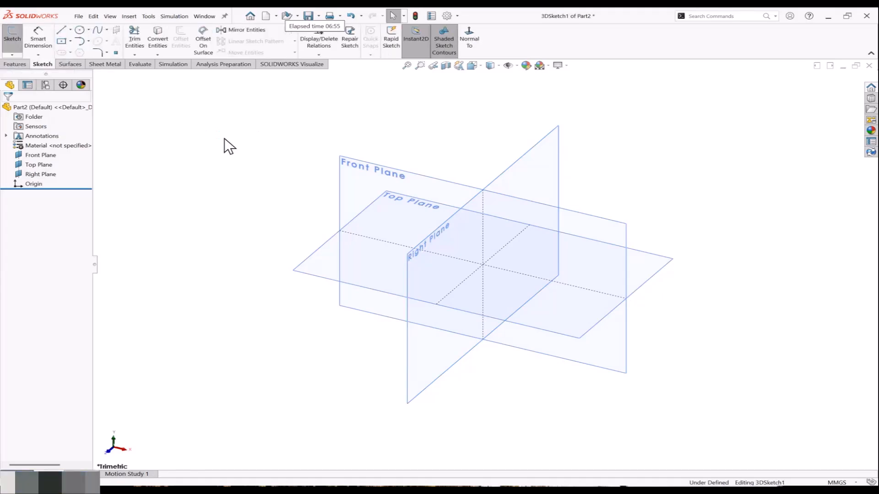
left_click(62, 31)
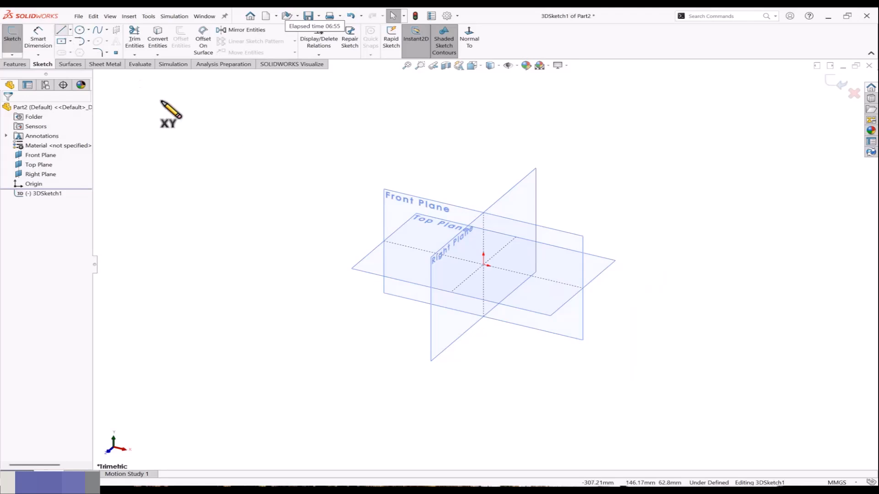
left_click(229, 245)
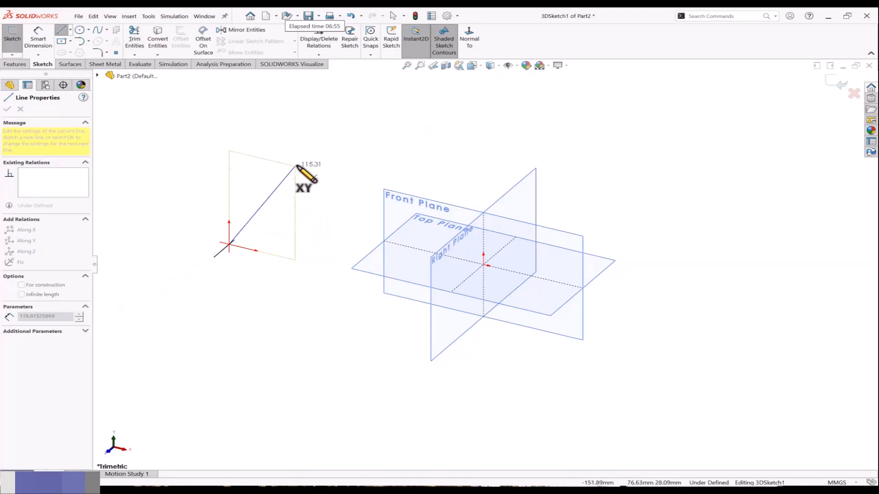
key("Tab")
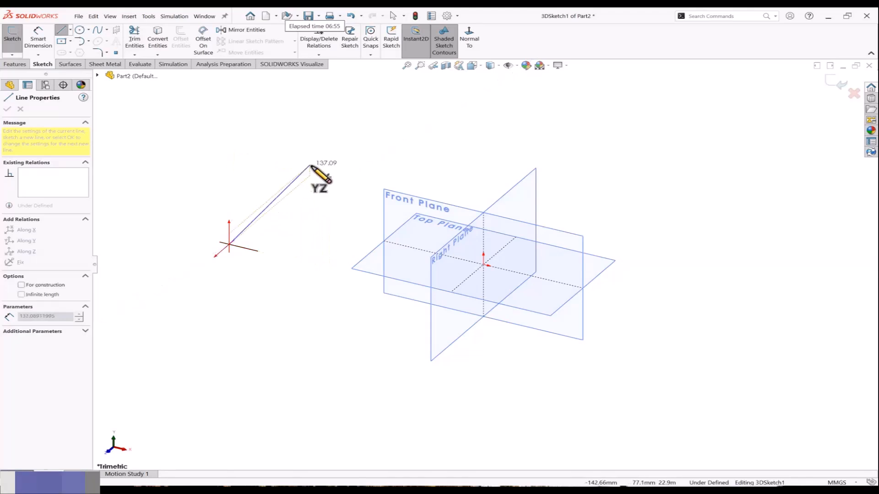
left_click(315, 172)
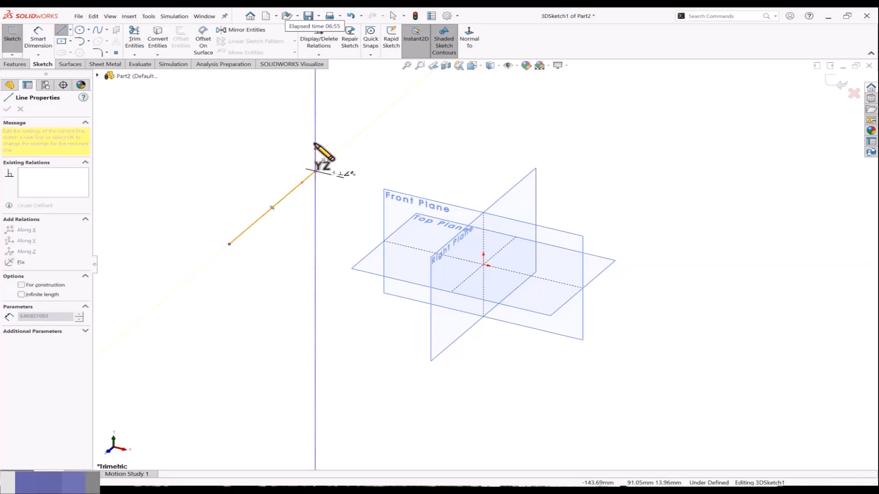
key("z")
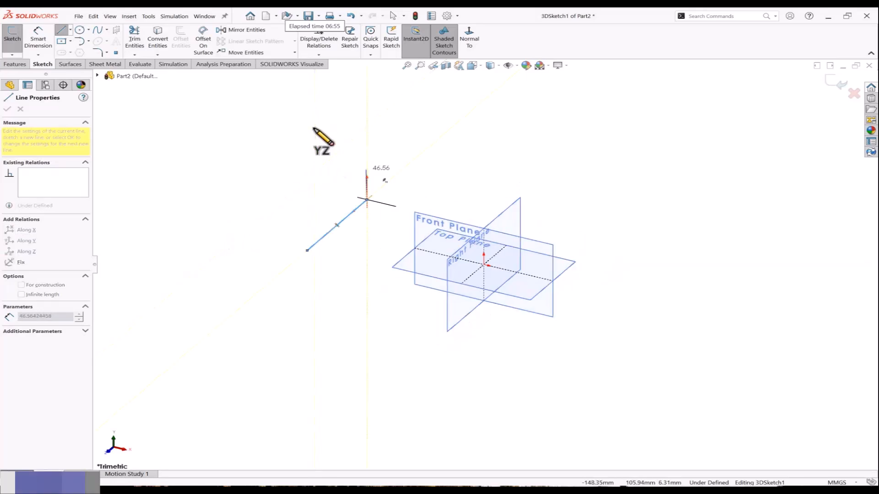
left_click(364, 121)
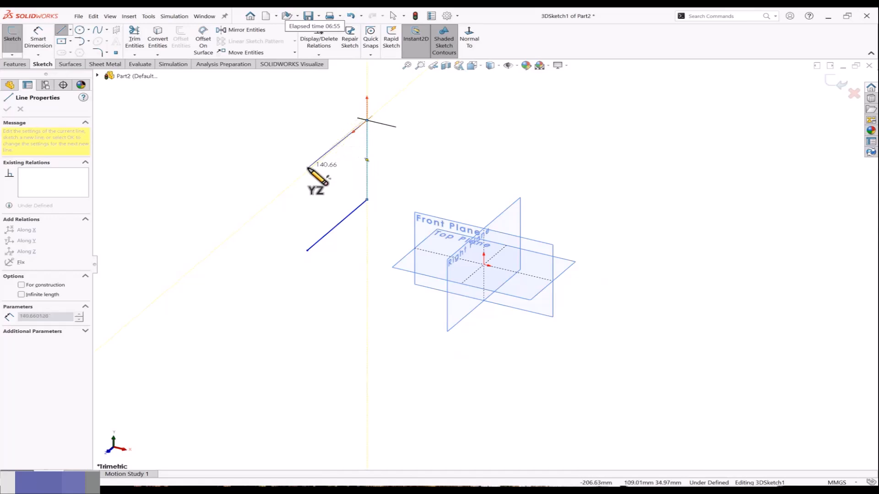
left_click(297, 180)
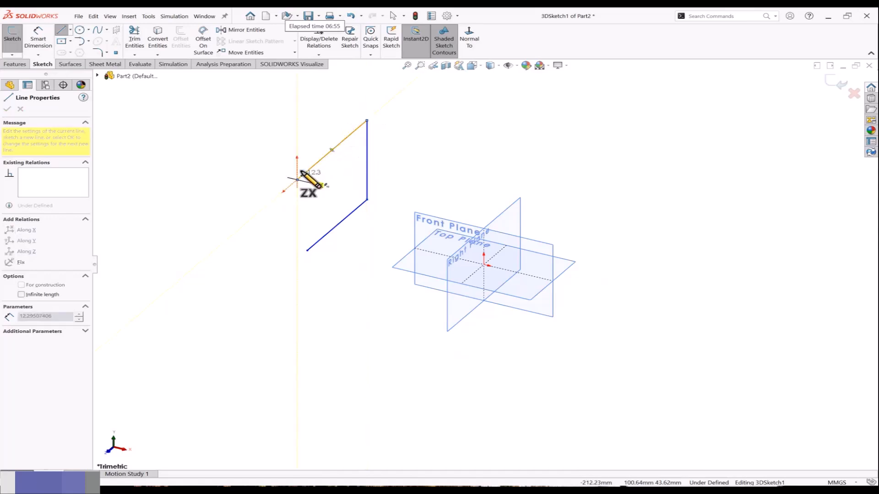
Continue the 3D line chain about 110 mm in the negative X direction and about 193 mm backward along Z.
key("Tab")
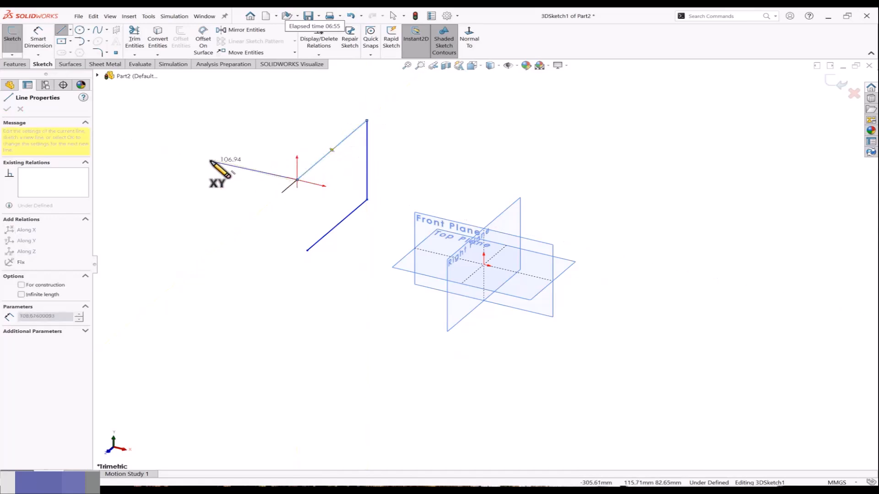
left_click(206, 158)
key("Tab")
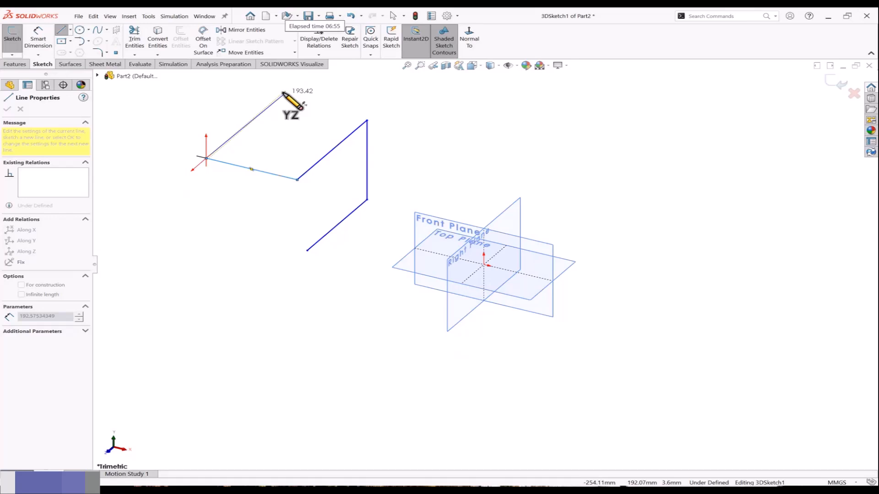
left_click(282, 93)
Extend the 3D line chain downward along Y, forward along Z, and about 88 mm downward in the XY plane.
key("Tab")
key("Tab")
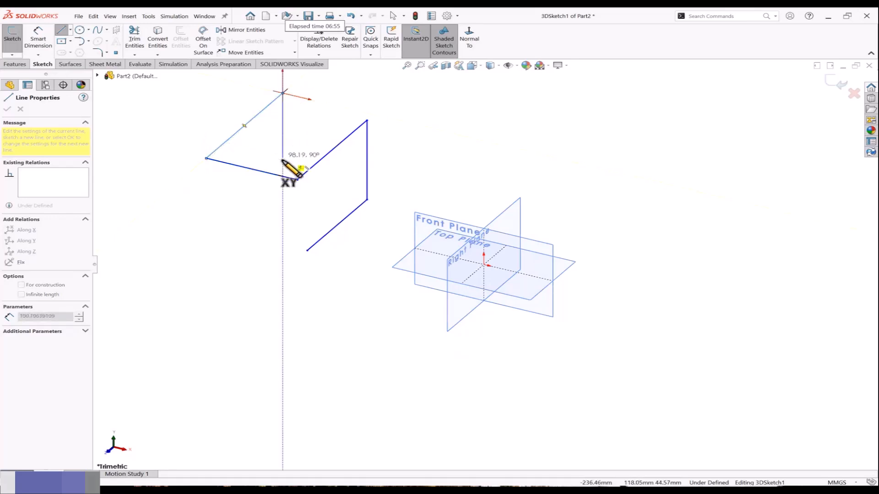
mouse_move(289, 191)
middle_mouse_down()
mouse_move(314, 171)
mouse_move(137, 206)
mouse_move(163, 216)
middle_mouse_up()
key("Tab")
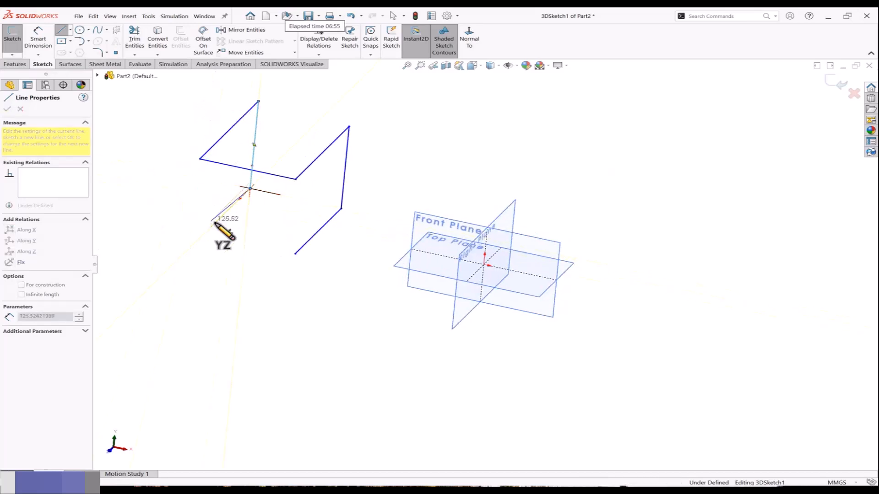
left_click(192, 246)
key("Tab")
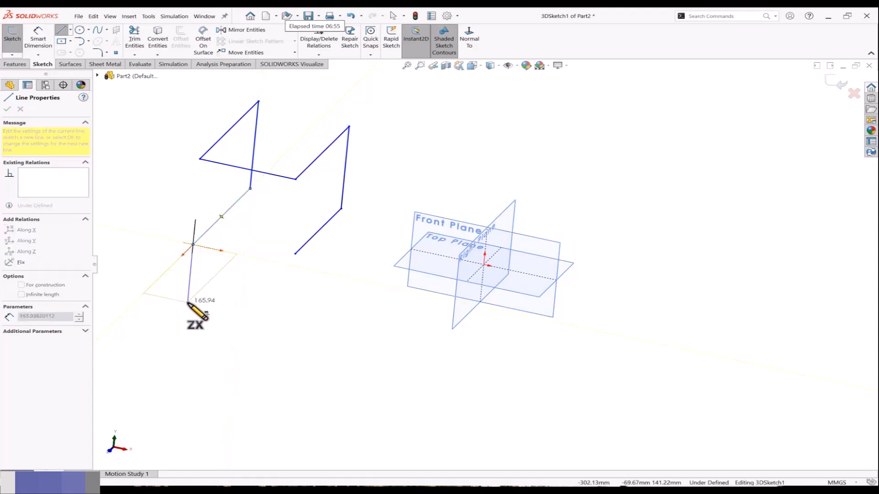
middle_click_drag(185, 307, 163, 295)
key("Tab")
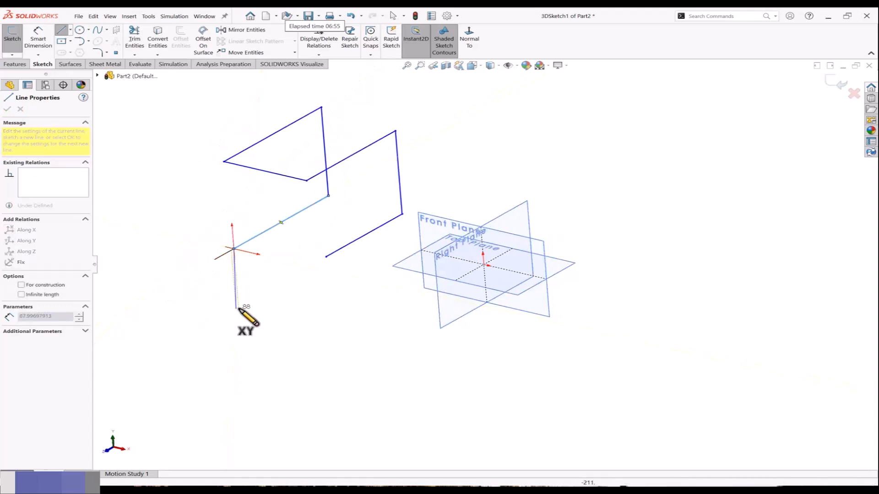
left_click(239, 311)
Draw a line about 111 mm along X and close the 3D profile at the chain's starting endpoint.
key("Tab")
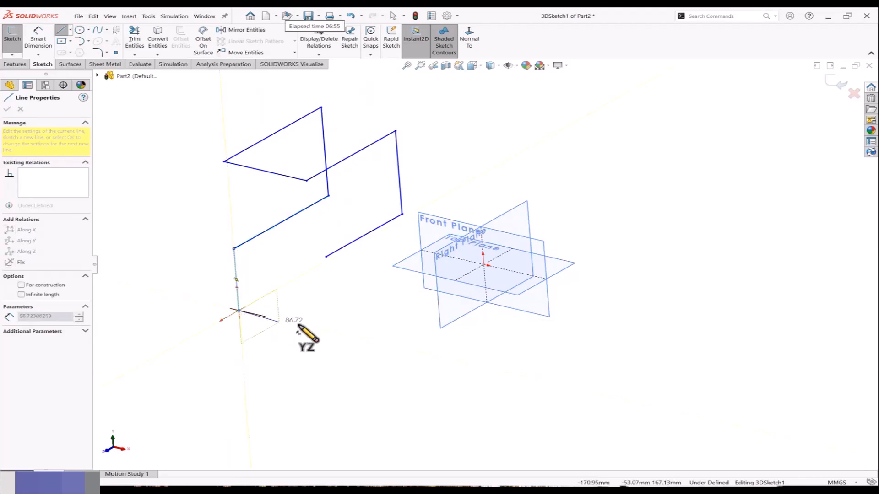
key("Tab")
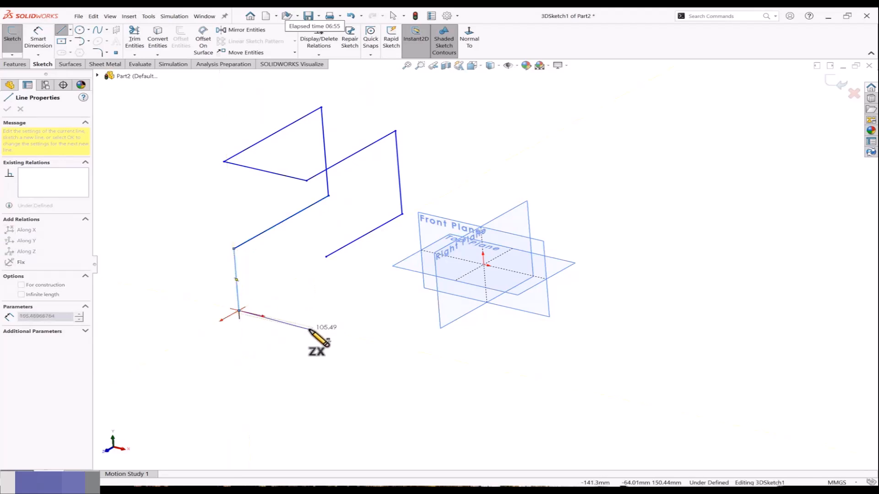
middle_click_drag(319, 338, 292, 324)
left_click(283, 316)
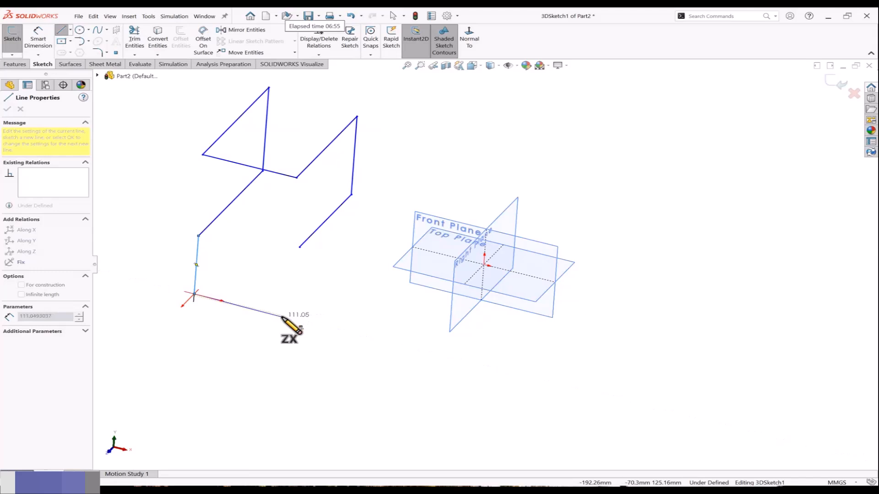
left_click(301, 247)
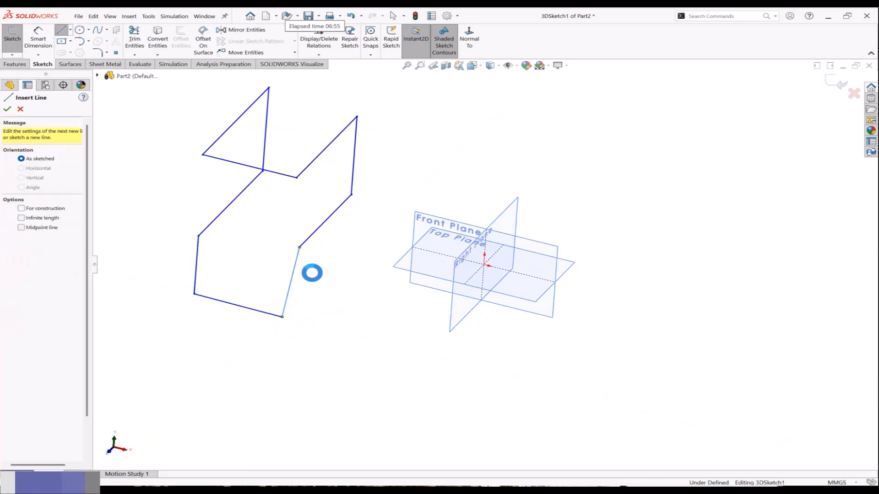
key("Escape")
Make the two short vertical lines at the lower front of the 3D profile equal in length and parallel.
mouse_move(314, 275)
middle_mouse_down()
mouse_move(260, 232)
mouse_move(216, 245)
mouse_move(399, 261)
mouse_move(329, 261)
mouse_move(335, 280)
middle_mouse_up()
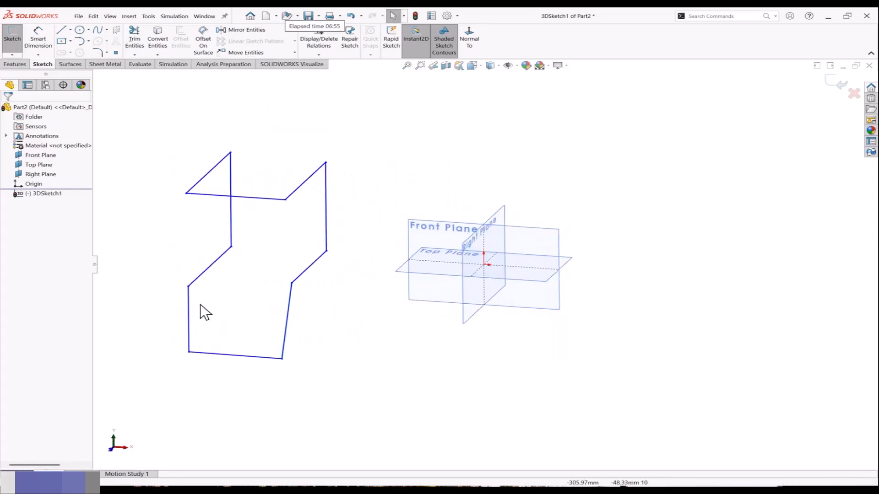
left_click(189, 304)
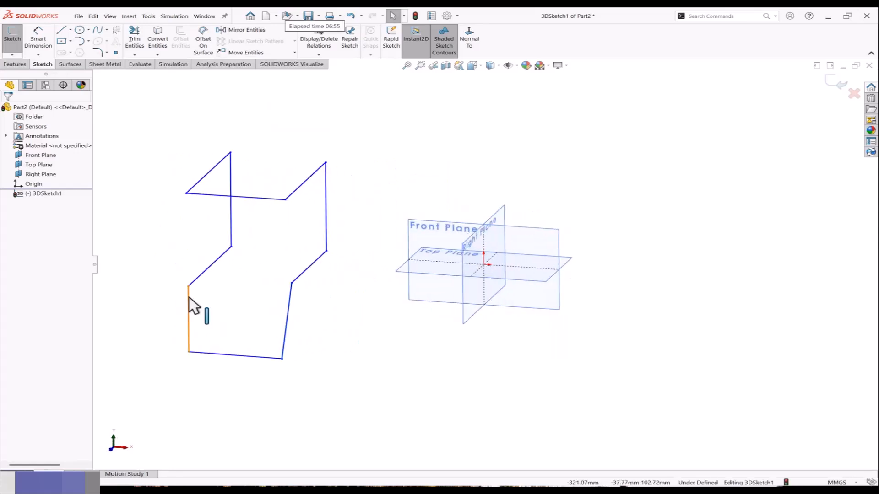
left_click(290, 298, "ctrl")
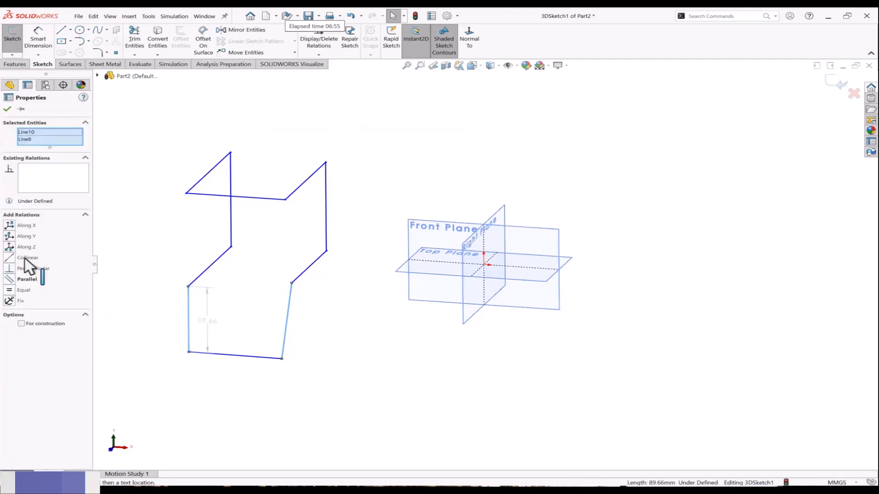
left_click(11, 290)
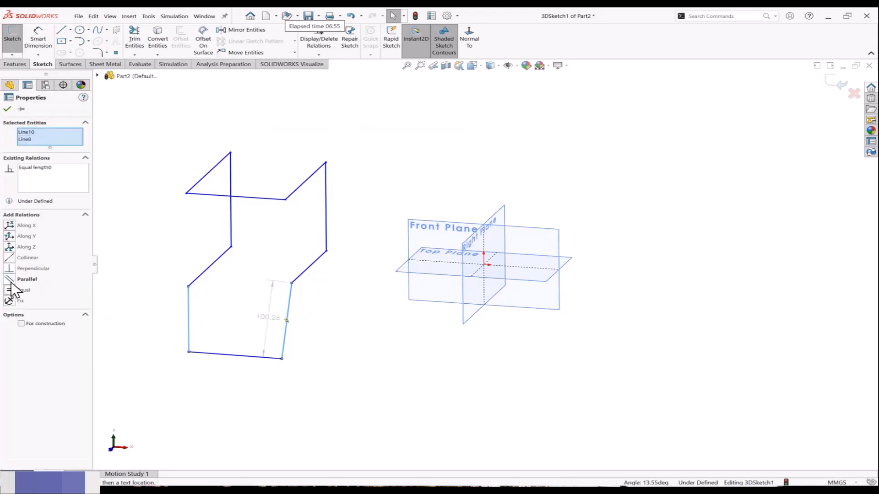
left_click(11, 281)
left_click(136, 282)
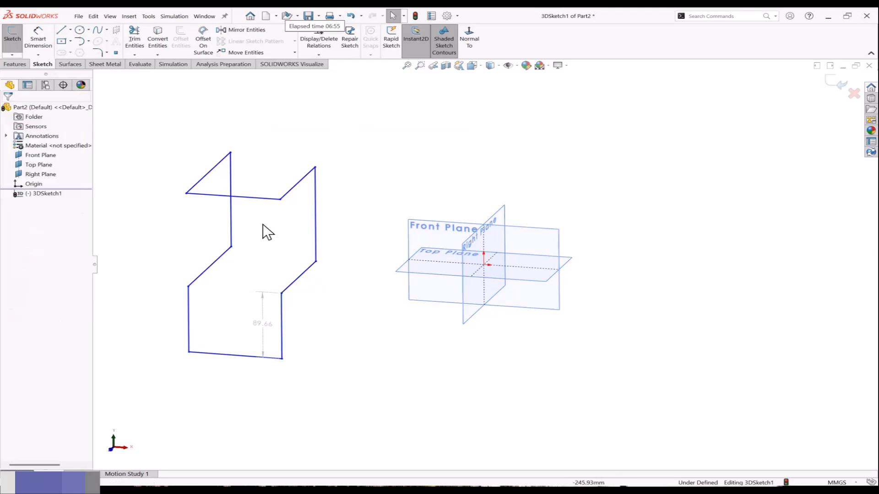
Add equal and parallel relations between the two taller vertical lines in the upper part of the profile.
left_click(232, 211)
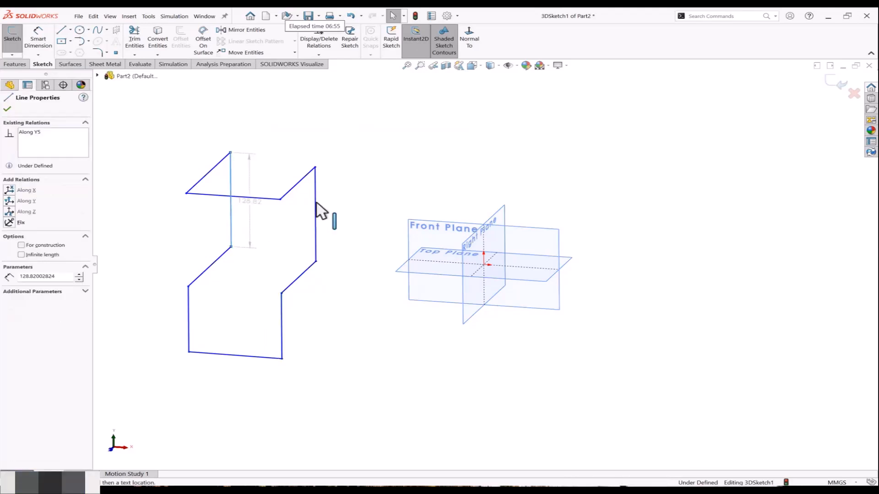
left_click(316, 209, "ctrl")
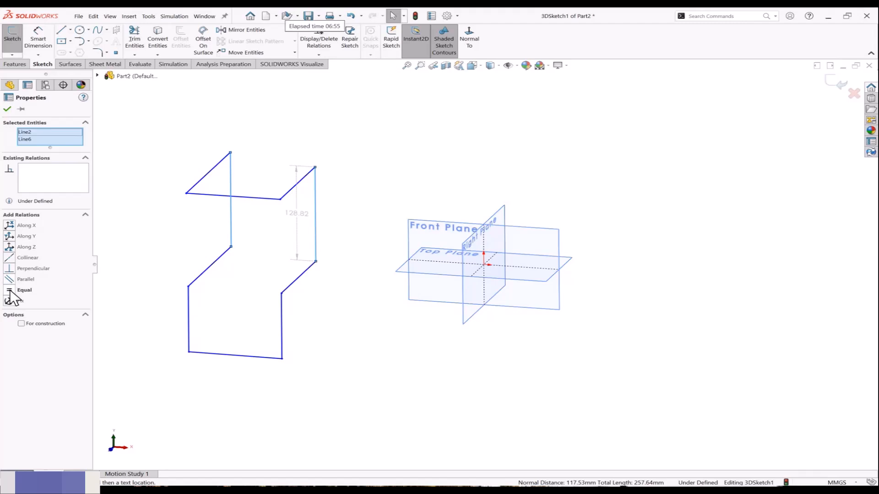
left_click(10, 290)
left_click(11, 279)
left_click(157, 245)
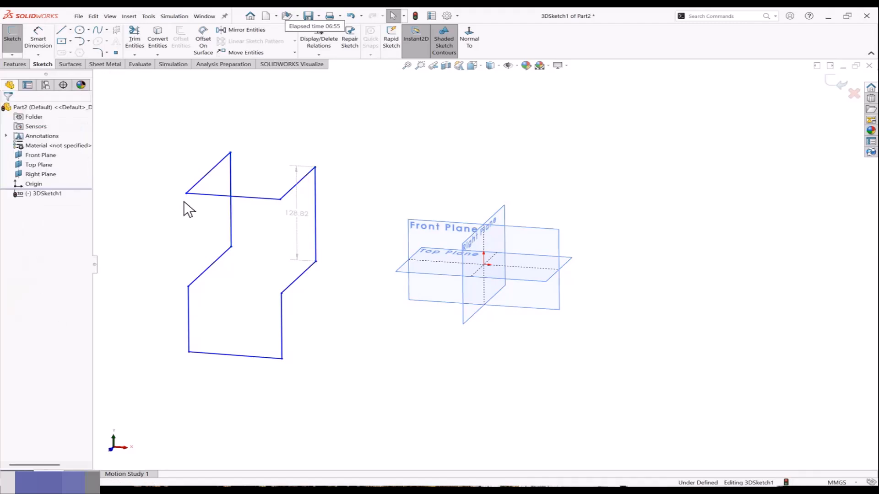
Make the two uppermost lines running along Z equal in length and parallel.
left_click(204, 176)
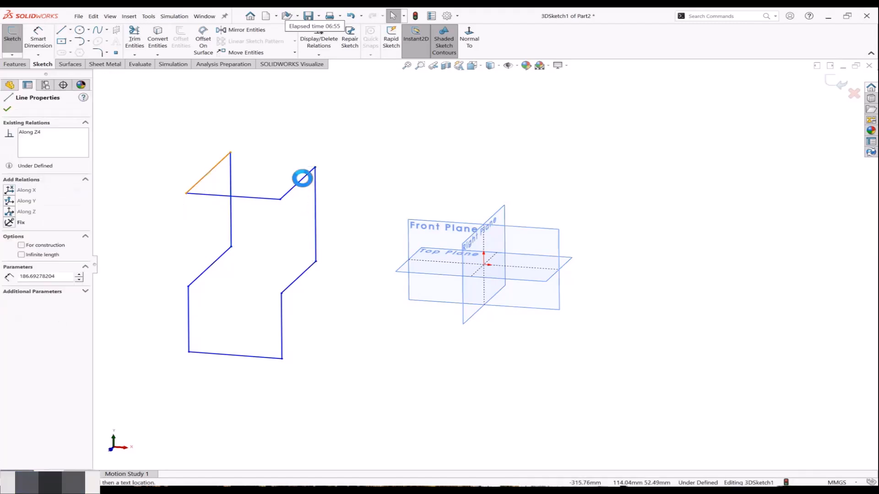
left_click(302, 179, "ctrl")
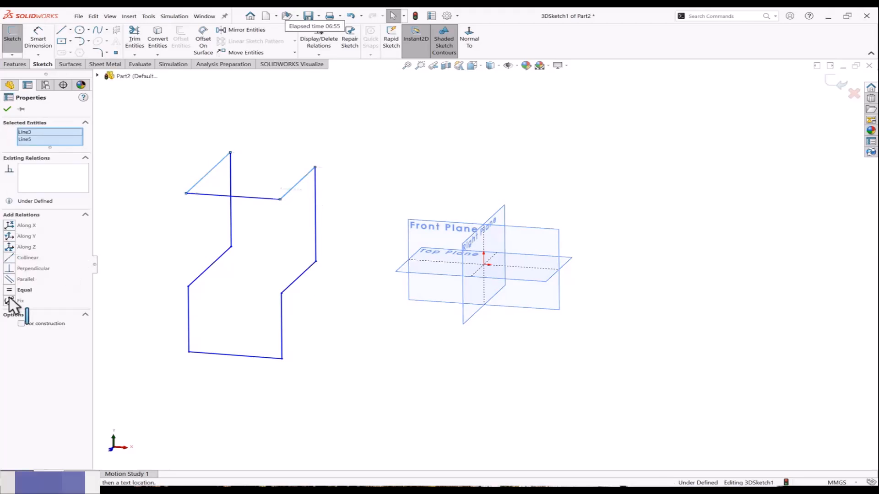
left_click(10, 290)
left_click(10, 279)
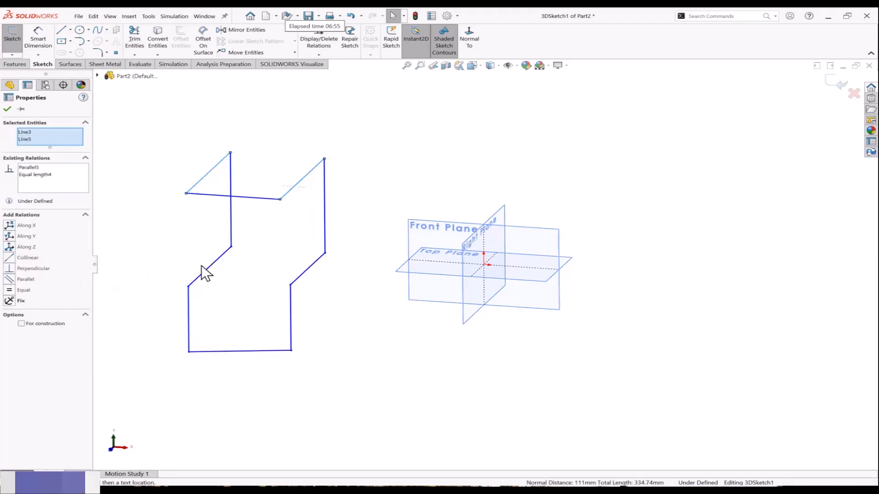
Constrain the two lower lines running along Z to be parallel and equal in length.
middle_click_drag(201, 265, 201, 274)
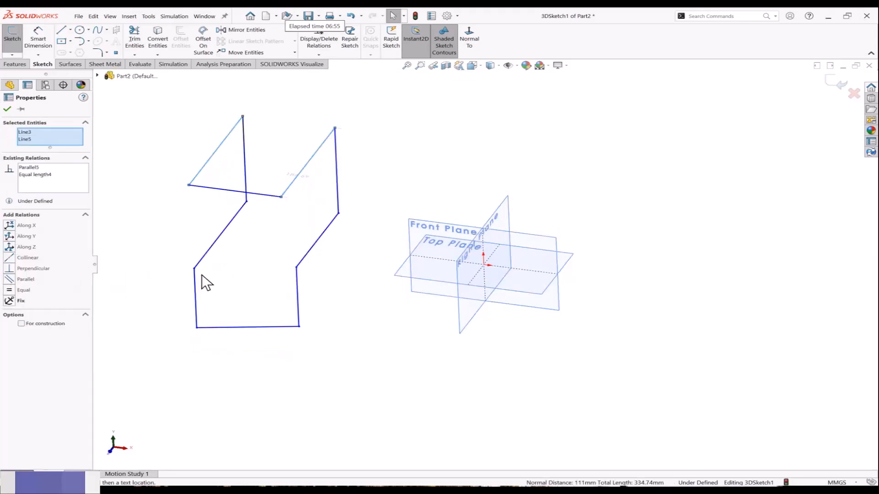
left_click(310, 249)
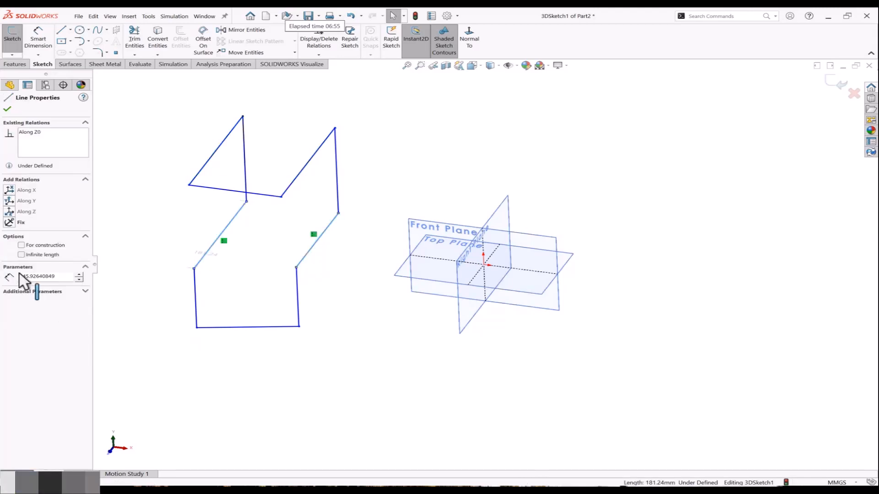
left_click(9, 279)
left_click(9, 290)
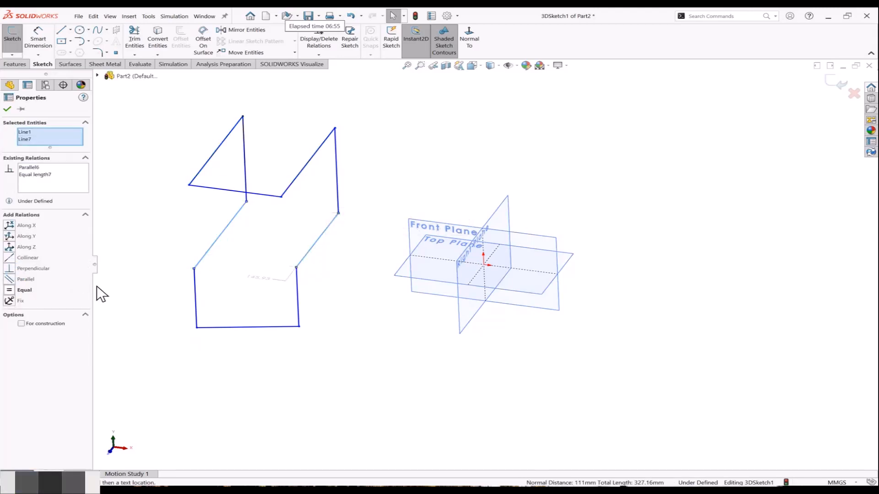
left_click(147, 279)
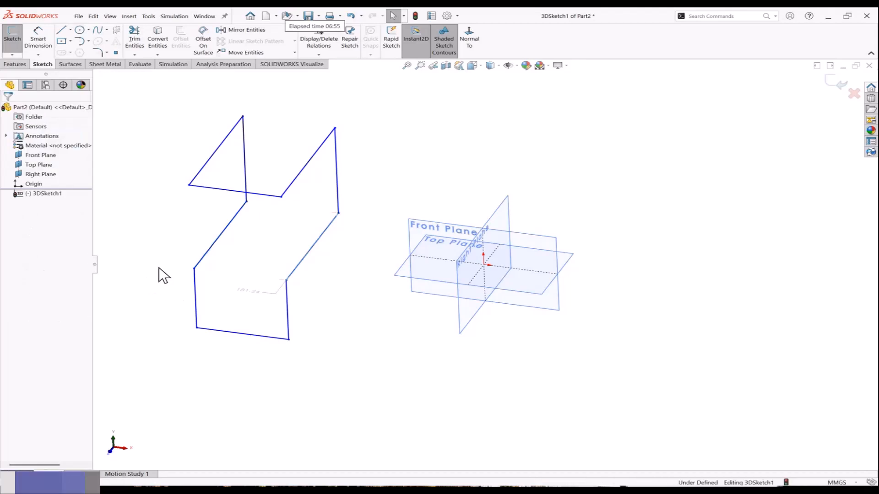
Start a sketch fillet and select all ten corners of the 3D profile, accepting the removal of equal-length relations.
left_click(98, 53)
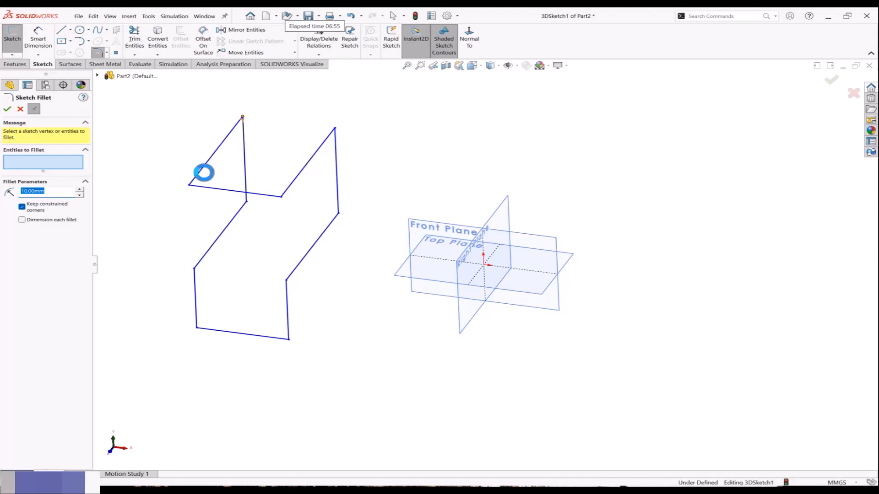
left_click(189, 186)
left_click(462, 260)
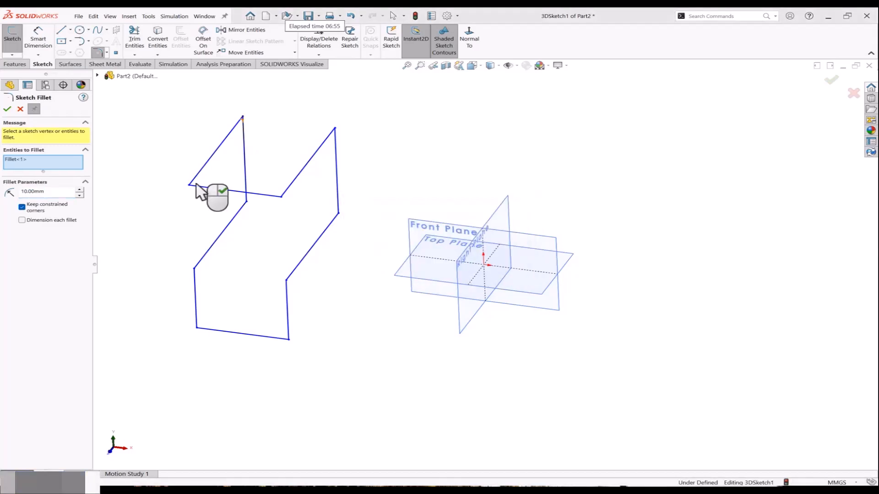
left_click_drag(153, 157, 358, 372)
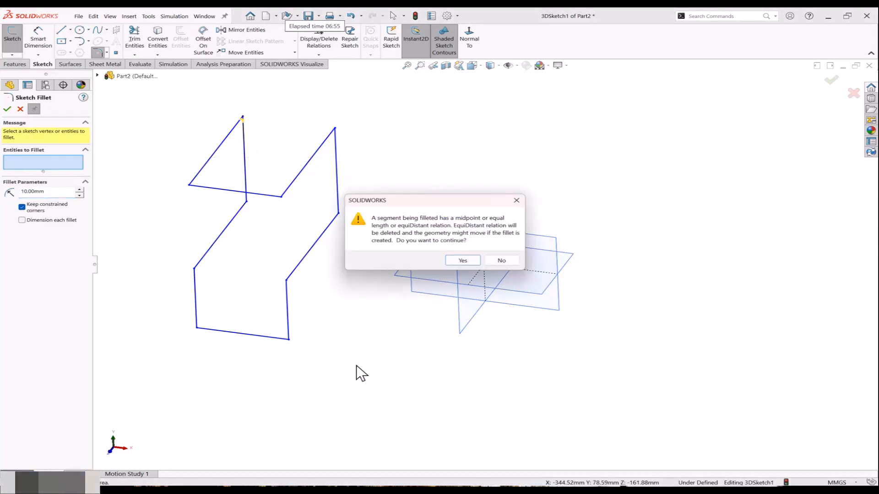
left_click(462, 260)
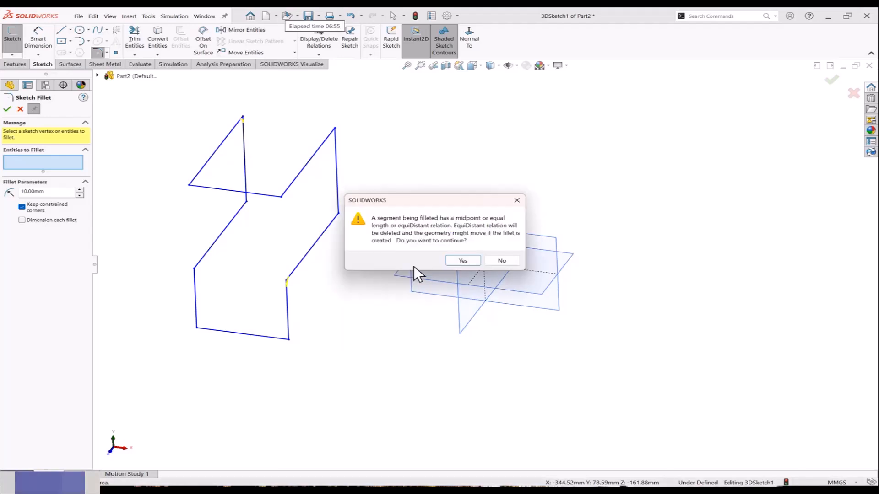
left_click(460, 259)
left_click(463, 260)
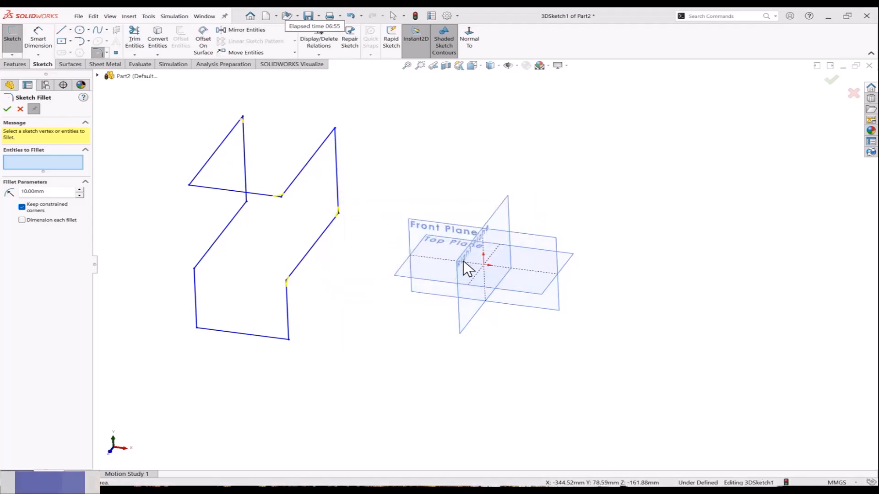
left_click(463, 260)
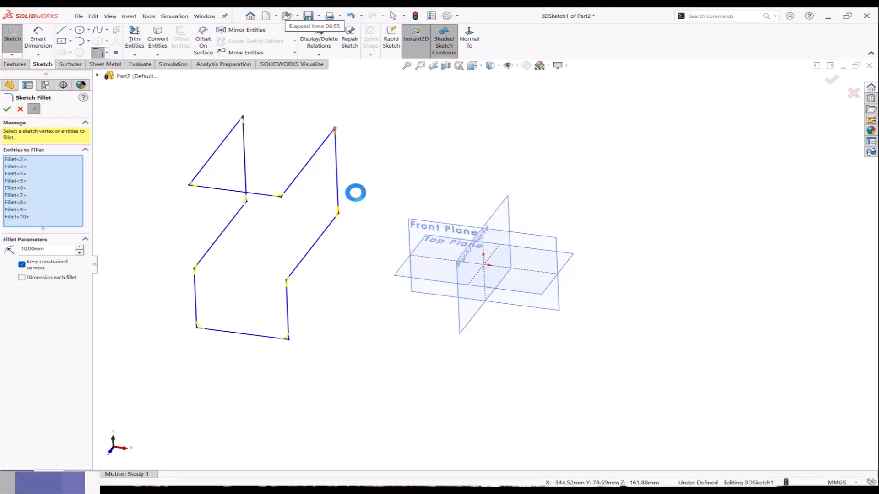
left_click(463, 260)
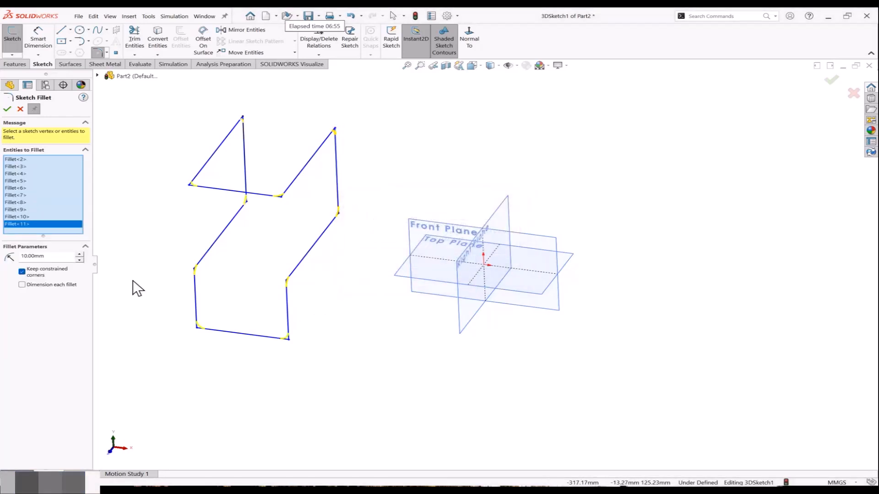
Set the fillet radius to 20 mm, apply it to the selected corners and close the Sketch Fillet command.
left_click(81, 254)
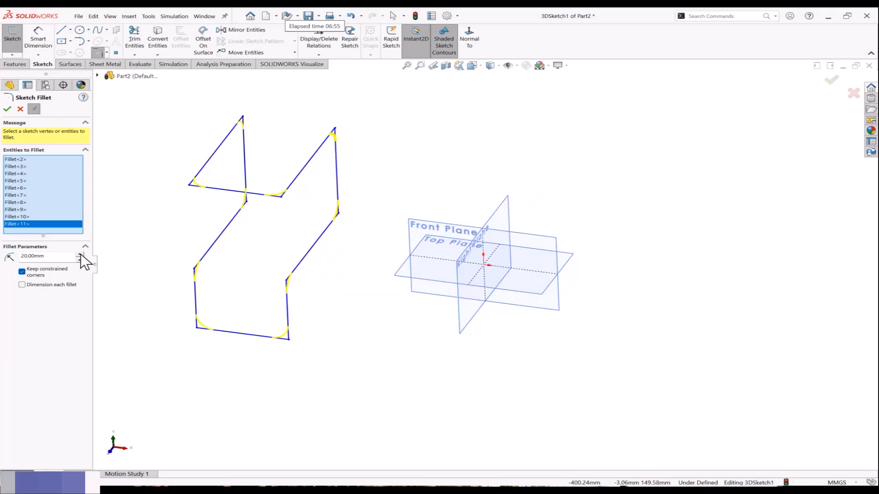
mouse_move(221, 254)
middle_mouse_down()
mouse_move(247, 241)
mouse_move(214, 243)
middle_mouse_up()
left_click(7, 110)
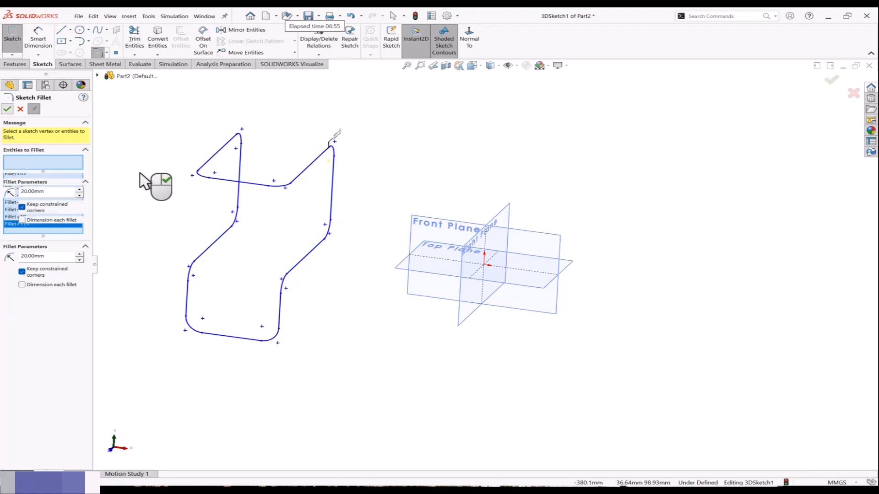
mouse_move(187, 218)
middle_mouse_down()
mouse_move(275, 242)
mouse_move(288, 276)
mouse_move(245, 330)
mouse_move(243, 261)
middle_mouse_up()
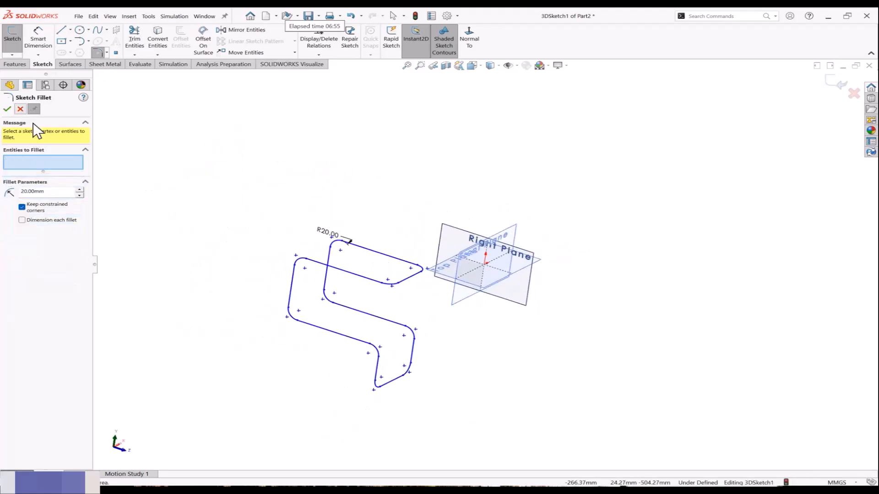
key("Escape")
Sweep a solid circular profile of 20 mm diameter along the filleted 3D sketch.
middle_click_drag(203, 209, 191, 208)
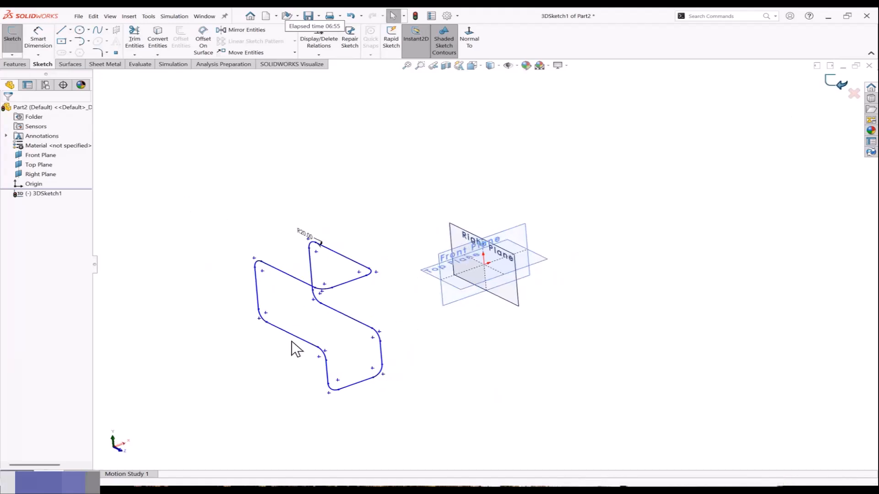
mouse_move(274, 356)
middle_mouse_down()
mouse_move(255, 343)
mouse_move(271, 317)
mouse_move(252, 306)
middle_mouse_up()
left_click(15, 64)
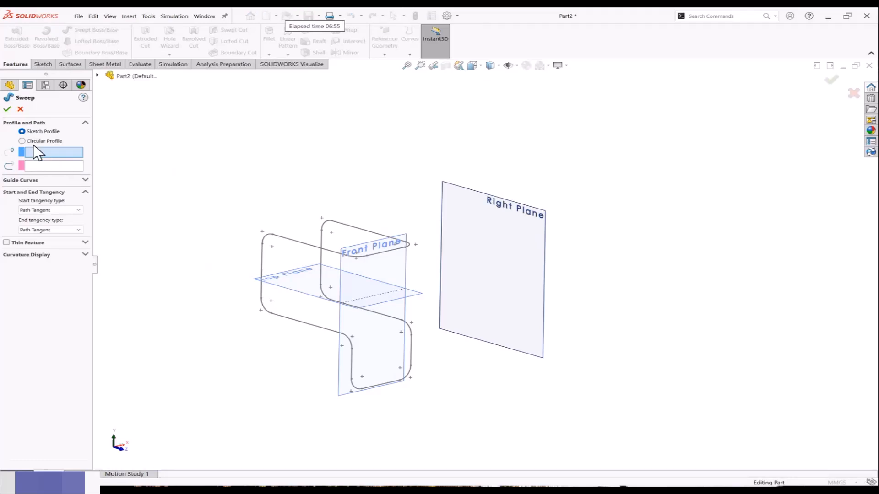
left_click(35, 141)
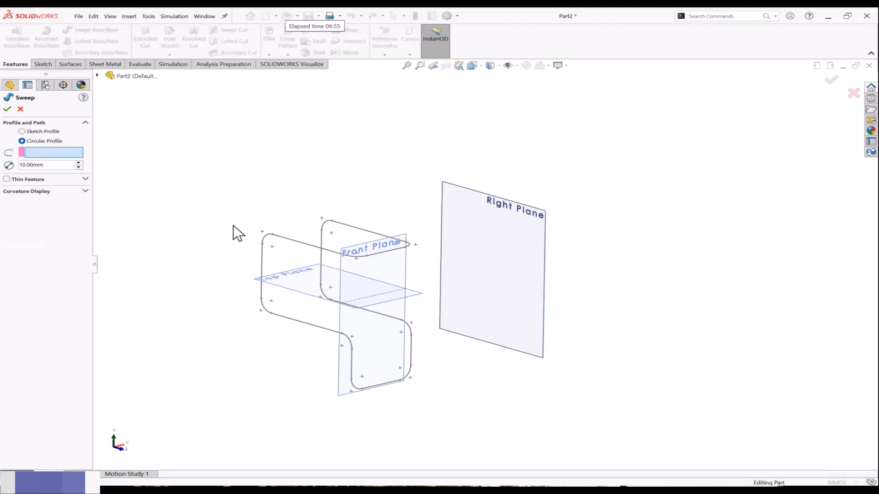
middle_click_drag(237, 229, 300, 253)
left_click(295, 247)
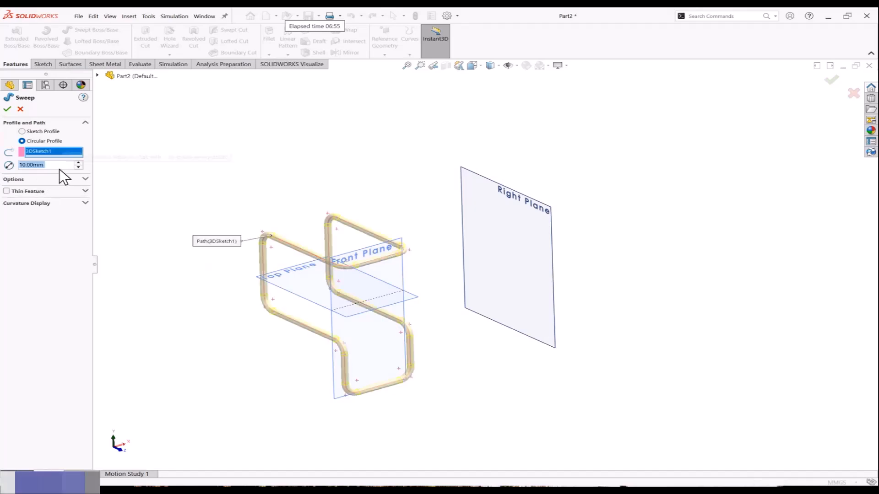
type("20")
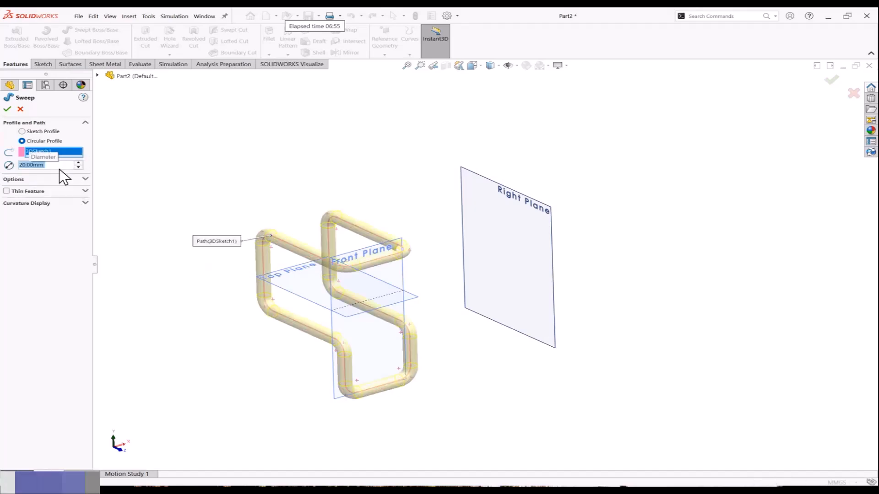
left_click(7, 109)
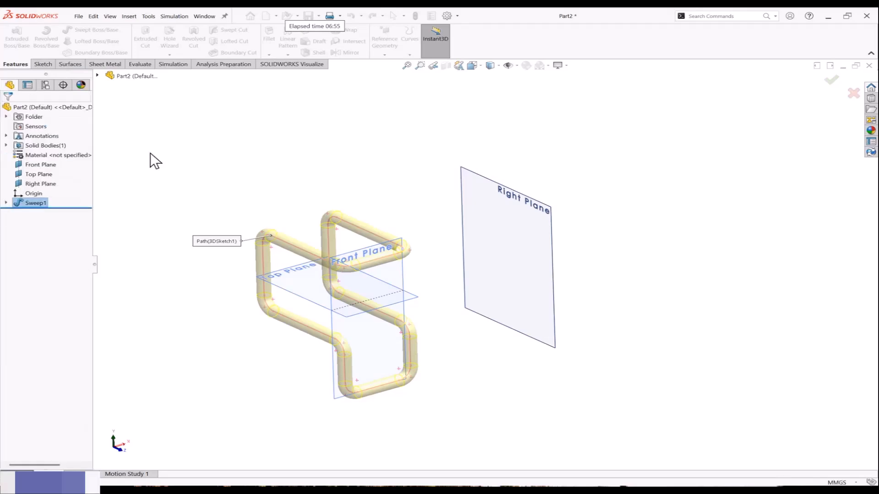
Hide the Front, Top and Right planes around the swept tube and view the frame from other angles.
right_click(405, 230)
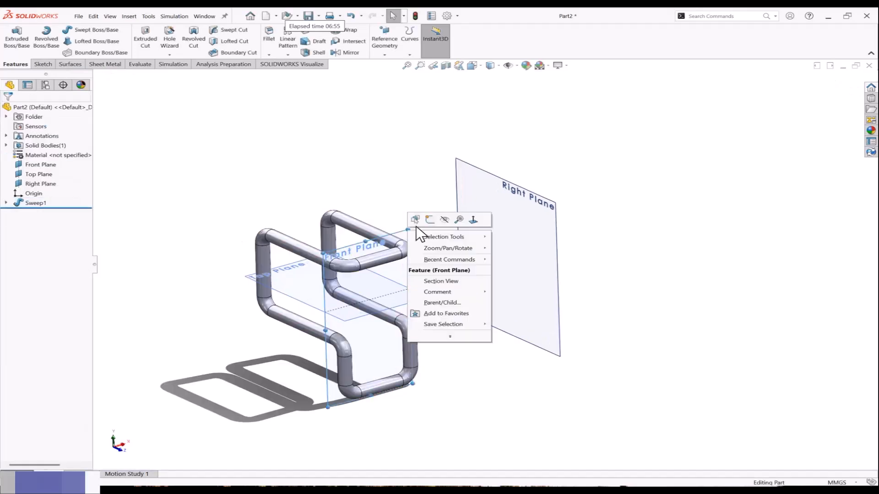
left_click(444, 220)
right_click(423, 294)
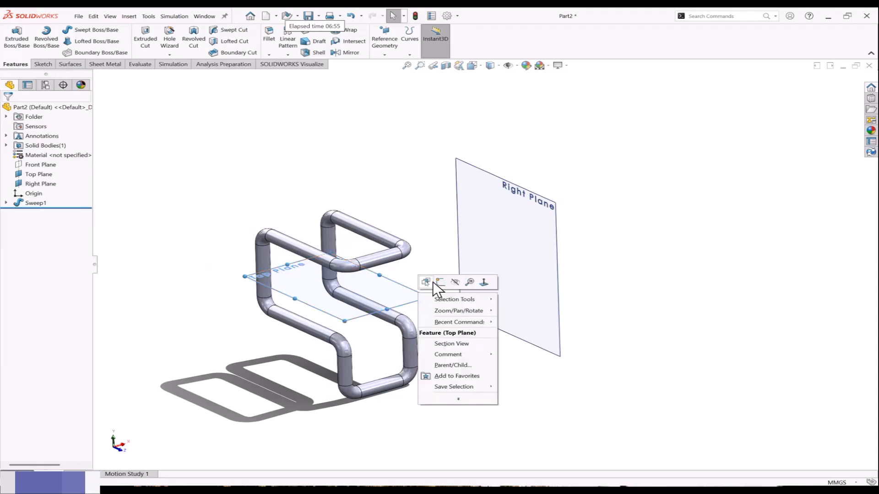
left_click(452, 279)
middle_click_drag(439, 280, 506, 239)
right_click(506, 239)
left_click(557, 226)
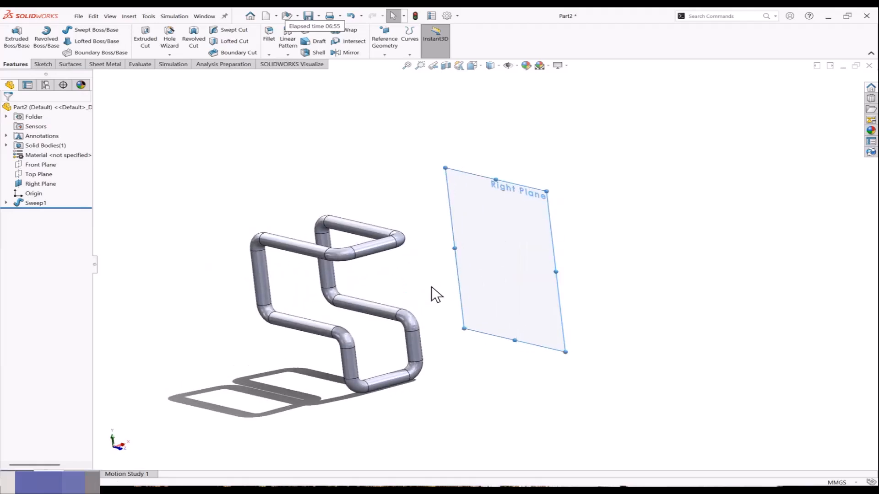
middle_click_drag(427, 302, 235, 279)
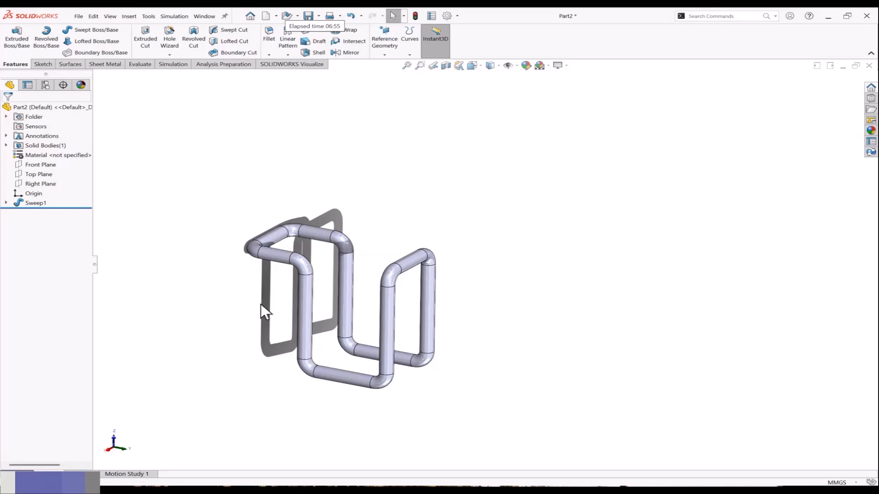
Create a new part document and switch its scene to a plain white background.
middle_click_drag(260, 303, 306, 359)
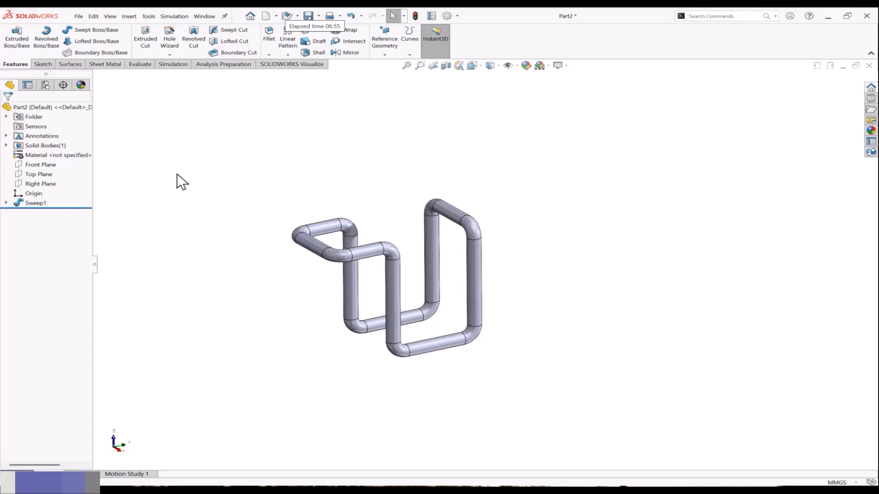
key("ctrl+n")
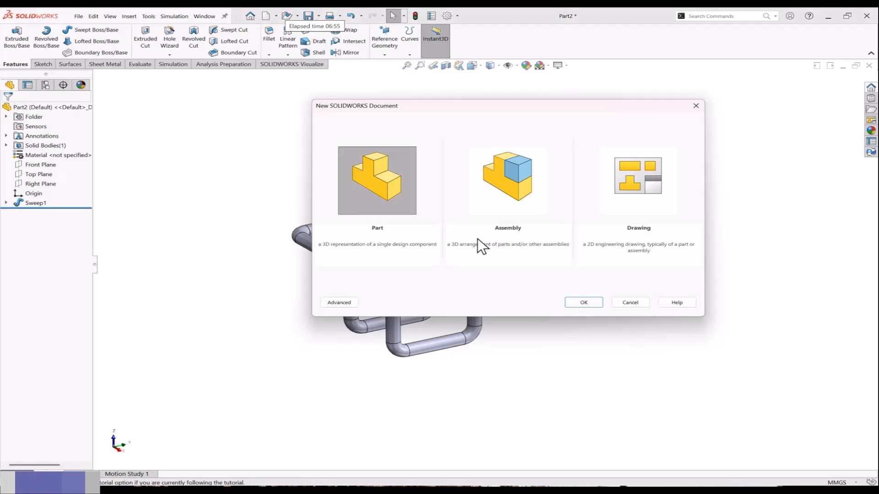
left_click(586, 303)
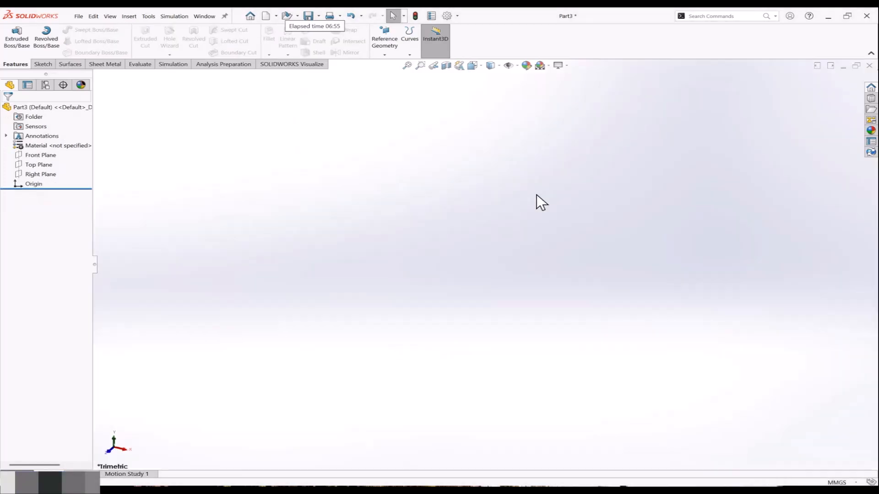
left_click(557, 67)
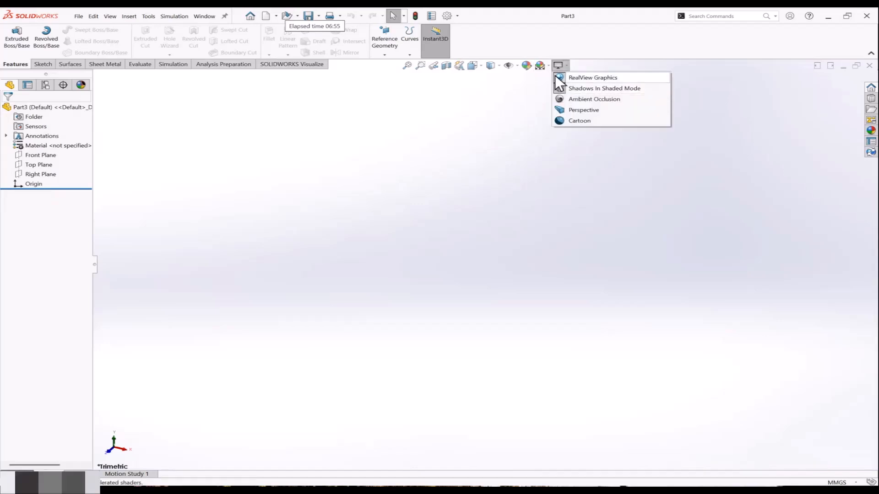
left_click(548, 67)
left_click(554, 84)
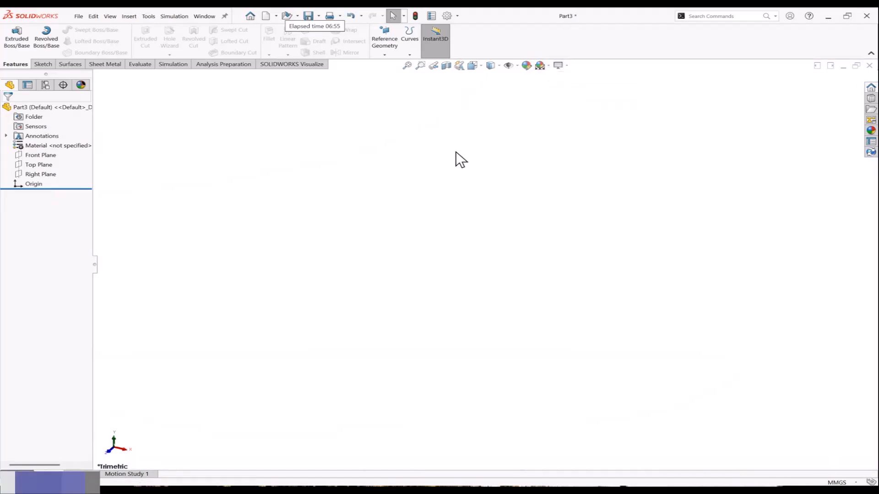
Sketch a closed stepped line profile on the Front Plane from the origin, with a body about 28 mm wide and a side tab about 16.5 mm long.
left_click(41, 155)
left_click(91, 148)
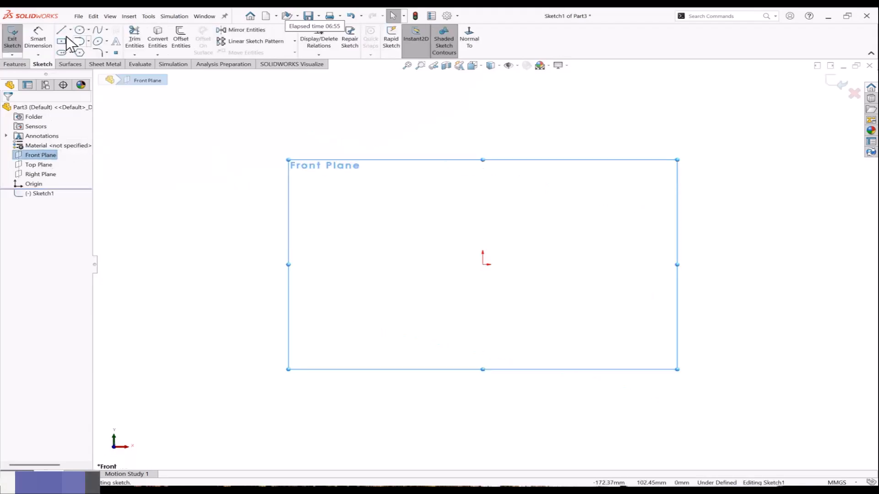
key("l")
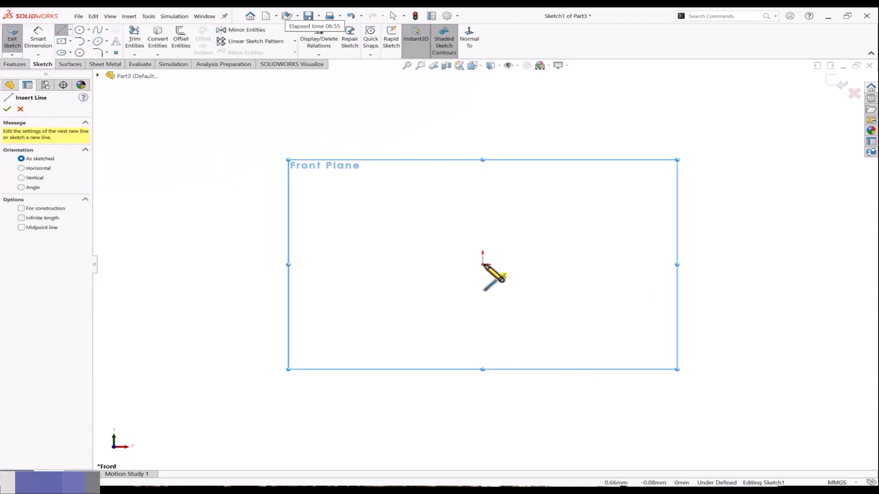
left_click(483, 264)
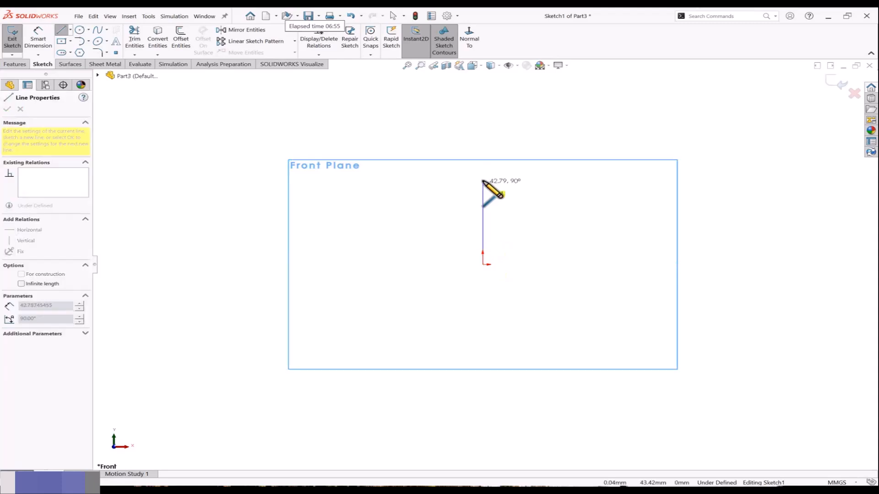
left_click(483, 178)
left_click(543, 178)
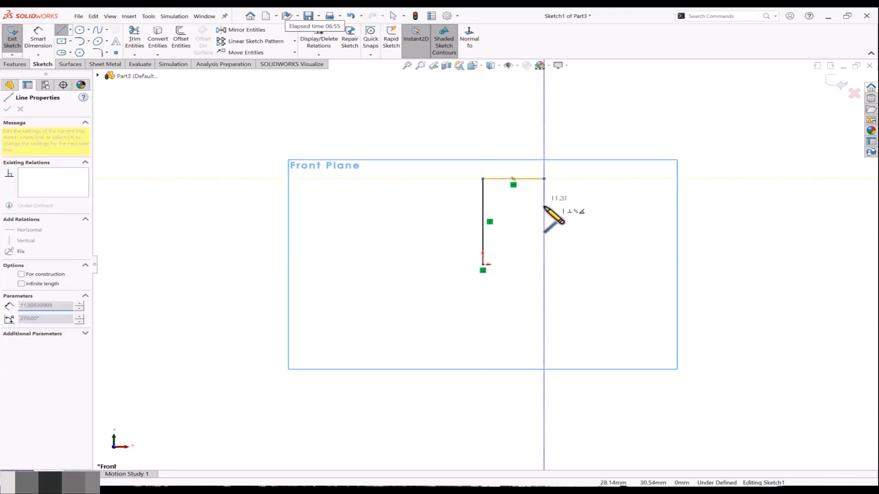
left_click(544, 208)
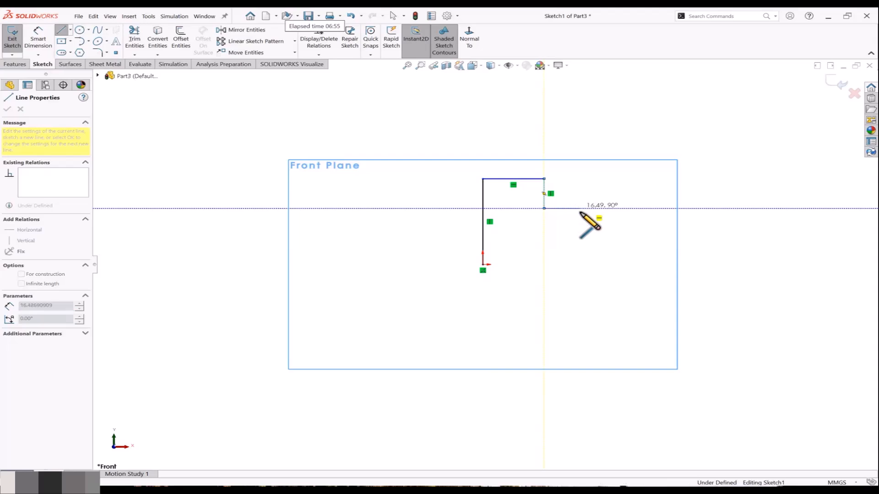
left_click(580, 208)
left_click(580, 240)
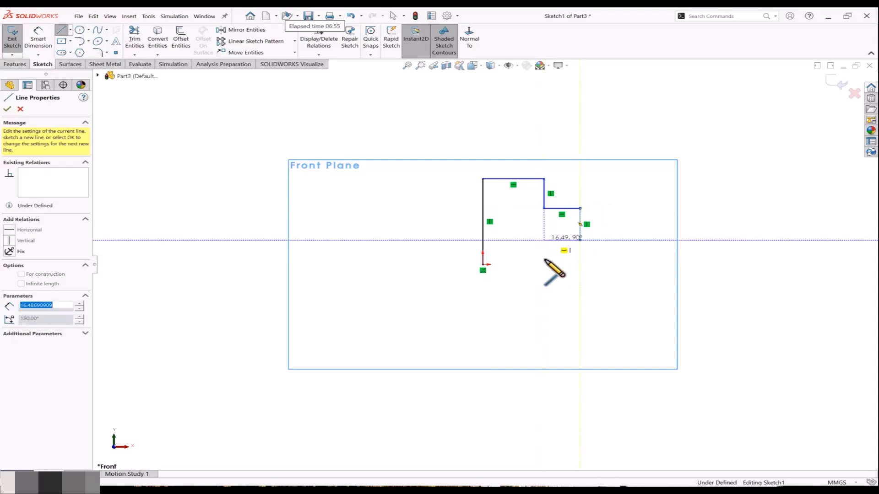
left_click(544, 240)
left_click(544, 264)
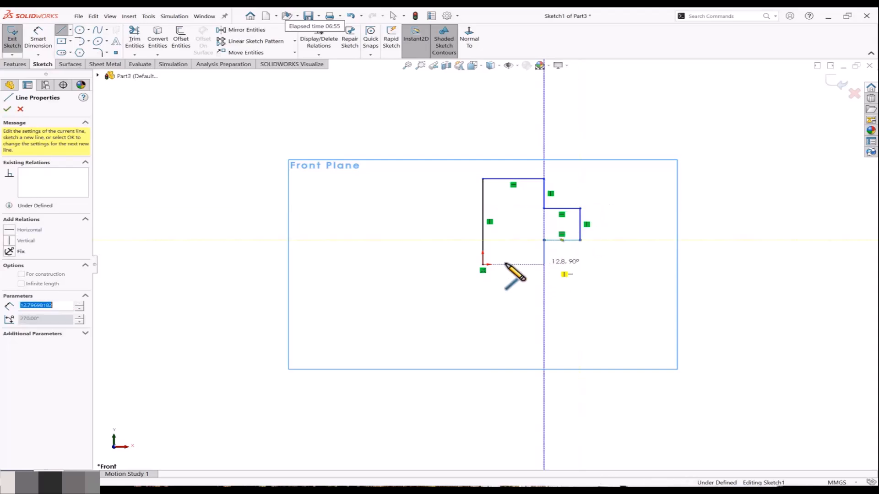
left_click(483, 265)
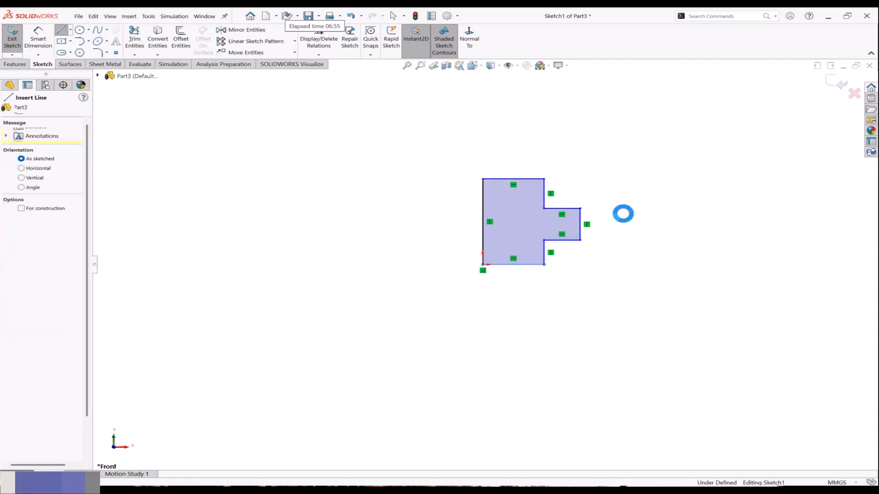
key("Escape")
Dimension the top edge of the profile's body to 25 mm and its left vertical edge to 40 mm.
scroll(630, 207, "down", 1)
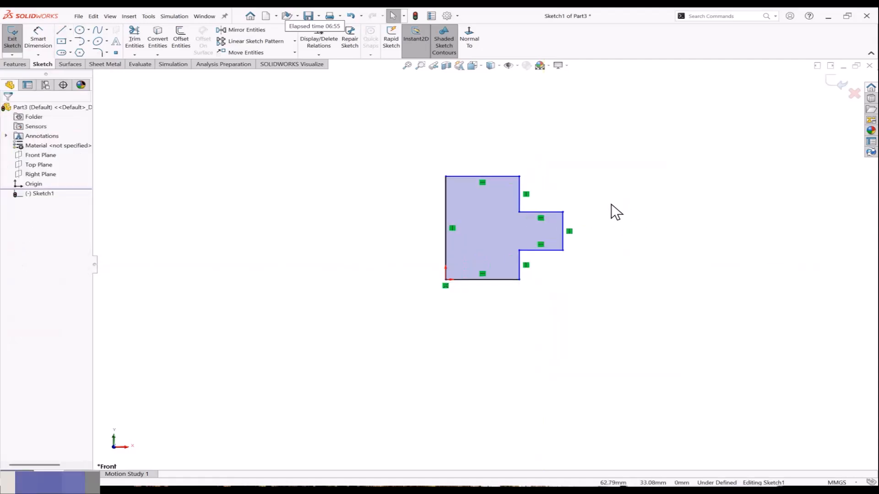
right_click_drag(610, 204, 609, 182)
left_click(507, 178)
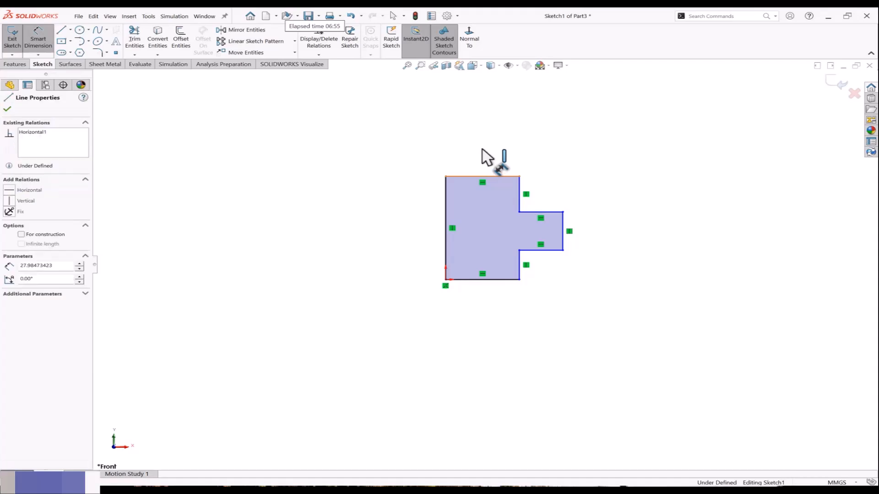
left_click(482, 149)
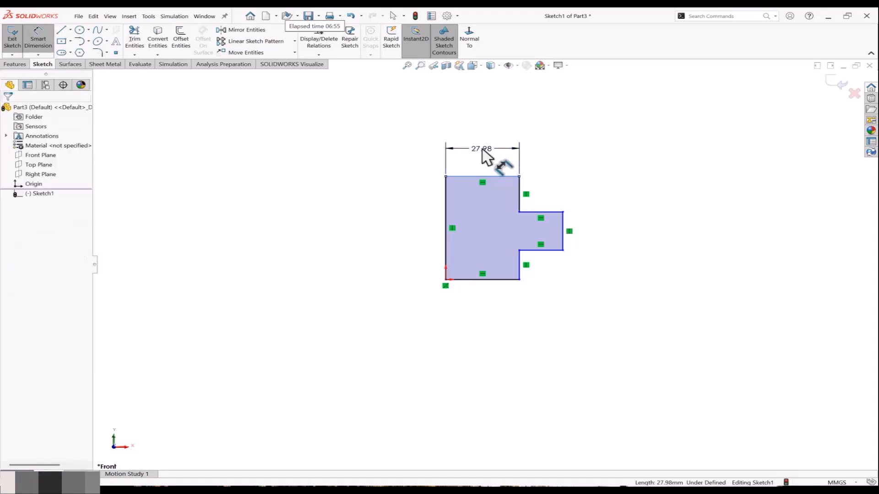
type("25")
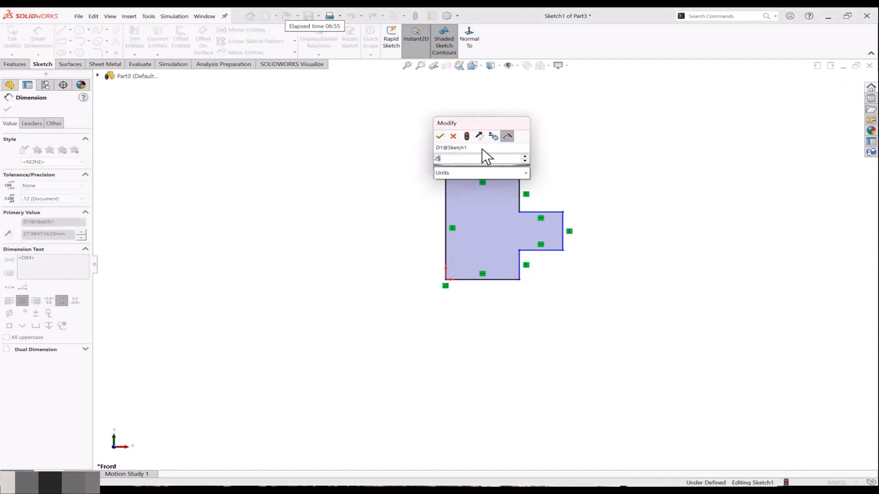
key("Return")
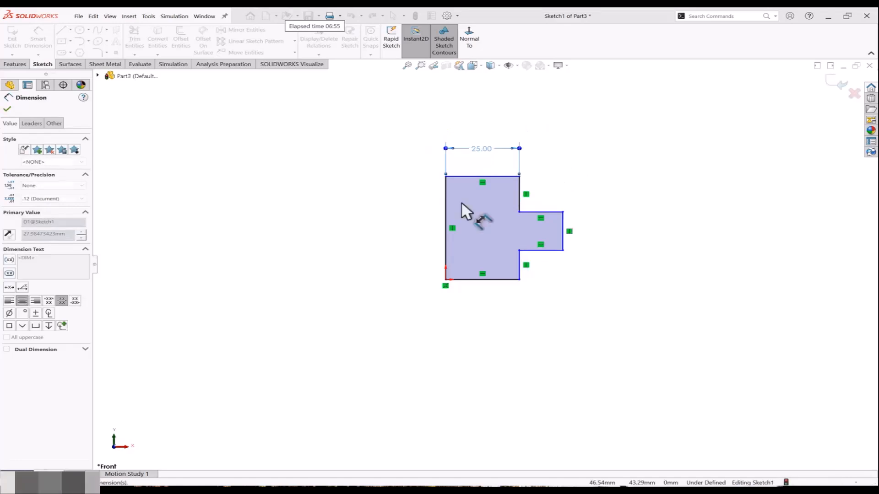
left_click(446, 199)
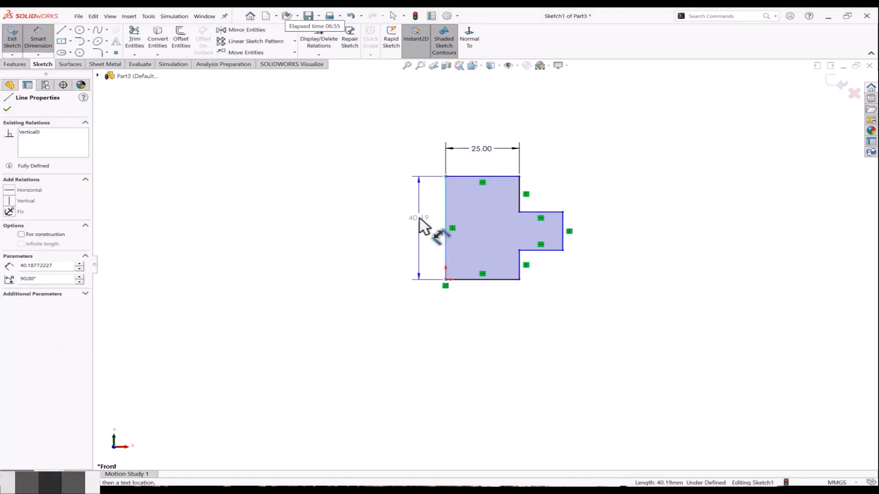
left_click(419, 218)
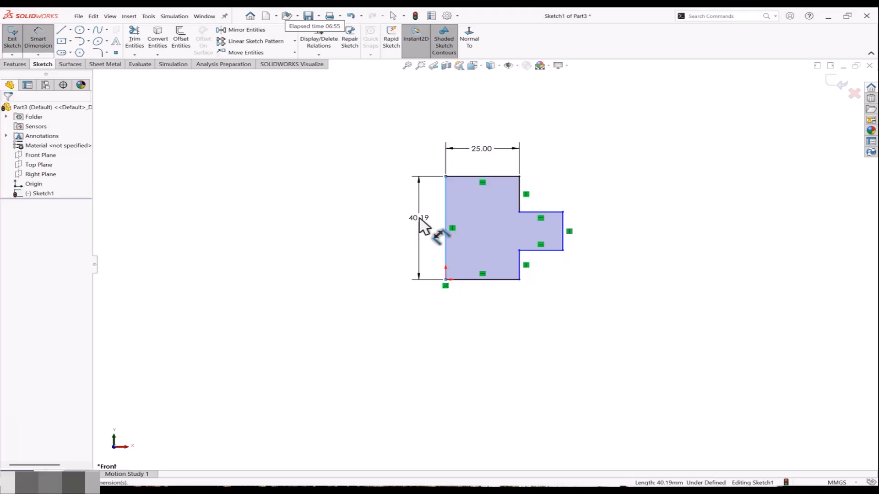
type("40")
key("Return")
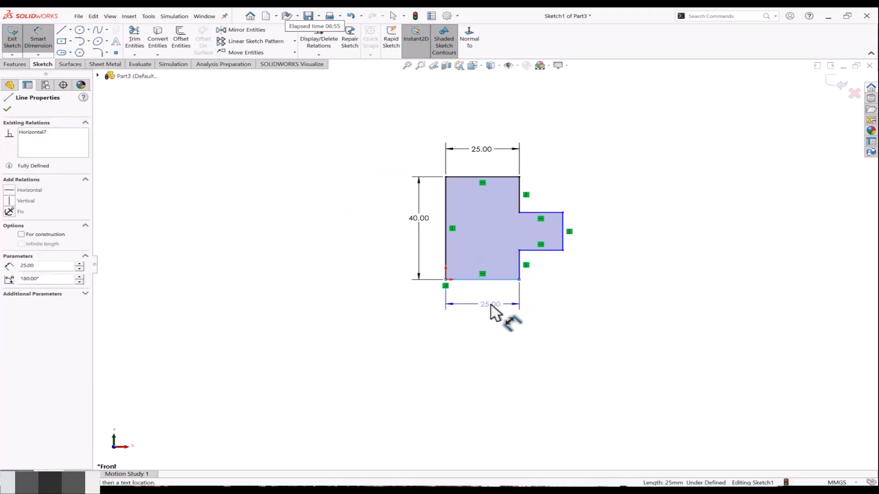
Dimension the bottom edge of the profile's body at 25 mm and leave the dimension command.
left_click(490, 304)
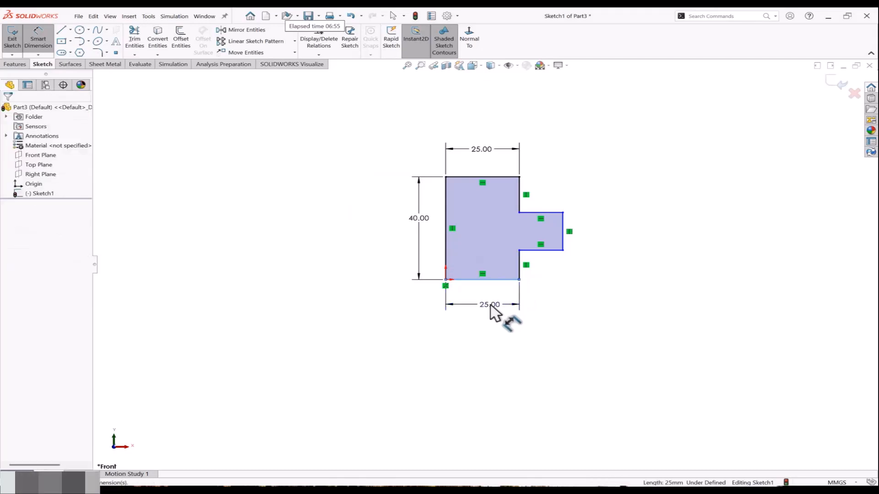
key("Return")
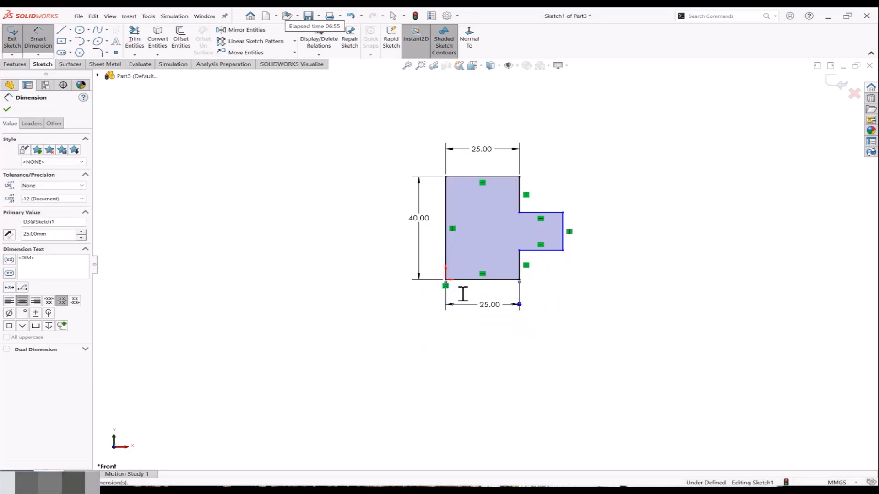
key("Escape")
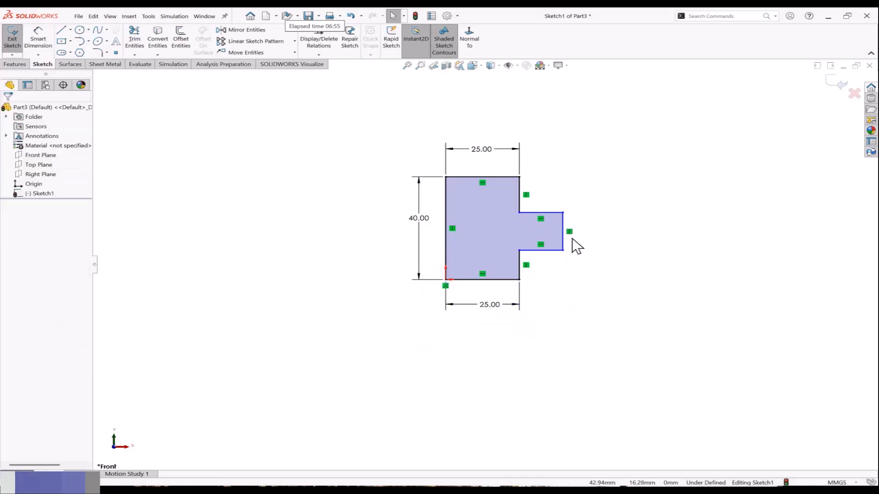
Dimension the side tab's vertical end edge to 15 mm and its lower horizontal edge to 15 mm.
key("Return")
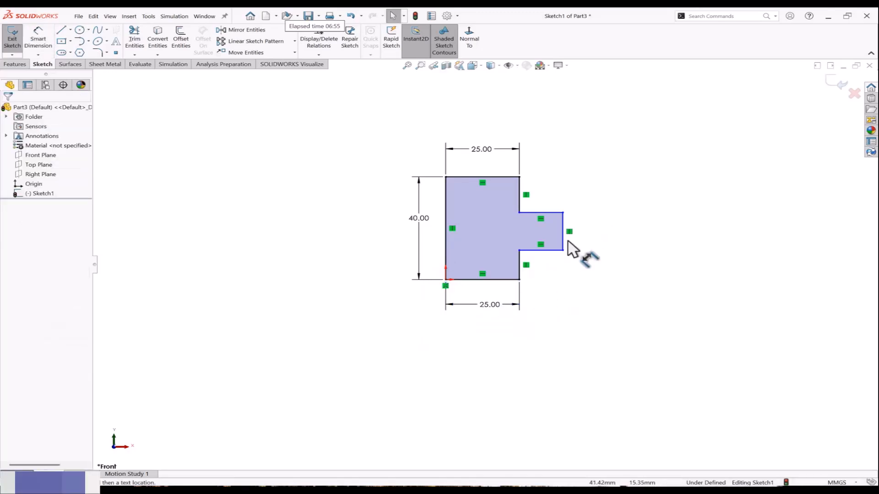
left_click(563, 238)
left_click(603, 228)
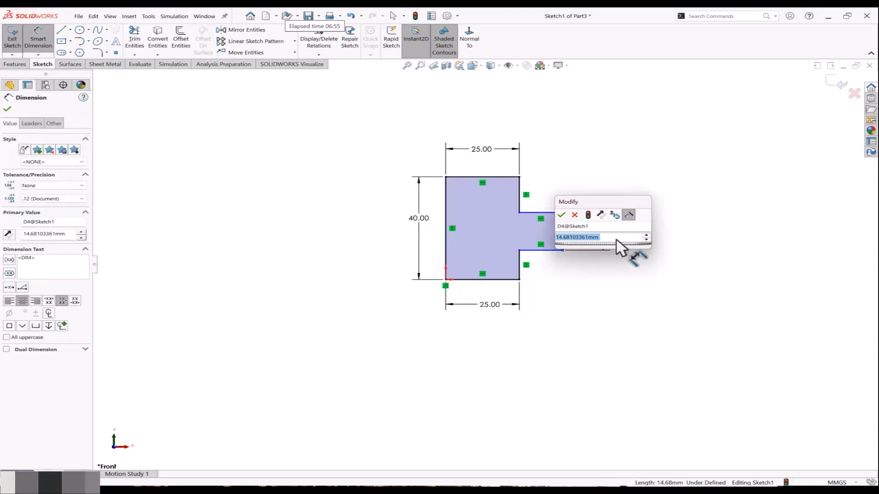
type("15")
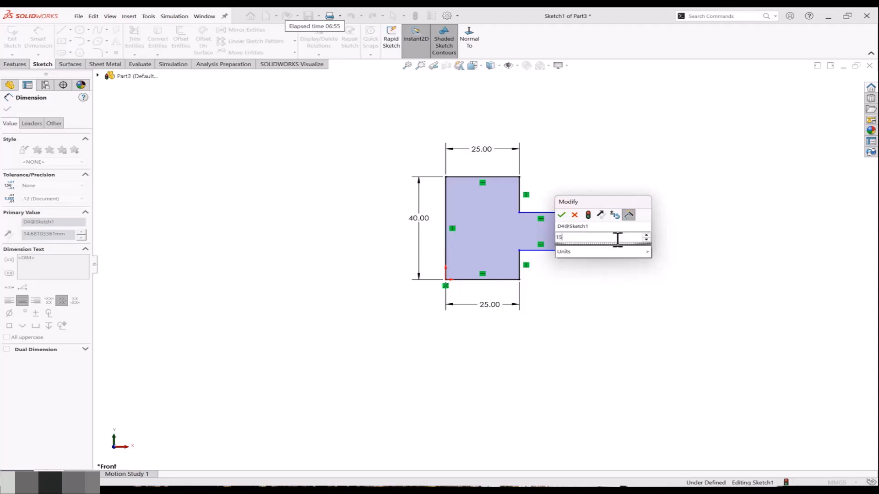
key("Return")
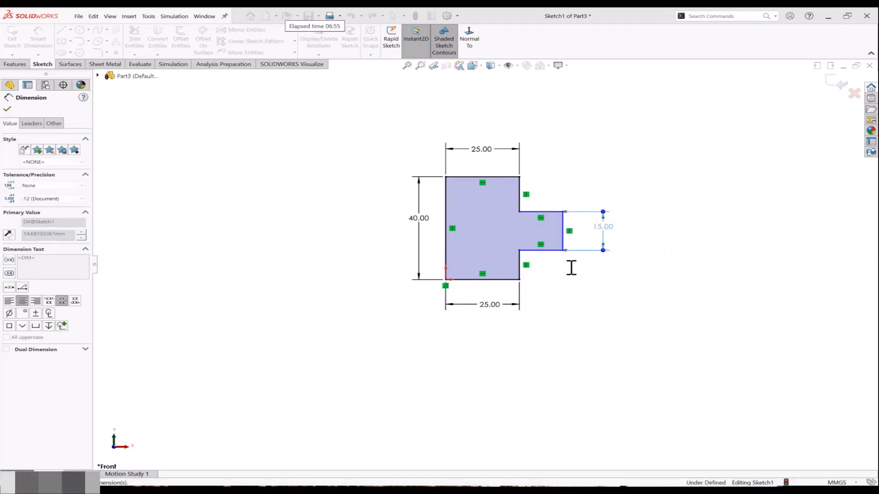
left_click(548, 265)
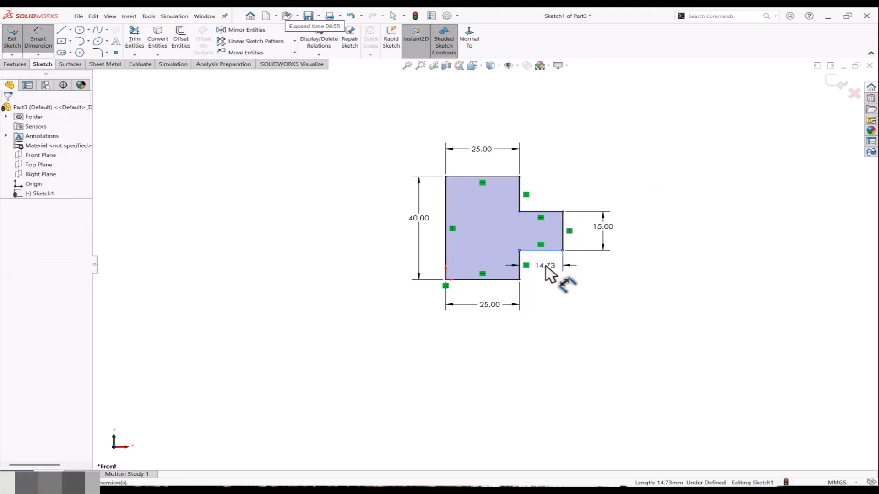
left_click(545, 266)
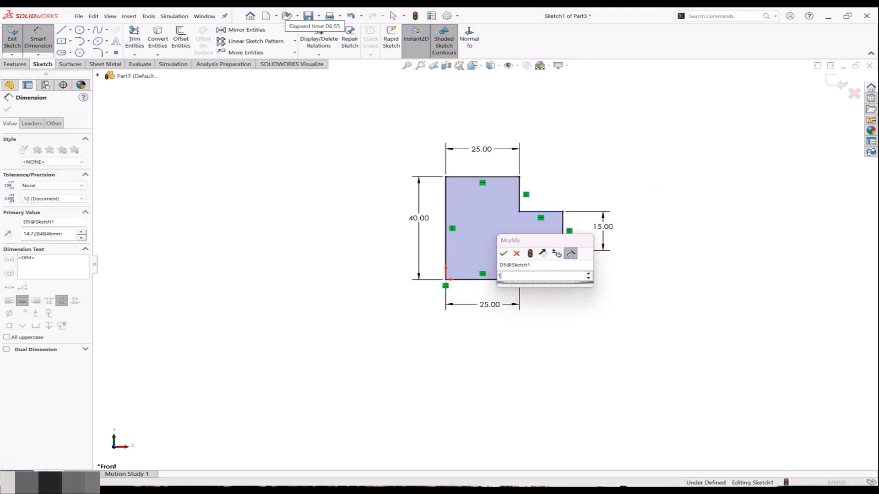
type("15")
key("Return")
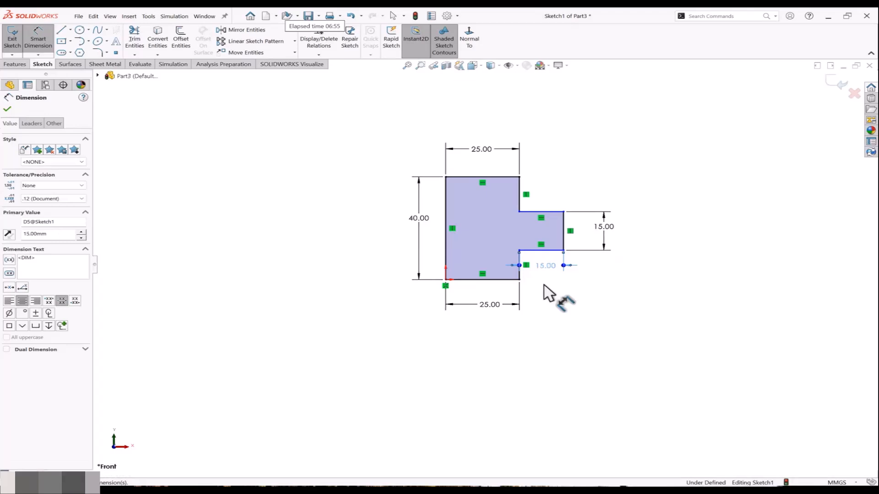
key("Escape")
key("Escape")
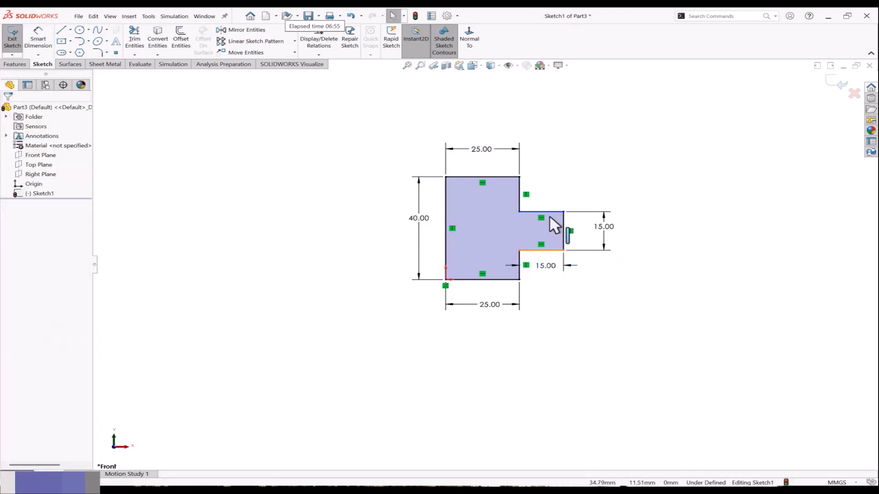
Add an Equal relation between the tab's upper and lower edges and delete the 25 mm dimension above the body.
left_click(551, 211)
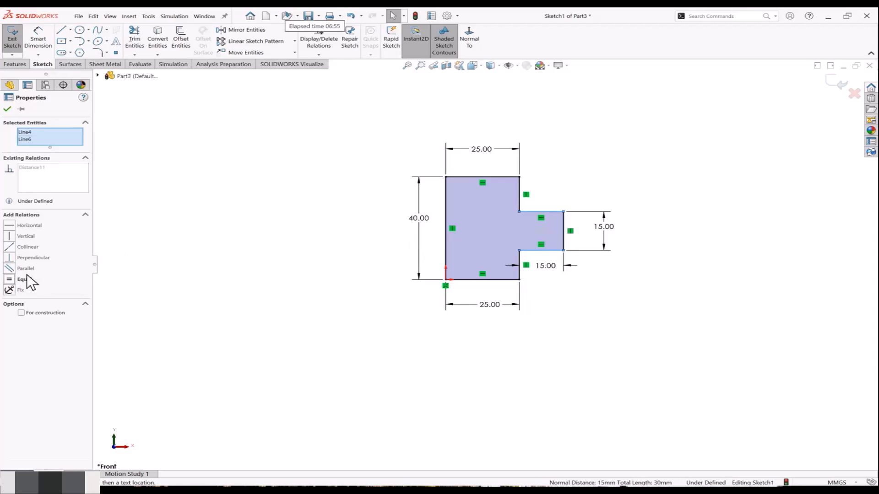
left_click(22, 279)
left_click(229, 277)
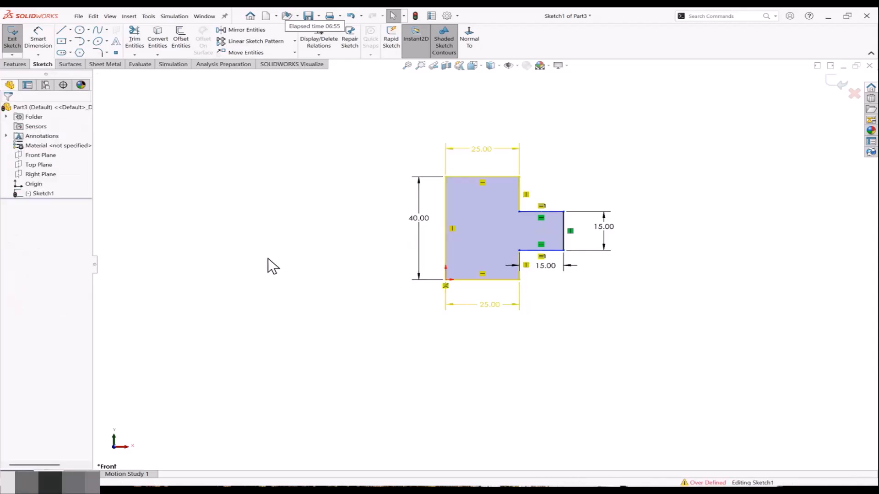
left_click(481, 160)
key("Delete")
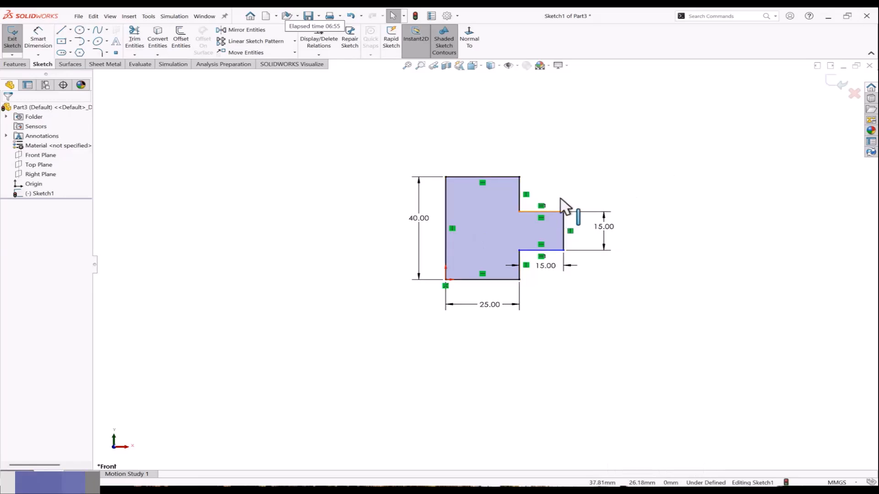
Test the side tab's freedom of movement by shifting its upper edge upward, and undo the shift.
left_click_drag(560, 198, 559, 187)
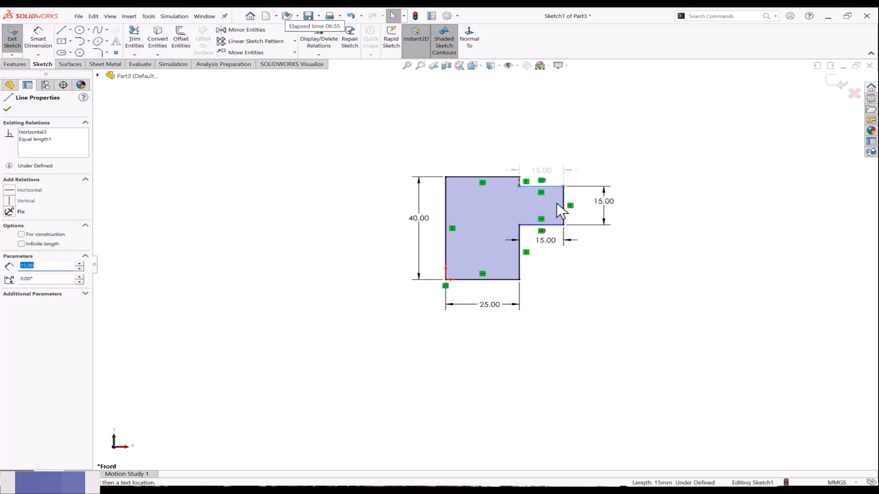
left_click(589, 276)
key("ctrl+z")
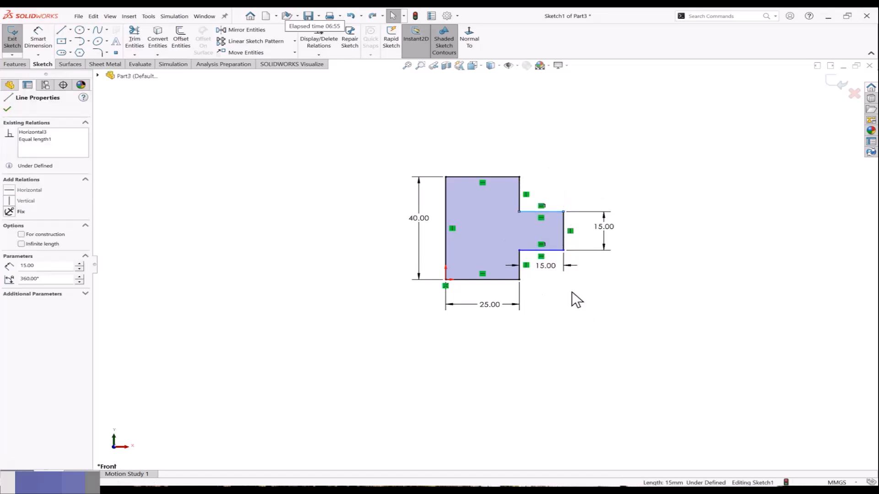
Dimension the vertical distance from the body's lower corner to the tab's lower outer corner at 11.45 mm and exit the sketch.
key("d")
left_click(520, 280)
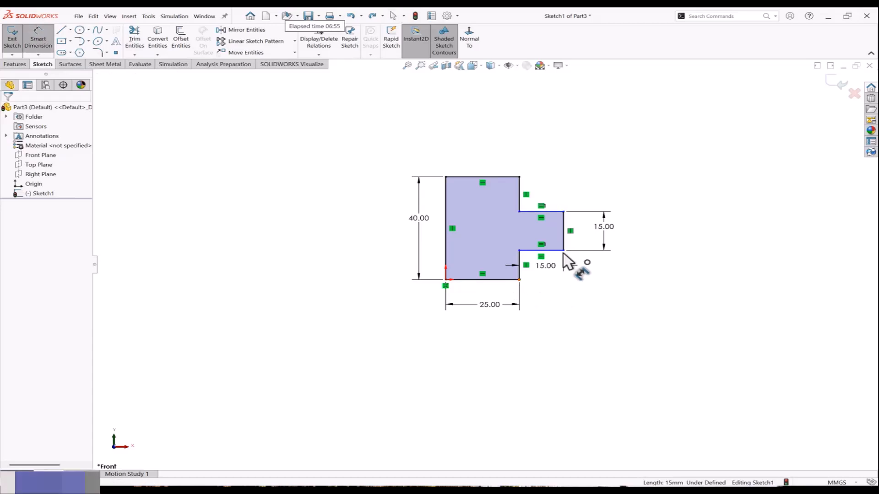
left_click(563, 250)
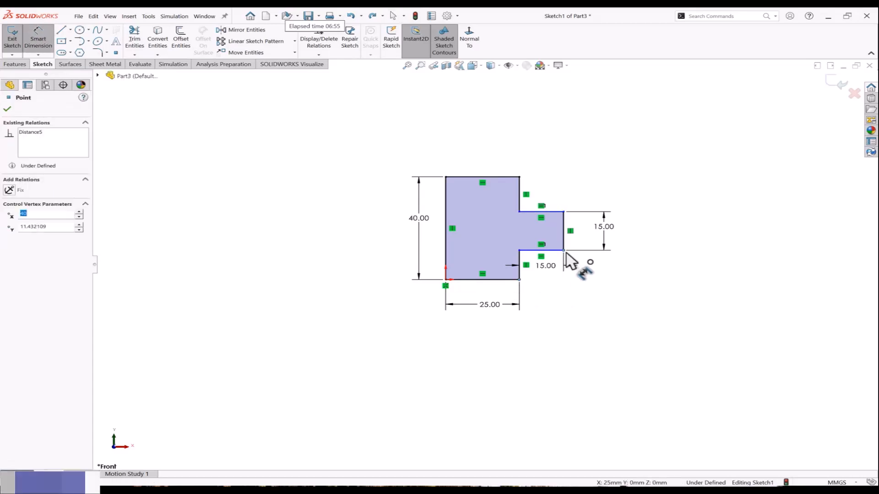
left_click(651, 277)
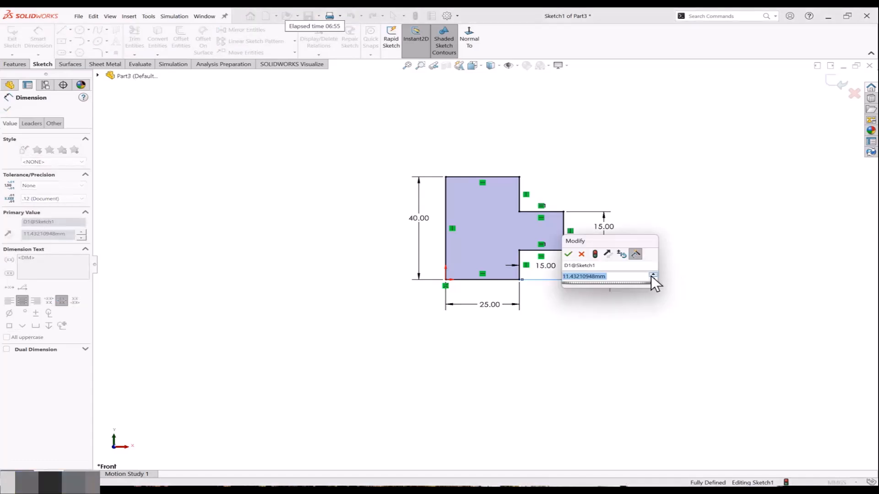
type("11.45")
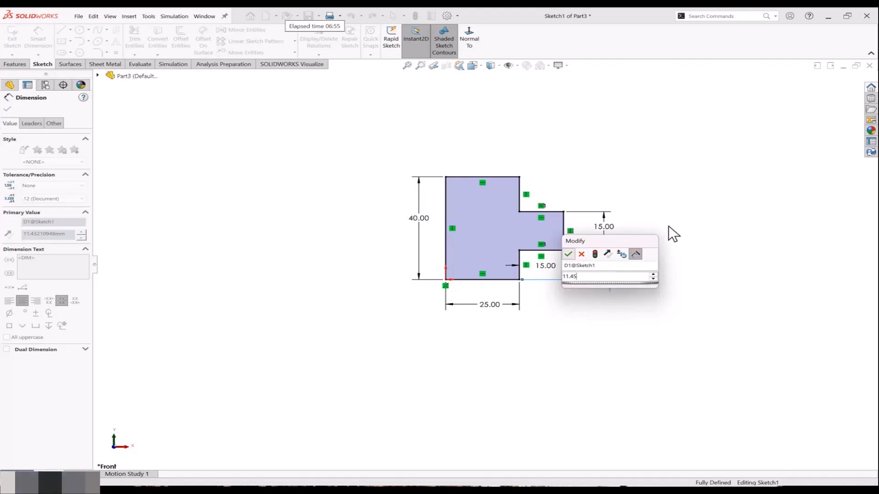
key("Return")
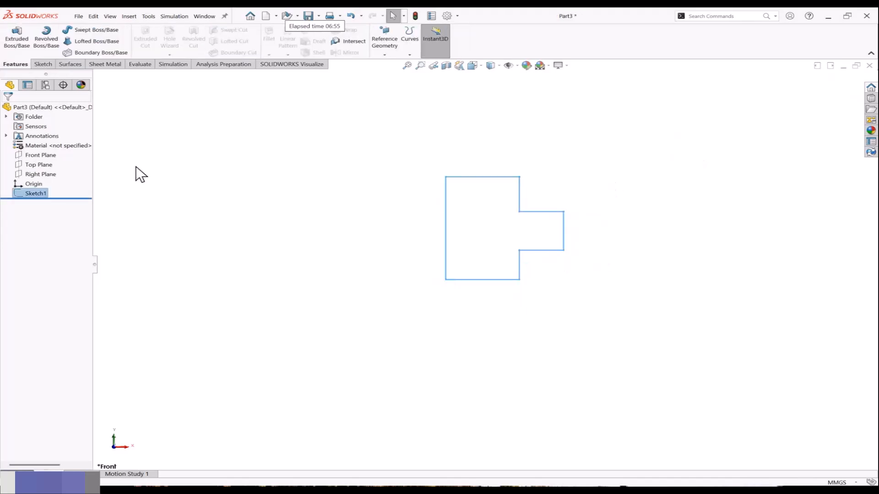
Start a Boss-Extrude of the stepped profile with a Blind end condition and a 30 mm depth in Direction 1.
left_click(16, 36)
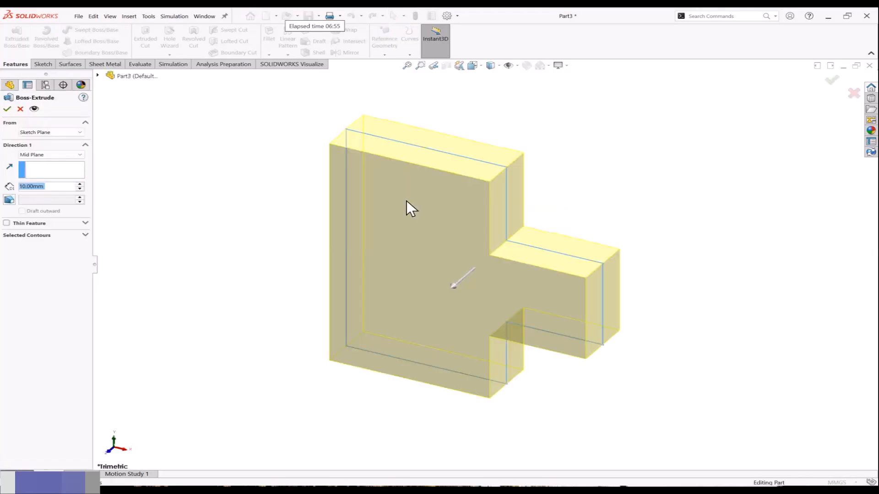
left_click(45, 155)
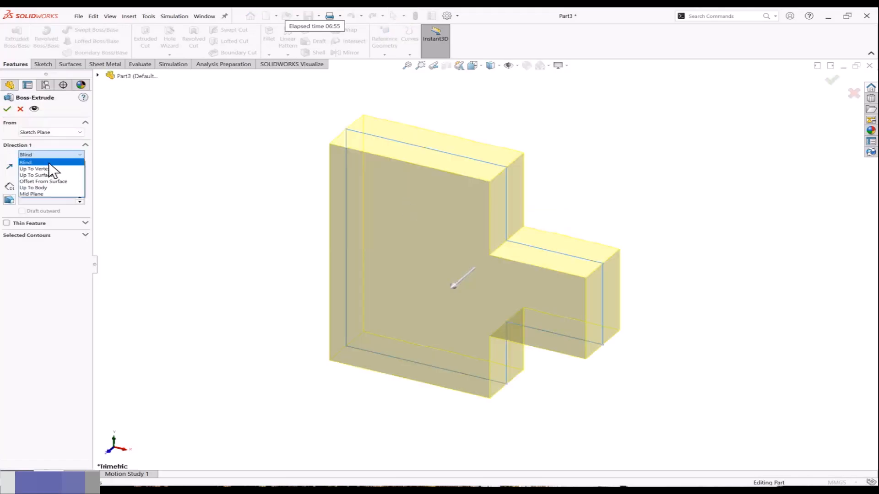
left_click(49, 162)
middle_click_drag(326, 222, 378, 266)
left_click_drag(432, 281, 370, 303)
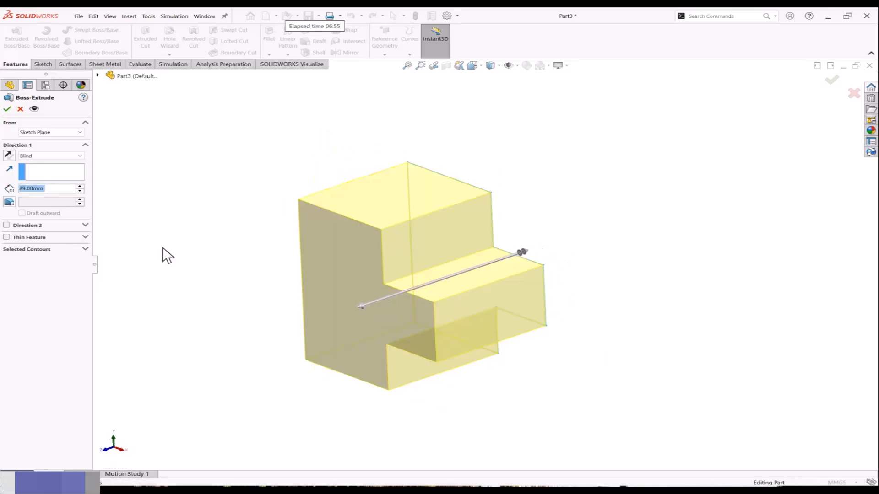
type("30")
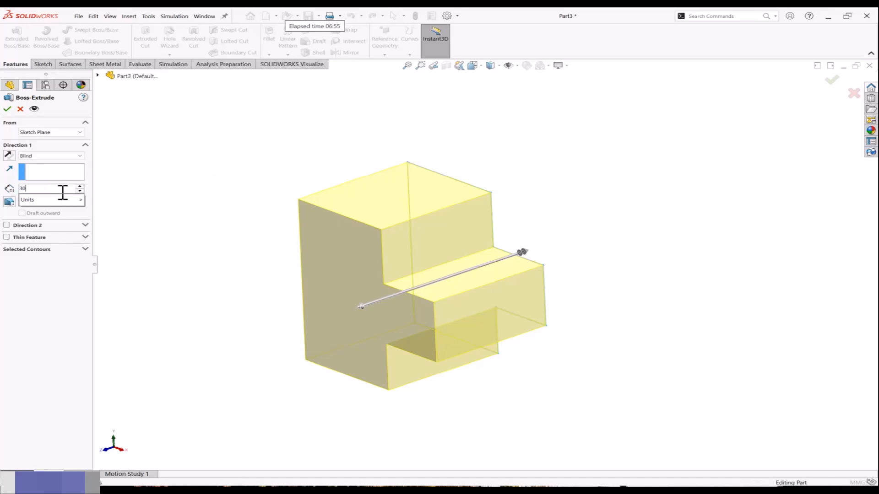
key("Return")
Enable Direction 2 of the extrusion as Blind with a depth of 20 mm.
middle_click_drag(176, 232, 387, 310)
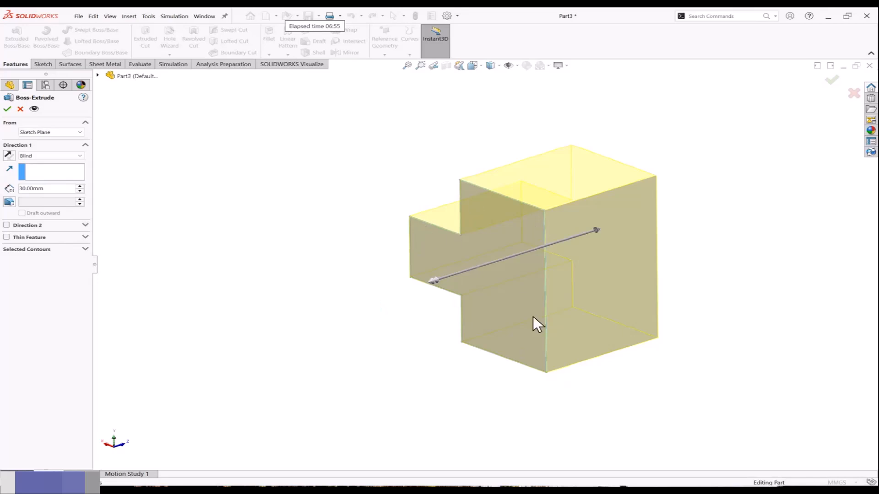
middle_click_drag(533, 316, 613, 261)
scroll(592, 274, "up", 3)
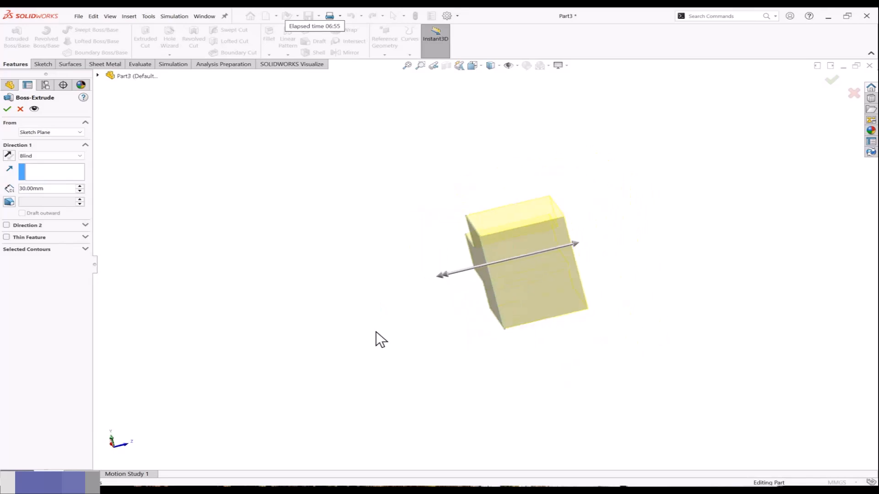
middle_click_drag(376, 331, 422, 331)
middle_click_drag(600, 282, 570, 302)
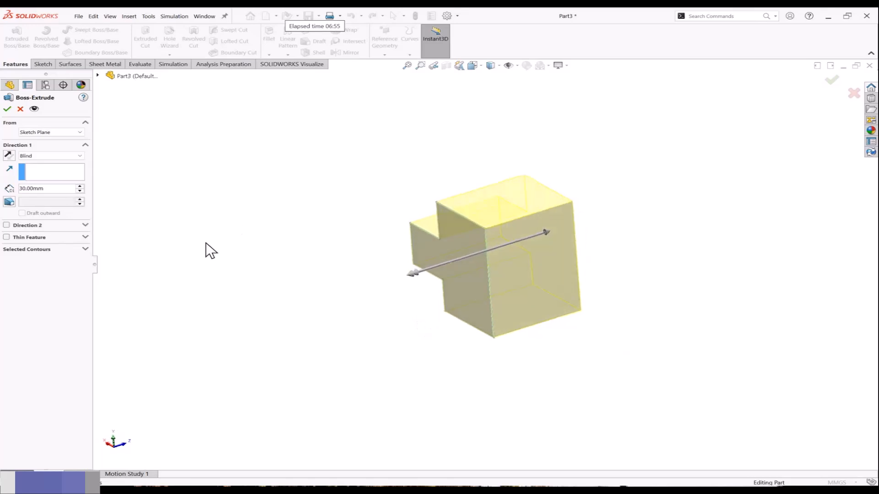
middle_click_drag(280, 294, 286, 290)
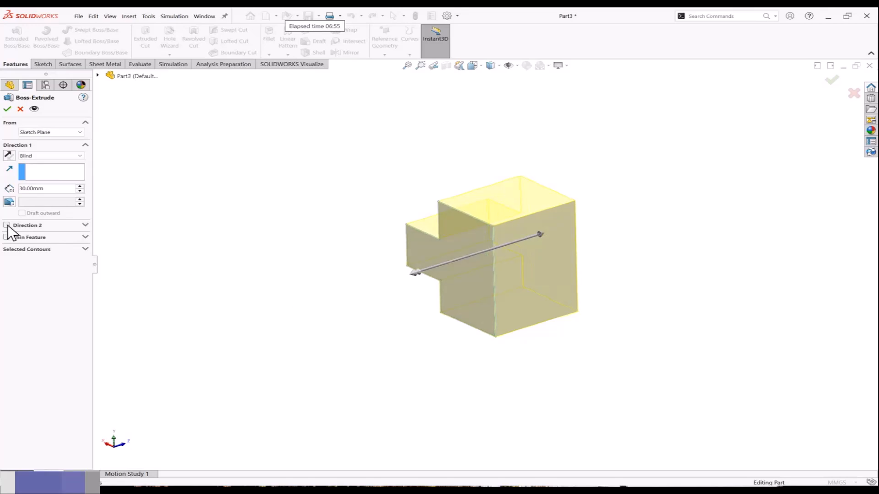
left_click(85, 225)
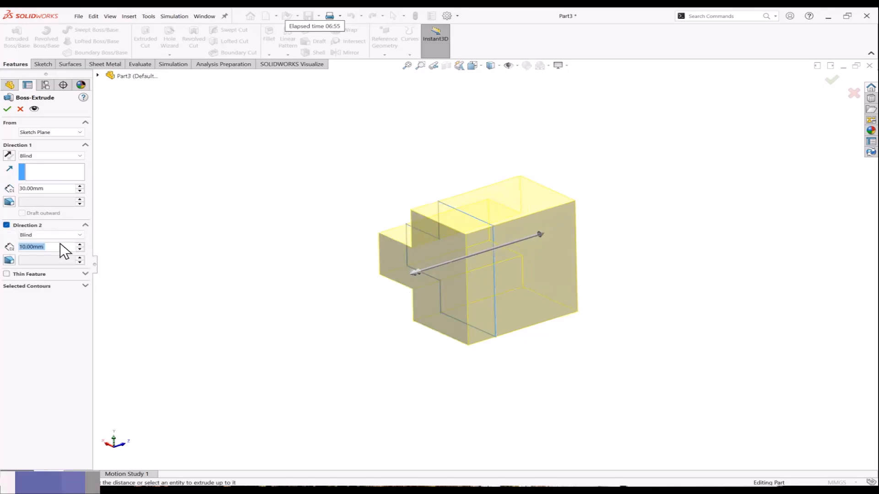
type("20")
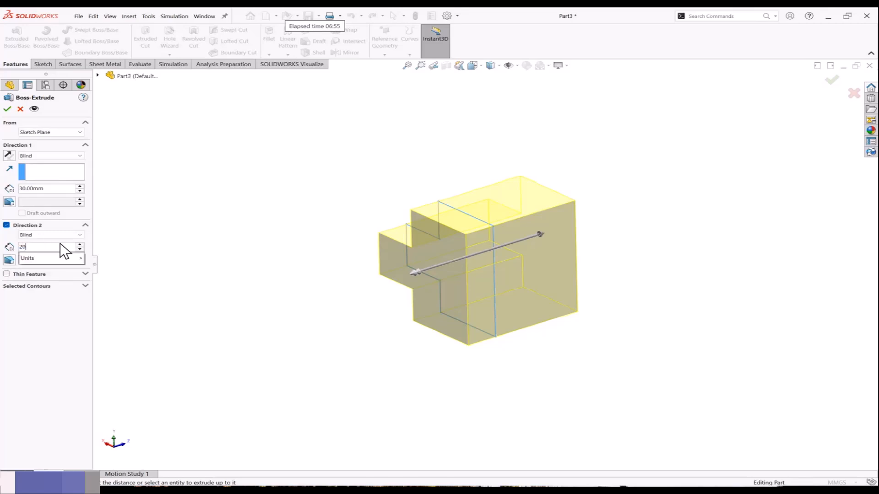
key("Return")
Turn off Direction 2 of the extrusion and set the end condition of Direction 1 to Mid Plane.
middle_click_drag(304, 297, 202, 271)
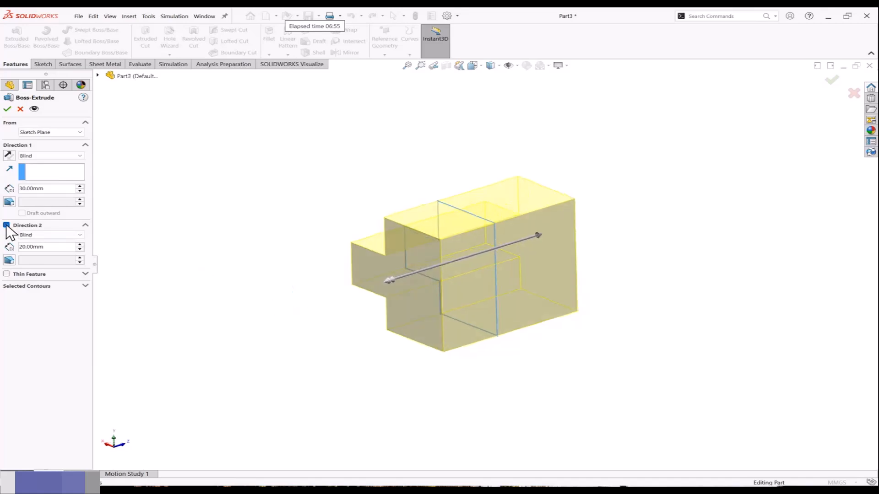
left_click(6, 225)
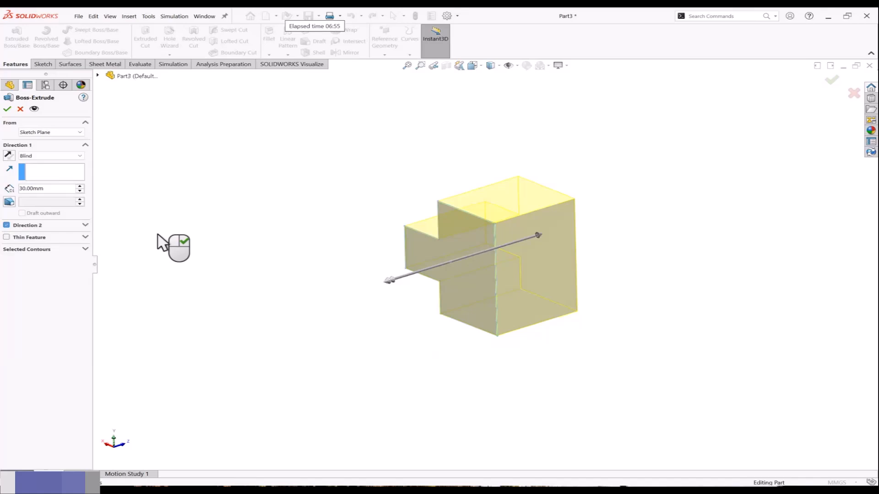
left_click(70, 156)
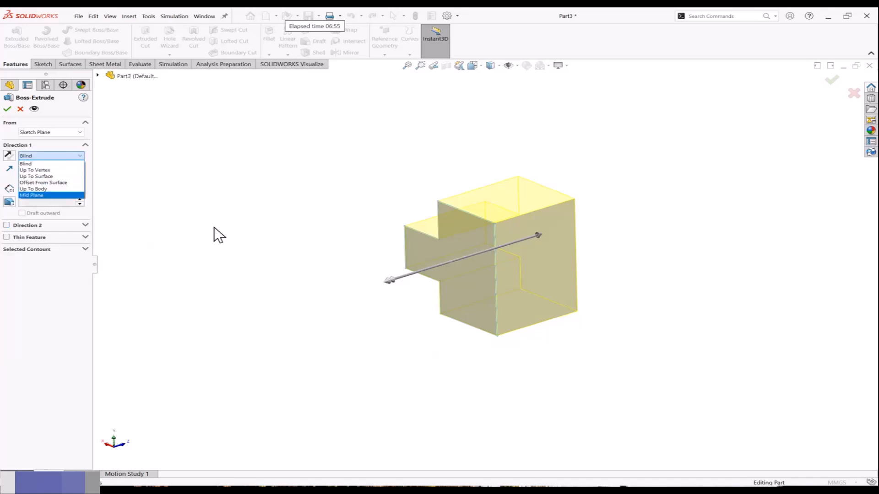
left_click(39, 195)
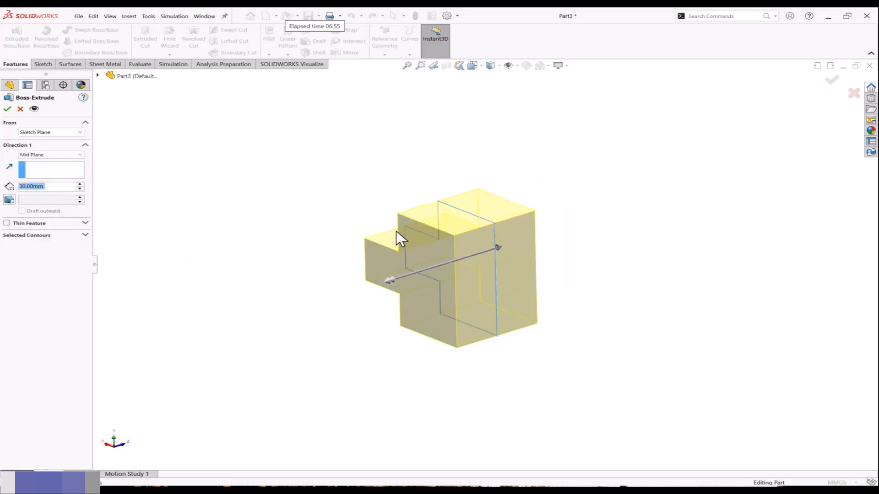
Extrude the stepped profile 30 mm using the Mid Plane end condition.
middle_click_drag(396, 231, 426, 270)
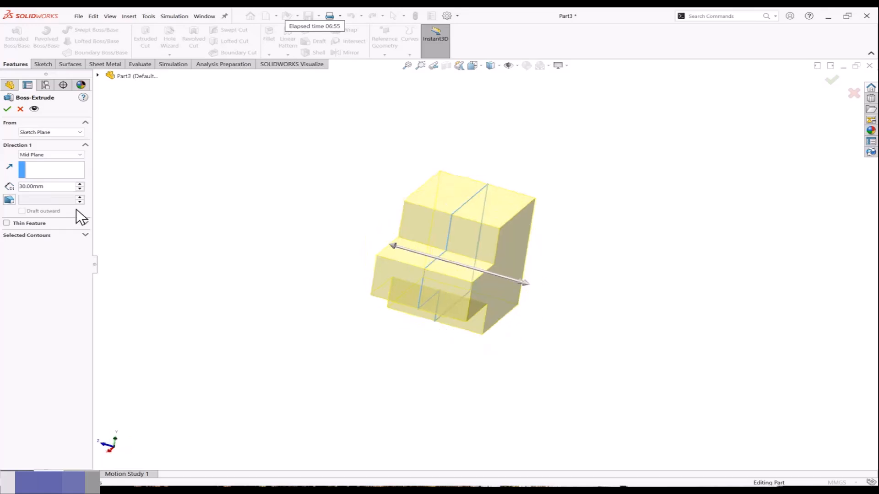
middle_click_drag(288, 230, 307, 222)
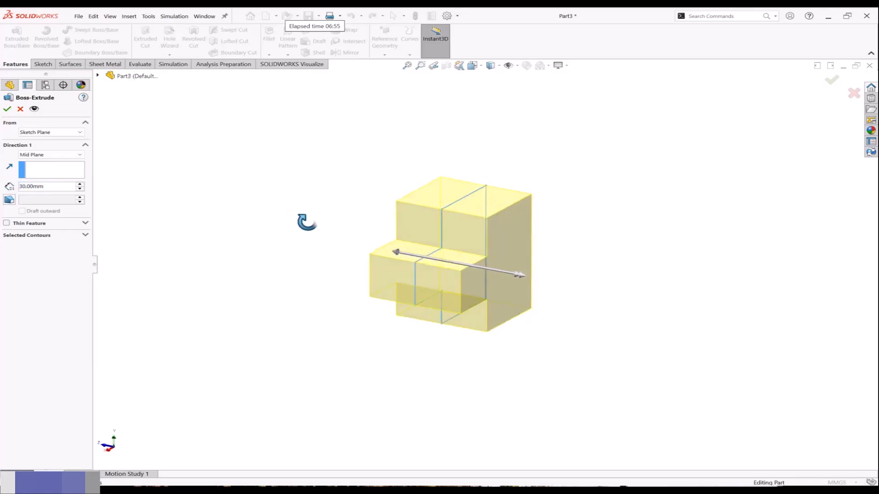
left_click(7, 109)
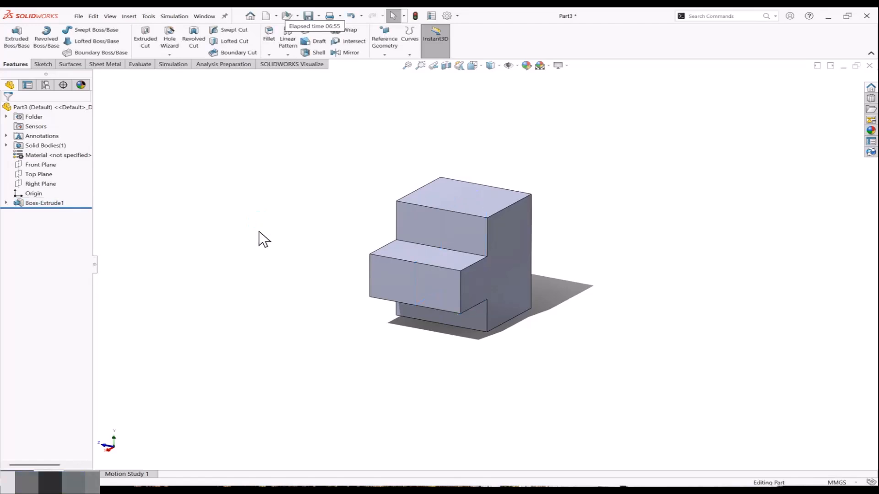
Create three parallel reference planes spaced 30 mm apart, offset outward from the stepped block's flat side face.
scroll(329, 315, "up", 5)
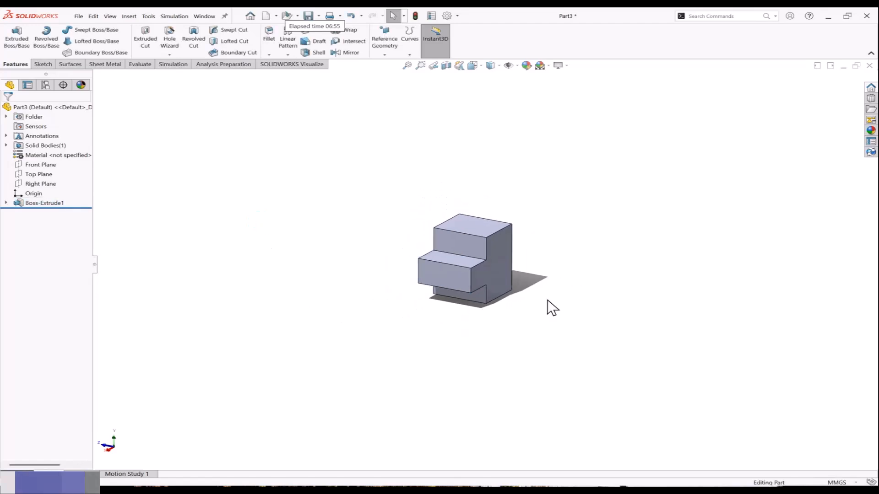
scroll(549, 304, "down", 2)
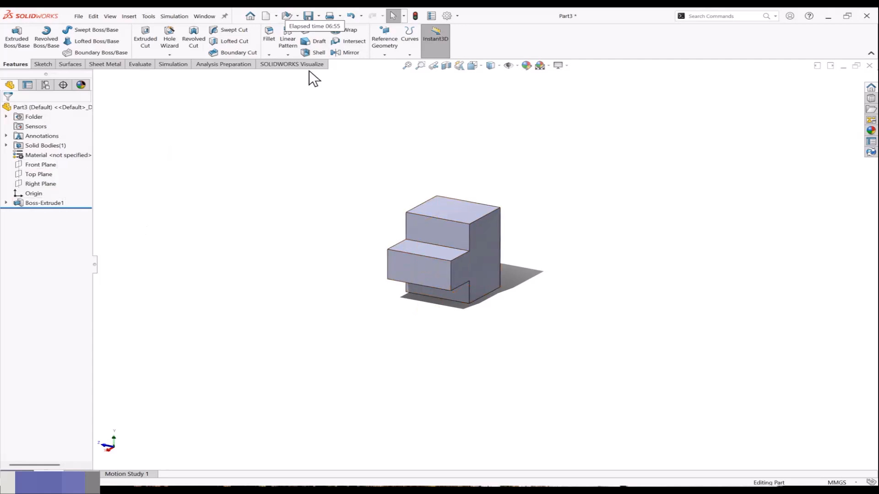
left_click(383, 54)
left_click(388, 64)
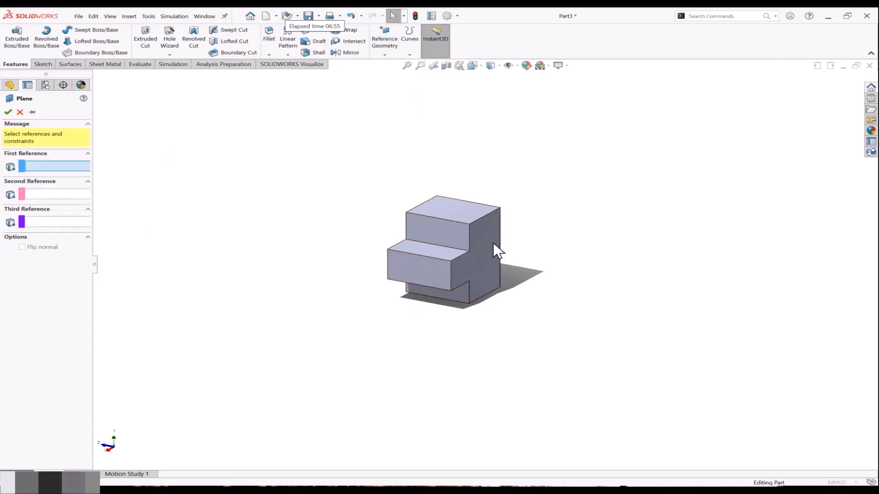
left_click(492, 238)
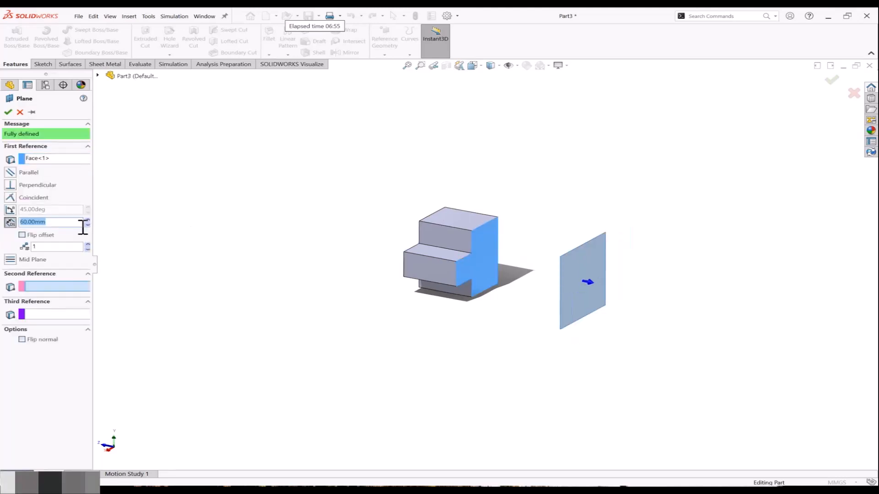
type("30")
key("Return")
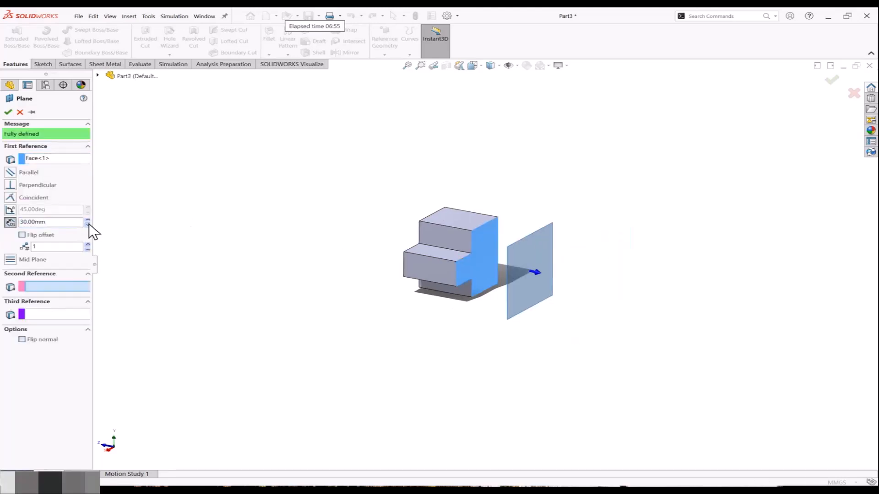
left_click(87, 245)
left_click(87, 245)
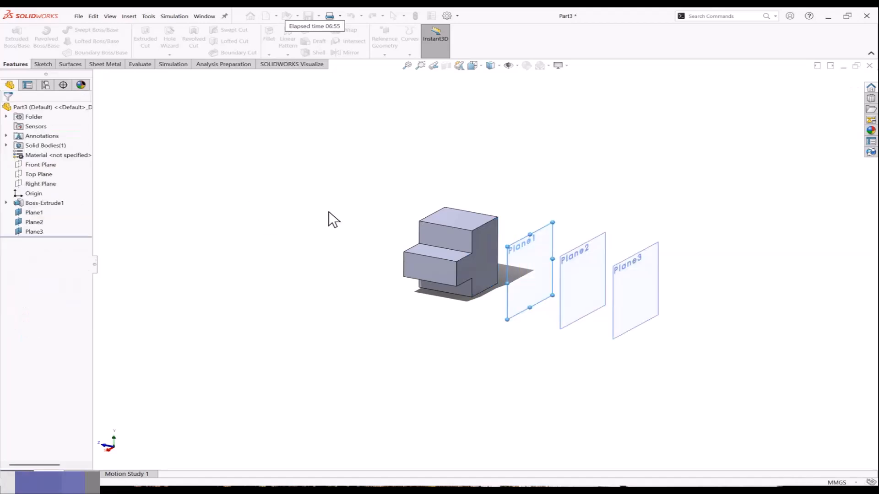
Sketch a corner rectangle about 40.5 by 40.5 mm on Plane1, with one corner at the origin.
left_click(543, 251)
left_click(578, 224)
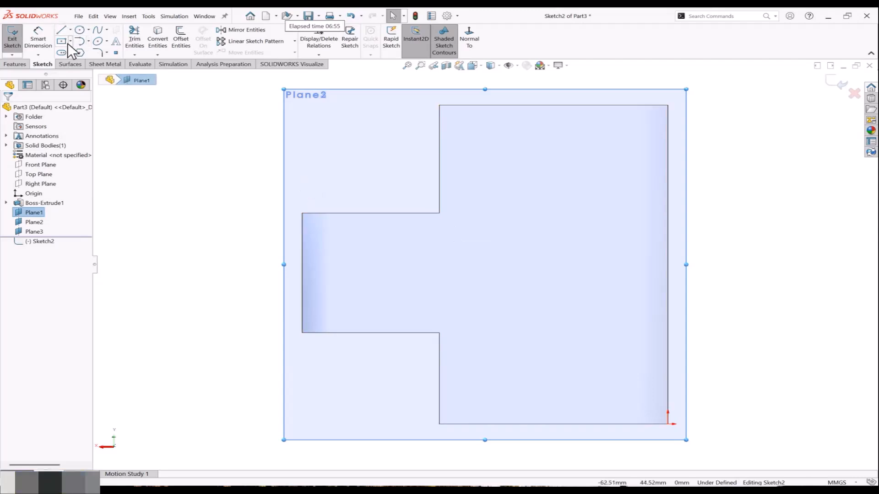
left_click(70, 42)
left_click(85, 53)
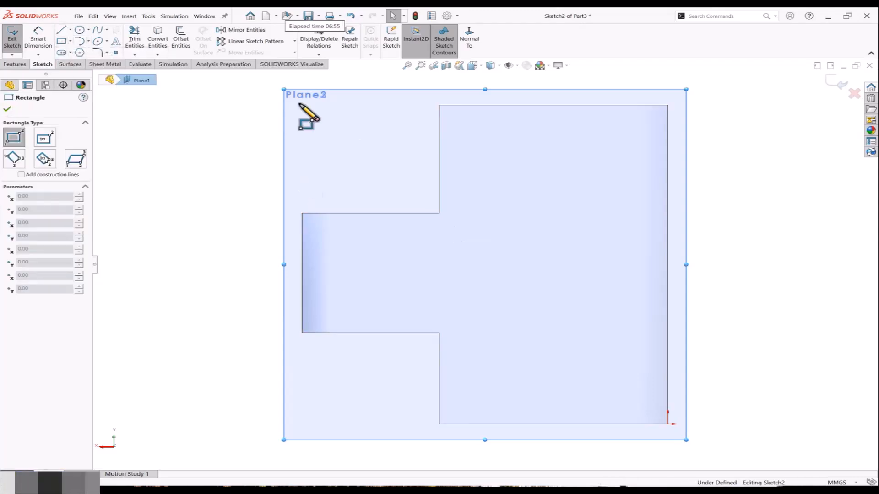
left_click(297, 101)
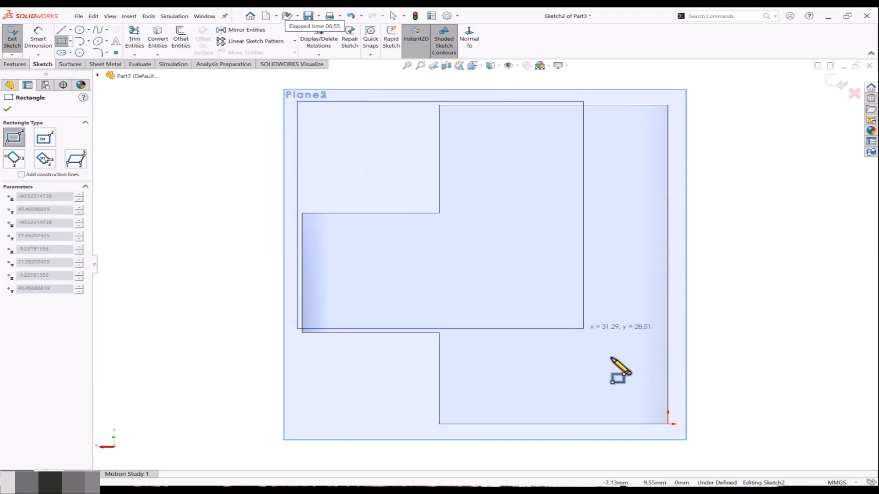
left_click(667, 423)
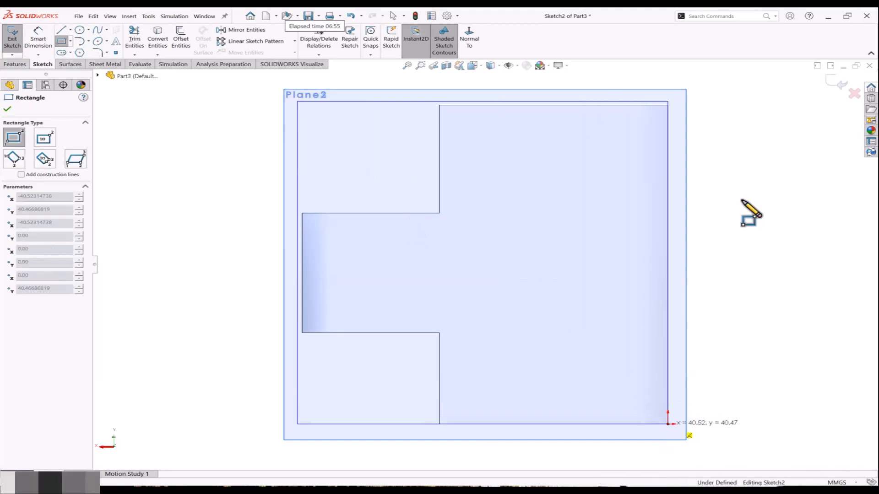
left_click(834, 80)
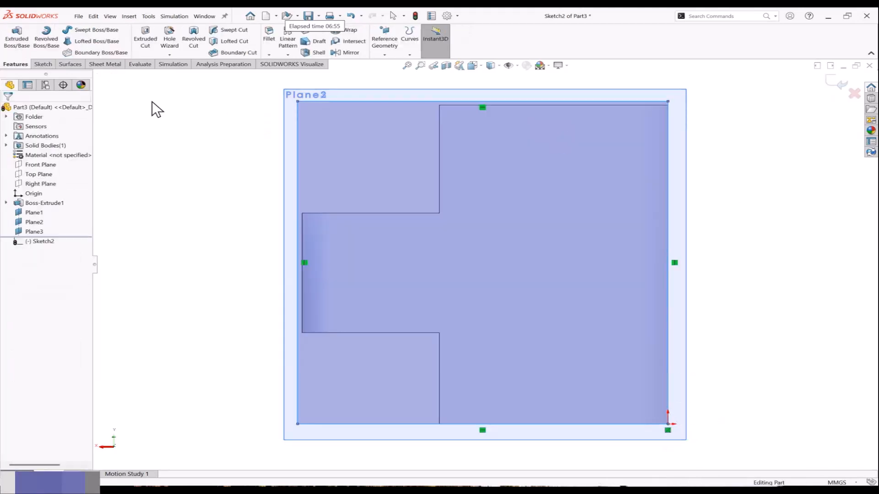
Extrude the Plane1 rectangle 11 mm using the Mid Plane end condition.
left_click(16, 37)
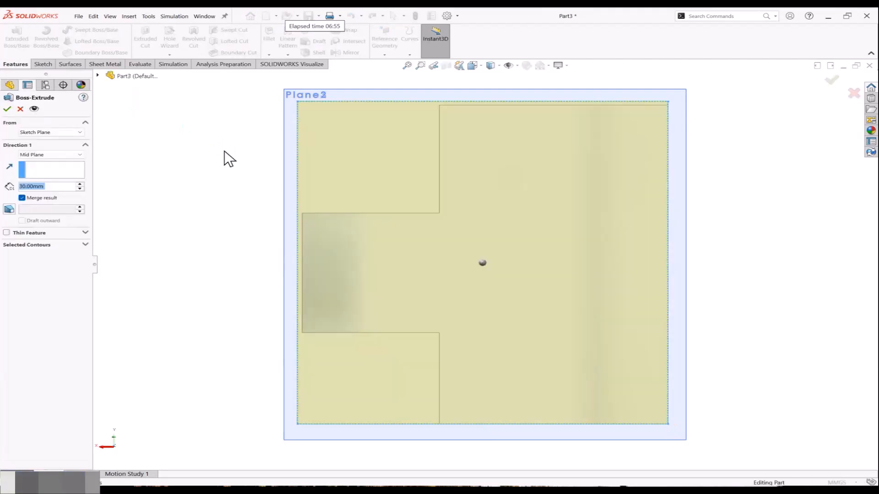
scroll(226, 151, "up", 2)
middle_click_drag(335, 180, 394, 198)
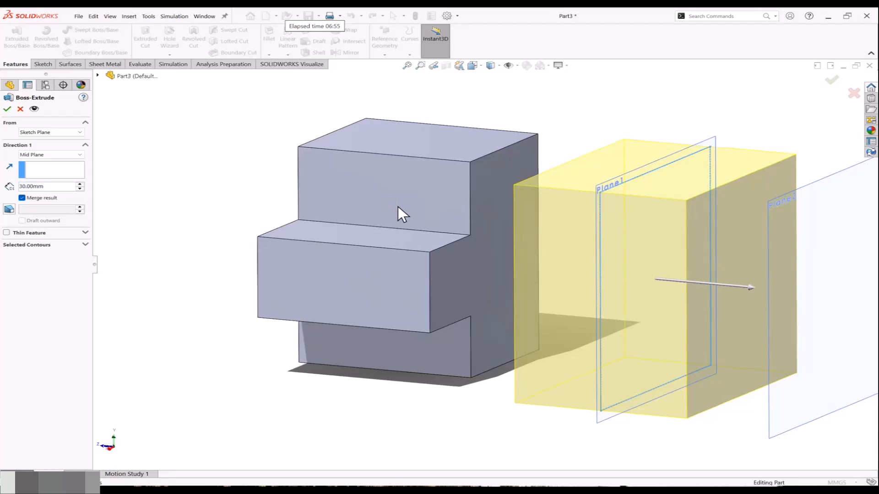
left_click_drag(751, 287, 674, 273)
scroll(586, 254, "up", 3)
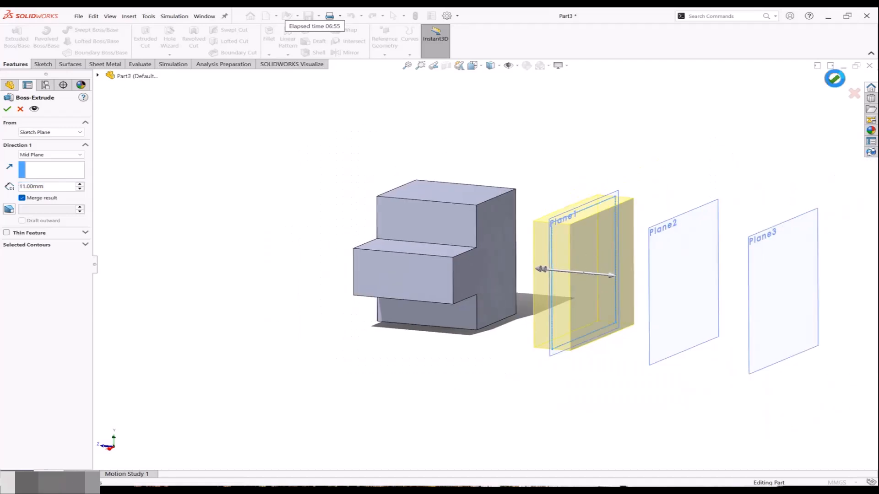
Sketch a corner rectangle about 44 by 44 mm on Plane2, around the outline of the first plate.
right_click(714, 192)
left_click(711, 213)
left_click(732, 192)
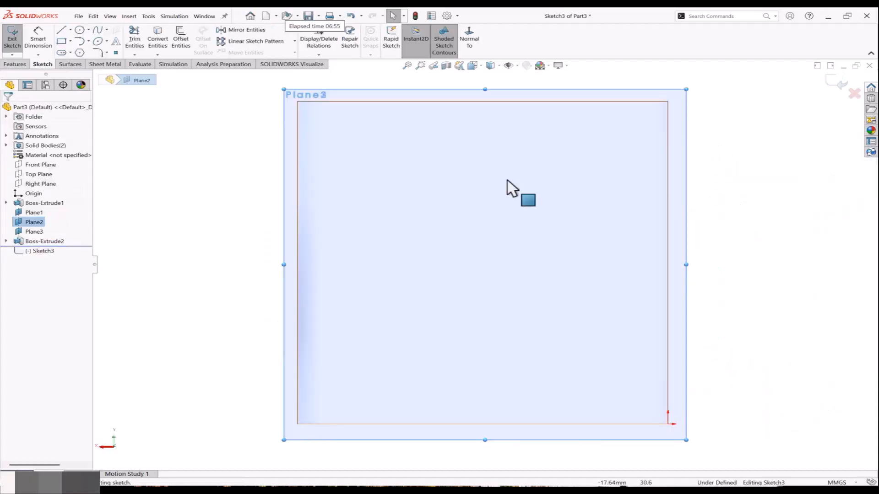
left_click(62, 42)
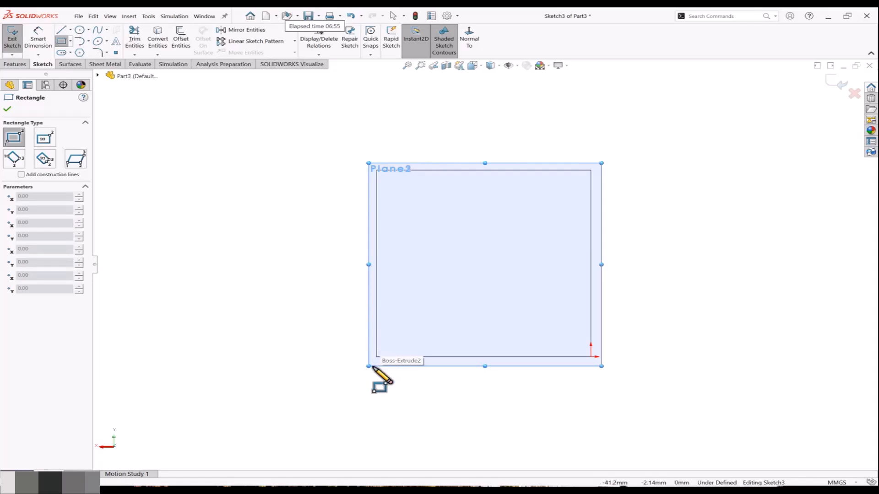
left_click_drag(376, 356, 603, 162)
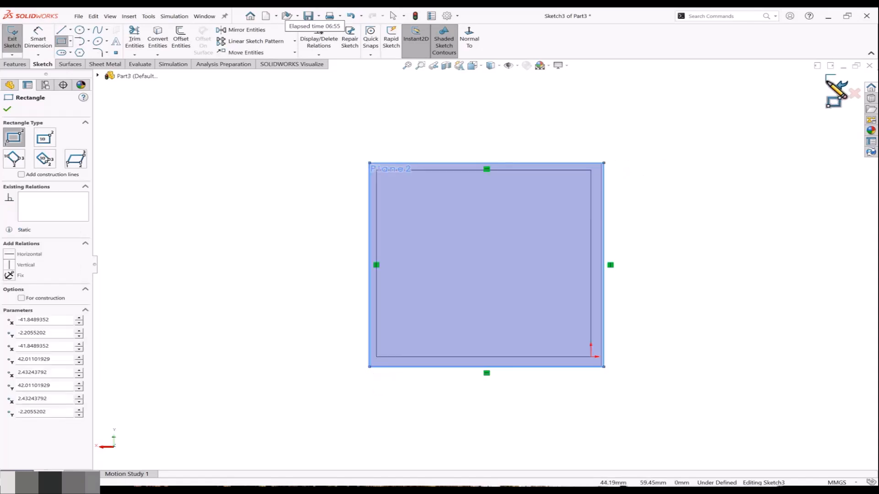
key("Escape")
Extrude the Plane2 rectangle 11 mm using the Mid Plane end condition.
left_click(15, 64)
left_click(16, 36)
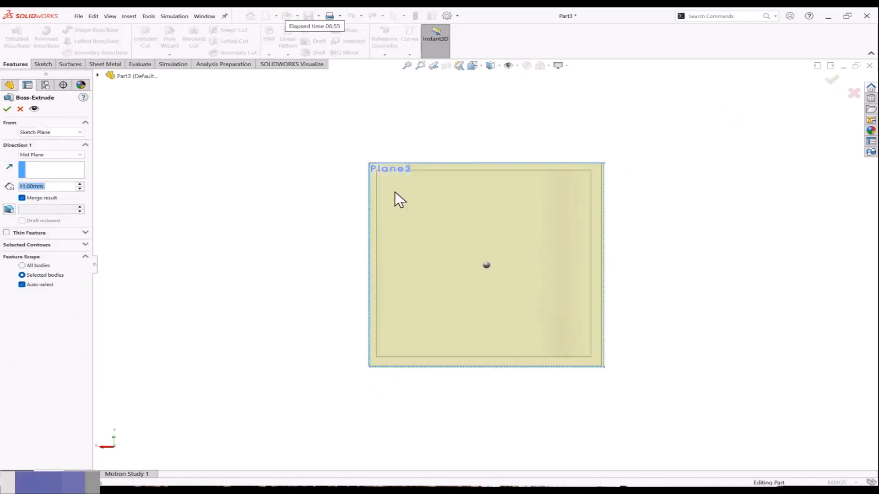
left_click(832, 84)
Sketch a small, tall, narrow rectangle on Plane3, inside the plane near its origin-side edge, and exit the sketch.
left_click(718, 261)
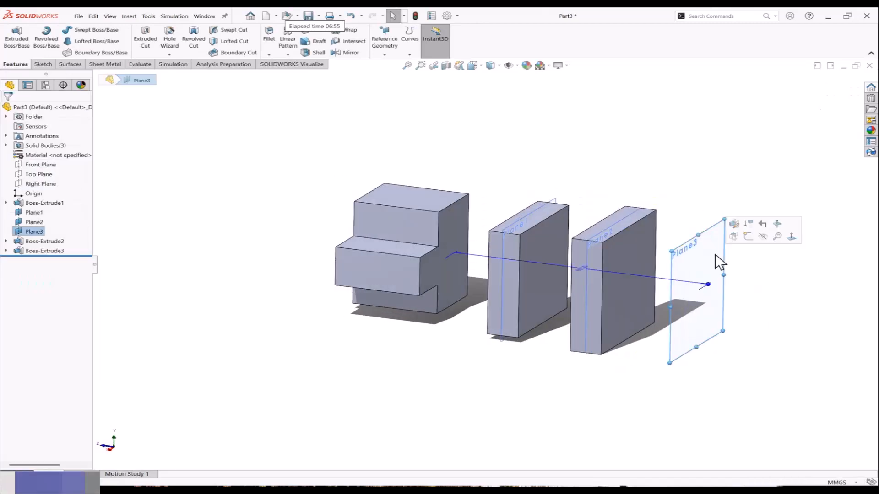
left_click(748, 236)
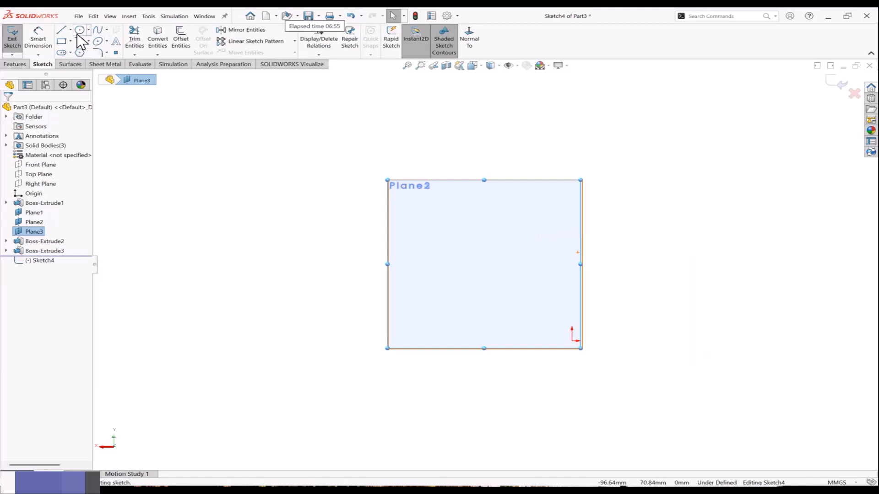
left_click(61, 41)
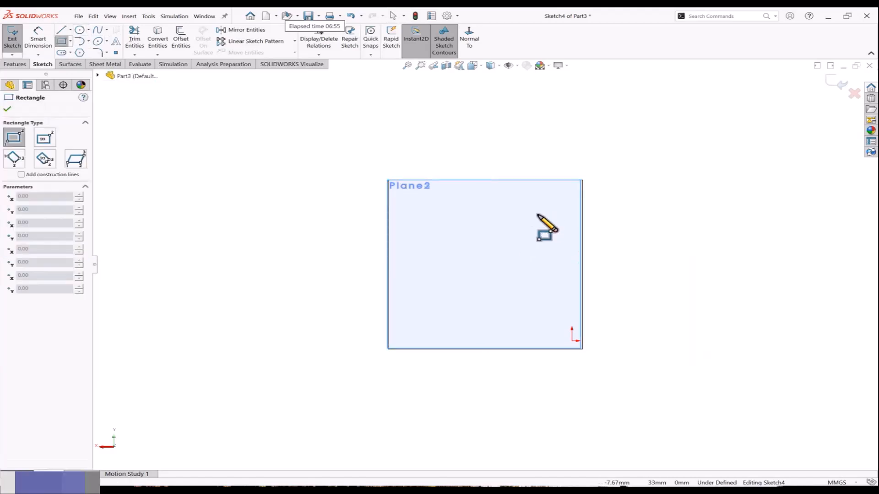
left_click(538, 214)
left_click(561, 291)
left_click(841, 84)
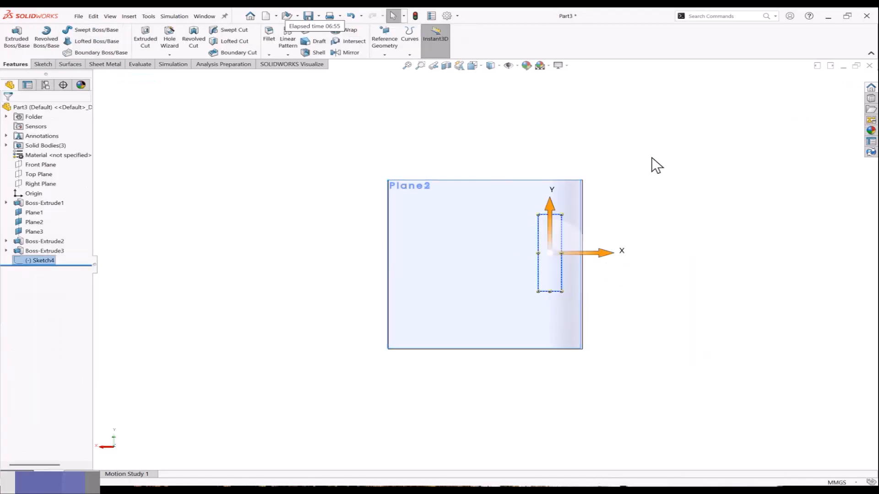
Set up a Blind extrusion of the narrow Plane3 rectangle, reversed toward the plates, with a depth of 17 mm.
middle_click_drag(581, 210, 594, 252)
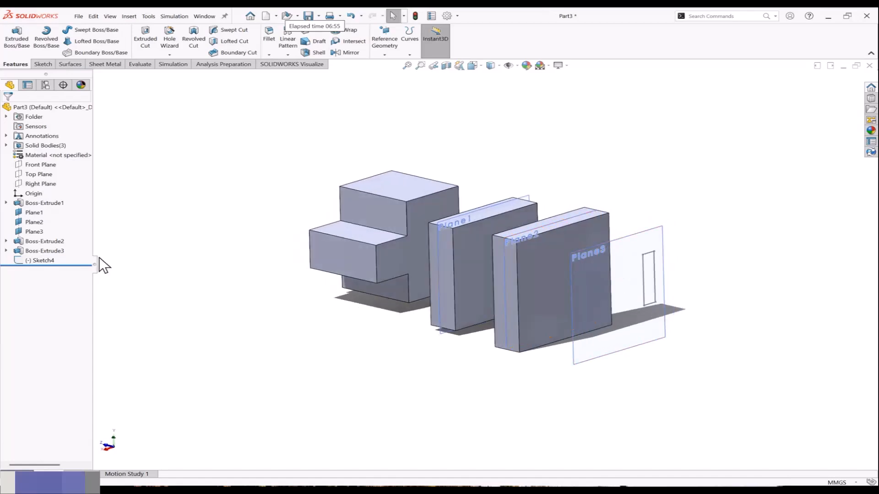
left_click(48, 260)
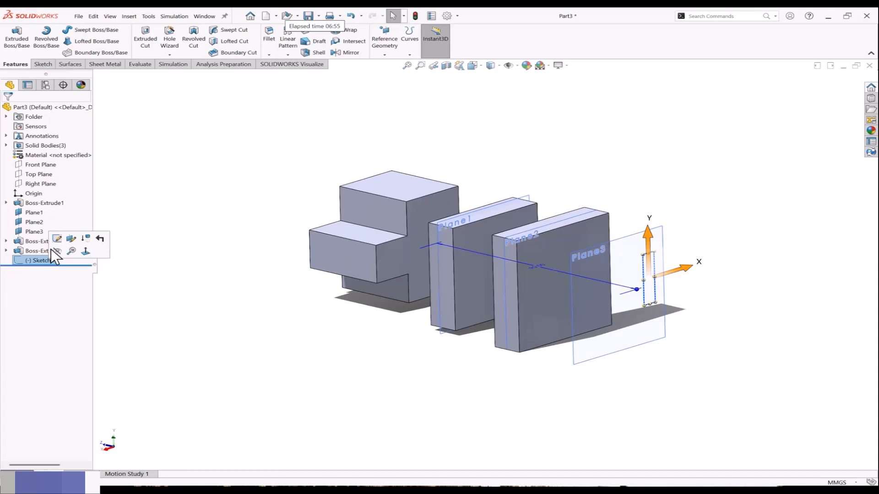
left_click(14, 39)
left_click(54, 155)
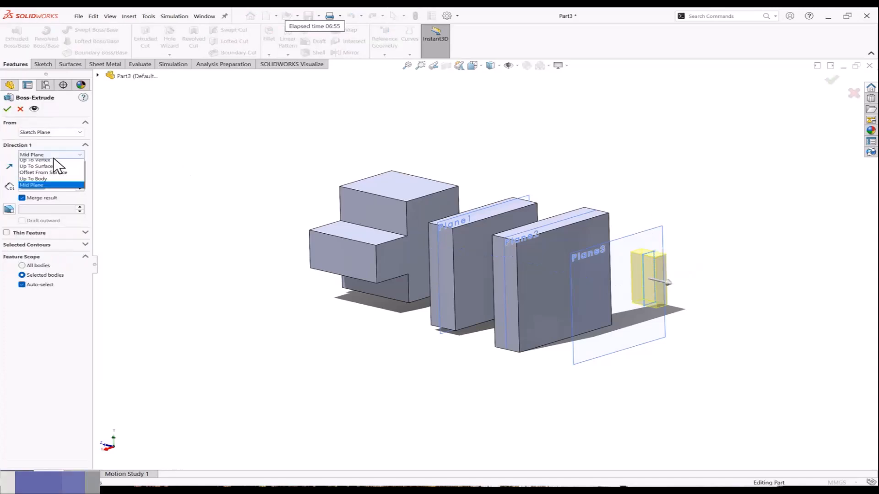
left_click(62, 162)
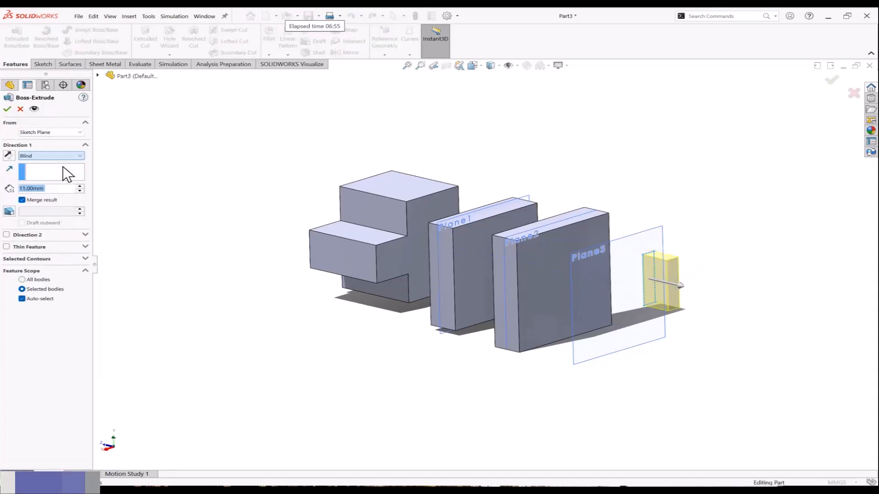
left_click(9, 155)
middle_click_drag(547, 268, 637, 270)
mouse_move(633, 270)
left_mouse_down()
mouse_move(625, 256)
mouse_move(631, 274)
left_mouse_up()
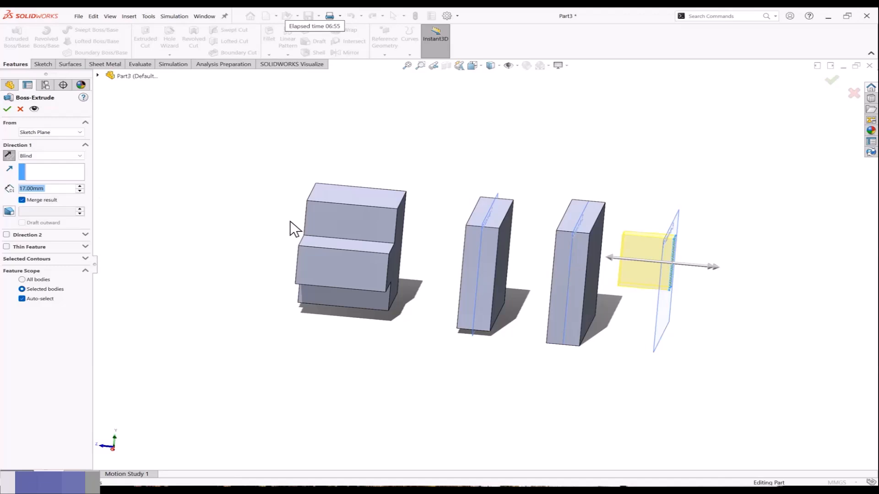
Change the narrow rectangle's extrusion to Through All so it crosses every body, and complete it with merged results.
left_click(65, 156)
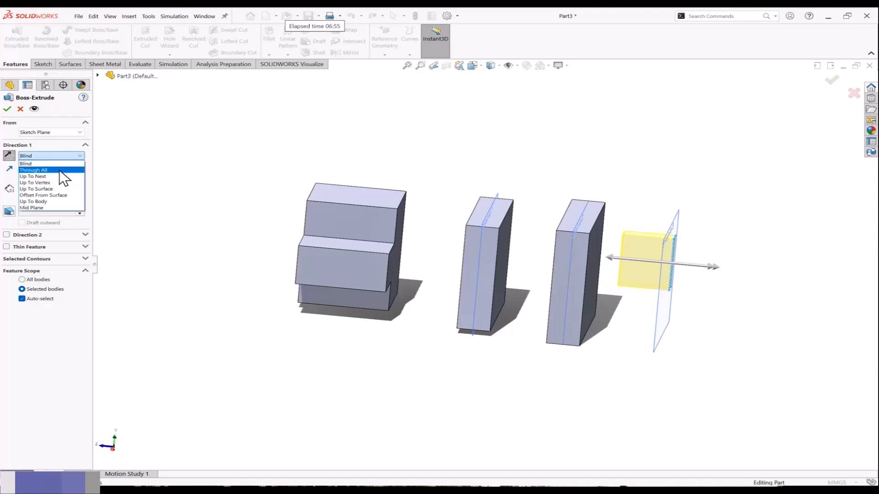
left_click(59, 170)
middle_click_drag(320, 220, 291, 239)
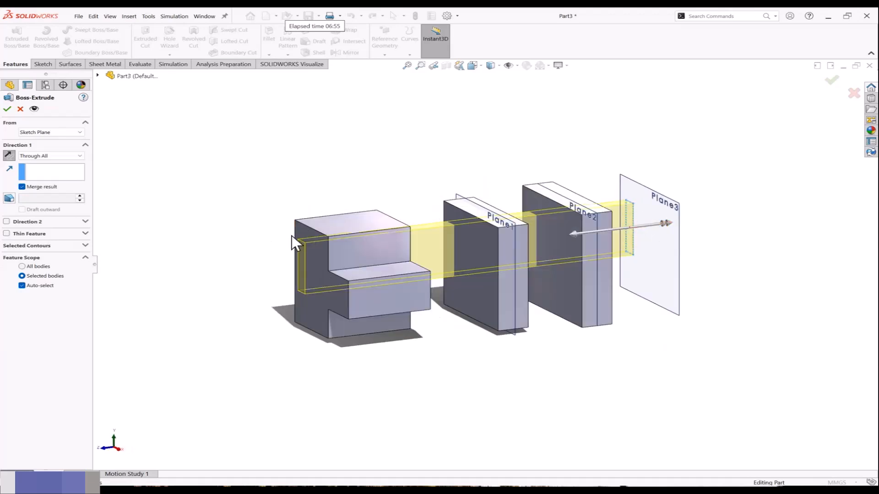
left_click(7, 110)
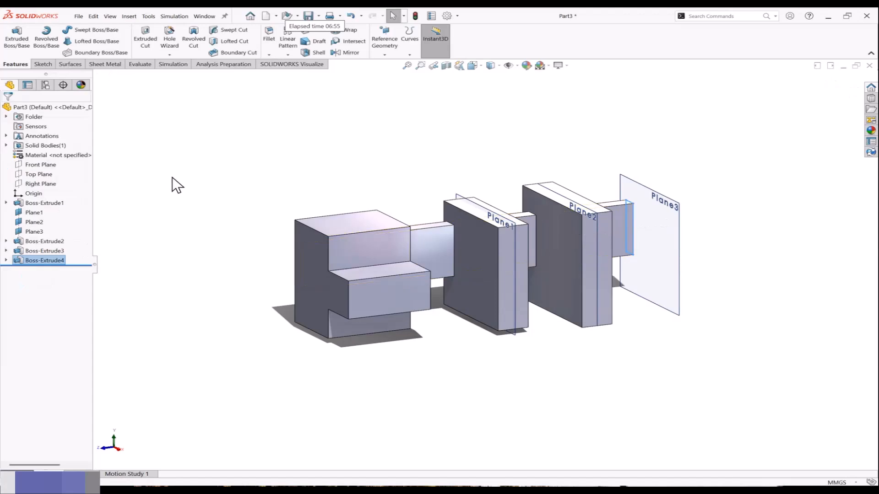
Expand the list of solid bodies and select the merged body to inspect its extent.
middle_click_drag(172, 176, 184, 239)
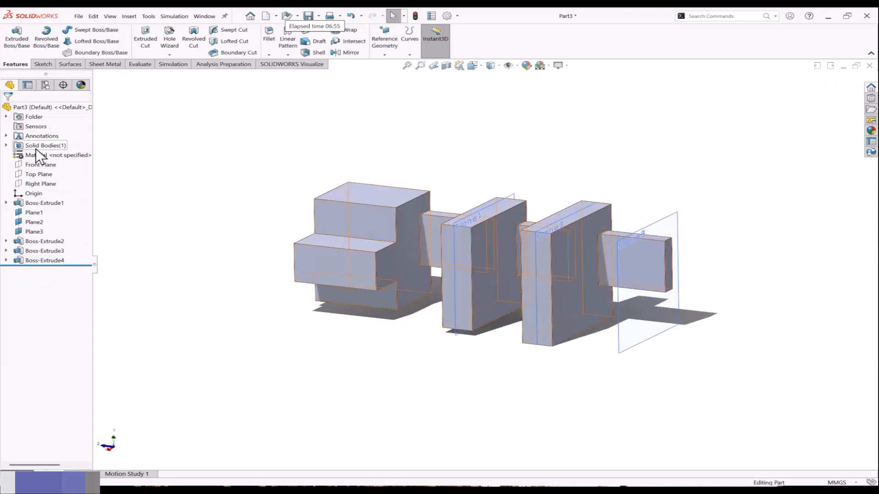
left_click(6, 145)
left_click(47, 155)
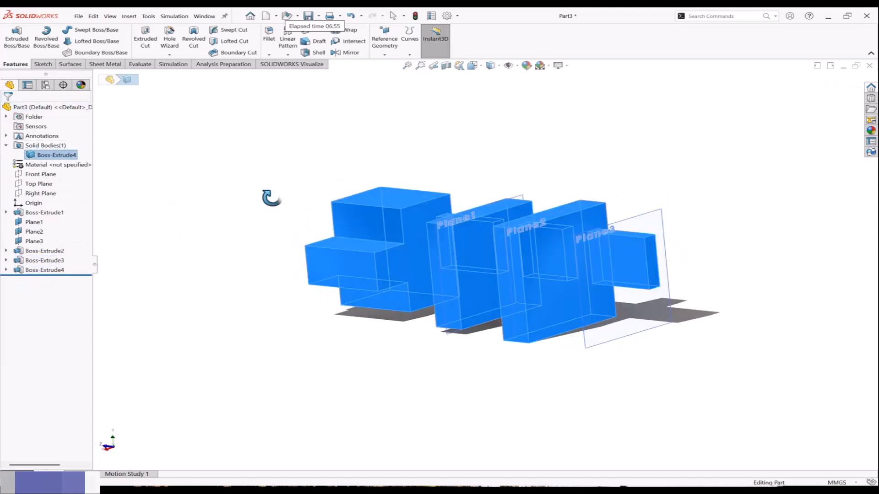
Change the narrow Plane3 rectangle's extrusion to Up To Next, apply it, and select the solid bodies to inspect their extents.
left_click(61, 269)
left_click(72, 249)
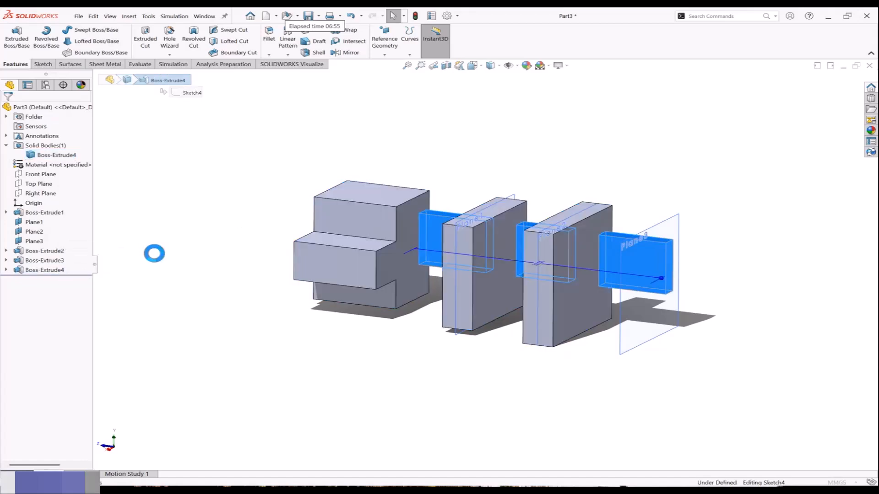
left_click(60, 156)
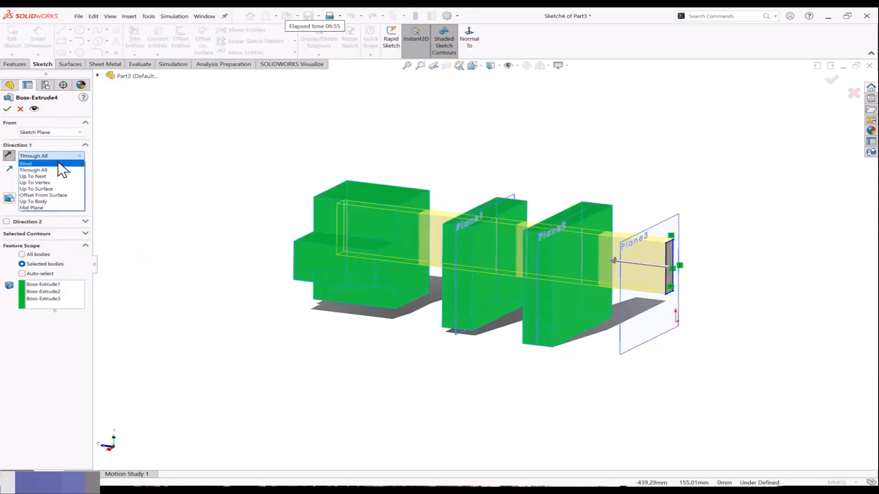
left_click(56, 176)
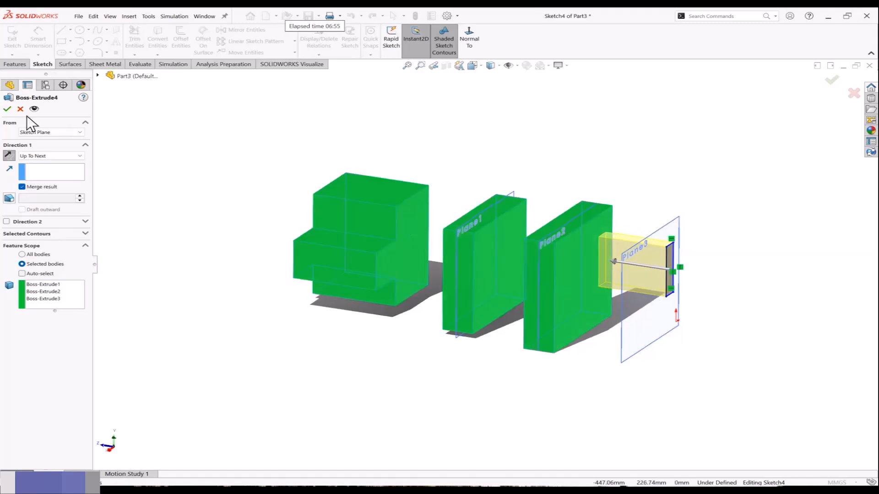
key("Return")
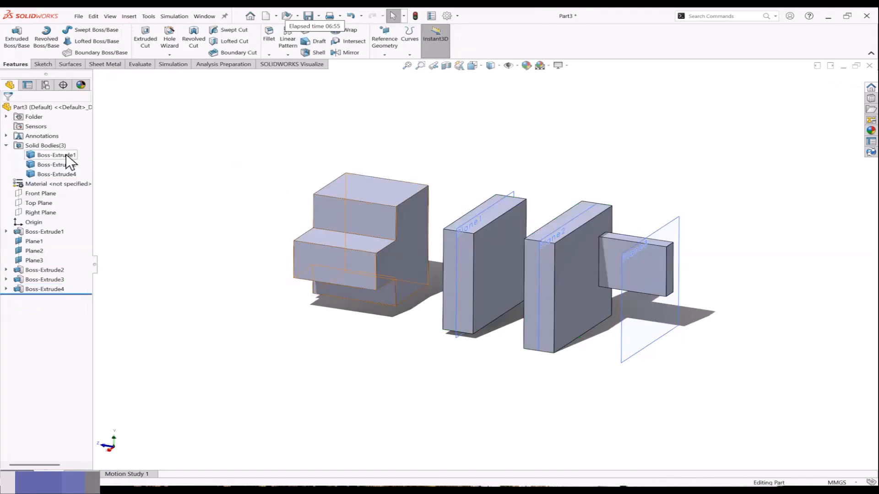
left_click(64, 164)
left_click(64, 174)
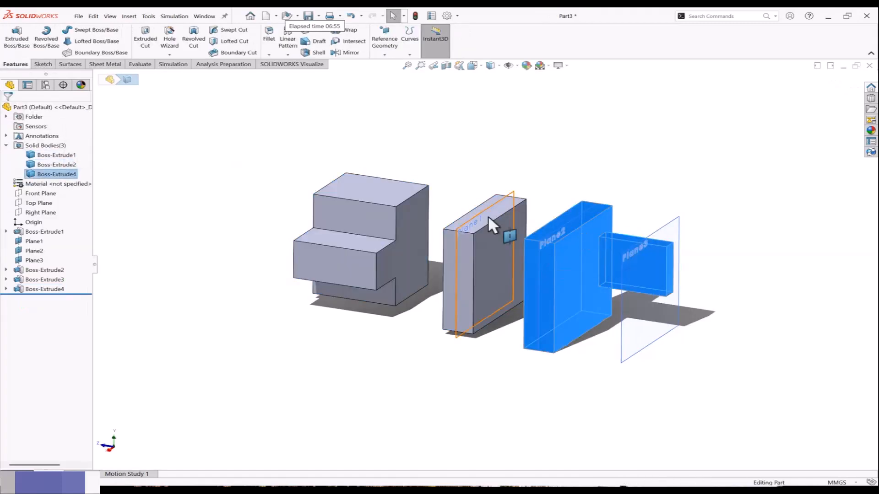
Change the narrow extrusion to Up To Vertex, ending at the upper corner of the Plane1 plate, and apply it.
left_click(58, 289)
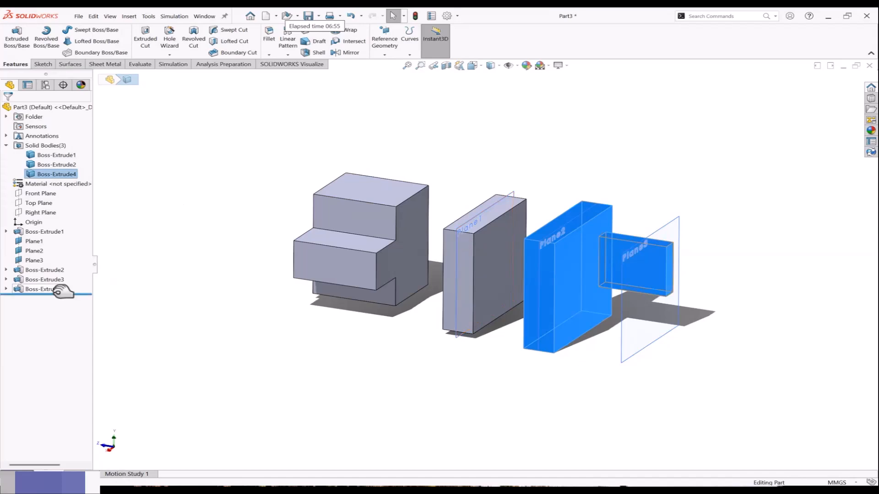
left_click(61, 266)
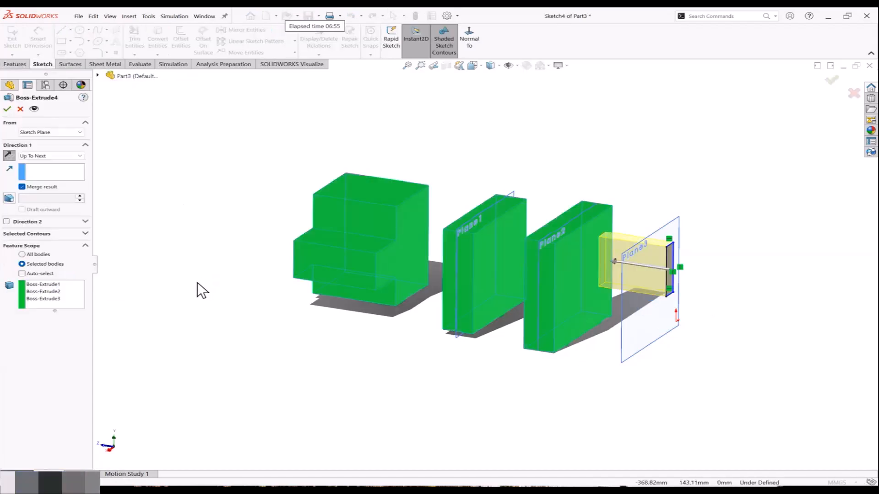
left_click(80, 156)
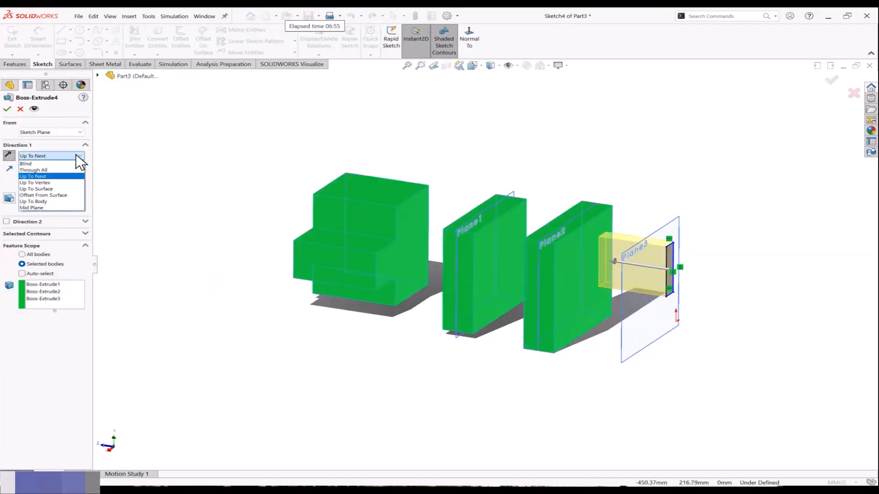
left_click(62, 183)
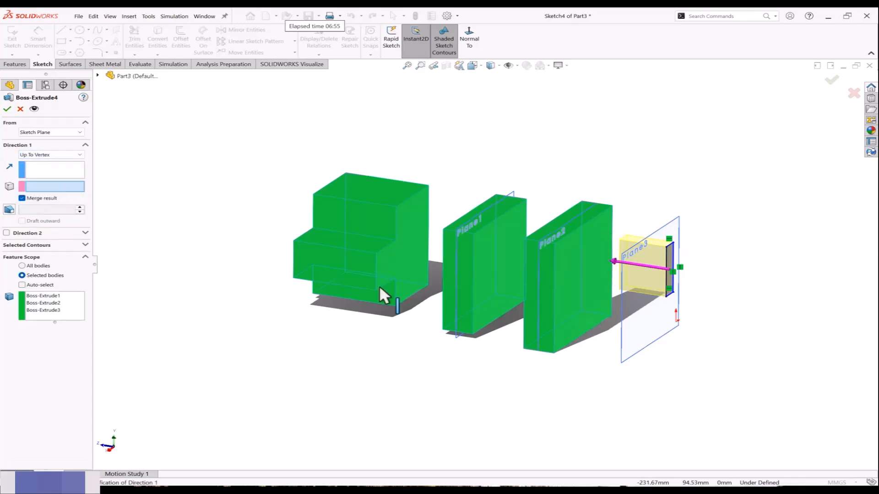
left_click(474, 232)
mouse_move(493, 278)
middle_mouse_down()
mouse_move(534, 288)
mouse_move(506, 289)
middle_mouse_up()
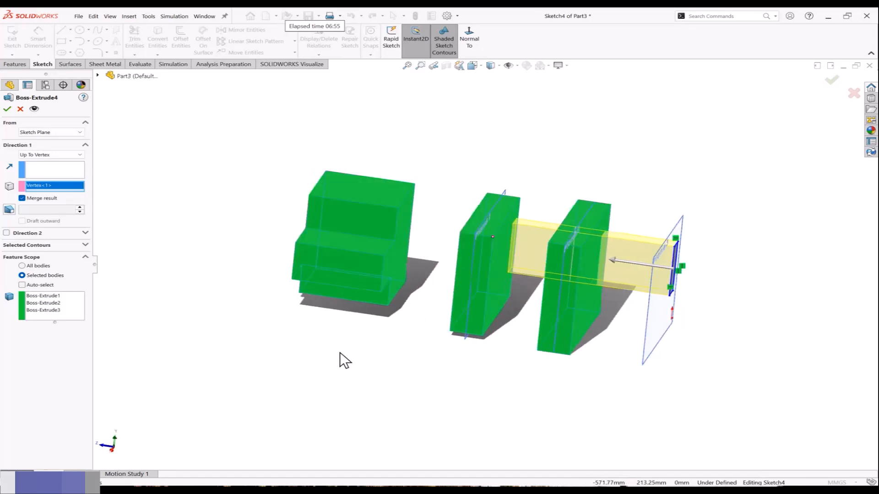
middle_click_drag(340, 352, 326, 345)
left_click(7, 109)
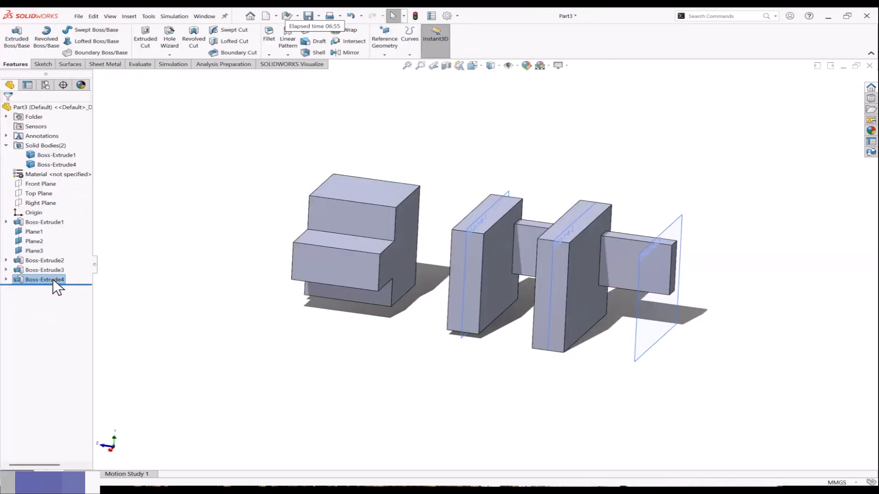
Edit the narrow extrusion again and set it to Up To Surface, ending at the large face of the Plane1 plate toward Plane2.
right_click(53, 278)
left_click(61, 256)
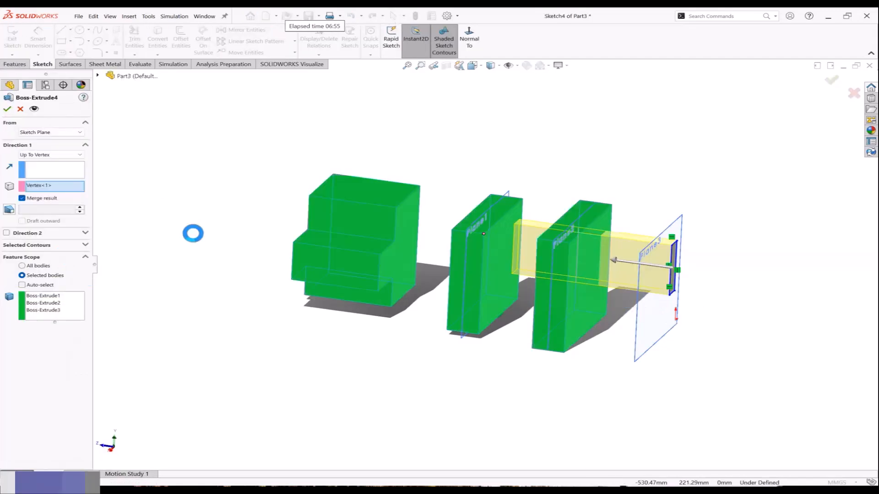
left_click(62, 155)
left_click(55, 182)
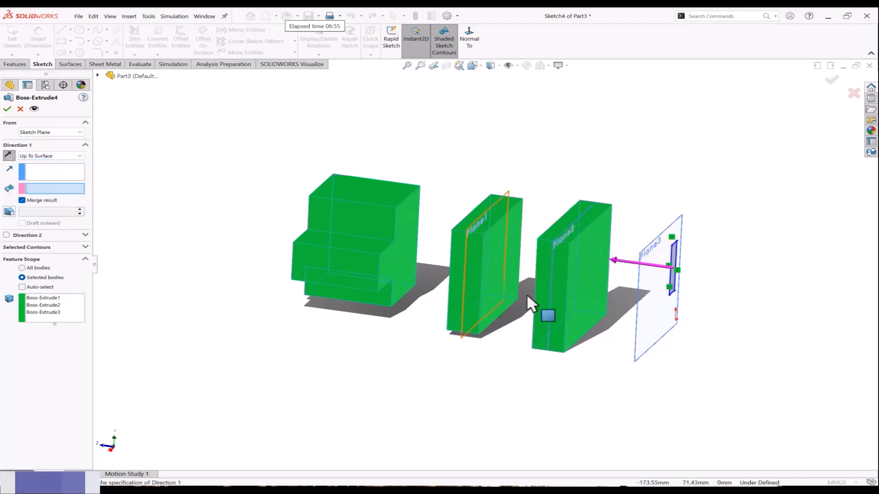
left_click(501, 293)
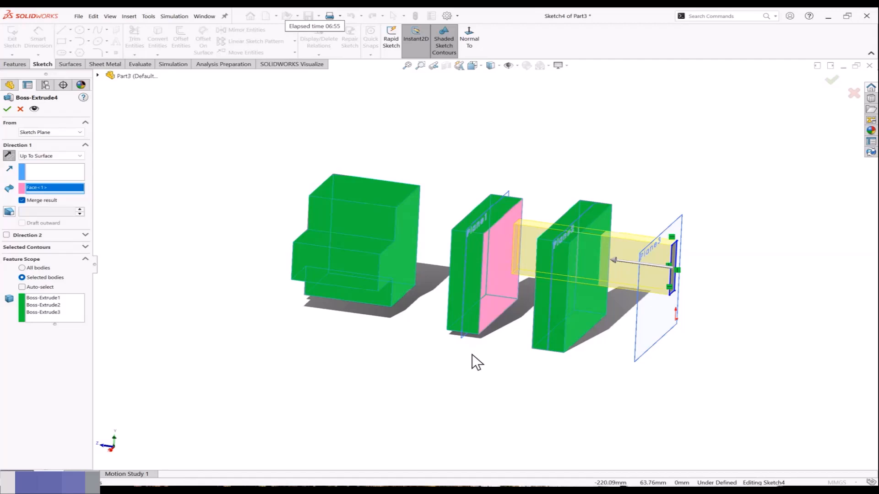
Try Plane2 as the end surface of the narrow extrusion, and remove it from the selection.
middle_click_drag(589, 311, 487, 357)
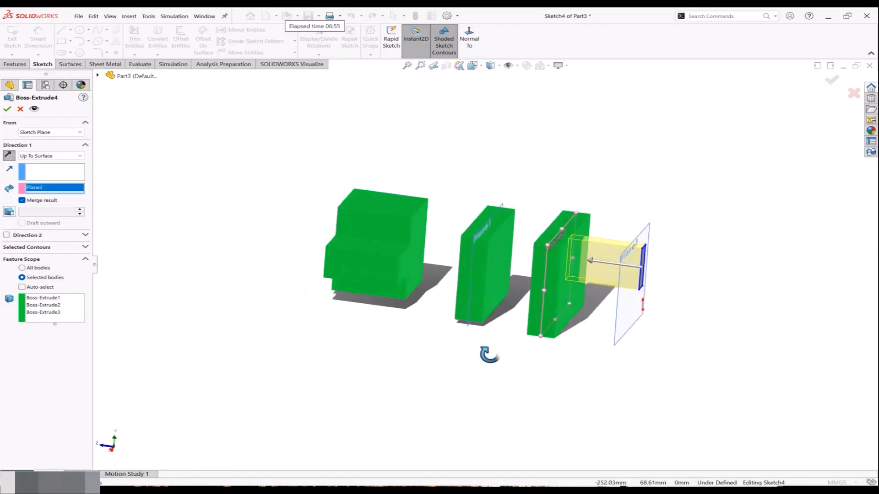
left_click(569, 218)
middle_click_drag(522, 329, 504, 341)
right_click(42, 188)
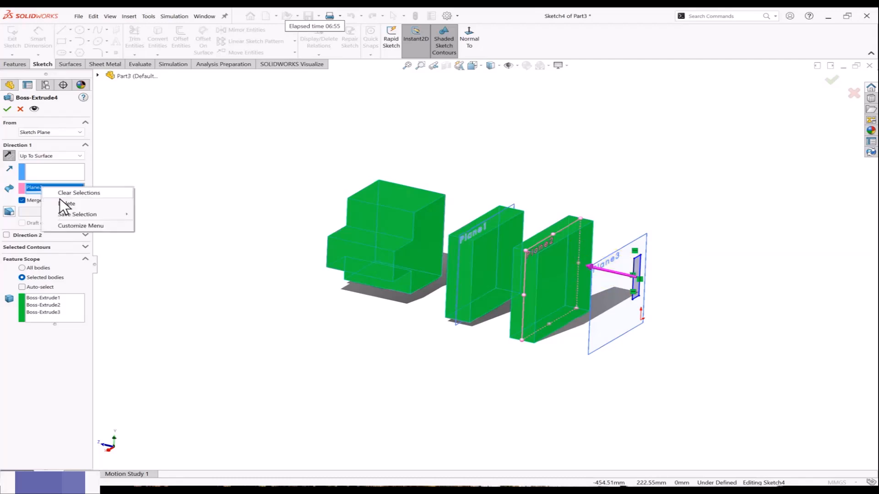
left_click(65, 202)
Try the Plane2 plate's face as the end surface, and replace it with the stepped block's face toward the plates.
left_click(557, 315)
mouse_move(449, 360)
middle_mouse_down()
mouse_move(470, 358)
mouse_move(460, 349)
middle_mouse_up()
left_click(416, 261)
mouse_move(375, 316)
middle_mouse_down()
mouse_move(365, 308)
mouse_move(364, 319)
middle_mouse_up()
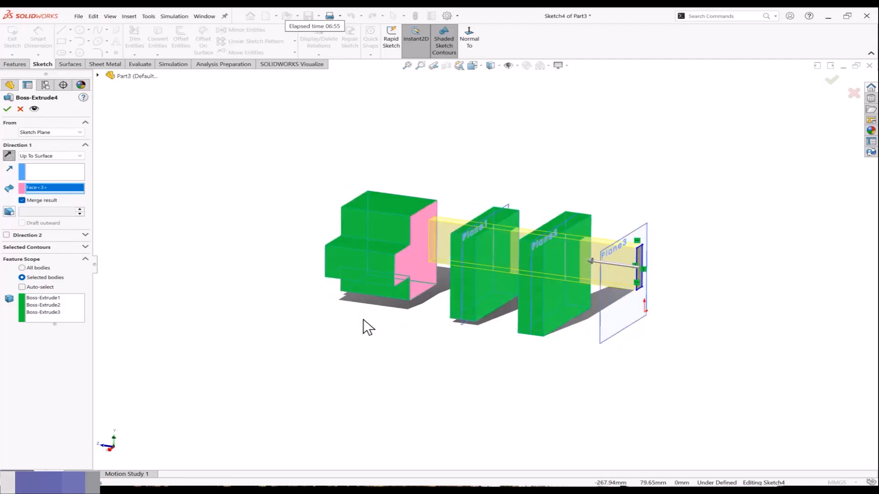
Change the end condition to Offset From Surface, measured from the stepped block's selected face, with an offset distance of 5 mm.
left_click(52, 156)
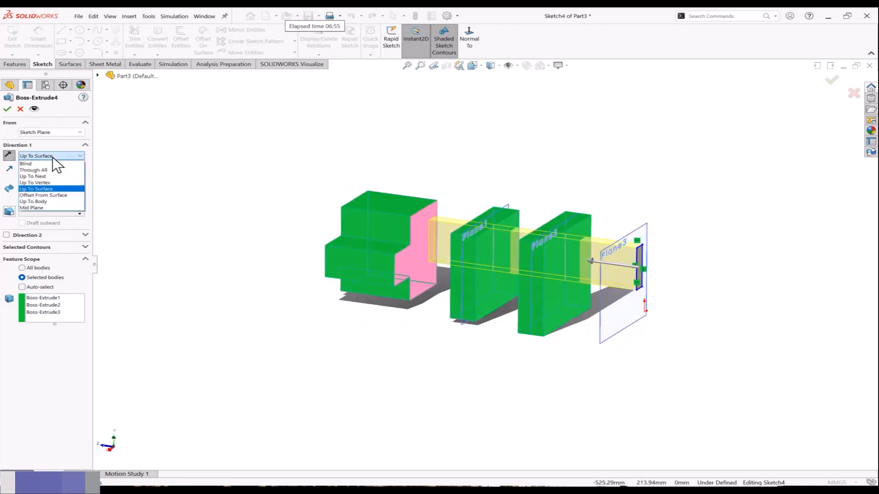
left_click(50, 196)
middle_click_drag(354, 318, 412, 274)
scroll(433, 232, "down", 5)
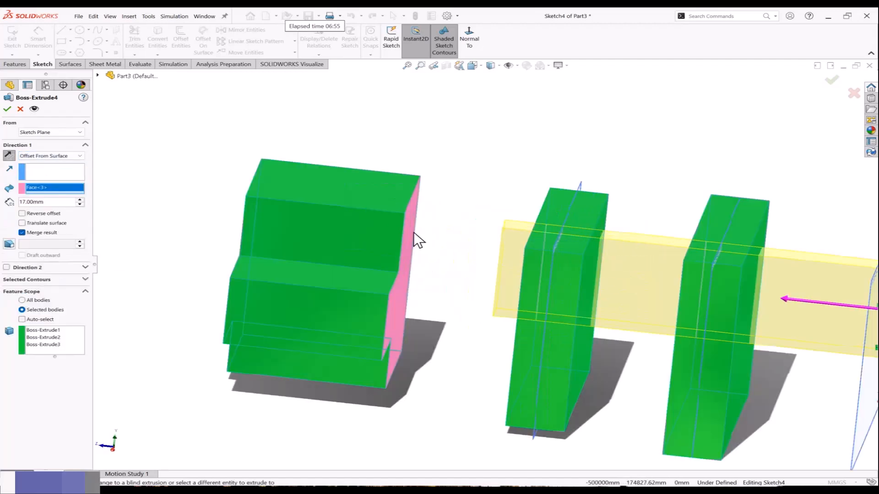
left_click(60, 202)
type("5")
key("Return")
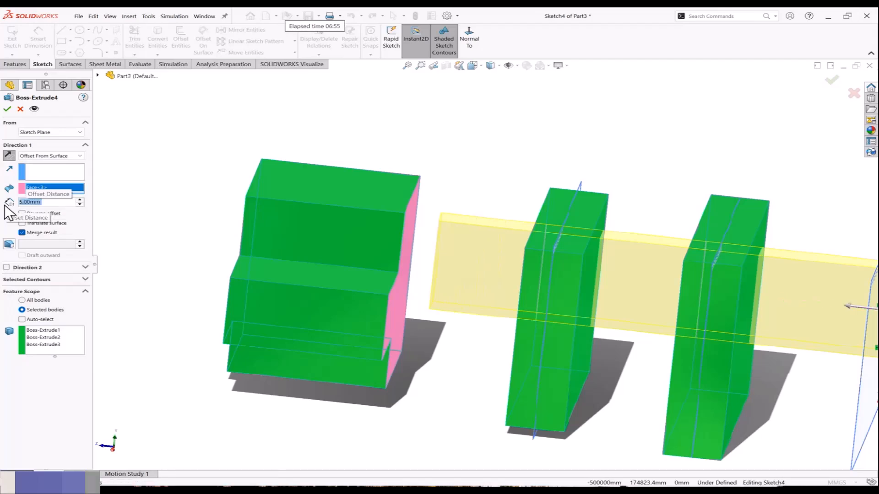
Turn on Reverse offset to inspect the extrusion's end relative to the stepped block's face, and turn it off again.
middle_click_drag(347, 268, 366, 271)
scroll(455, 248, "down", 2)
scroll(455, 248, "up", 1)
scroll(438, 252, "down", 1)
scroll(438, 253, "up", 3)
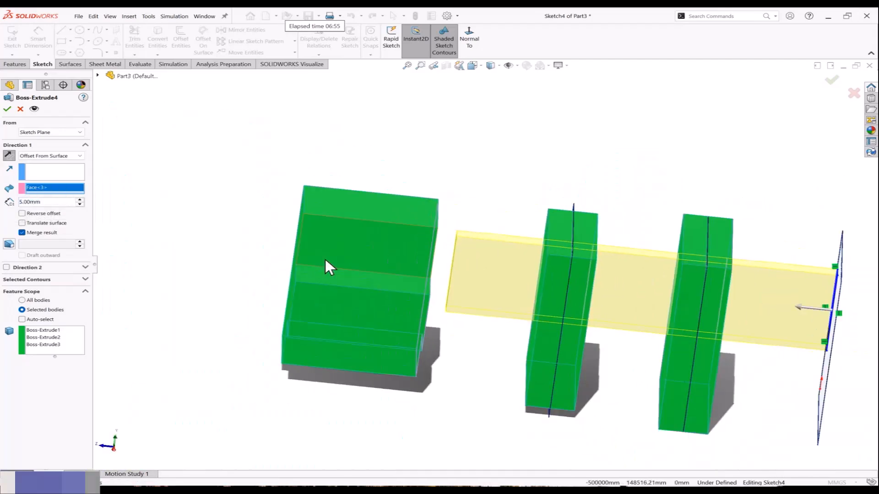
left_click(22, 213)
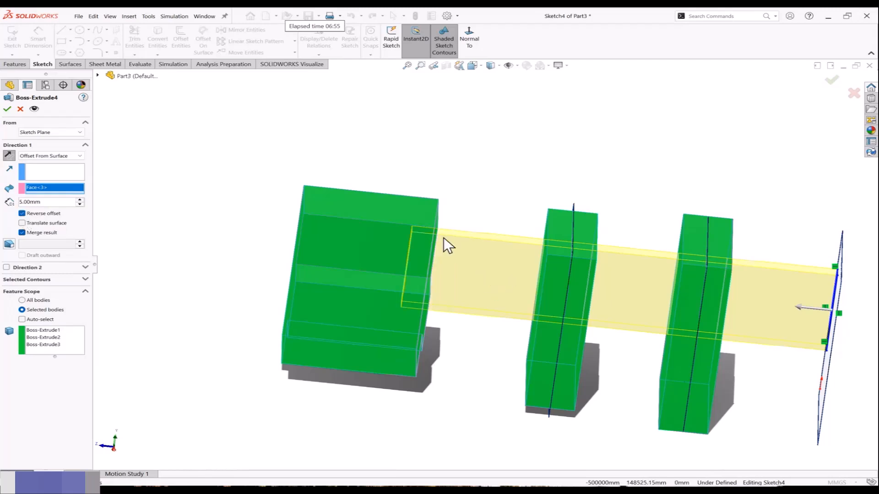
middle_click_drag(444, 234, 434, 250)
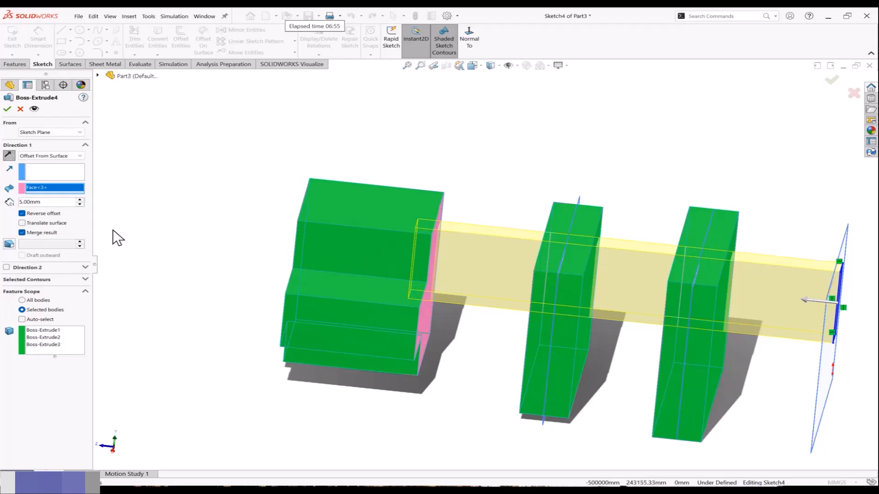
left_click(22, 213)
scroll(211, 264, "up", 3)
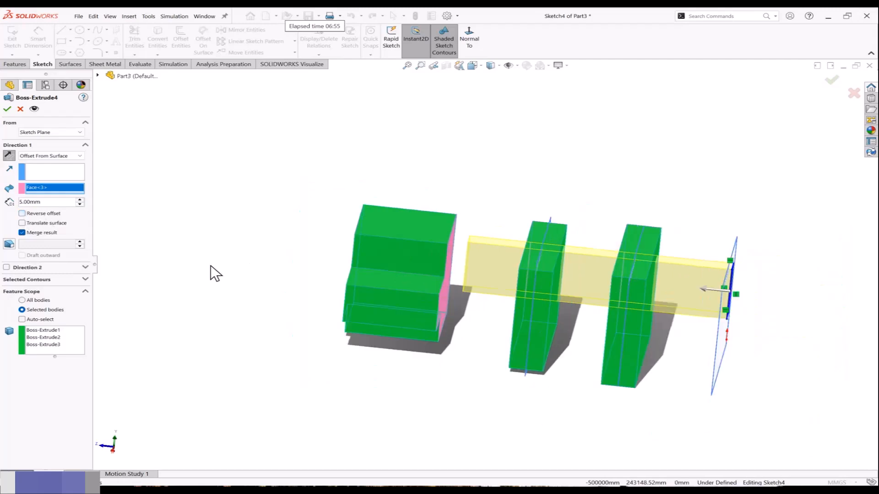
Switch the narrow extrusion's end condition from Offset From Surface to Blind.
middle_click_drag(596, 273, 563, 282)
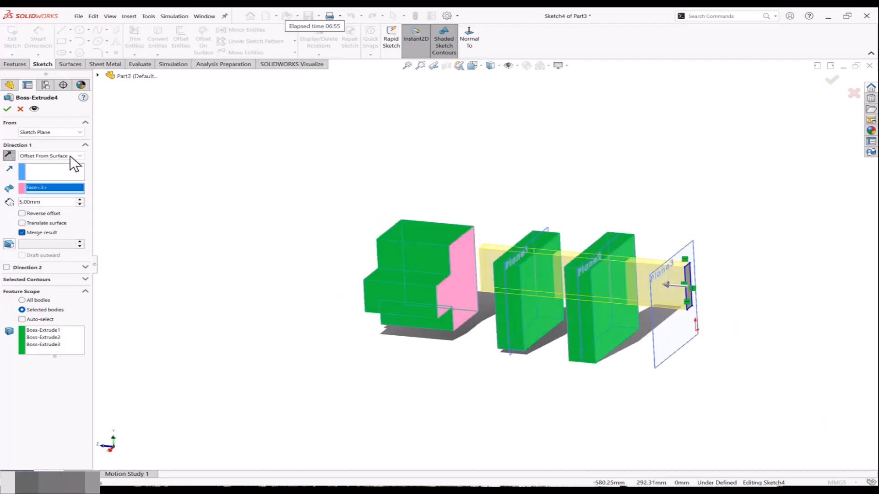
left_click(70, 155)
left_click(71, 196)
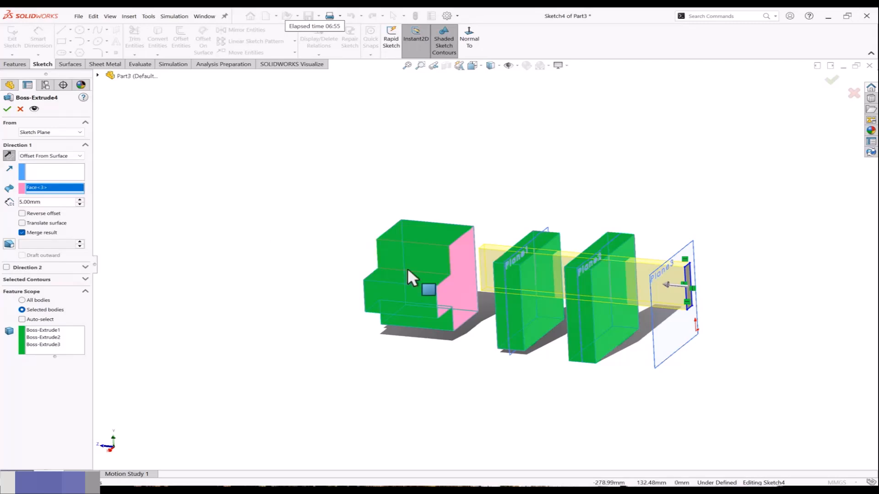
middle_click_drag(407, 267, 424, 278)
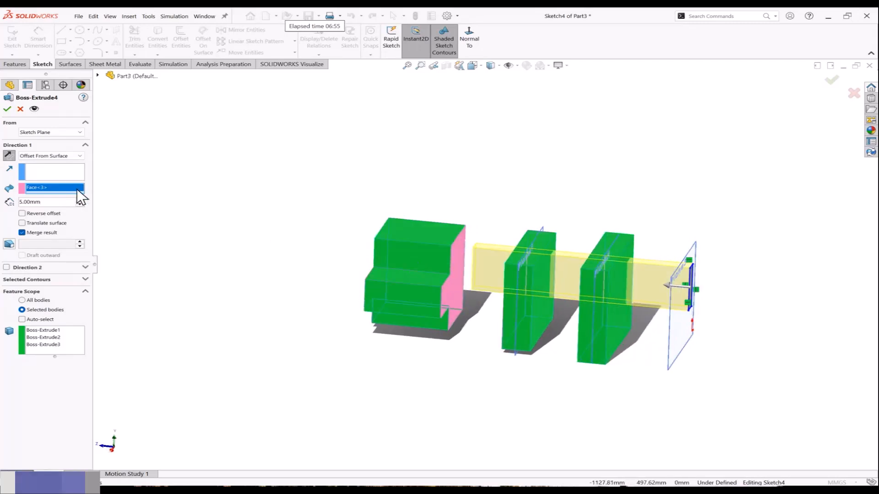
left_click(64, 155)
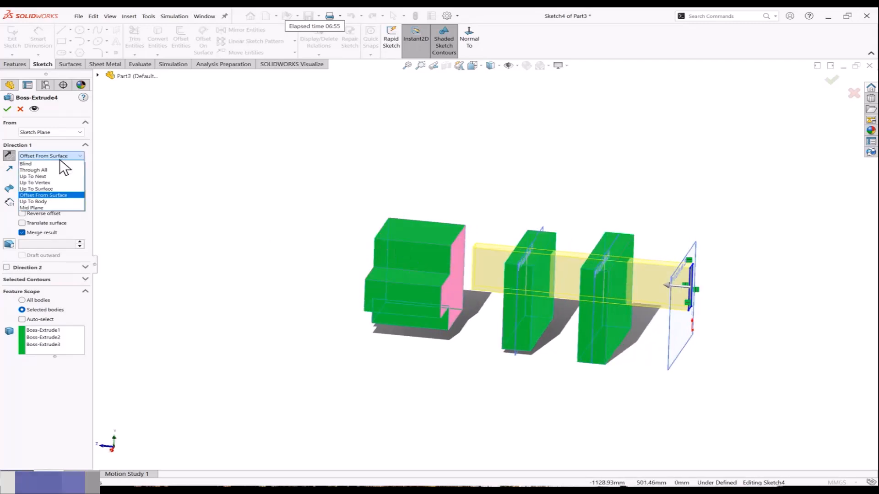
left_click(41, 161)
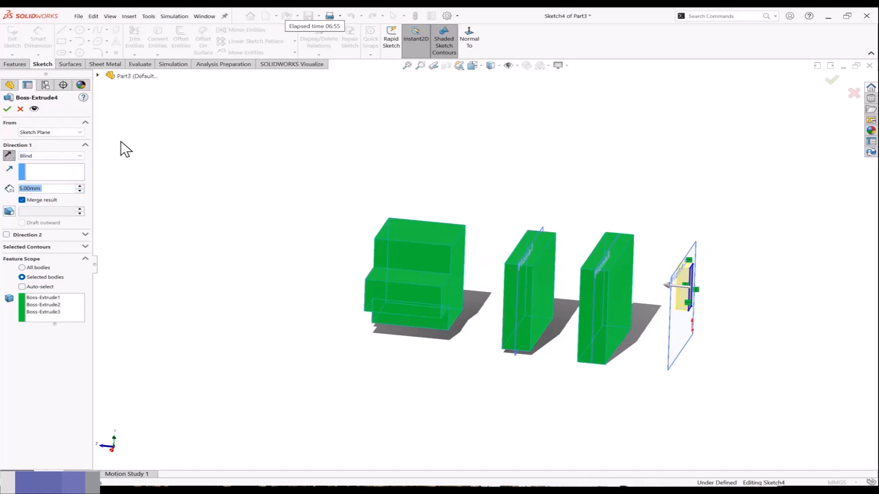
Show the part's feature tree, set the end condition to Up To Body, and pick the Plane1 plate as the target body.
left_click(98, 76)
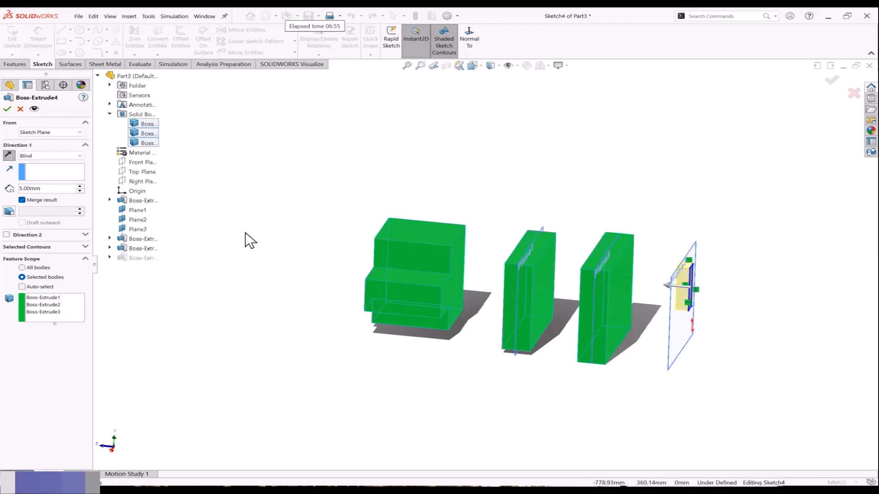
left_click(54, 157)
left_click(44, 203)
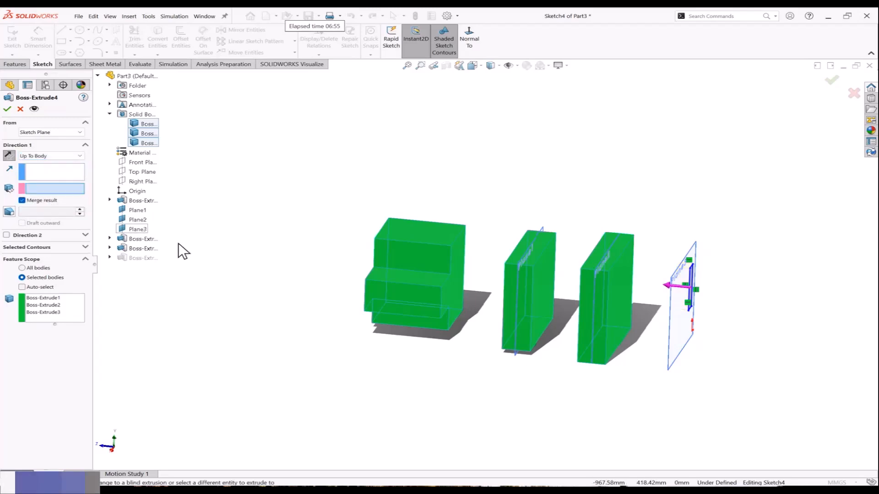
left_click(533, 278)
middle_click_drag(472, 323, 460, 341)
Replace the target body with the large stepped block and apply the Up To Body extrusion.
left_click(414, 246)
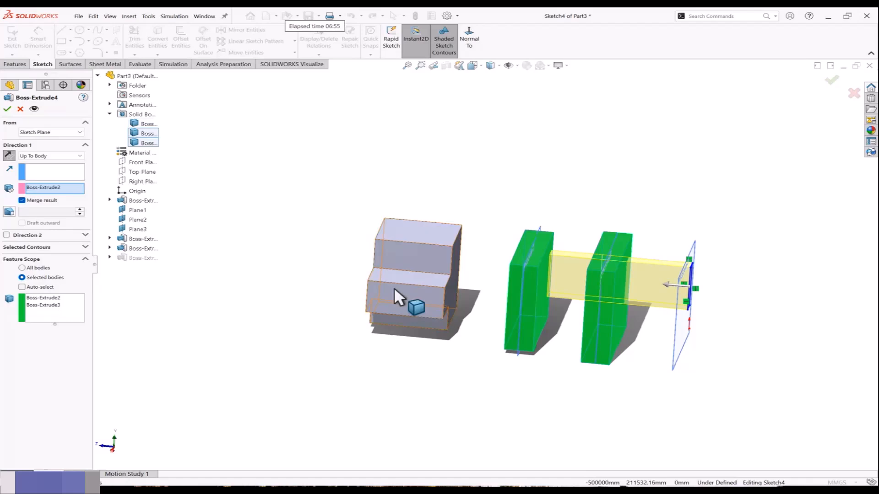
middle_click_drag(272, 252, 271, 247)
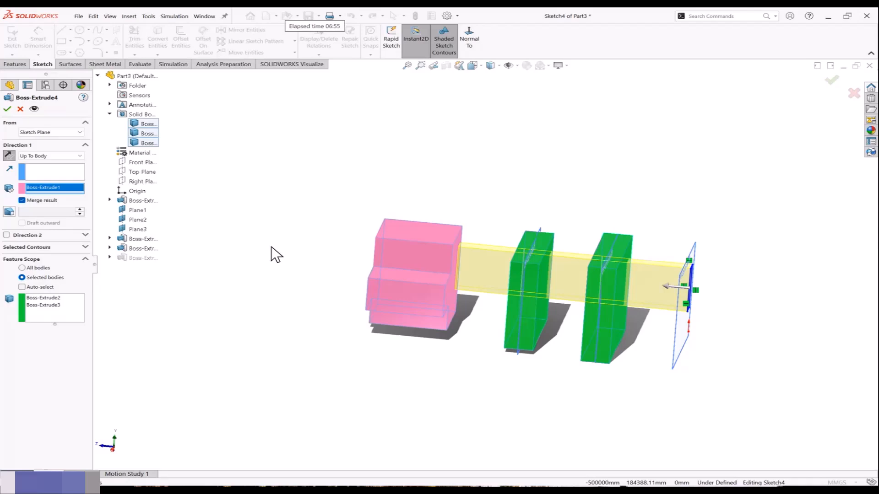
middle_click_drag(430, 286, 430, 289)
left_click(7, 109)
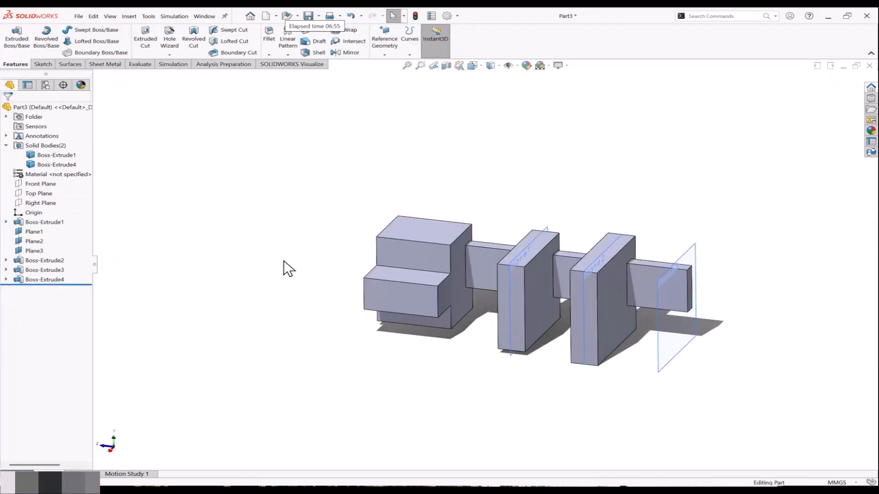
middle_click_drag(283, 260, 288, 256)
middle_click_drag(690, 304, 682, 251)
left_click_drag(691, 196, 447, 361)
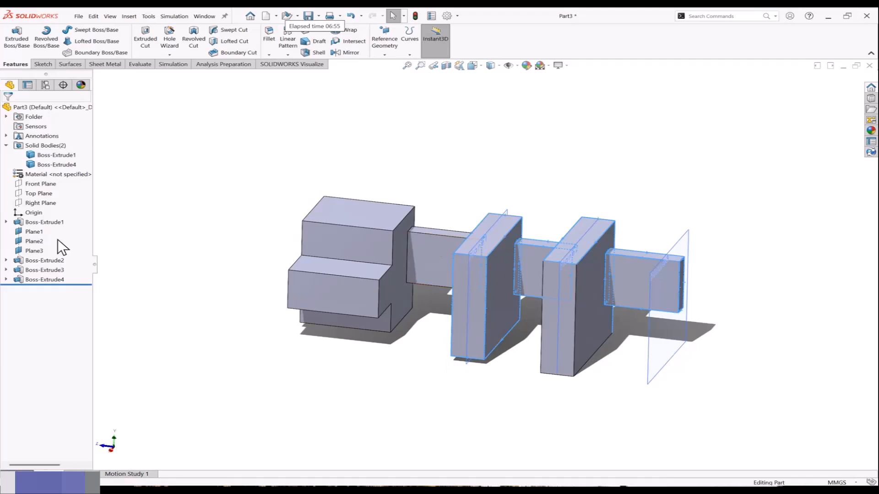
Highlight the solid bodies to check them, and change the narrow extrusion's end condition to Through All.
left_click(60, 156)
left_click(61, 165)
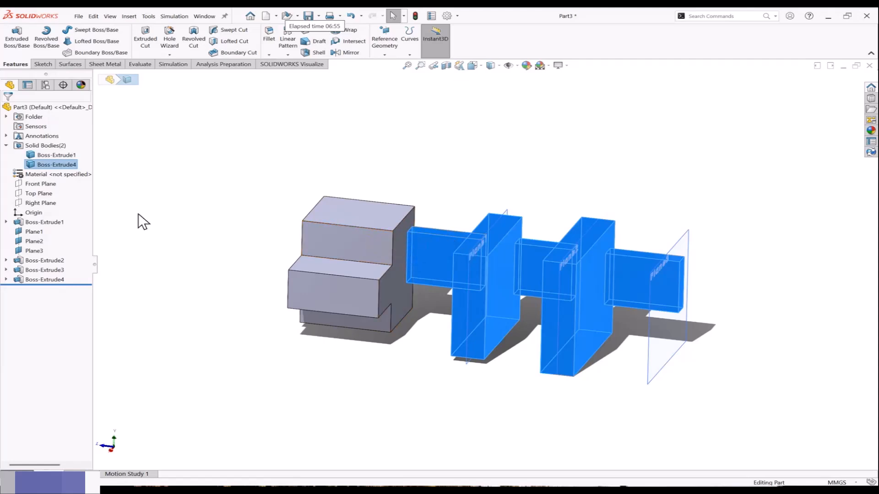
left_click(50, 279)
left_click(62, 259)
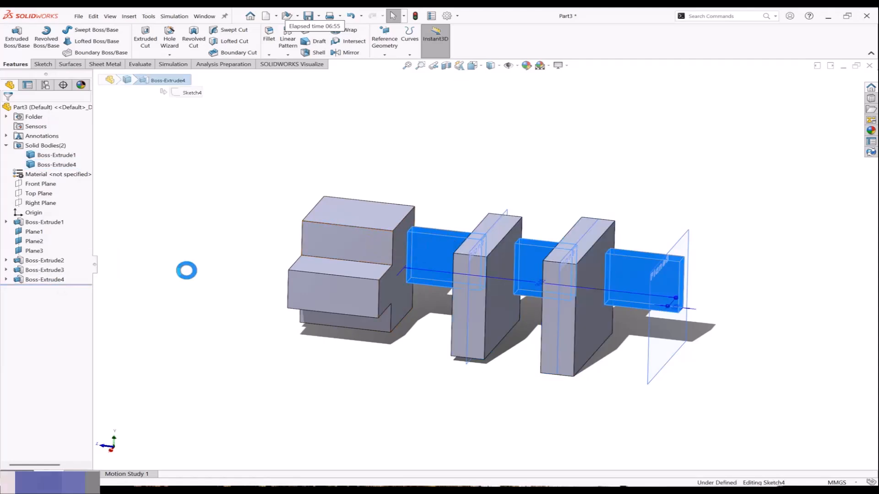
left_click(54, 155)
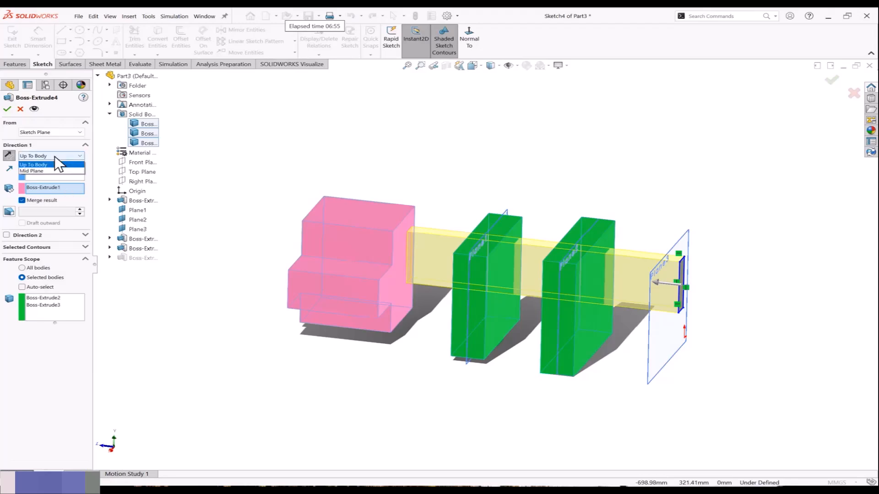
left_click(51, 170)
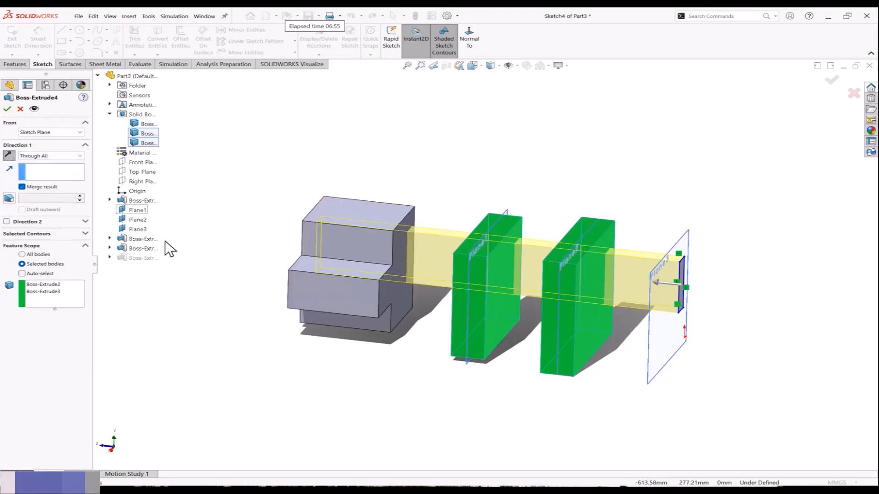
left_click(8, 110)
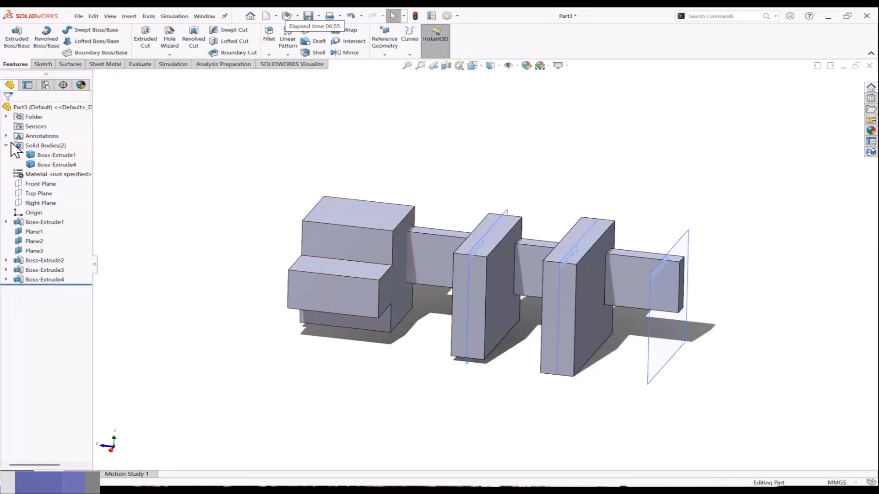
Edit the narrow extrusion so Merge result joins it with the stepped block and both plates, and highlight the merged body.
left_click(50, 317)
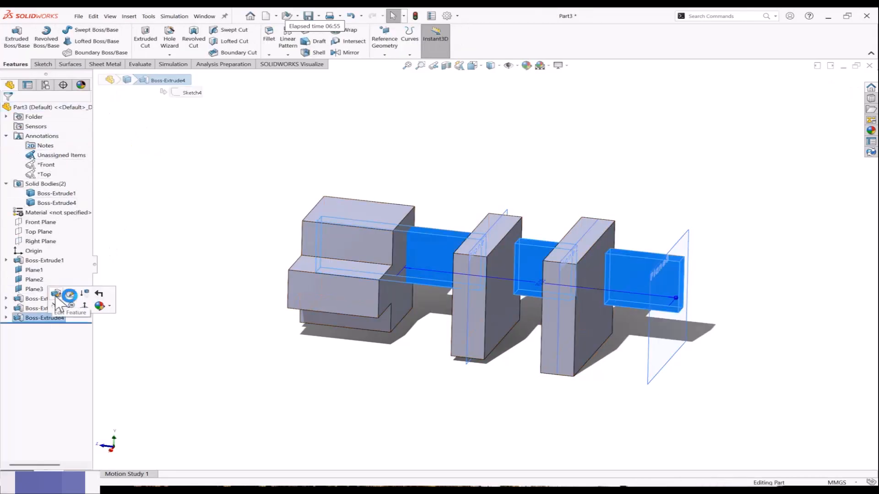
left_click(55, 295)
left_click(21, 186)
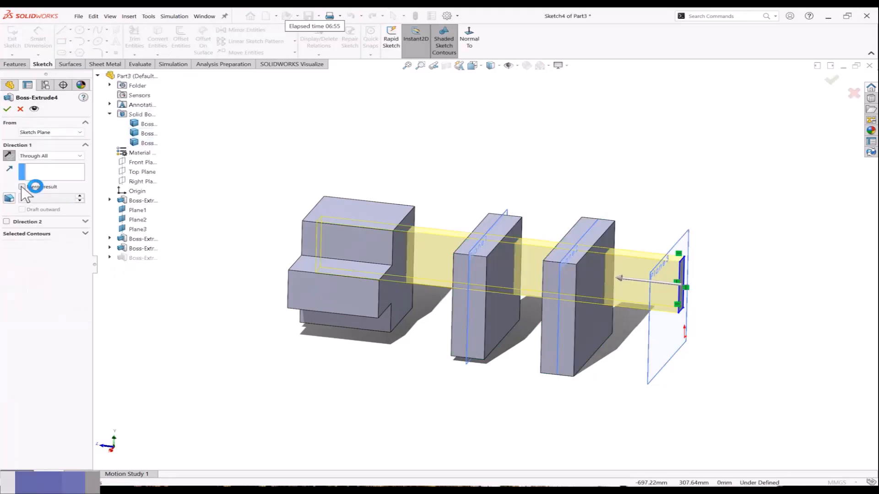
left_click(7, 109)
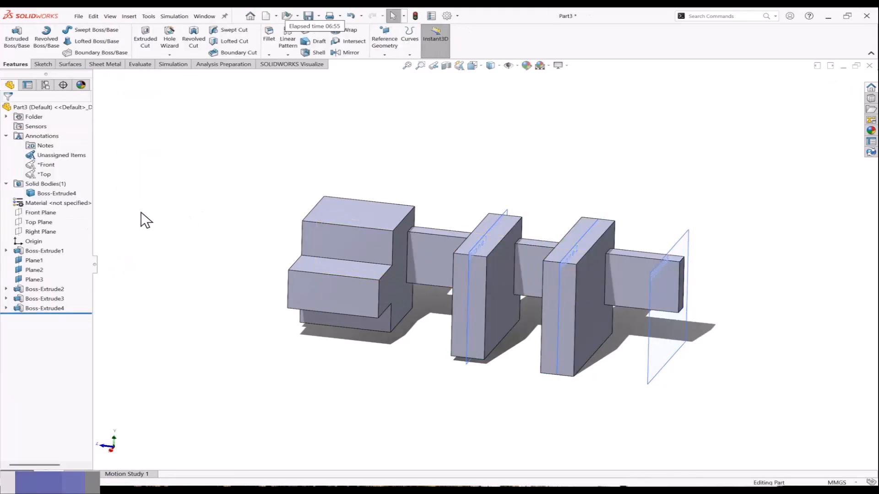
left_click(53, 196)
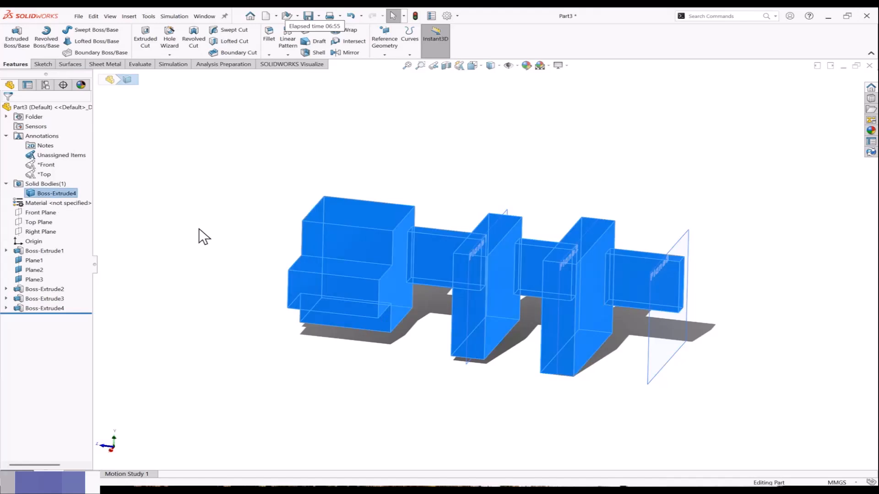
middle_click_drag(198, 235, 213, 247)
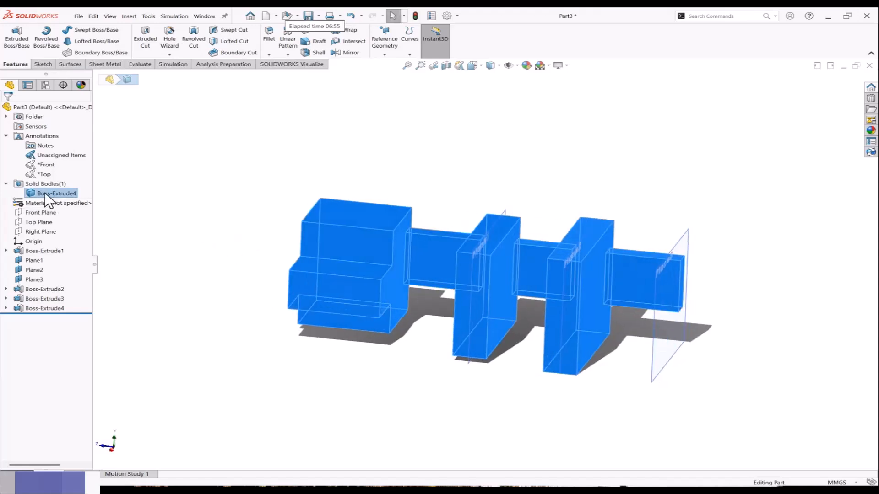
Turn off Merge result for the narrow extrusion, apply it, and highlight the extrusion's separate solid body.
left_click(46, 308)
left_click(53, 285)
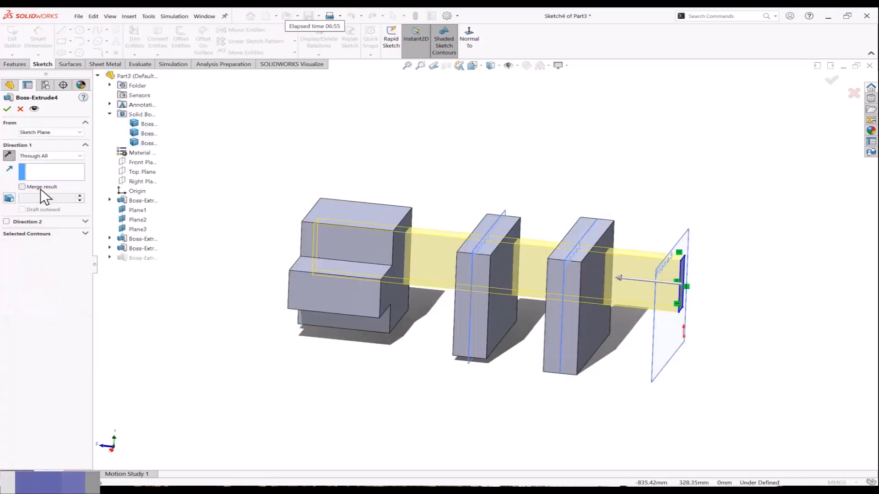
left_click(7, 109)
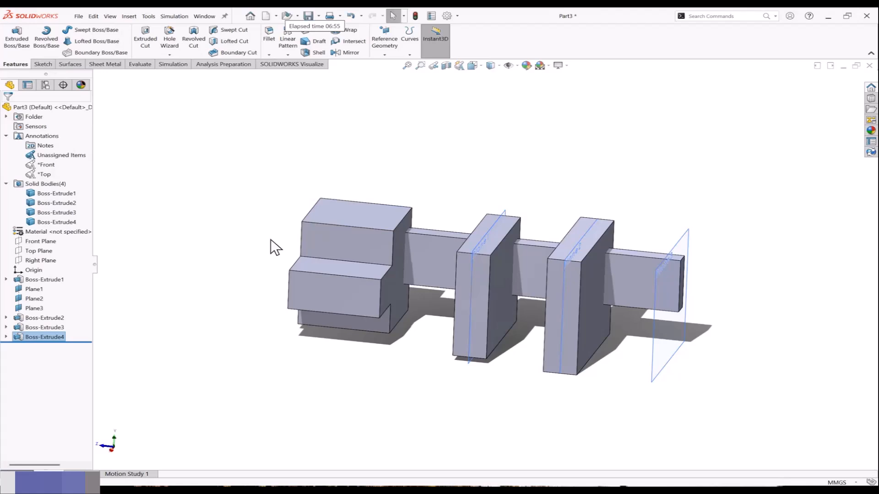
scroll(491, 263, "down", 6)
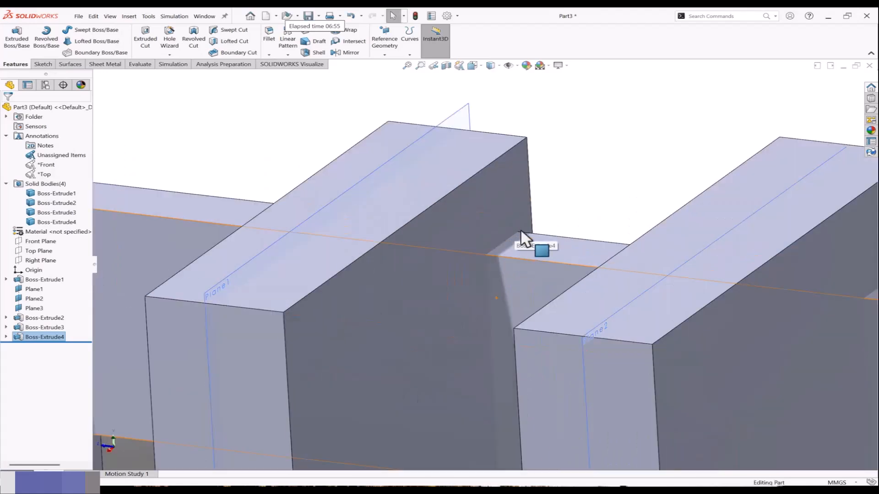
scroll(484, 268, "up", 8)
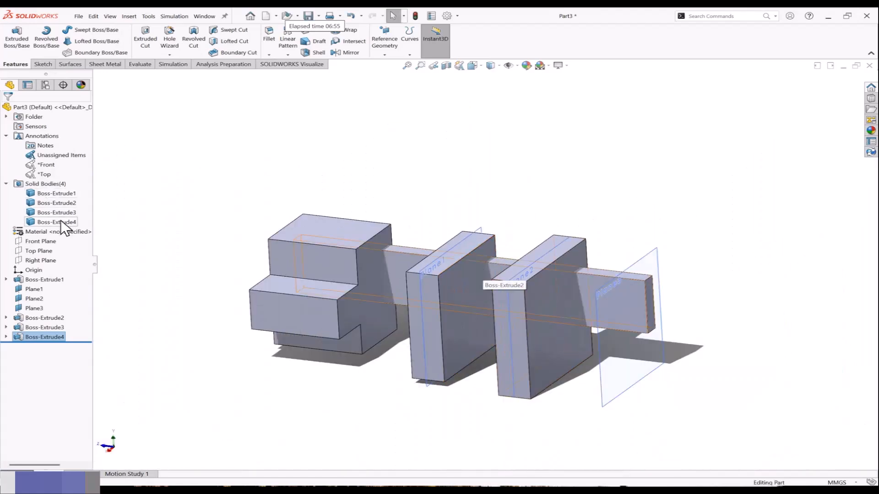
left_click(54, 221)
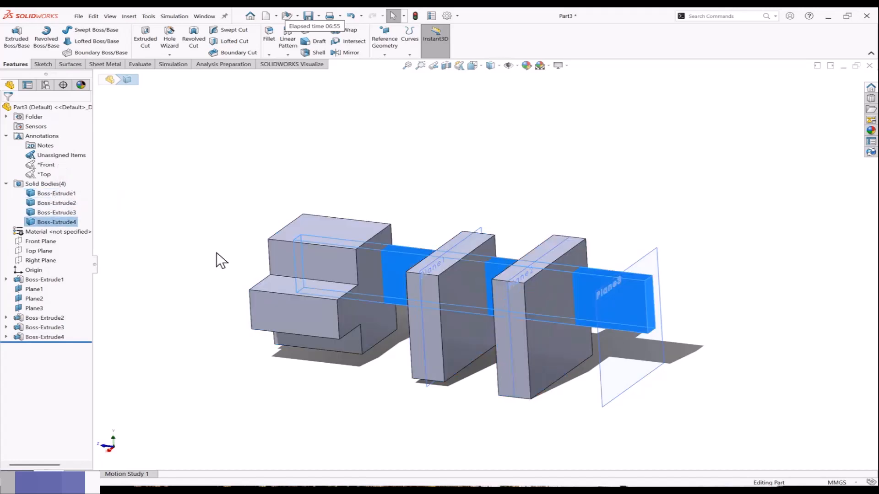
left_click(216, 253)
Turn Merge result back on for the narrow extrusion, highlight the combined body, and collapse the Annotations folder.
left_click(63, 336)
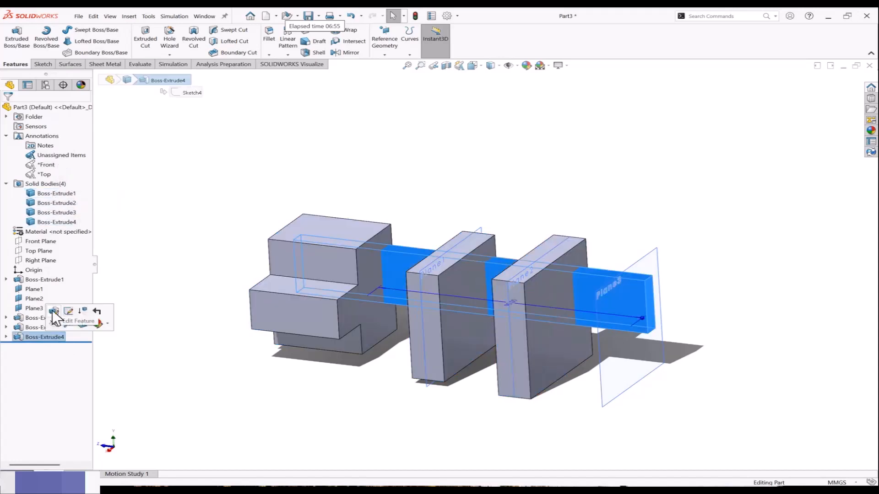
left_click(54, 310)
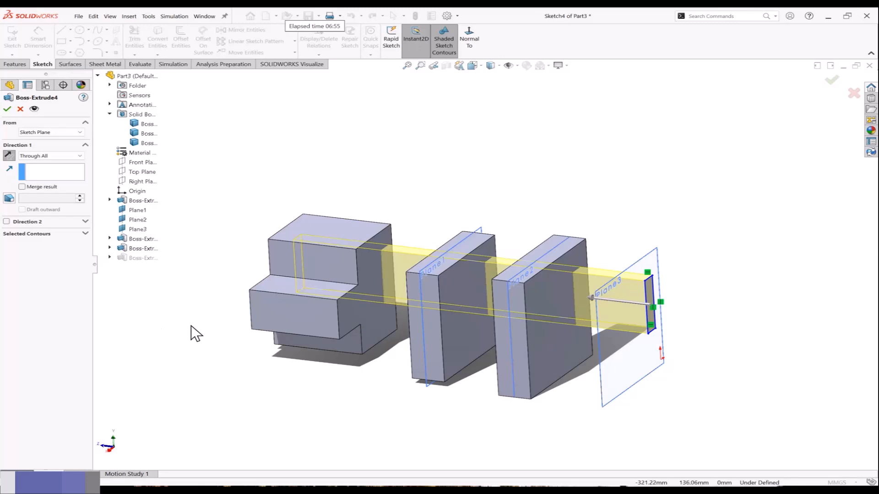
middle_click_drag(191, 325, 215, 333)
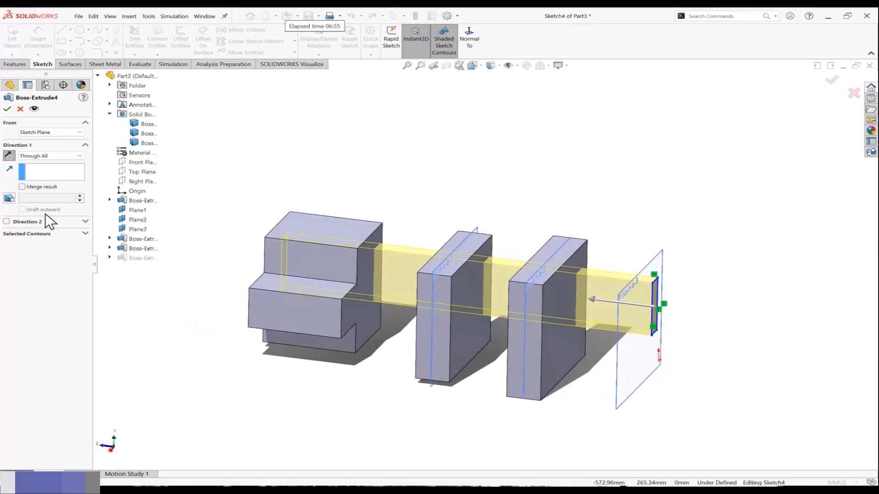
left_click(22, 187)
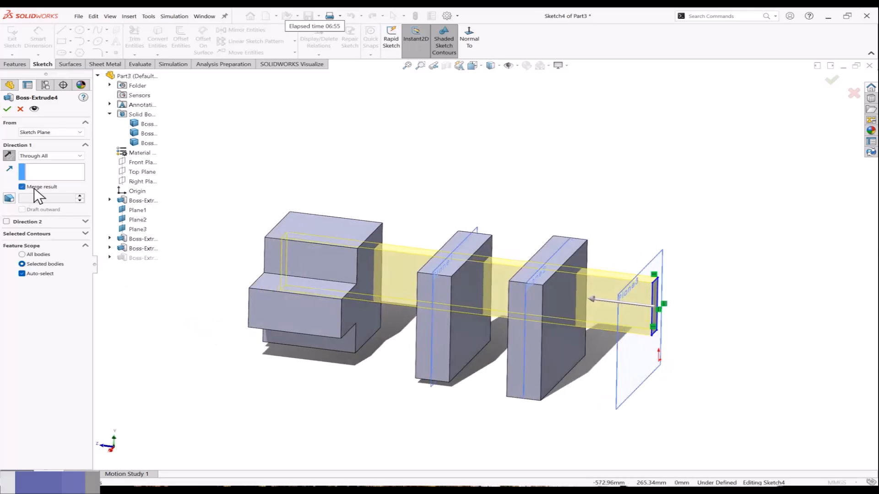
left_click(6, 109)
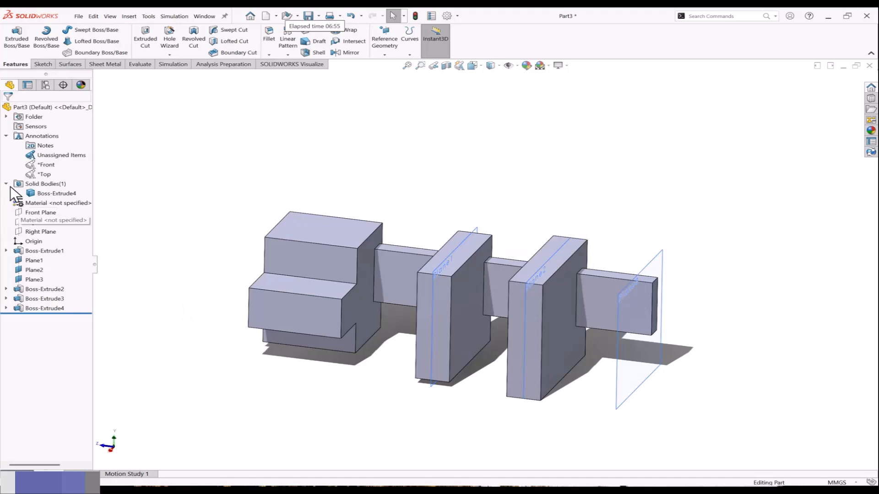
left_click(59, 193)
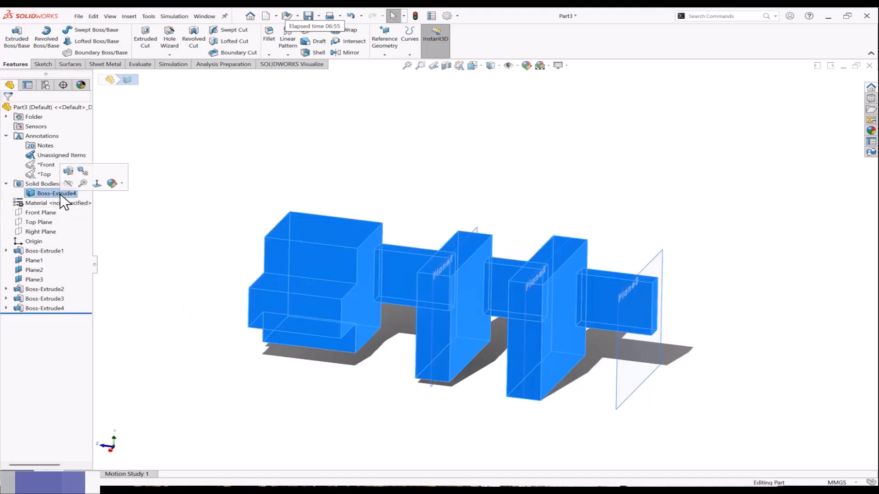
left_click(6, 136)
left_click(192, 248)
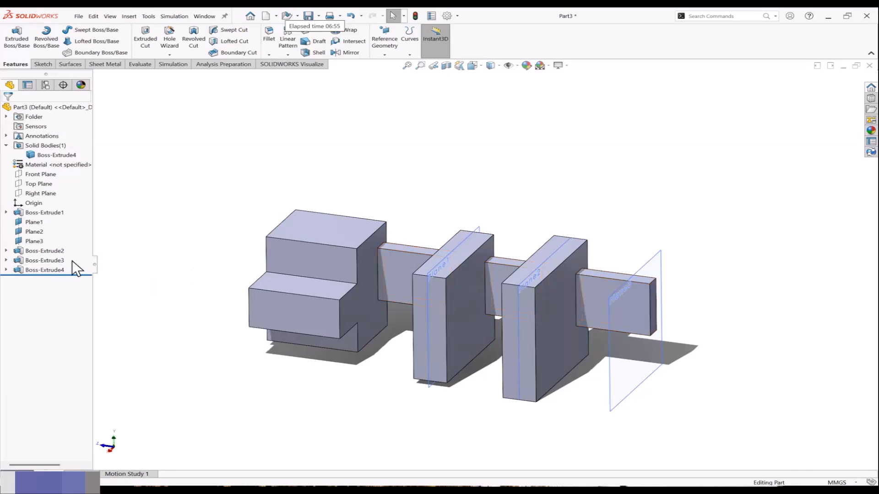
Delete the narrow extrusion feature while keeping its sketch, and hide Plane3.
right_click(51, 268)
left_click(76, 317)
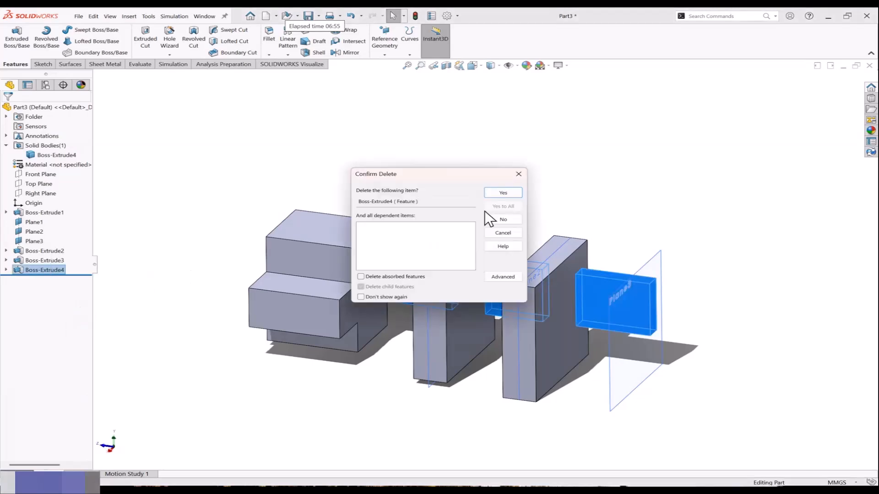
left_click(505, 192)
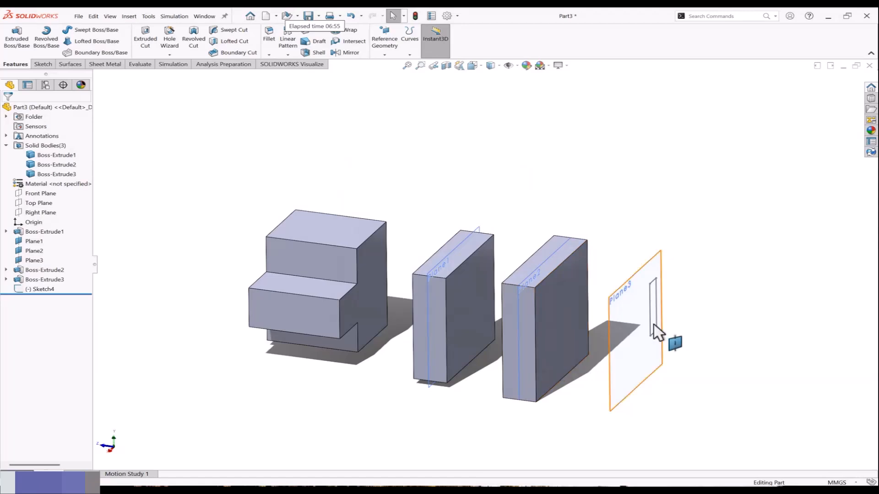
right_click(611, 338)
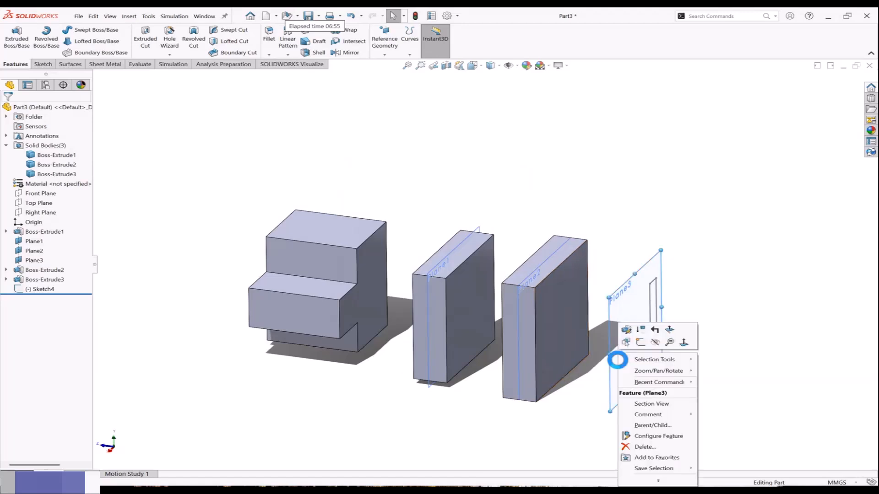
left_click(658, 341)
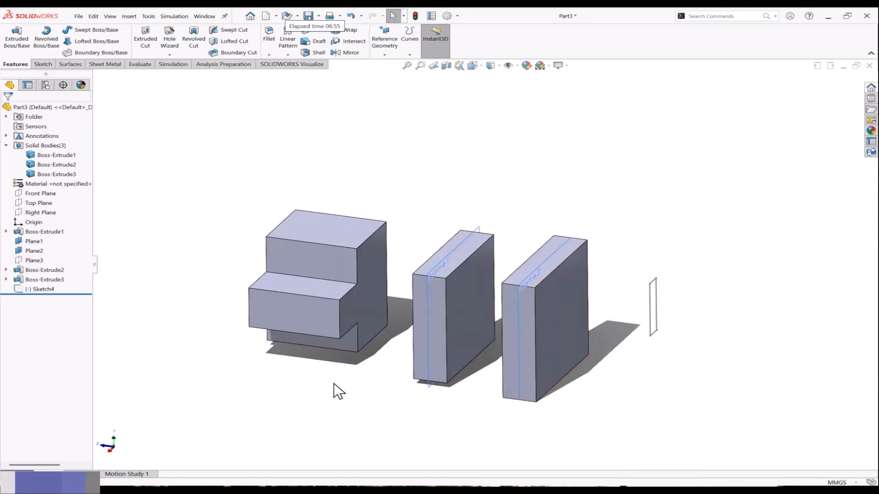
Extrude Sketch4 Through All, starting from the Plane2 plate's face toward the Plane1 plate, with the direction reversed toward the stepped block.
left_click(44, 289)
left_click(17, 37)
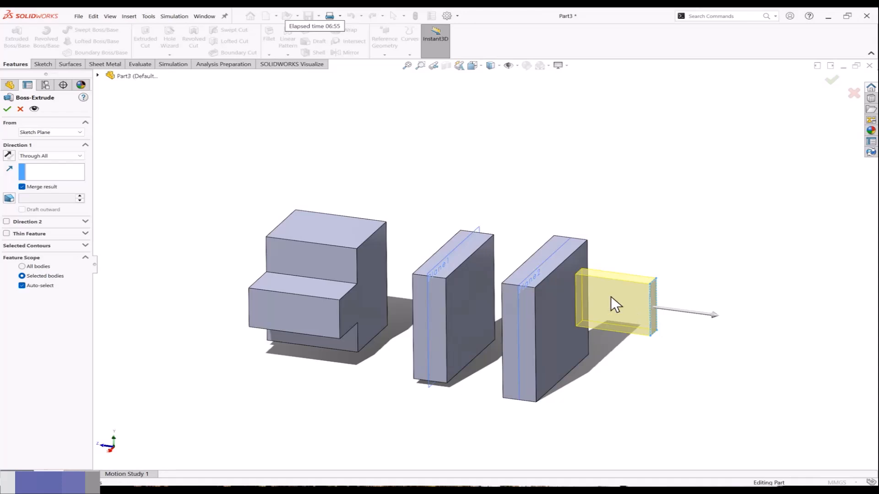
left_click(40, 129)
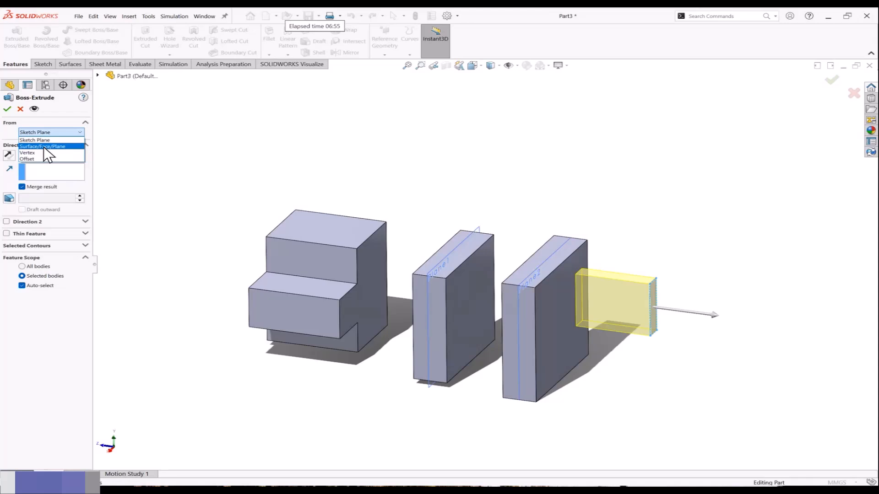
left_click(43, 146)
middle_click_drag(320, 187, 359, 206)
left_click(534, 277)
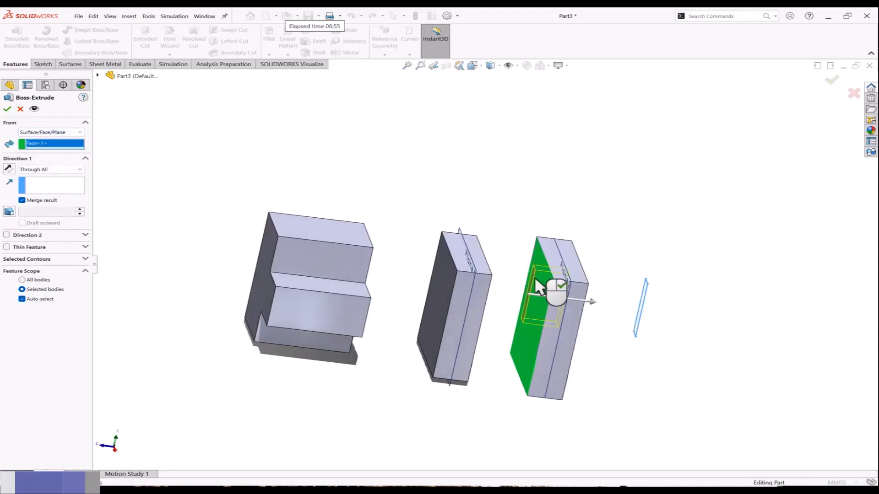
left_click(8, 169)
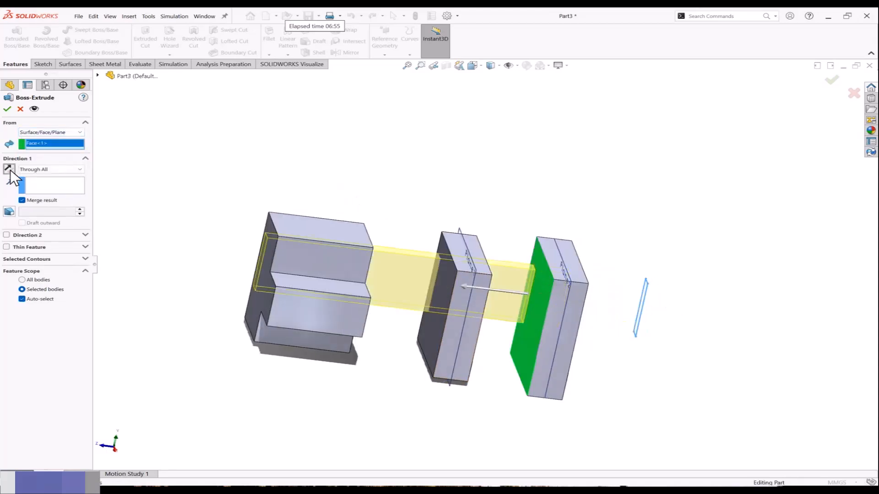
Set the new extrusion's end condition to Up To Next and view it between the two plates.
left_click(53, 169)
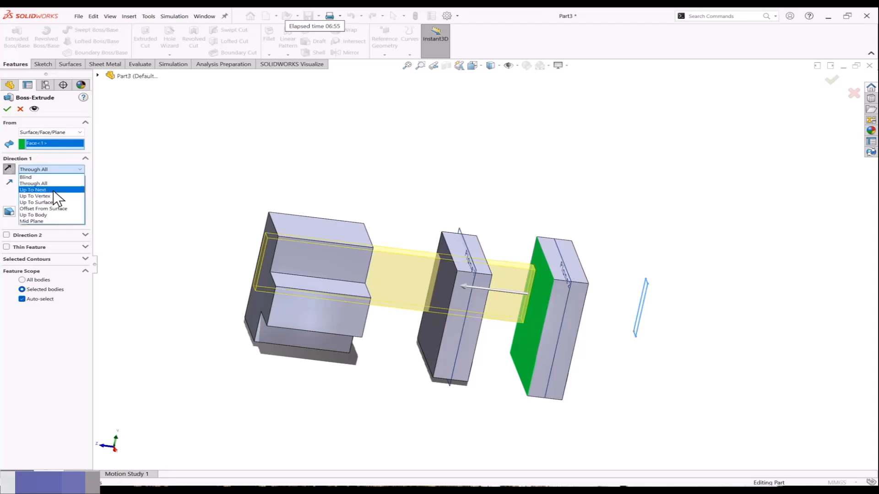
left_click(53, 190)
middle_click_drag(329, 228, 352, 236)
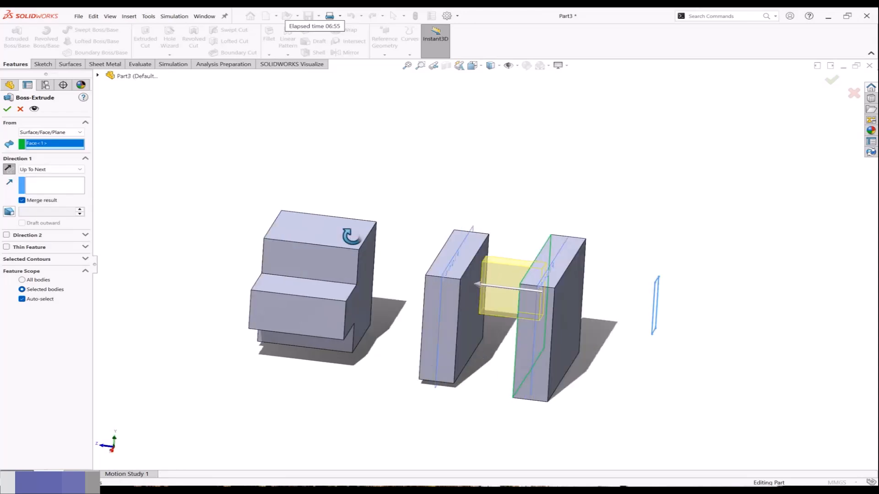
Change the extrusion's start condition to Vertex and pick the Plane1 plate's upper corner on the side facing the stepped block.
left_click(63, 133)
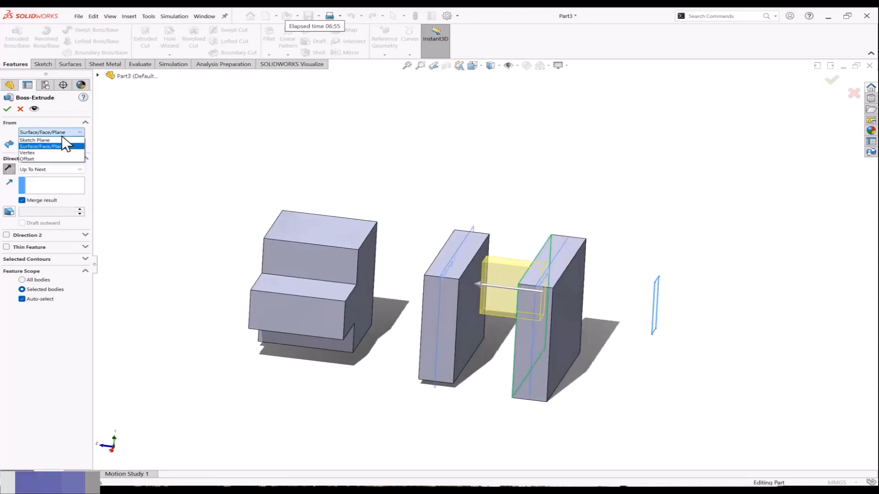
left_click(52, 153)
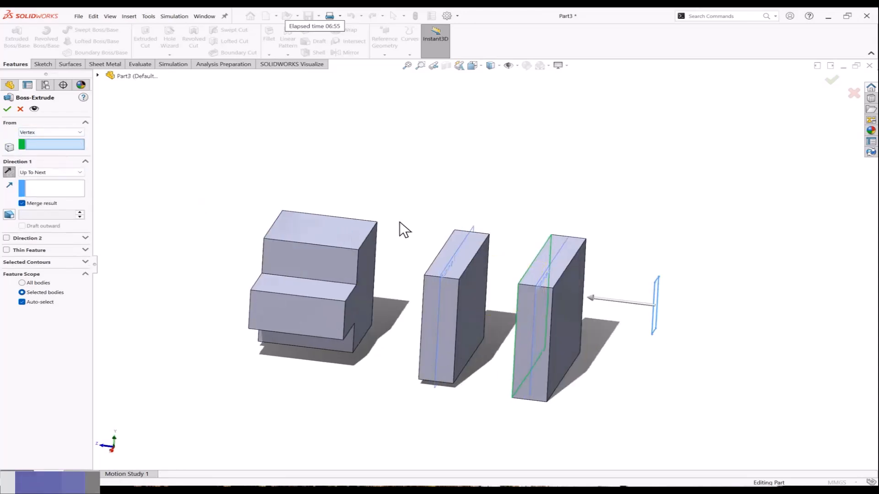
left_click(424, 275)
middle_click_drag(396, 279, 441, 253)
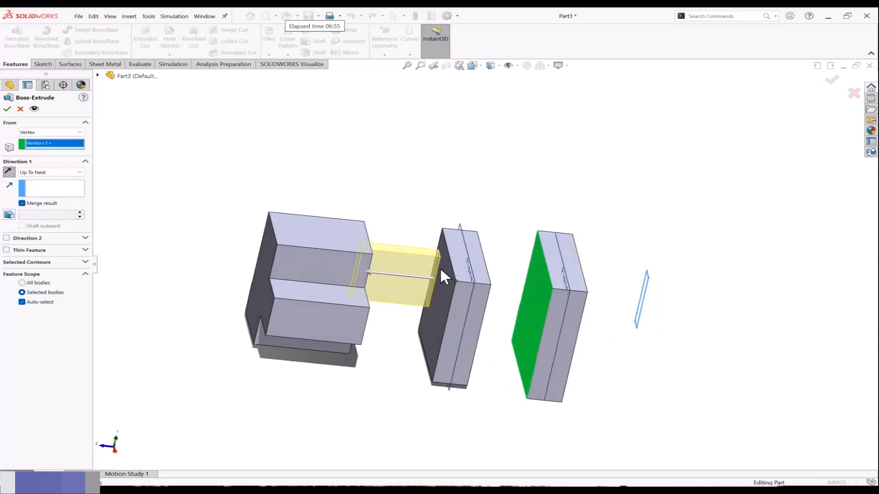
Set the end condition of the vertex-started extrusion to Through All and check how it passes through the stepped block.
middle_click_drag(394, 268, 370, 269)
left_click(59, 172)
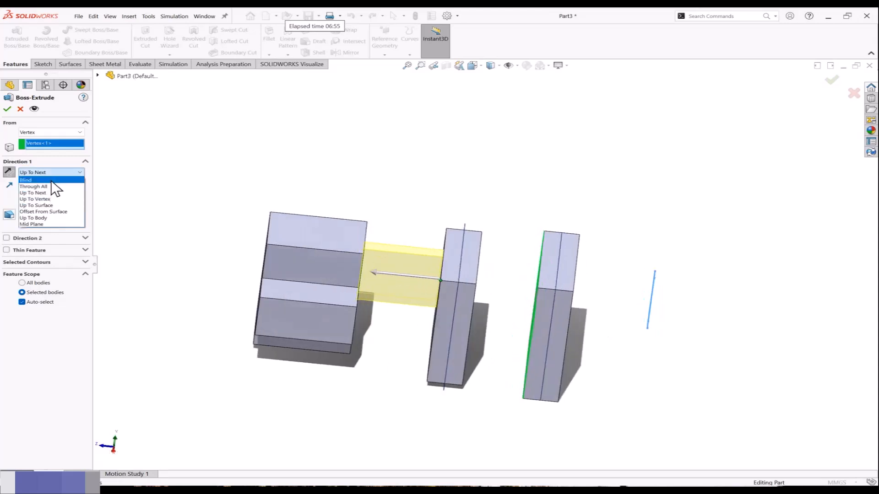
left_click(53, 187)
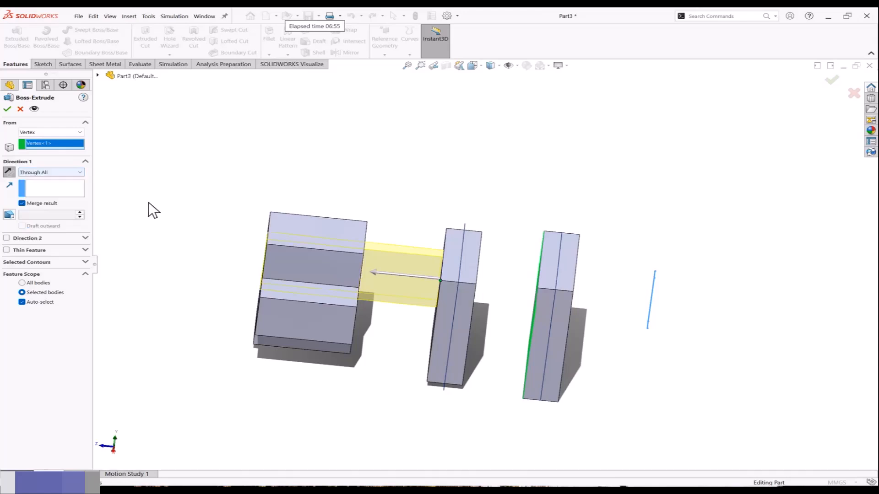
middle_click_drag(151, 209, 180, 190)
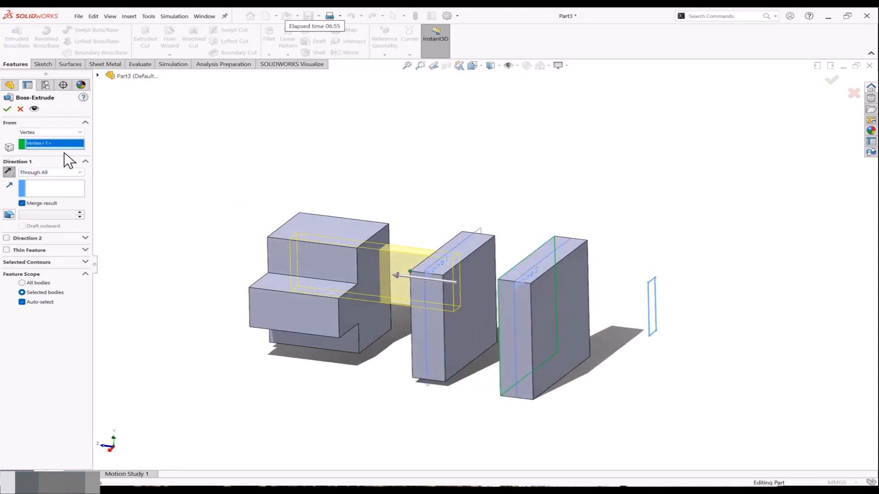
Start the Through All extrusion at a 5 mm Offset from its sketch plane, reversed toward the Plane2 plate, and accept it.
left_click(57, 132)
left_click(48, 157)
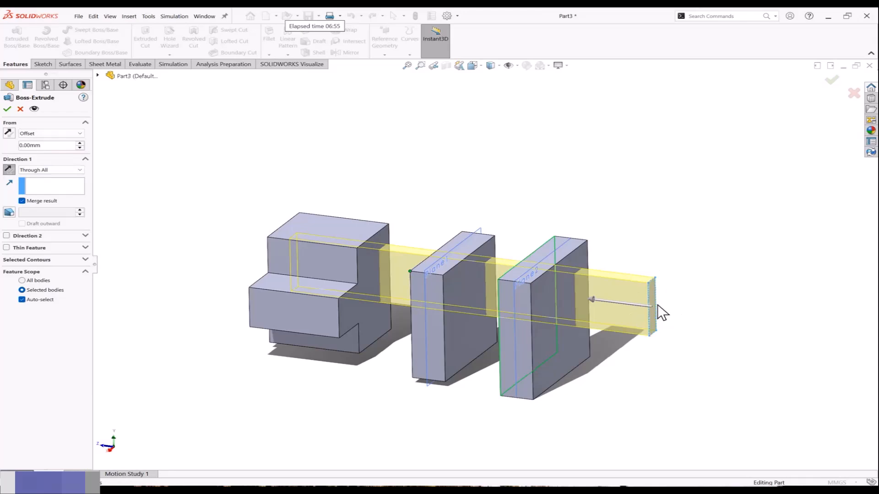
left_click_drag(44, 145, 3, 143)
type("5")
key("Return")
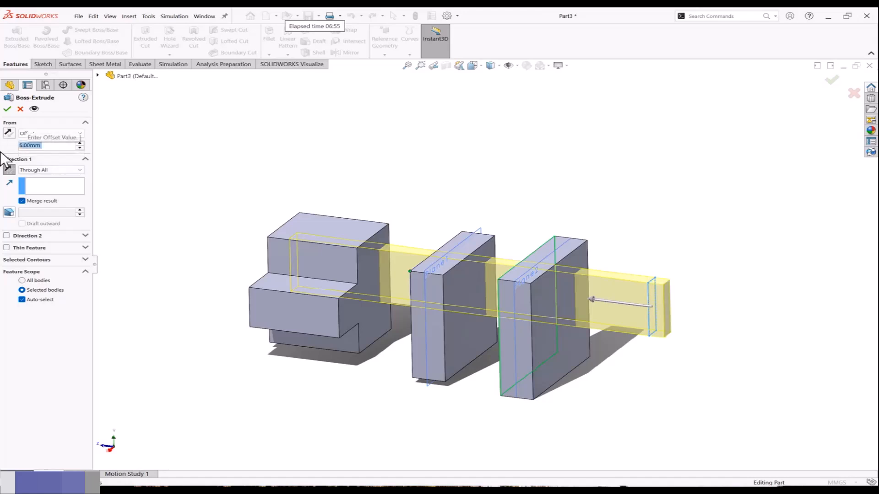
middle_click_drag(359, 243, 476, 263)
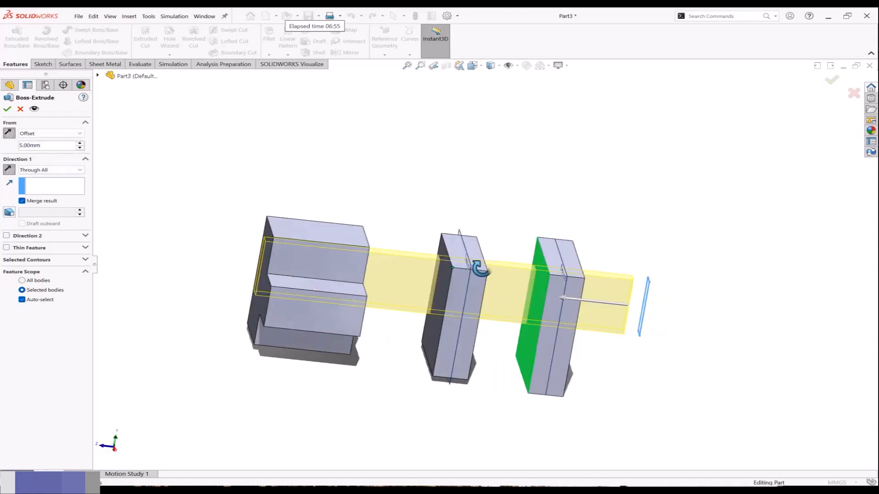
scroll(638, 303, "down", 3)
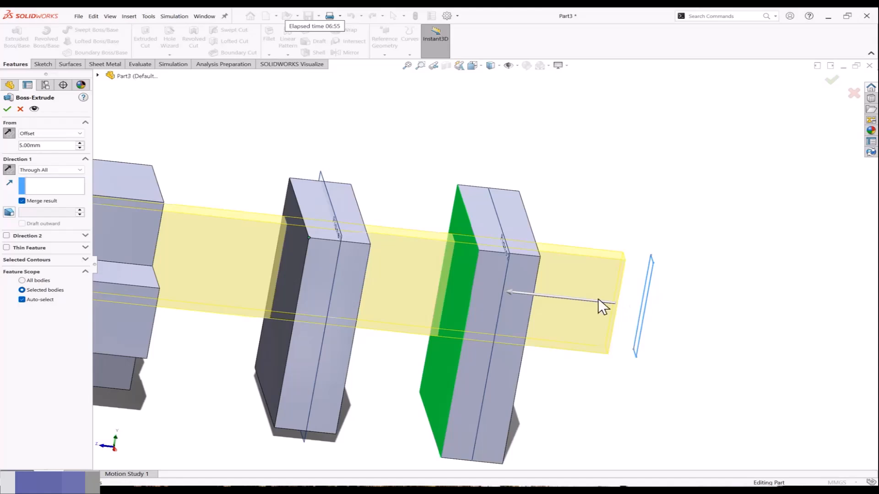
scroll(595, 298, "up", 2)
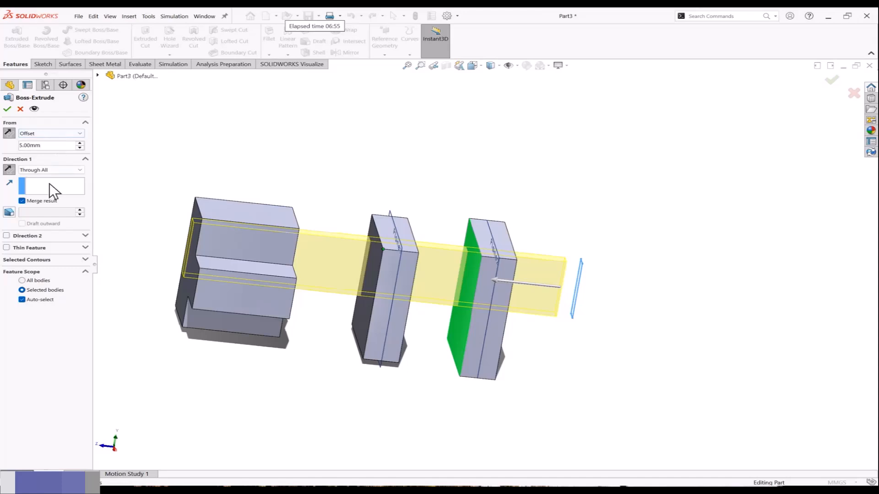
middle_click_drag(569, 310, 567, 283)
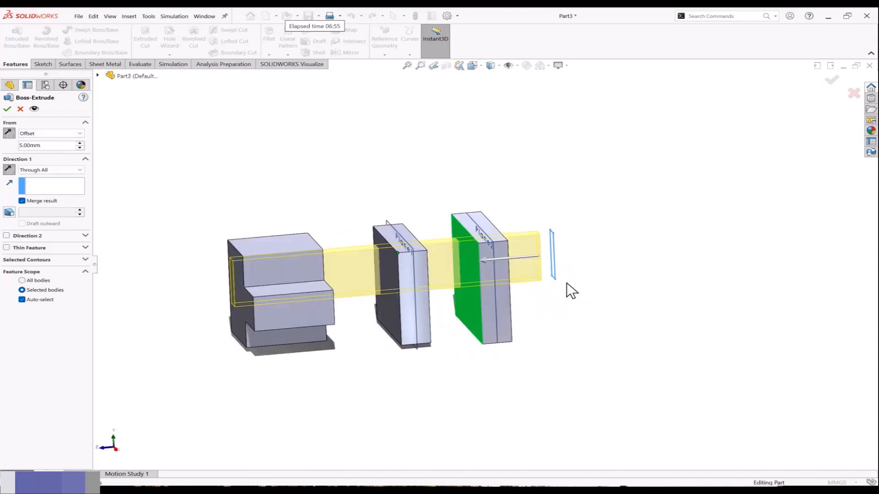
left_click(830, 81)
mouse_move(563, 240)
middle_mouse_down()
mouse_move(524, 249)
mouse_move(556, 250)
middle_mouse_up()
scroll(556, 249, "up", 1)
scroll(232, 252, "down", 1)
mouse_move(232, 253)
middle_mouse_down()
mouse_move(229, 233)
mouse_move(232, 248)
middle_mouse_up()
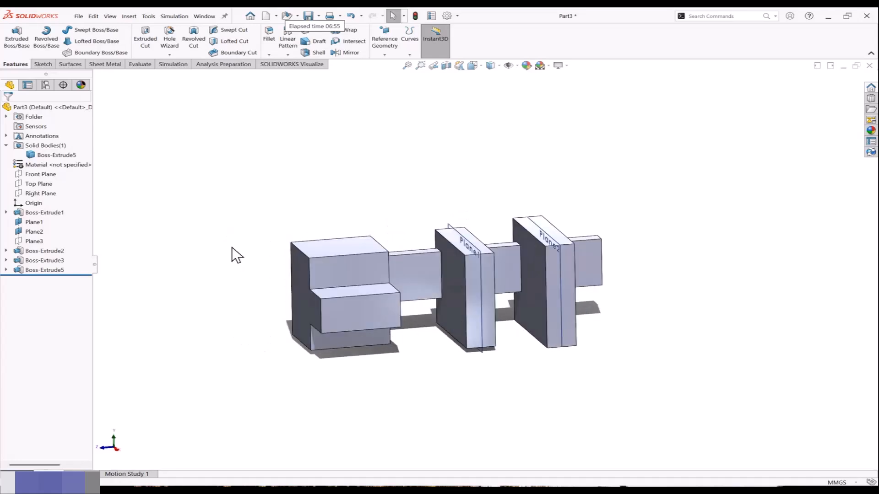
Delete all boss extrusions and the three offset planes, leaving only Sketch1 in the part.
left_click(6, 145)
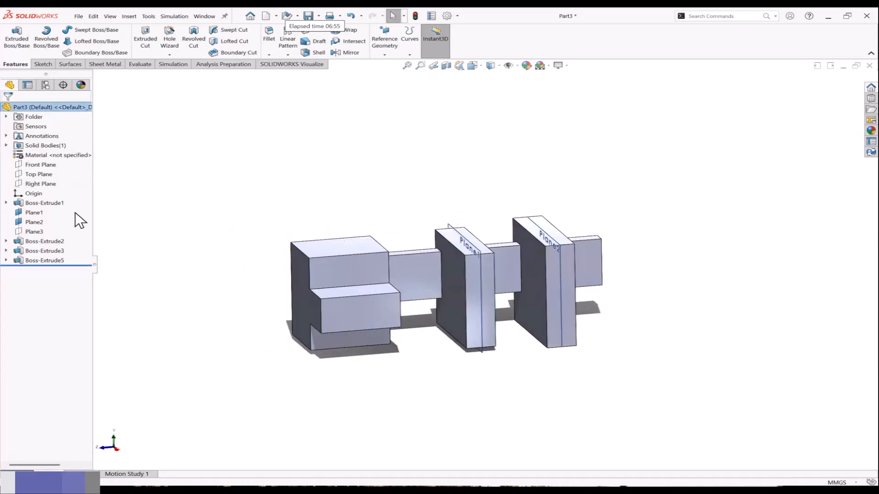
left_click_drag(78, 200, 13, 259)
right_click(13, 260)
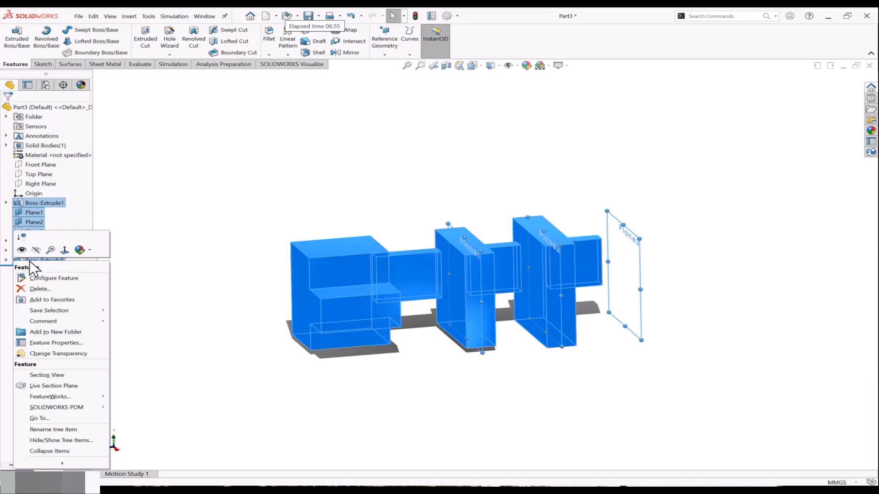
left_click(39, 288)
left_click(503, 194)
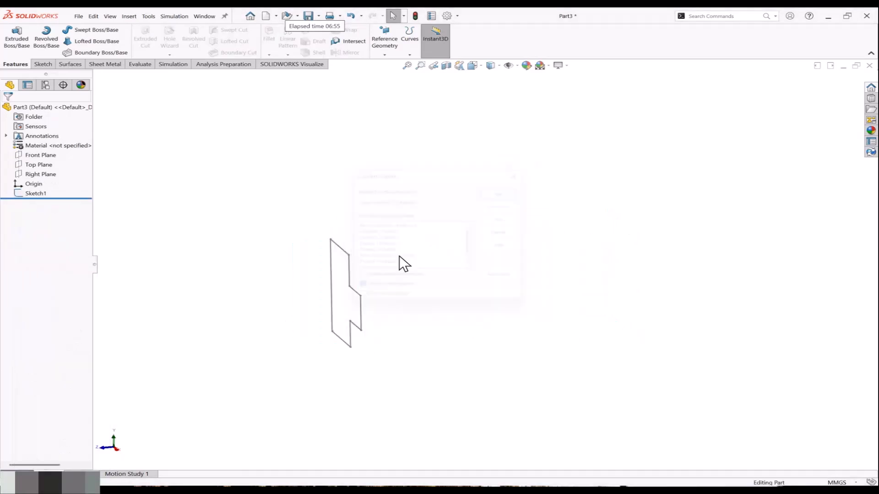
Set up a Blind extrusion of Sketch1 as a One-Direction thin feature 2 mm thick, with the wall reversed to the profile's inner side.
left_click(40, 192)
left_click(16, 39)
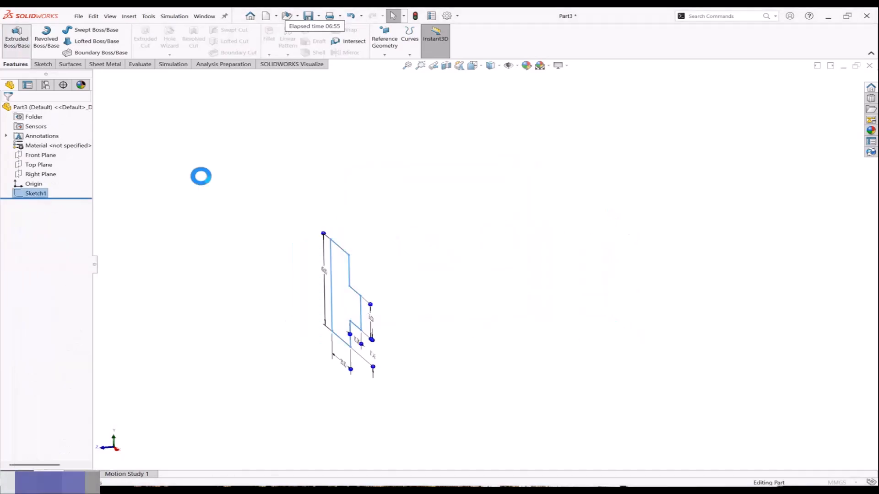
middle_click_drag(244, 224, 437, 284)
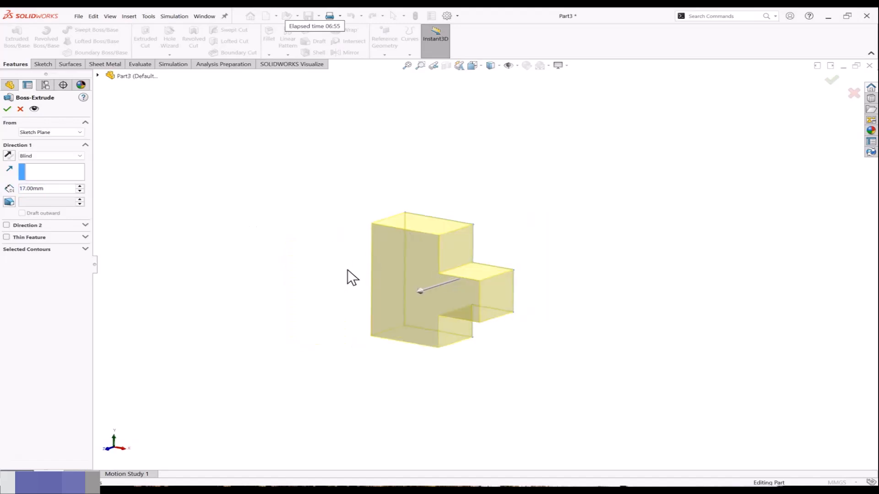
left_click(6, 238)
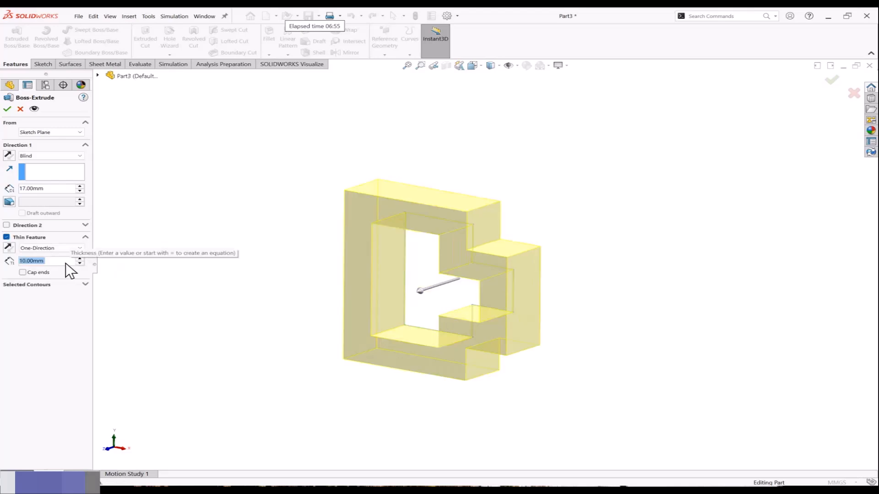
type("2")
key("Return")
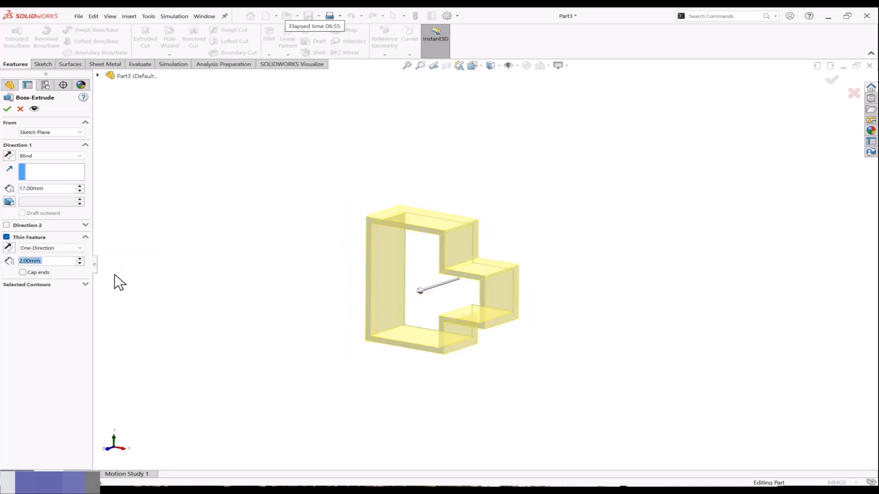
middle_click_drag(480, 288, 400, 289)
scroll(493, 217, "down", 1)
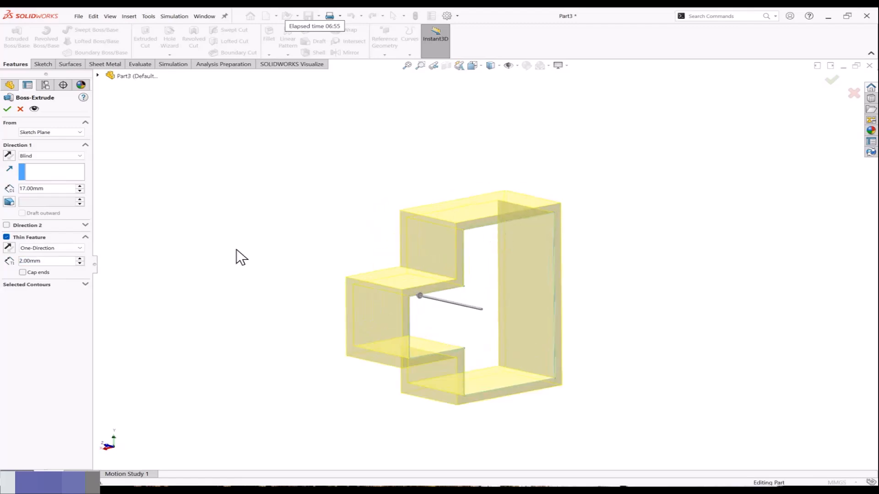
left_click(8, 248)
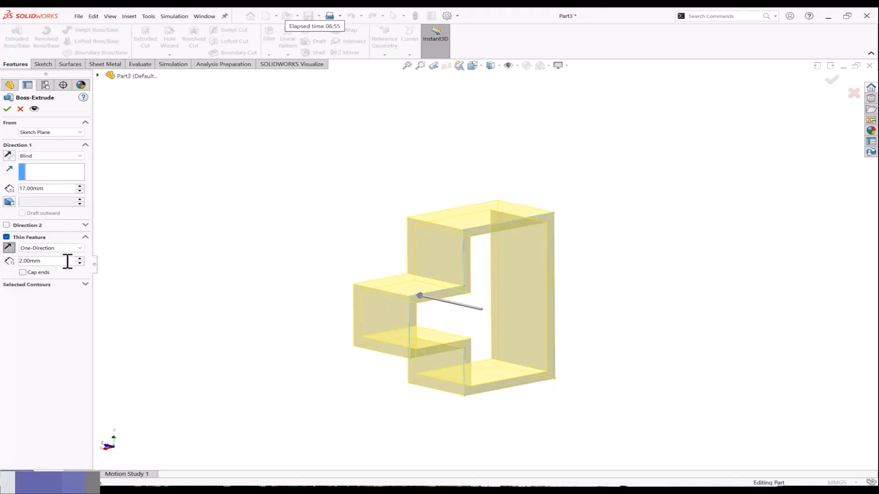
mouse_move(183, 258)
middle_mouse_down()
mouse_move(146, 242)
mouse_move(172, 263)
middle_mouse_up()
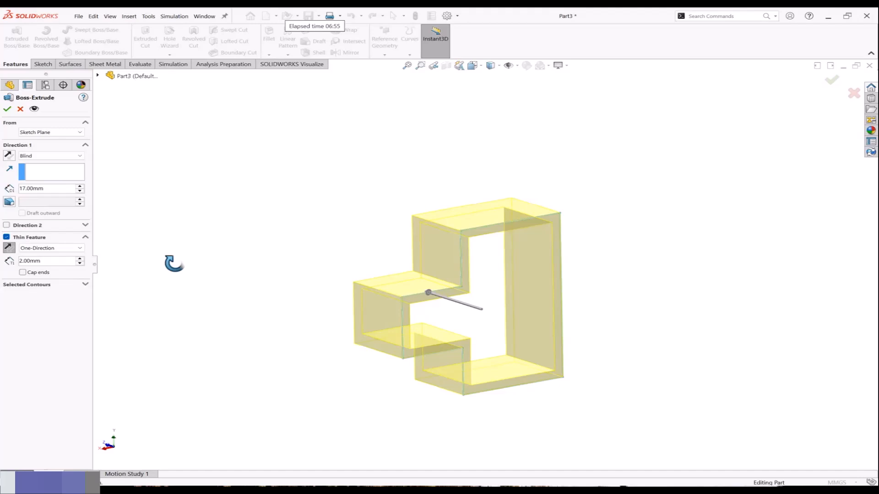
Switch the thin feature to Two-Direction and set the Direction 2 thickness to 1 mm.
left_click(48, 249)
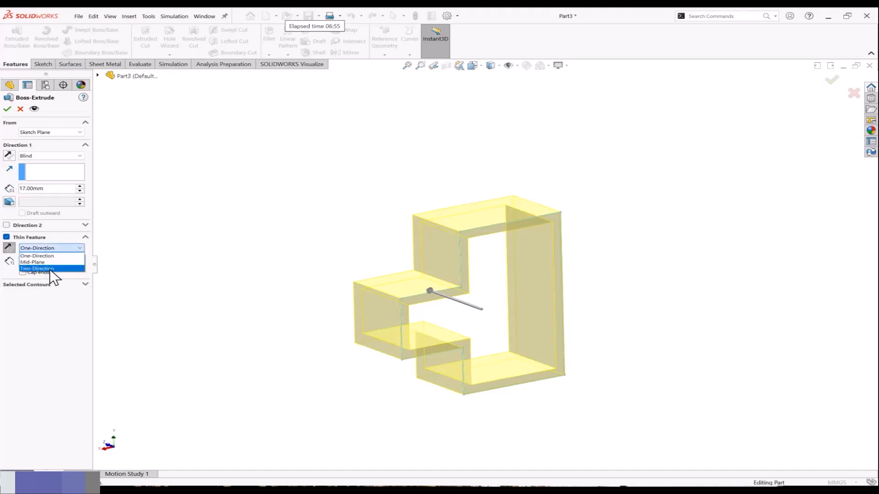
left_click(50, 269)
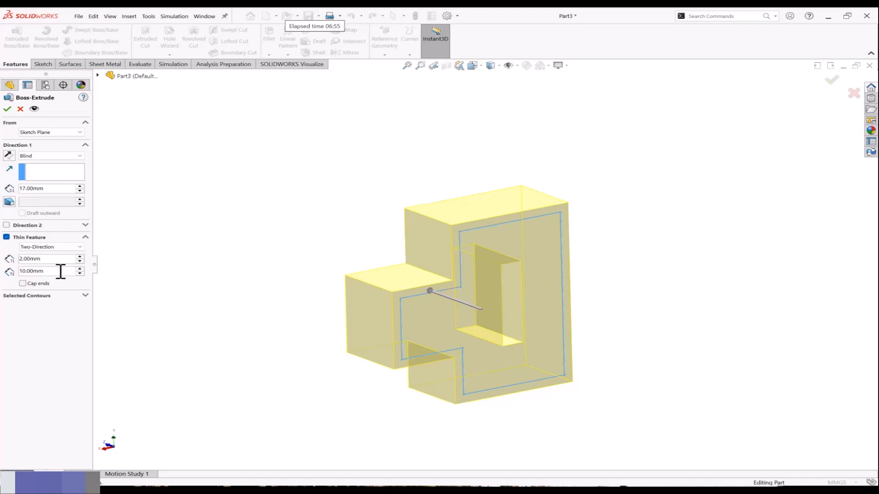
double_click(60, 271)
type("1")
key("Return")
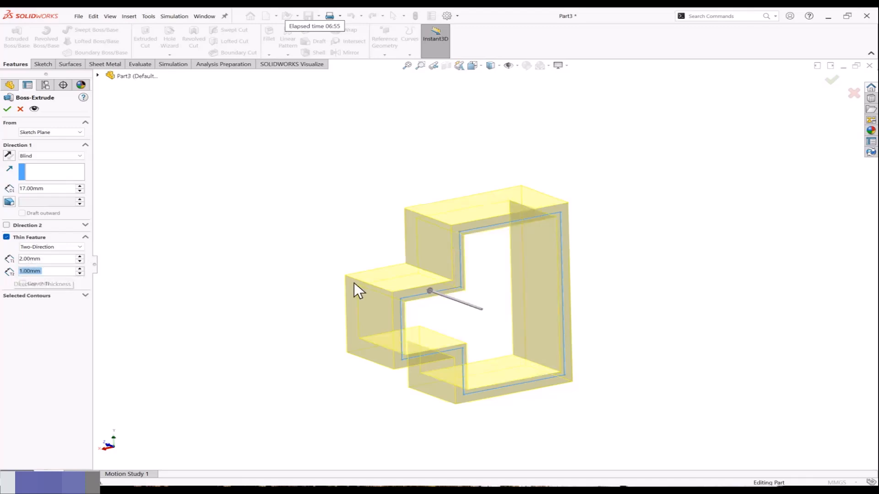
middle_click_drag(354, 283, 380, 258)
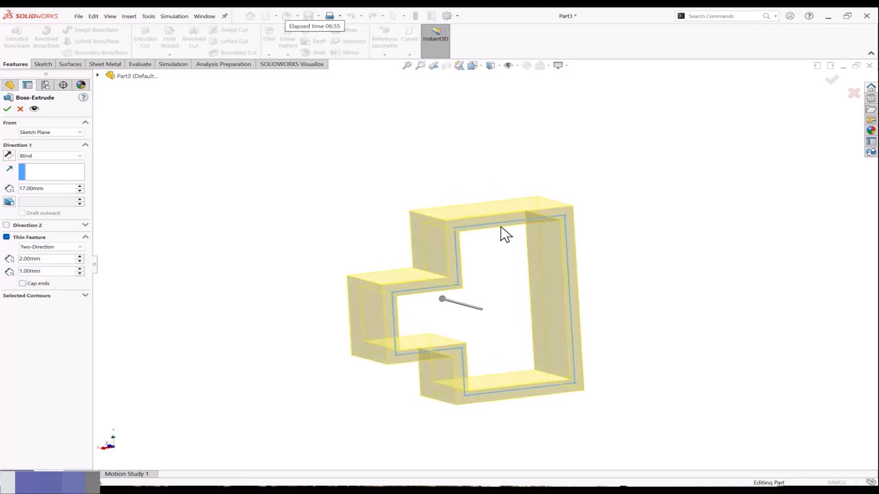
Change the thin feature type to Mid-Plane and inspect the wall on both sides of the sketch outline.
left_click(62, 247)
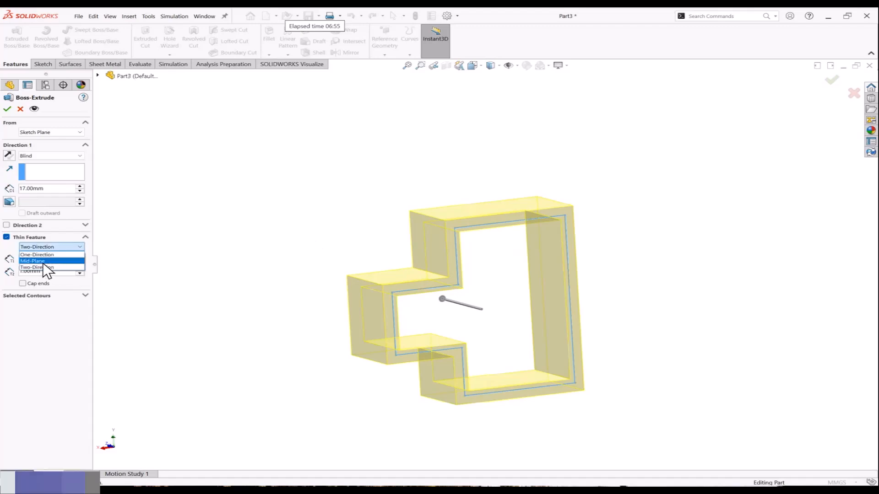
left_click(44, 262)
double_click(44, 259)
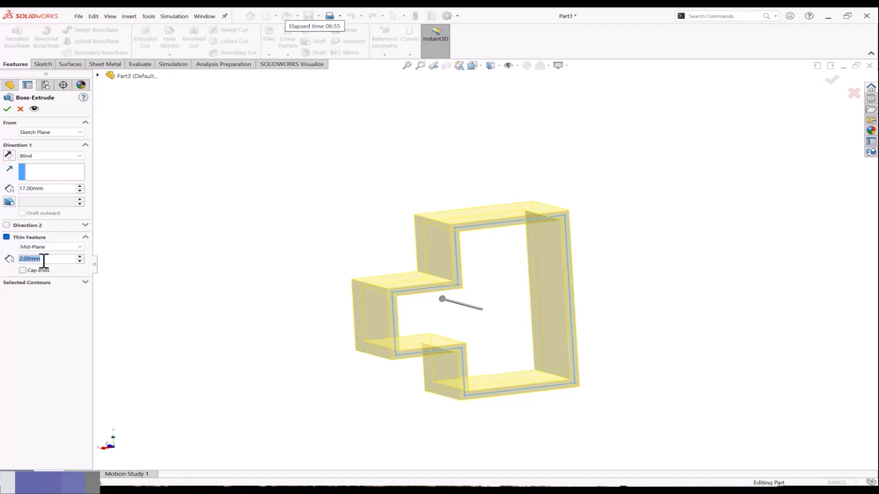
mouse_move(268, 281)
middle_mouse_down()
mouse_move(243, 252)
mouse_move(290, 288)
mouse_move(251, 282)
mouse_move(281, 288)
middle_mouse_up()
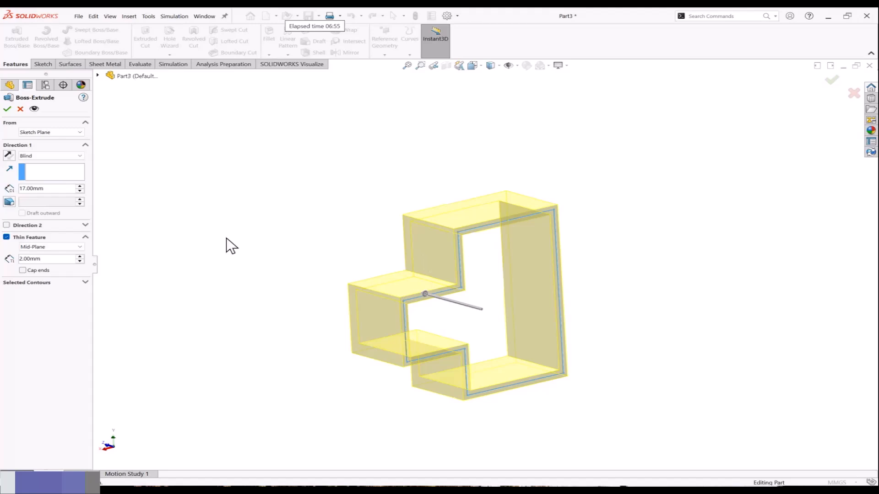
middle_click_drag(483, 322, 473, 281)
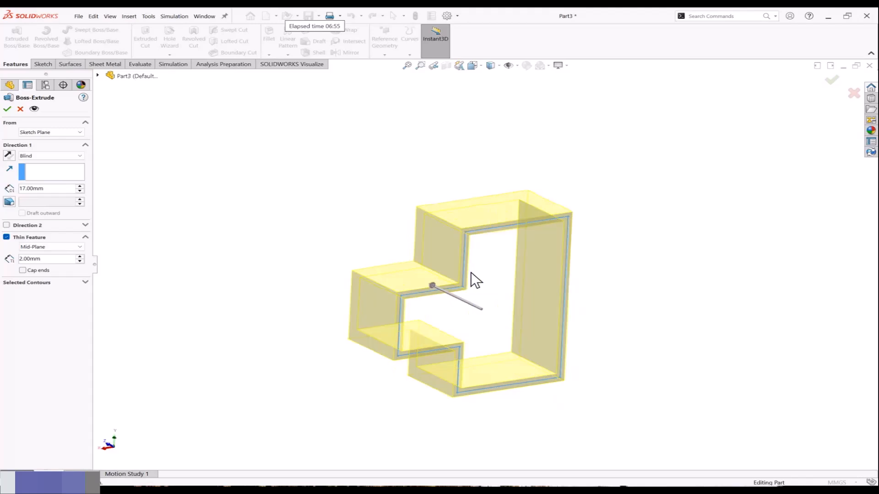
middle_click_drag(441, 319, 435, 324)
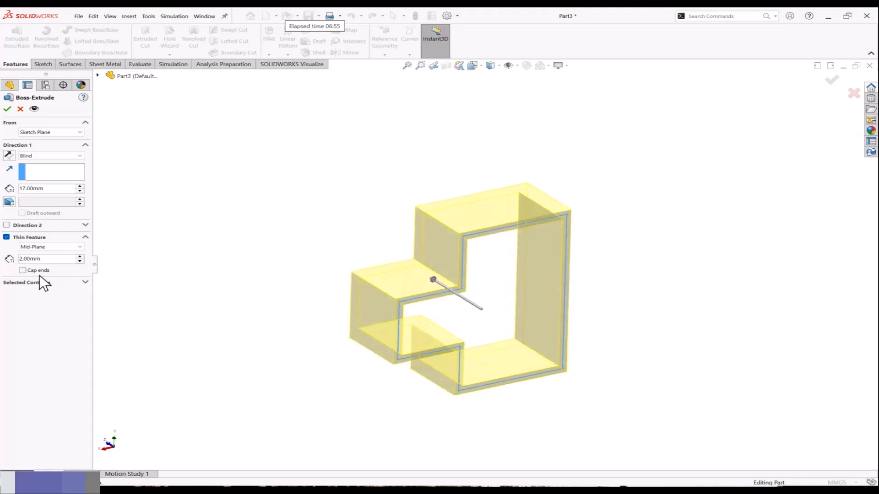
Try Cap ends on the Mid-Plane thin feature with a 1 mm wall thickness, and cancel the extrusion.
left_click(22, 270)
middle_click_drag(353, 294, 375, 294)
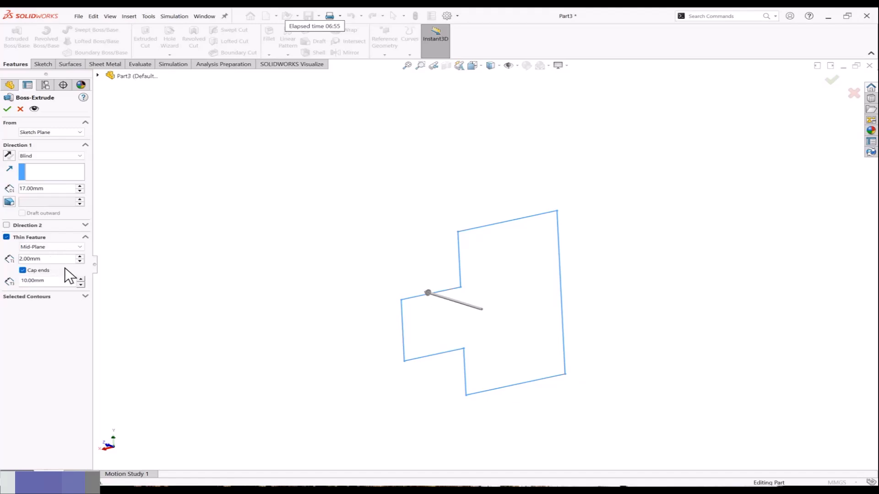
left_click_drag(61, 260, 5, 259)
type("1")
key("Return")
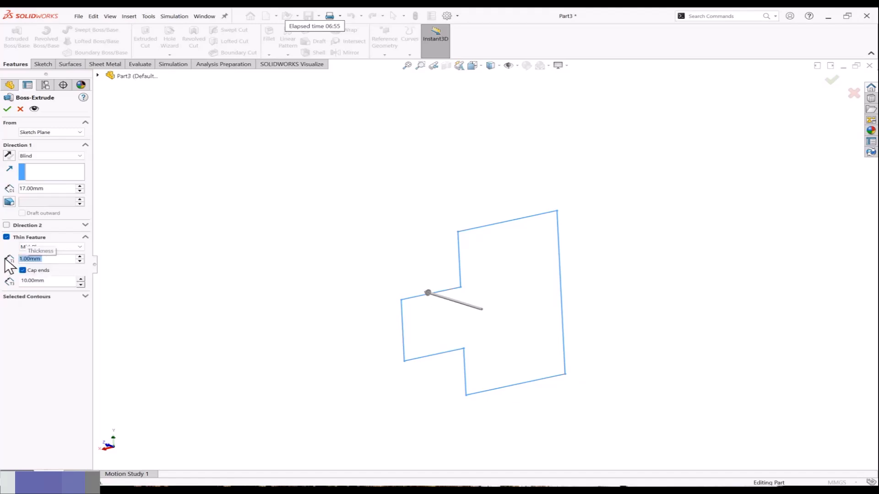
left_click(20, 109)
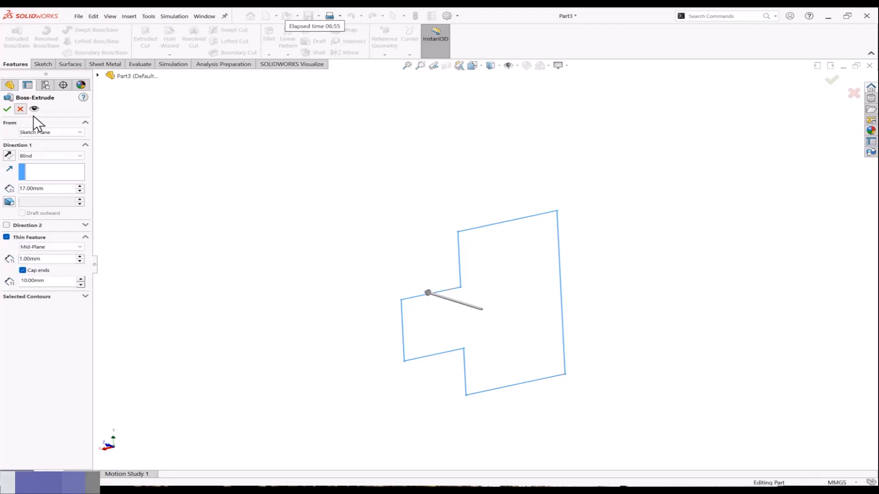
Extrude Sketch1 as a Blind, One-Direction thin feature with a 1 mm wall and no capped ends.
left_click(16, 36)
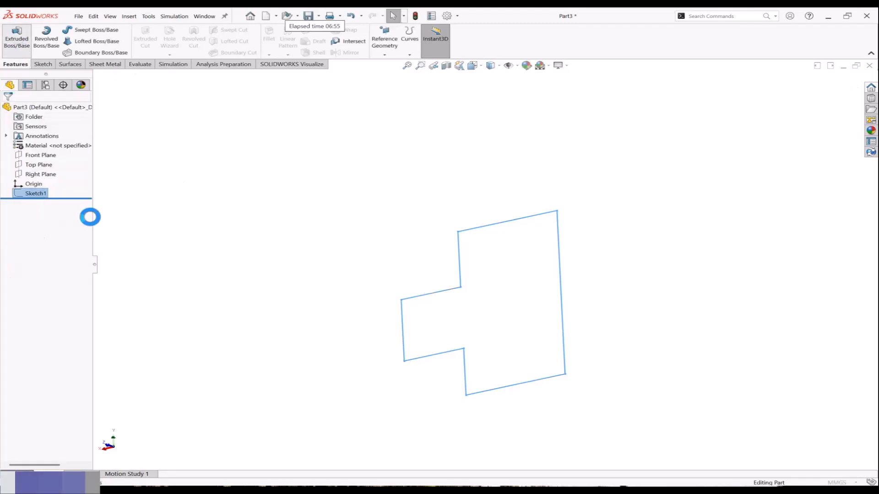
left_click(7, 237)
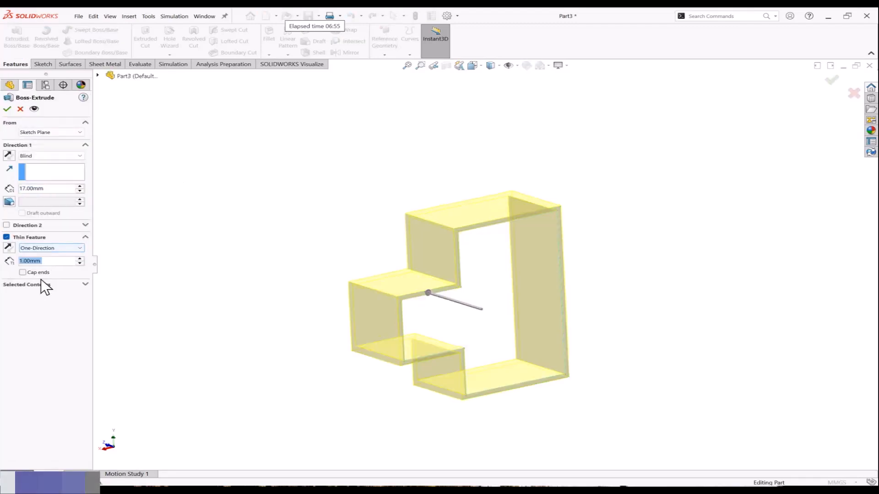
left_click(7, 109)
middle_click_drag(192, 197, 327, 243)
Delete the thin extrusion while keeping its underlying Sketch1.
right_click(58, 203)
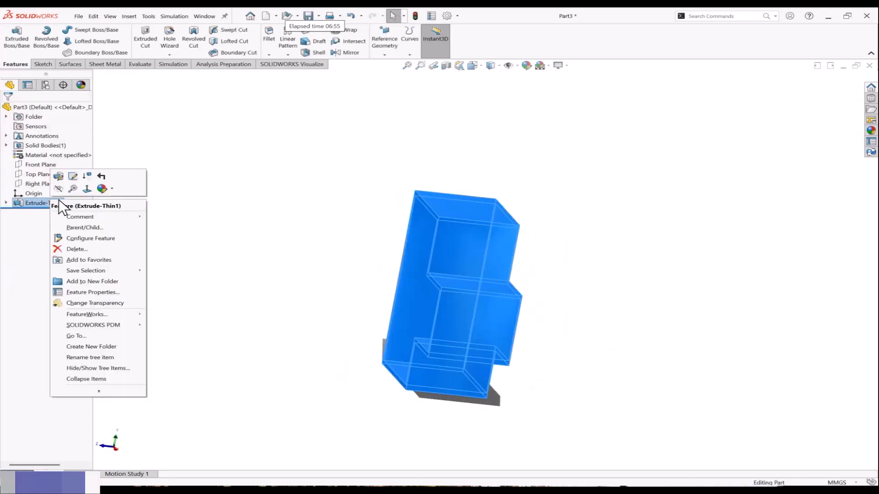
left_click(76, 249)
left_click(511, 196)
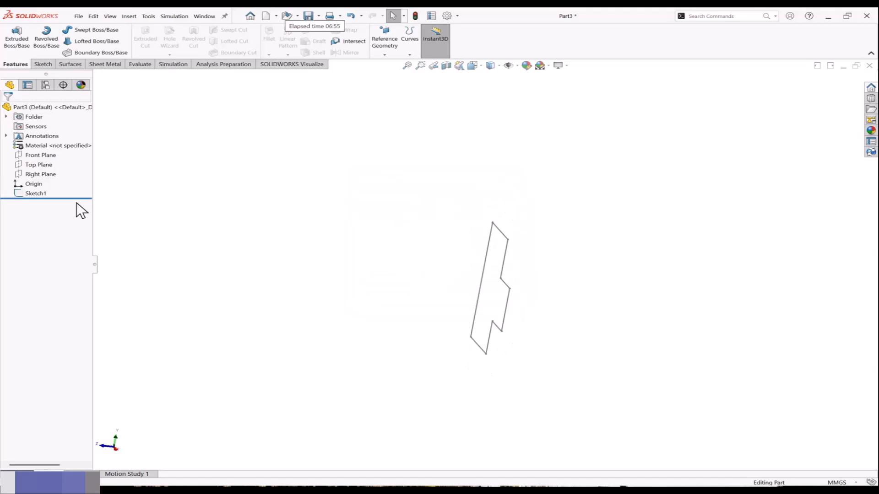
Edit Sketch1 and delete the stepped notch lines protruding from the profile's open side.
left_click(44, 192)
left_click(56, 170)
key("z")
left_click_drag(702, 202, 545, 327)
key("Delete")
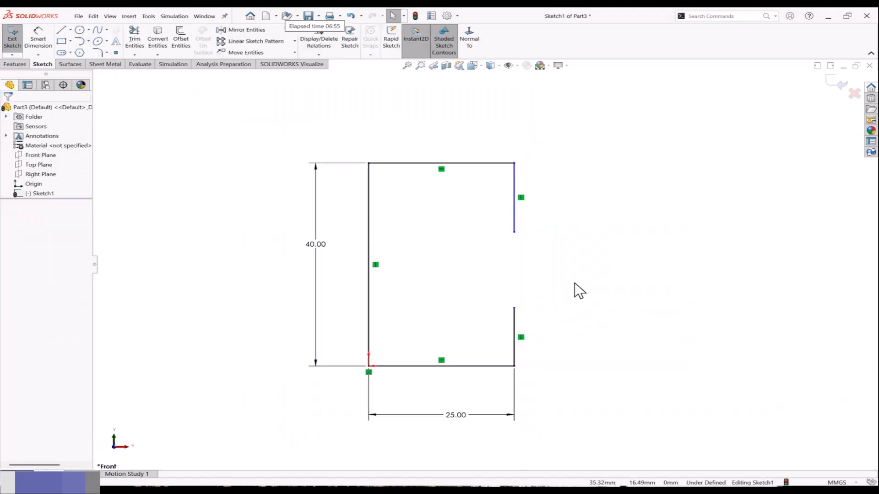
Extend the upper vertical segment down to the lower one to close the rectangular profile, and exit the sketch.
left_click(135, 55)
left_click(146, 74)
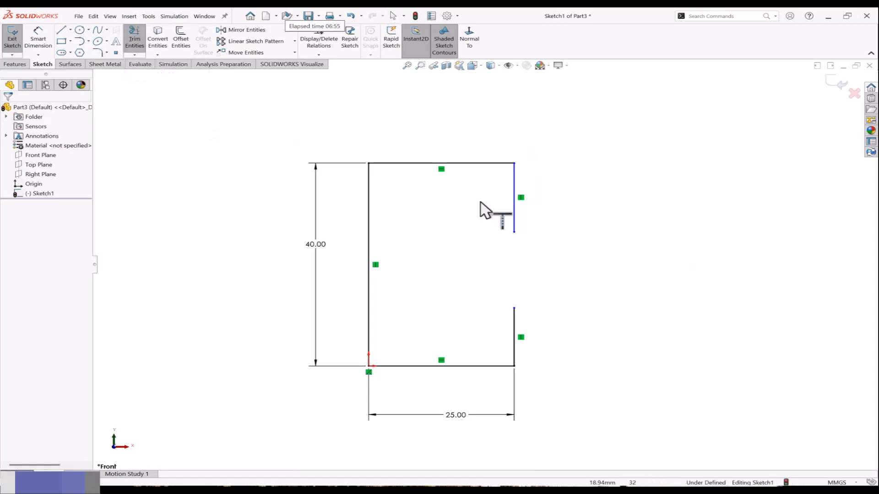
left_click(514, 219)
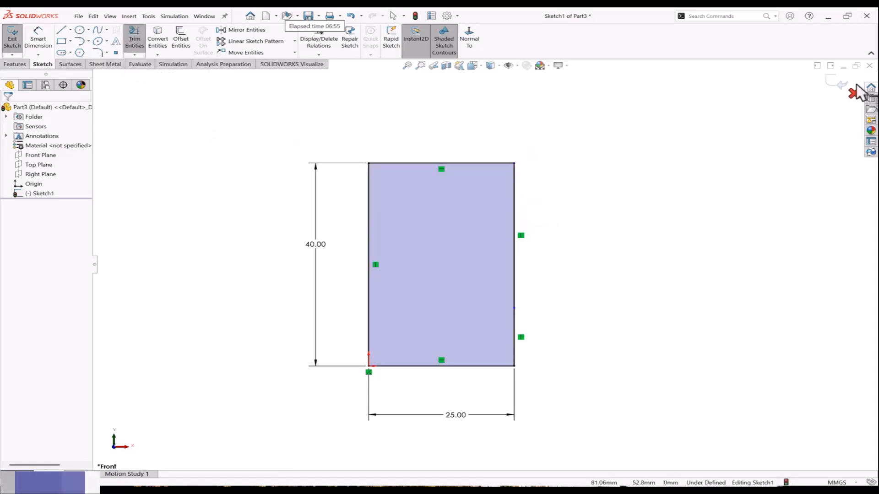
left_click(841, 83)
Start an Extruded Boss/Base from Sketch1 with a Mid Plane end condition and a 31 mm depth.
left_click(40, 193)
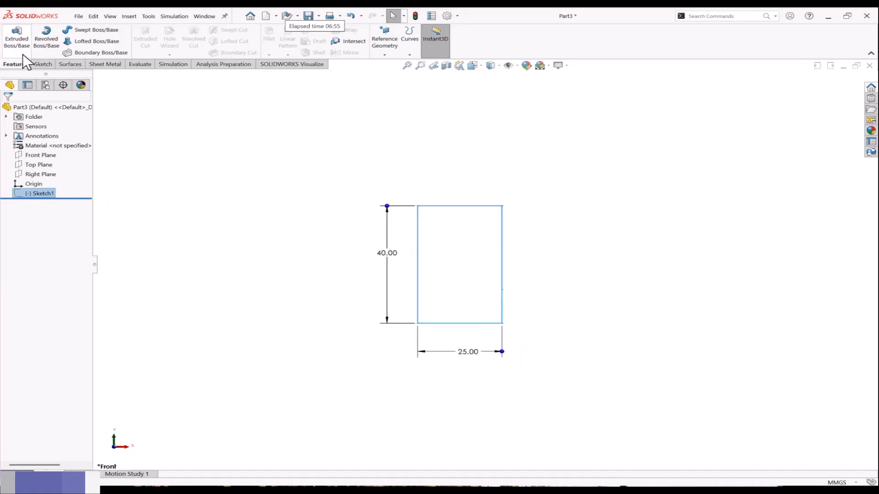
left_click(17, 37)
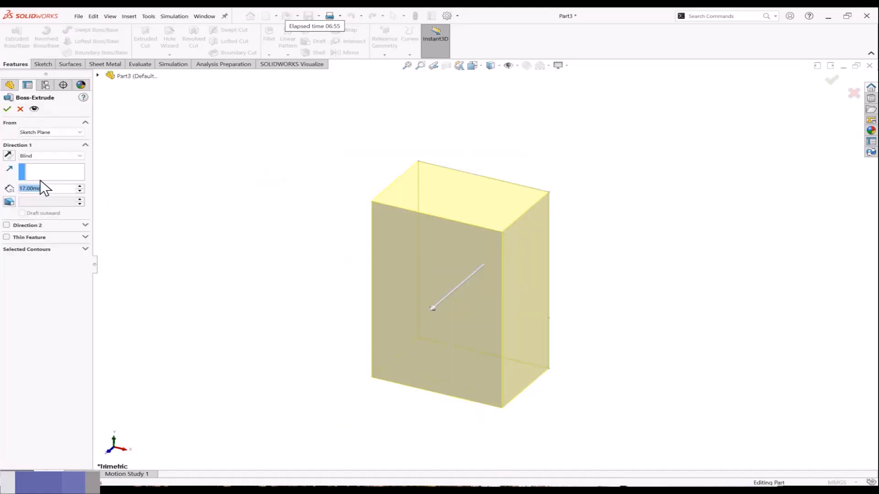
left_click(51, 156)
left_click(45, 193)
left_click_drag(450, 301, 443, 310)
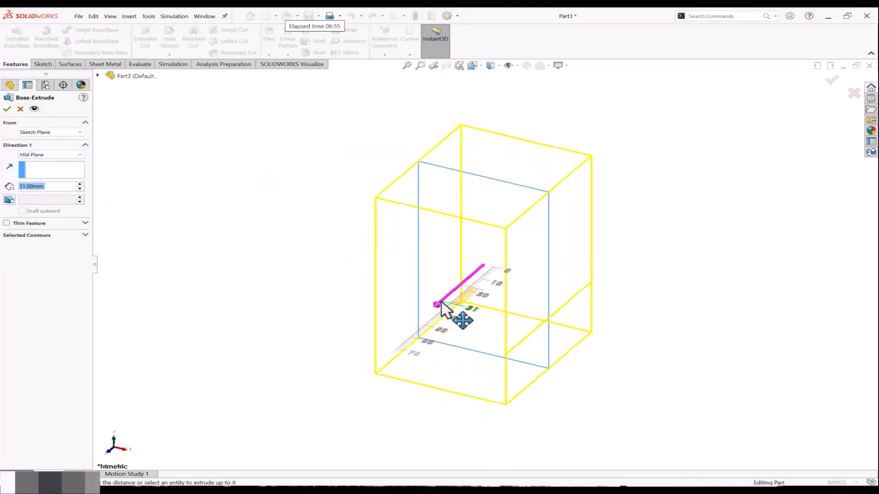
Try the One-Direction, Mid-Plane and Two-Direction thin feature types on the Mid Plane extrusion, and cancel it.
left_click(58, 224)
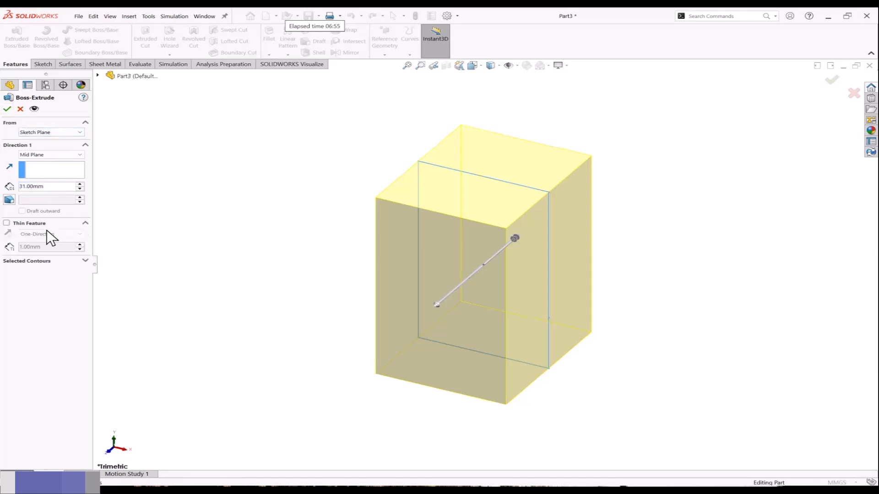
left_click(45, 224)
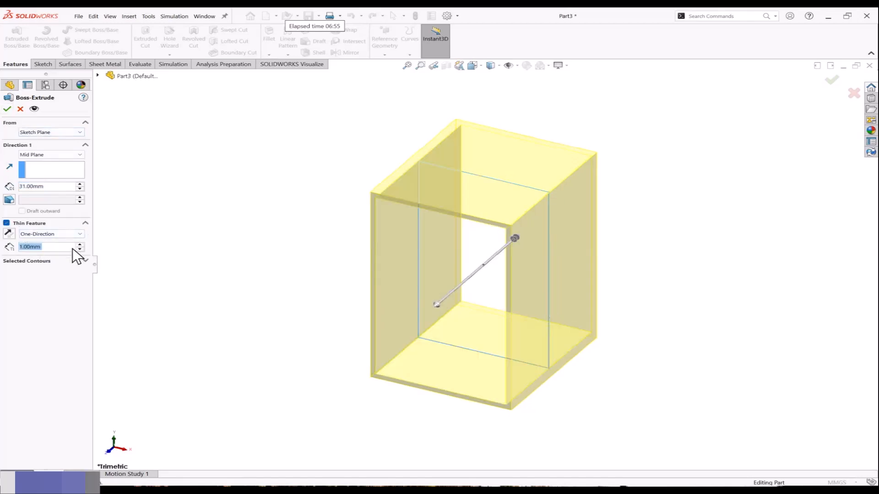
left_click(50, 234)
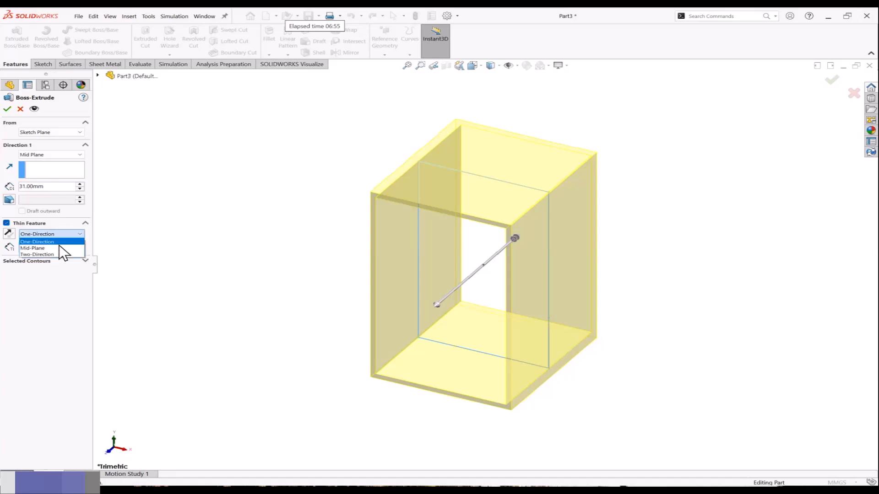
left_click(53, 249)
left_click(77, 233)
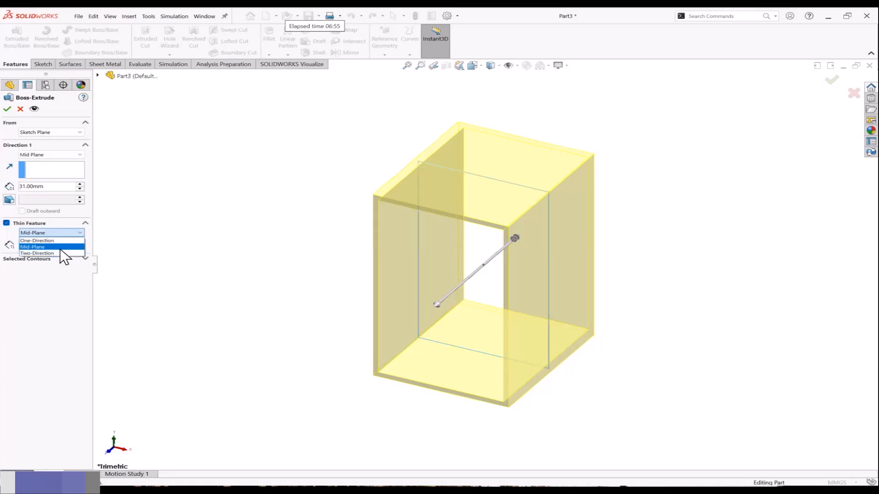
left_click(58, 253)
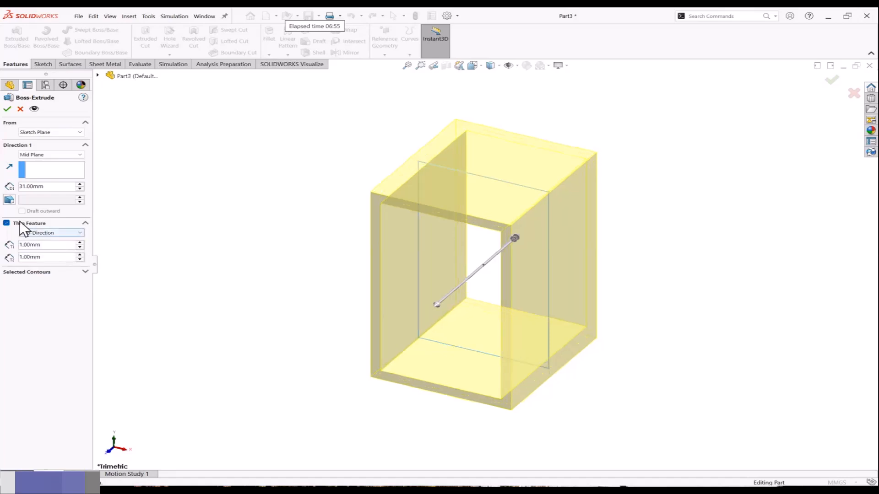
left_click(20, 109)
Delete Sketch1 from the part.
right_click(37, 193)
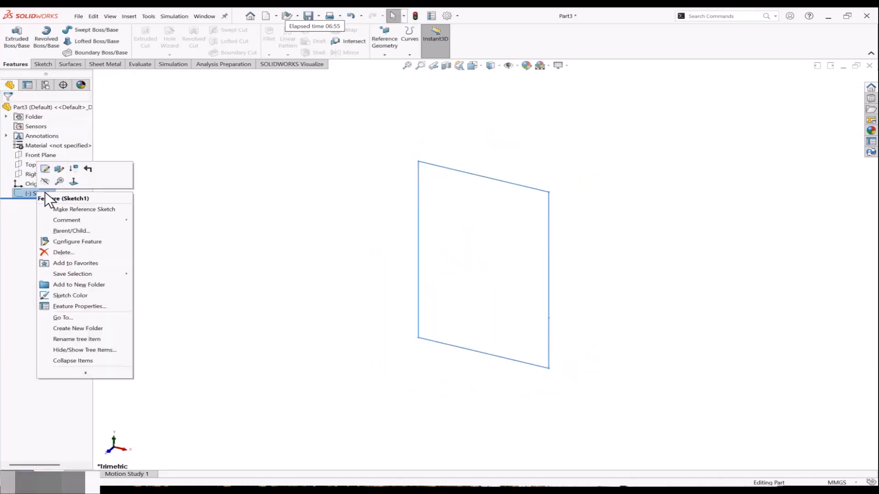
left_click(66, 252)
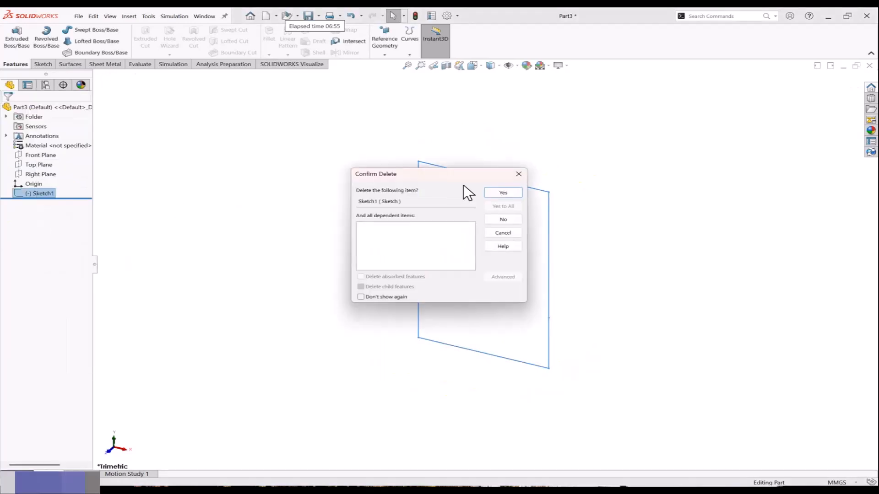
left_click(501, 193)
Start a sketch on the Front Plane and draw a corner rectangle up and to the right from the origin.
left_click(50, 156)
left_click(56, 146)
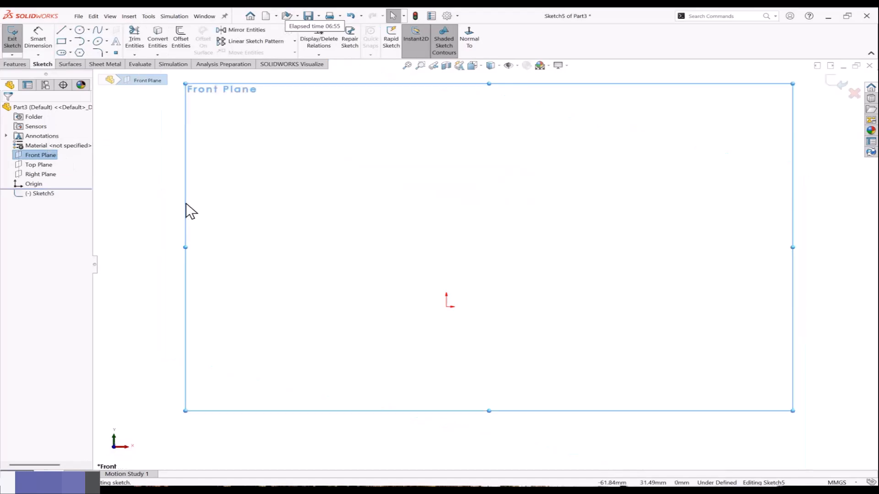
scroll(183, 202, "up", 3)
left_click(61, 41)
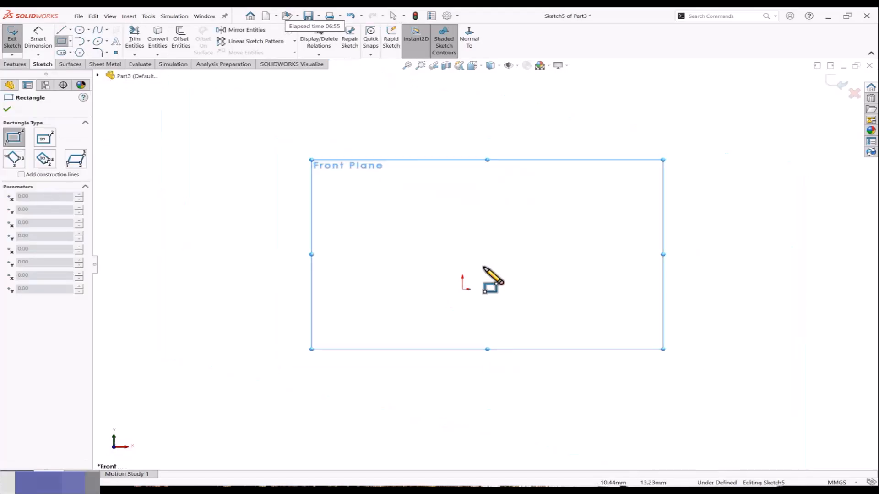
left_click(462, 289)
left_click(644, 162)
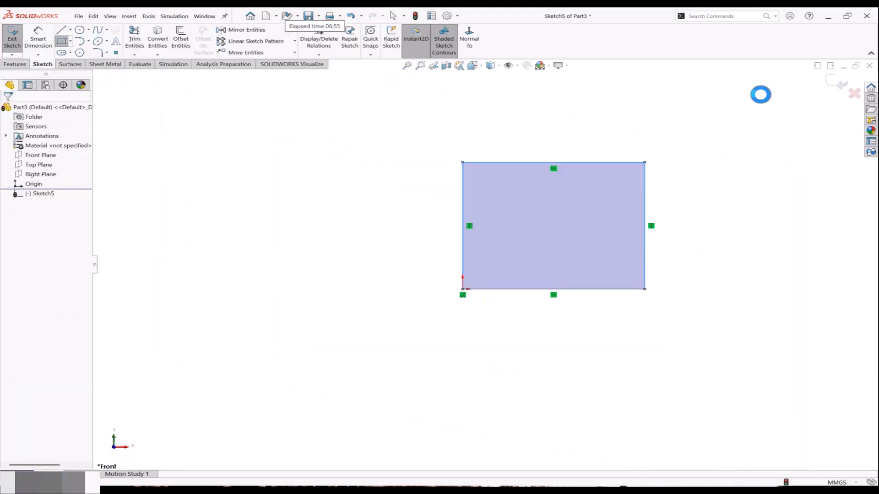
Start extruding the new rectangle with a Mid Plane end condition and a 67 mm depth.
left_click(16, 41)
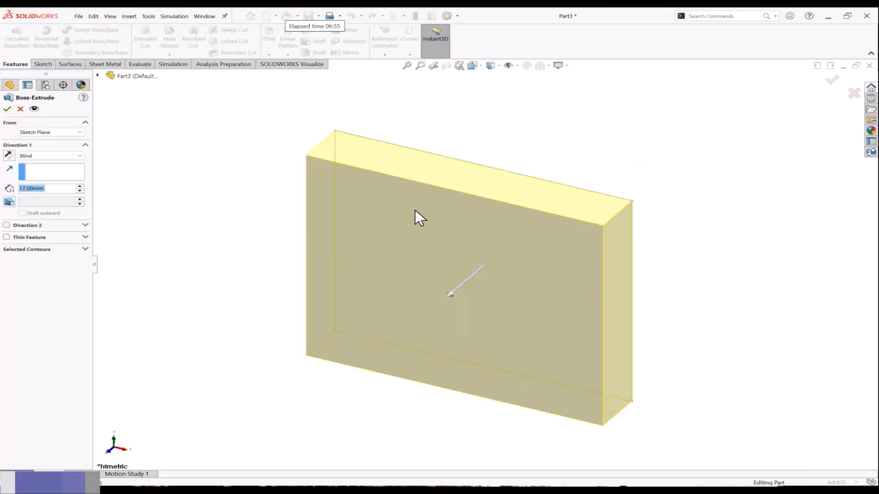
left_click(66, 156)
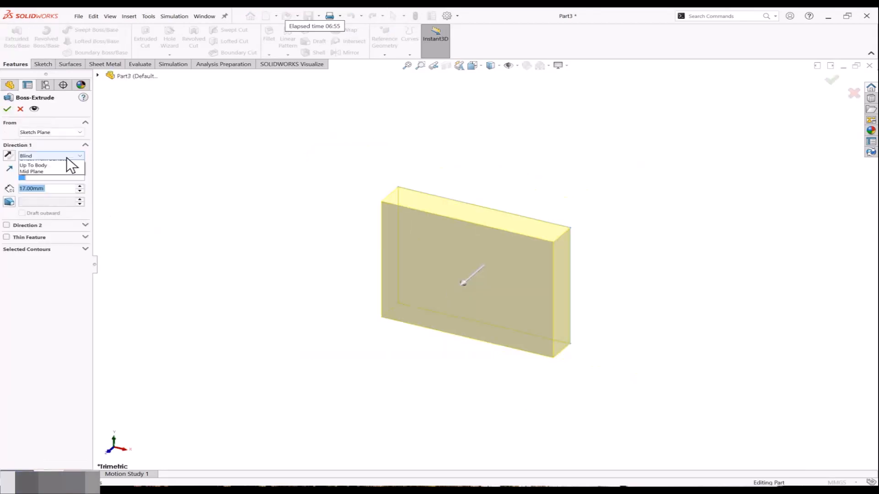
left_click(54, 194)
left_click_drag(468, 280, 451, 302)
Enable the thin feature, try the Mid-Plane and Two-Direction types, and return to One-Direction with a 1 mm wall.
left_click(6, 223)
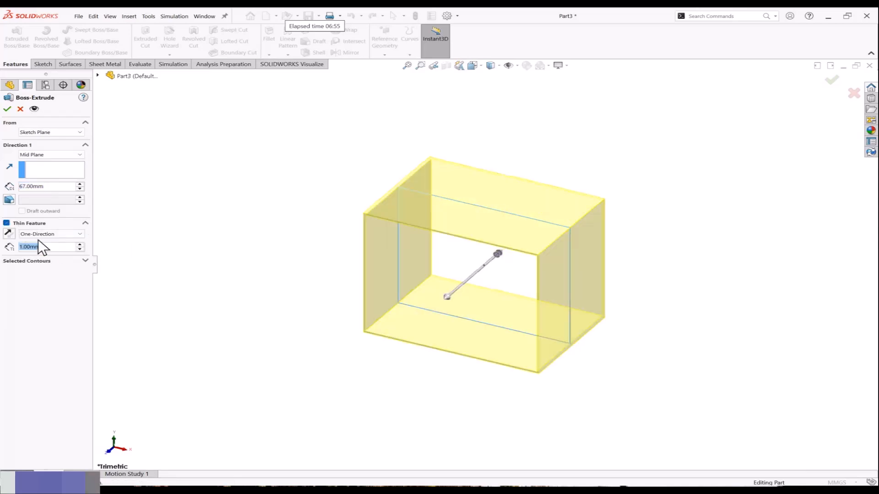
left_click(49, 233)
left_click(43, 246)
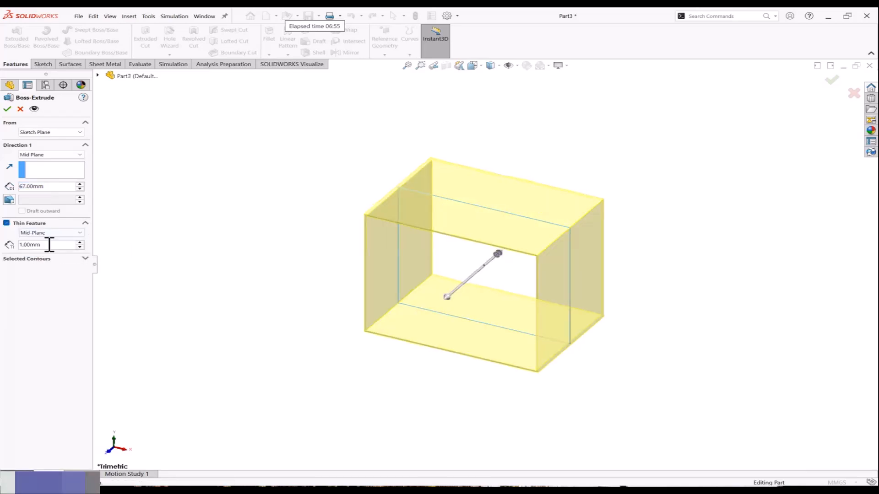
left_click(75, 233)
left_click(59, 252)
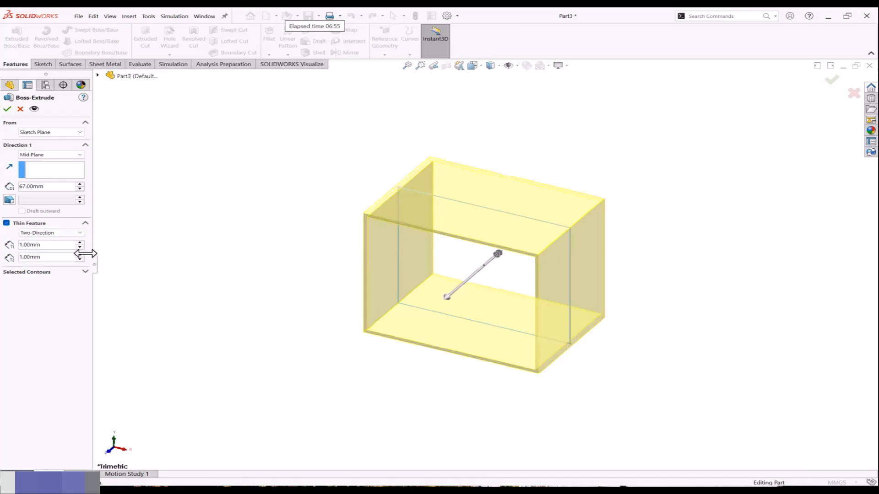
double_click(40, 245)
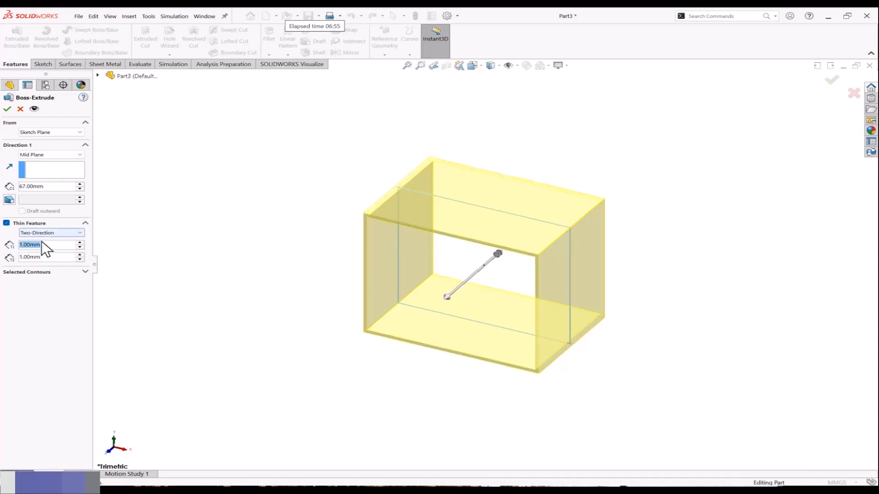
left_click(46, 232)
left_click(40, 241)
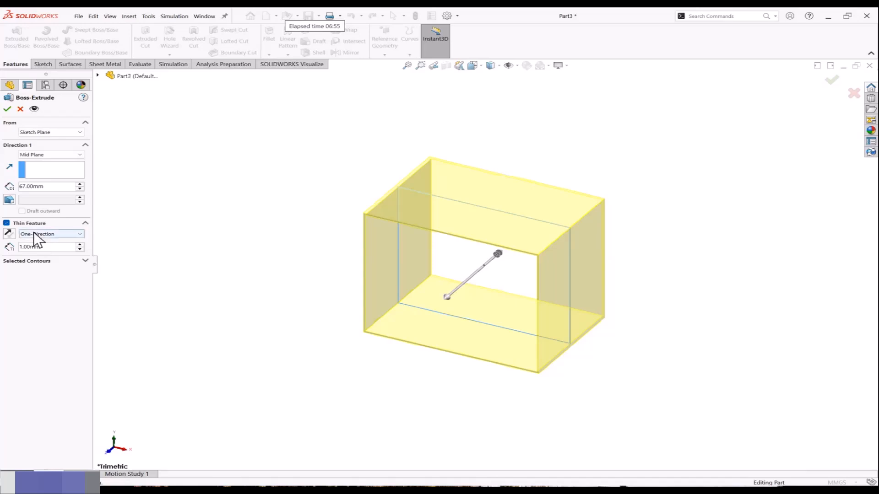
Compare the solid and thin previews, create the extrusion with the thin feature enabled, and review its definition.
left_click(6, 223)
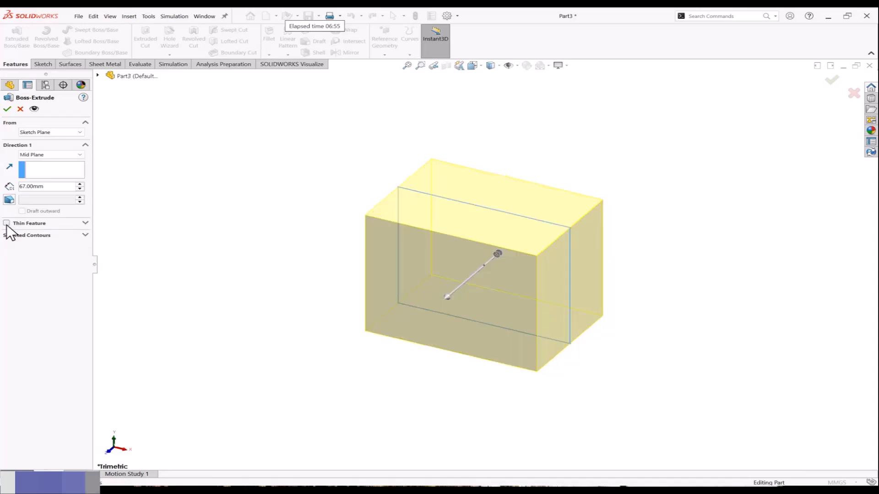
left_click(7, 223)
left_click(7, 109)
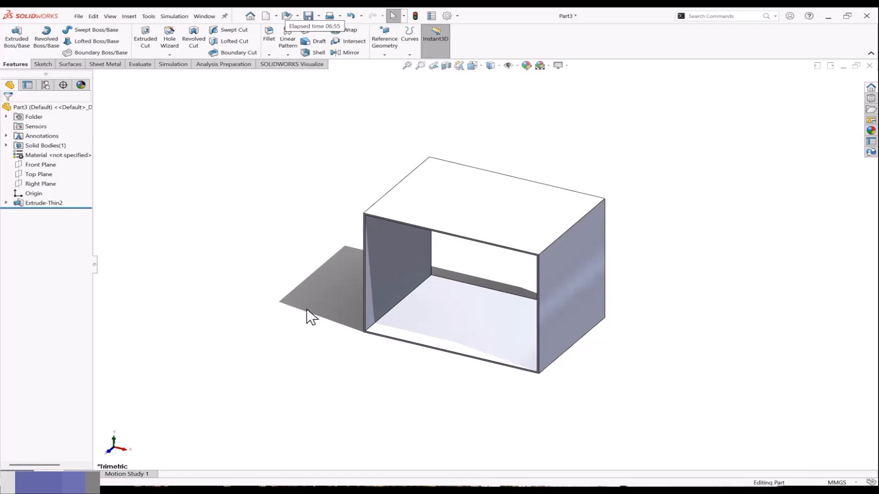
left_click(50, 203)
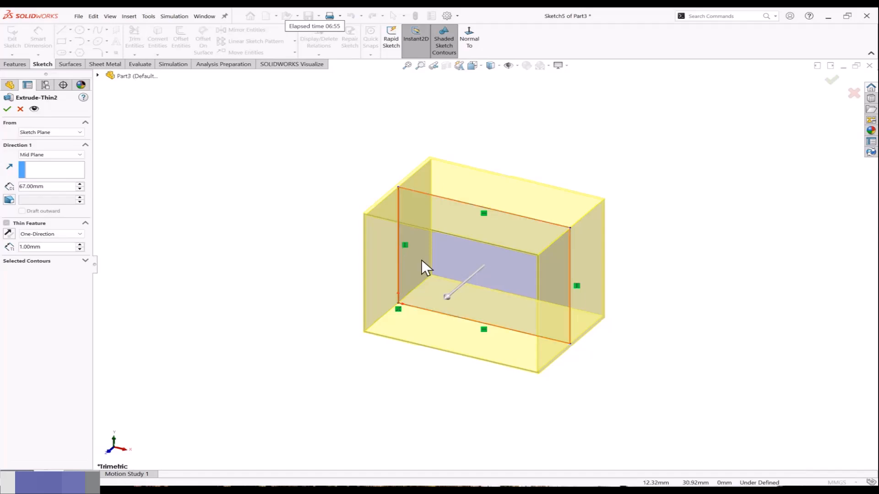
left_click(7, 109)
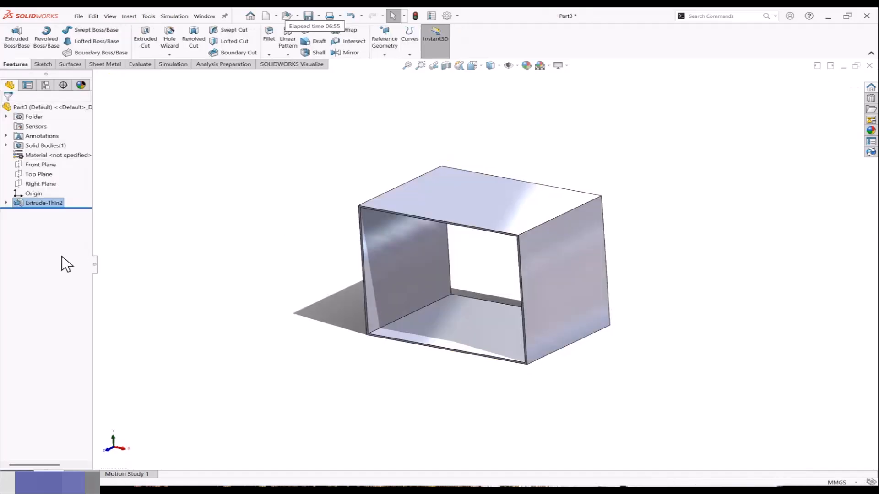
Delete the Mid Plane thin extrusion while keeping its rectangle sketch.
right_click(43, 202)
key("Delete")
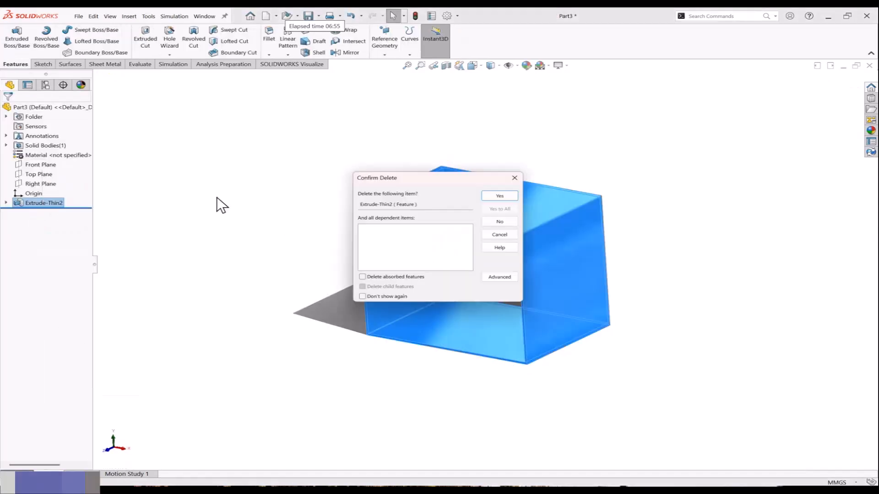
key("Return")
Extrude the rectangle sketch Blind to 67 mm with an inward draft angle of 10 degrees.
left_click(45, 192)
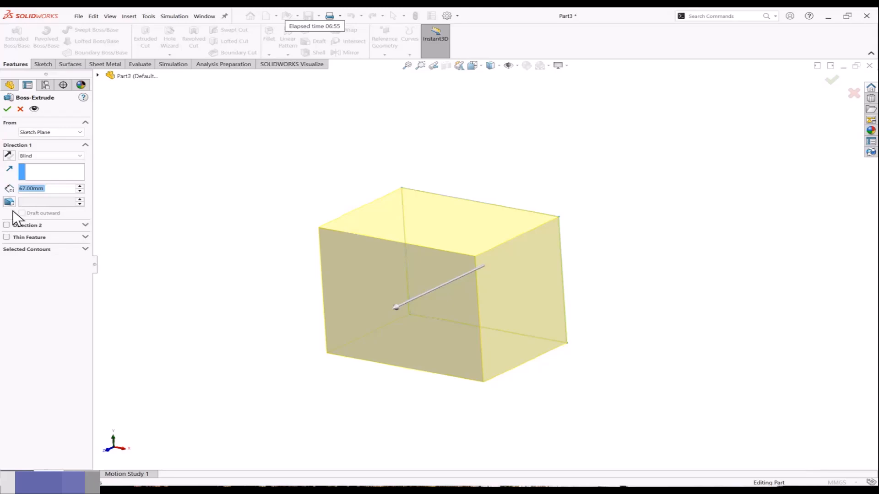
left_click(9, 202)
middle_click_drag(268, 291, 341, 258)
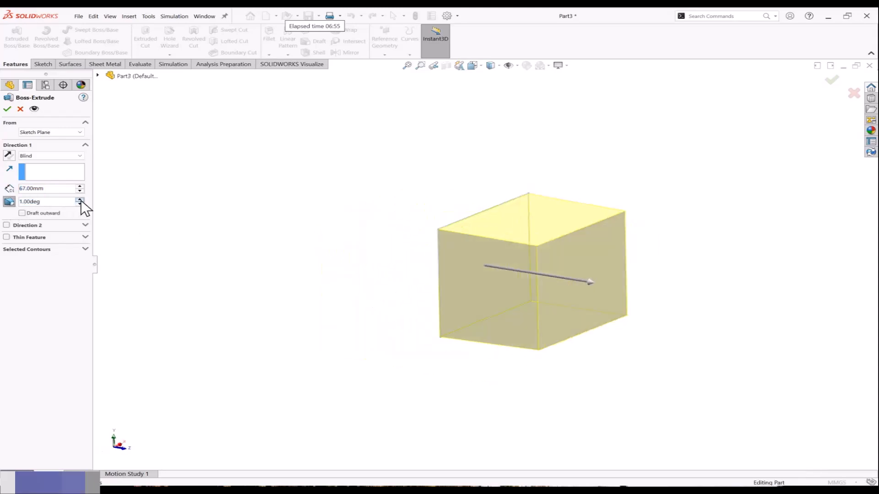
left_click_drag(80, 200, 80, 200)
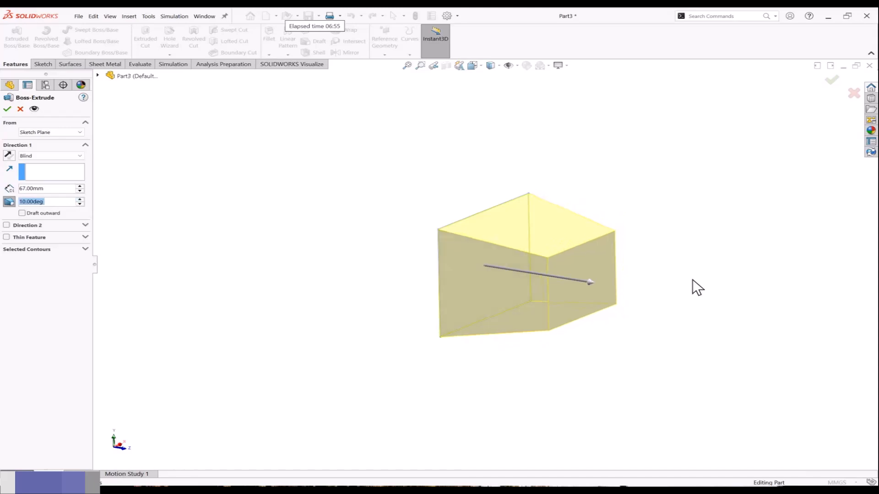
middle_click_drag(697, 287, 638, 259)
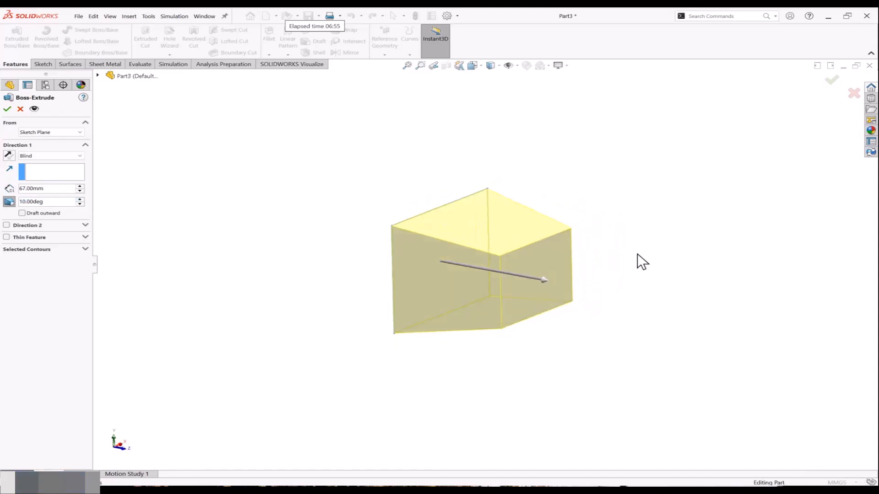
left_click(831, 80)
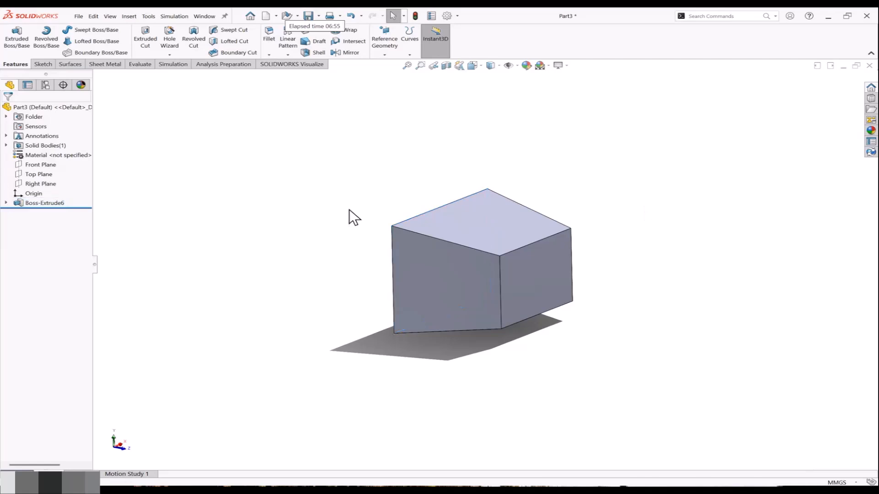
Switch the blind extrusion's 10-degree draft to outward and inspect the resulting solid.
left_click(55, 201)
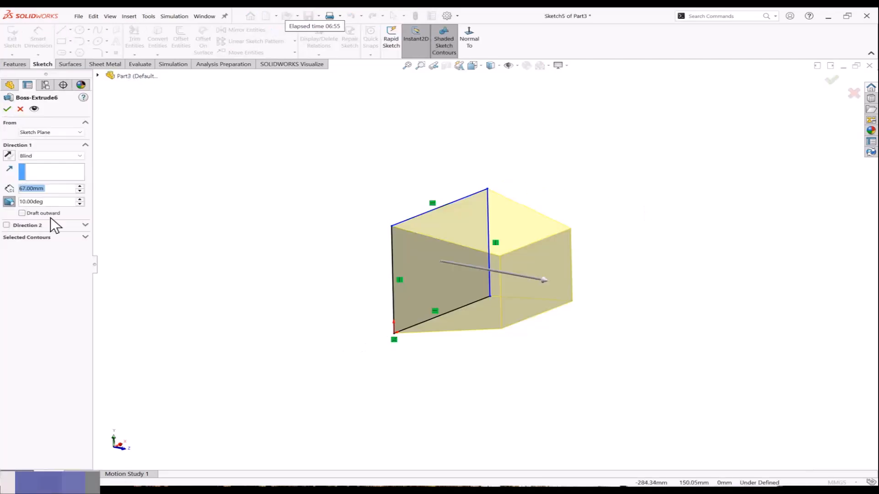
left_click(22, 213)
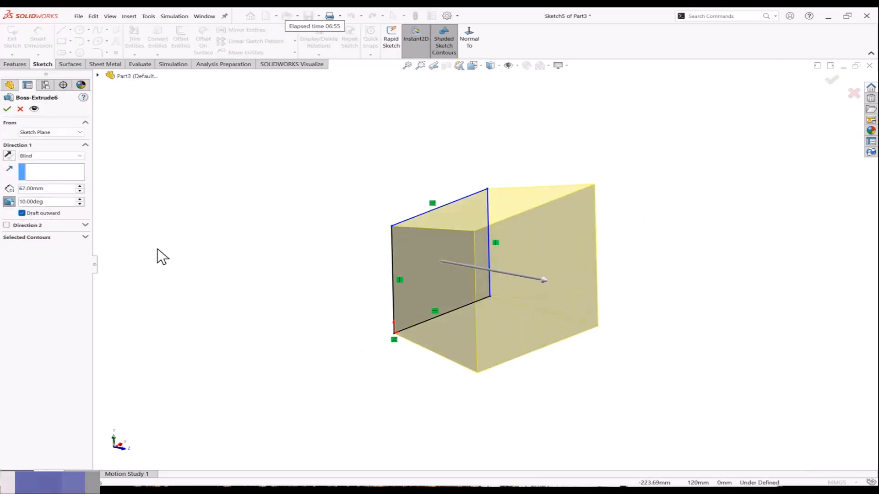
left_click(7, 109)
middle_click_drag(281, 257, 309, 255)
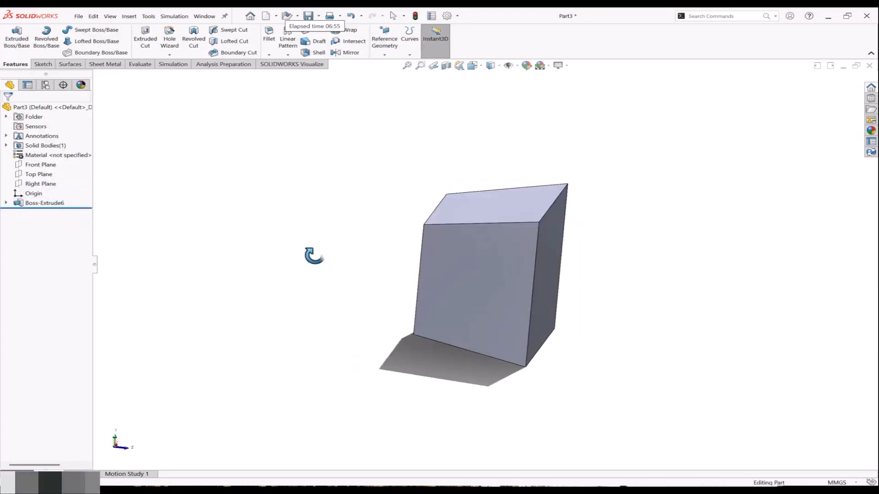
Delete the drafted extrusion while keeping its rectangle sketch.
right_click(44, 203)
left_click(132, 250)
left_click(501, 193)
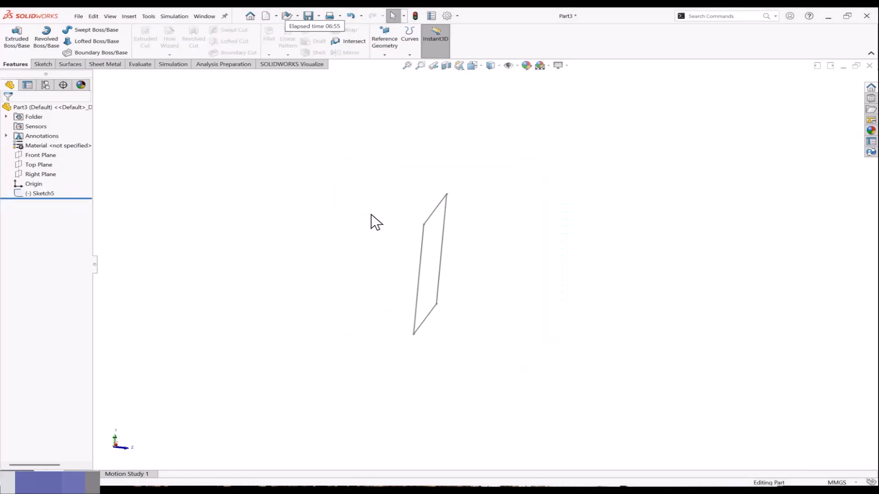
Widen the sketched rectangle to about 146 mm and draw a second rectangle about 81 by 48 mm across its lower edge.
left_click(38, 192)
left_click(44, 166)
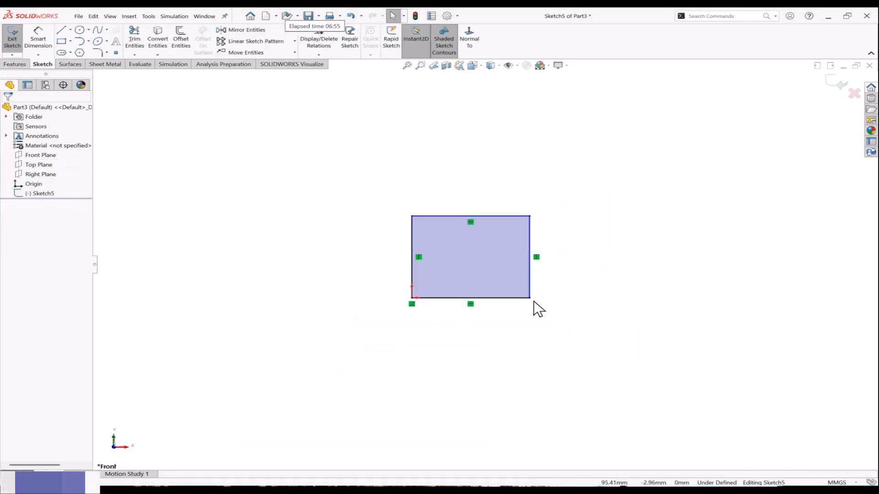
left_click_drag(547, 296, 580, 338)
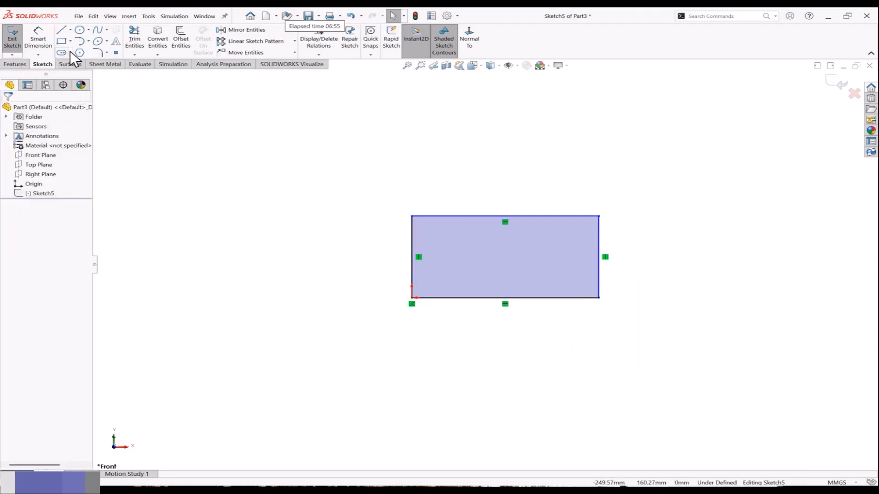
left_click(62, 41)
left_click(452, 326)
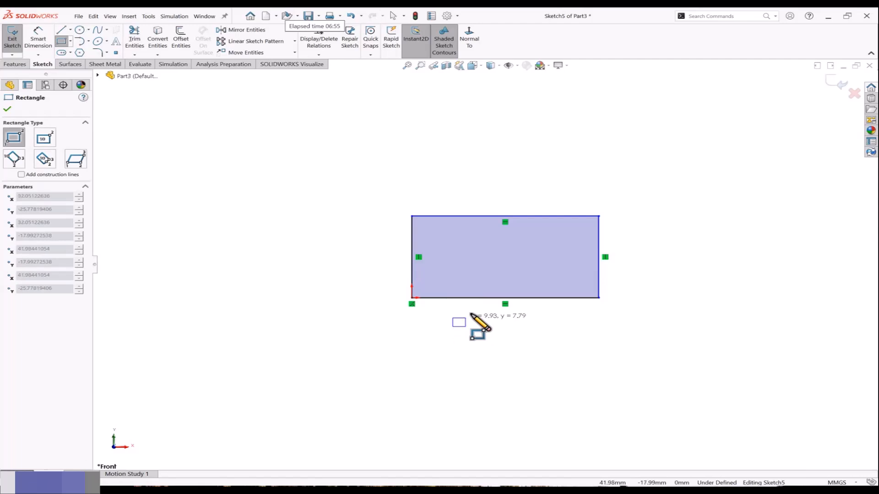
left_click(556, 273)
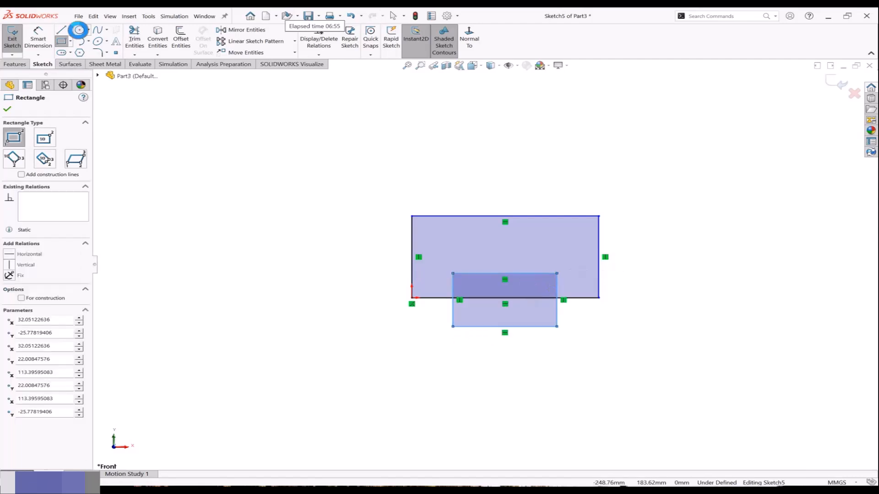
Sketch a circle centred on the large rectangle's upper-right corner.
left_click(79, 30)
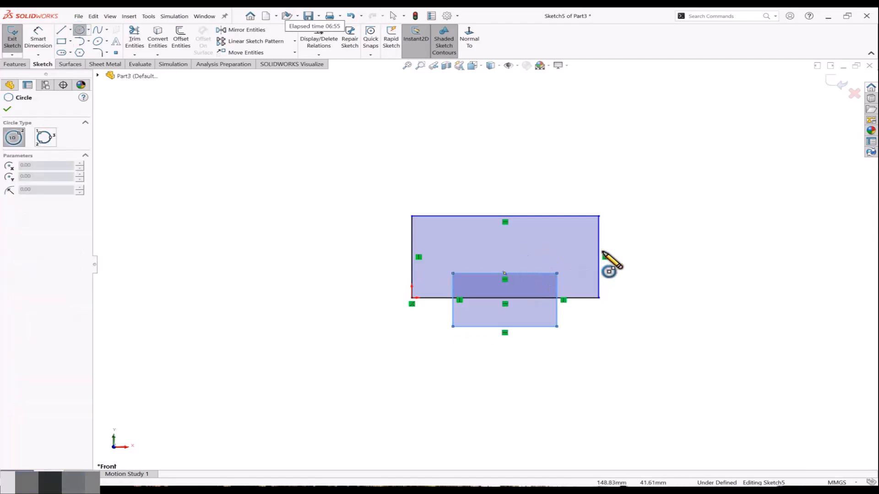
left_click(598, 215)
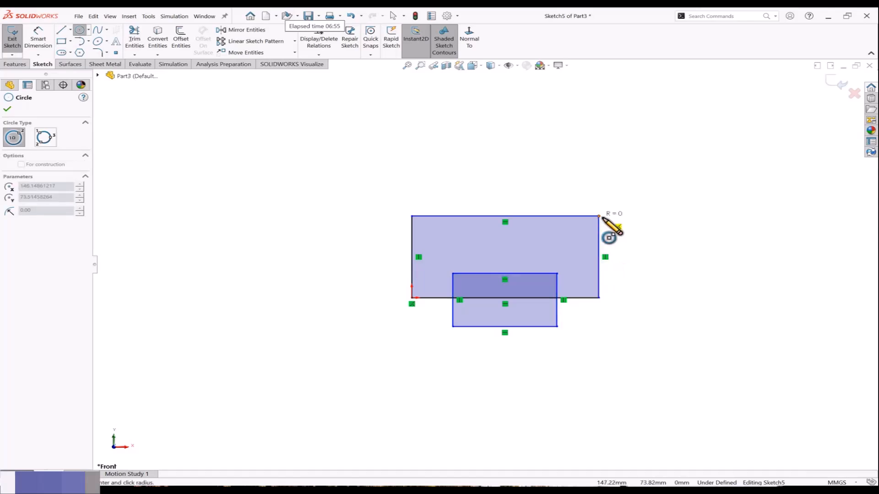
left_click(641, 248)
key("Escape")
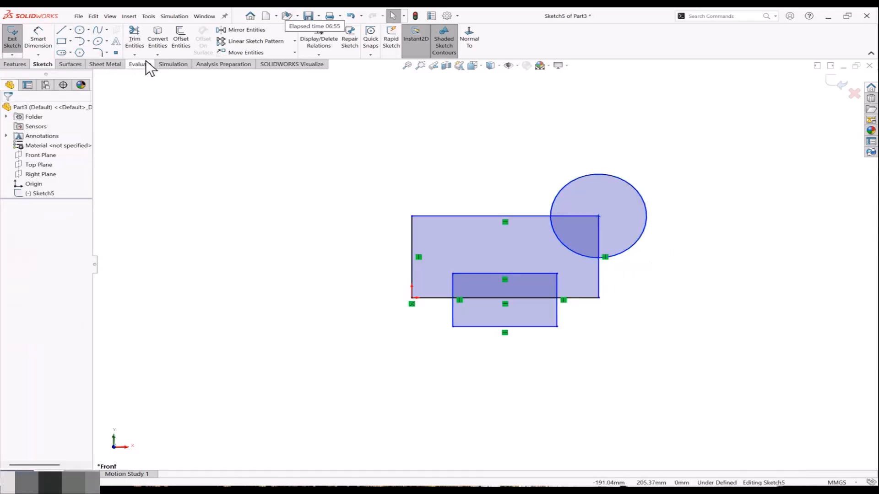
Power-trim the large rectangle's corner segments that lie inside the circle.
left_click(131, 36)
left_click_drag(597, 225, 603, 228)
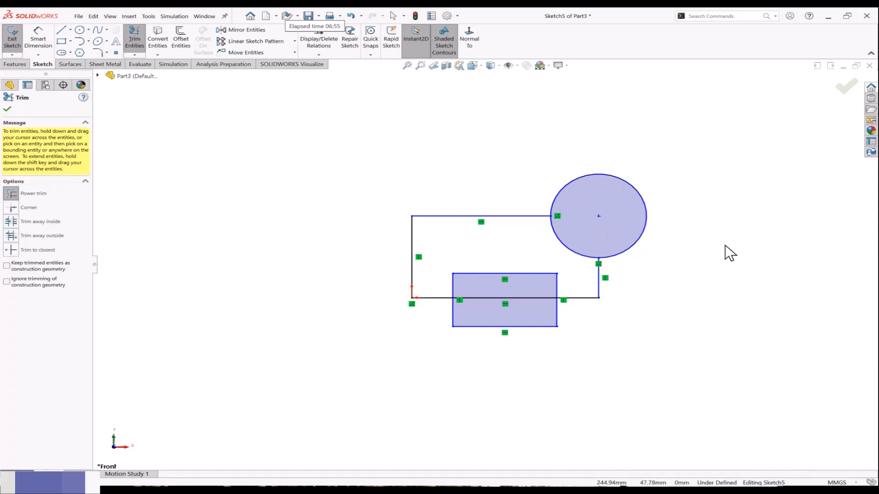
key("z")
key("Escape")
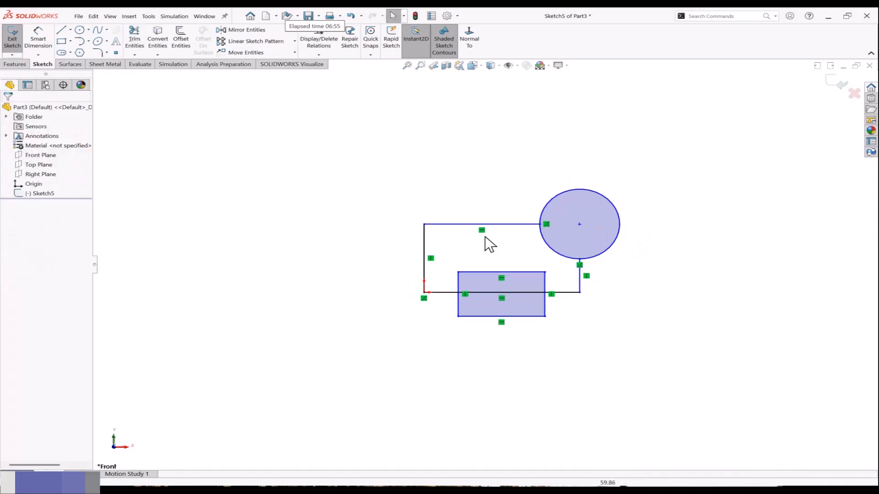
Draw a rectangle about 44 by 46 mm outward from the large rectangle's left edge and finish the sketch.
left_click(62, 42)
left_click(424, 234)
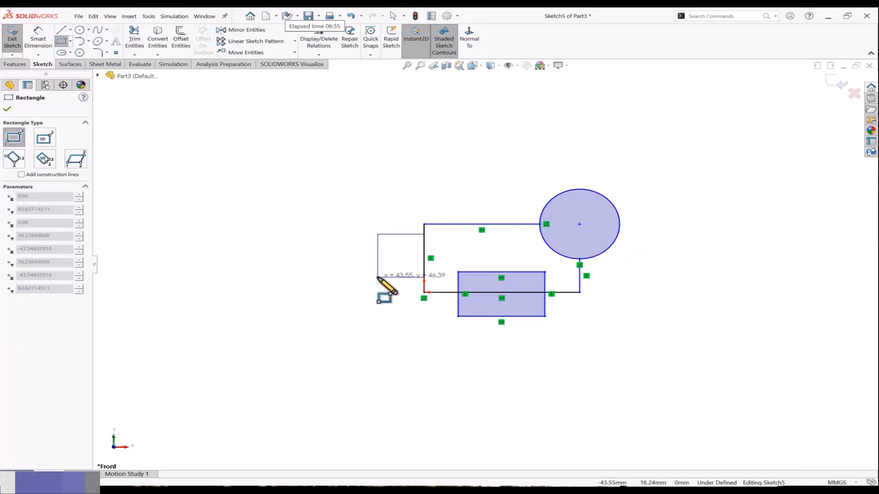
left_click(378, 276)
left_click(839, 83)
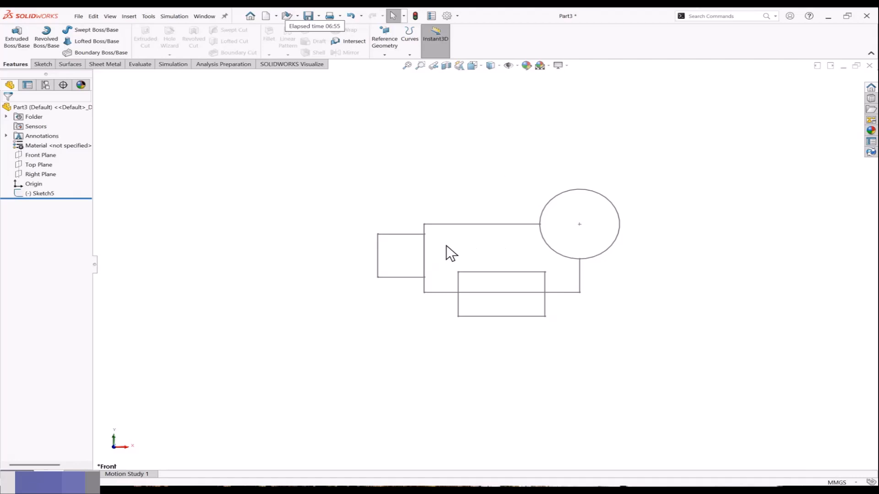
Extrude only the sketch's large central region, using Mid Plane with a depth of 63 mm.
left_click(40, 192)
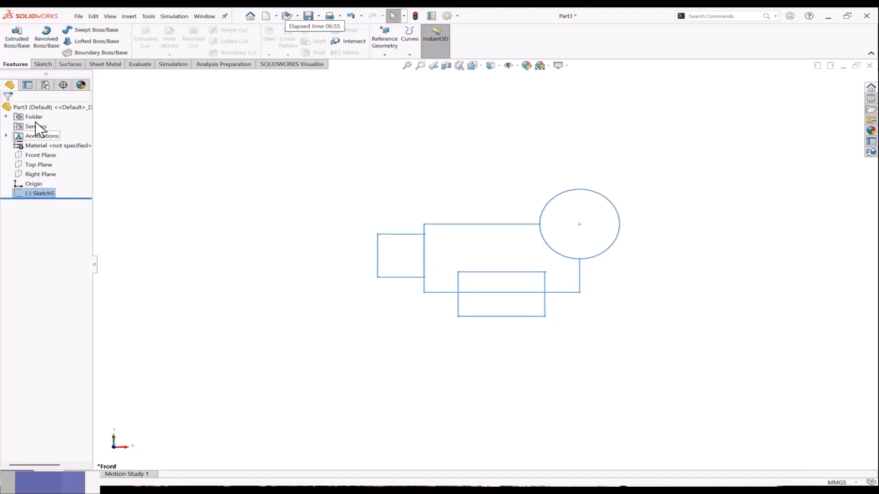
left_click(19, 44)
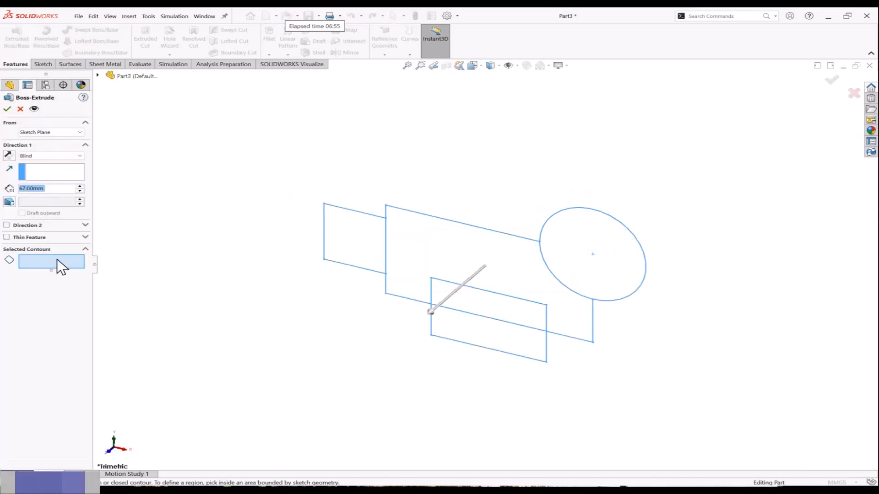
left_click(38, 262)
left_click(415, 238)
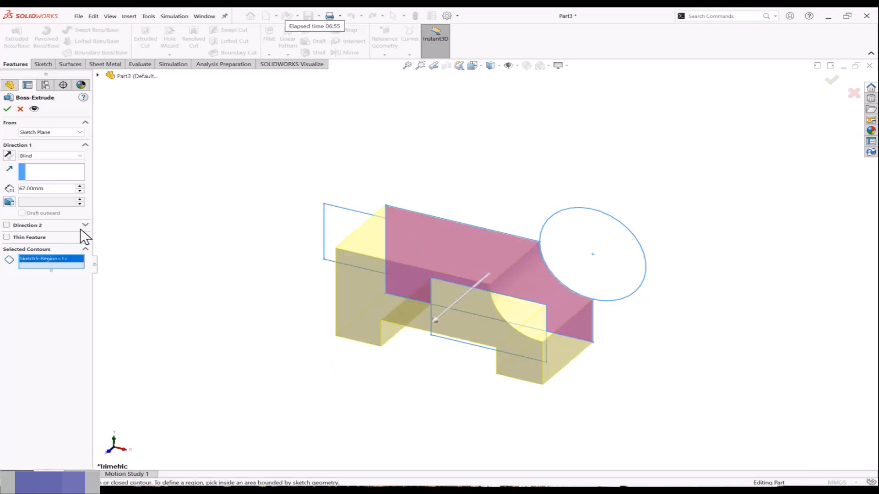
left_click(51, 156)
left_click(42, 195)
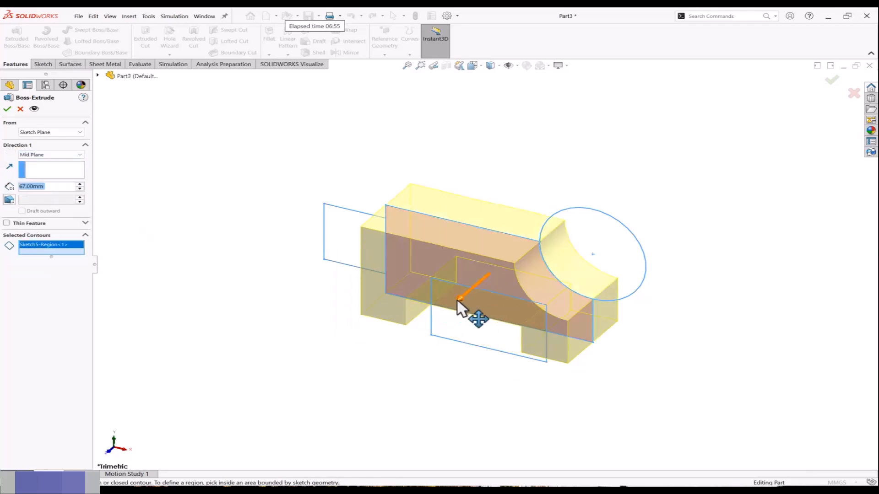
left_click_drag(459, 302, 472, 304)
left_click(7, 109)
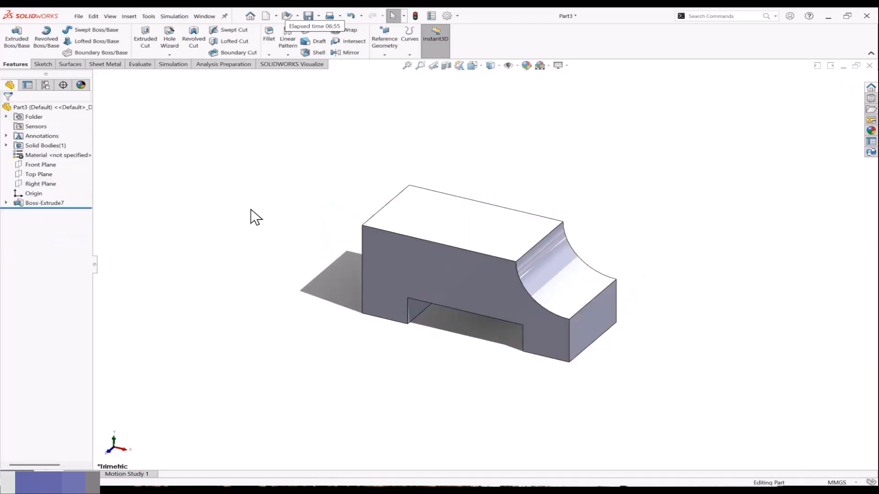
mouse_move(251, 216)
middle_mouse_down()
mouse_move(314, 202)
mouse_move(257, 211)
middle_mouse_up()
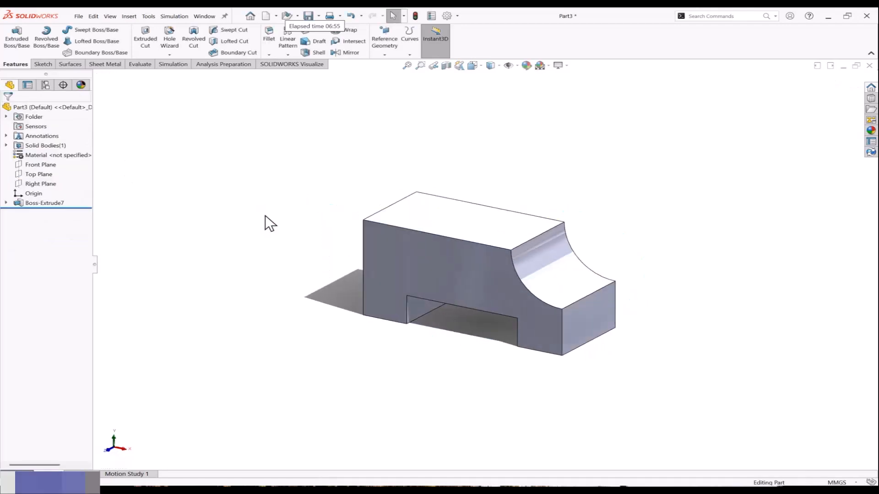
Reuse the same sketch to extrude the circular contour Mid Plane to 118 mm with Merge result on.
left_click(6, 202)
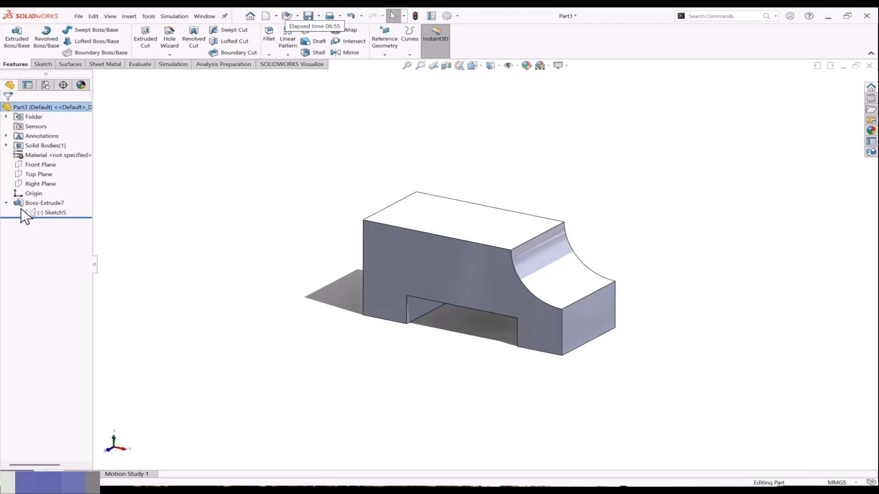
left_click(29, 212)
left_click(17, 37)
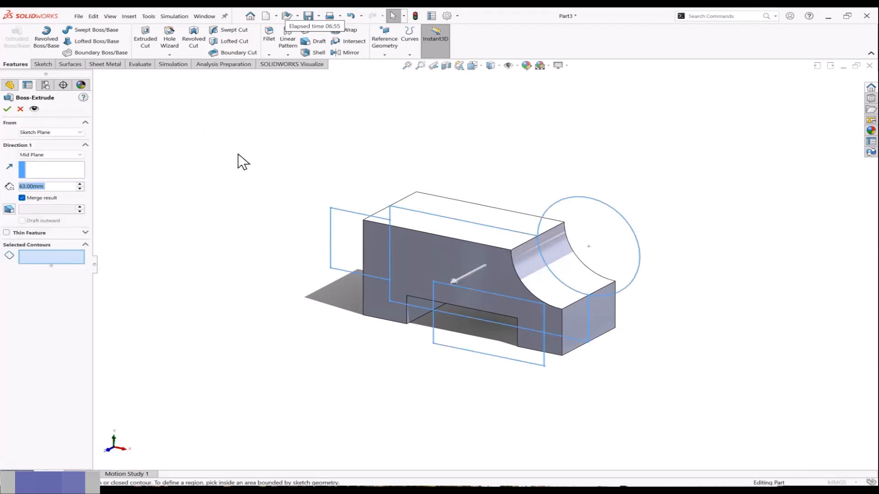
left_click(557, 229)
left_click_drag(557, 264, 535, 276)
middle_click_drag(522, 278, 583, 269)
left_click(830, 81)
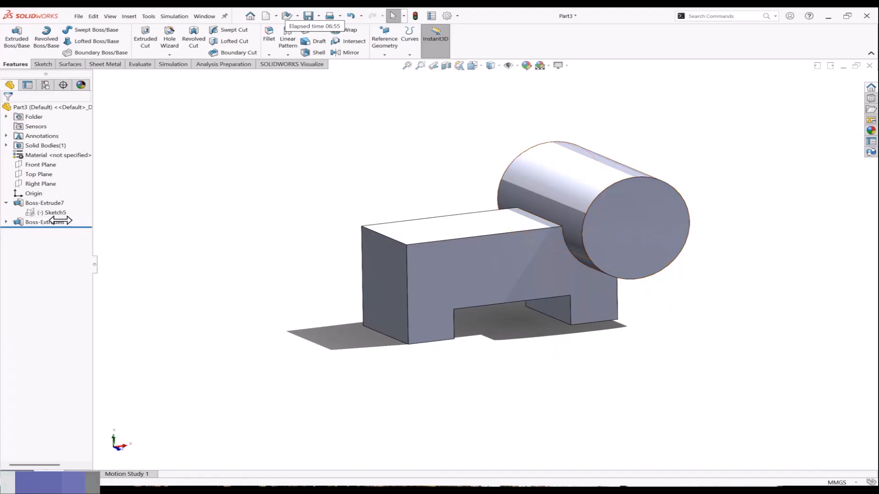
Reuse the shared sketch to extrude the left rectangular region Mid Plane to 20 mm, merged with the body.
left_click(5, 222)
left_click(52, 231)
left_click(16, 39)
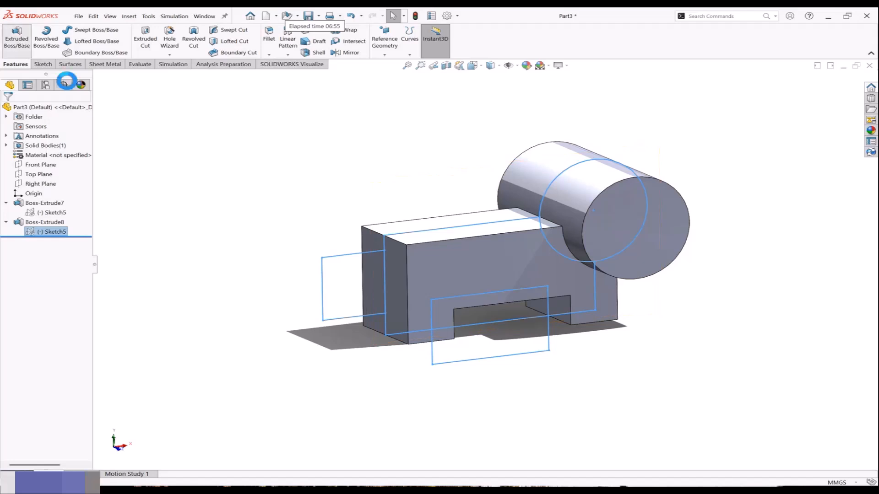
left_click(343, 282)
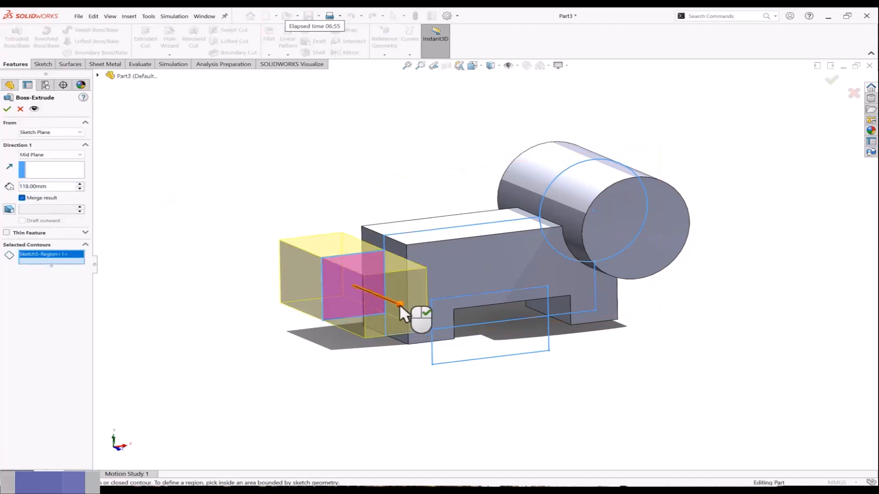
left_click_drag(399, 304, 360, 287)
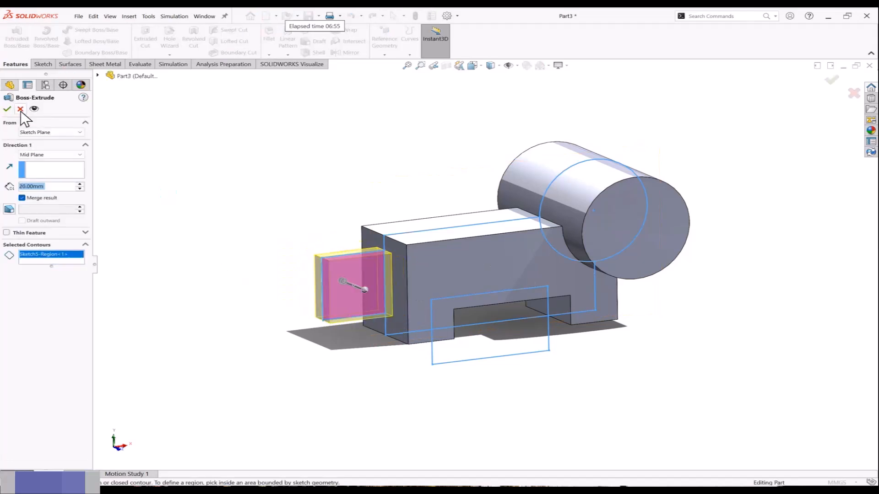
left_click(7, 109)
middle_click_drag(309, 237, 333, 222)
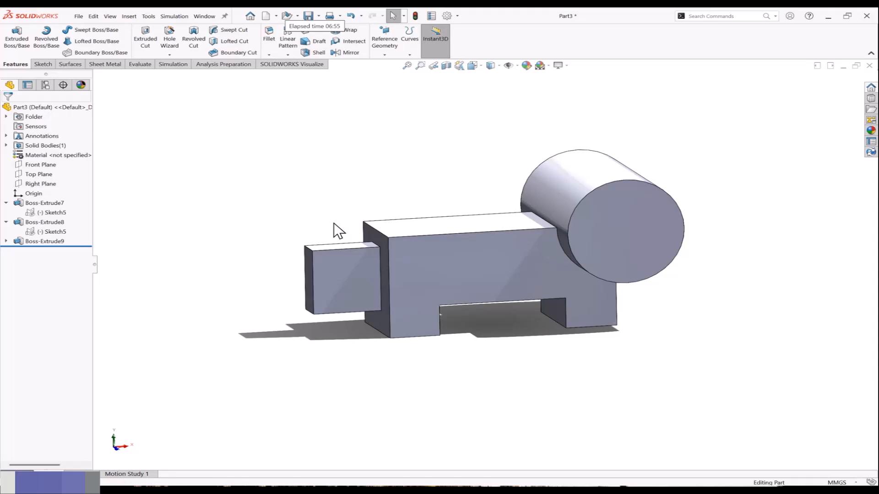
Close the open parts Part3 and Part2 without saving them.
left_click(869, 65)
left_click(454, 257)
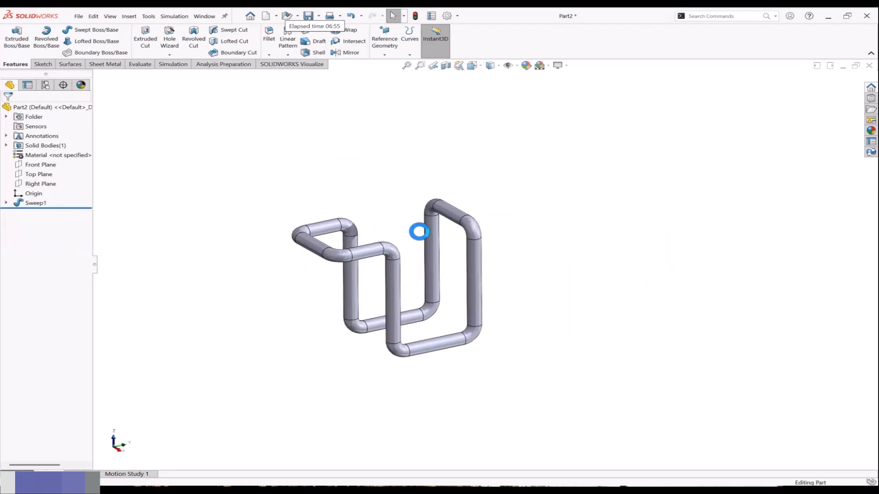
left_click(869, 66)
left_click(460, 256)
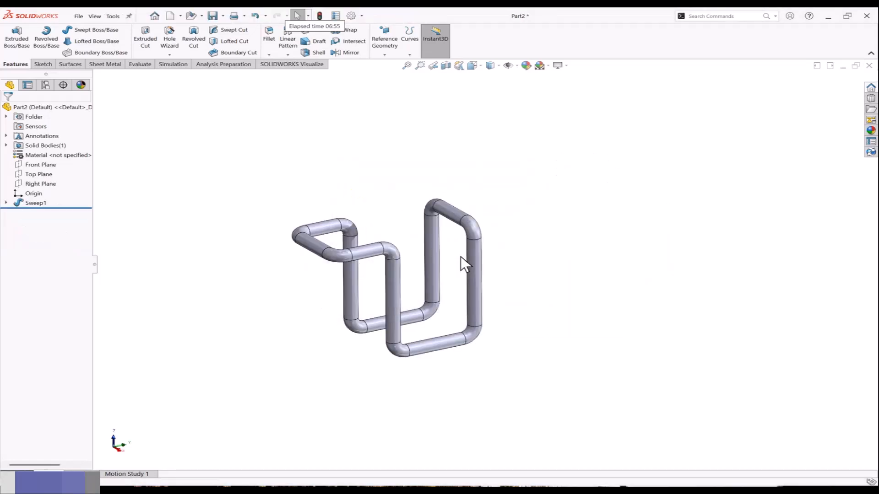
Create a new part document and start a sketch on the Front Plane.
left_click(172, 15)
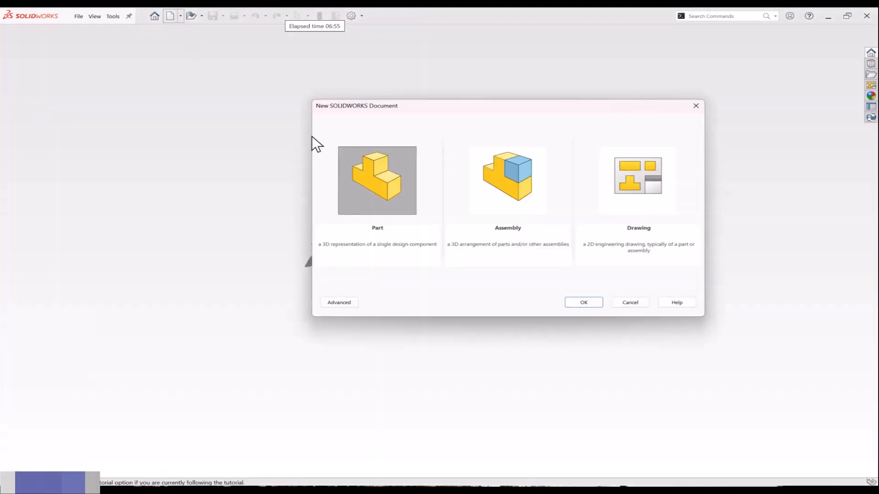
left_click(592, 302)
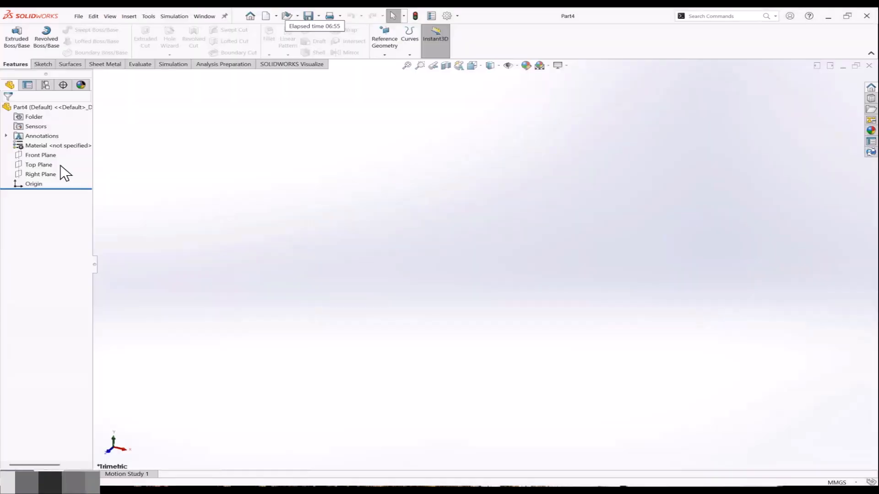
left_click(46, 155)
left_click(86, 144)
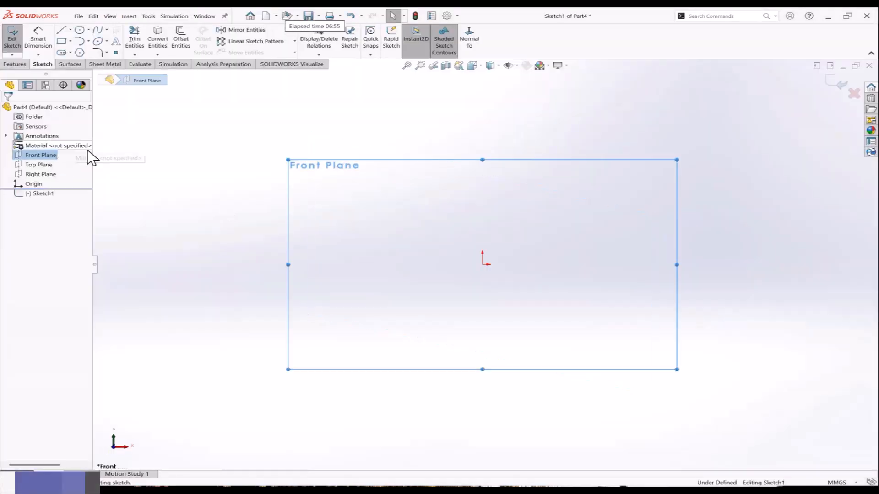
Sketch a corner rectangle starting at the origin on the Front Plane and exit the sketch.
left_click(88, 42)
left_click(70, 41)
left_click(98, 52)
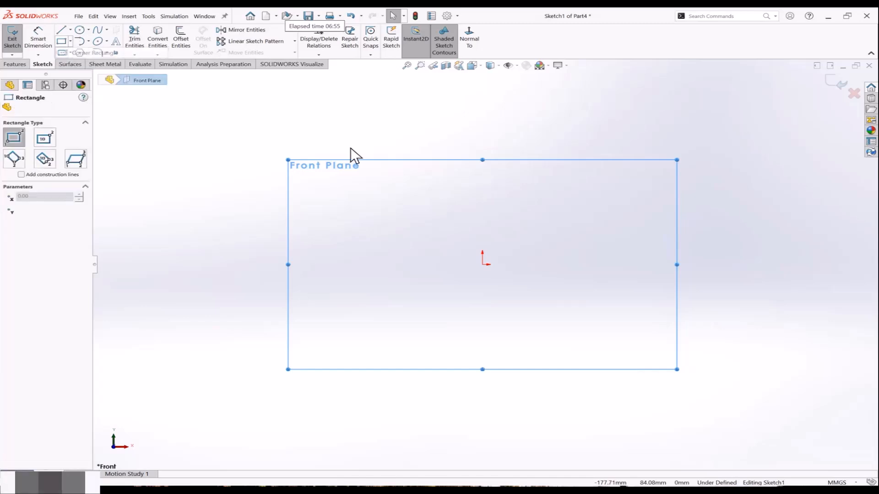
left_click(482, 265)
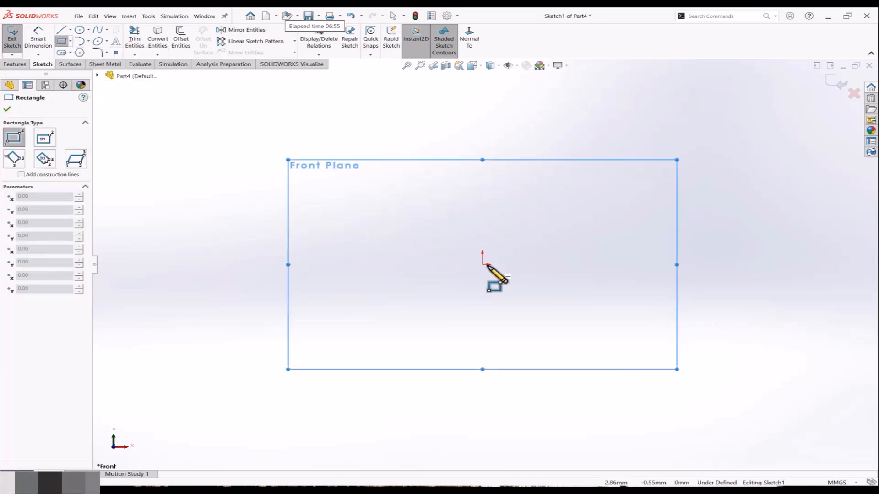
left_click(635, 139)
left_click(837, 87)
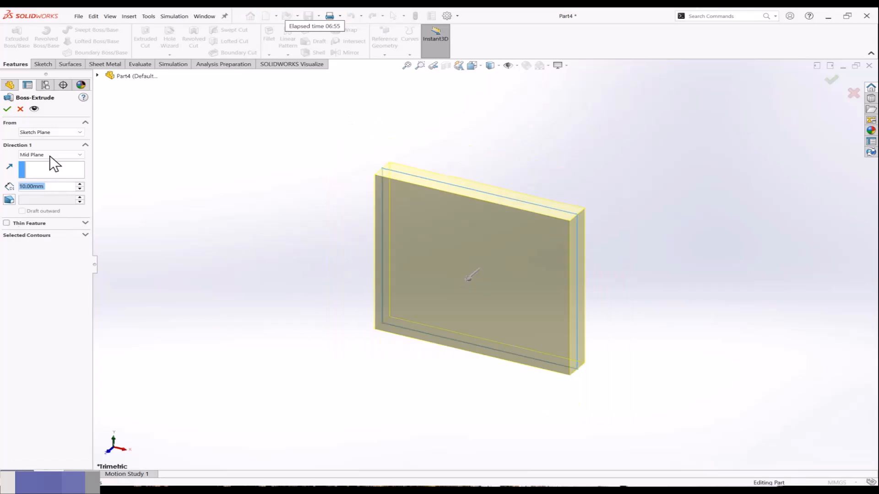
Set the rectangle's boss extrusion to Mid Plane with a depth of 50 mm.
left_click(53, 154)
left_click(53, 154)
left_click(80, 185)
left_click(80, 185)
left_click(80, 185)
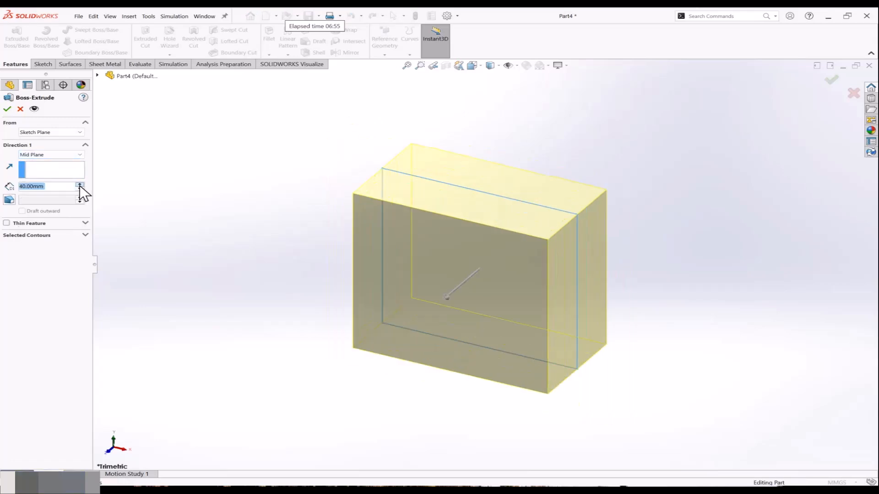
left_click(80, 185)
Enable Thin Feature for the extrusion with the Mid-Plane wall type and show the selected contours.
left_click(6, 223)
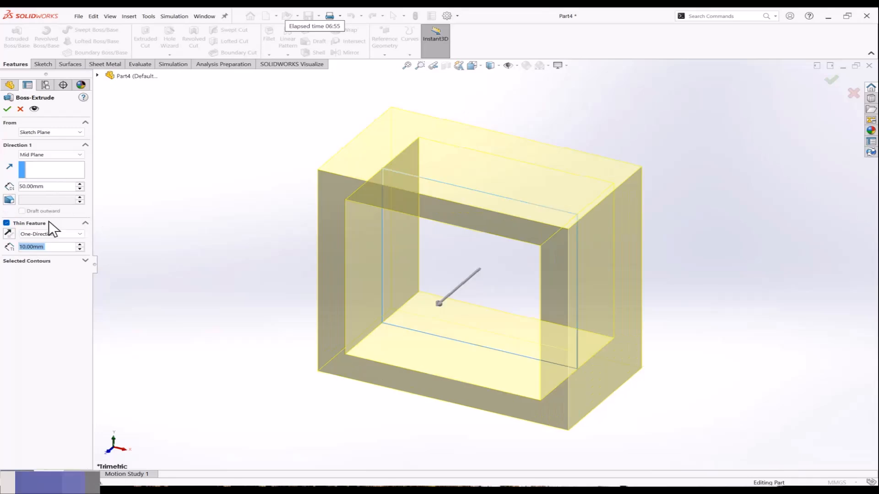
left_click(48, 234)
left_click(42, 249)
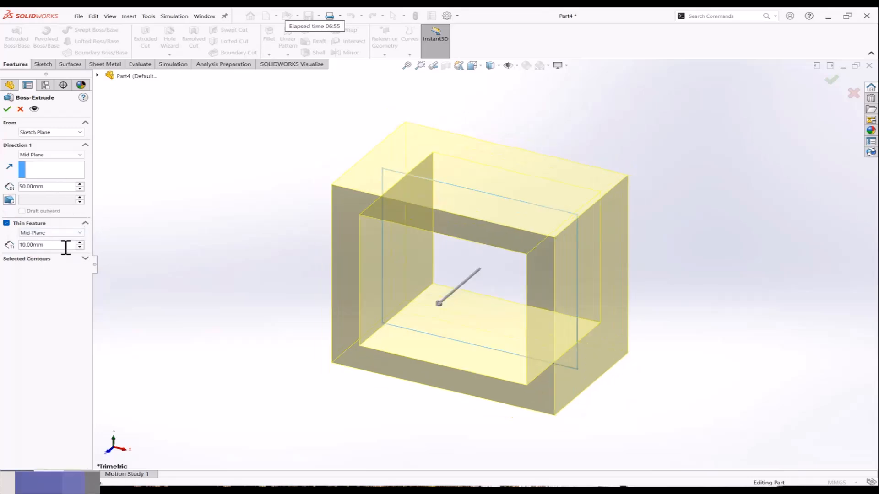
left_click(74, 260)
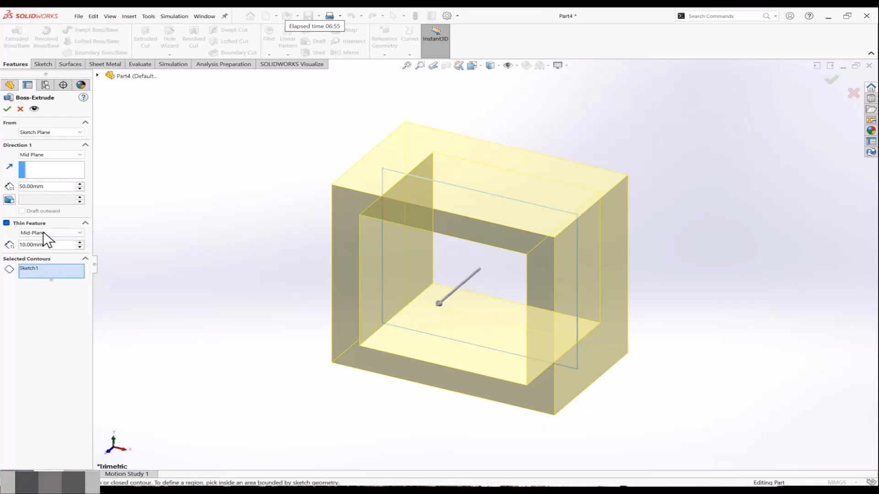
Set the Thin Feature to Two-Direction with thicknesses of 2 mm and 1 mm, and finish the extrusion.
left_click(51, 233)
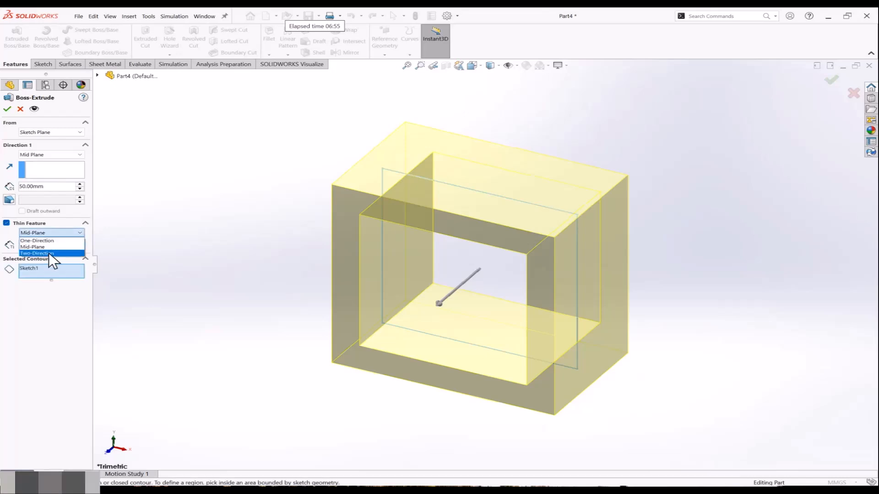
left_click(48, 252)
double_click(51, 244)
type("2.00mm")
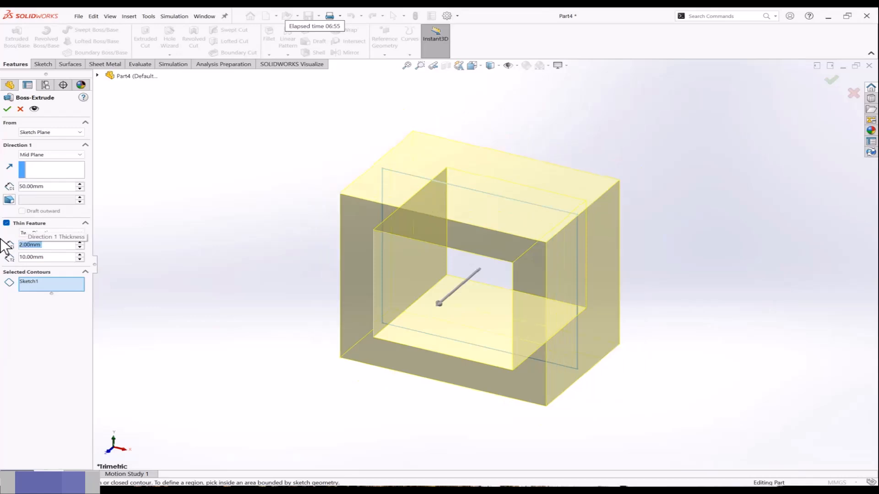
key("Tab")
type("1")
key("Return")
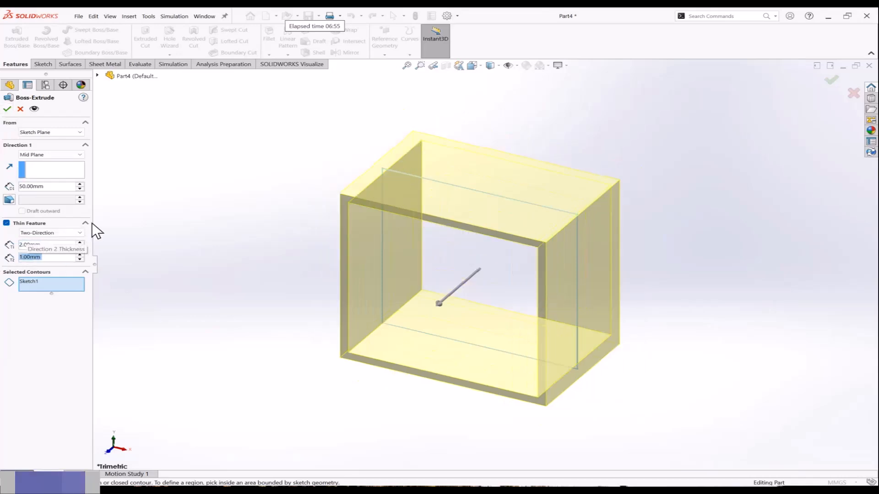
left_click(6, 222)
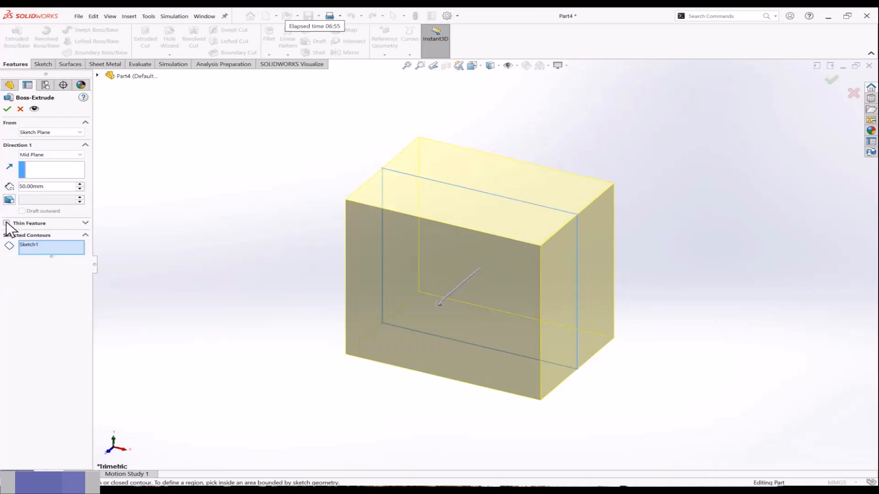
left_click(6, 223)
left_click(7, 109)
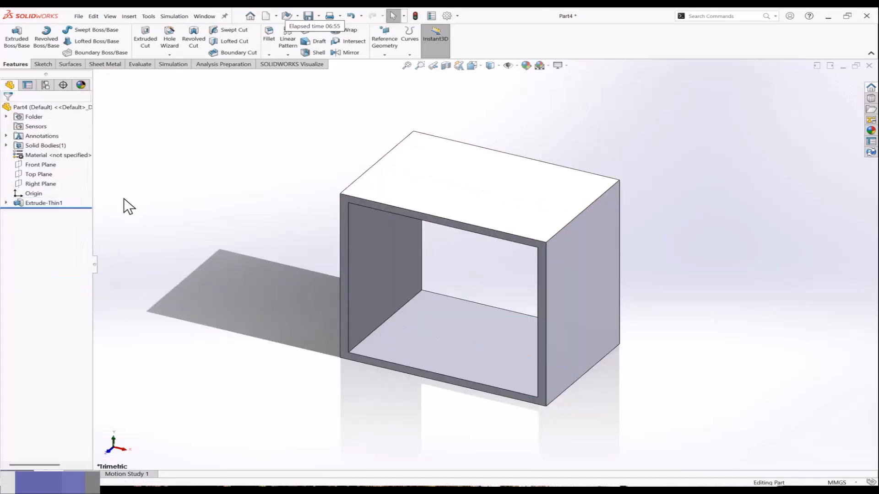
Delete the thin box extrusion and erase the rectangle from its sketch.
right_click(48, 203)
left_click(73, 252)
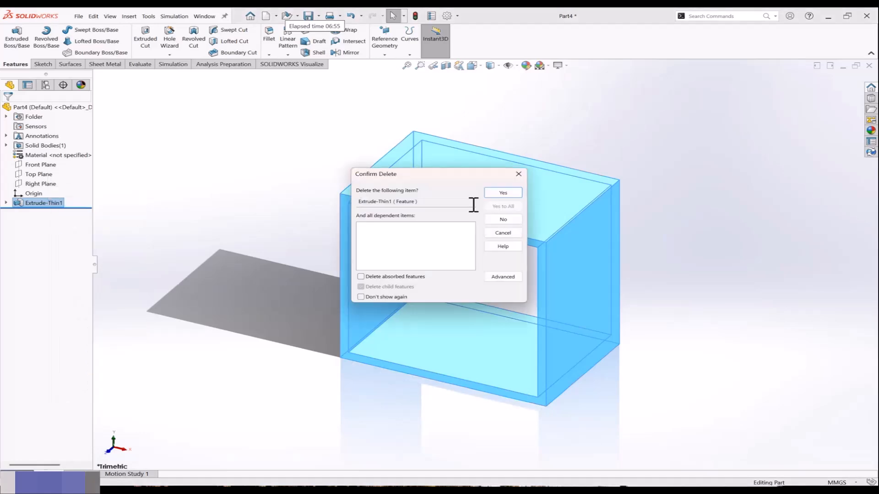
left_click(501, 193)
left_click(51, 193)
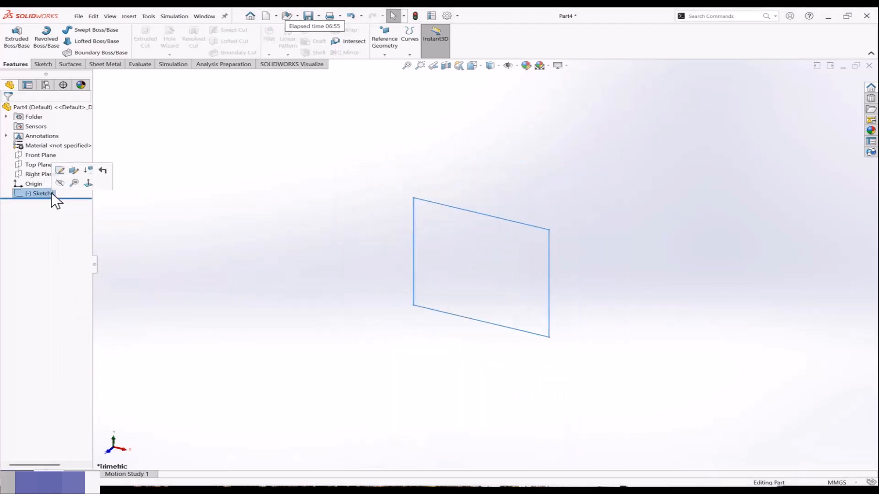
left_click(59, 169)
mouse_move(302, 147)
left_mouse_down()
mouse_move(677, 411)
mouse_move(707, 443)
left_mouse_up()
key("Delete")
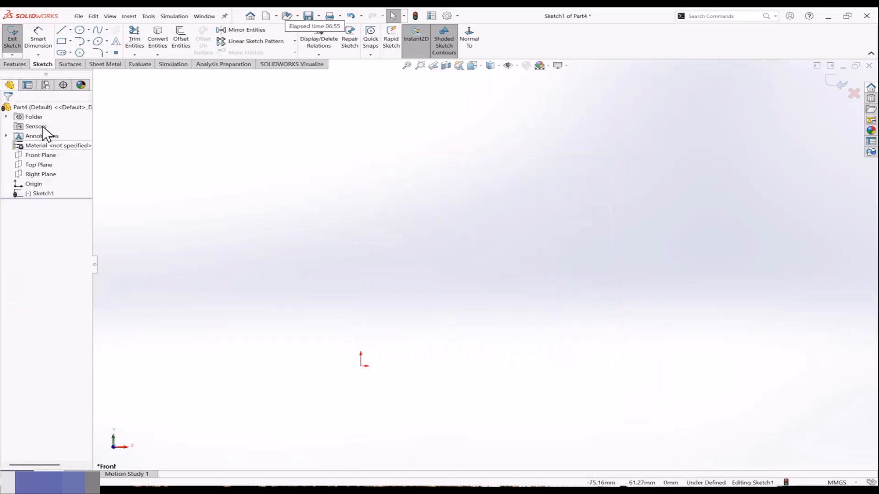
Sketch an open profile of a sloped line down to the origin followed by a horizontal line, and exit the sketch.
left_click(62, 30)
key("Escape")
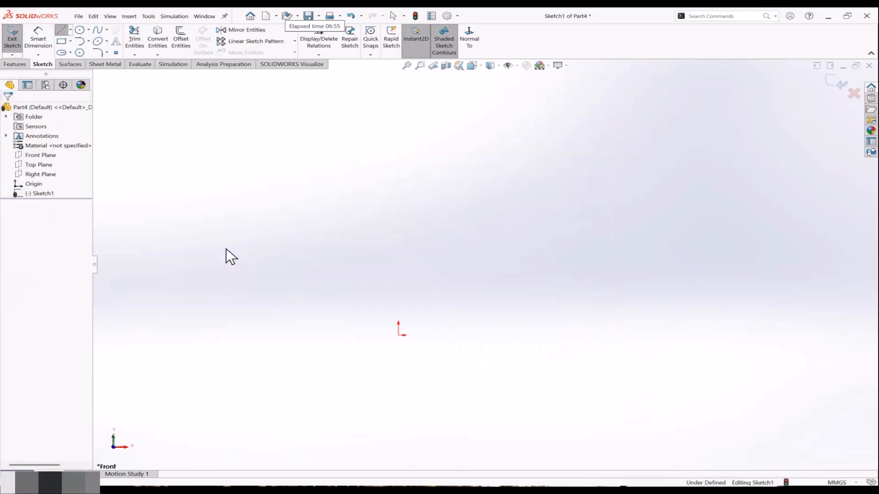
left_click(61, 29)
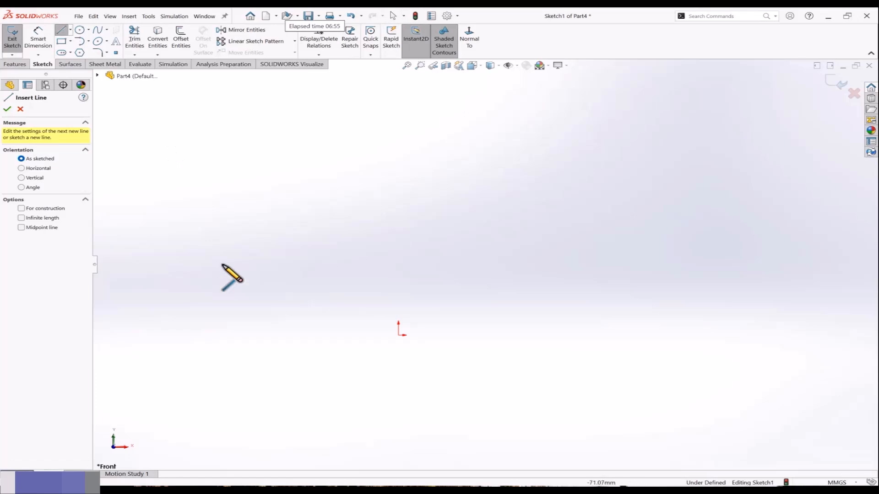
left_click(209, 253)
left_click(398, 335)
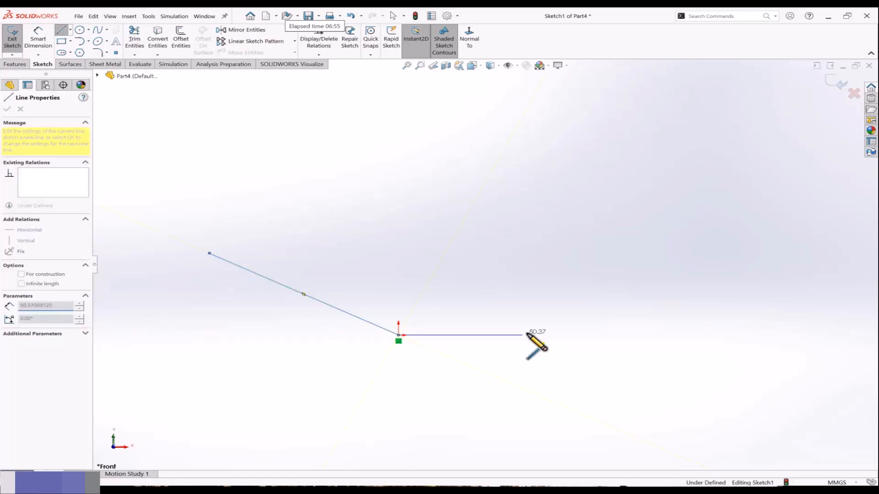
left_click(604, 335)
key("Escape")
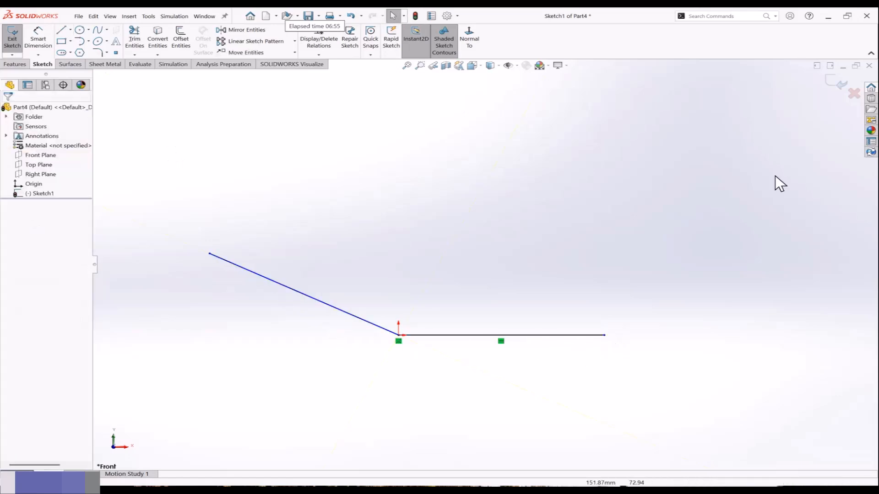
left_click(833, 85)
scroll(525, 135, "up", 1)
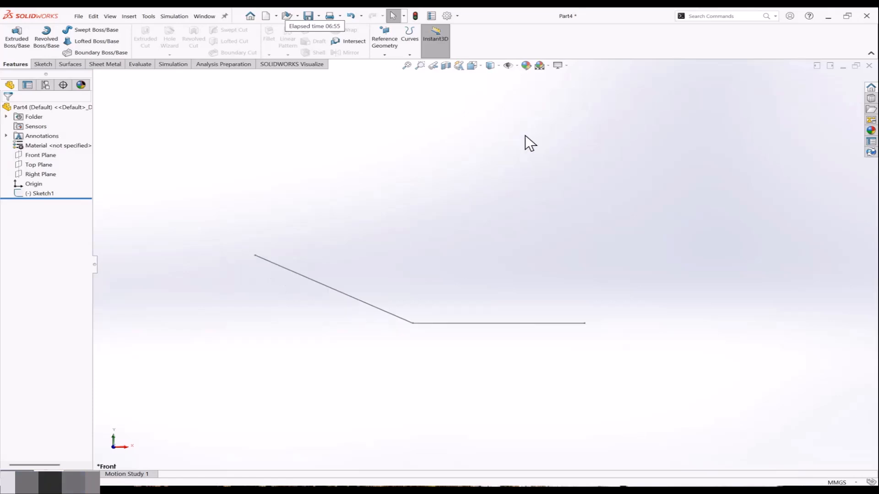
Start a boss extrusion of the open line profile and set its Mid Plane depth to 90 mm.
left_click(77, 193)
left_click(17, 34)
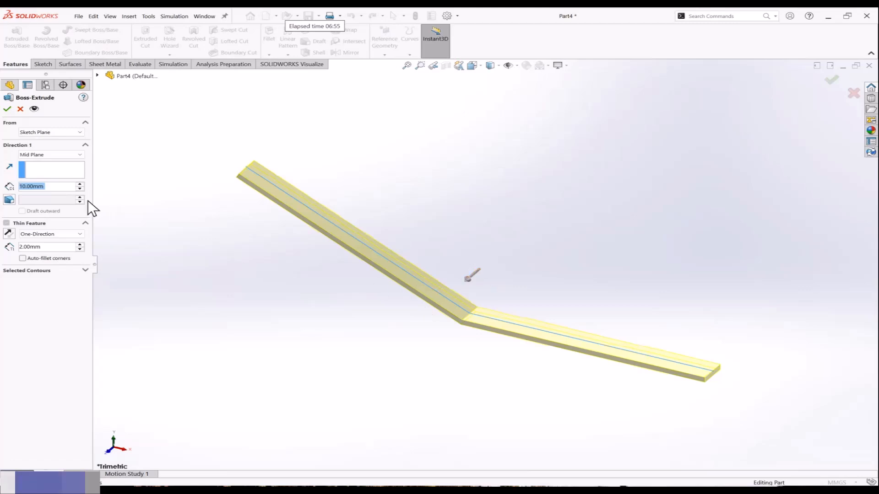
left_click(81, 184)
left_click(81, 184)
left_click(80, 184)
left_click(81, 184)
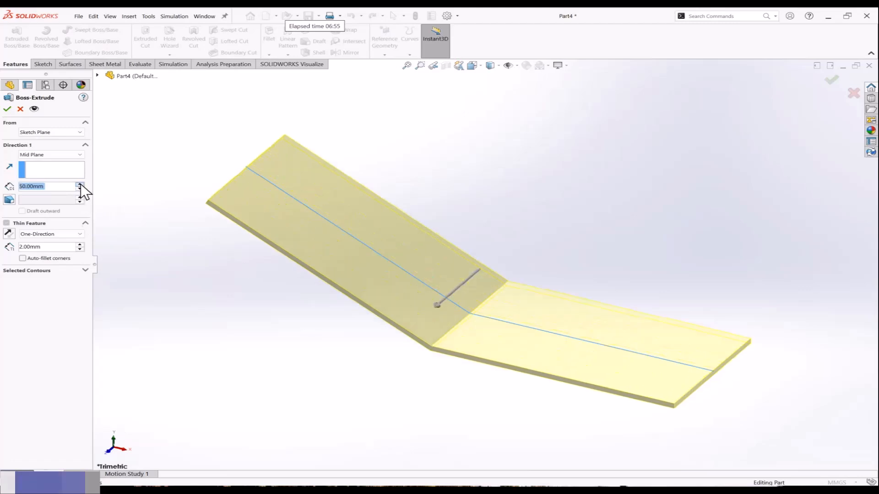
left_click(80, 184)
left_click(81, 184)
left_click(81, 184)
left_click(80, 184)
scroll(480, 267, "up", 3)
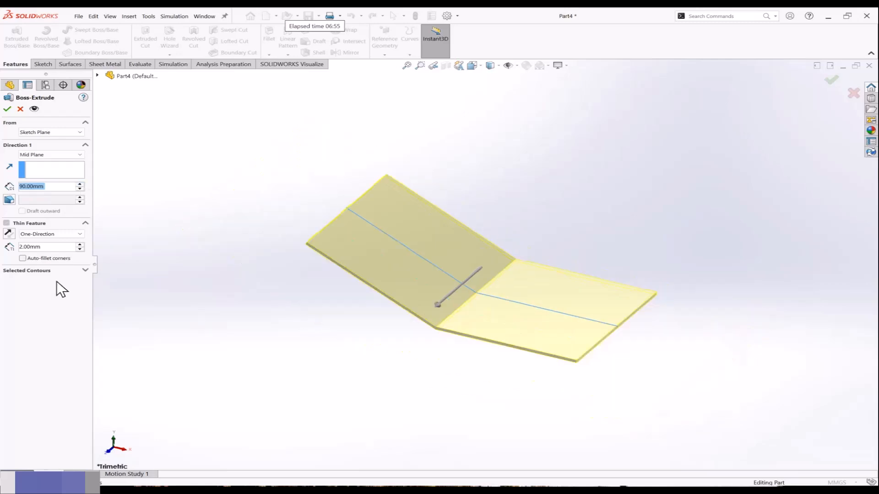
Enable Auto-fillet corners with a 15 mm radius on the thin extrusion, finish it and inspect the rounded bend.
left_click(22, 258)
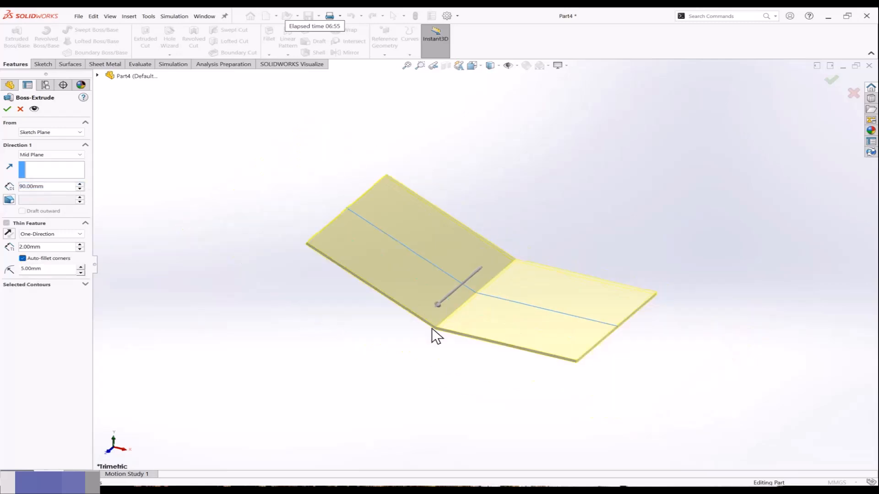
middle_click_drag(432, 327, 502, 293)
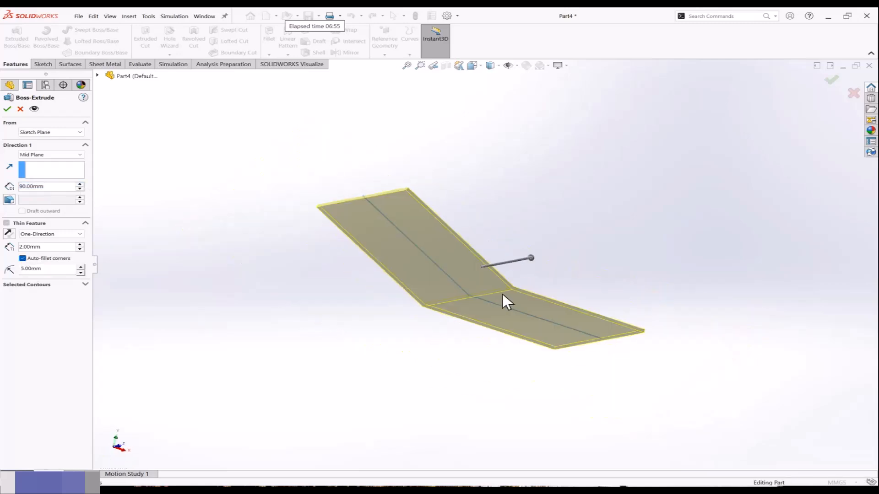
left_click(80, 267)
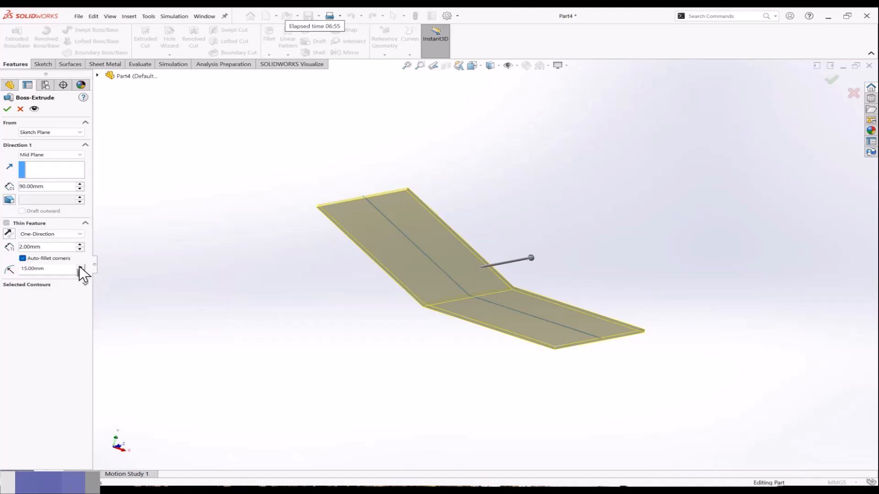
left_click(6, 109)
middle_click_drag(298, 270, 280, 338)
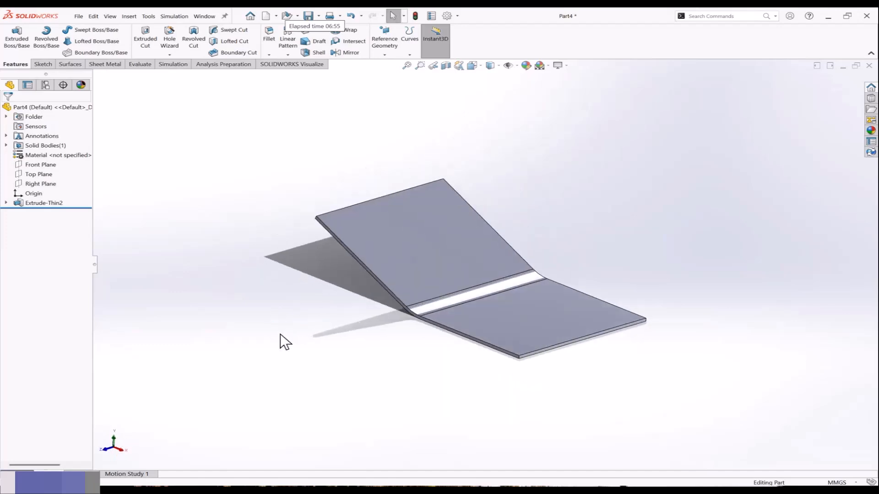
middle_click_drag(296, 316, 291, 316)
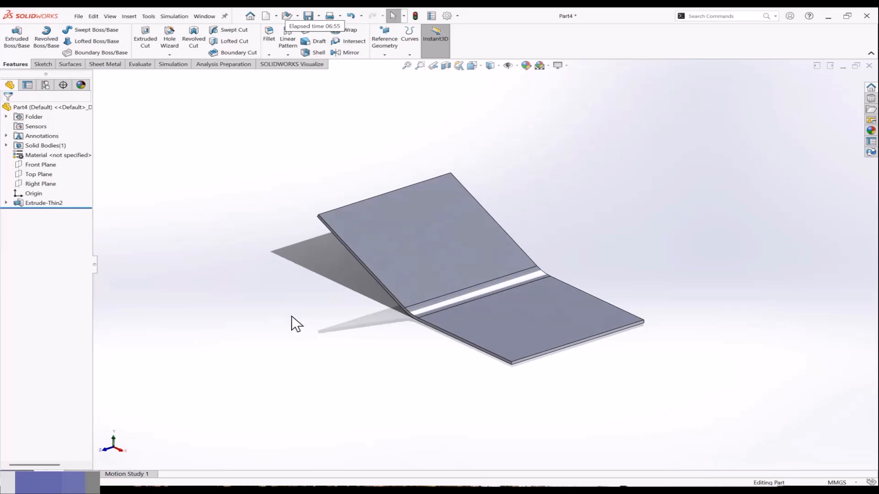
Delete the bent thin extrusion and its open line sketch.
right_click(40, 202)
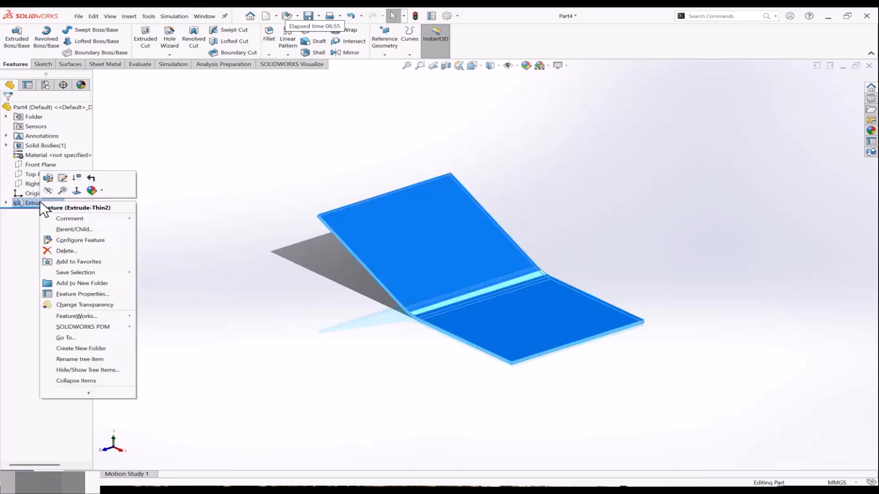
left_click(57, 257)
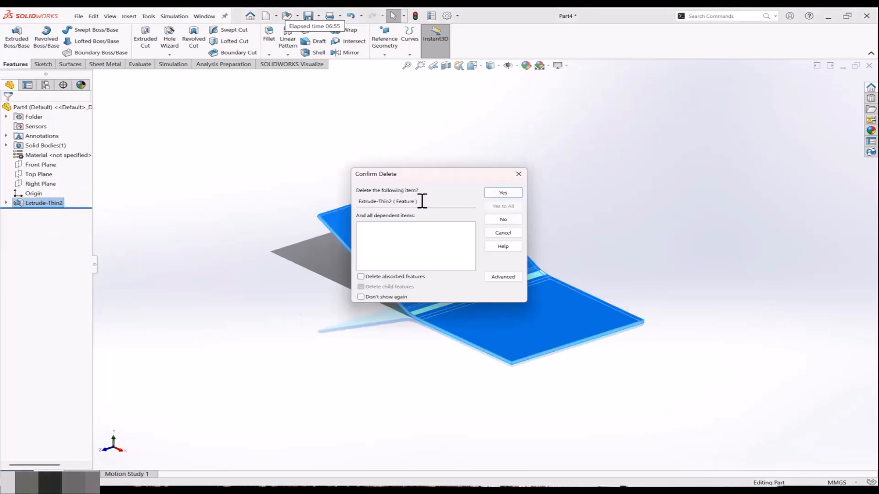
left_click(503, 193)
right_click(45, 193)
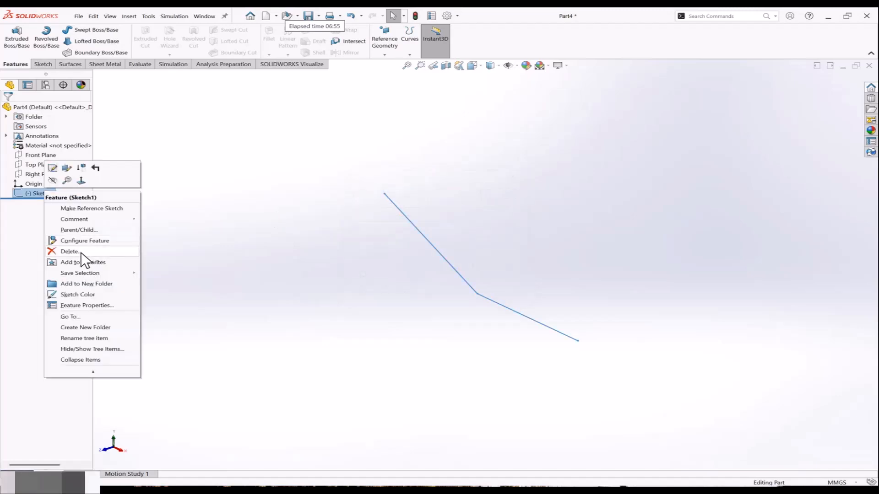
left_click(81, 253)
key("Return")
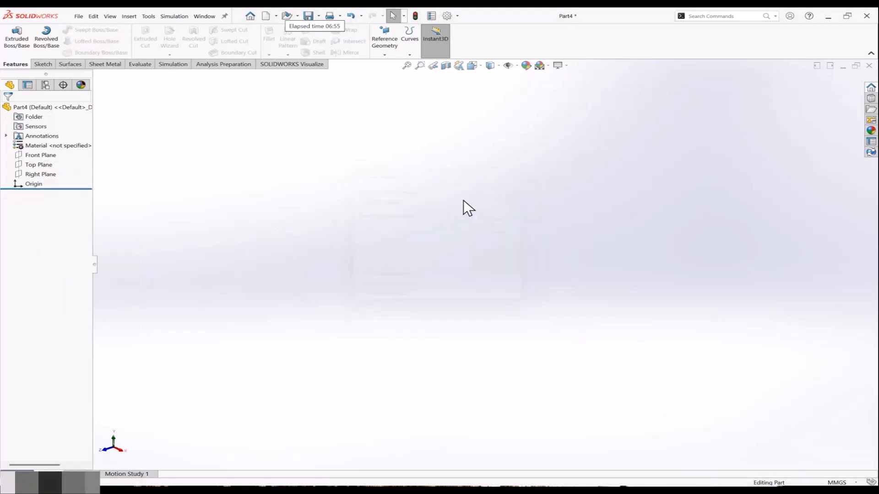
Start a sketch on the Front Plane and draw a corner rectangle from the origin, about 109 mm wide and 96 mm high.
left_click(47, 153)
left_click(54, 142)
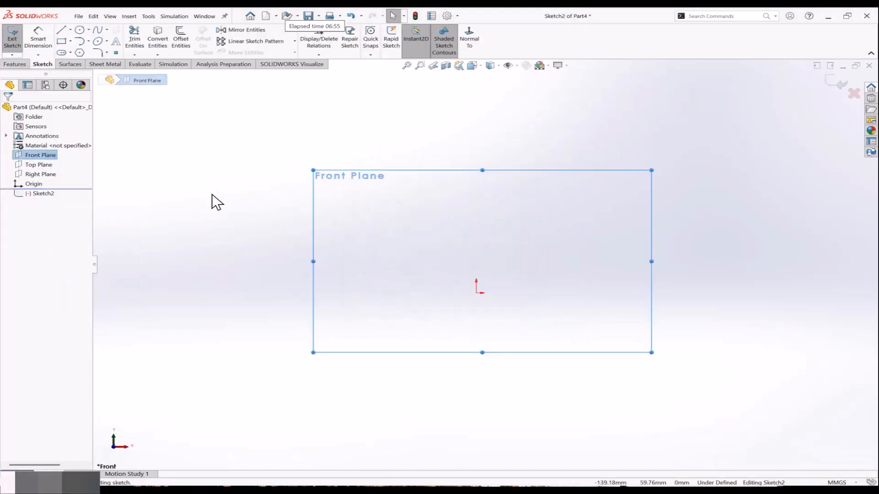
left_click(70, 41)
left_click(73, 56)
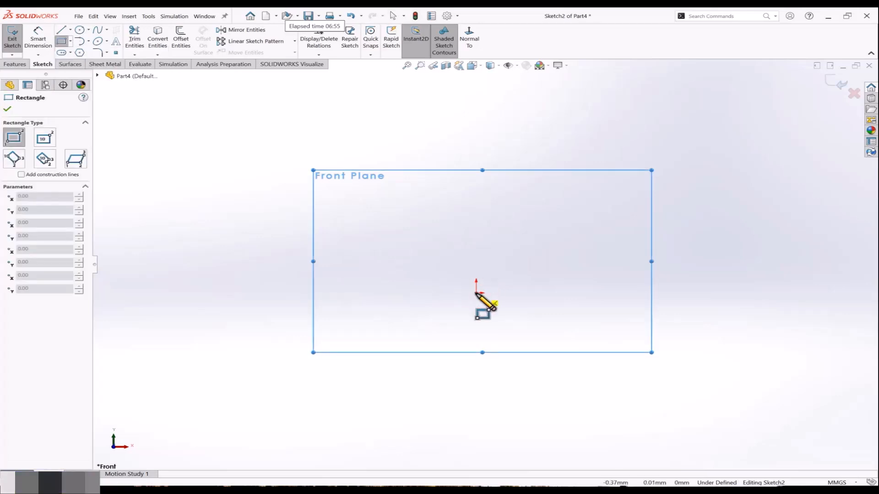
mouse_move(476, 293)
left_mouse_down()
mouse_move(509, 253)
mouse_move(683, 134)
left_mouse_up()
key("f")
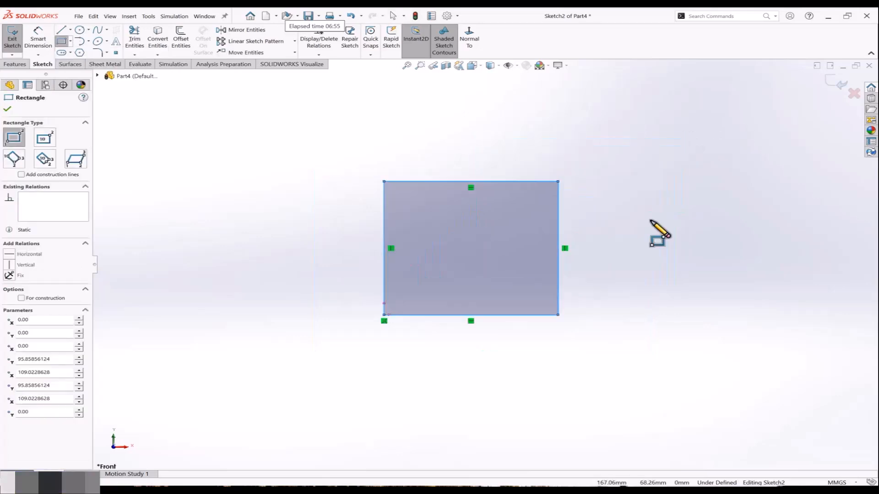
Extrude the rectangle into a solid block using the Mid Plane end condition with a 139 mm depth.
key("Escape")
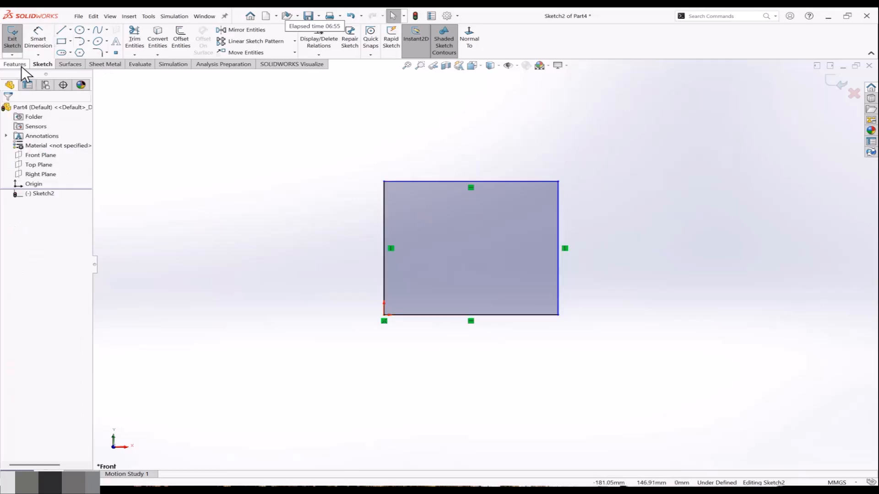
left_click(22, 65)
left_click(17, 41)
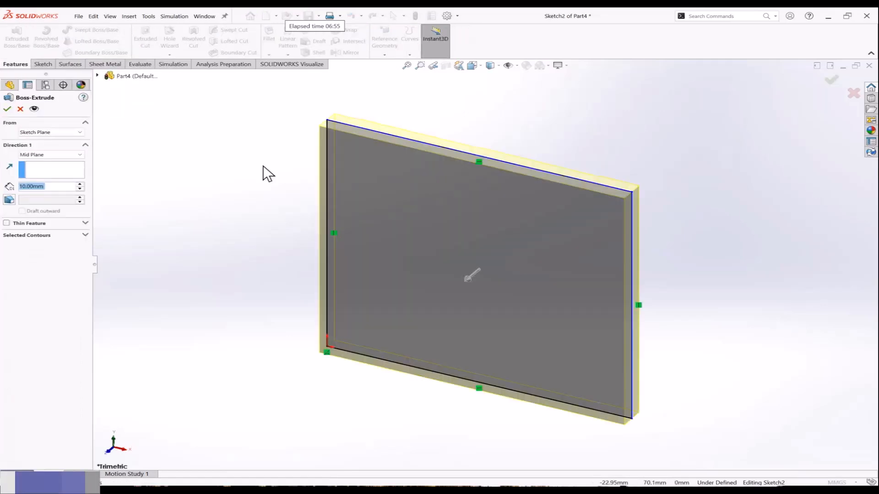
left_click(64, 155)
left_click(57, 194)
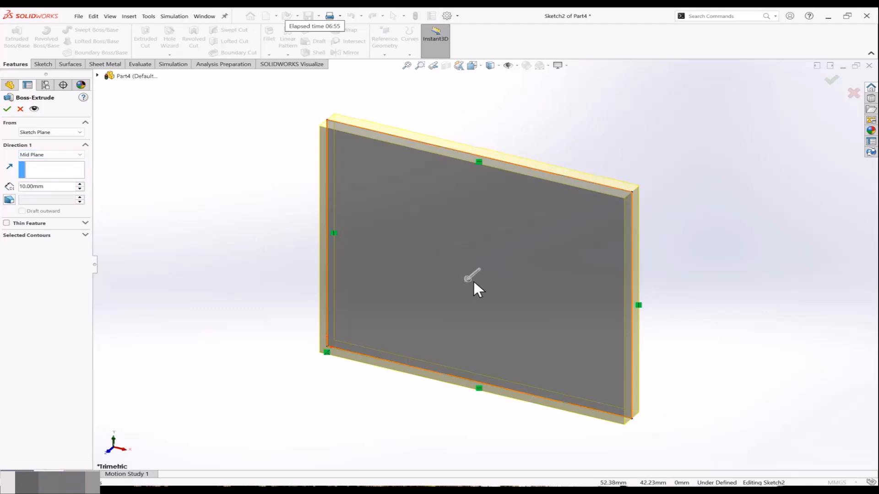
left_click_drag(466, 280, 383, 278)
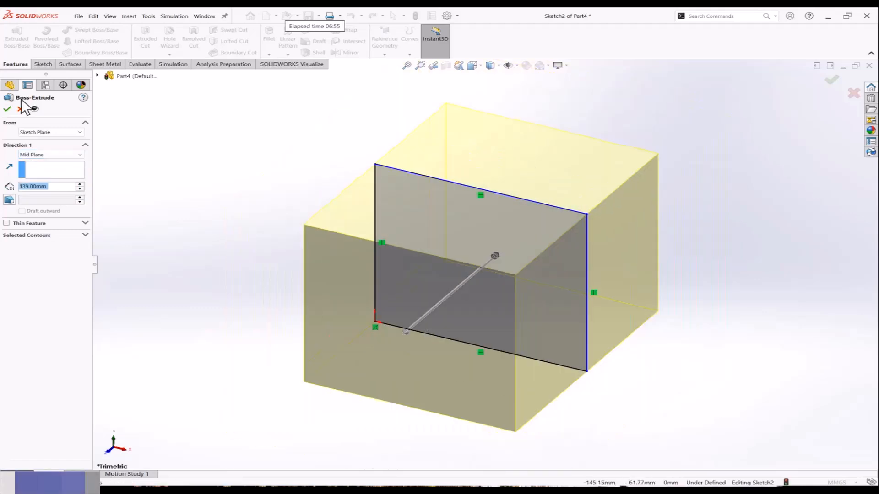
left_click(7, 109)
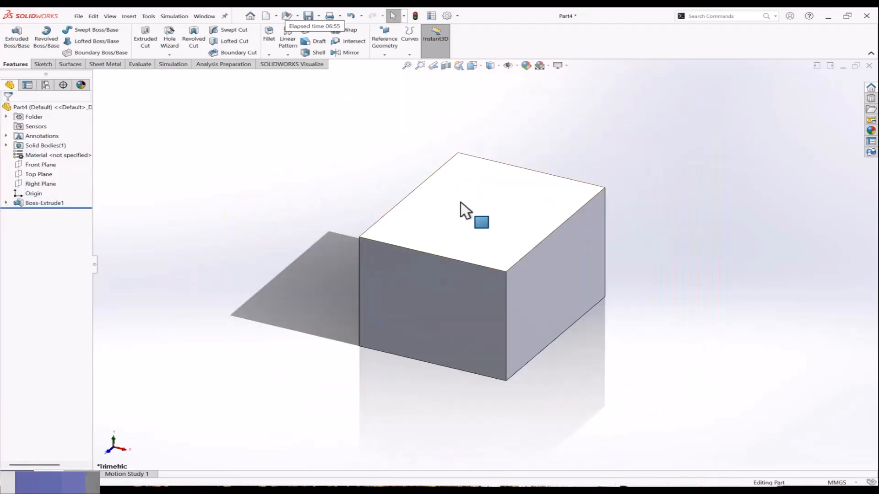
Sketch a corner rectangle about 72 mm wide and 56 mm high on the block's top face, overhanging its right edge, and exit the sketch.
left_click(497, 227)
left_click(531, 210)
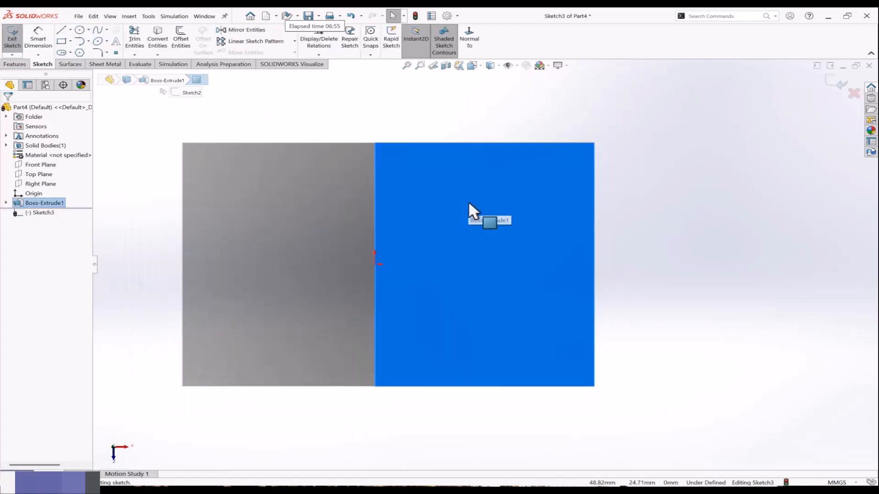
left_click(70, 41)
left_click(70, 53)
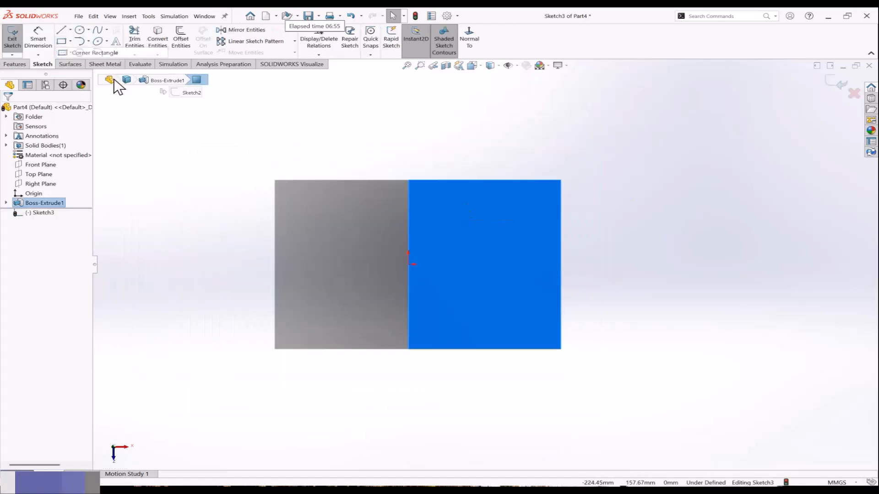
left_click(501, 209)
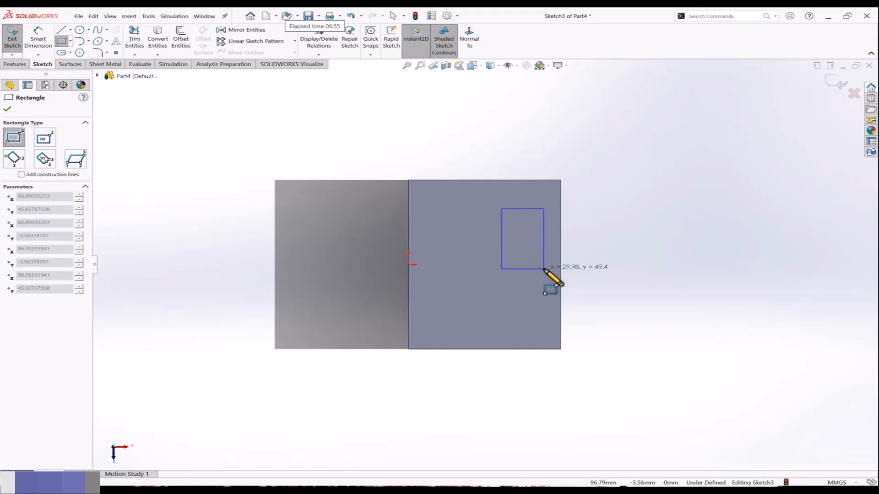
left_click(602, 277)
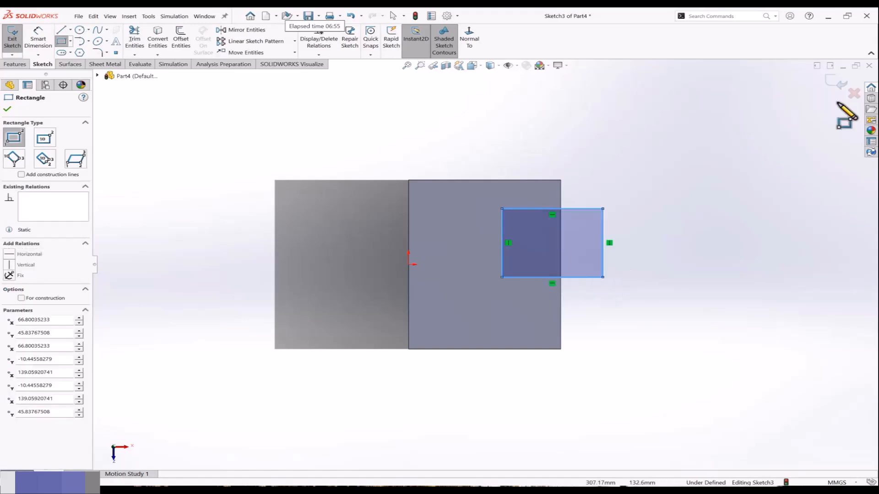
left_click(836, 84)
Cut the overhanging rectangle into the block with a Blind extruded cut 40 mm deep.
mouse_move(735, 153)
middle_mouse_down()
mouse_move(625, 240)
mouse_move(519, 218)
mouse_move(606, 169)
mouse_move(564, 210)
middle_mouse_up()
left_click(145, 40)
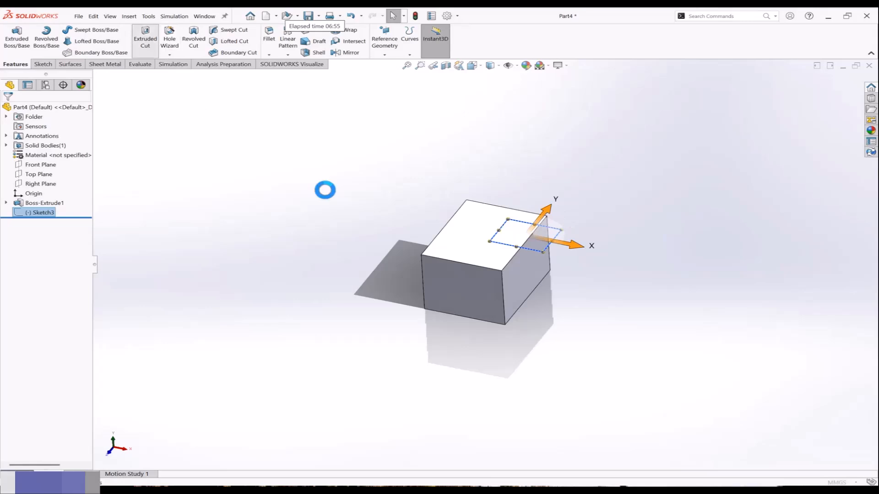
middle_click_drag(393, 188, 397, 189)
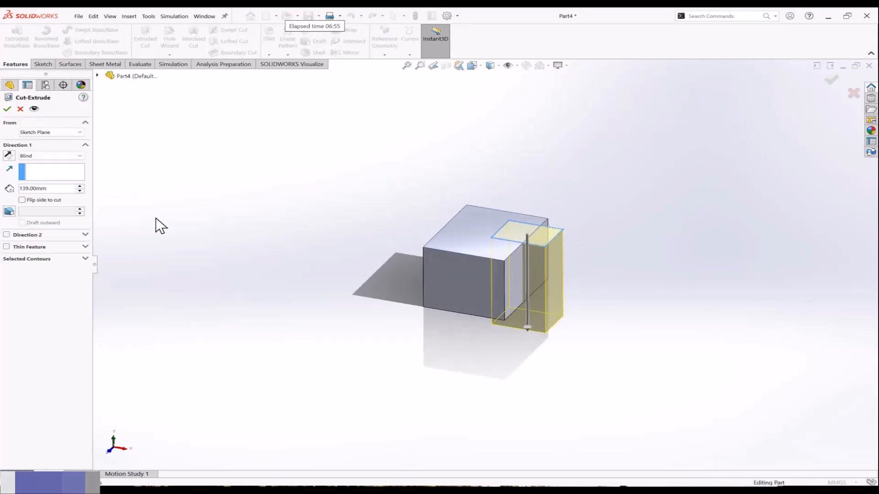
left_click(65, 156)
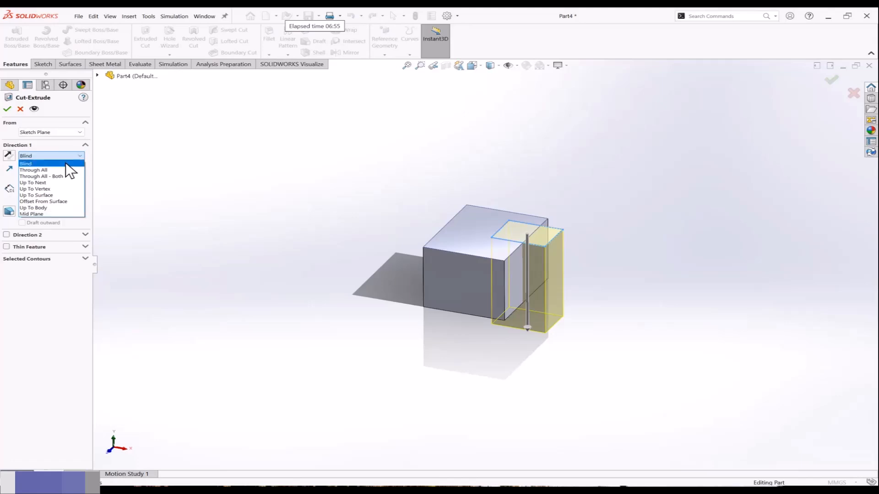
left_click(169, 208)
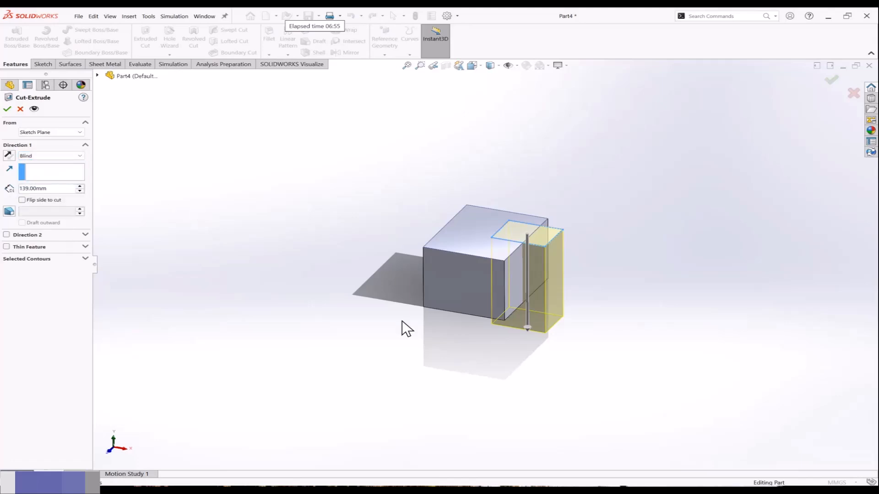
left_click_drag(534, 333, 531, 257)
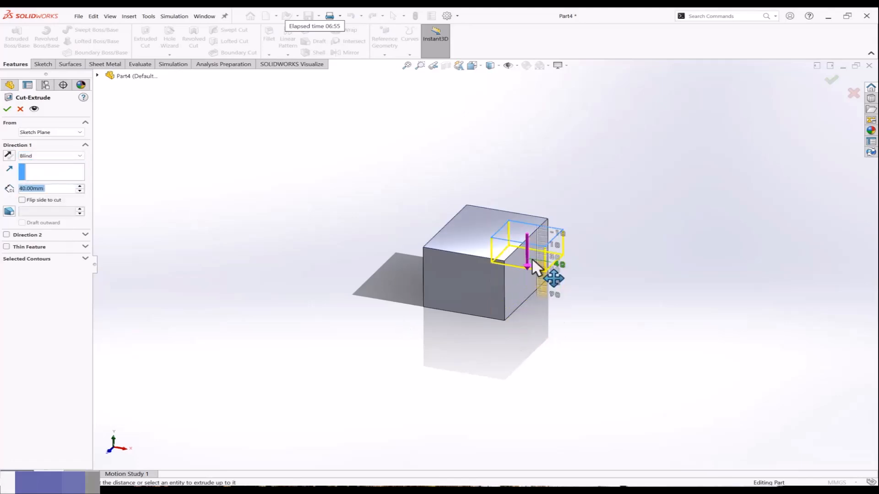
middle_click_drag(540, 245, 525, 254)
scroll(526, 254, "down", 1)
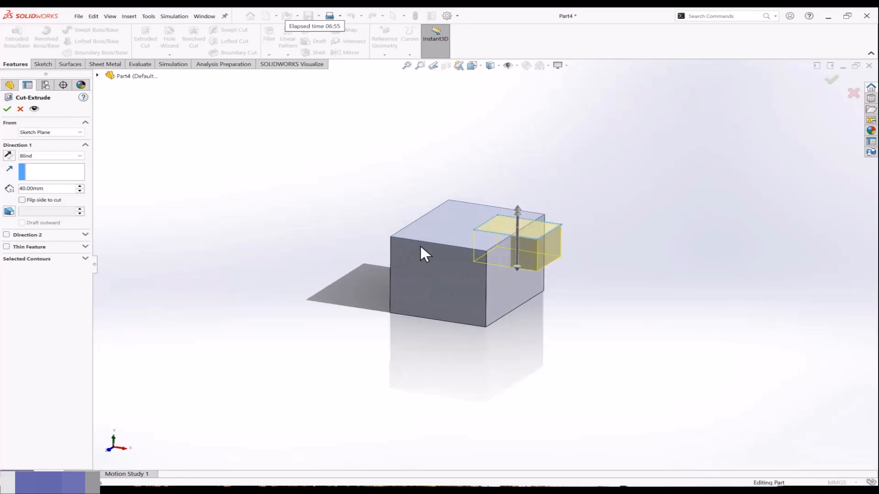
double_click(35, 189)
left_click(8, 109)
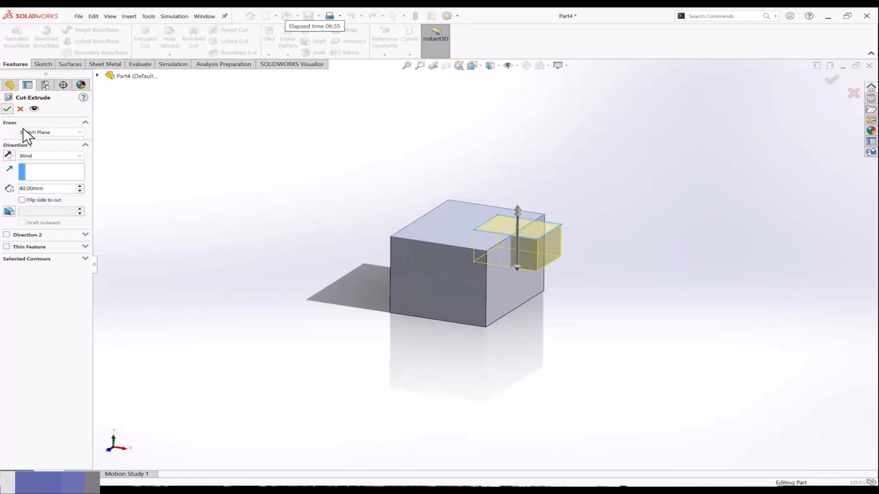
middle_click_drag(265, 258, 239, 260)
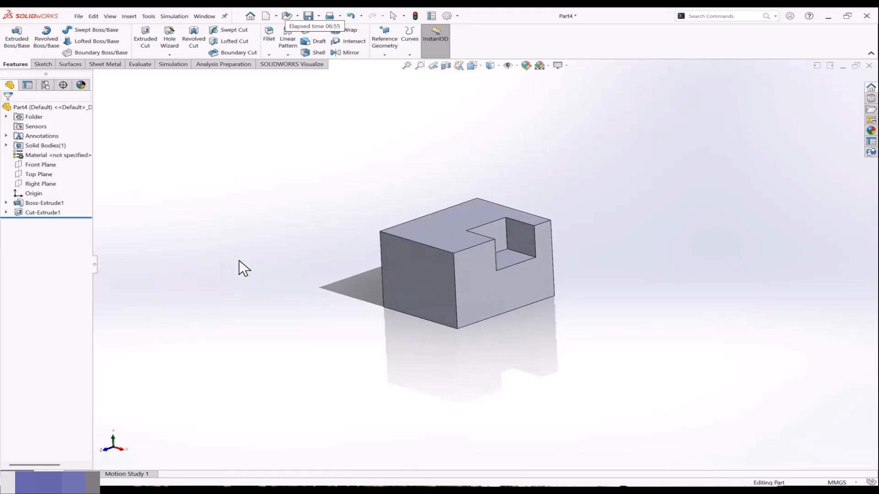
Try the Through All end condition on the rectangular notch cut and undo the change.
left_click(46, 213)
left_click(62, 190)
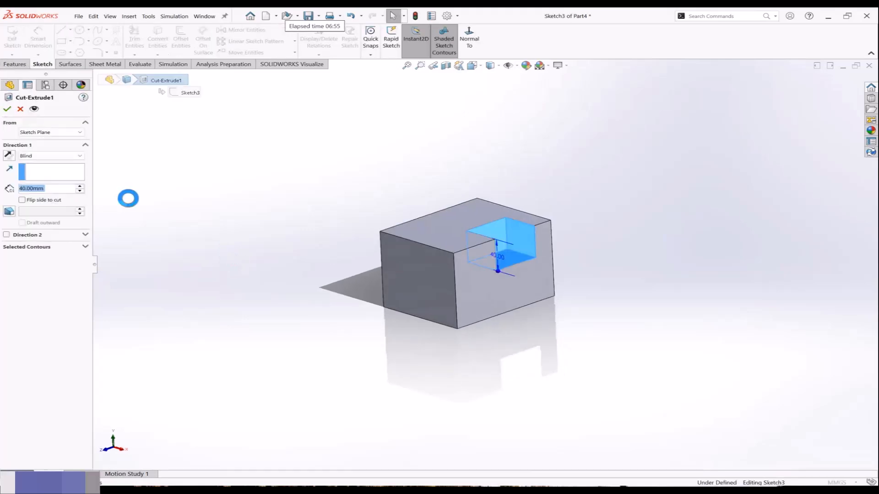
left_click(60, 156)
left_click(56, 170)
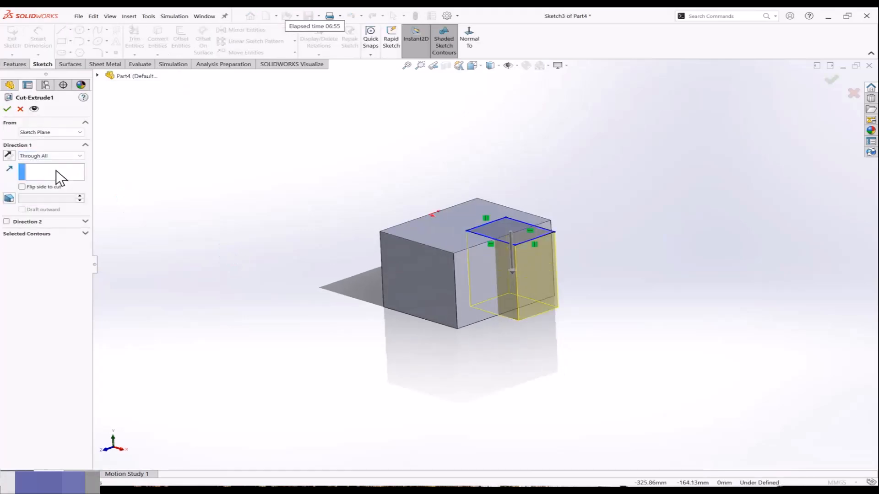
left_click(8, 110)
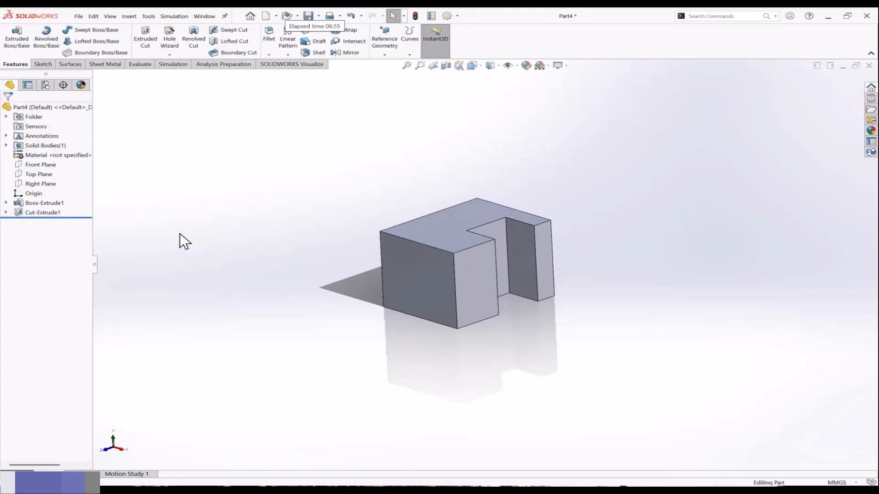
middle_click_drag(330, 249, 346, 260)
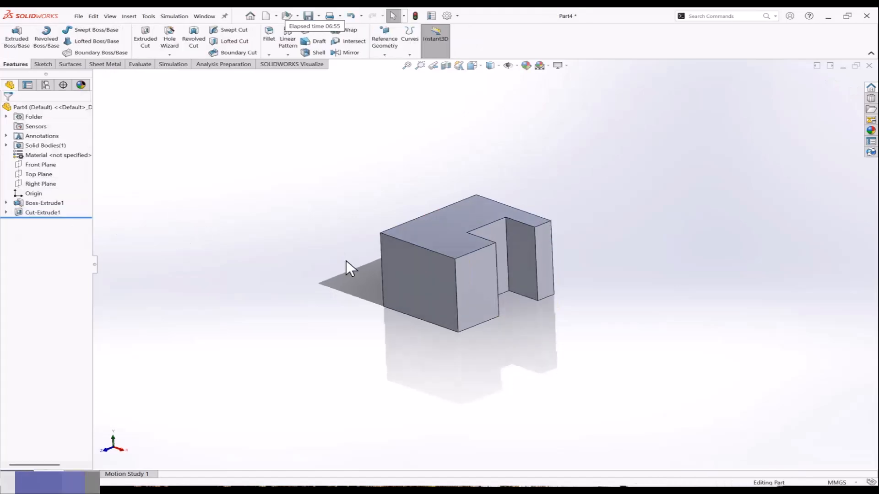
key("ctrl+z")
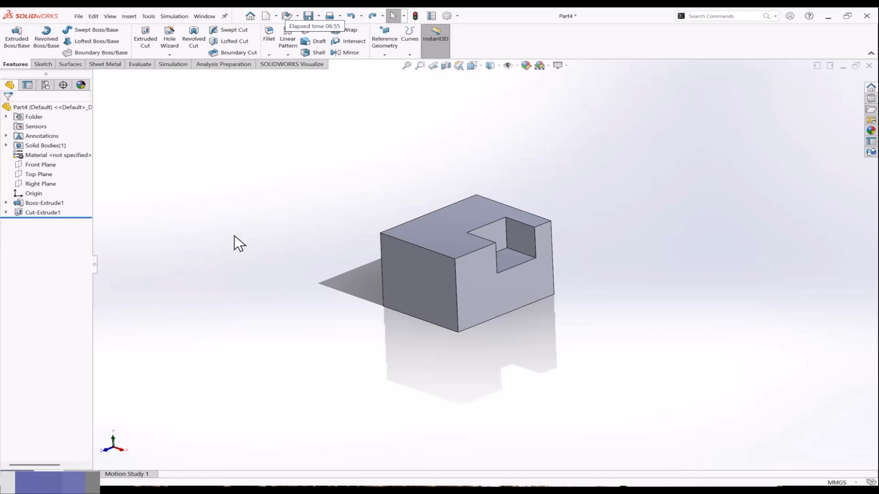
Sketch a circle of about 9.2 mm radius on the block's top face, near the corner beside the notch, and exit the sketch.
left_click(443, 227)
left_click(484, 207)
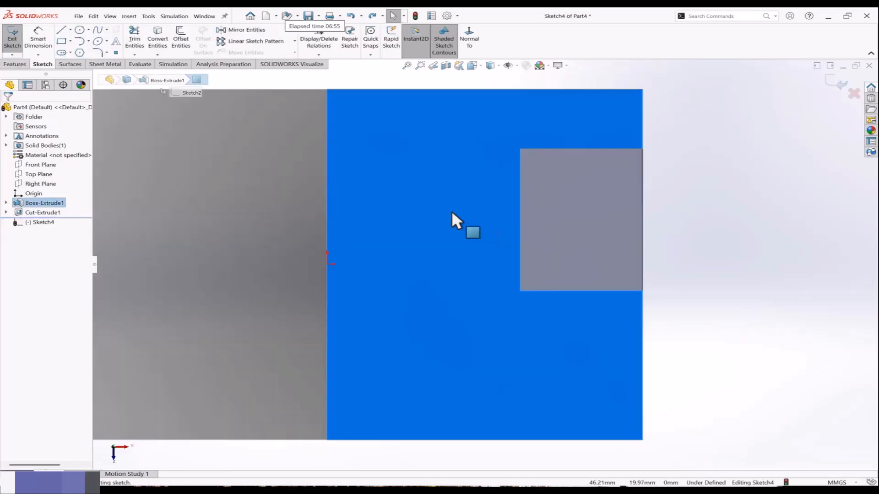
left_click(61, 42)
left_click(79, 30)
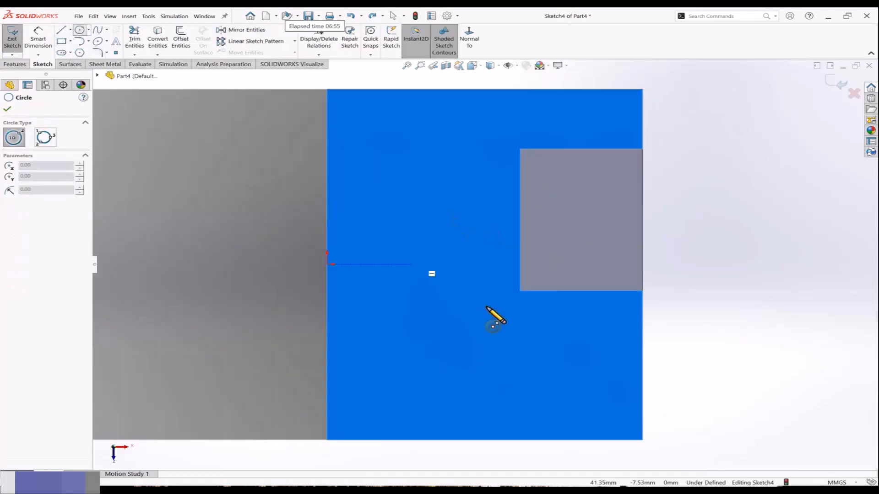
left_click(602, 370)
left_click(619, 390)
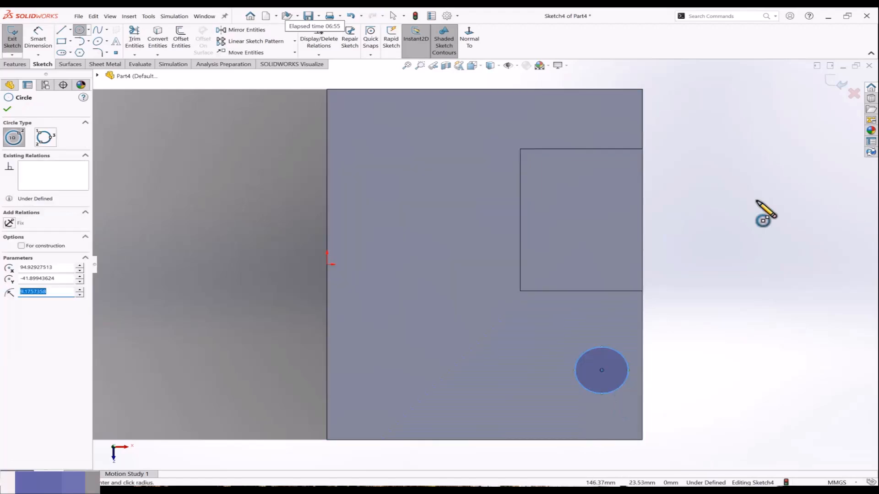
left_click(839, 104)
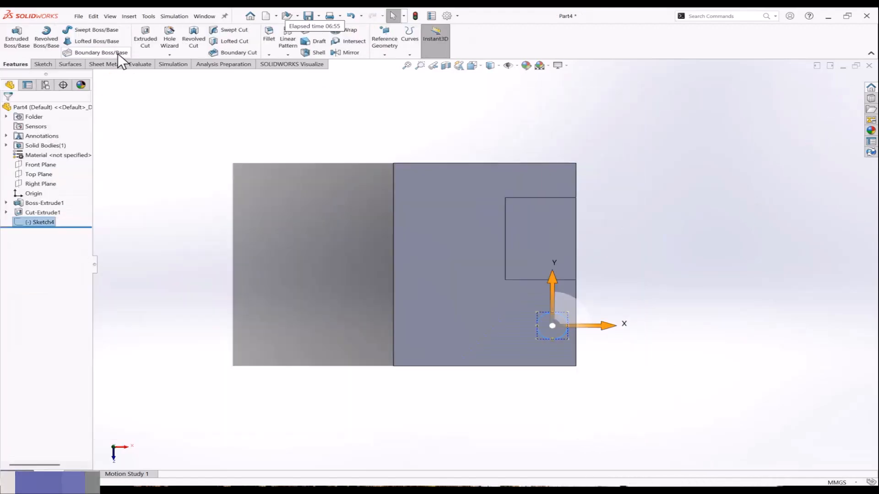
Start an extruded cut from the circle and set its Blind depth to 19 mm.
left_click(145, 39)
middle_click_drag(418, 289, 372, 147)
middle_click_drag(493, 253, 476, 284)
scroll(476, 290, "down", 3)
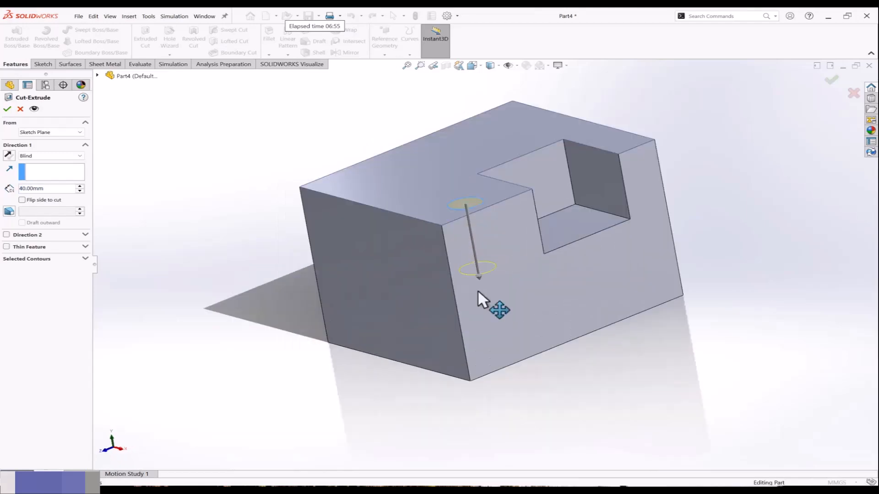
left_click_drag(477, 289, 478, 234)
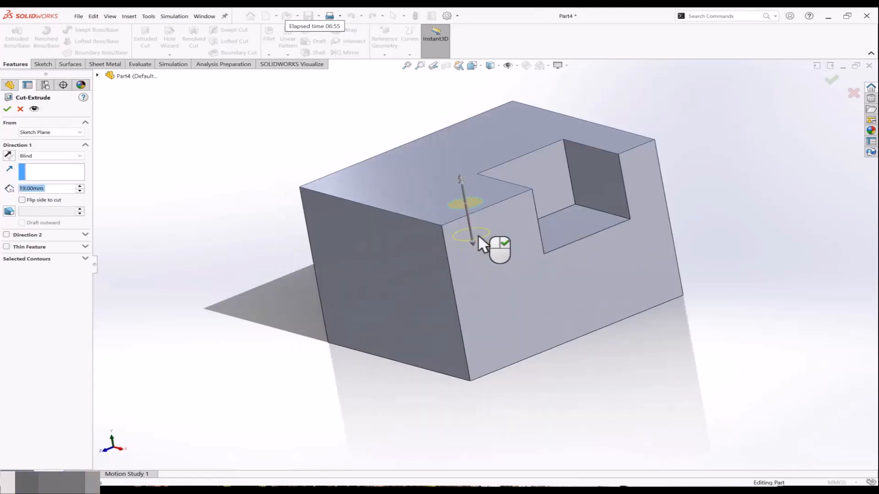
middle_click_drag(478, 235, 526, 231)
Change the circular cut's end condition to Up To Surface, ending at the notch's floor face, and finish the hole.
left_click(54, 155)
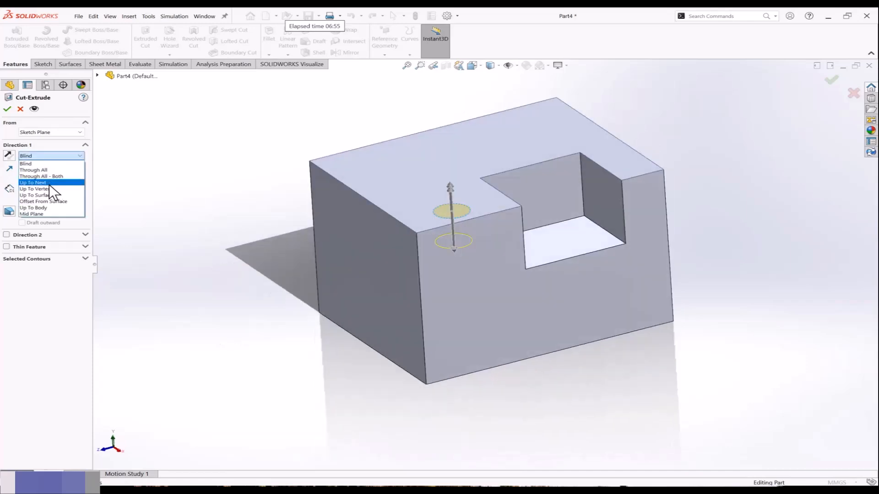
left_click(49, 195)
left_click(561, 256)
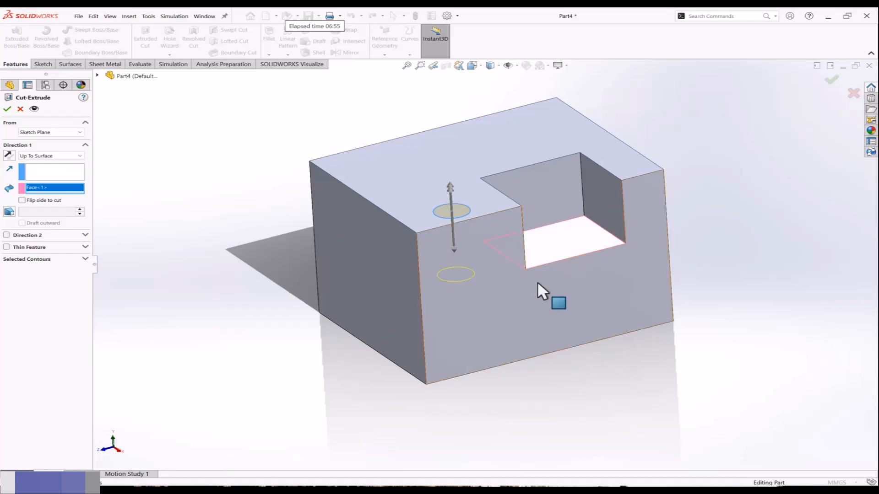
middle_click_drag(538, 281, 465, 191)
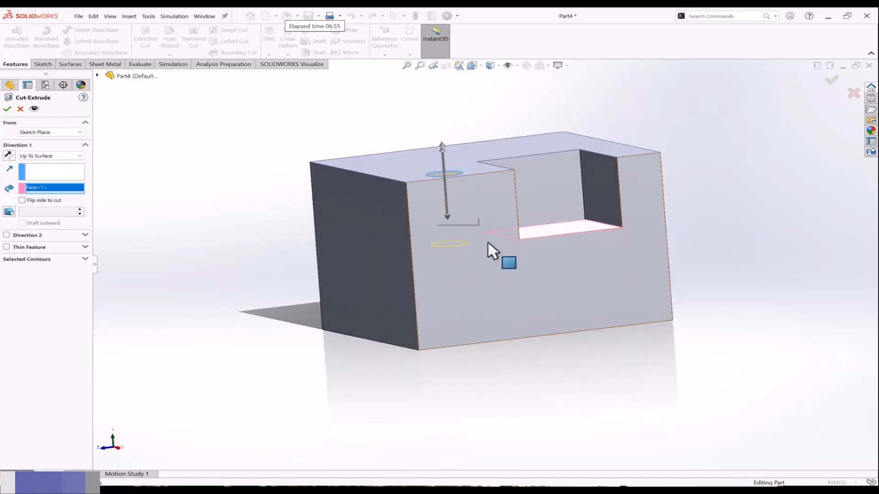
middle_click_drag(488, 241, 480, 254)
left_click(830, 81)
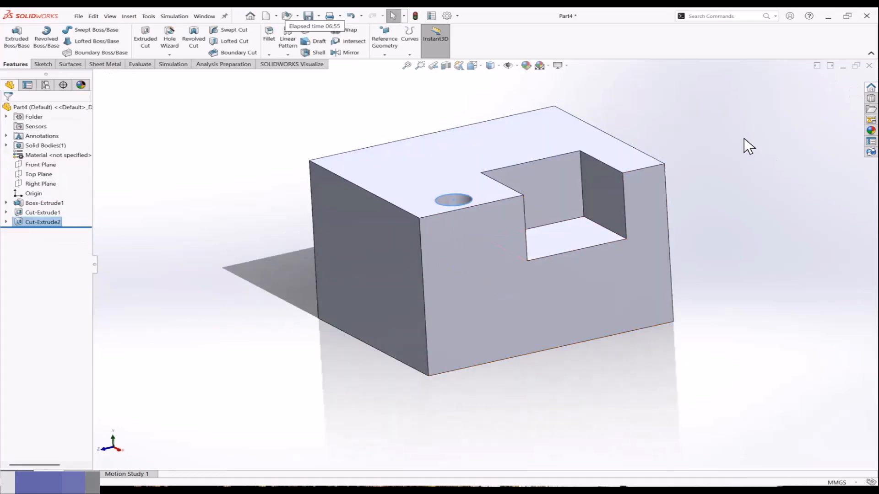
left_click(743, 139)
middle_click_drag(633, 200, 693, 201)
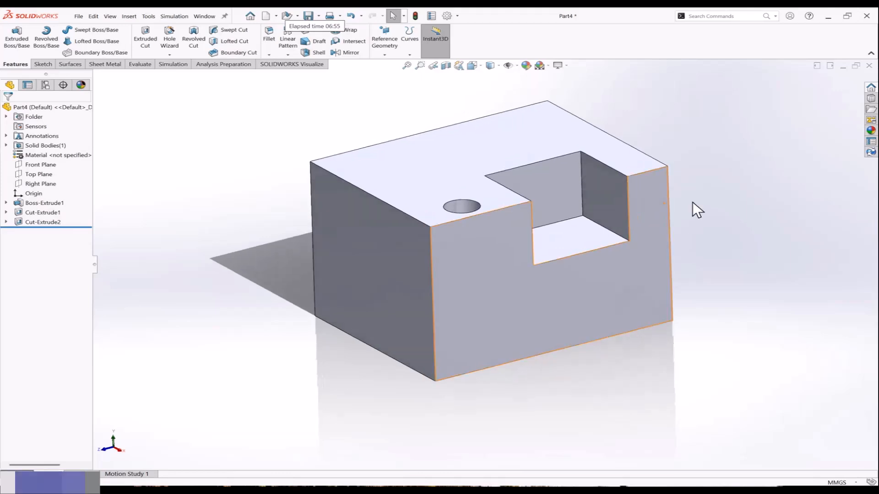
left_click(524, 145)
left_click(504, 120)
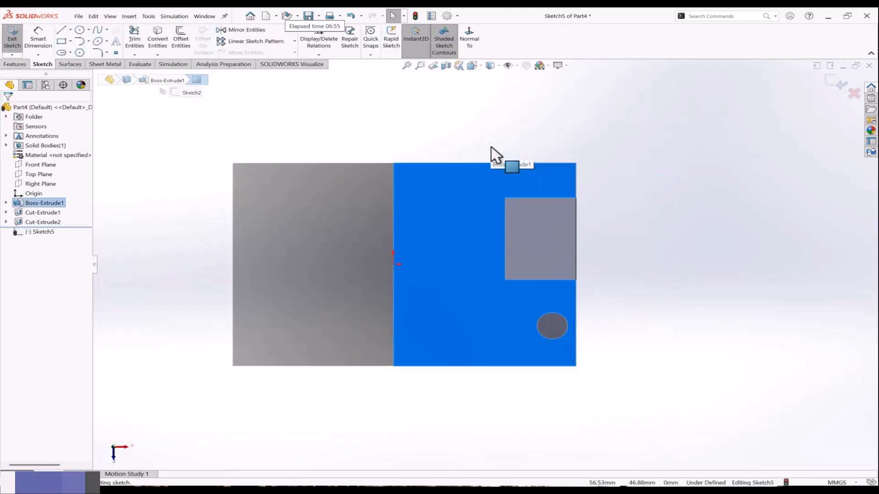
left_click(61, 40)
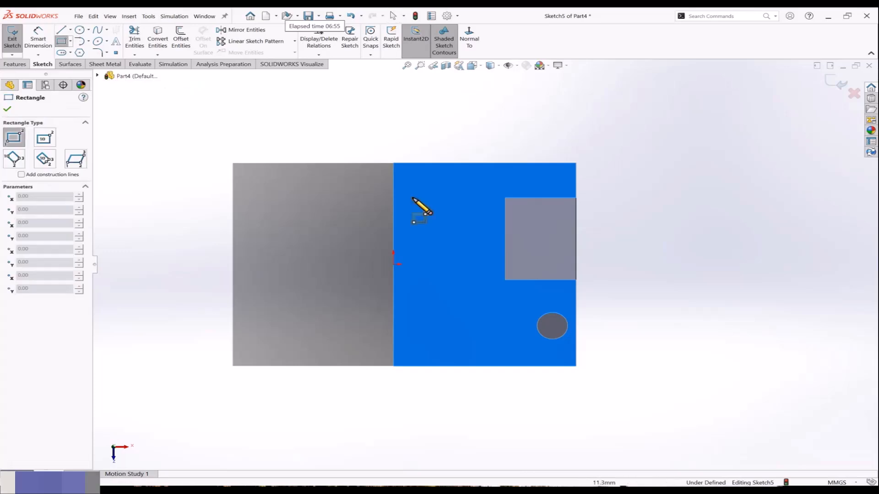
scroll(488, 223, "up", 2)
key("Escape")
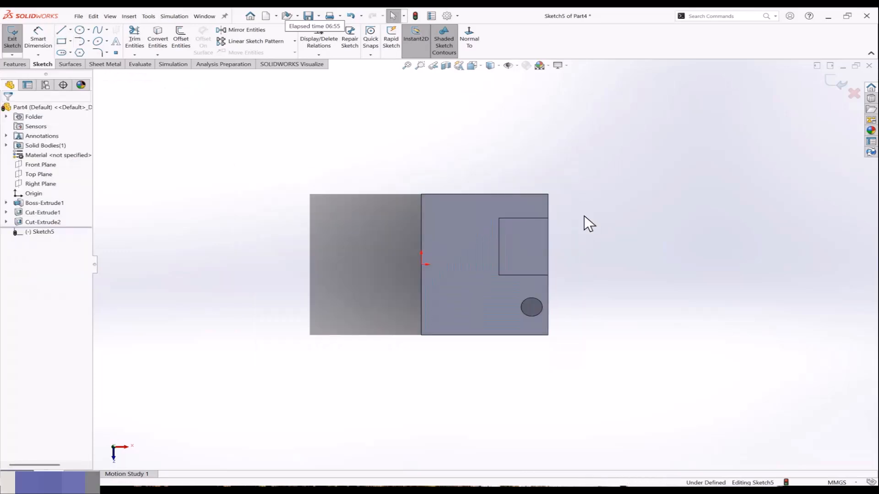
middle_click_drag(584, 215, 428, 280)
right_click(48, 221)
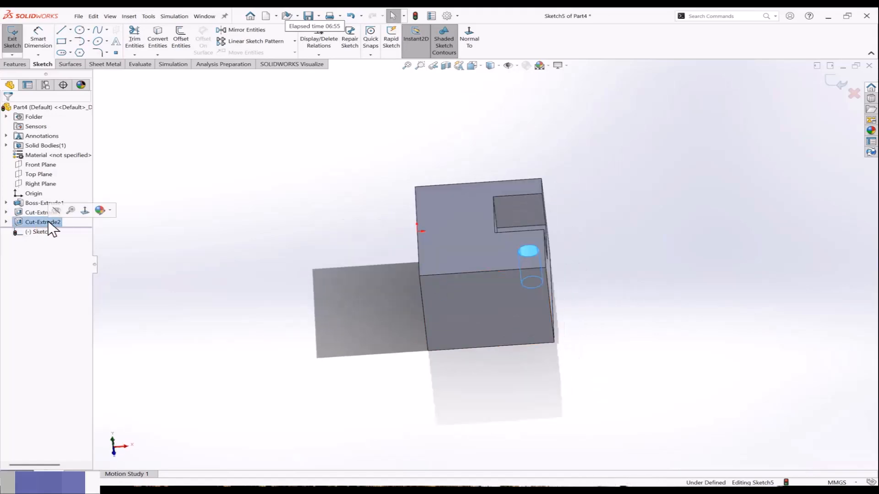
left_click(649, 175)
left_click(847, 94)
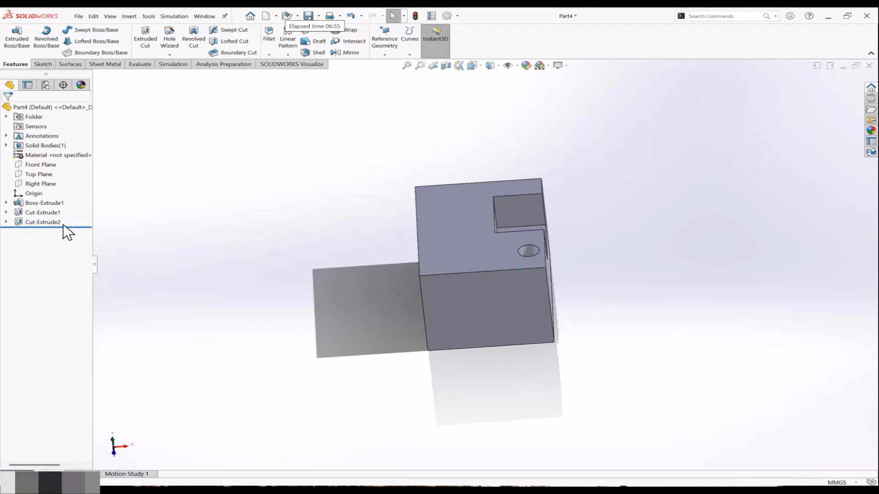
Delete the circular hole's cut feature without deleting its absorbed sketch.
right_click(40, 220)
left_click(69, 269)
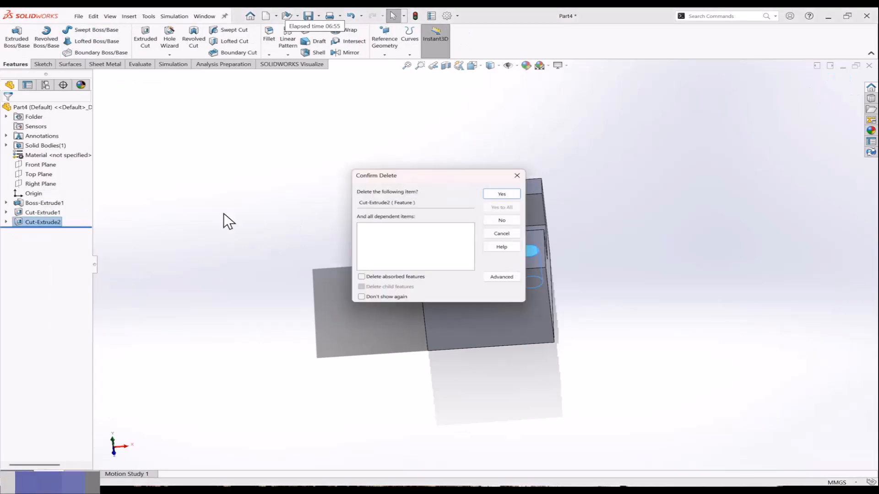
left_click(503, 194)
Sketch a small upright corner rectangle on the block's end face, near the upper corner beside the notched side, and exit the sketch.
left_click(525, 280)
left_click(562, 262)
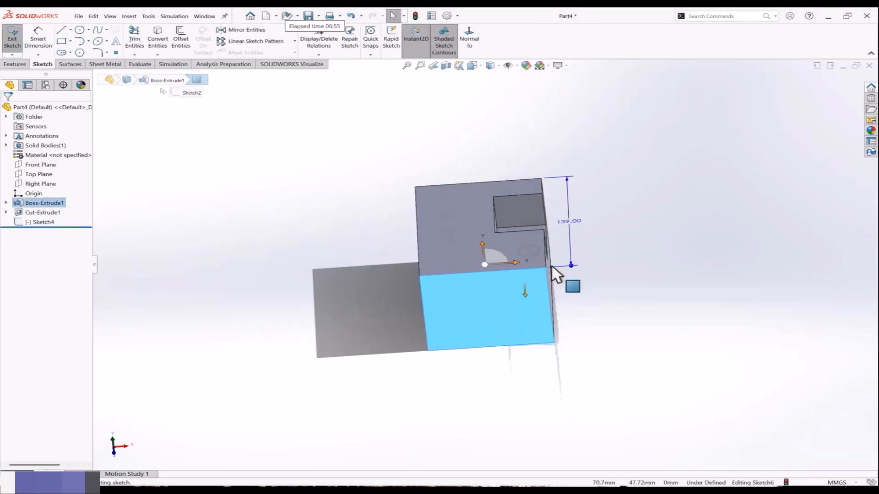
left_click(61, 41)
left_click(573, 182)
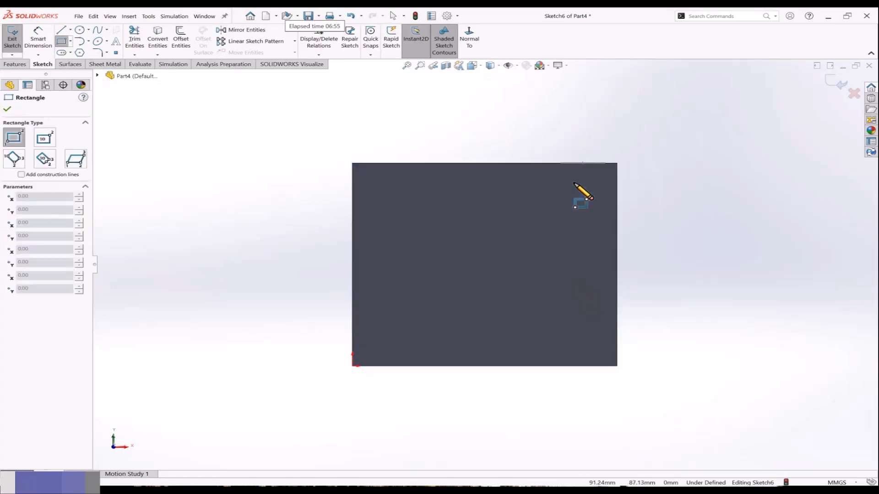
left_click(603, 219)
left_click(837, 83)
Create an extruded cut from the small rectangle with the Up To Next end condition.
mouse_move(678, 121)
middle_mouse_down()
mouse_move(563, 146)
mouse_move(567, 180)
middle_mouse_up()
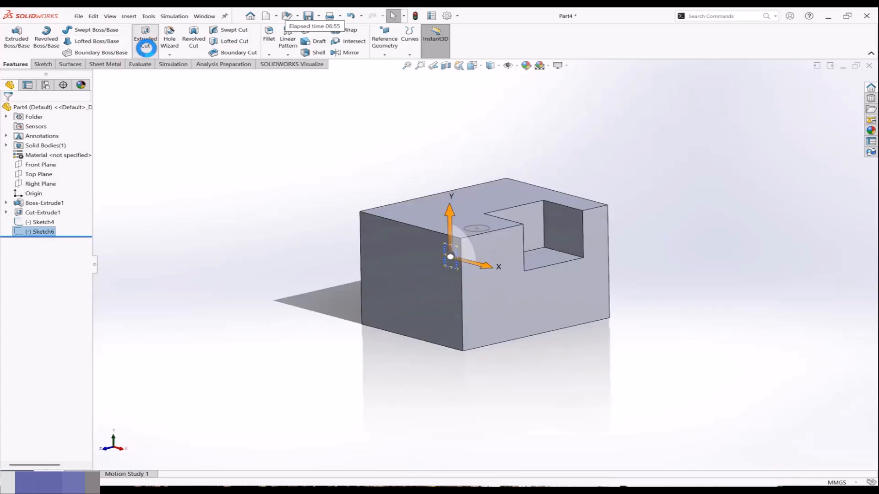
left_click(145, 46)
left_click(50, 156)
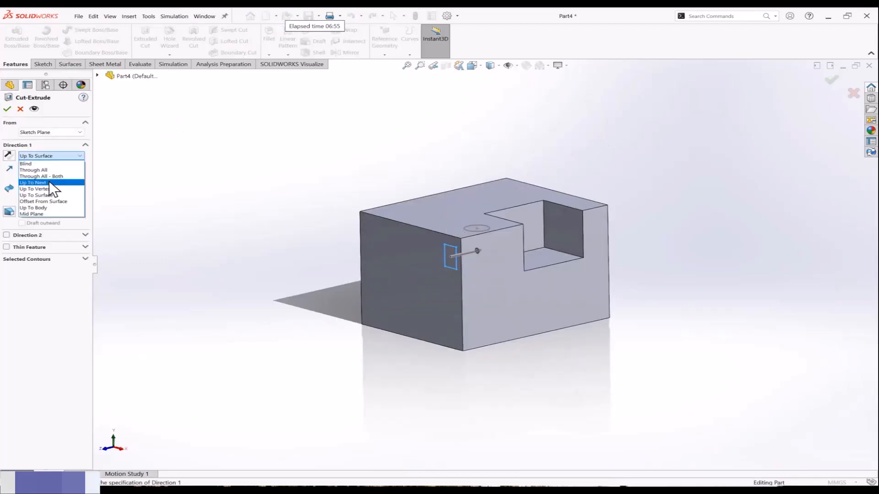
left_click(48, 182)
middle_click_drag(269, 197, 214, 212)
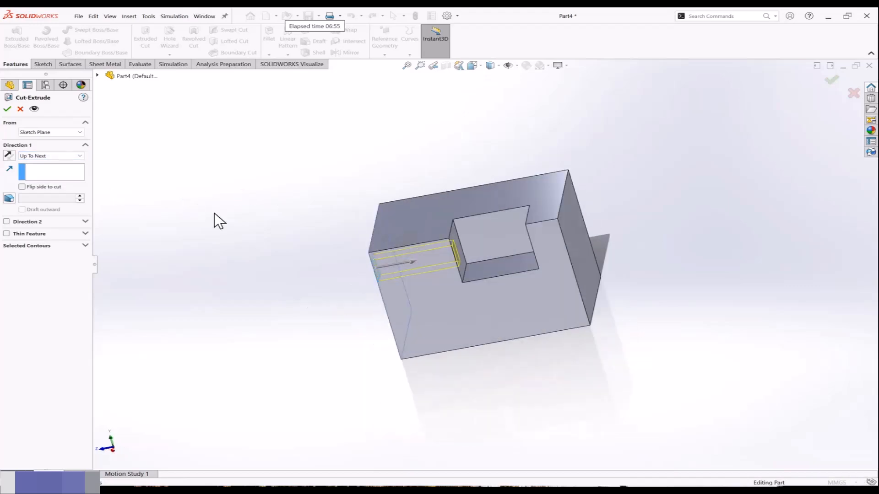
scroll(464, 247, "down", 3)
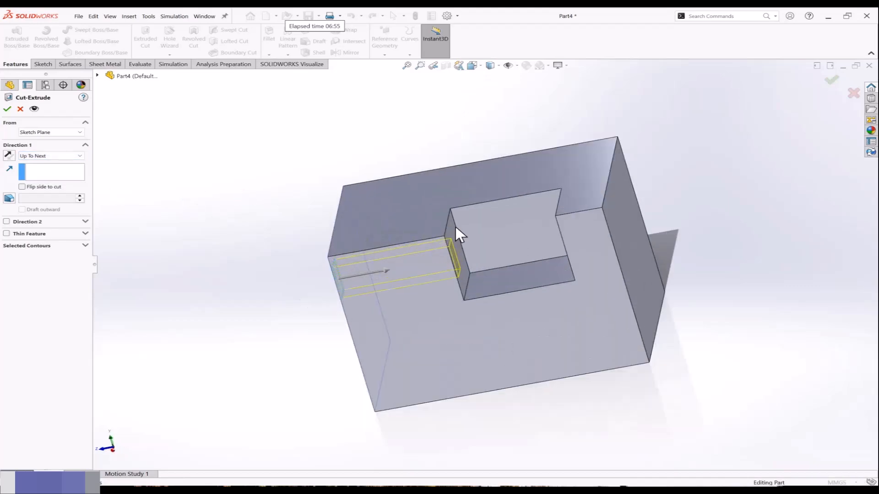
left_click(7, 109)
middle_click_drag(141, 165, 297, 200)
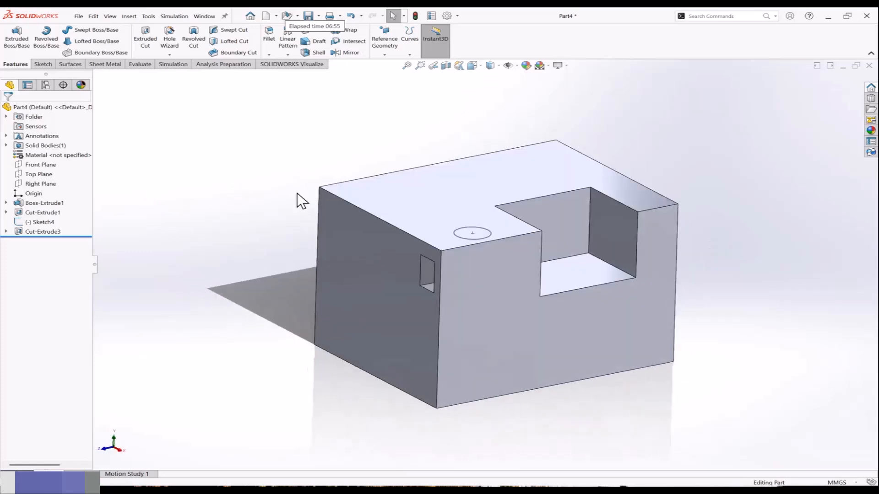
Edit the small rectangular cut and try the Through All end condition on it.
left_click(42, 232)
left_click(87, 209)
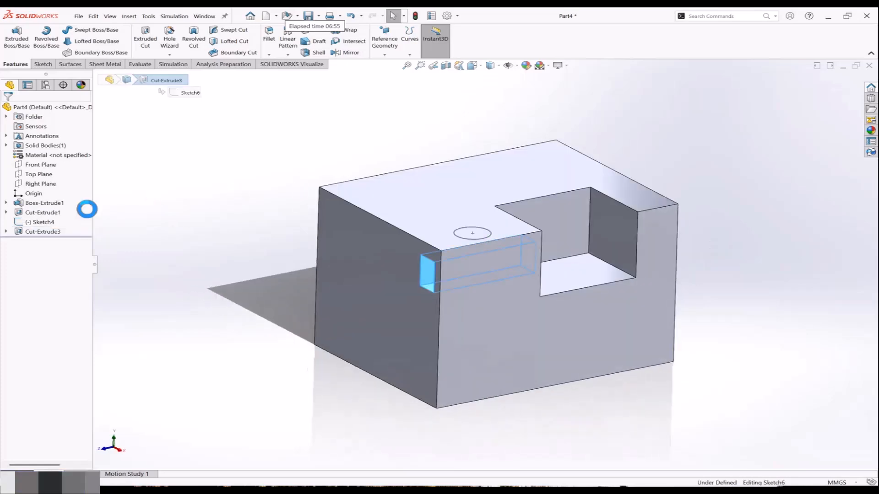
left_click(48, 156)
left_click(48, 167)
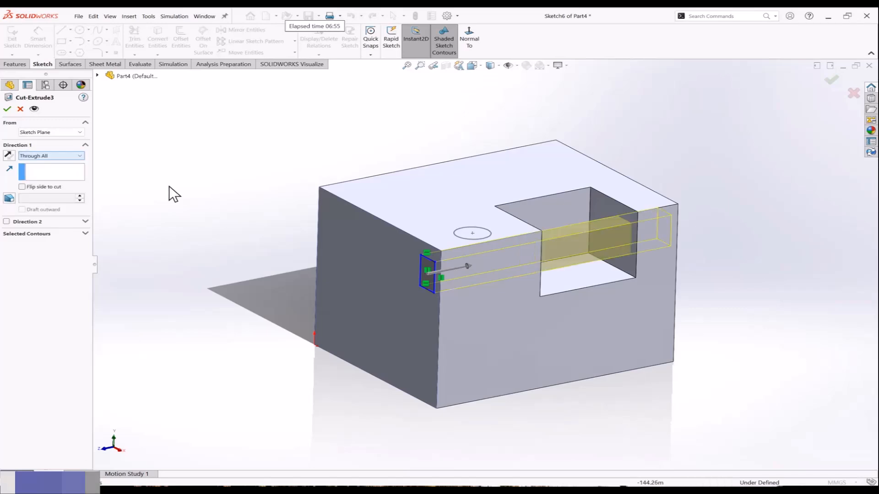
middle_click_drag(589, 180, 801, 118)
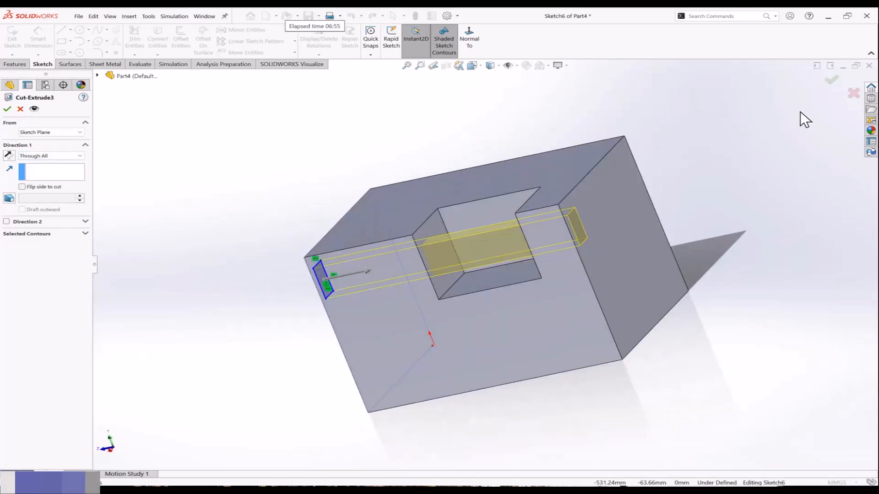
left_click(831, 82)
mouse_move(715, 190)
middle_mouse_down()
mouse_move(730, 170)
mouse_move(714, 181)
middle_mouse_up()
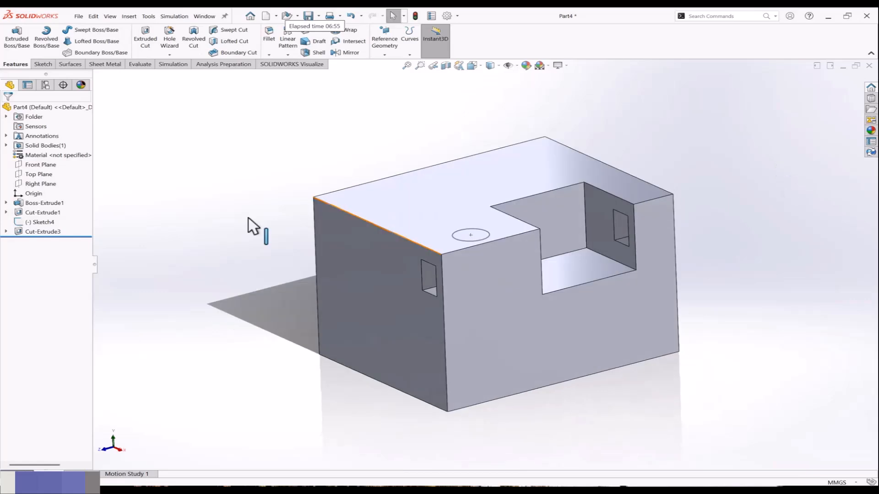
Edit the small rectangular cut and try Up To Vertex, using the notch's near upper corner and the block's far top corner in turn.
left_click(51, 232)
left_click(90, 207)
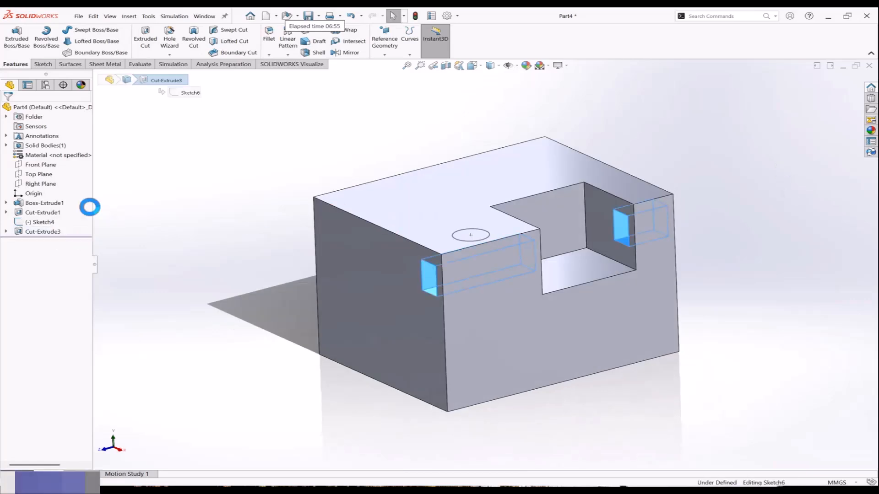
left_click(59, 155)
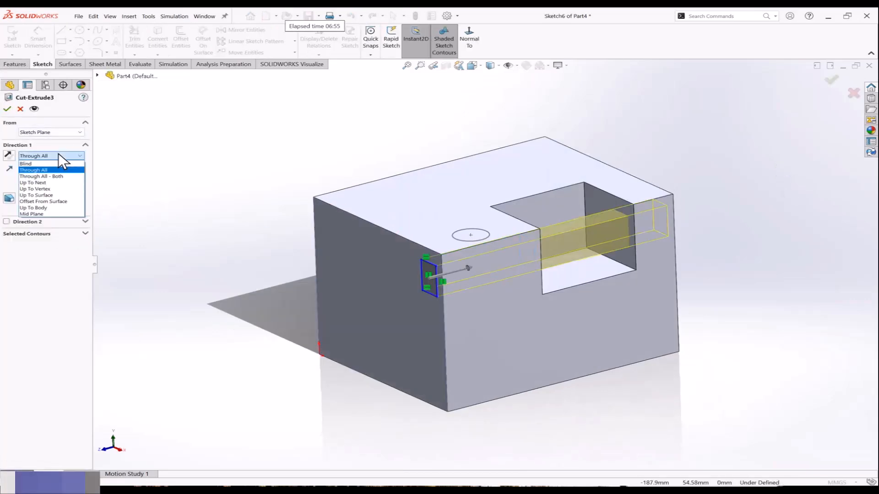
left_click(56, 188)
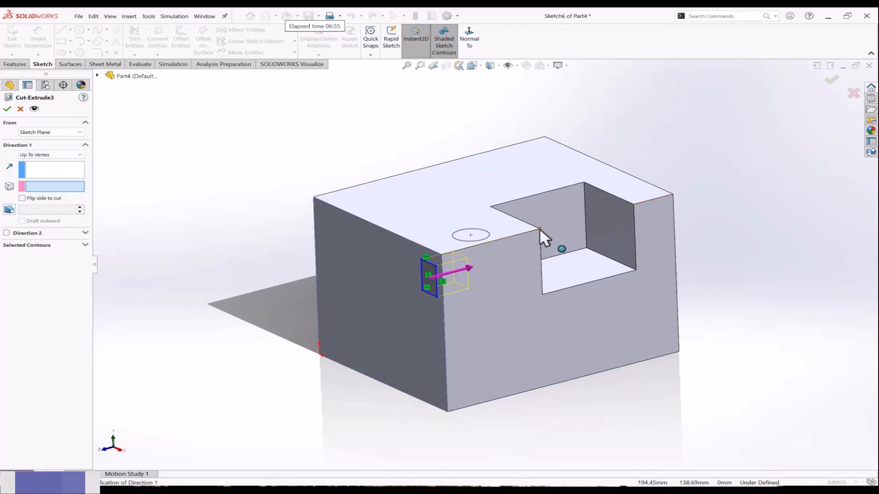
left_click(540, 228)
mouse_move(567, 240)
middle_mouse_down()
mouse_move(496, 245)
mouse_move(560, 237)
middle_mouse_up()
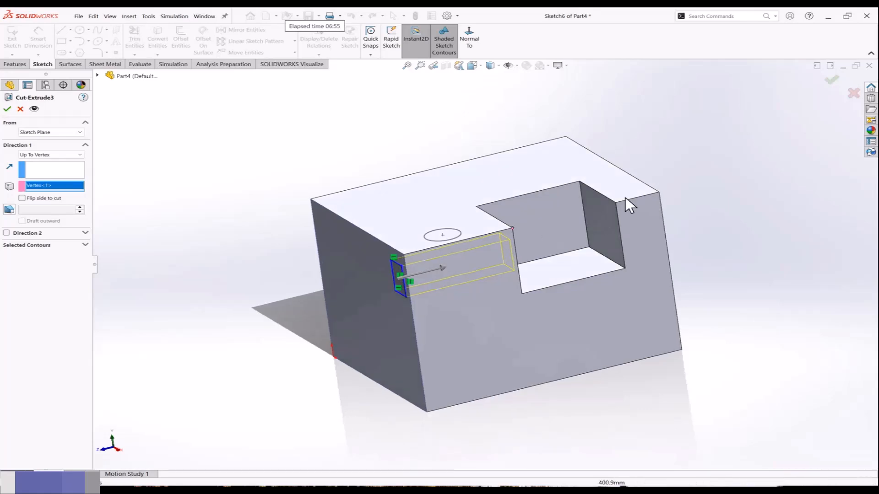
left_click(661, 194)
middle_click_drag(661, 195, 623, 222)
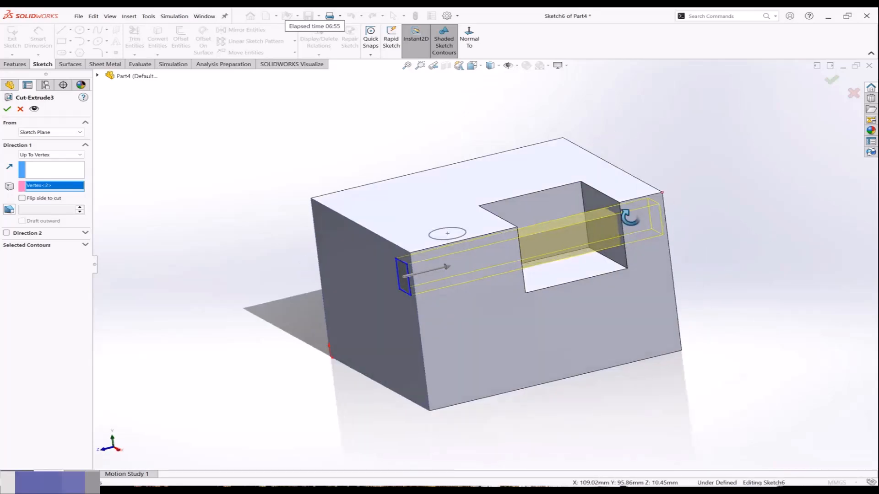
Change the rectangular cut's end condition to Offset From Surface, 5 mm from the notch's near side wall, and accept the edit.
left_click(62, 155)
left_click(44, 208)
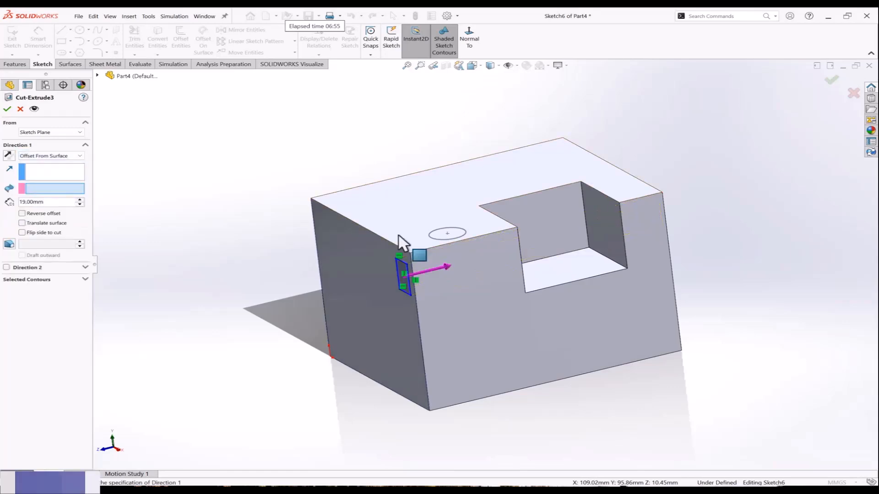
middle_click_drag(398, 236, 425, 252)
left_click(383, 270)
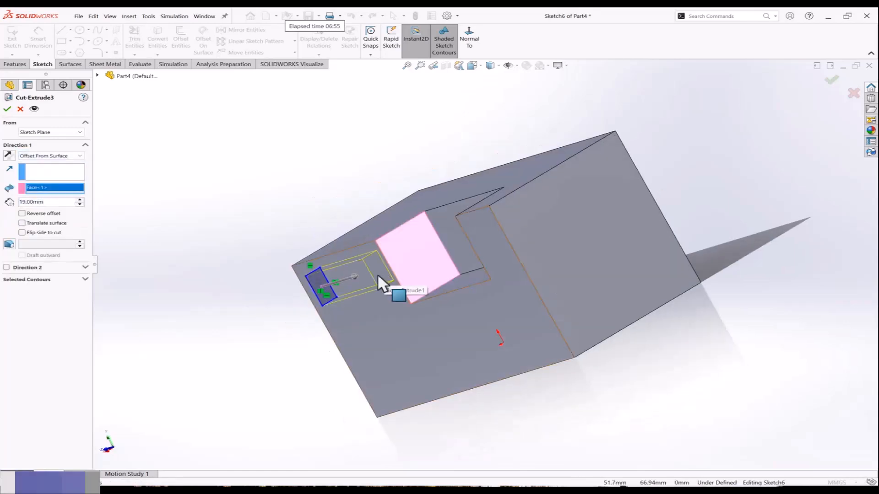
left_click_drag(45, 202, 2, 203)
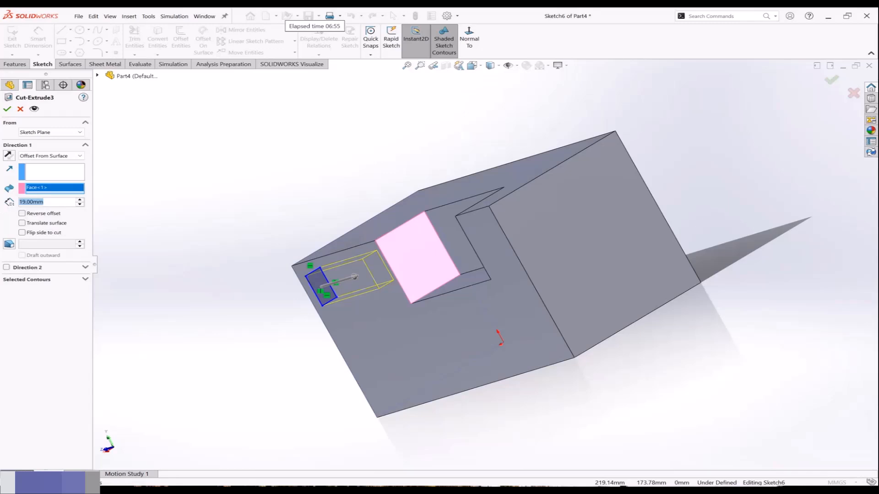
type("5")
middle_click_drag(165, 256, 371, 268)
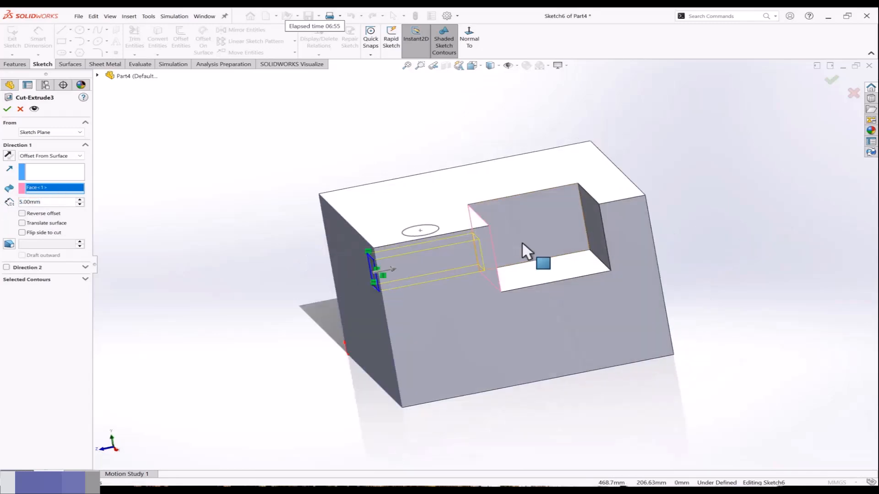
middle_click_drag(522, 243, 436, 270)
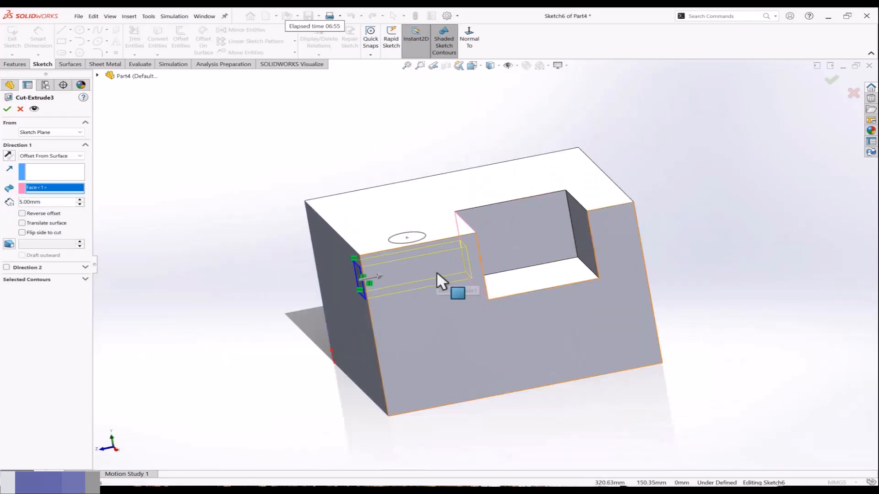
left_click(53, 156)
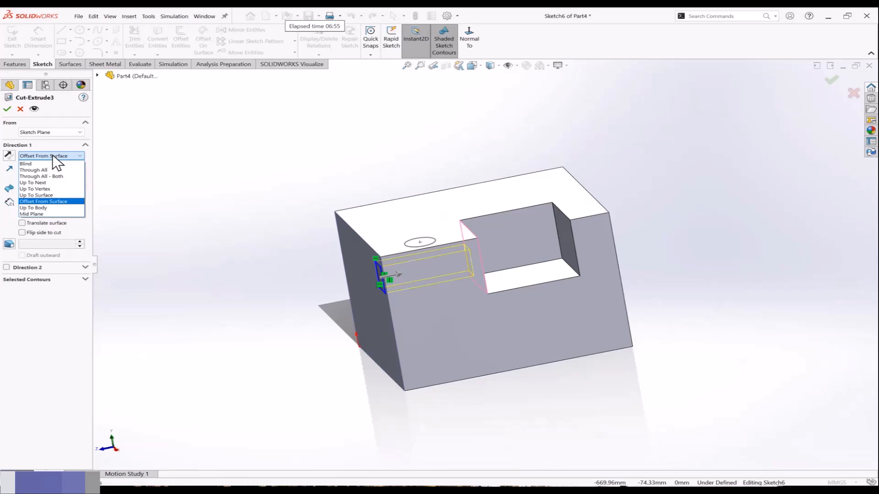
left_click(8, 111)
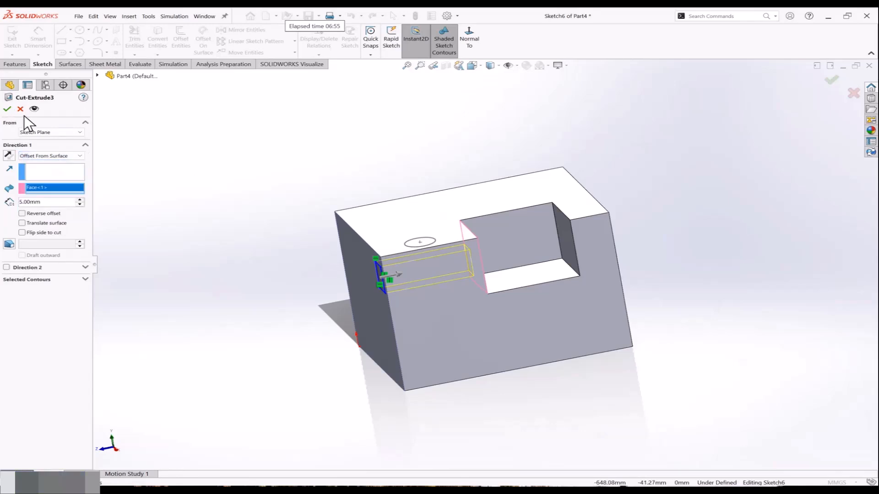
left_click(7, 108)
Sketch a horizontal centerpoint straight slot on the block's large face opposite the notch, centred above the origin and spanning about 70% of the face's width.
mouse_move(202, 179)
middle_mouse_down()
mouse_move(263, 198)
mouse_move(210, 209)
mouse_move(314, 226)
mouse_move(421, 226)
middle_mouse_up()
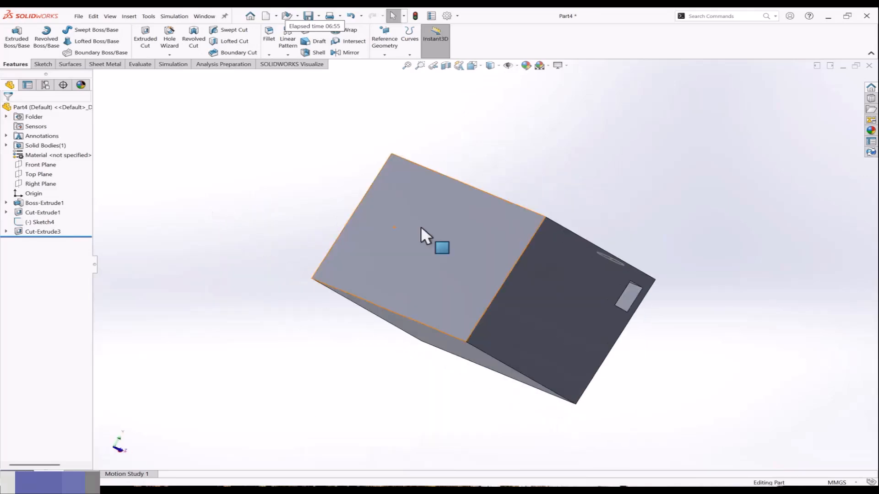
left_click(421, 226)
left_click(462, 207)
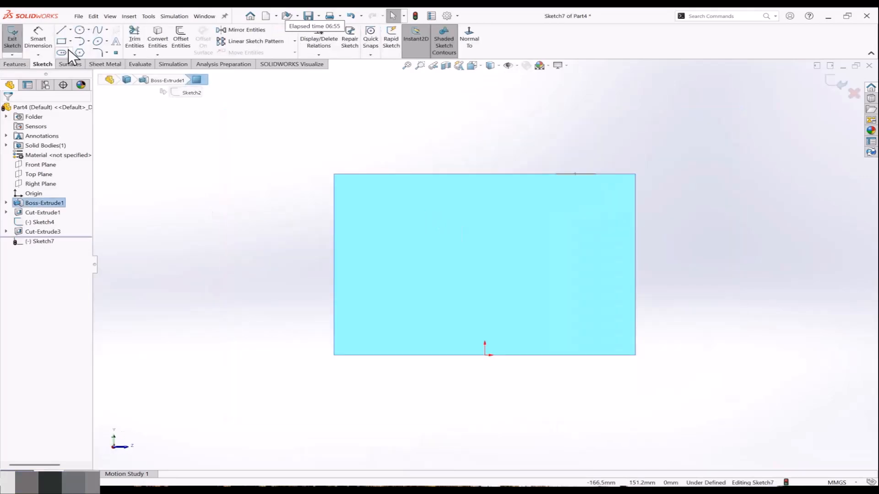
left_click(70, 53)
left_click(74, 74)
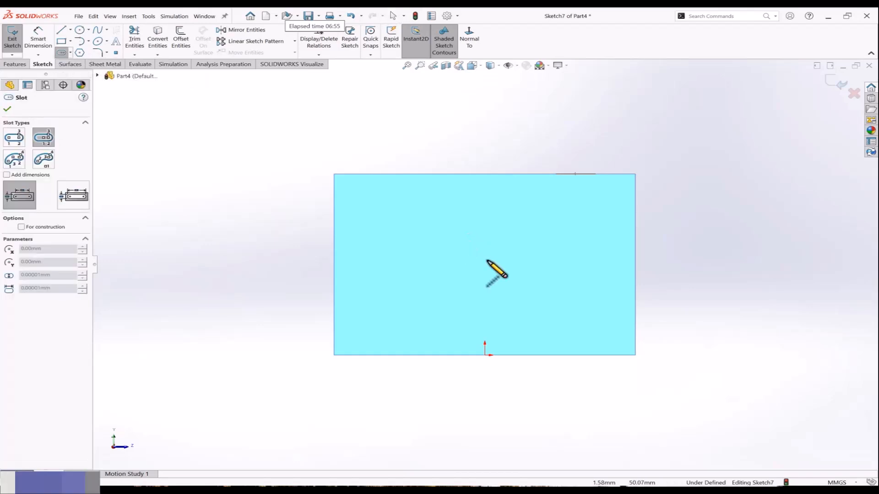
left_click(485, 259)
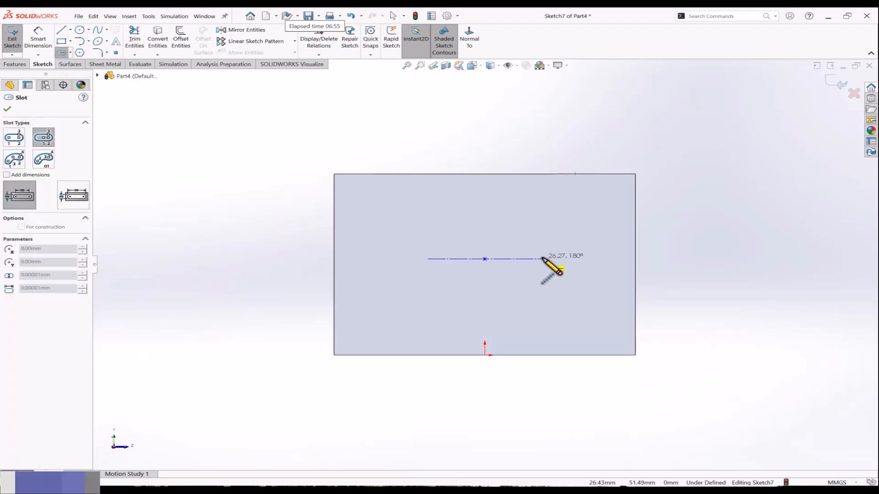
left_click(545, 259)
left_click(539, 292)
left_click(537, 300)
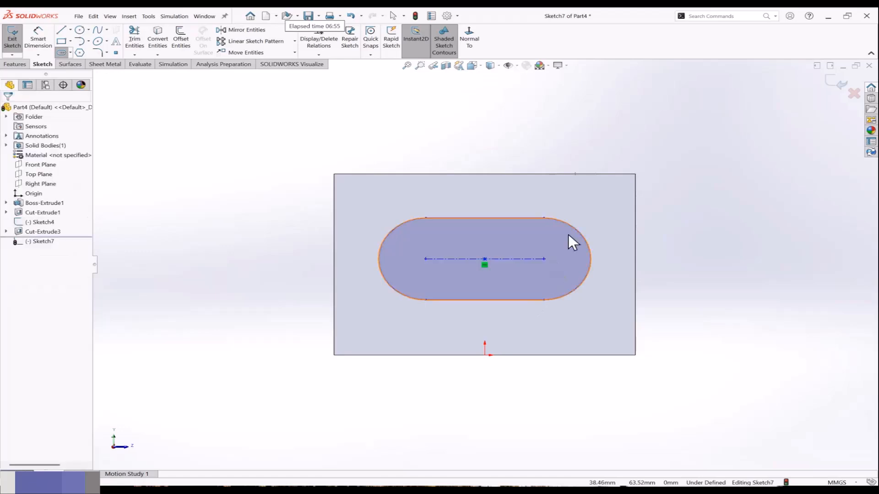
key("Escape")
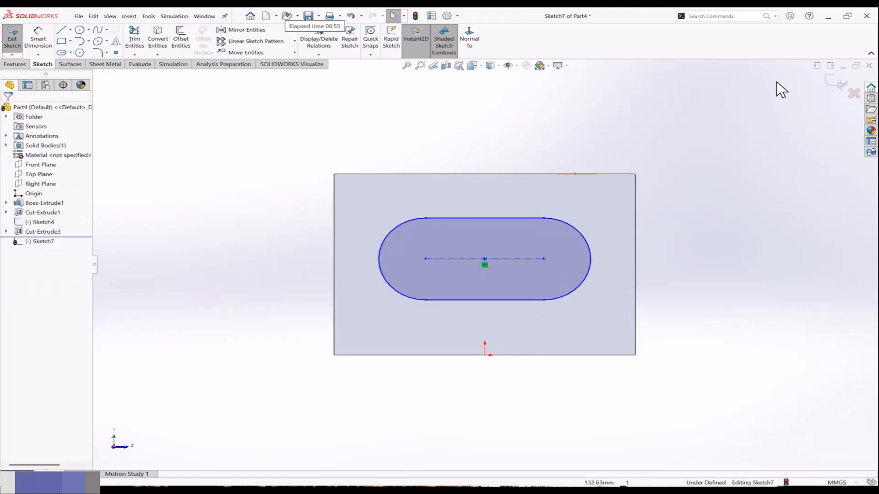
Close the slot sketch and cut the surrounding material away with a 20 mm Blind Extruded Cut, using Flip side to cut.
left_click(840, 83)
mouse_move(394, 289)
middle_mouse_down()
mouse_move(320, 192)
mouse_move(357, 183)
mouse_move(555, 205)
mouse_move(411, 183)
mouse_move(340, 141)
middle_mouse_up()
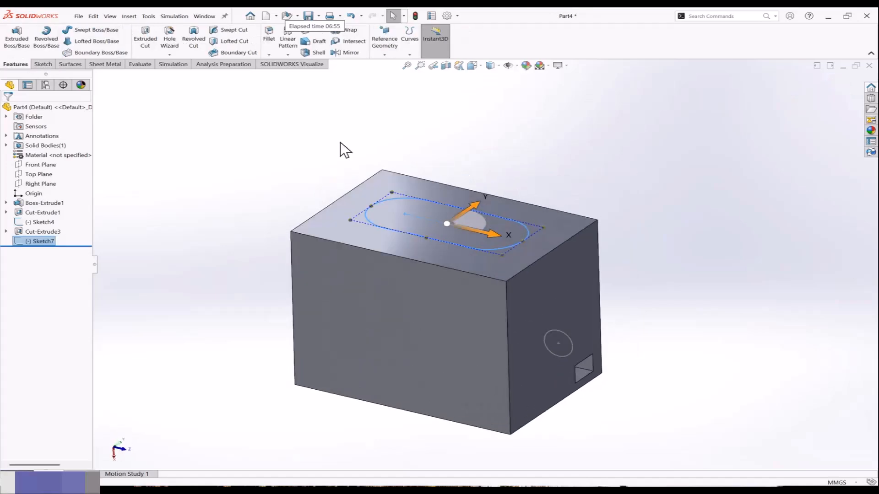
left_click(145, 41)
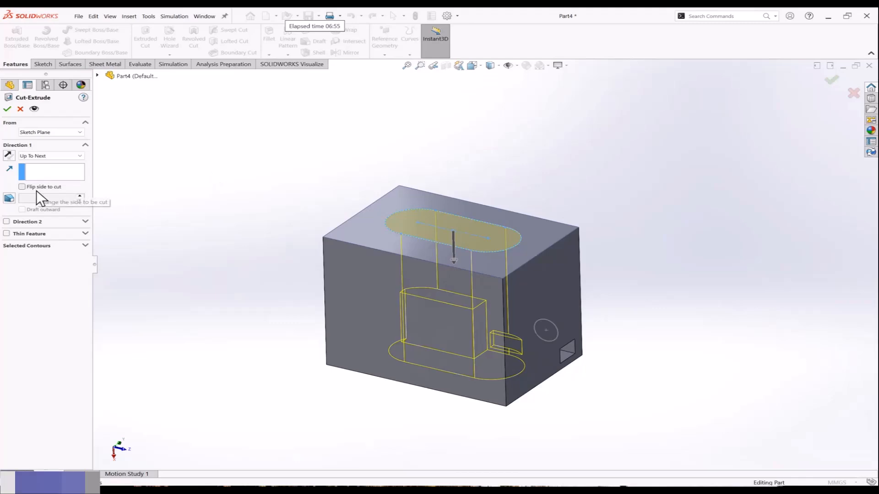
left_click(36, 189)
left_click(53, 156)
left_click(49, 163)
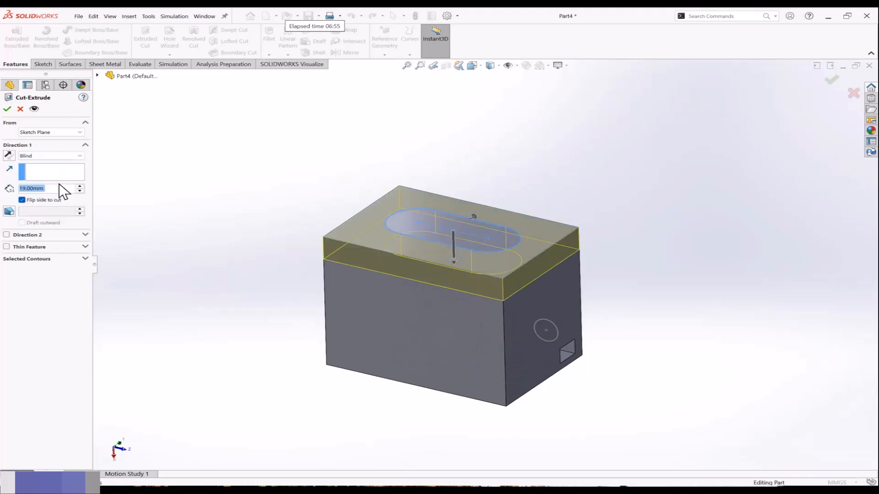
type("20")
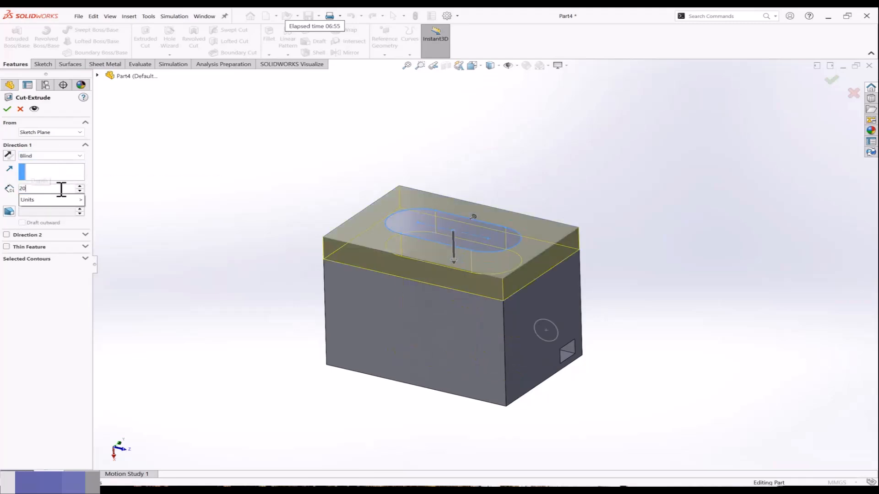
left_click(7, 110)
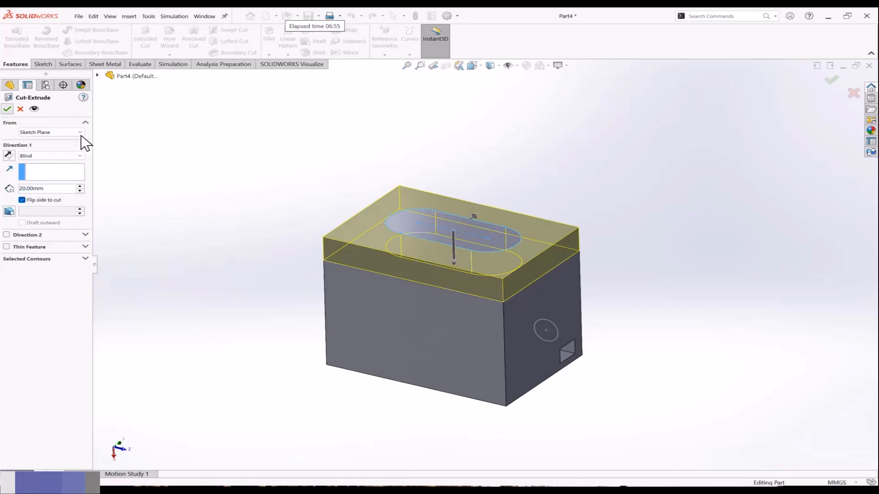
middle_click_drag(247, 180, 290, 246)
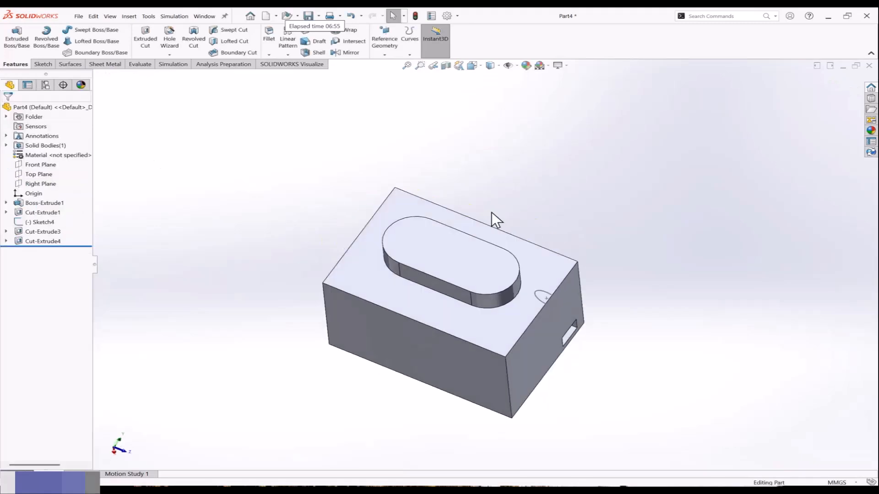
mouse_move(487, 286)
middle_mouse_down()
mouse_move(496, 219)
mouse_move(502, 284)
middle_mouse_up()
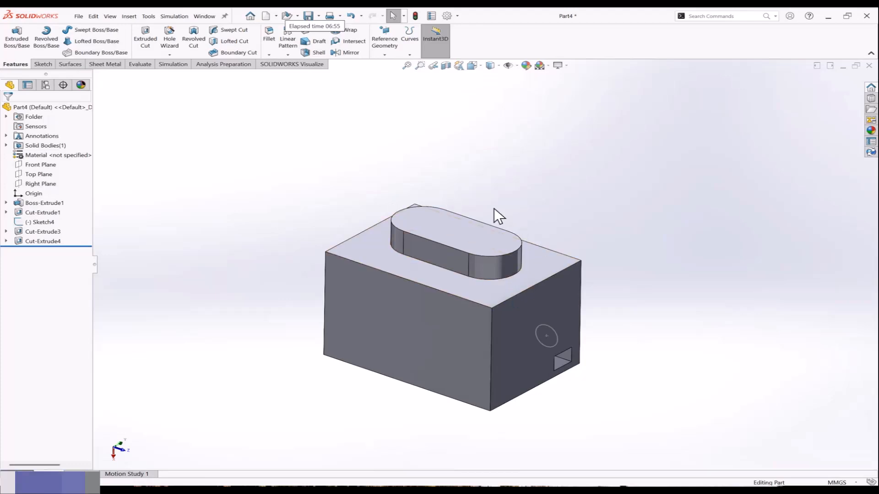
mouse_move(396, 245)
middle_mouse_down()
mouse_move(418, 252)
mouse_move(372, 224)
mouse_move(397, 237)
middle_mouse_up()
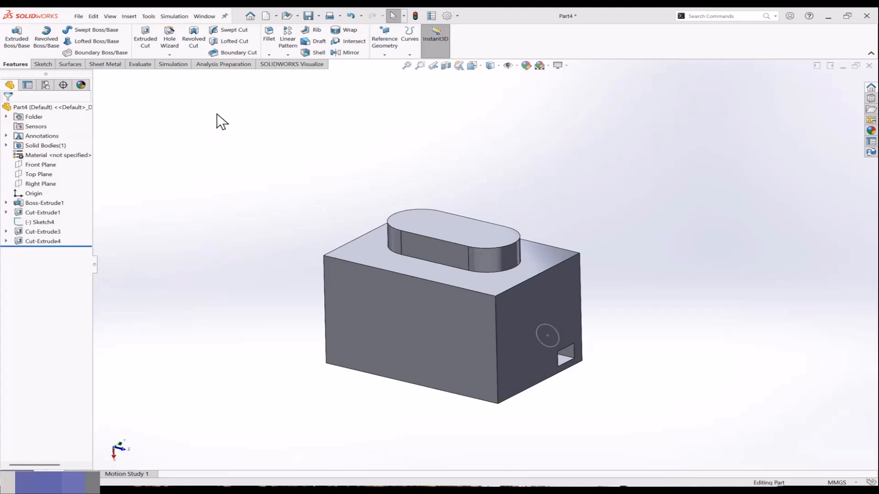
Create a new part and sketch a vertical centerline on the Front Plane, running from above down to the origin.
key("ctrl+n")
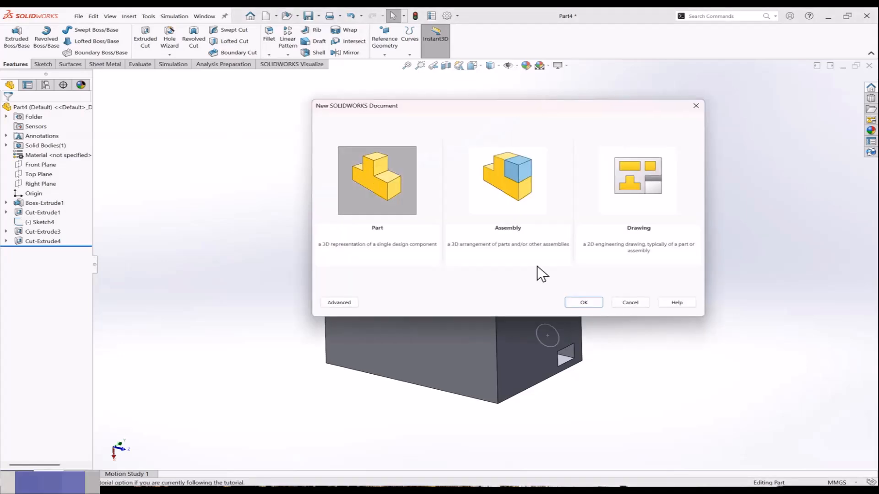
left_click(584, 302)
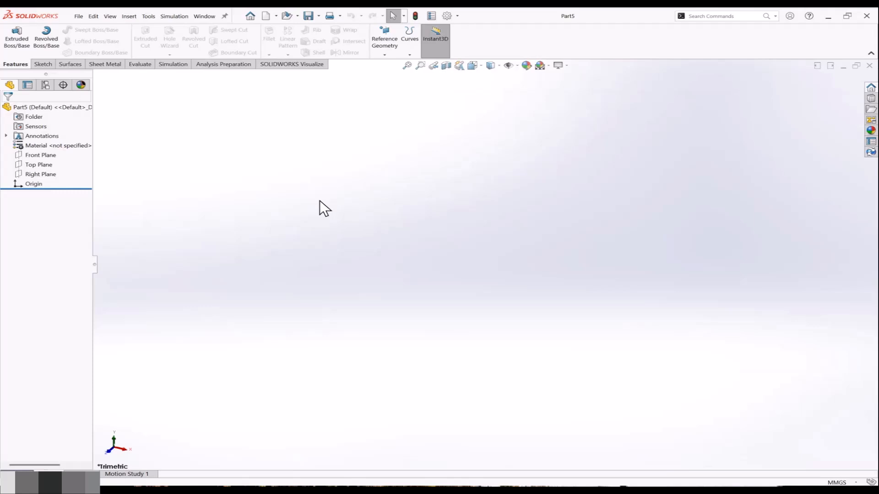
left_click(49, 155)
left_click(53, 146)
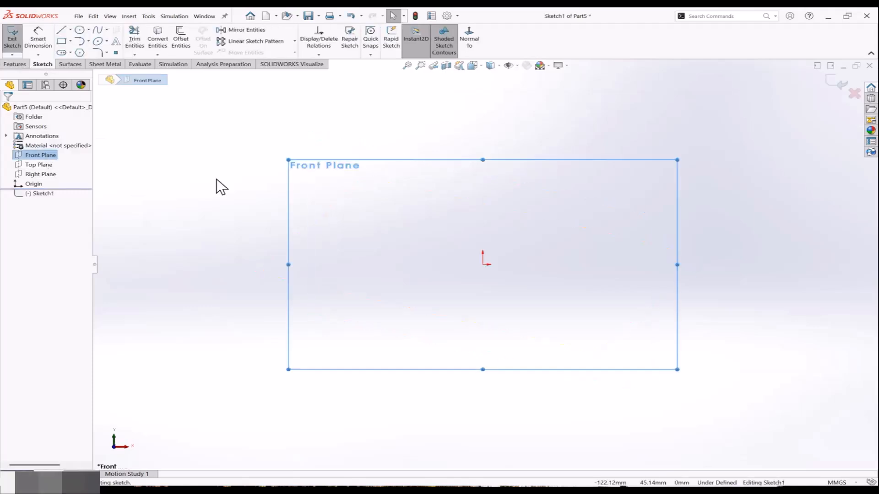
left_click(70, 31)
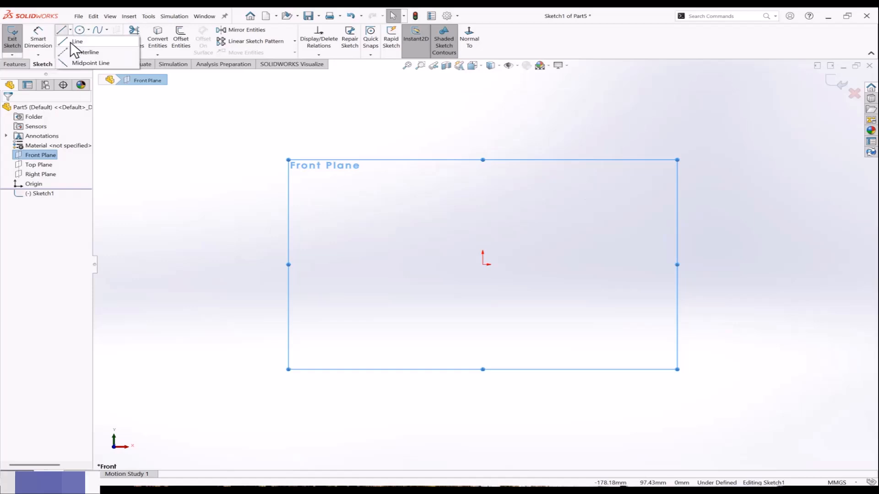
left_click(78, 57)
left_click_drag(483, 136, 482, 264)
key("Escape")
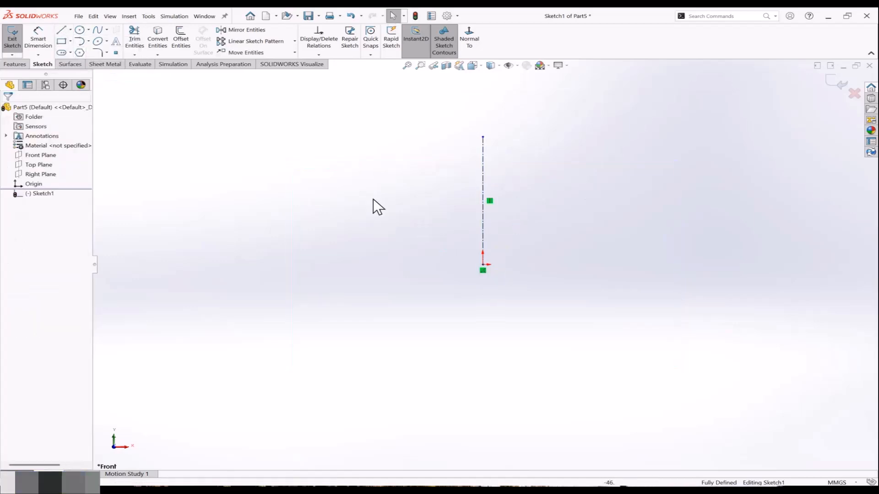
Sketch a closed stepped line profile about 103 mm tall beside the centerline, with a sloped upper shoulder and a straight inner edge.
left_click(61, 31)
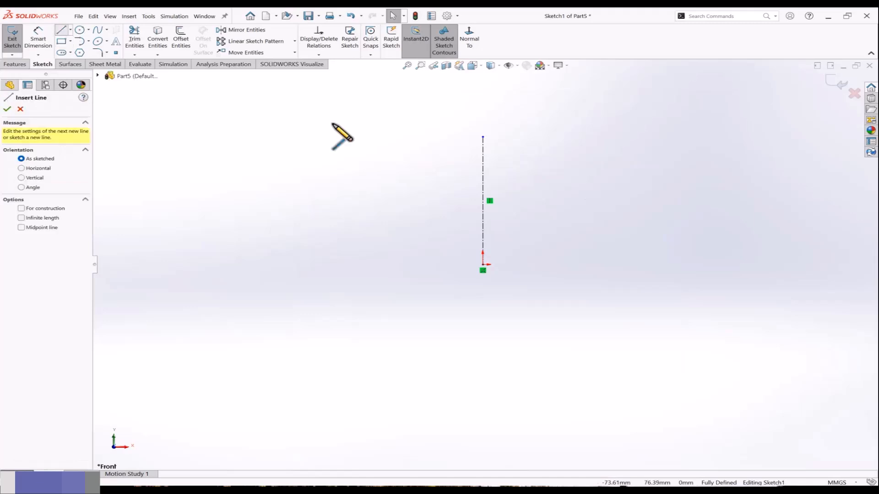
left_click(436, 145)
left_click(407, 145)
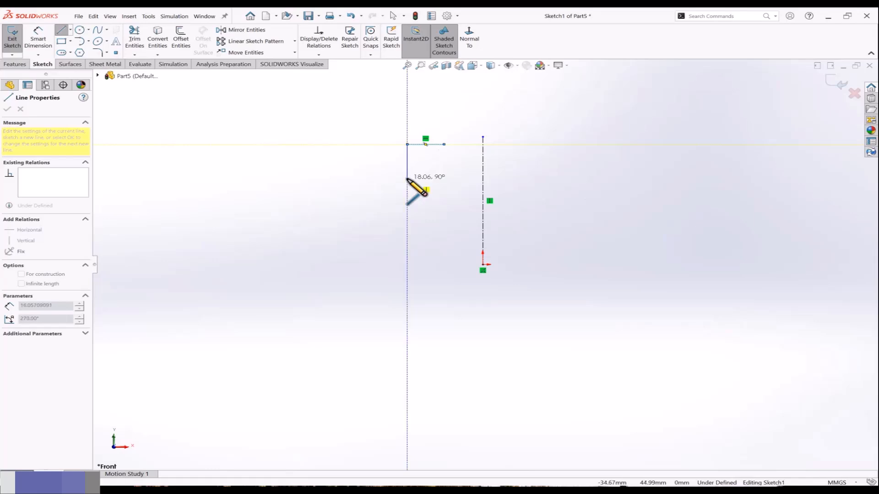
left_click(407, 178)
left_click(372, 226)
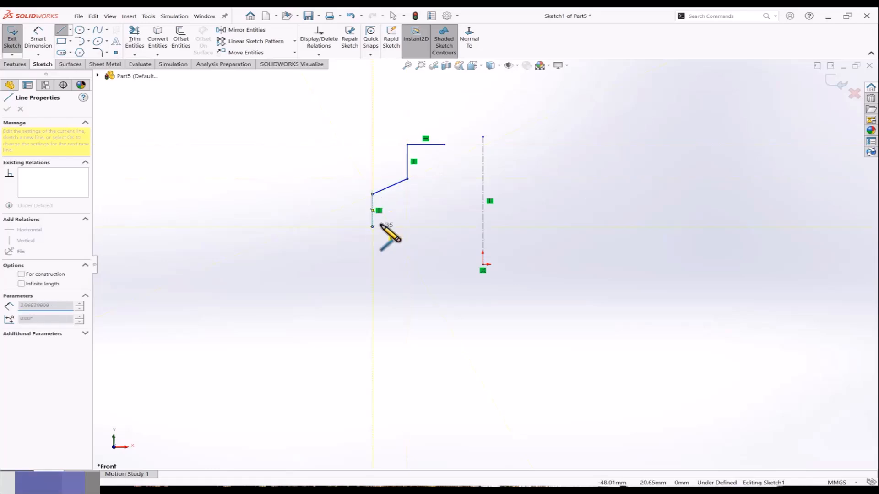
left_click(409, 226)
left_click(409, 264)
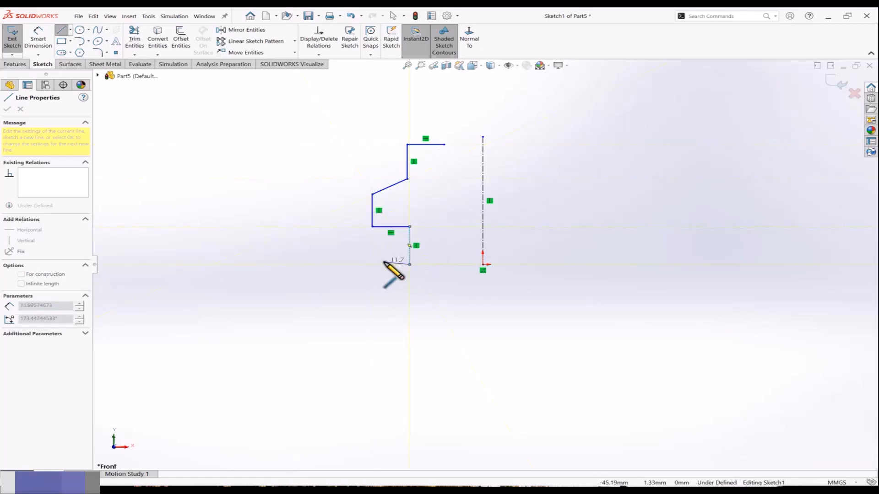
left_click(383, 264)
left_click(383, 305)
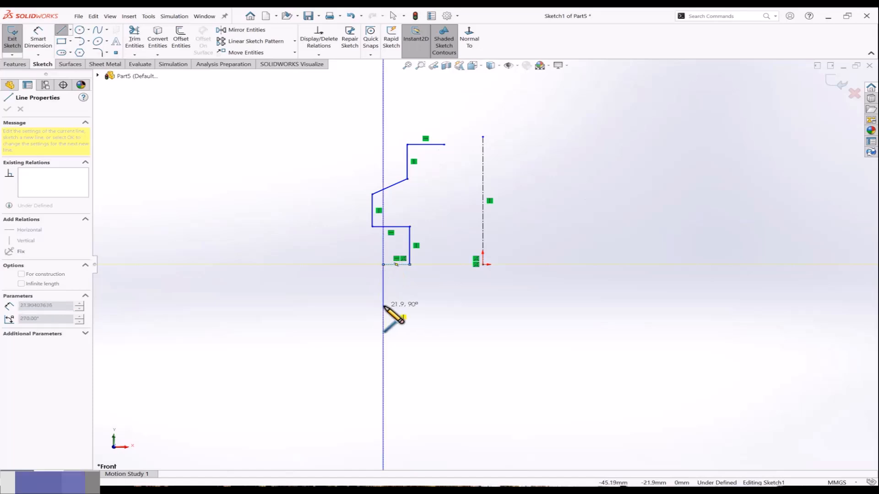
left_click(419, 306)
left_click(419, 341)
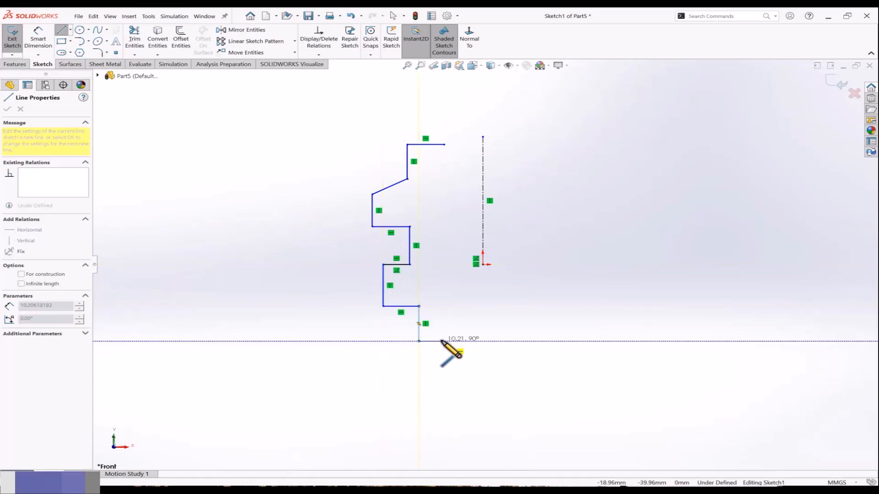
left_click(444, 341)
left_click(443, 145)
key("Escape")
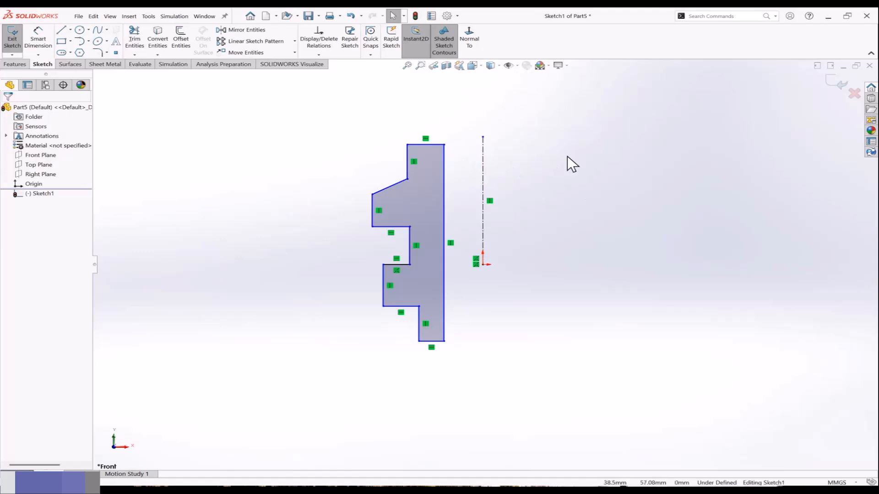
Close the sketch and revolve the stepped profile 360° Blind about the centerline with Revolved Boss/Base.
left_click(836, 84)
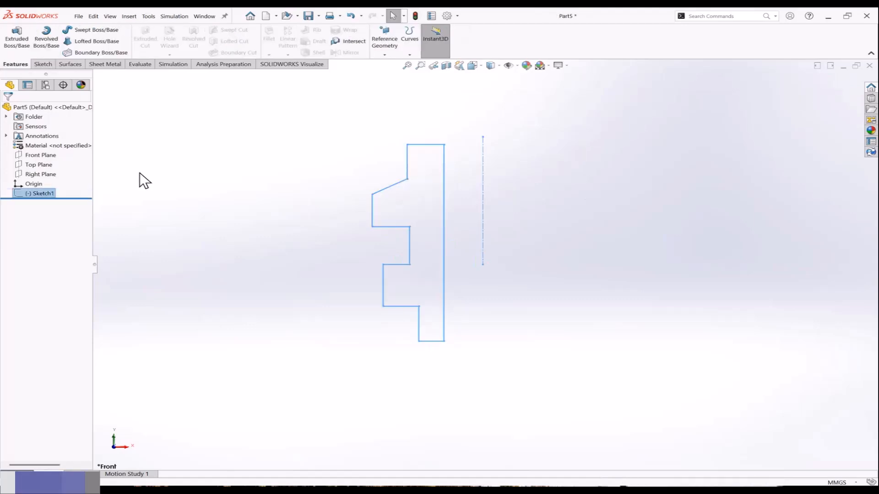
left_click(47, 38)
scroll(350, 190, "up", 2)
scroll(558, 296, "down", 3)
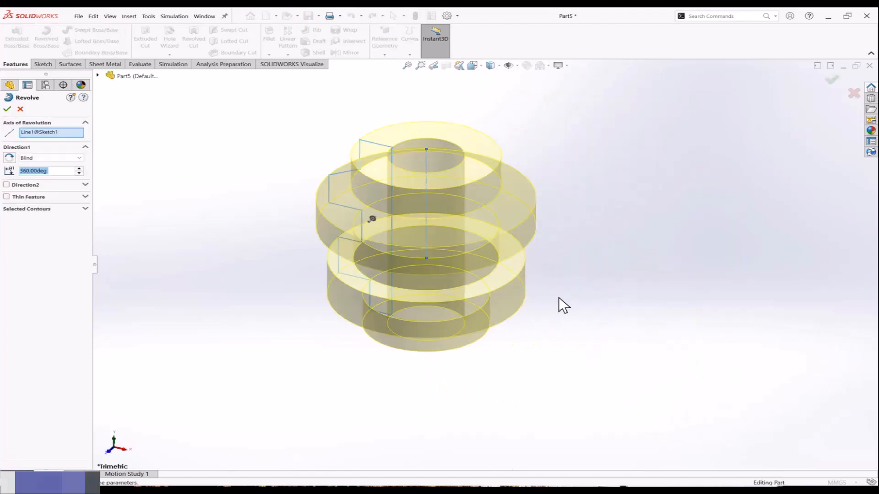
middle_click_drag(558, 296, 476, 290)
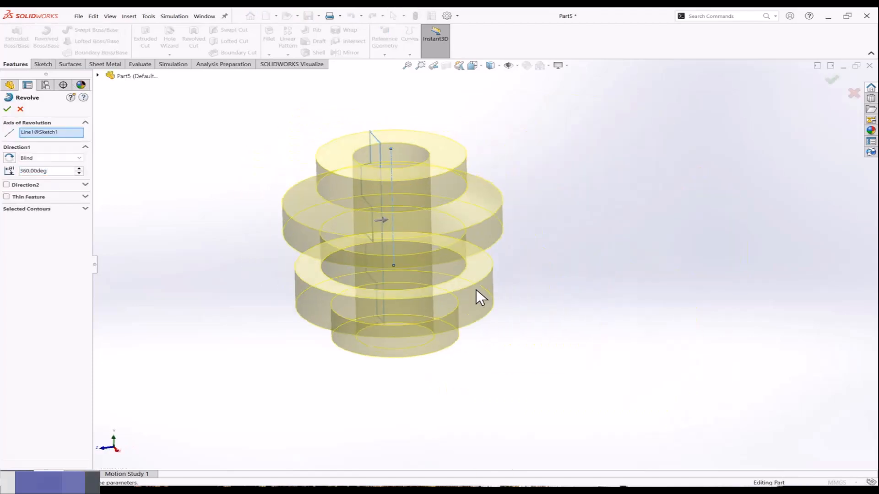
middle_click_drag(373, 175, 449, 198)
scroll(427, 155, "down", 3)
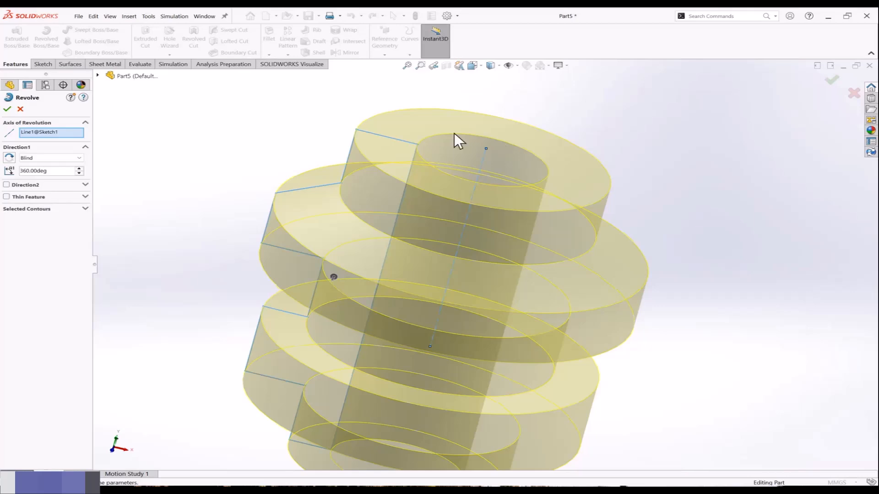
scroll(482, 182, "up", 3)
middle_click_drag(496, 215, 459, 218)
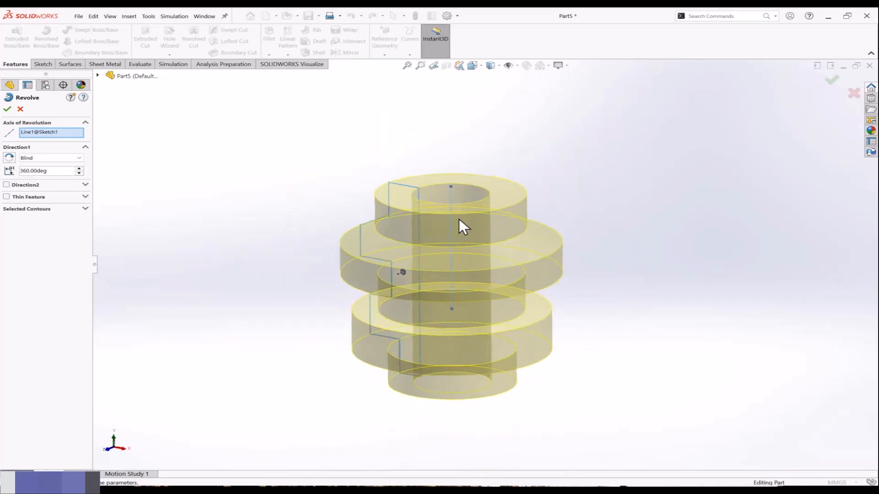
left_click(7, 109)
middle_click_drag(282, 185, 315, 211)
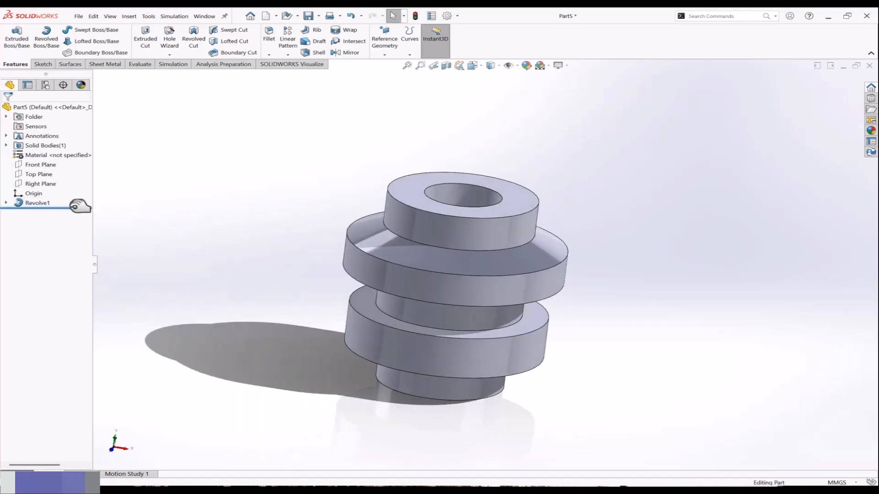
Edit the revolved feature and set its Direction 1 angle to 180°.
left_click(42, 202)
left_click(51, 180)
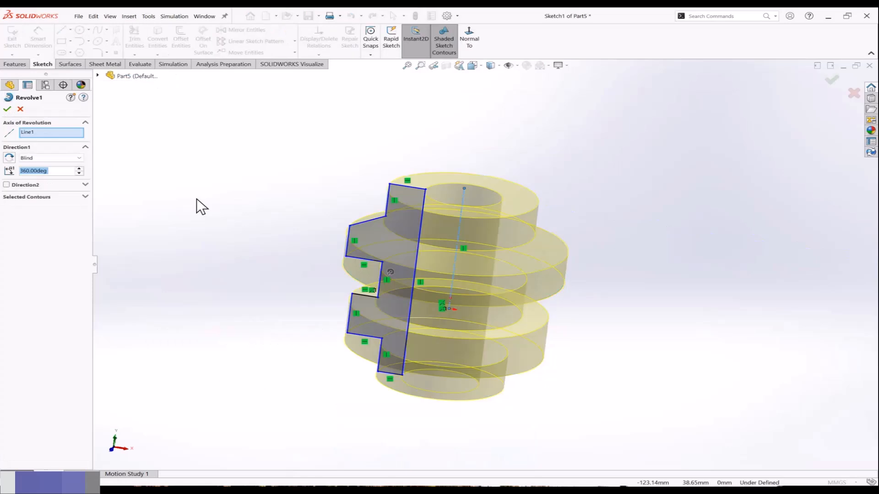
type("180")
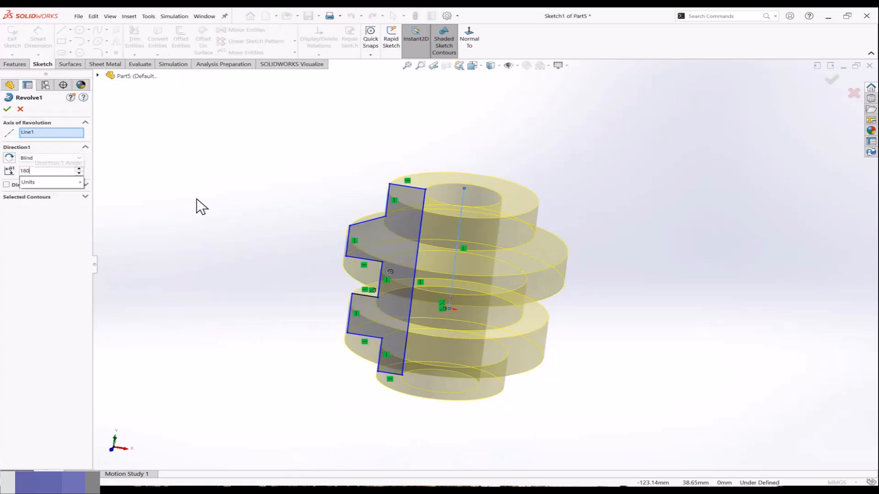
key("Return")
left_click(7, 108)
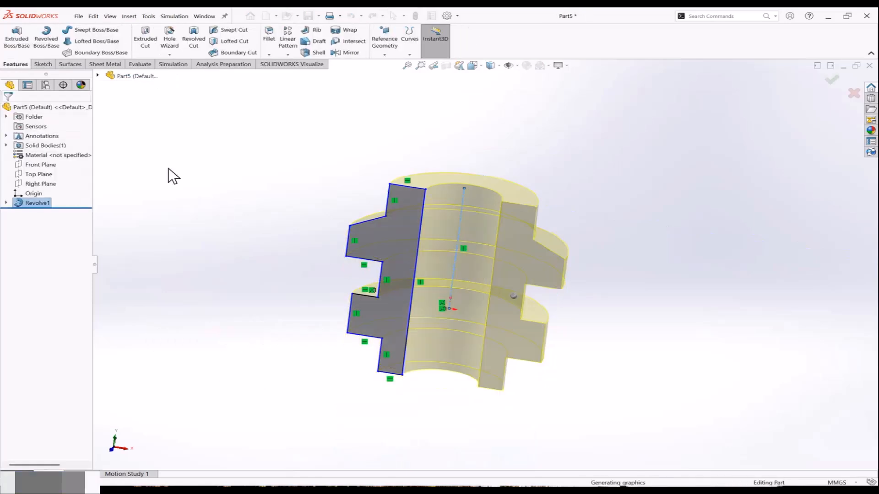
middle_click_drag(171, 177, 251, 216)
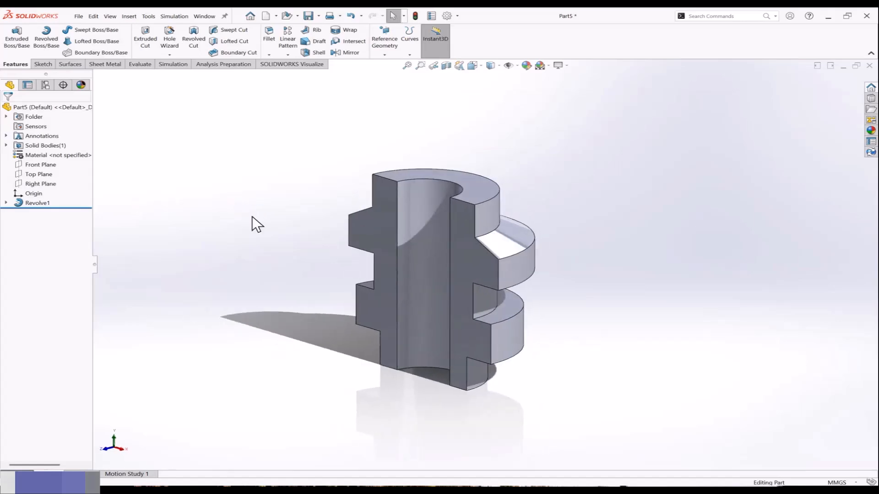
Delete the revolved feature and its stepped profile sketch from the part.
left_click(40, 203)
right_click(40, 204)
left_click(76, 251)
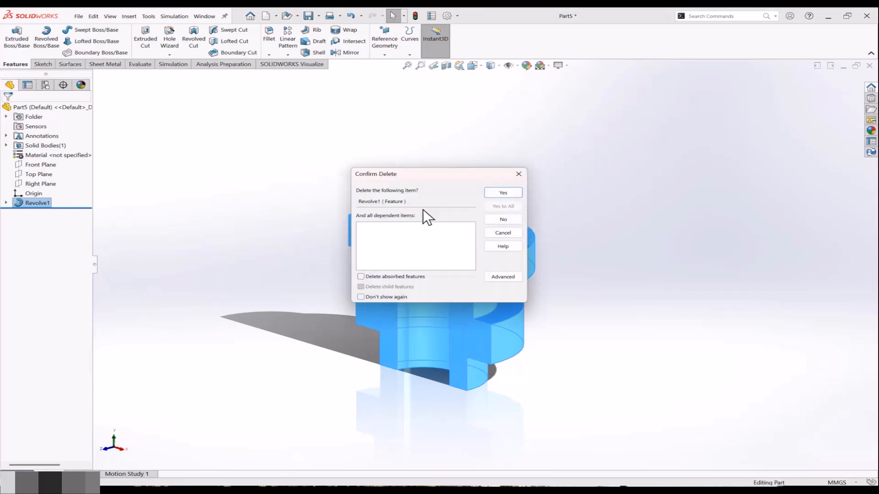
left_click(503, 193)
right_click(41, 192)
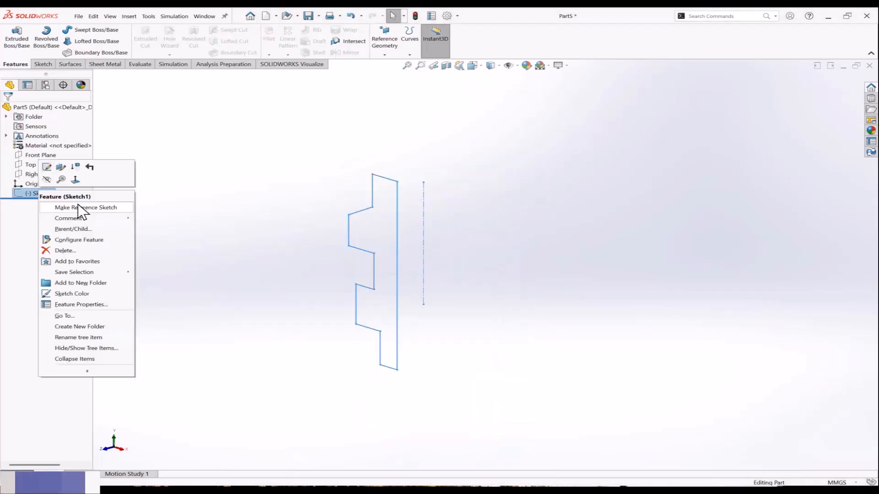
left_click(76, 251)
left_click(503, 194)
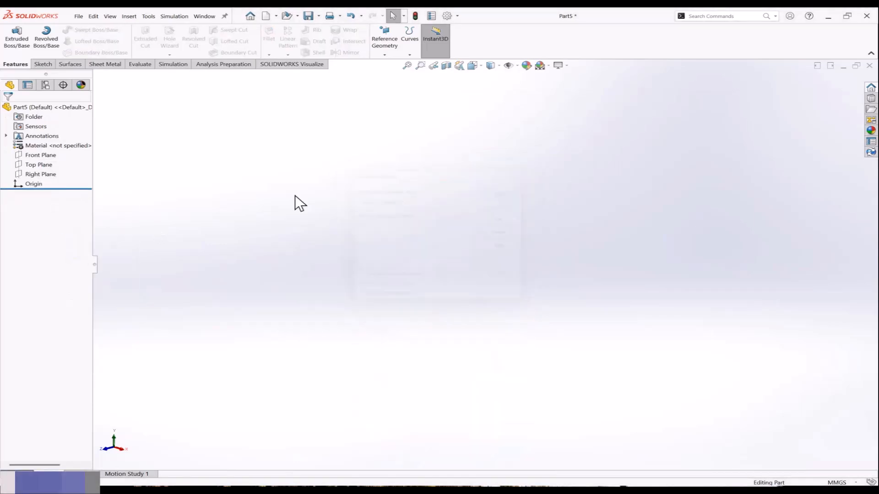
Start a sketch on the Front Plane and draw a vertical centerline from above down to the origin.
left_click(51, 154)
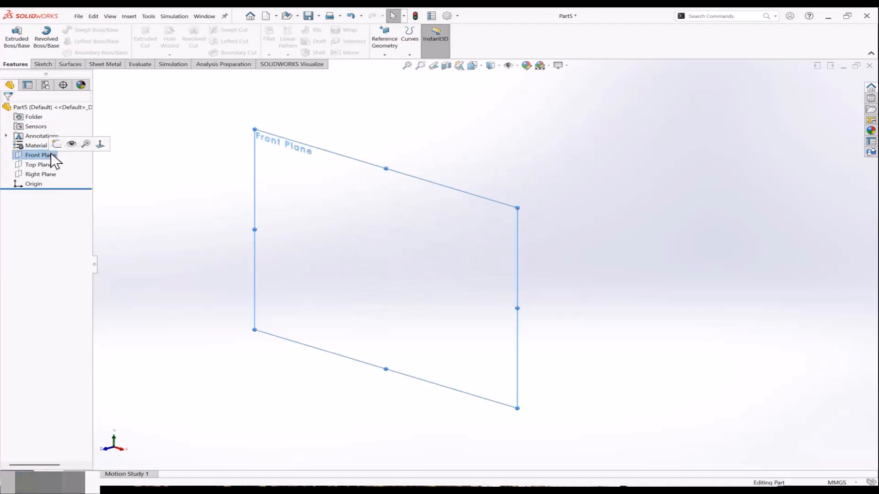
left_click(68, 144)
left_click(70, 30)
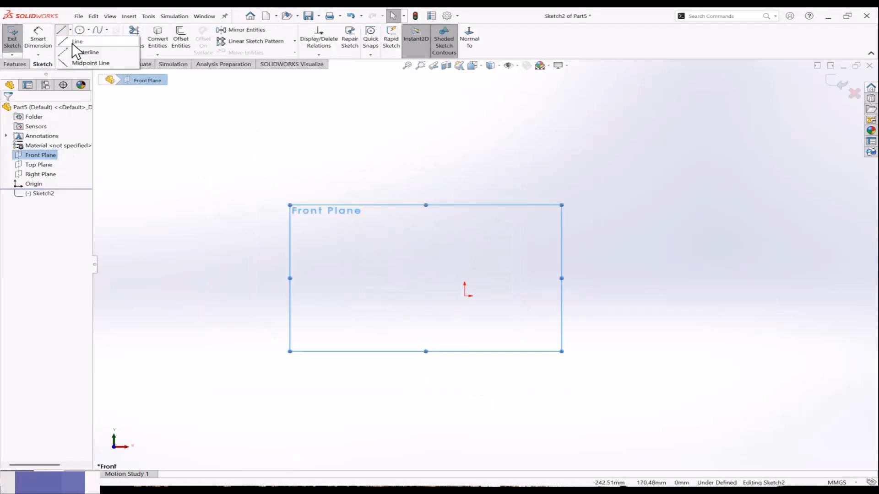
left_click(74, 51)
left_click(465, 136)
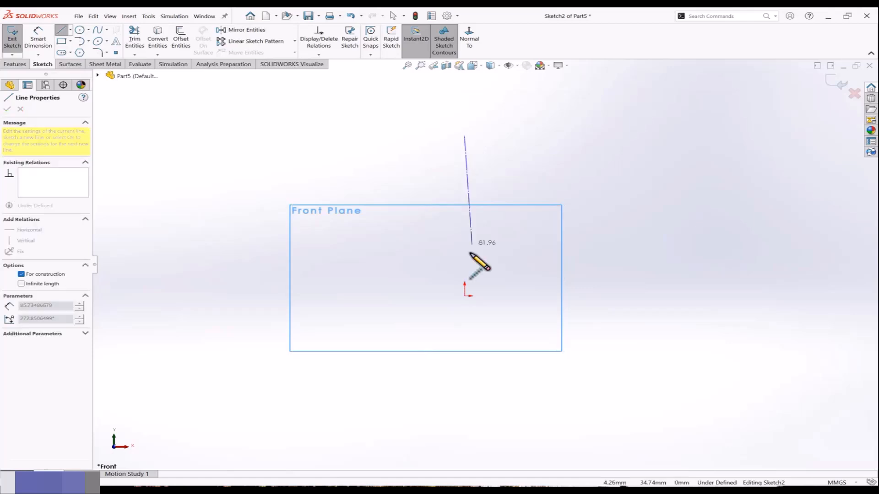
left_click(464, 296)
key("Escape")
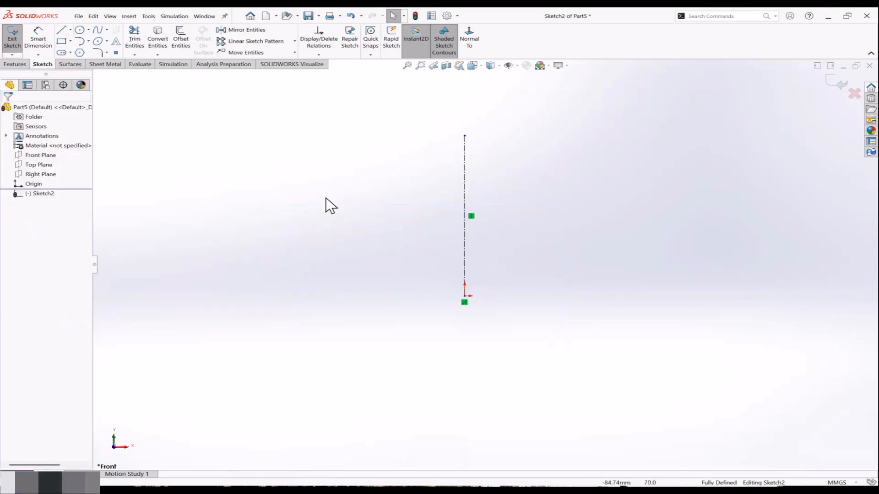
Draw a sloped crown line about 71 mm long from the centerline's upper endpoint, continuing down the outer side with the first rectangular groove.
left_click(61, 30)
left_click(464, 136)
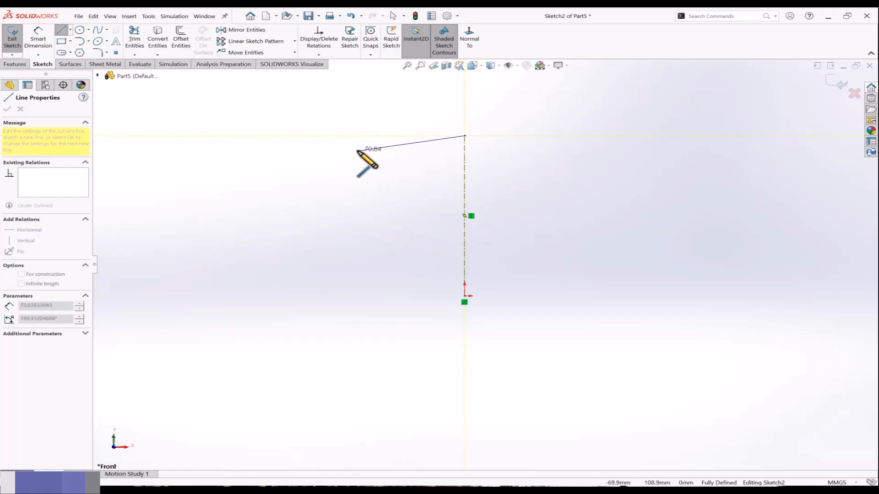
left_click(358, 149)
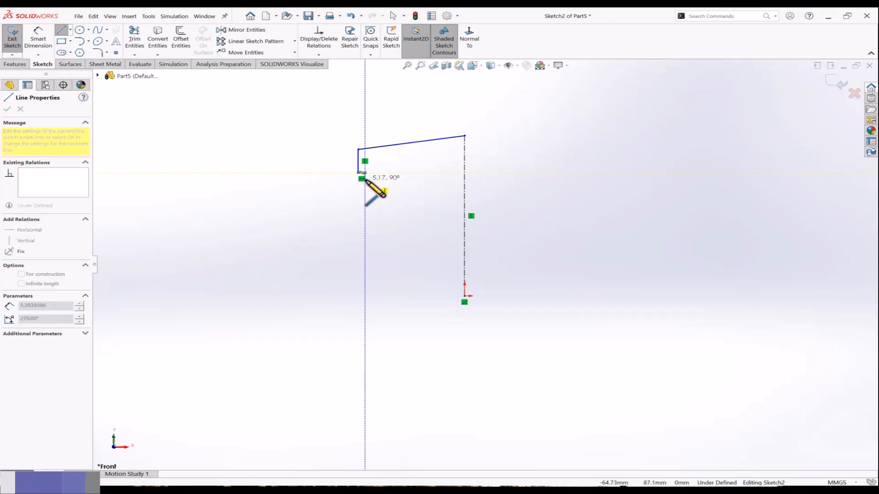
left_click(362, 180)
left_click(358, 189)
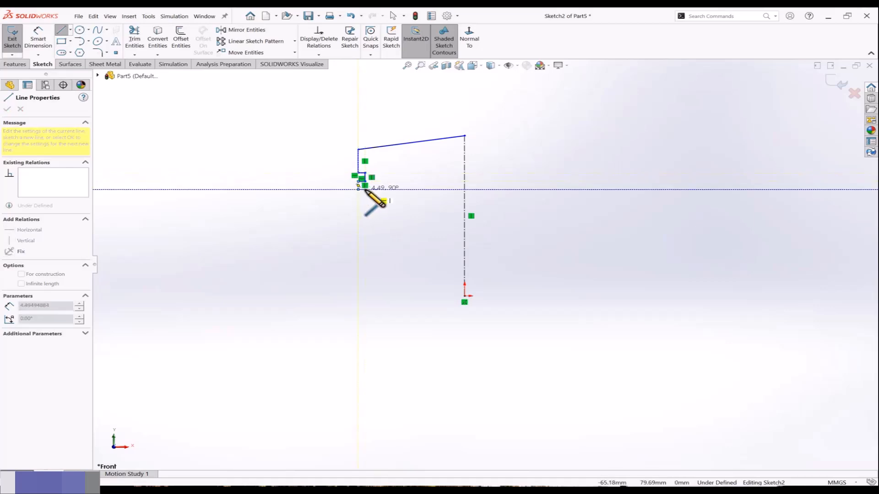
Continue the outer side with two more rectangular grooves about 4.5 mm deep, ending below the last land.
left_click(365, 189)
left_click(365, 197)
left_click(358, 198)
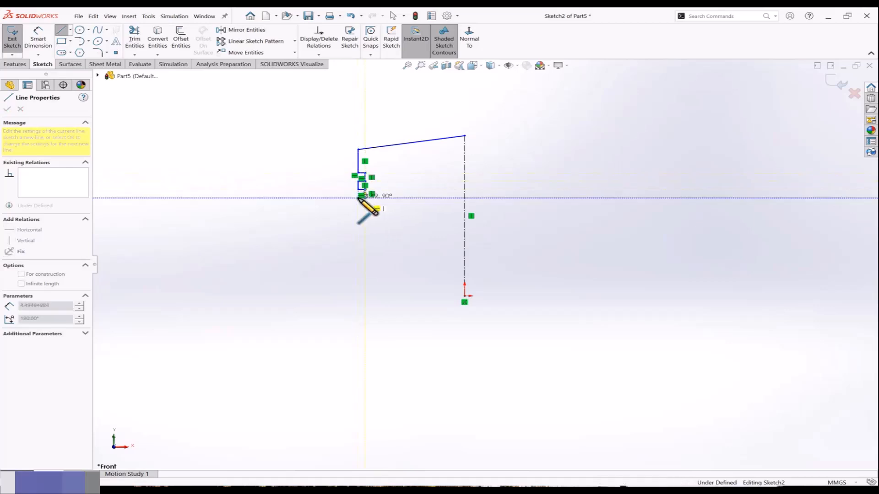
left_click(358, 205)
left_click(365, 205)
left_click(365, 216)
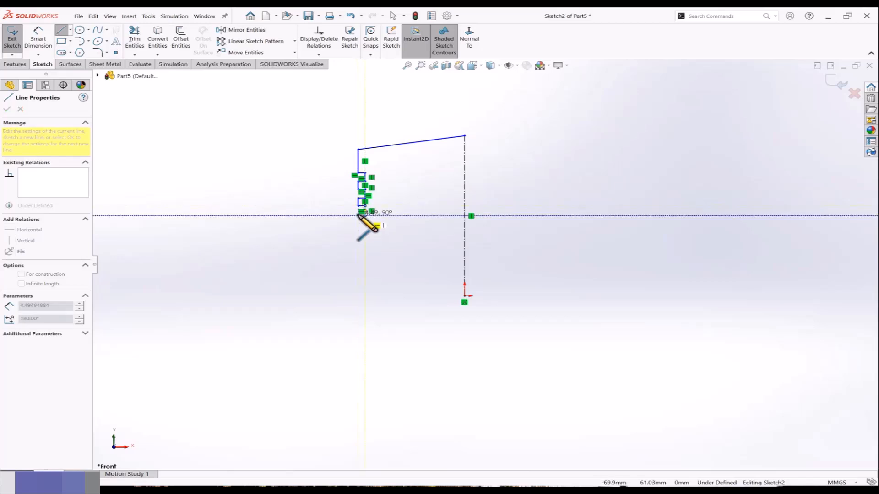
left_click(358, 216)
left_click(357, 225)
left_click(364, 224)
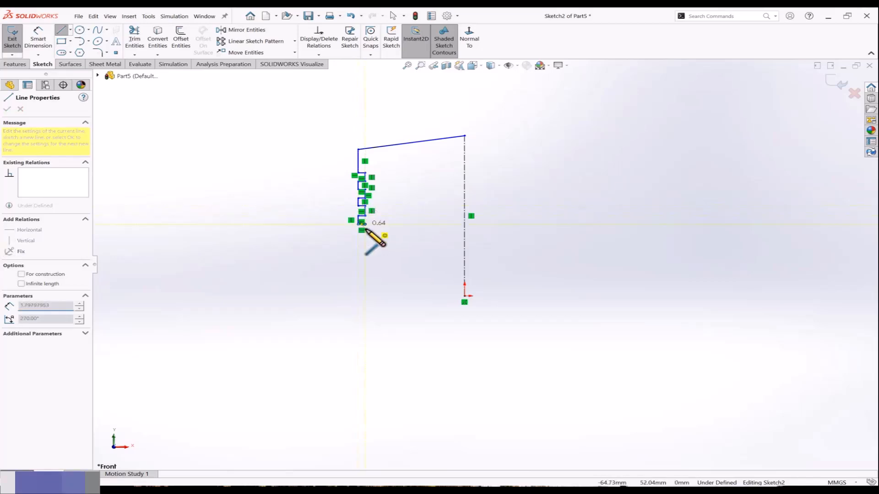
Complete the thin-walled profile with a straight skirt, an inner wall about 105 mm high and a sloped underside closing at the centerline's upper endpoint.
left_click(365, 295)
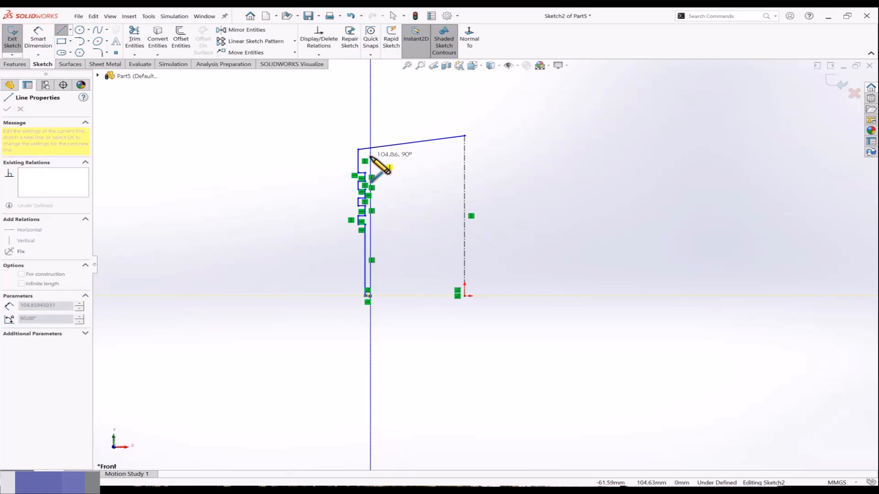
left_click(370, 157)
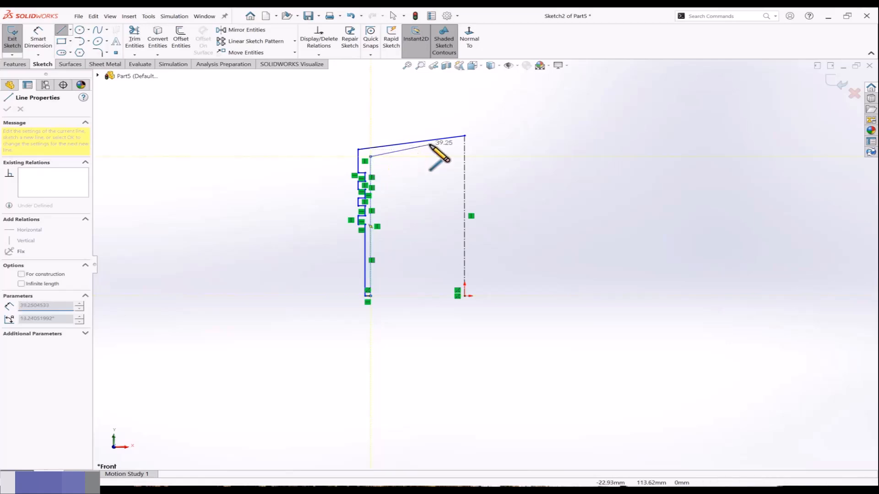
left_click(464, 145)
left_click(464, 136)
key("Escape")
scroll(438, 208, "down", 2)
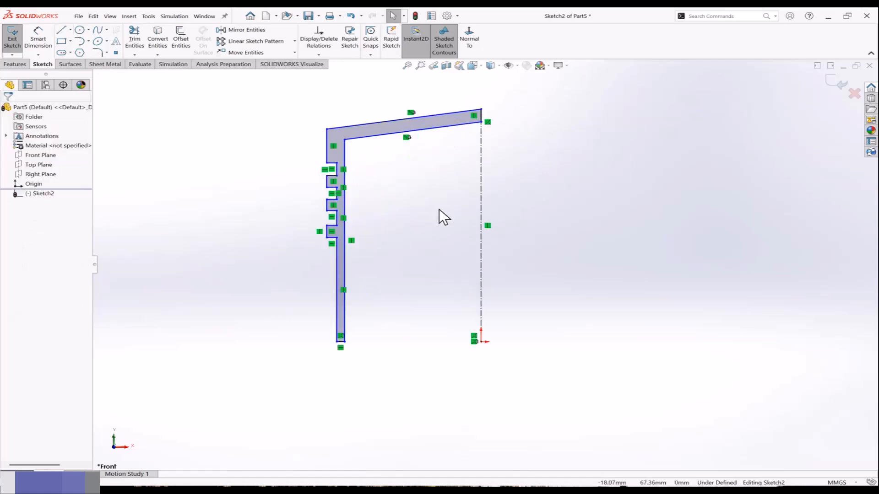
scroll(511, 155, "down", 1)
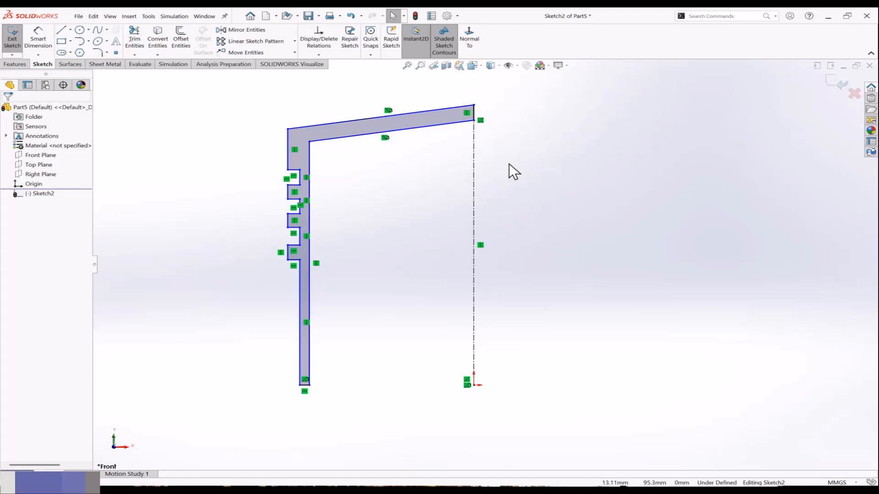
Close the sketch and revolve the grooved piston profile 360° Blind about the centerline with Revolved Boss/Base.
scroll(448, 215, "up", 1)
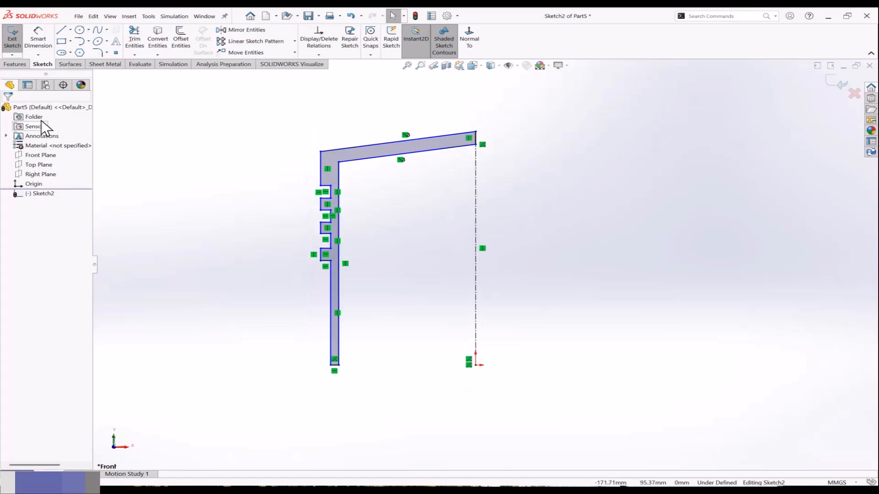
left_click(838, 84)
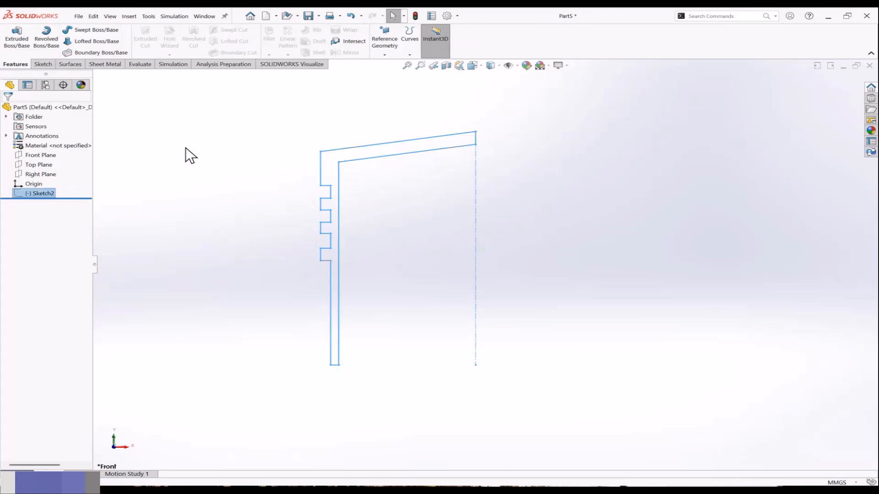
left_click(49, 42)
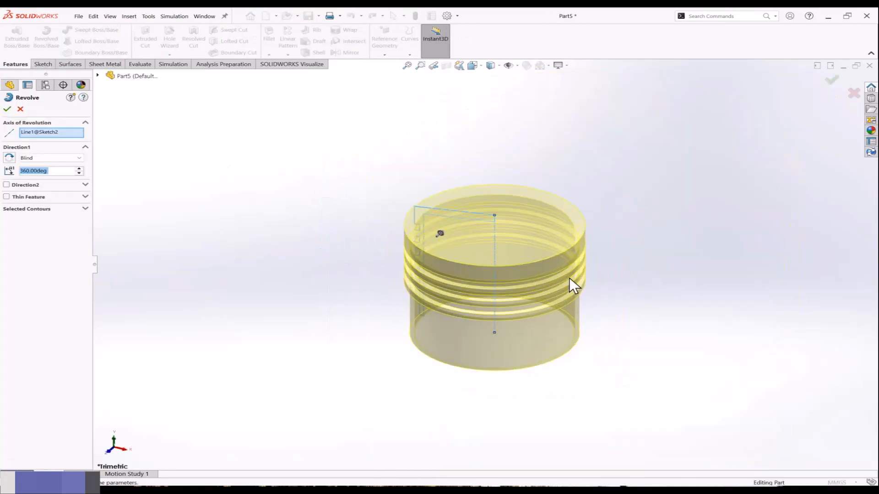
middle_click_drag(569, 277, 572, 219)
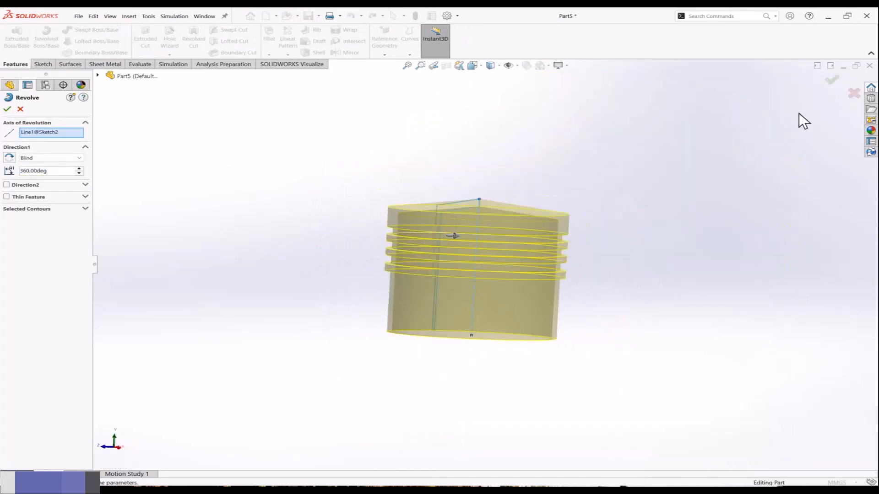
left_click(835, 81)
middle_click_drag(742, 141, 562, 294)
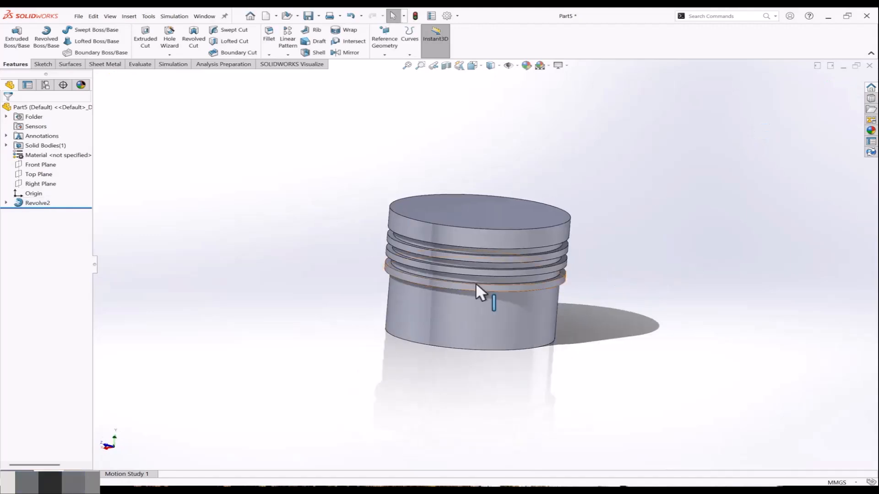
Sketch a circle with a radius of about 30 mm centered on the origin on the Front Plane, and close the sketch.
left_click(48, 164)
left_click(55, 153)
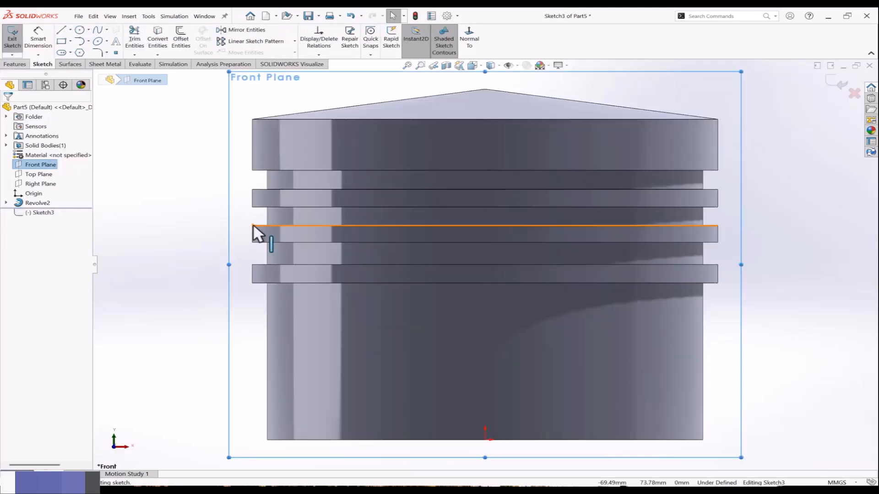
scroll(256, 225, "up", 4)
left_click(80, 30)
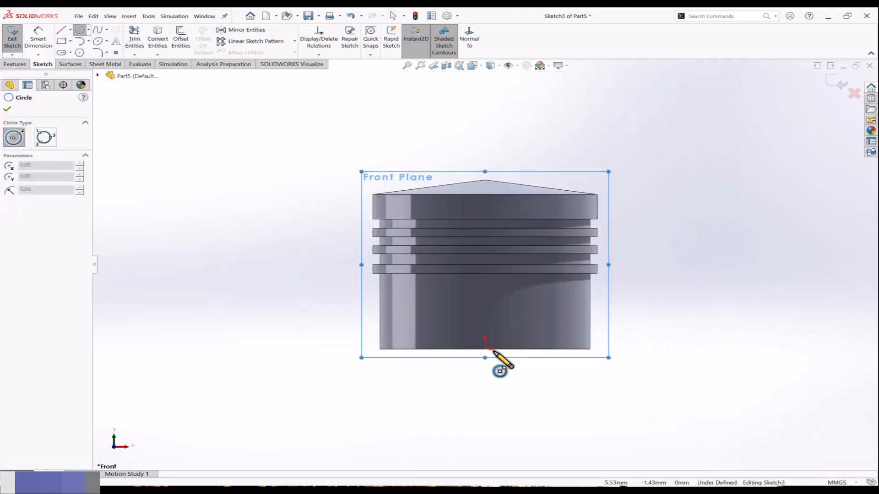
left_click(485, 350)
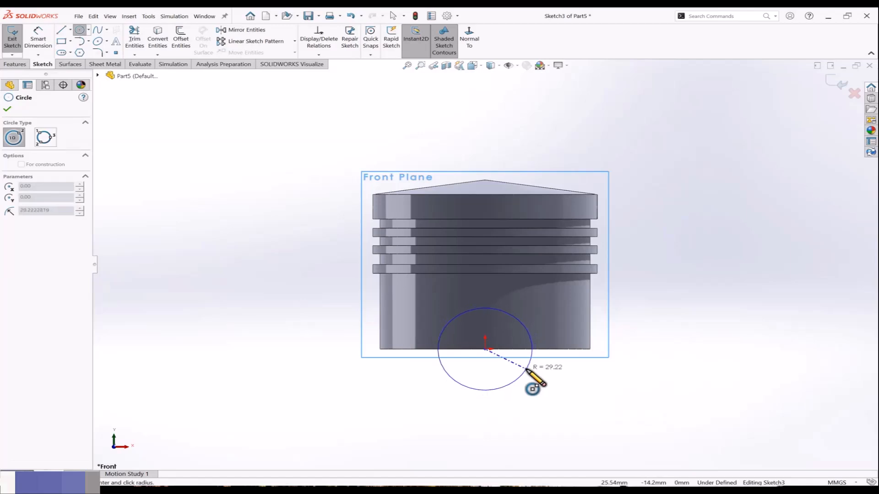
left_click(527, 369)
left_click(838, 83)
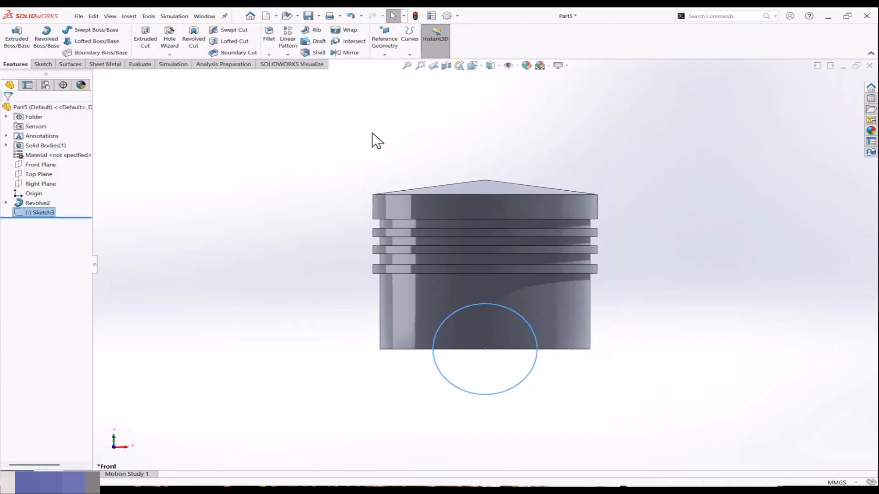
Cut the circle through the piston skirt with an Extruded Cut using the Mid Plane end condition and a depth of 180 mm.
left_click(149, 39)
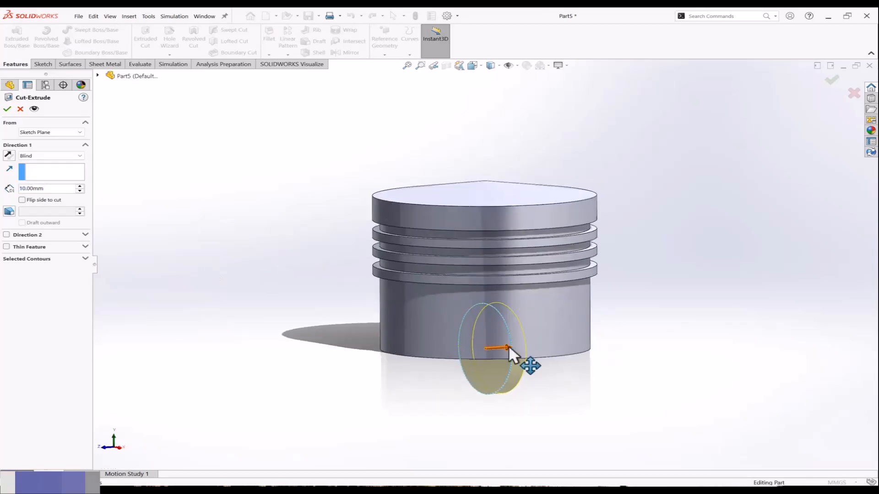
left_click_drag(508, 345, 597, 336)
left_click(52, 156)
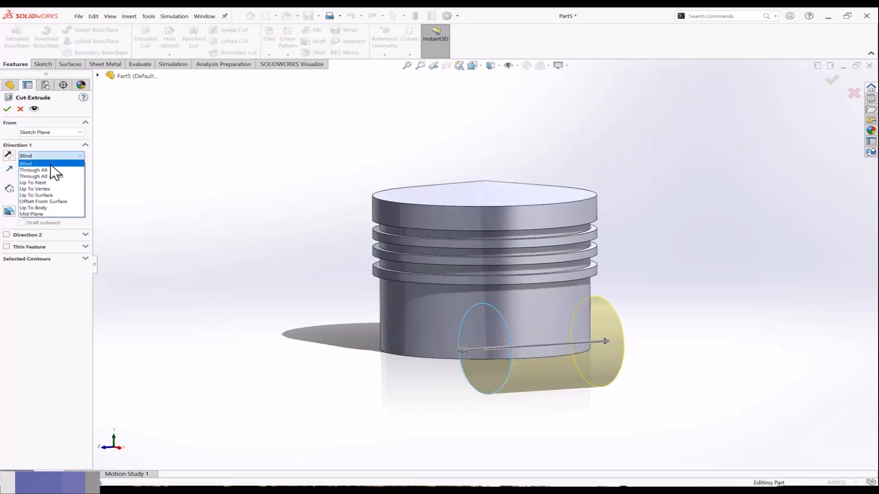
left_click(48, 213)
left_click_drag(550, 343, 619, 341)
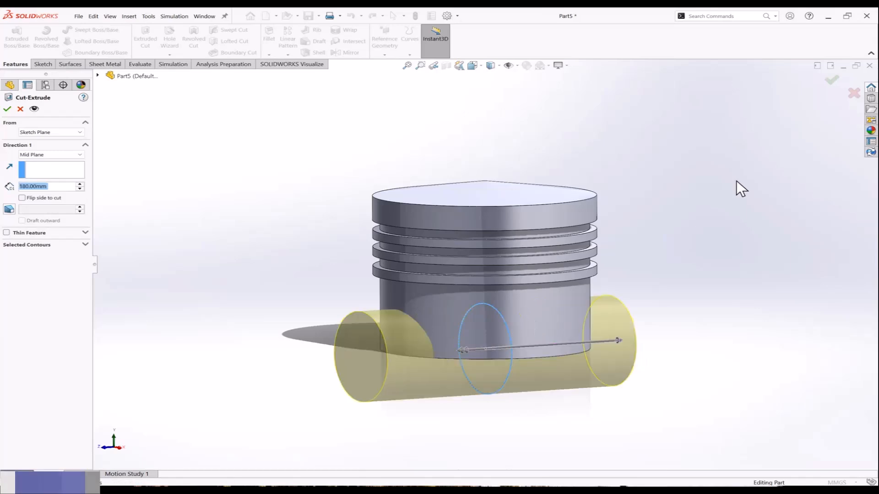
left_click(831, 80)
middle_click_drag(735, 153, 534, 187)
middle_click_drag(506, 231, 339, 352)
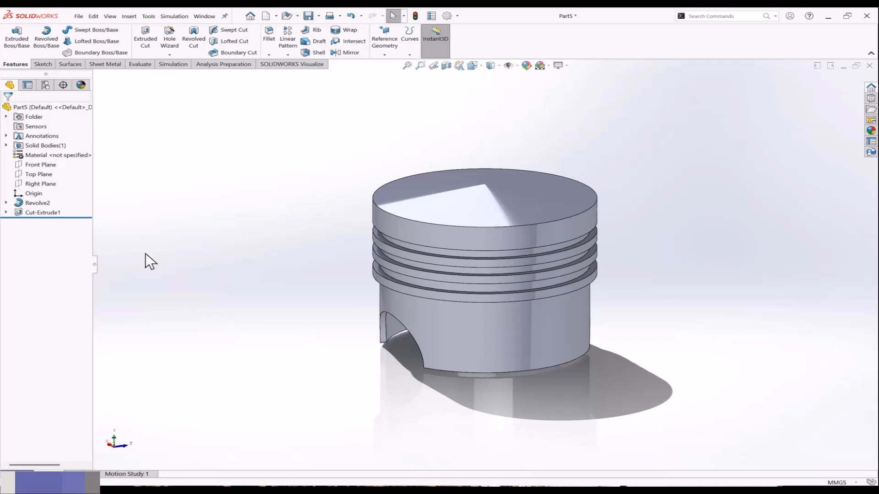
Delete the revolved piston feature together with its dependent cut.
left_click(30, 212)
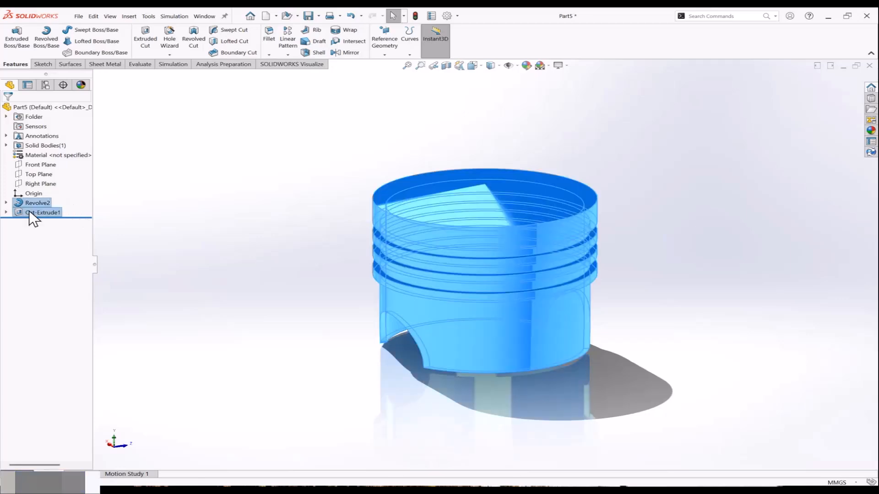
right_click(30, 212)
left_click(65, 236)
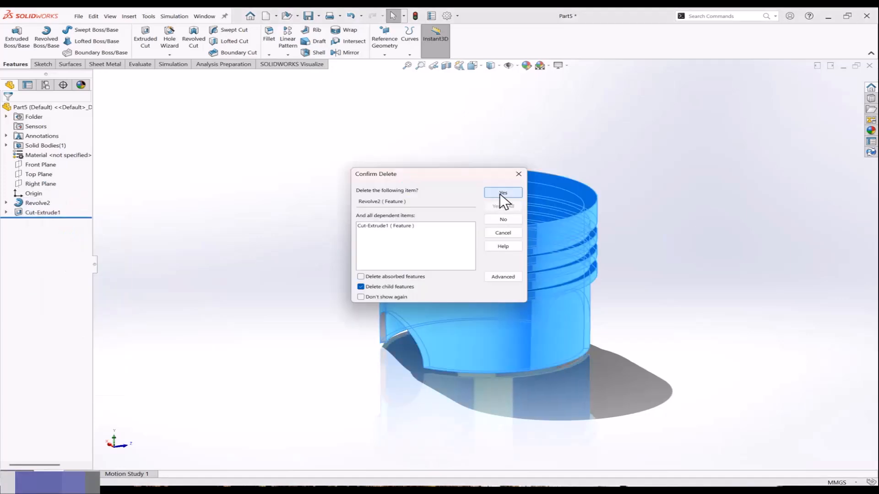
left_click(500, 195)
Delete the two leftover sketches, the piston profile and the circle, from the part.
left_click(37, 193)
left_click(35, 202, "shift")
right_click(33, 204)
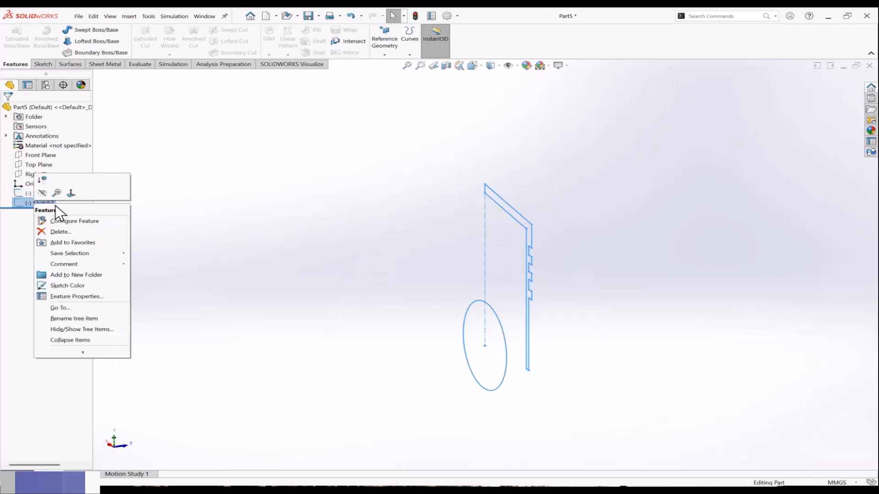
left_click(60, 229)
left_click(501, 206)
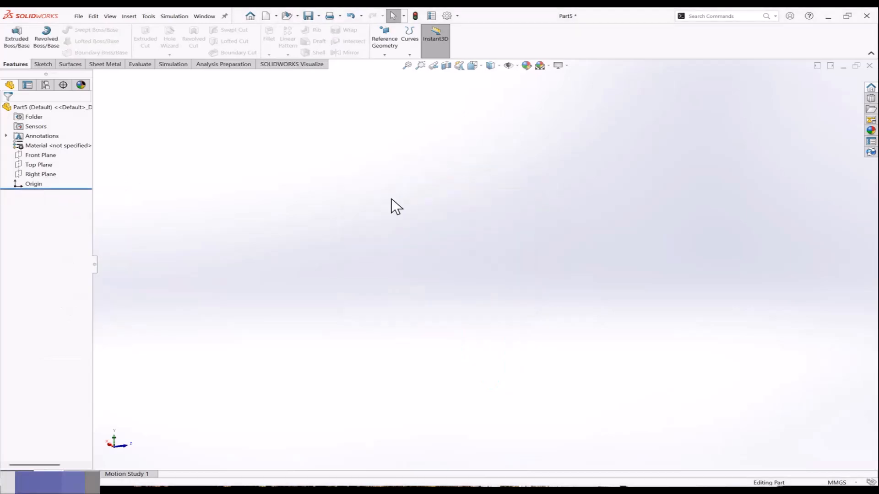
Start a sketch on the Front Plane and draw a vertical centerline about 72 mm long upward from the origin.
left_click(50, 153)
left_click(50, 144)
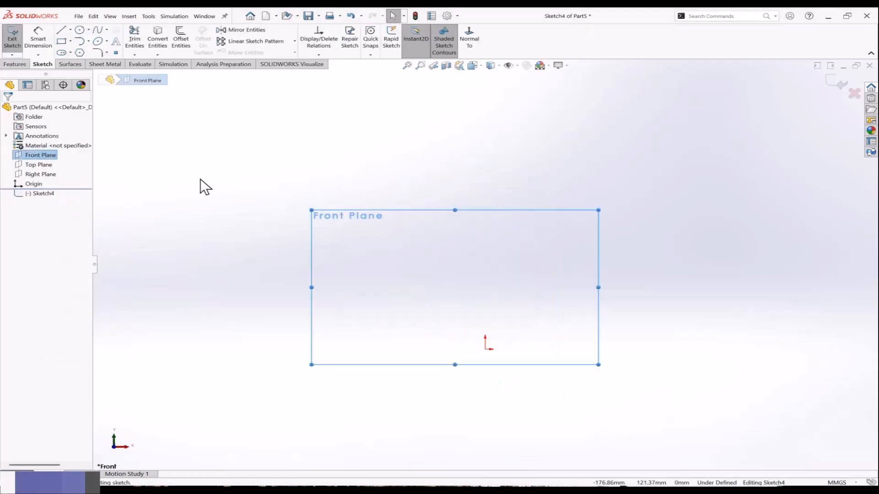
left_click(71, 30)
left_click(81, 52)
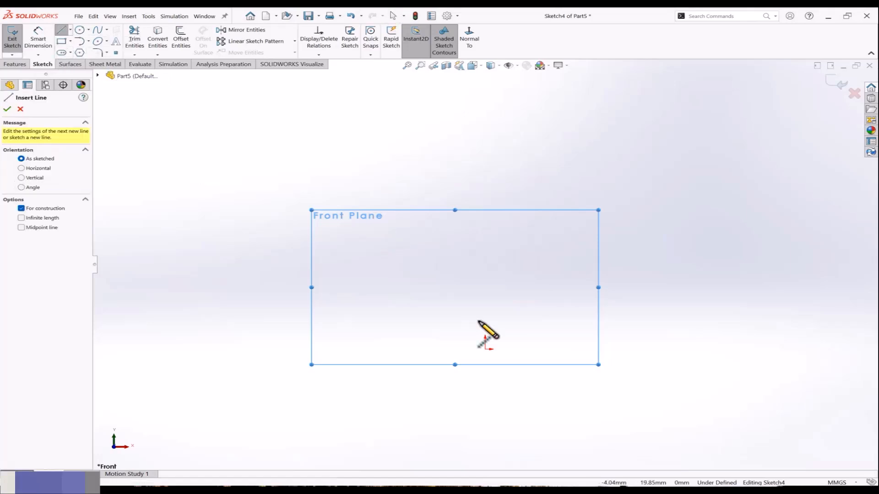
left_click(485, 350)
left_click(485, 249)
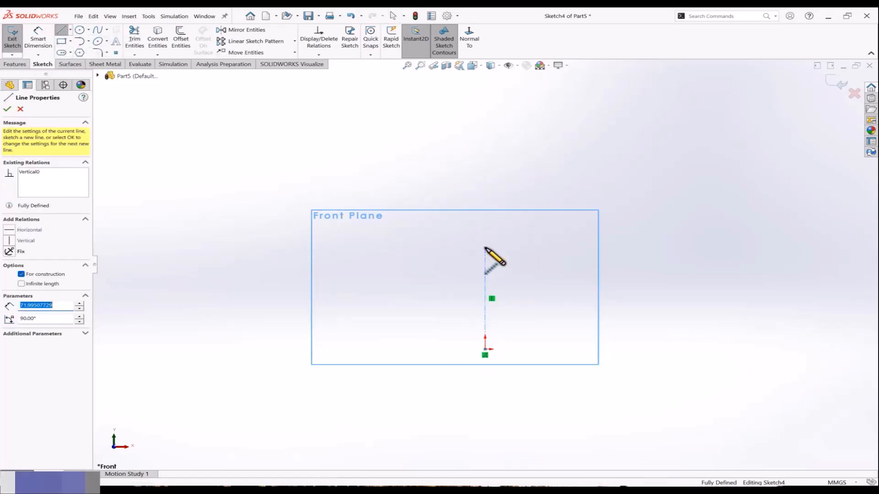
key("Escape")
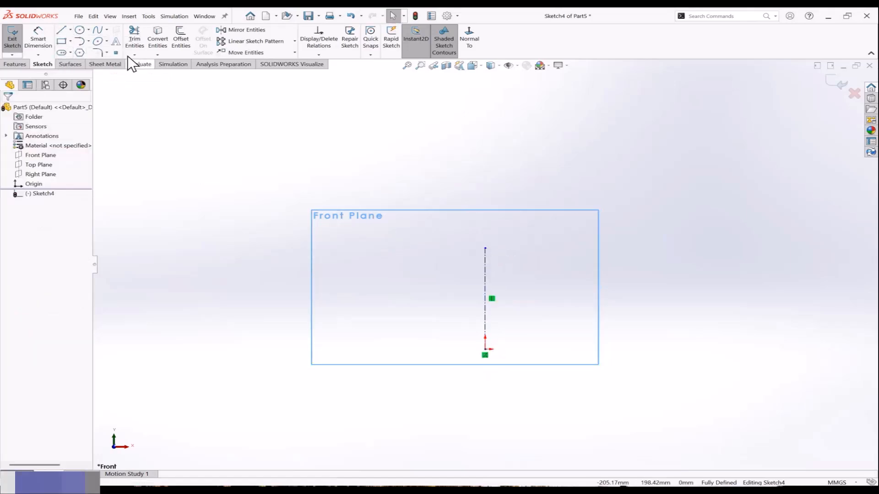
Begin a line profile with a horizontal line from the centerline's upper endpoint.
left_click(61, 31)
left_click(485, 248)
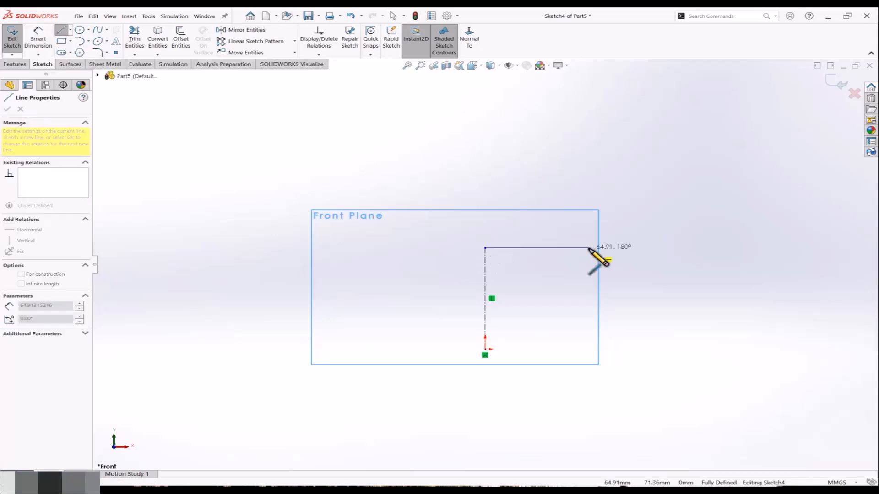
Complete the open profile with a horizontal line about 60 mm long, a tangent corner arc and a vertical line down, and exit the sketch.
left_click(582, 248)
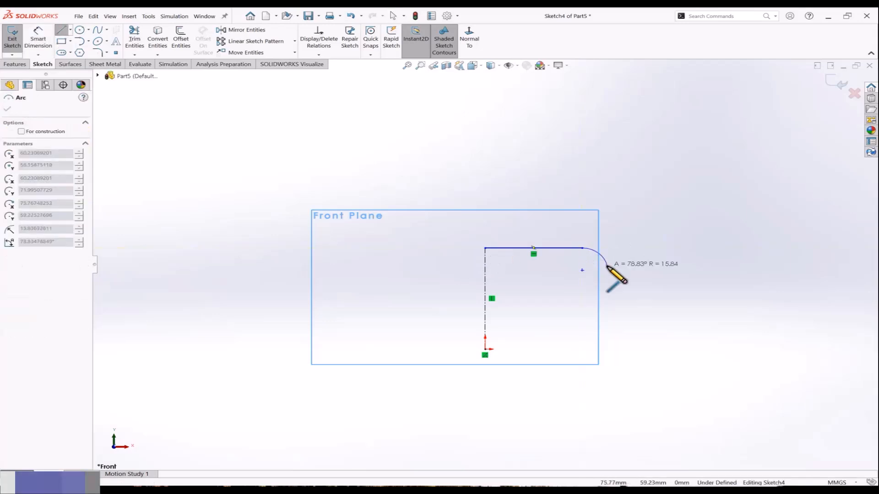
left_click(620, 281)
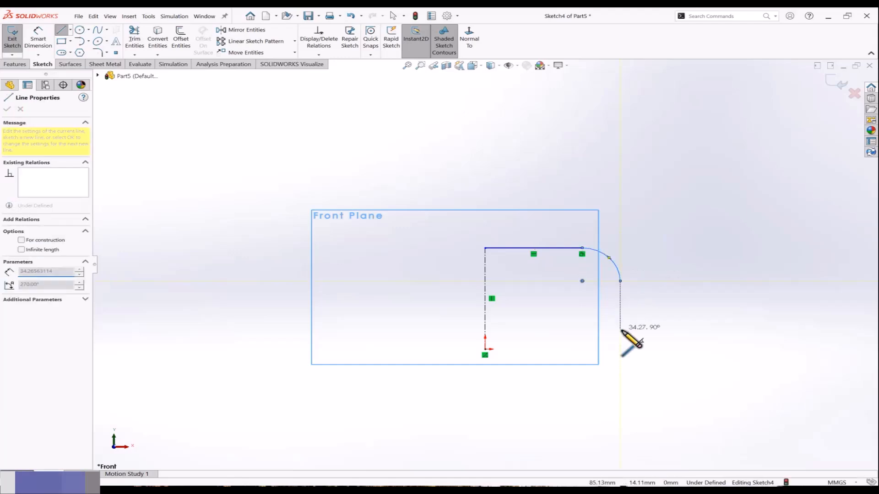
left_click(620, 362)
key("Escape")
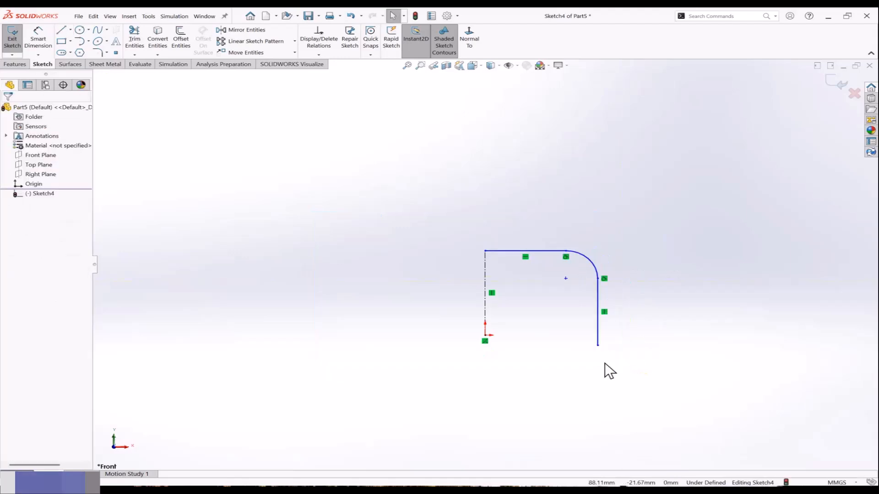
key("f")
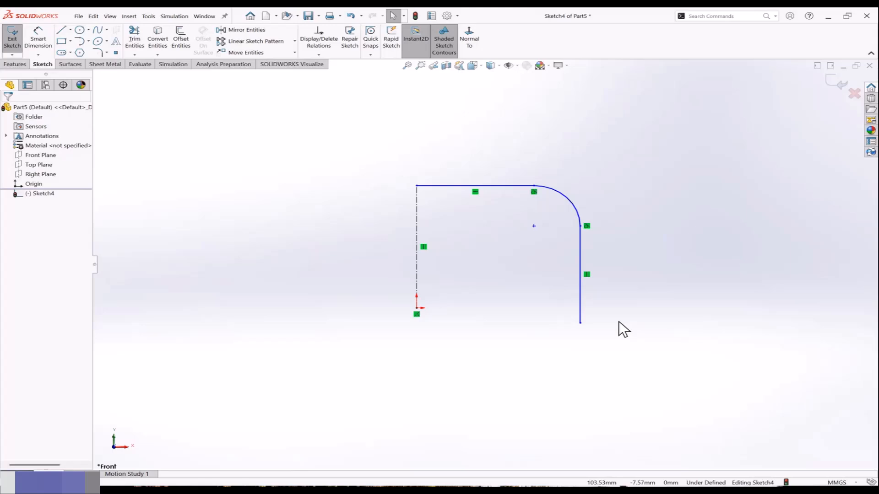
left_click(837, 85)
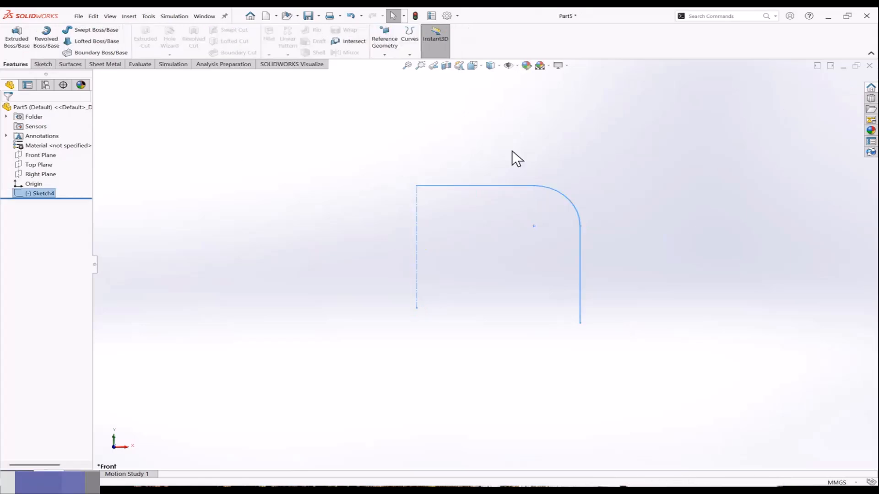
Start a revolve of the open profile about the vertical centerline, declining automatic closure of the sketch.
left_click(46, 37)
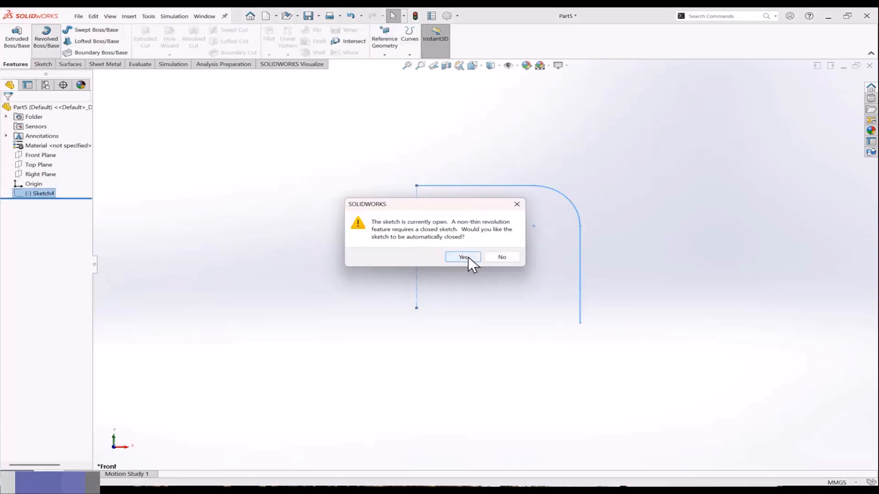
mouse_move(416, 208)
left_mouse_down()
mouse_move(418, 195)
mouse_move(329, 149)
mouse_move(267, 193)
left_mouse_up()
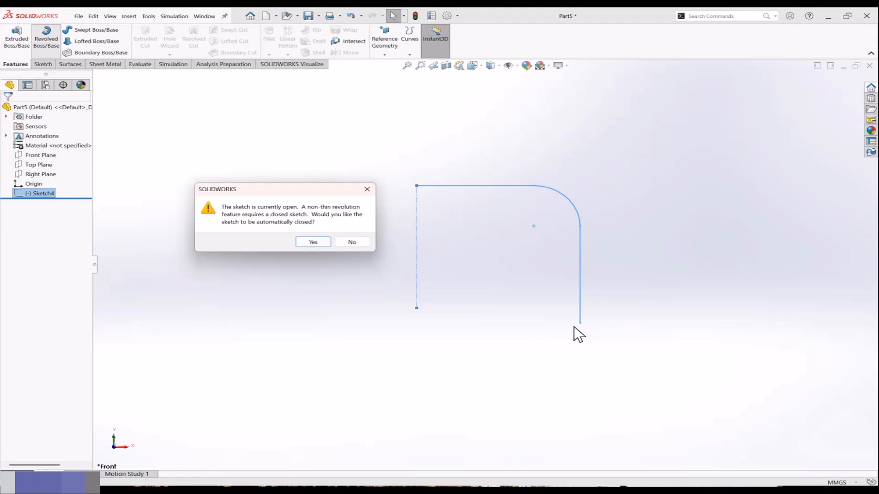
left_click(353, 243)
middle_click_drag(352, 242, 457, 179)
Set the thin wall thickness to 2 mm in one direction and finish the 360° revolve of the cap.
left_click_drag(73, 221, 15, 219)
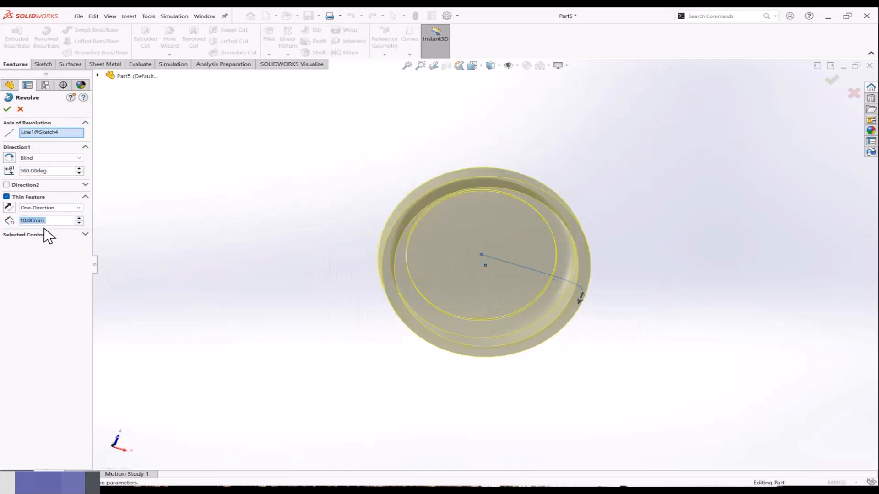
type("2")
middle_click_drag(102, 239, 256, 315)
left_click(54, 207)
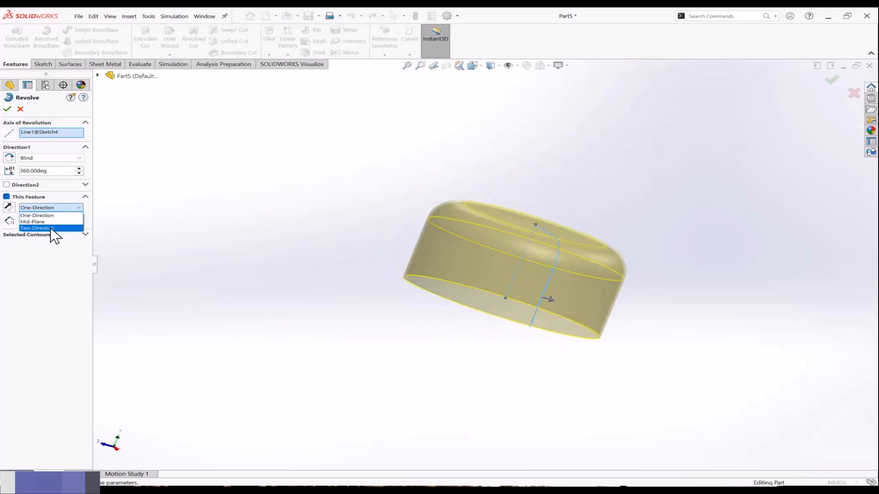
left_click(228, 234)
middle_click_drag(229, 235, 341, 247)
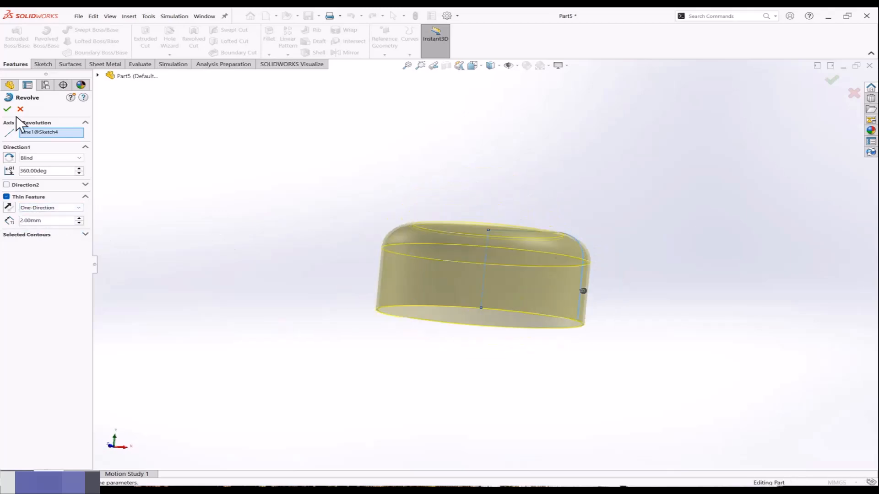
left_click(8, 109)
mouse_move(359, 160)
middle_mouse_down()
mouse_move(327, 304)
mouse_move(460, 263)
mouse_move(537, 204)
mouse_move(453, 347)
mouse_move(471, 359)
middle_mouse_up()
middle_click_drag(506, 382, 589, 357)
scroll(603, 339, "down", 2)
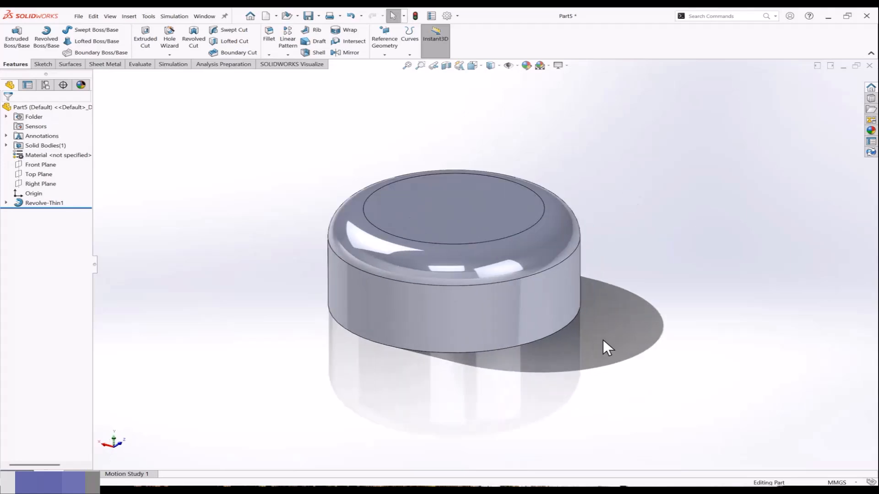
Delete the thin revolve feature and its profile sketch from the part.
right_click(42, 202)
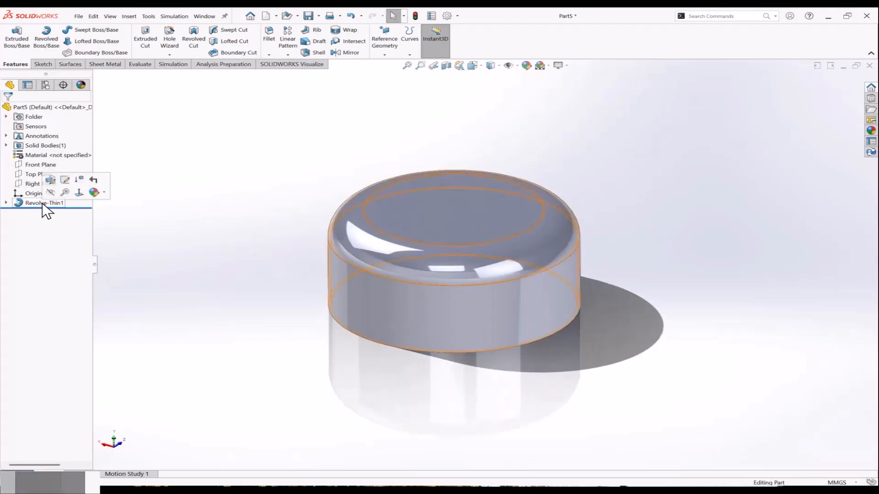
left_click(69, 253)
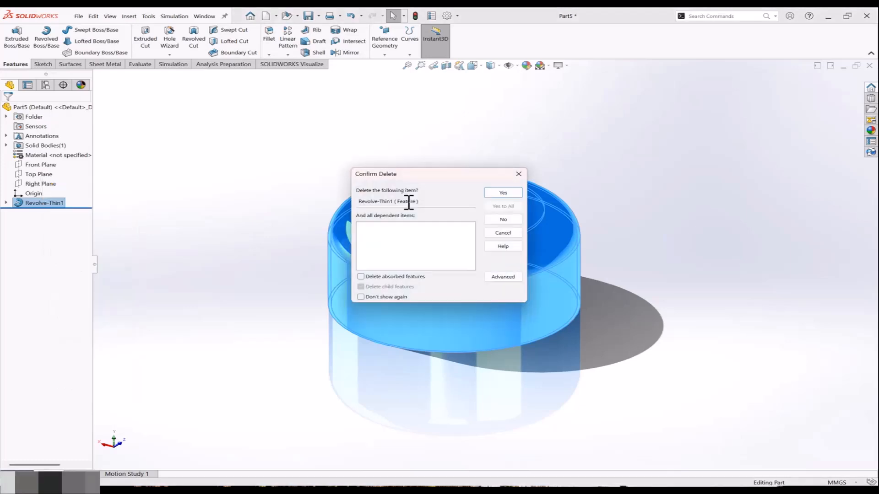
left_click(503, 197)
right_click(36, 192)
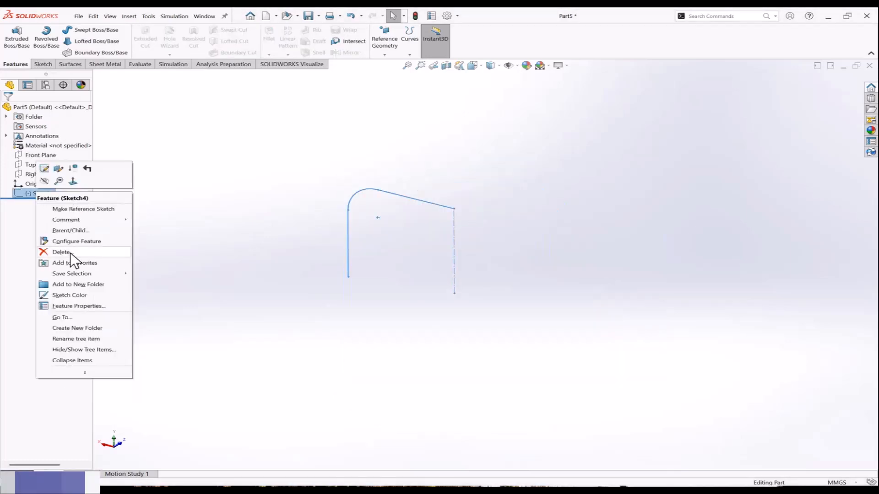
left_click(70, 253)
left_click(494, 194)
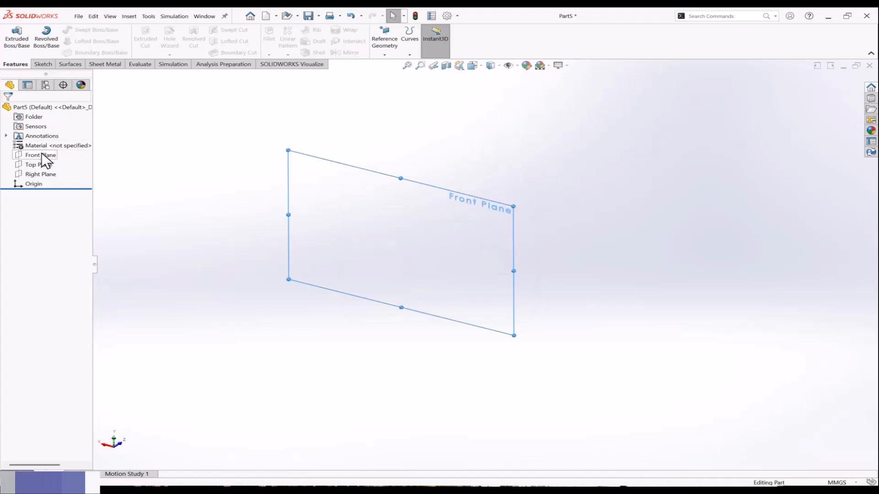
On the Front Plane, sketch a slanted line descending to the origin and a horizontal line continuing from the origin in positive X.
left_click(41, 152)
left_click(54, 133)
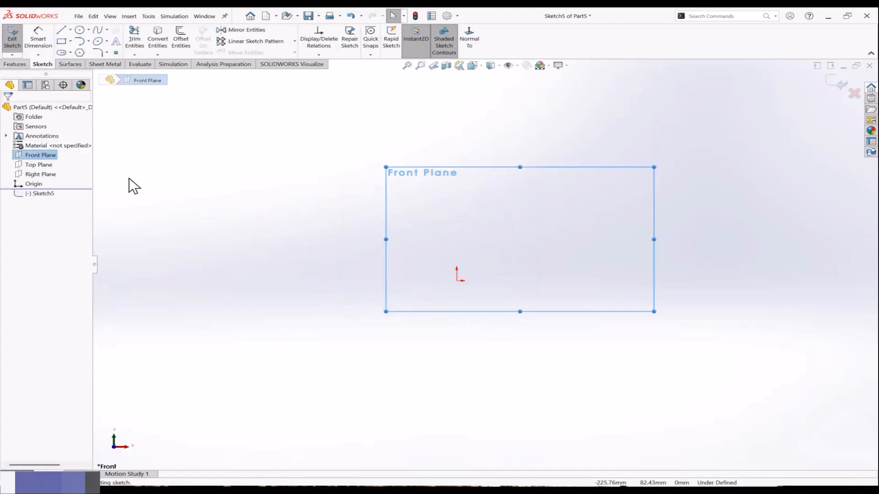
left_click(62, 30)
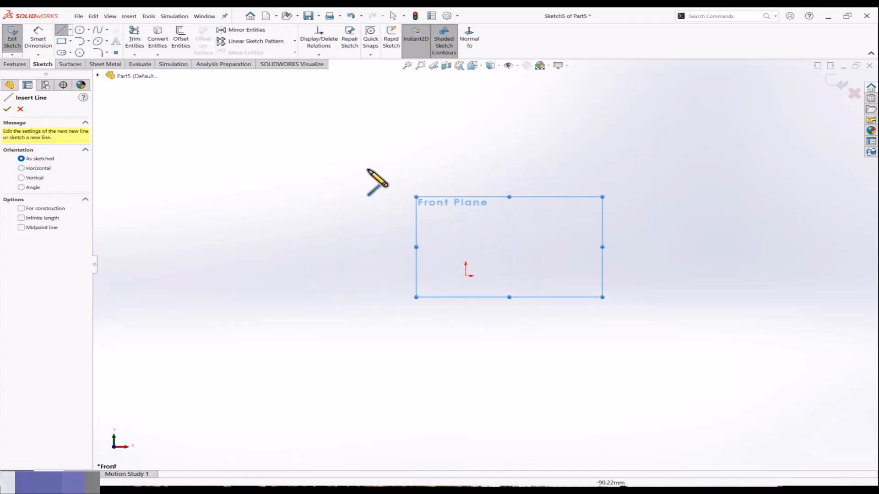
left_click(308, 192)
left_click(465, 276)
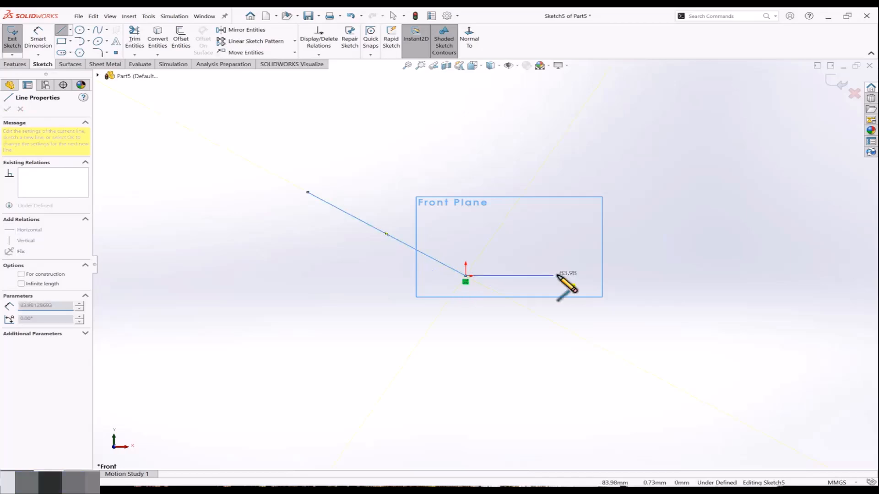
left_click(625, 276)
key("Escape")
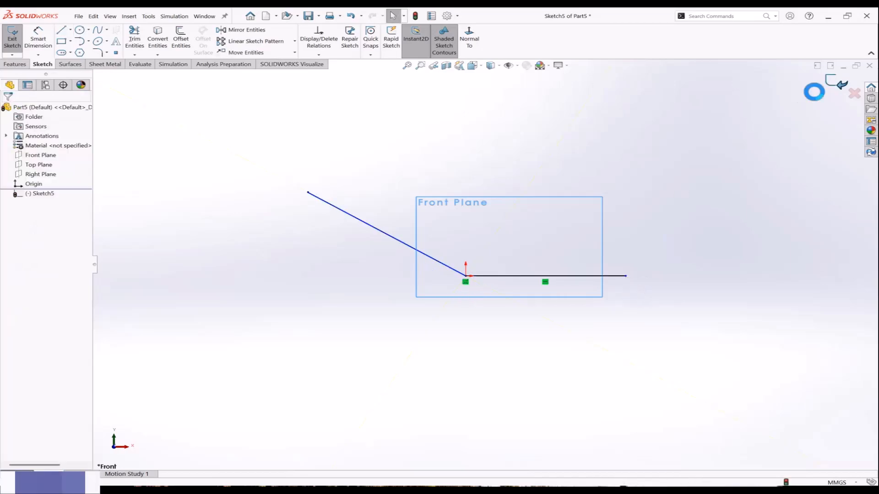
Extrude the open two-line profile as a one-direction thin feature, Mid Plane 180 mm deep and 10 mm thick.
left_click(20, 40)
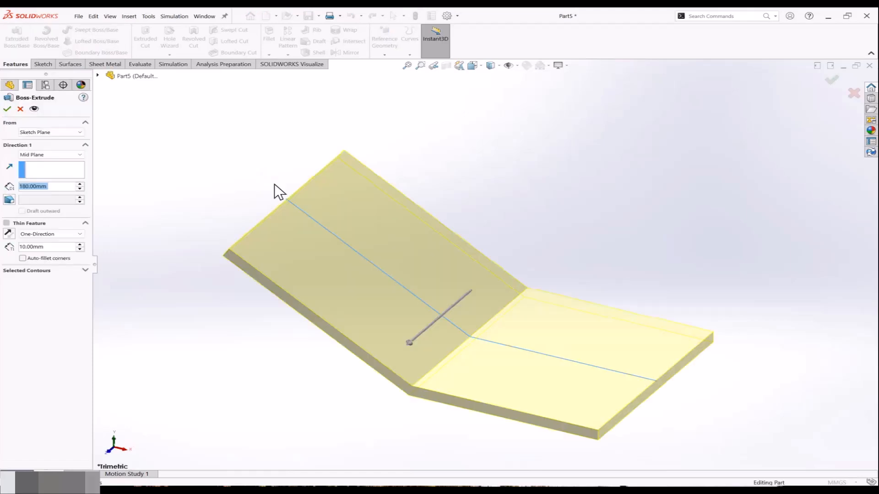
scroll(274, 185, "up", 3)
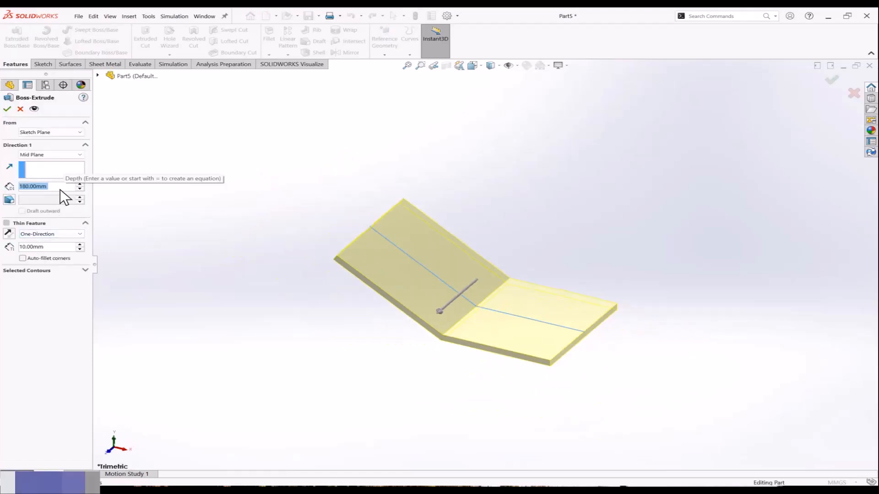
left_click(10, 111)
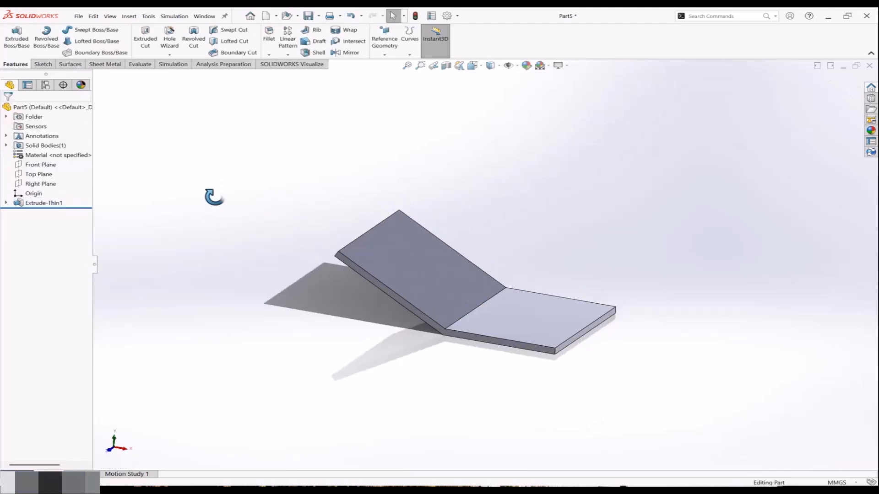
Start a sketch on the Right Plane and draw a horizontal construction line just above the origin.
left_click(42, 183)
middle_click_drag(192, 202, 151, 201)
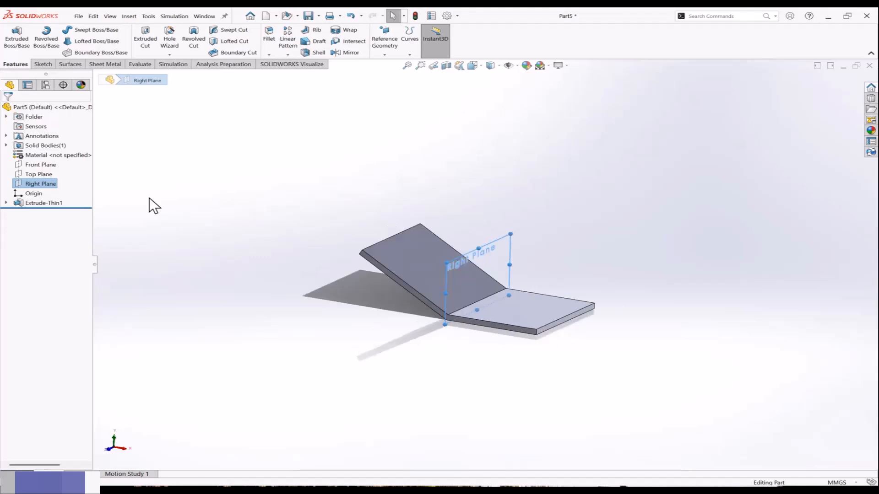
right_click(45, 183)
left_click(53, 171)
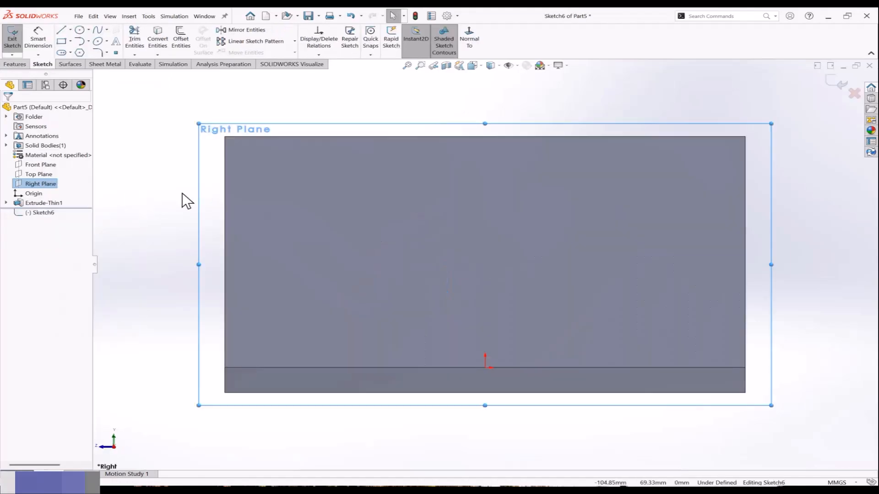
left_click(62, 30)
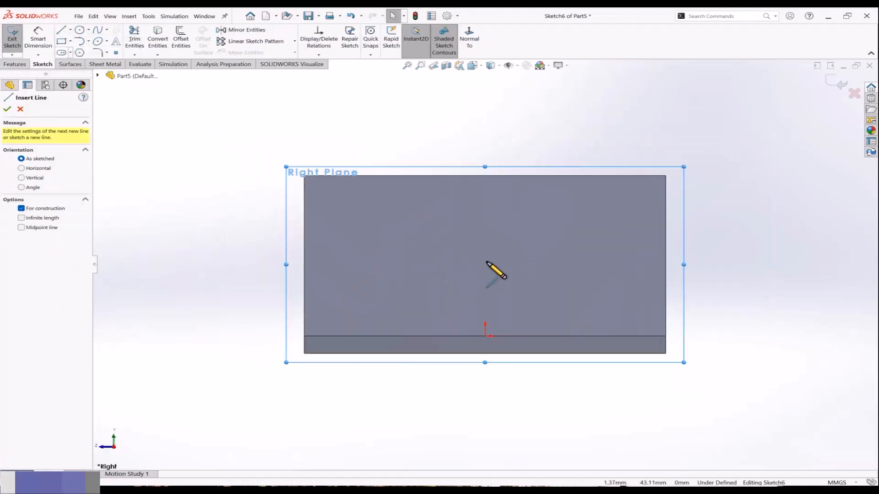
left_click_drag(407, 315, 589, 315)
key("Escape")
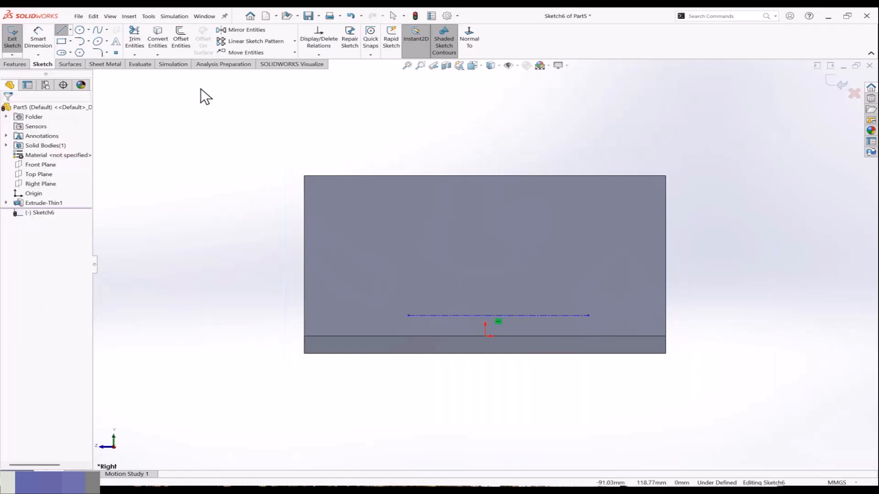
Above the construction line, sketch a stepped profile of horizontal and vertical lines with a raised middle section about 8 mm high.
left_click(62, 30)
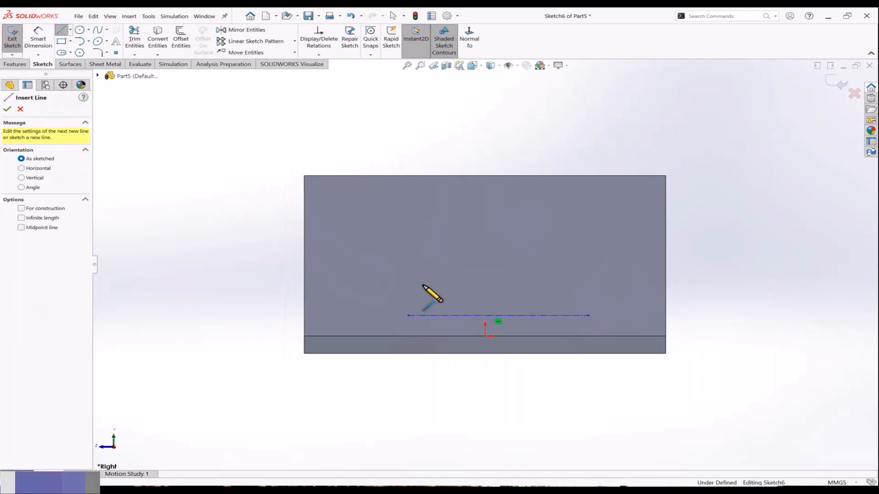
left_click_drag(424, 274, 424, 259)
left_click(463, 257)
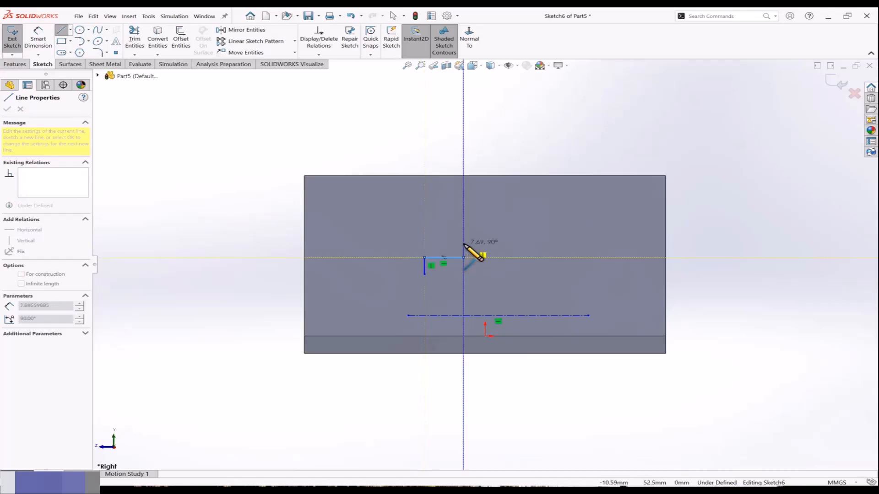
left_click(464, 244)
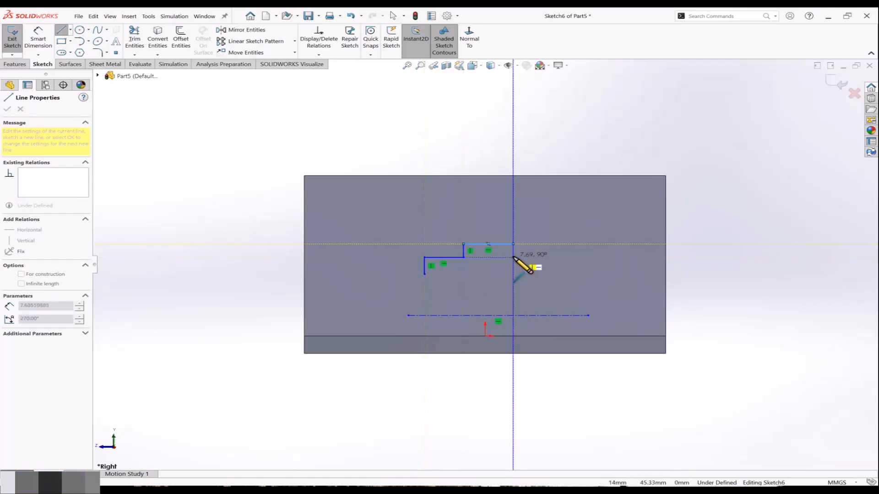
left_click(513, 244)
left_click(513, 258)
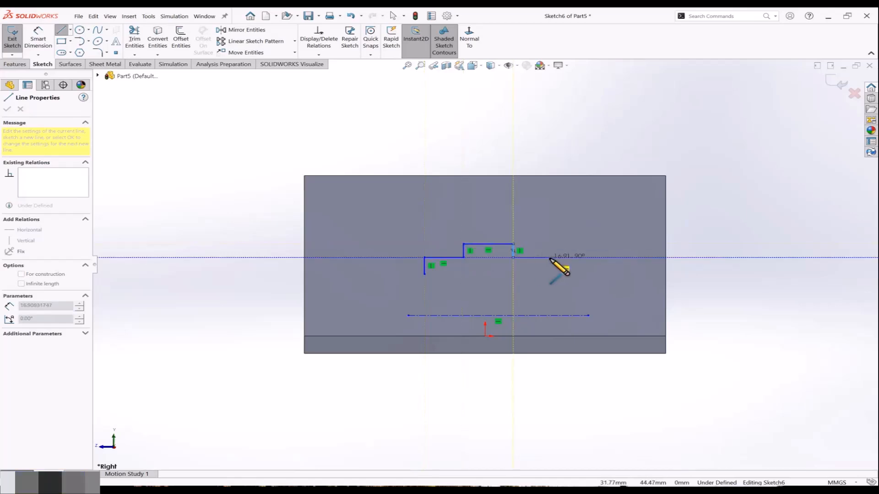
left_click(551, 287)
left_click(425, 286)
key("Escape")
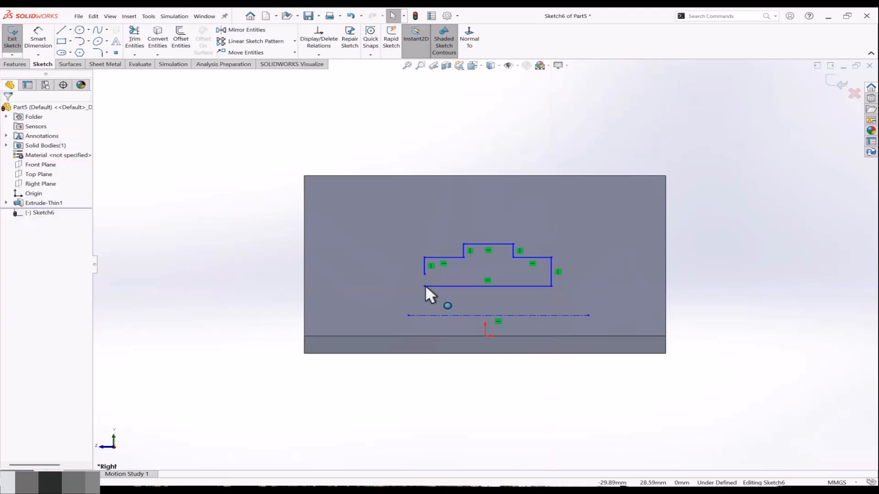
Close the gap in the stepped profile by joining its two open endpoints, and exit the sketch.
left_click(425, 285)
key("Escape")
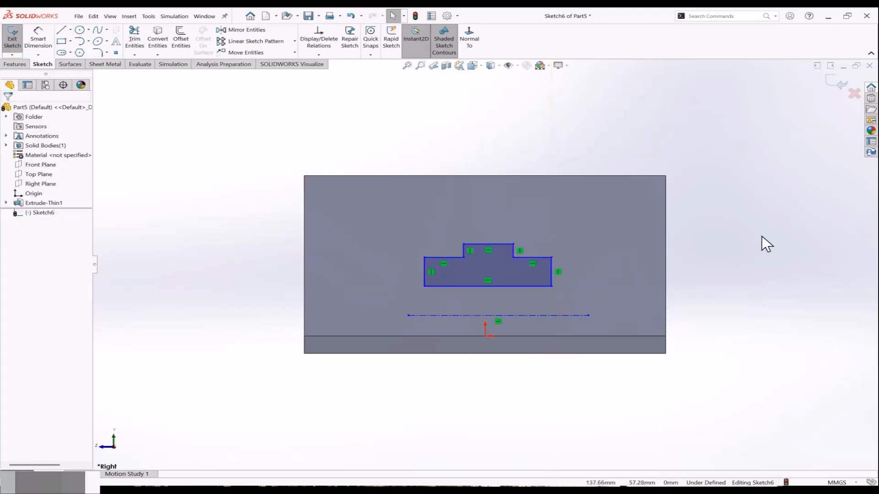
double_click(693, 145)
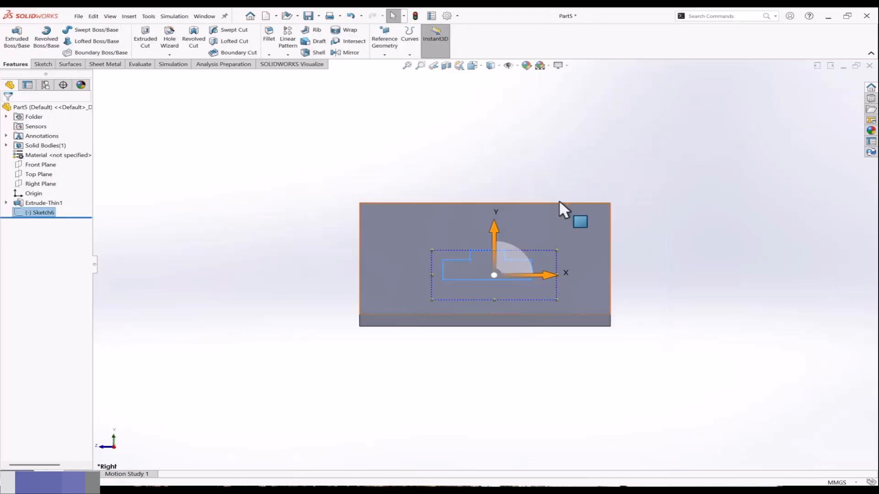
Revolve the stepped profile about the horizontal construction line, with a Blind Direction 1 angle of 120 degrees.
mouse_move(558, 200)
middle_mouse_down()
mouse_move(592, 238)
mouse_move(581, 256)
middle_mouse_up()
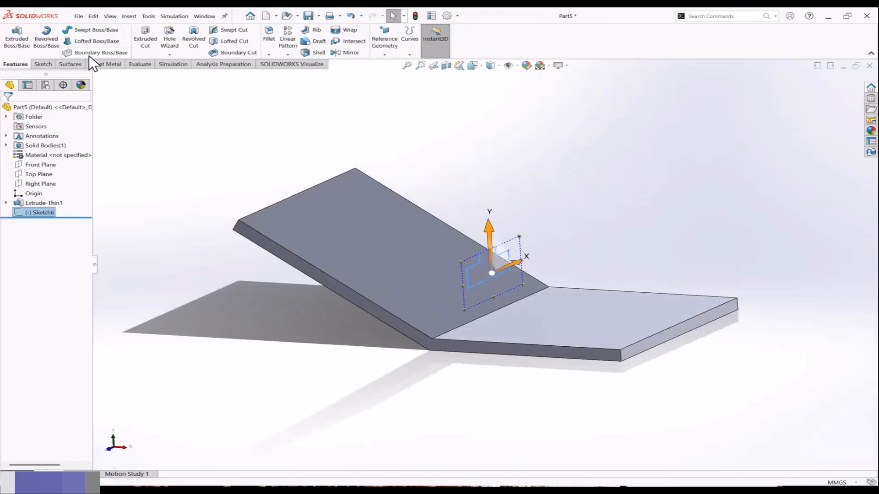
left_click(47, 40)
middle_click_drag(339, 244, 344, 254)
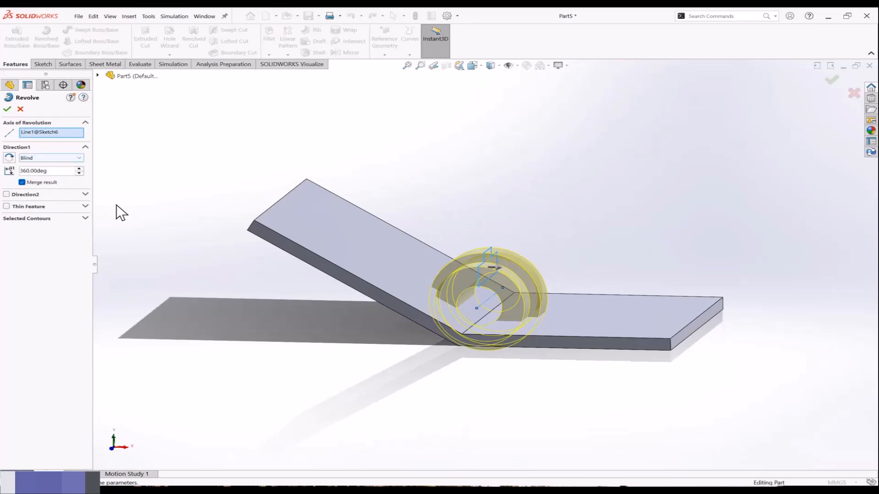
scroll(407, 281, "down", 2)
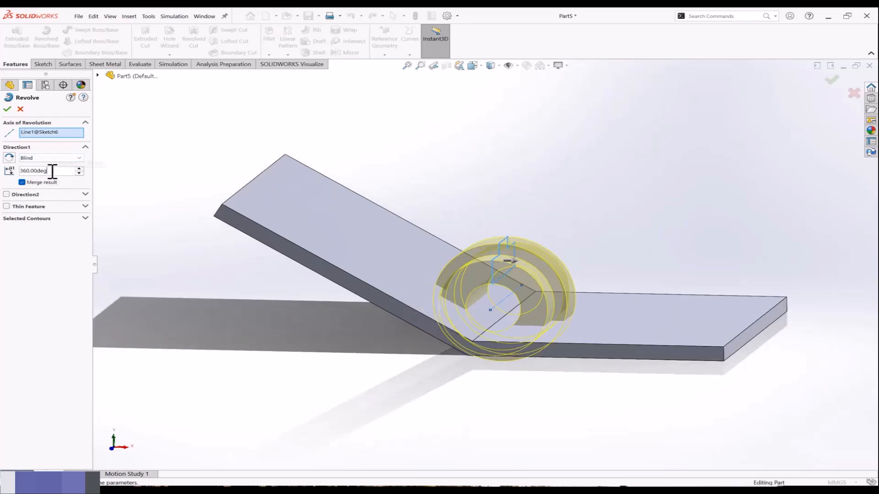
double_click(46, 171)
type("120")
key("Return")
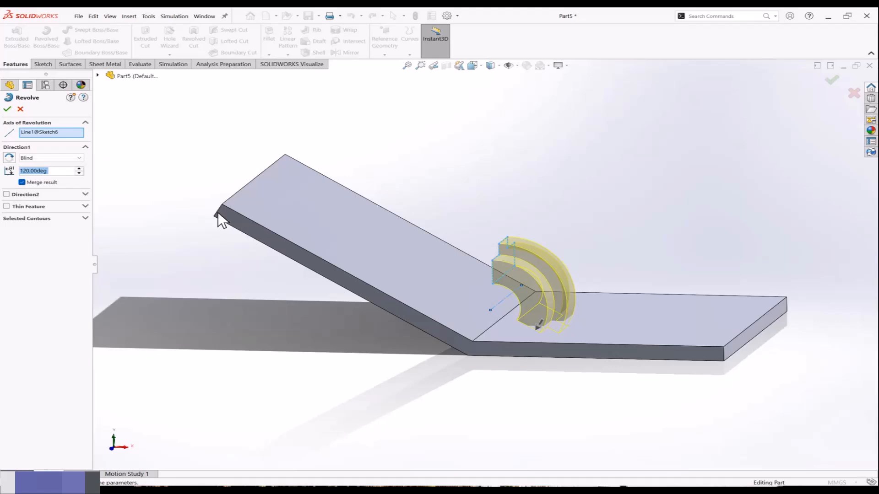
middle_click_drag(221, 221, 358, 245)
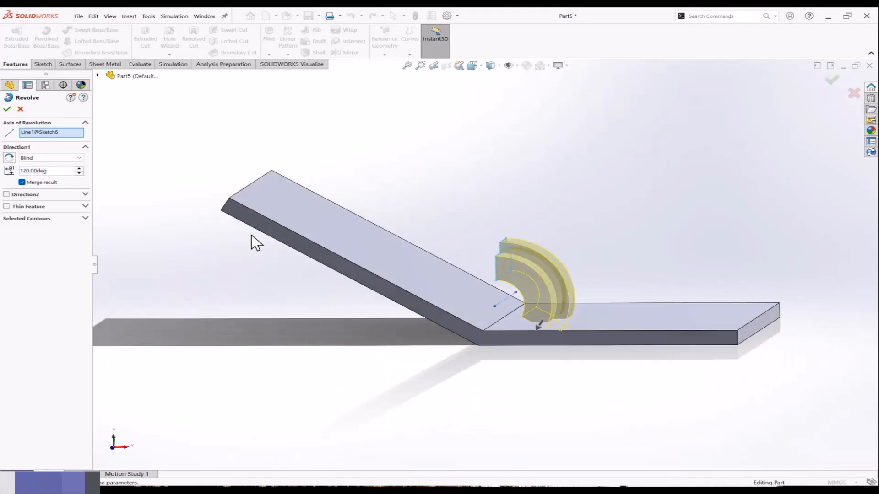
Change the revolve's Direction 1 to Up To Vertex, ending at the upper front corner on the free end of the flat leg.
left_click(59, 157)
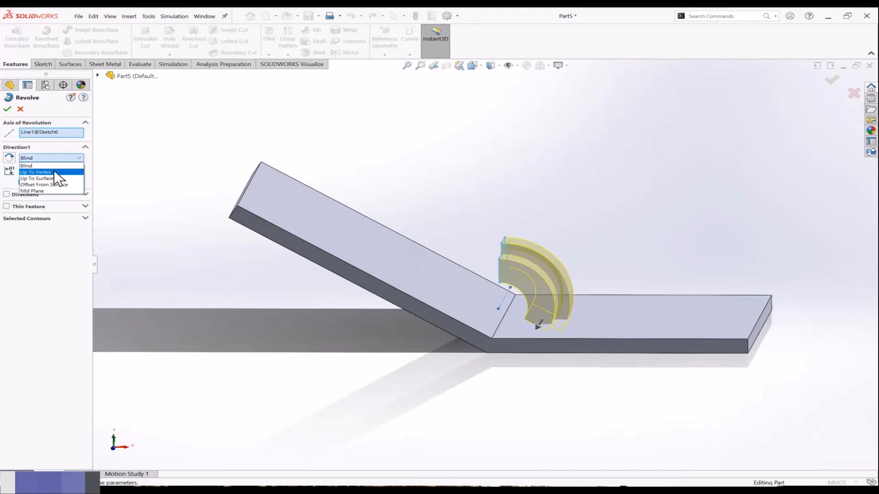
left_click(37, 172)
scroll(521, 336, "up", 2)
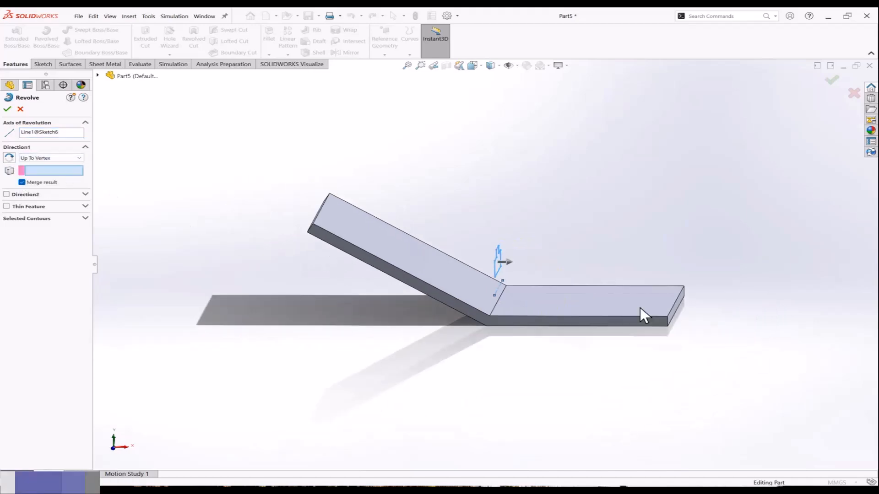
left_click(668, 317)
scroll(505, 310, "up", 1)
middle_click_drag(505, 310, 515, 295)
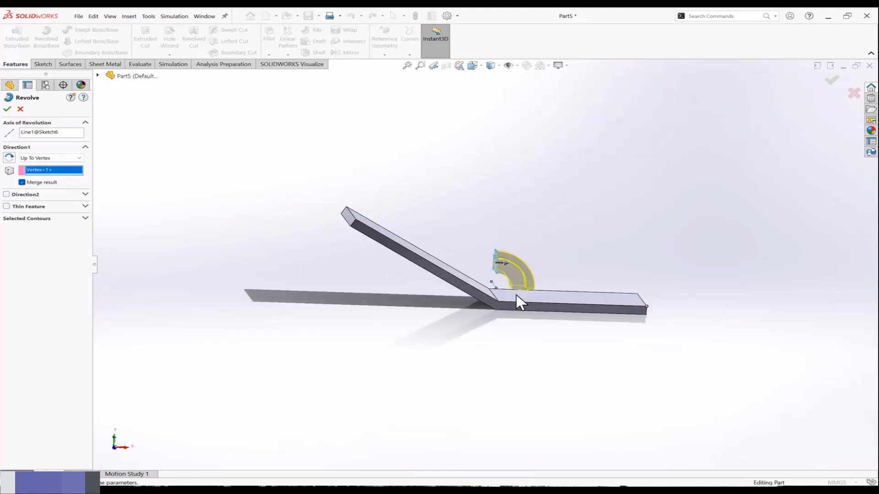
scroll(515, 295, "down", 2)
middle_click_drag(601, 311, 562, 320)
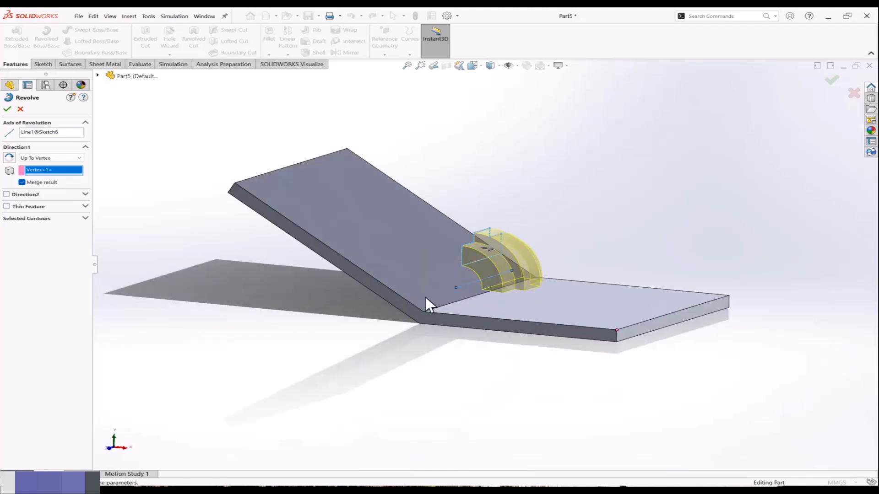
Try Direction 2 as Up To Vertex at the raised corner of the inclined leg, and turn Direction 2 off again.
left_click(38, 194)
left_click(27, 202)
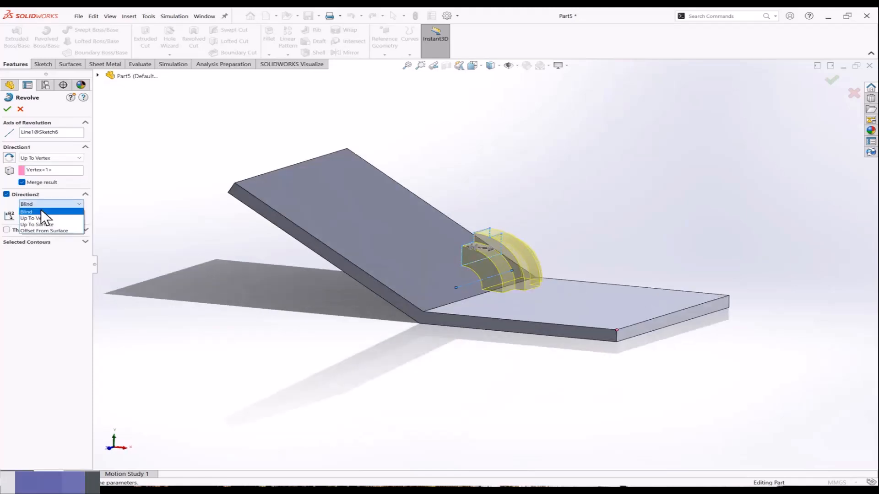
left_click(45, 218)
left_click(235, 182)
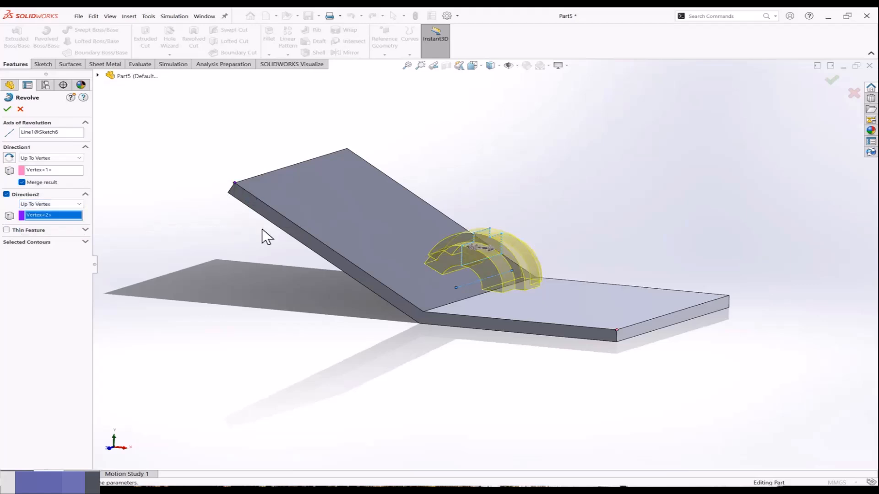
middle_click_drag(262, 229, 180, 233)
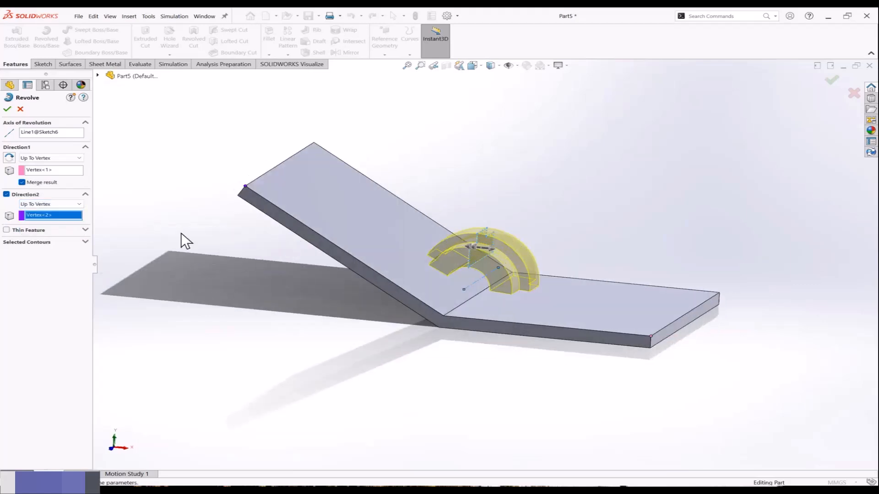
left_click(49, 158)
left_click(6, 196)
left_click(7, 194)
End the revolve Up To Surface in both directions, on the flat leg's top face and the inclined leg's upper face, and accept it.
left_click(54, 159)
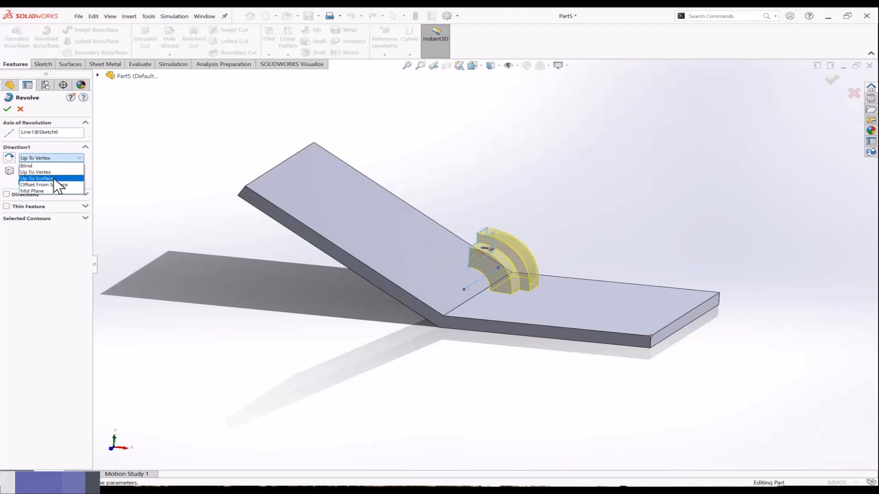
left_click(54, 178)
left_click(590, 314)
middle_click_drag(459, 323, 261, 257)
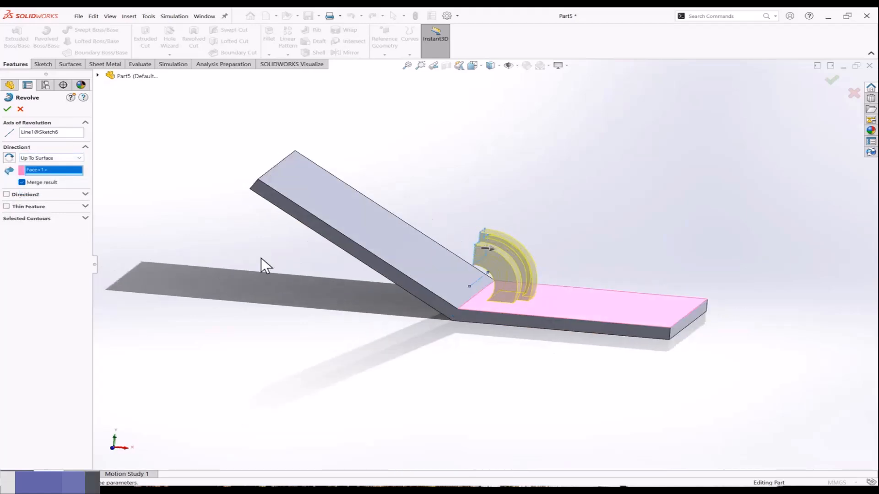
left_click(6, 195)
left_click(39, 204)
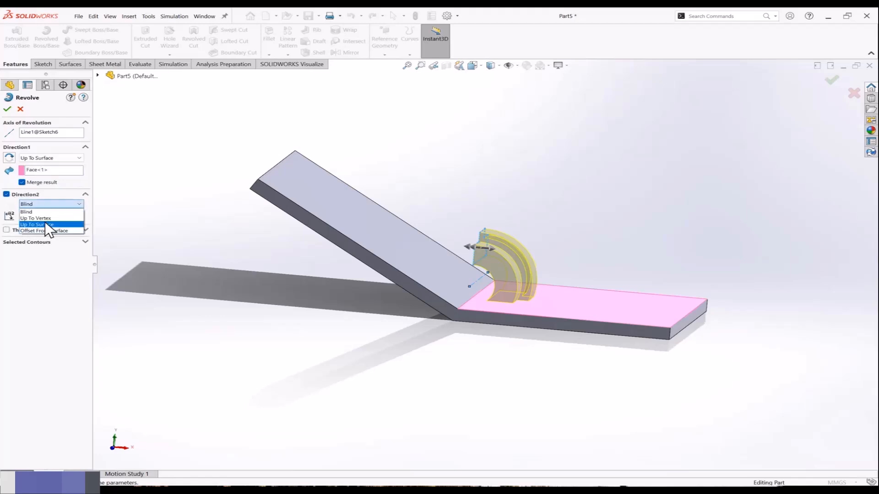
left_click(45, 223)
left_click(354, 235)
mouse_move(336, 262)
middle_mouse_down()
mouse_move(313, 258)
mouse_move(320, 259)
middle_mouse_up()
left_click(7, 109)
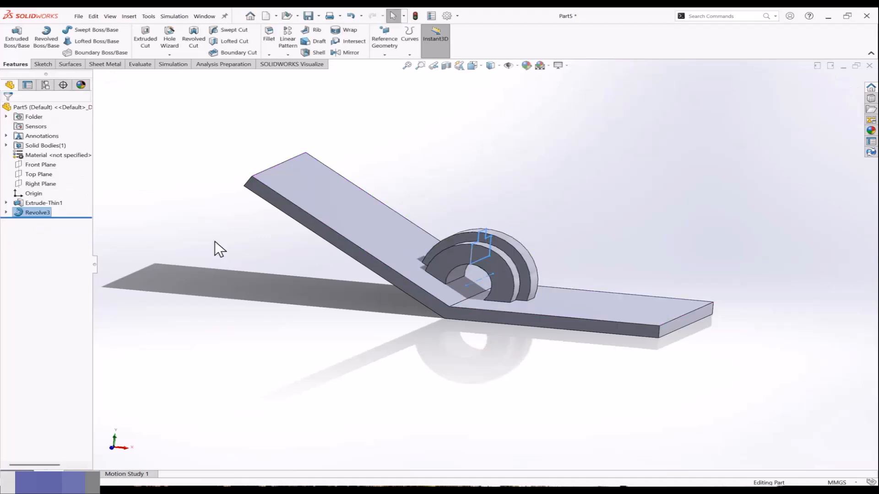
Edit the revolved ring and change its Direction 1 end condition to Offset From Surface, measured from the flat leg's top face.
middle_click_drag(220, 249, 162, 232)
left_click(41, 212)
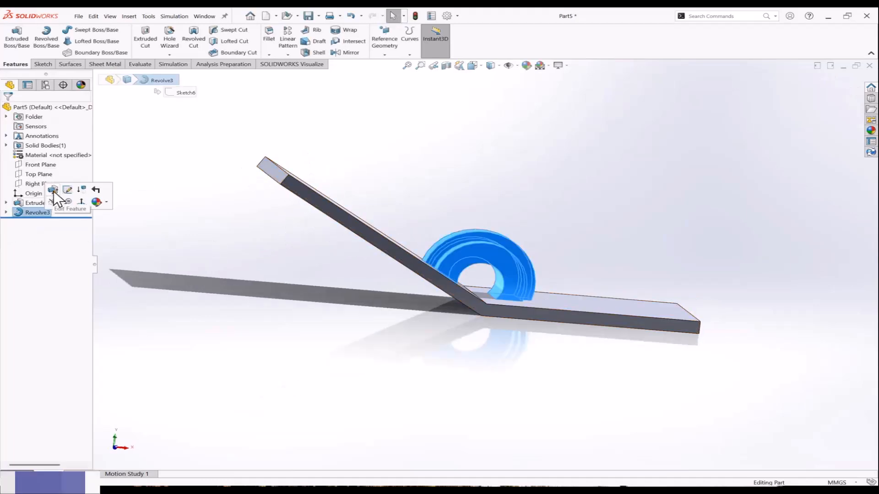
left_click(53, 191)
middle_click_drag(245, 244, 139, 200)
left_click(64, 158)
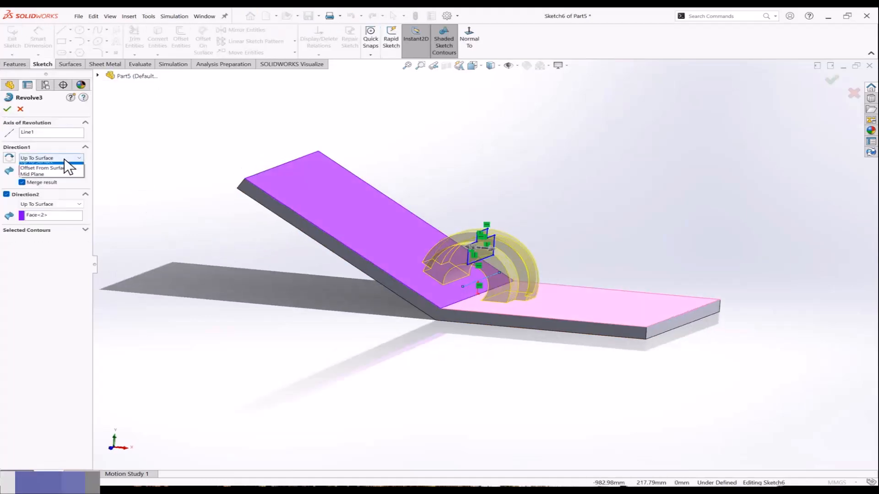
left_click(59, 185)
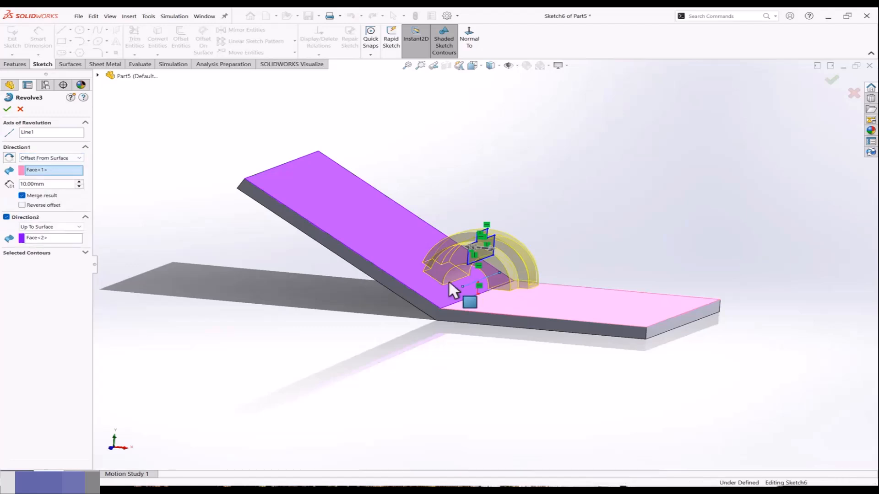
middle_click_drag(448, 283, 454, 270)
Set the Direction 1 offset distance from the flat leg's top face to 5 mm.
left_click_drag(57, 186, 6, 185)
scroll(509, 294, "down", 2)
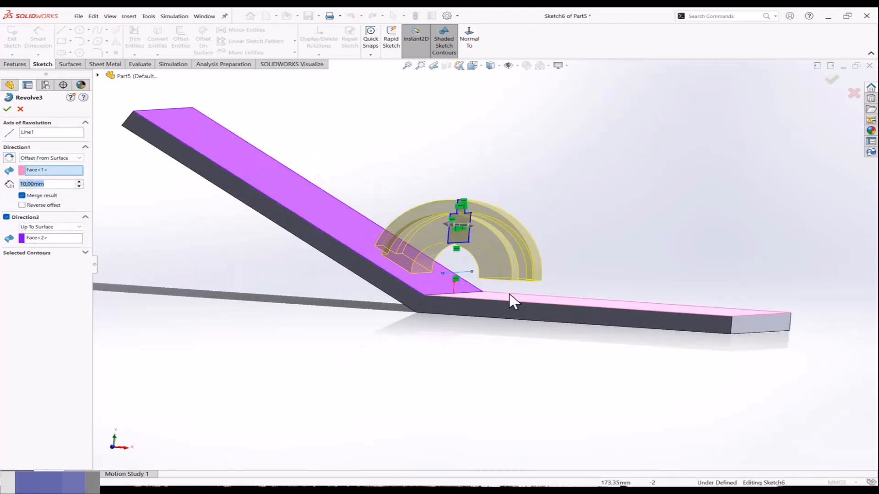
middle_click_drag(506, 290, 528, 276)
left_click_drag(60, 185, 7, 184)
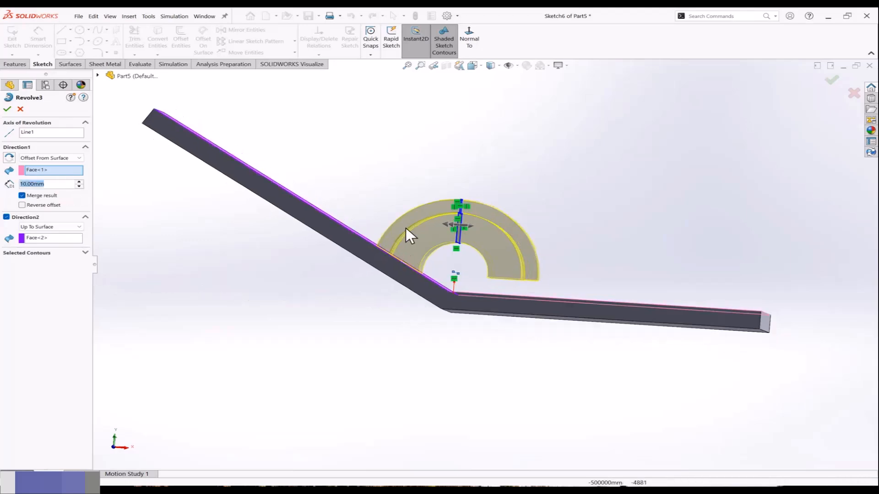
type("5")
key("Return")
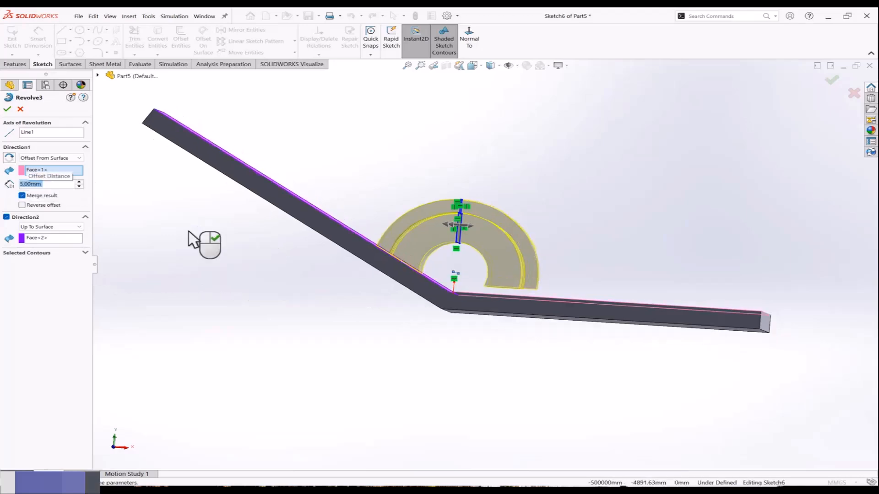
middle_click_drag(455, 280, 361, 284)
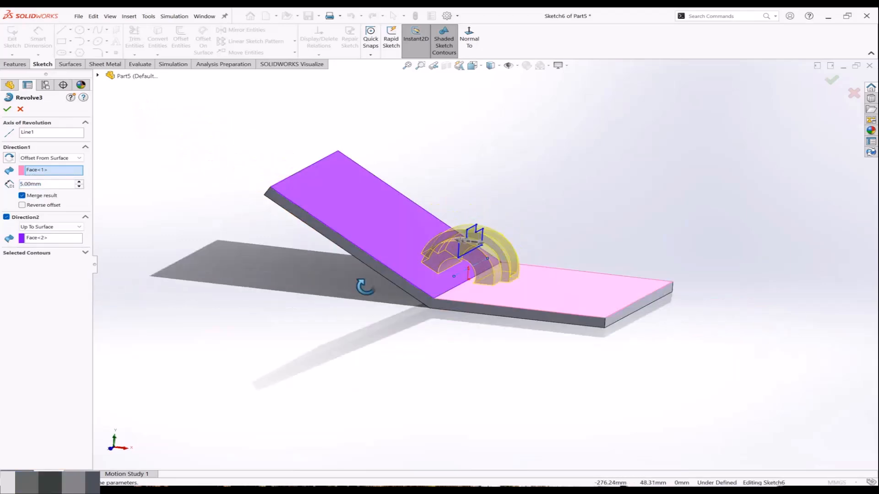
Change the revolve's end condition to Mid Plane with an angle of 120 degrees, and accept the edit.
left_click(58, 161)
left_click(50, 192)
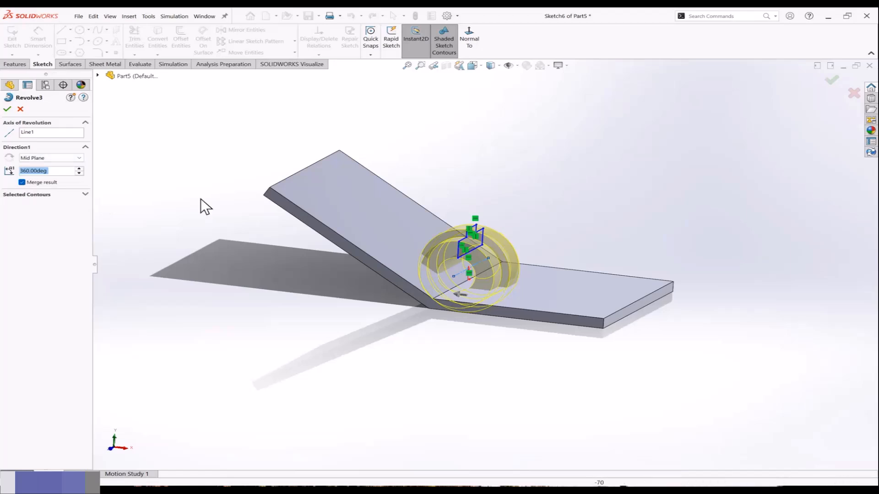
type("120")
key("Return")
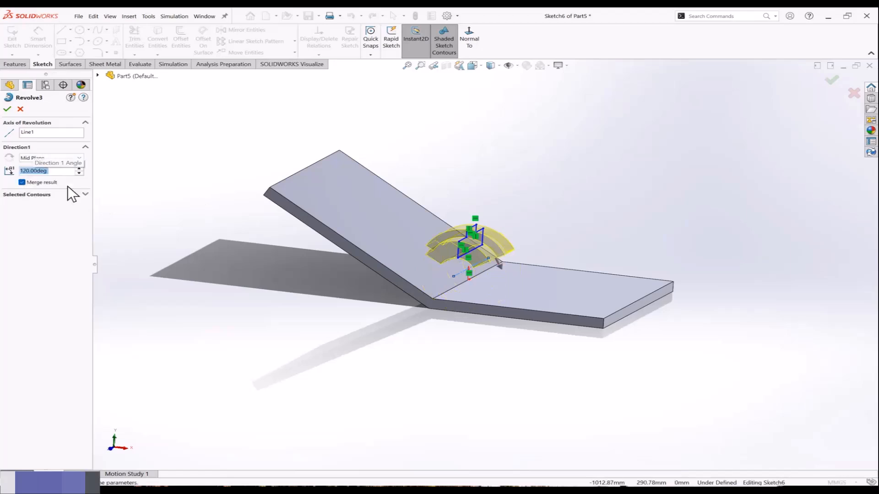
middle_click_drag(383, 254, 440, 250)
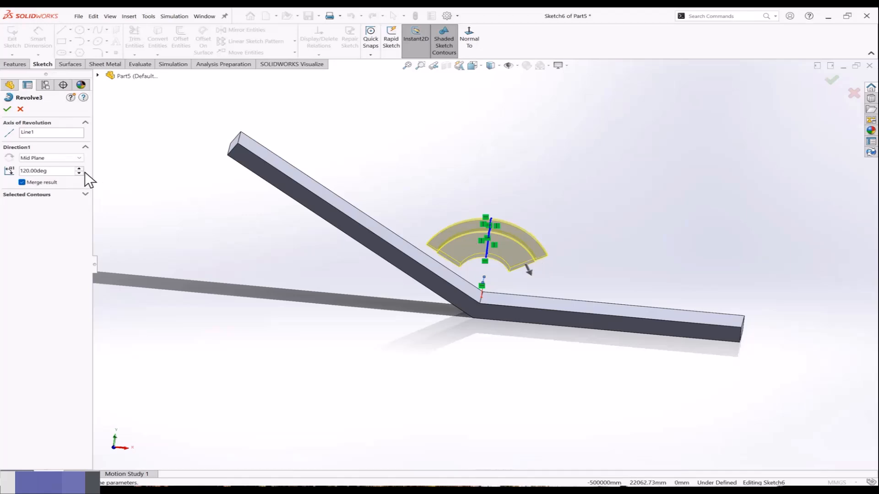
left_click(7, 109)
middle_click_drag(212, 188, 310, 257)
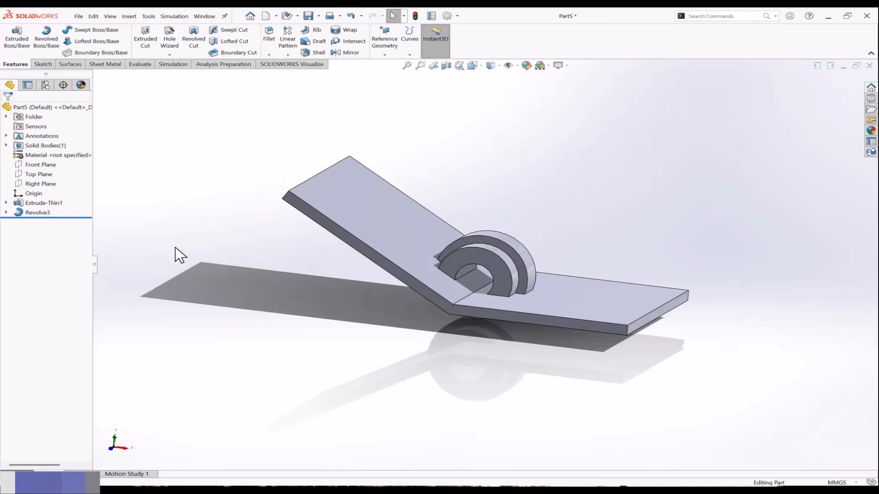
middle_click_drag(175, 246, 45, 221)
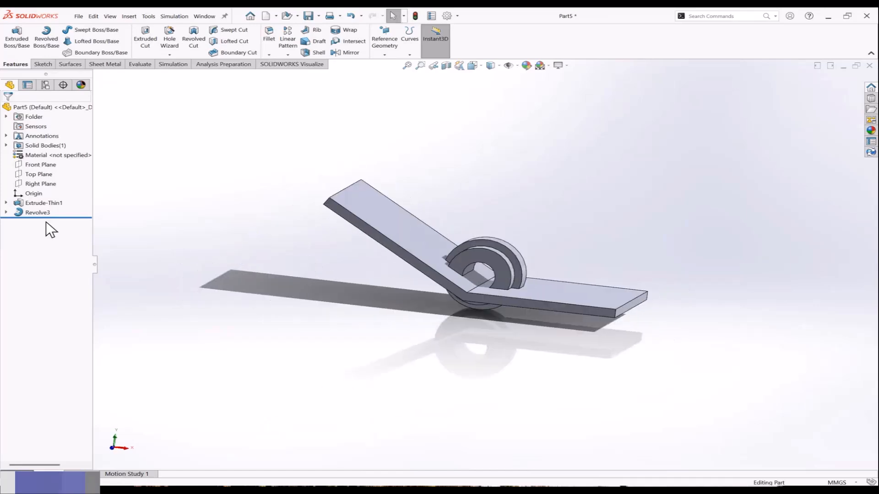
Edit the revolved ring again, set its Mid Plane angle to 150 degrees, and accept the change.
left_click(41, 212)
left_click(112, 85)
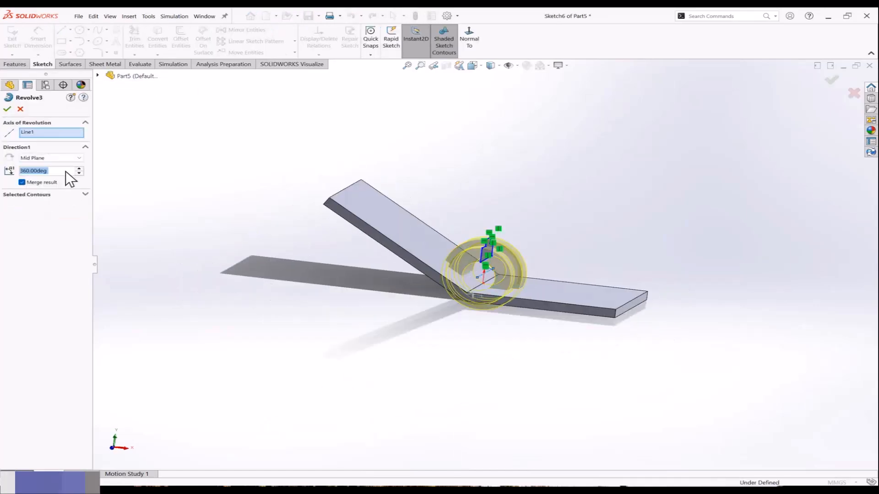
type("1")
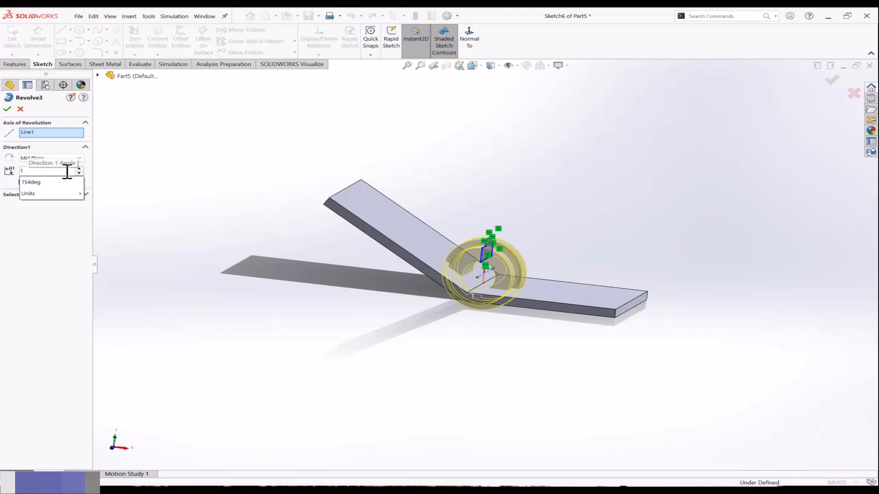
type("50")
key("Return")
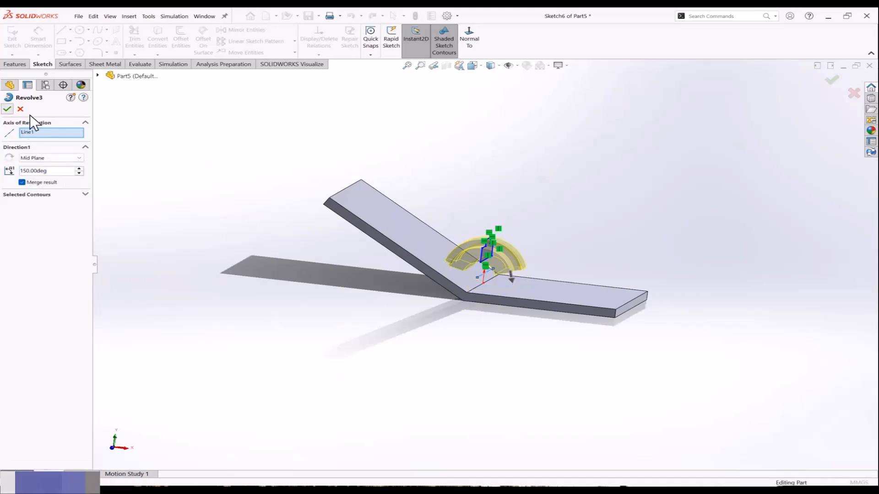
key("Return")
mouse_move(192, 163)
middle_mouse_down()
mouse_move(206, 142)
mouse_move(206, 156)
middle_mouse_up()
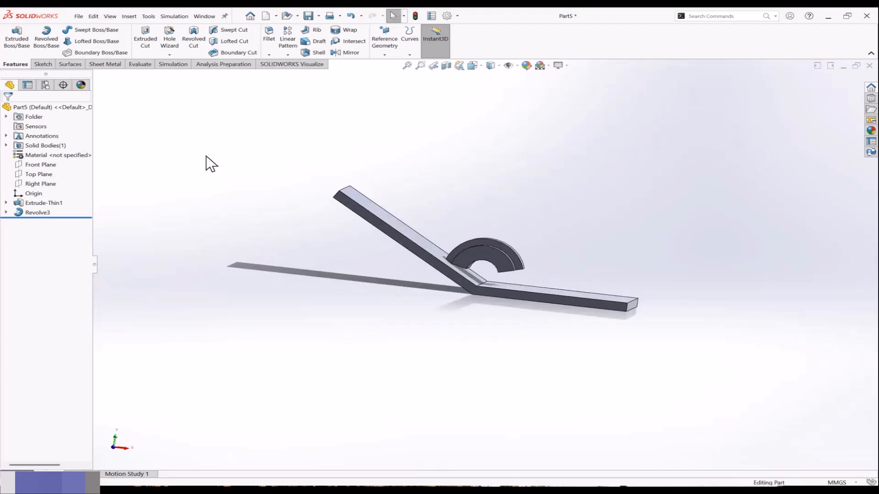
middle_click_drag(311, 183, 563, 301)
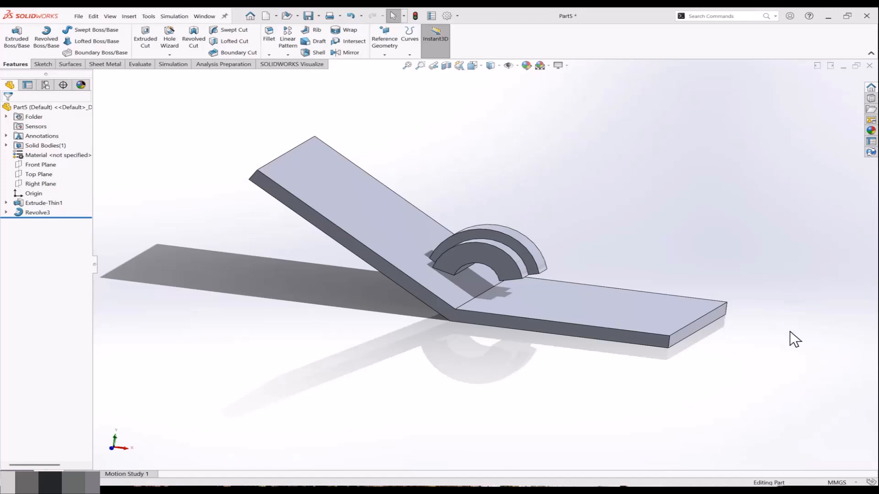
middle_click_drag(659, 247, 644, 252)
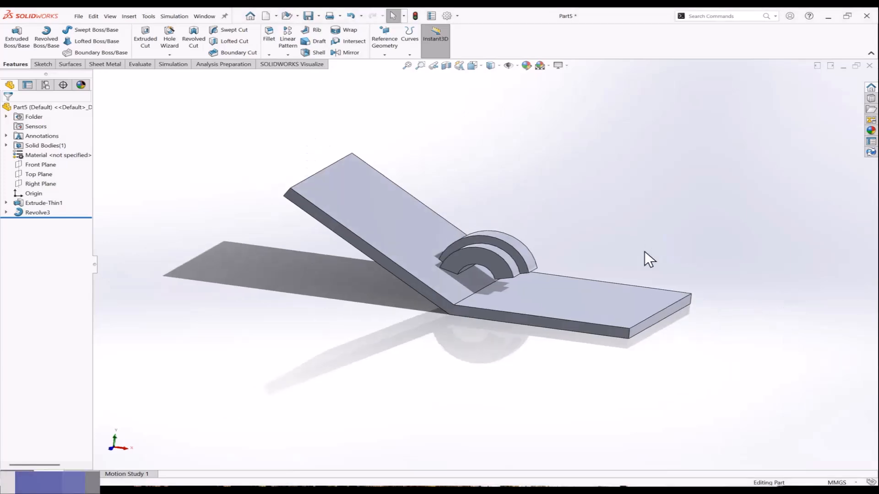
Create a new part and sketch a circle about 82 mm in diameter, centred on the origin, on the Front Plane.
key("ctrl+n")
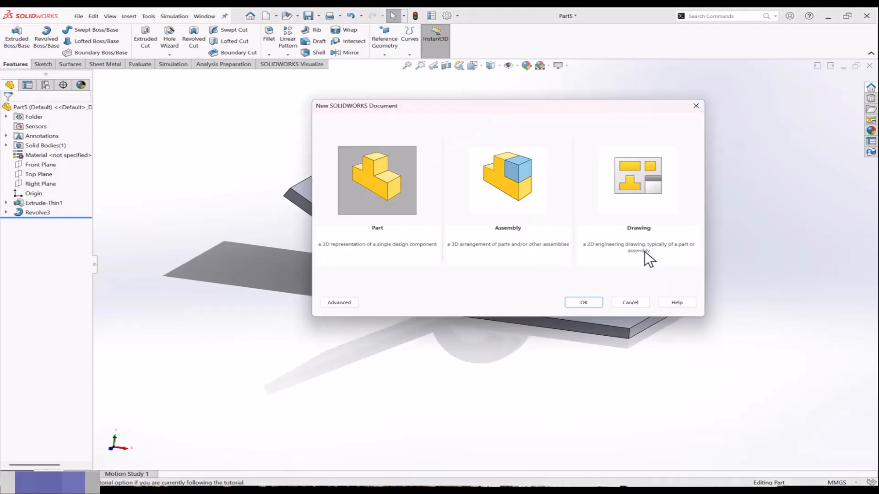
left_click(584, 302)
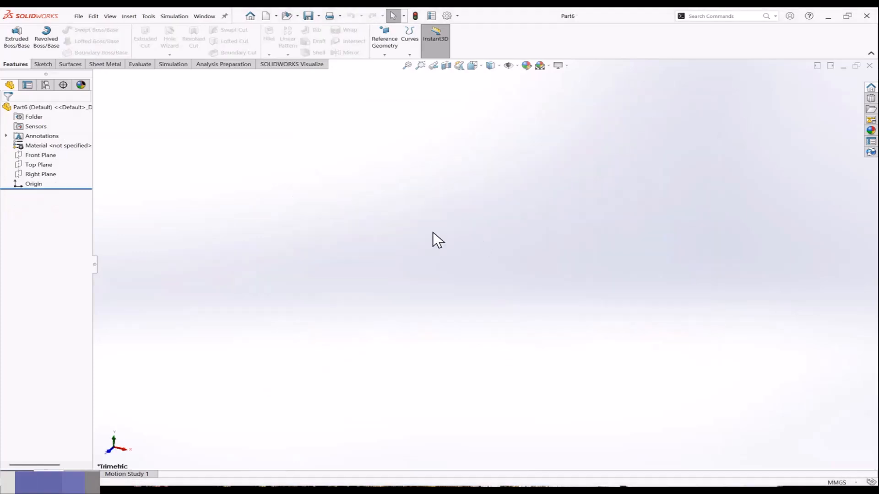
left_click(50, 155)
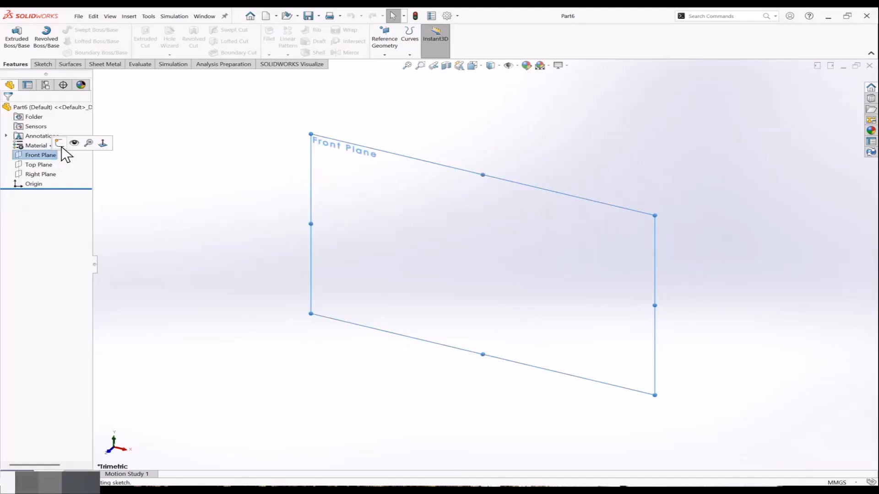
left_click(86, 143)
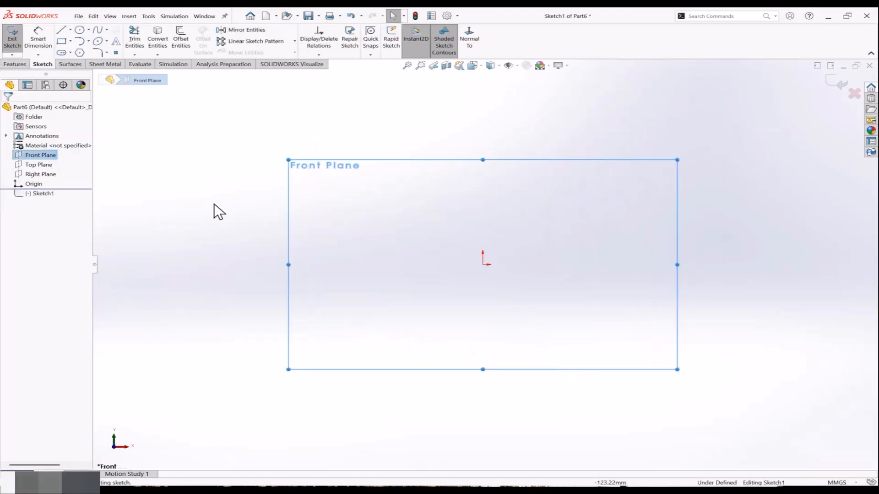
left_click(81, 31)
left_click(483, 264)
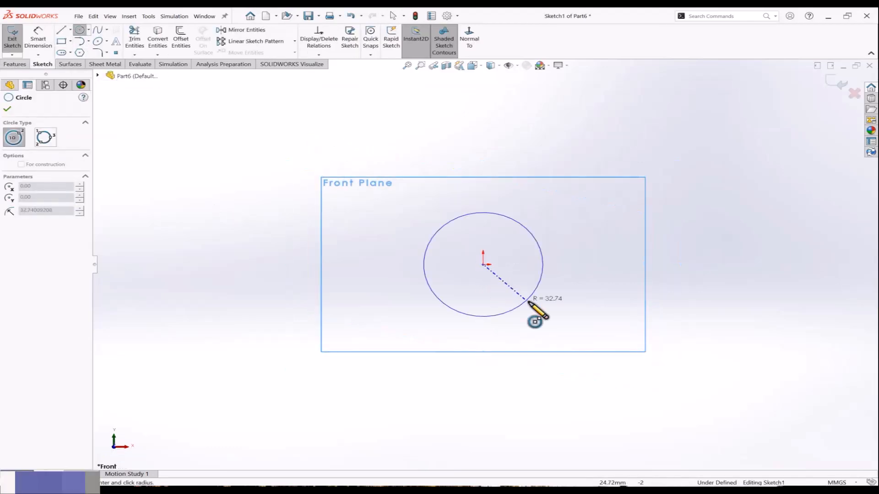
left_click(538, 305)
Extrude the circle into a cylinder with a Mid Plane end condition and a depth of 187 mm.
left_click(16, 64)
left_click(17, 38)
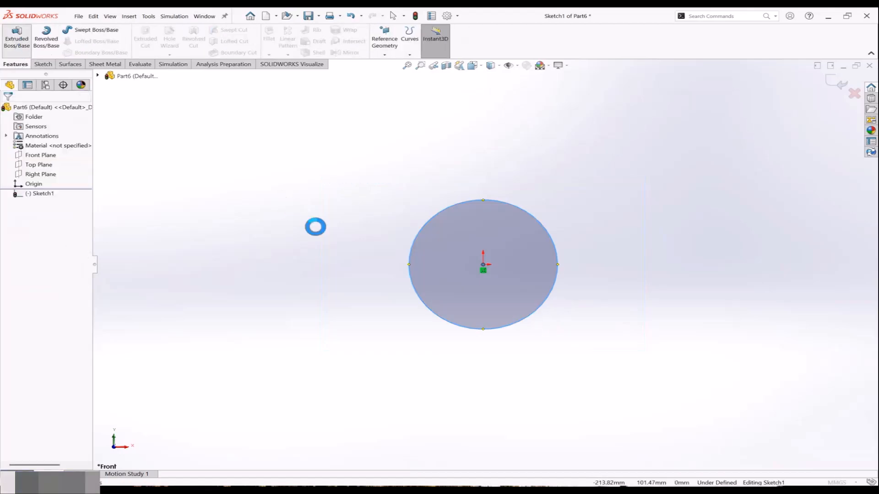
left_click(66, 154)
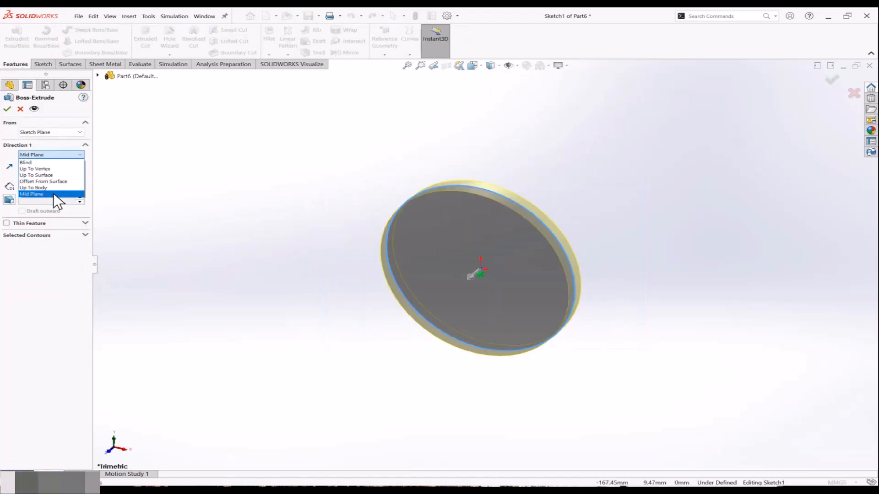
left_click(53, 193)
left_click_drag(471, 275, 403, 324)
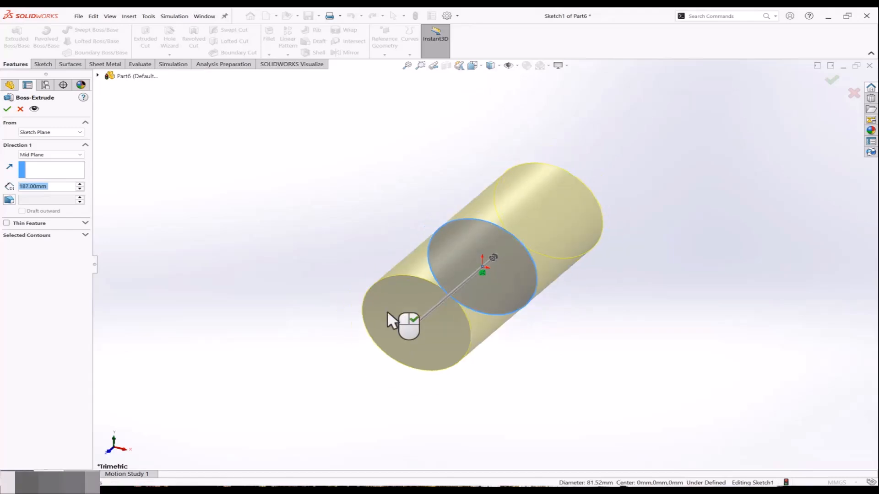
left_click(8, 109)
middle_click_drag(304, 227, 523, 260)
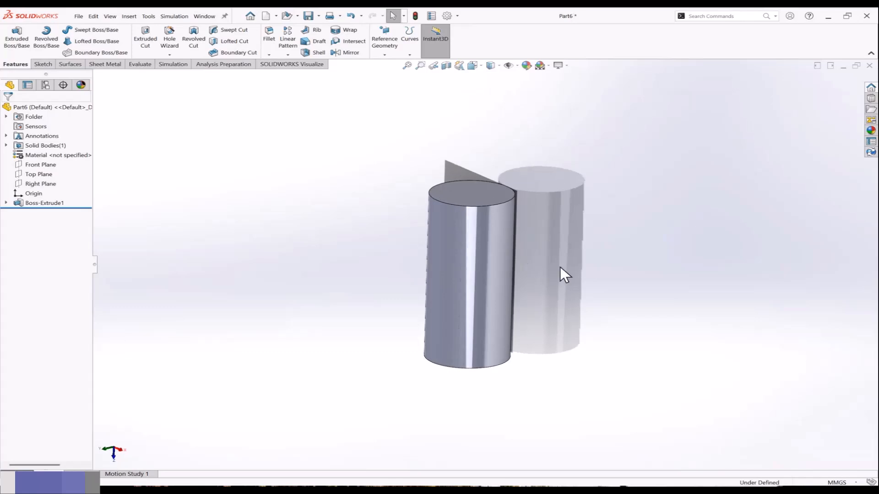
Sketch a corner rectangle about 34 by 42 mm on the Top Plane, straddling the cylinder's side edge near its upper end.
left_click(45, 174)
left_click(53, 165)
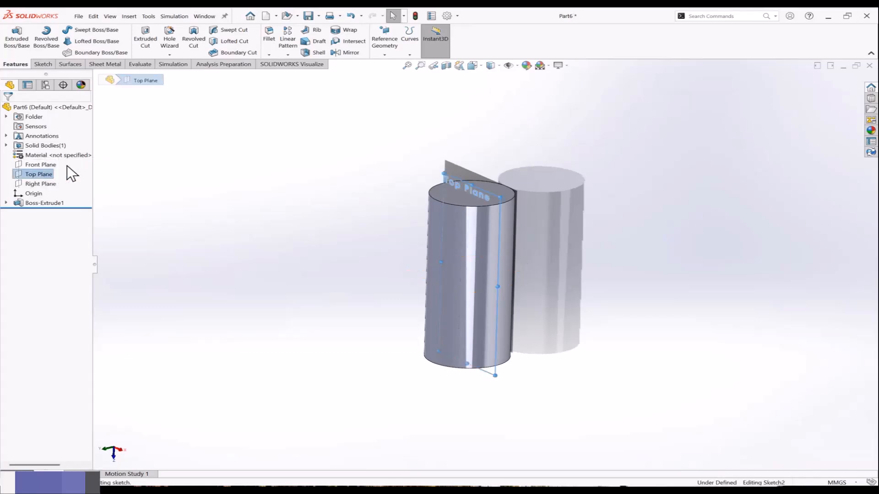
left_click(62, 44)
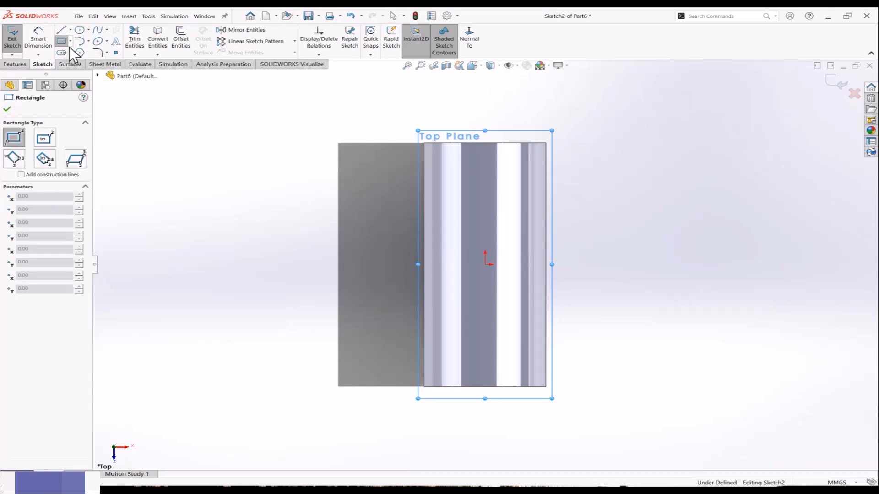
left_click(399, 171)
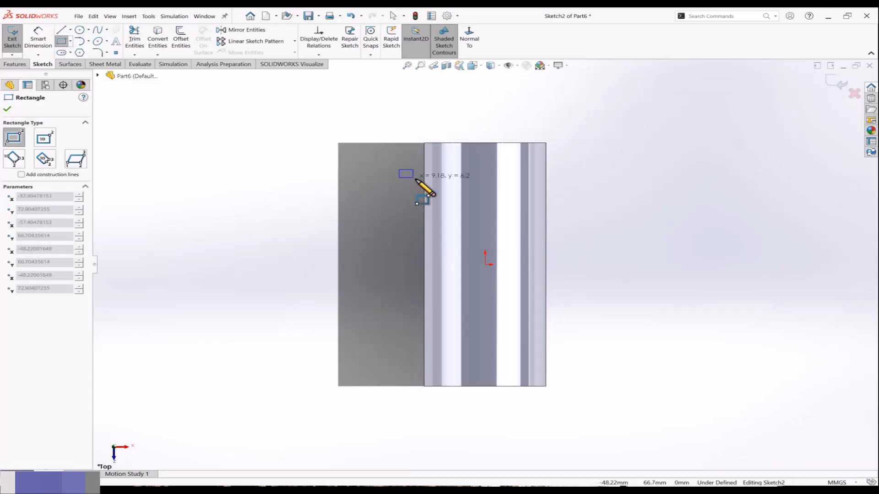
left_click(449, 224)
Draw a vertical centerline from the origin to beyond the cylinder's upper end, and exit the sketch.
left_click(71, 29)
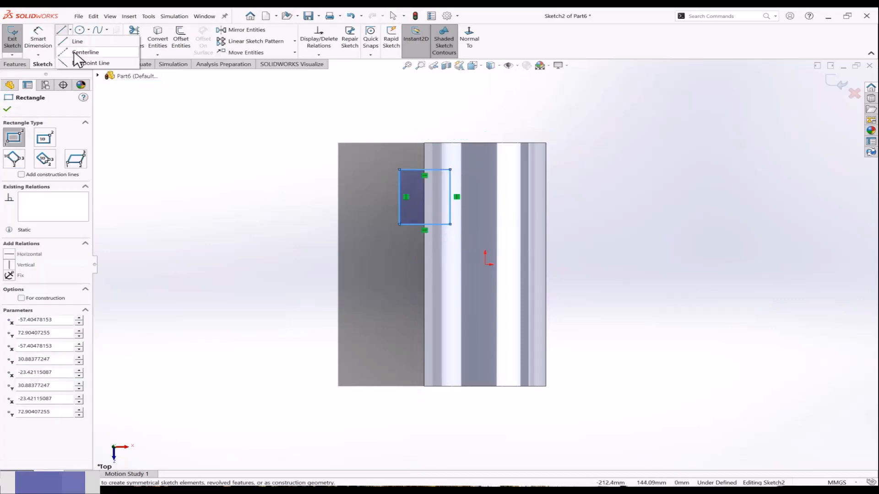
left_click(74, 51)
left_click(486, 265)
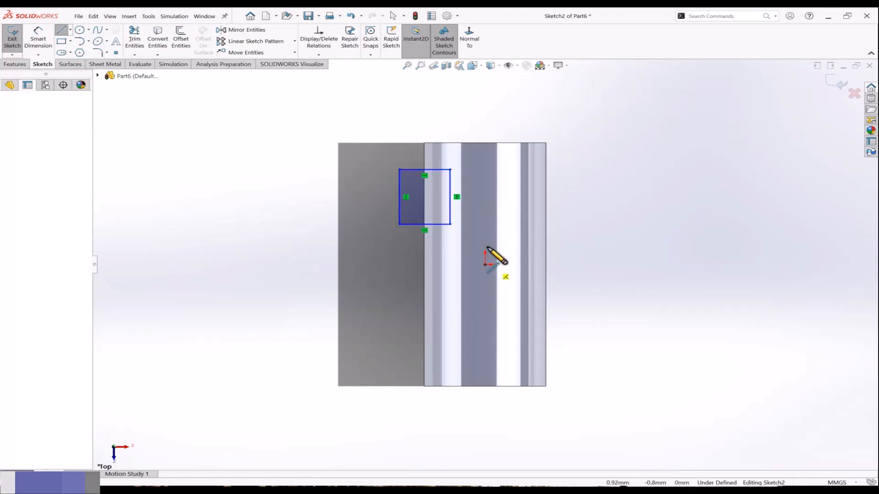
left_click(485, 108)
key("Escape")
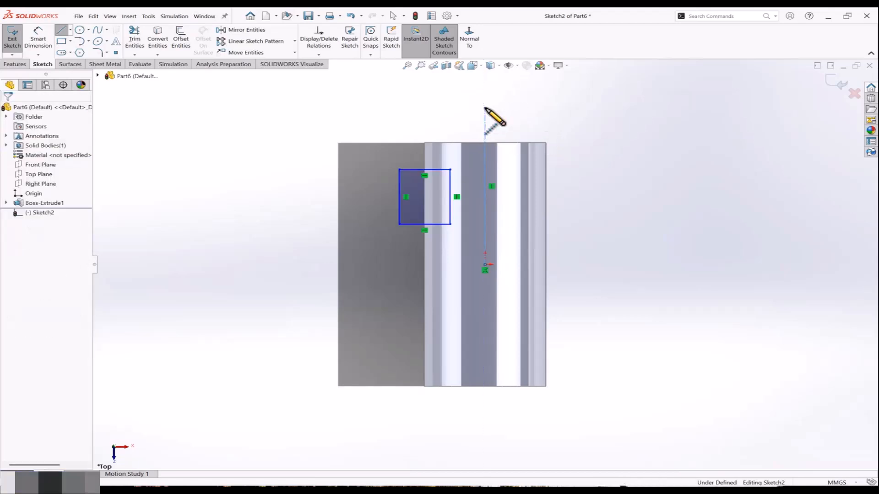
left_click(838, 83)
Create a Revolved Cut of the rectangle through 360 degrees about the sketch centerline.
mouse_move(434, 157)
middle_mouse_down()
mouse_move(481, 142)
mouse_move(492, 166)
mouse_move(485, 184)
middle_mouse_up()
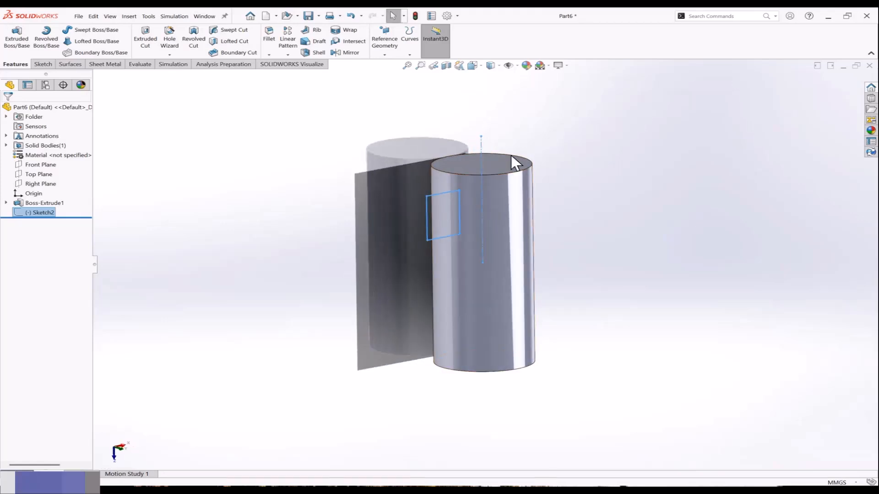
left_click(194, 41)
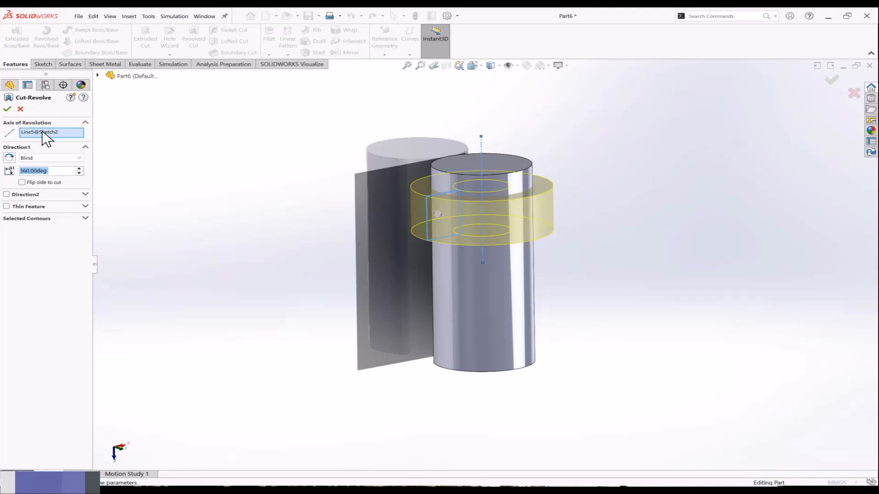
left_click(7, 109)
middle_click_drag(248, 187, 119, 201)
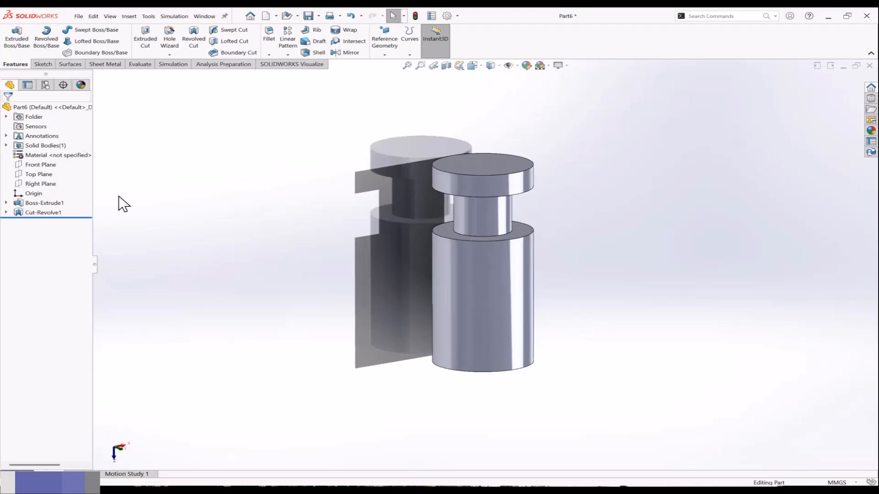
Edit the revolved cut and set its Direction 1 angle to 120 degrees.
left_click(53, 212)
left_click(61, 190)
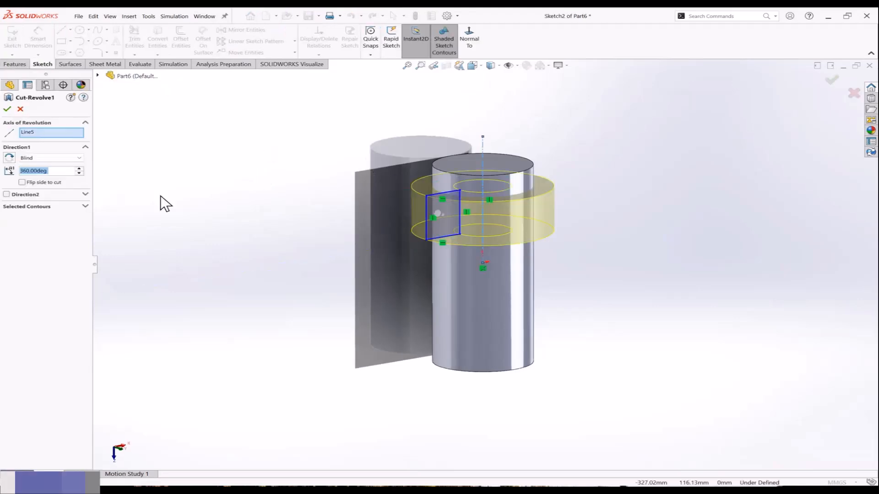
type("120")
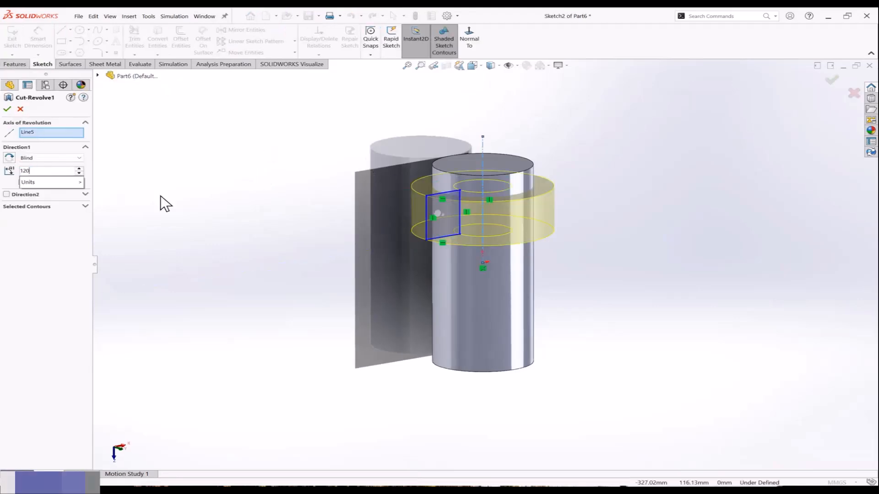
key("Return")
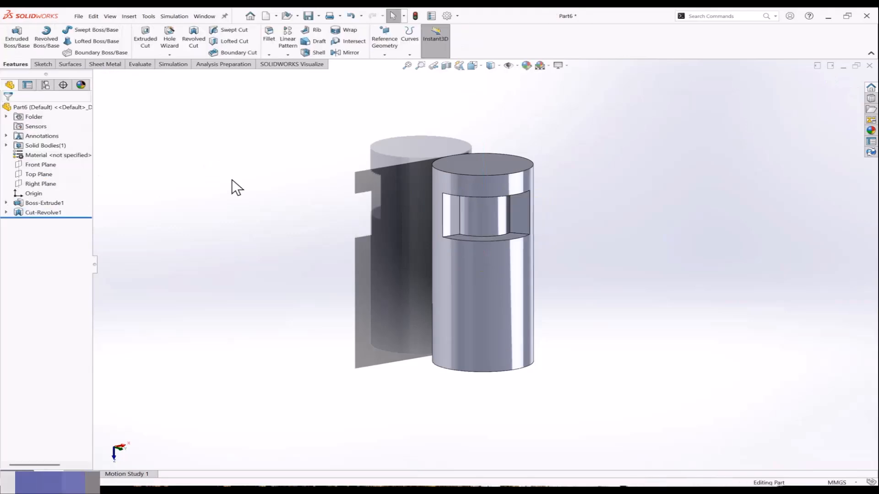
Edit the revolved cut to enable Flip side to cut, and accept the change.
left_click(48, 211)
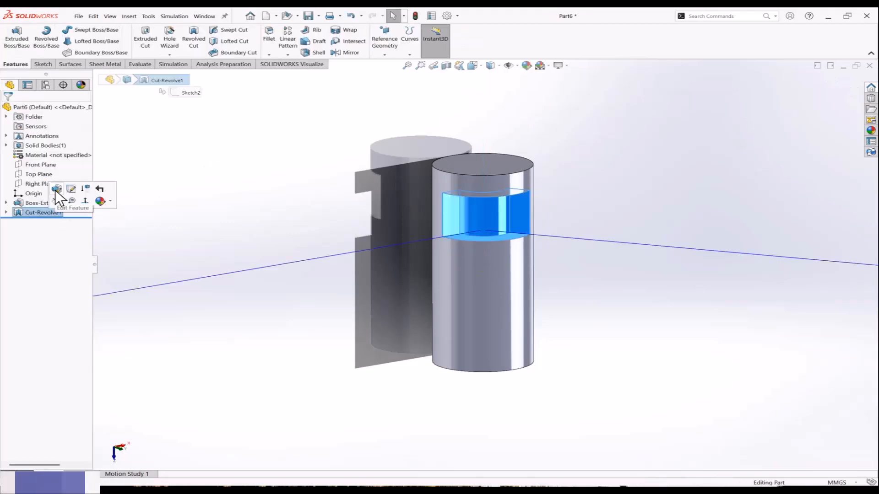
left_click(58, 189)
left_click(22, 182)
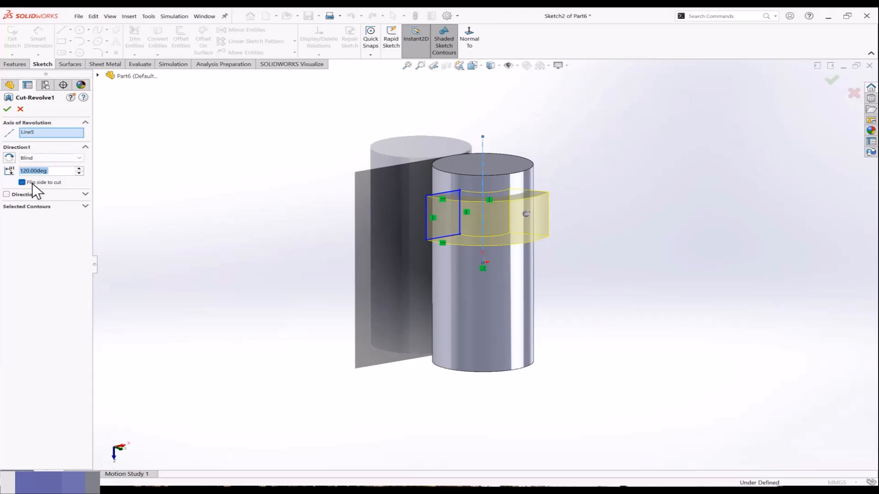
left_click(7, 109)
middle_click_drag(196, 191, 300, 254)
Edit the revolved cut again, disable Flip side to cut, and accept the change.
left_click(49, 214)
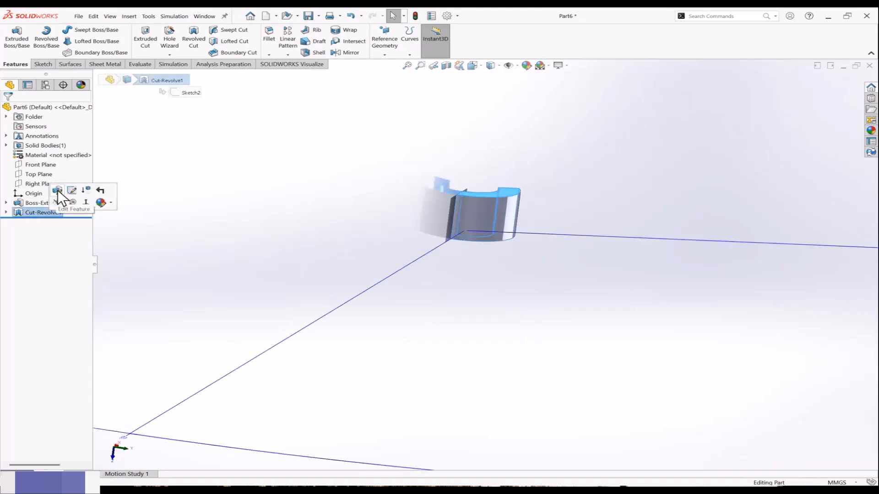
left_click(61, 192)
left_click(26, 183)
left_click(24, 182)
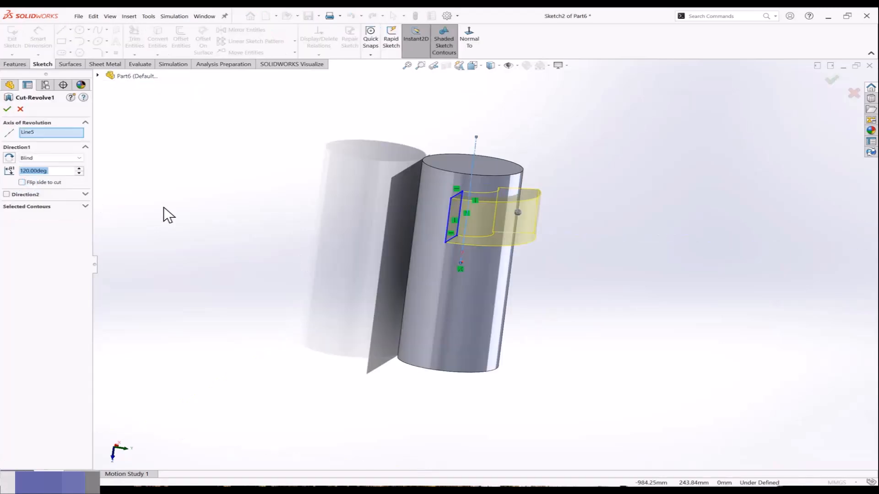
left_click(7, 109)
mouse_move(216, 202)
middle_mouse_down()
mouse_move(241, 193)
mouse_move(233, 202)
middle_mouse_up()
Sketch a circle on the Top Plane, centred on the cylinder's side edge below the rectangular groove, and exit the sketch.
left_click(45, 174)
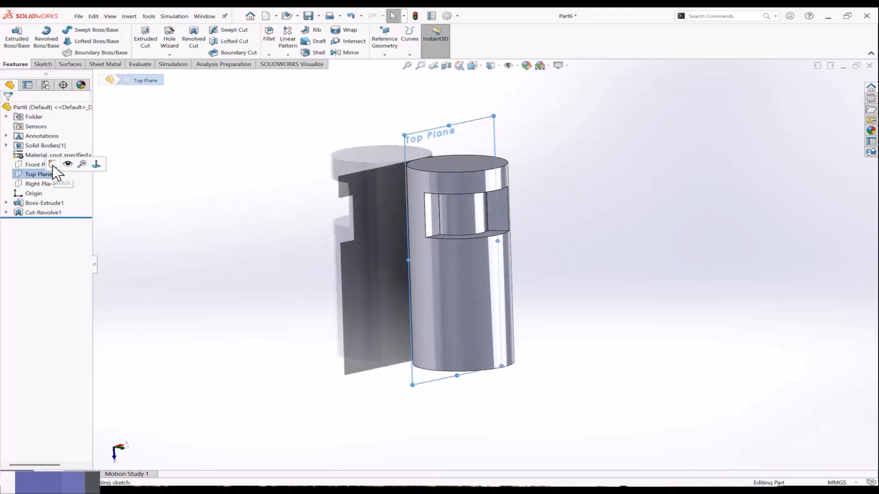
left_click(64, 163)
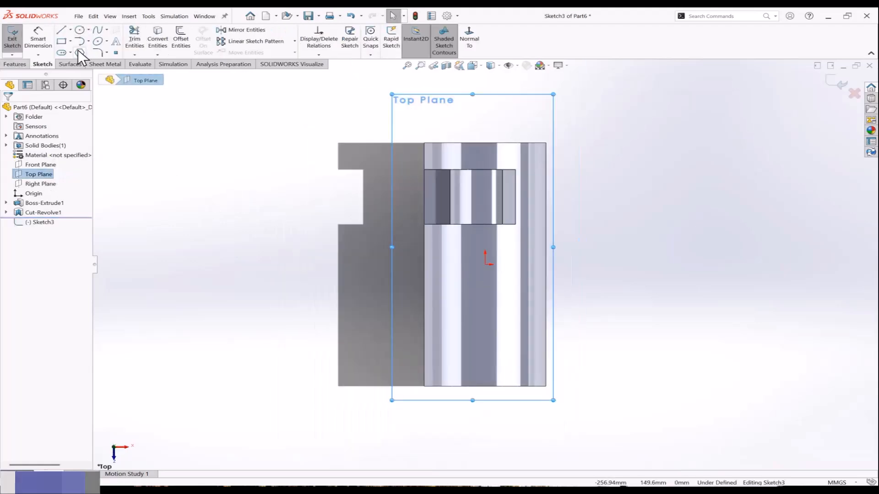
left_click(80, 29)
left_click(424, 294)
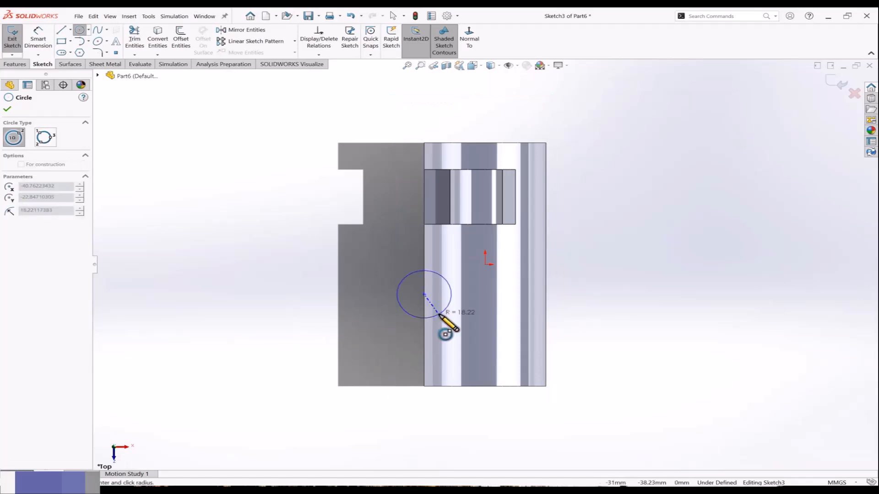
left_click(456, 295)
key("Escape")
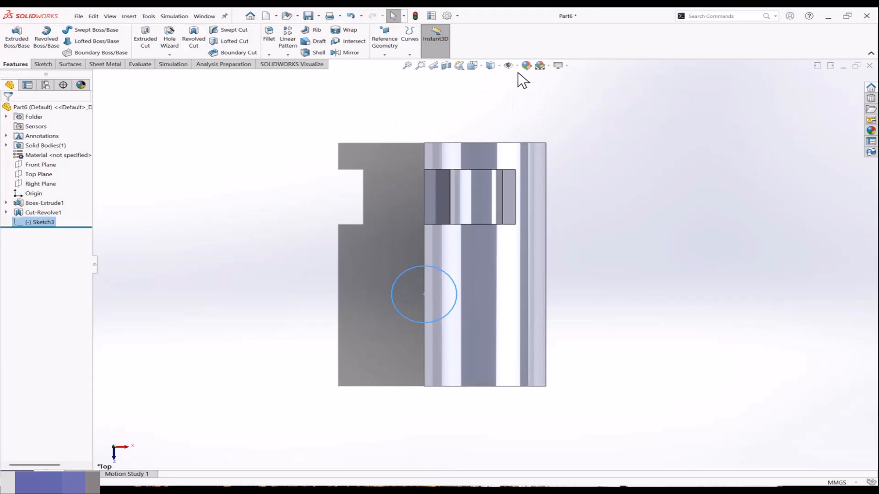
Create a 360-degree Revolved Cut of the circle about the cylinder's central temporary axis.
middle_click_drag(433, 103, 424, 135)
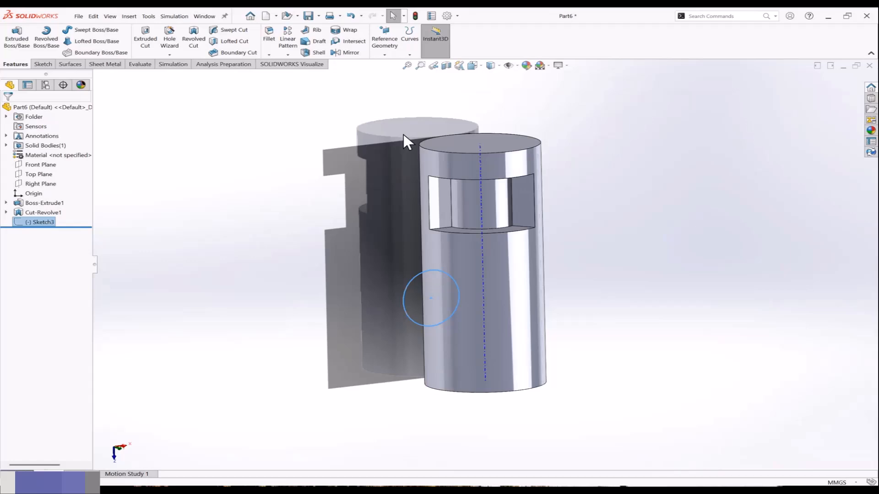
left_click(197, 47)
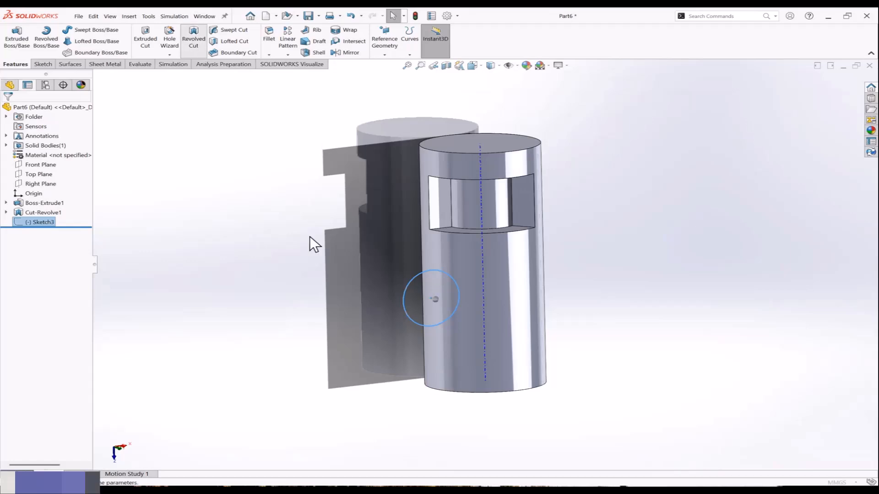
left_click(481, 248)
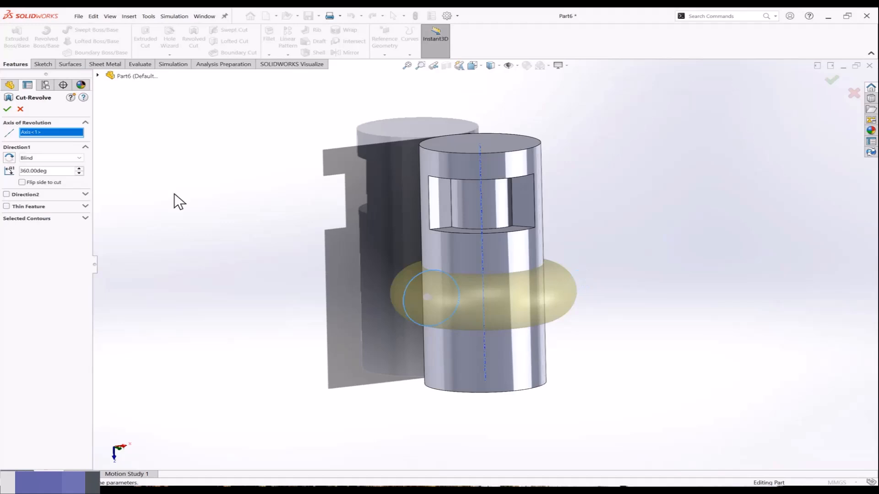
left_click(7, 109)
middle_click_drag(164, 190, 323, 328)
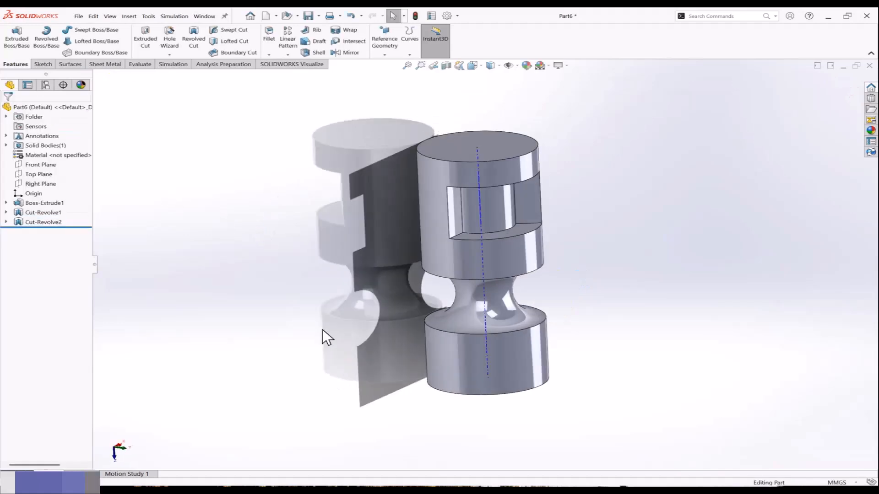
Sketch a closed stepped half-profile about 49 mm deep on the Top Plane, from the cylinder's top edge down to its central axis, with a slanted transition.
left_click(38, 174)
left_click(48, 165)
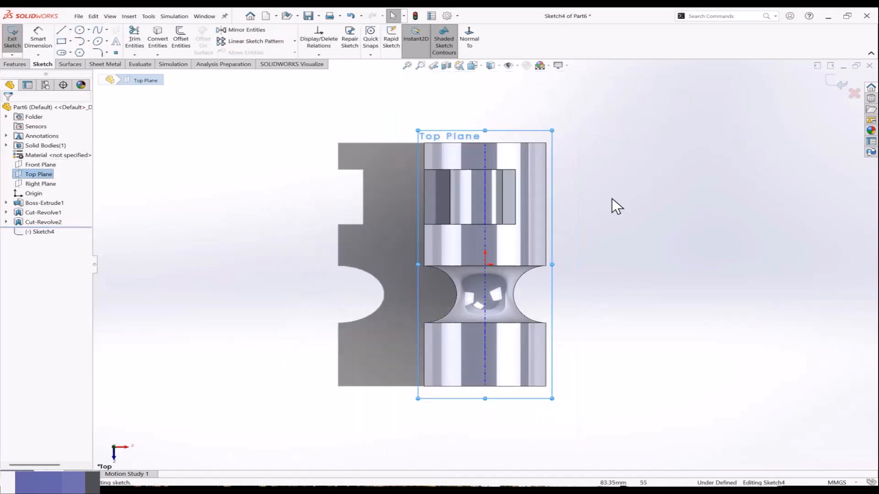
left_click(61, 30)
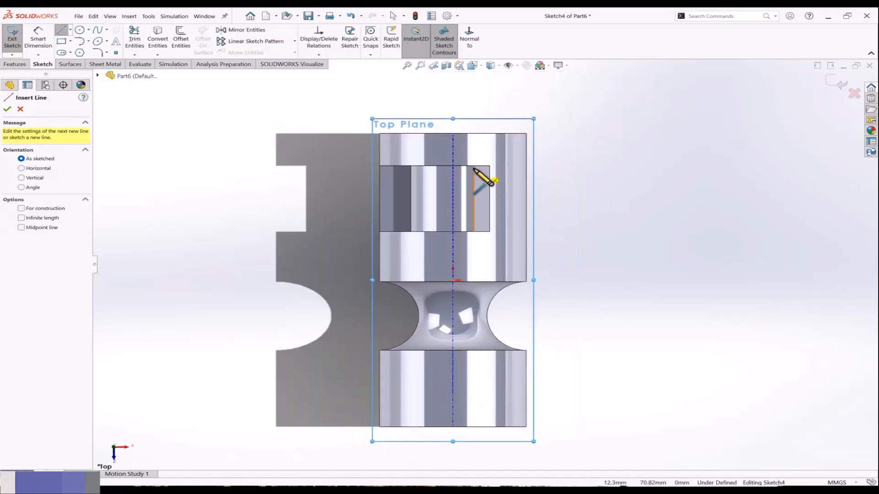
scroll(473, 169, "down", 3)
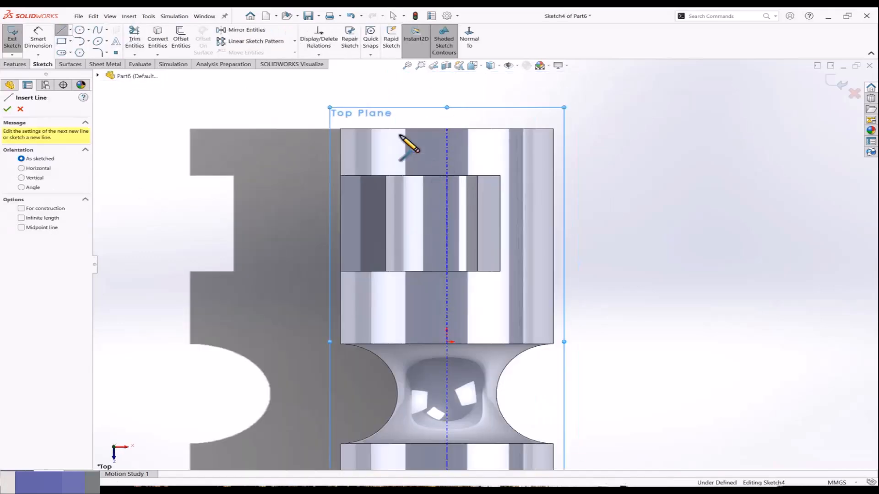
left_click(410, 186)
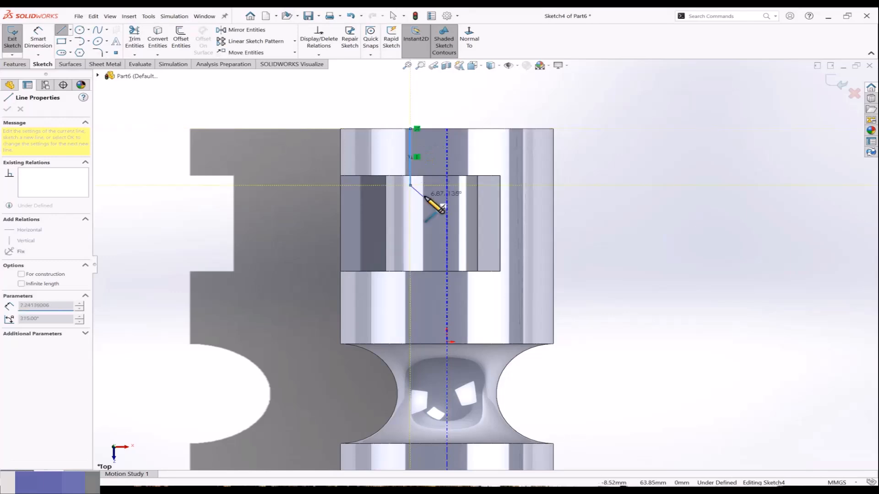
left_click(427, 202)
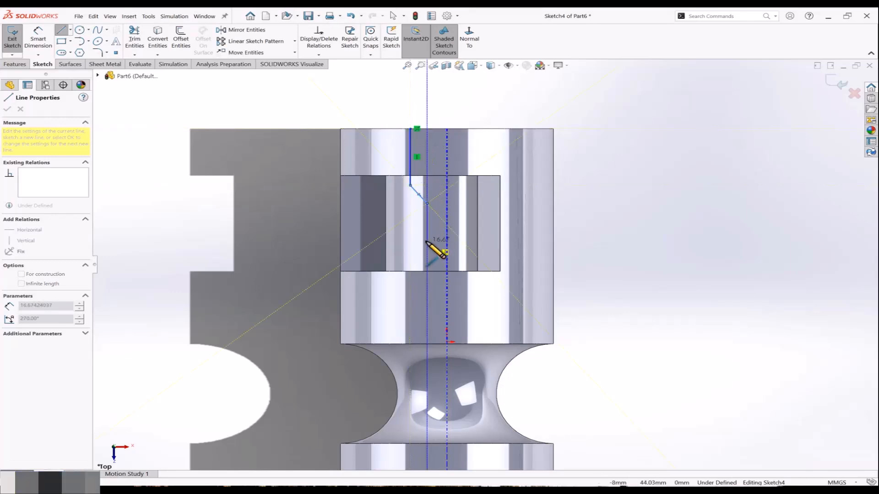
left_click(427, 242)
left_click(447, 241)
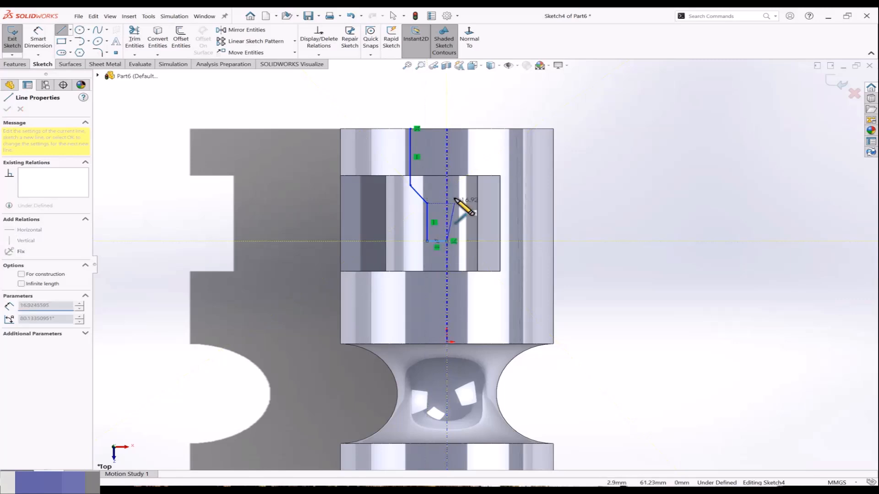
left_click(447, 129)
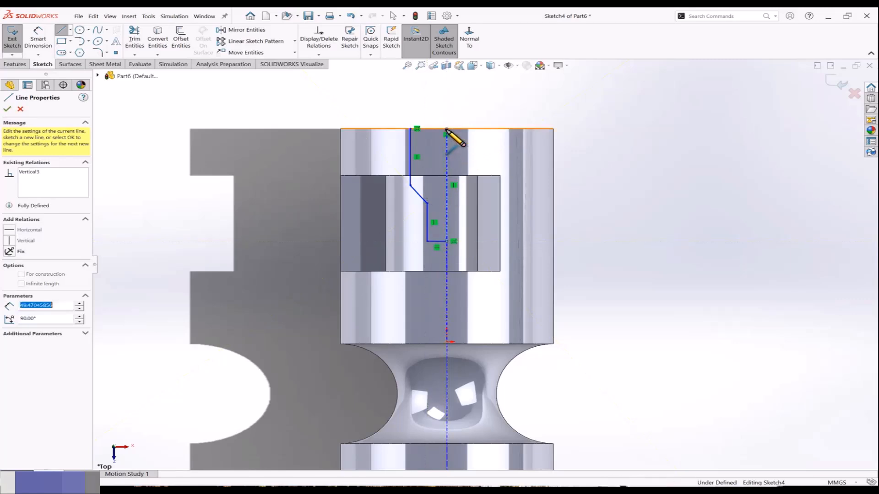
left_click(416, 129)
scroll(453, 156, "down", 3)
key("Escape")
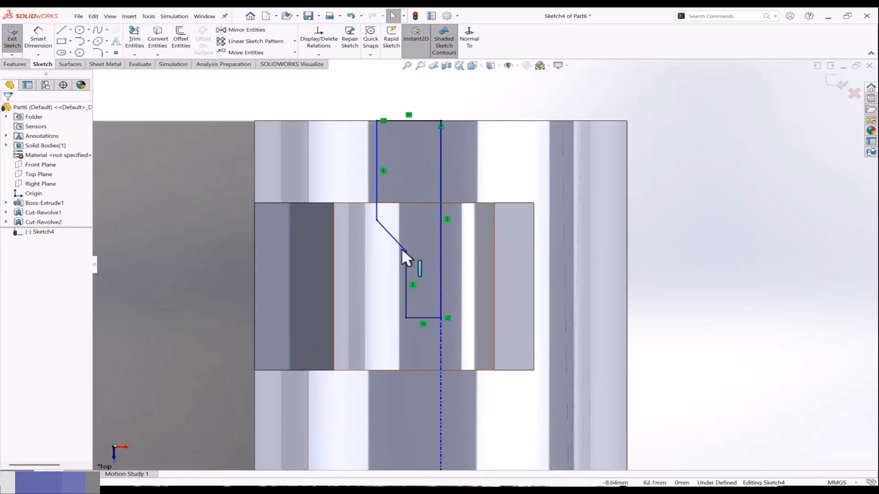
Add a vertical centerline along the cylinder's axis, from above the top face to the bottom of the stepped profile, and exit the sketch.
scroll(415, 167, "up", 3)
left_click(70, 31)
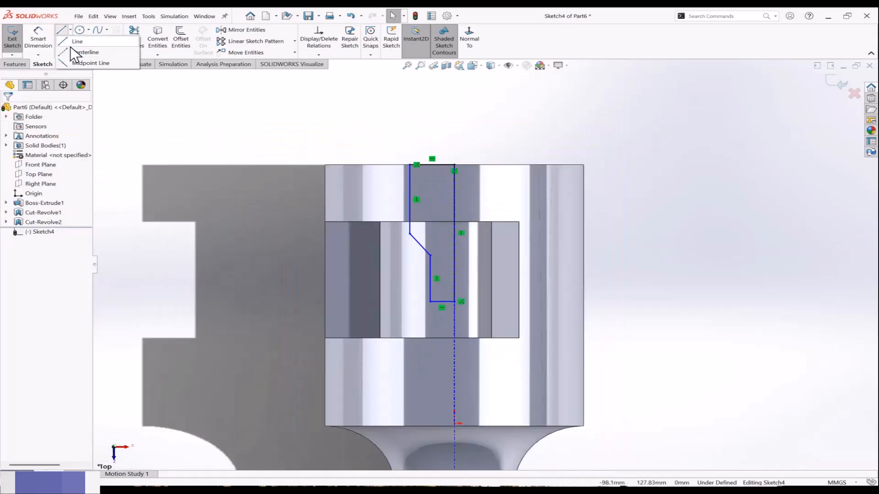
left_click(75, 52)
left_click(454, 114)
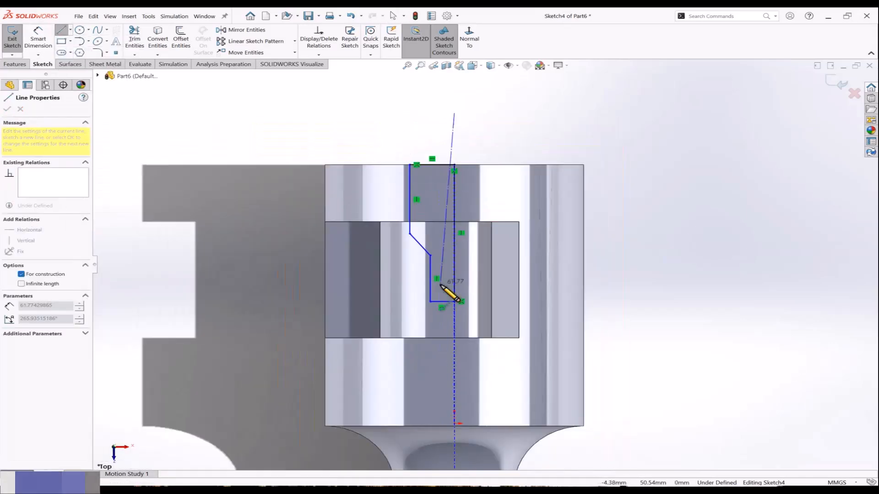
left_click(454, 302)
key("Escape")
scroll(484, 264, "up", 4)
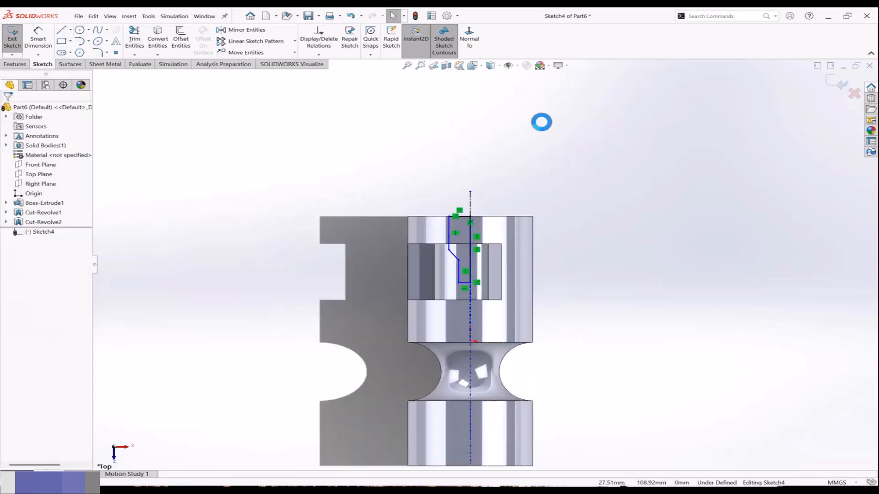
left_click(839, 86)
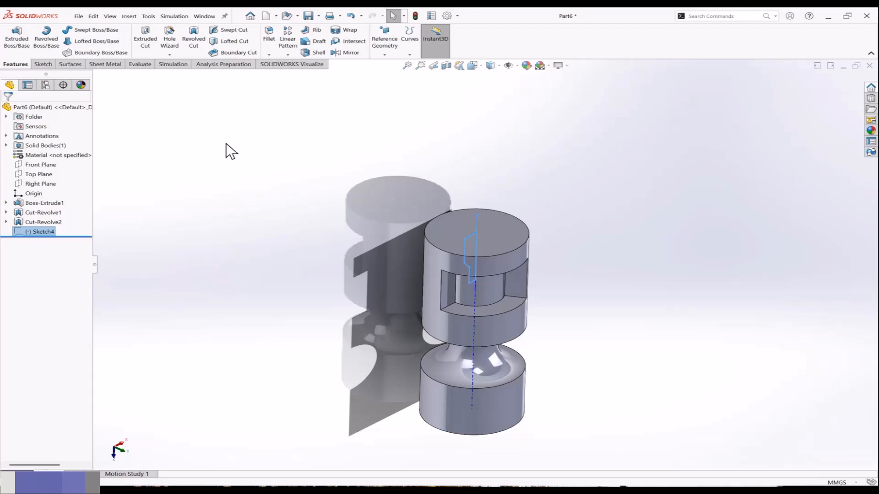
Create a 360-degree Blind Revolved Cut of the stepped profile about its sketch centerline.
left_click(194, 36)
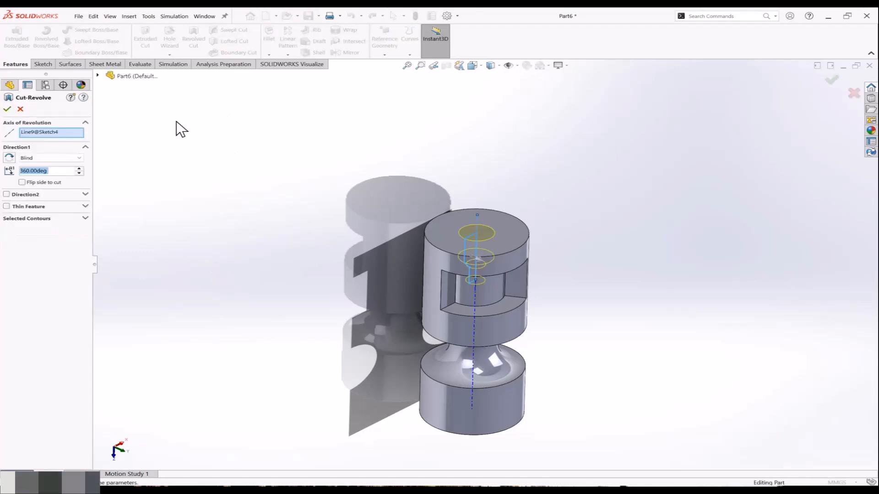
left_click(7, 109)
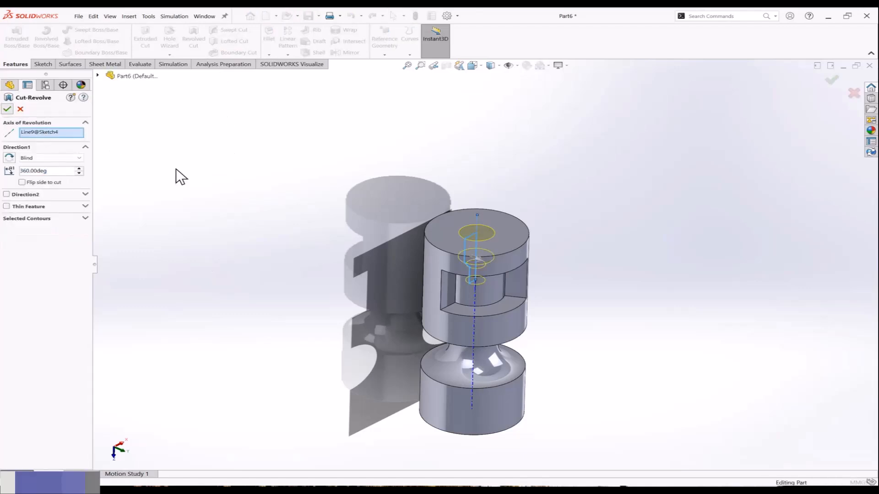
middle_click_drag(381, 222, 374, 313)
scroll(459, 297, "down", 5)
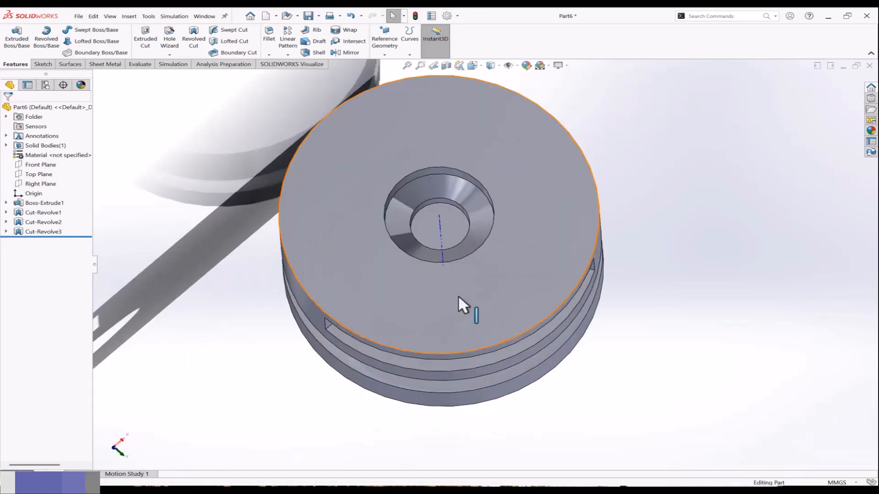
scroll(476, 256, "up", 5)
middle_click_drag(433, 296, 499, 197)
Apply a planar Section View of the part on the Top Plane with 0 mm offset to expose the stepped hole.
left_click(447, 67)
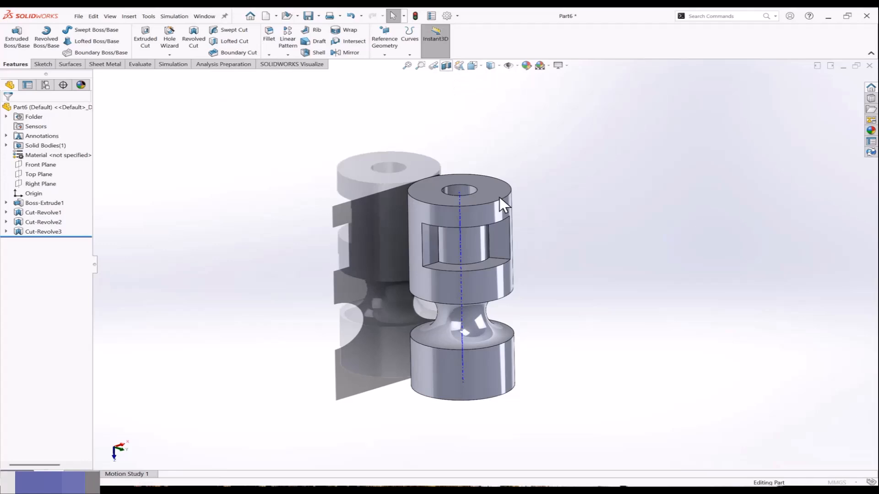
left_click(40, 258)
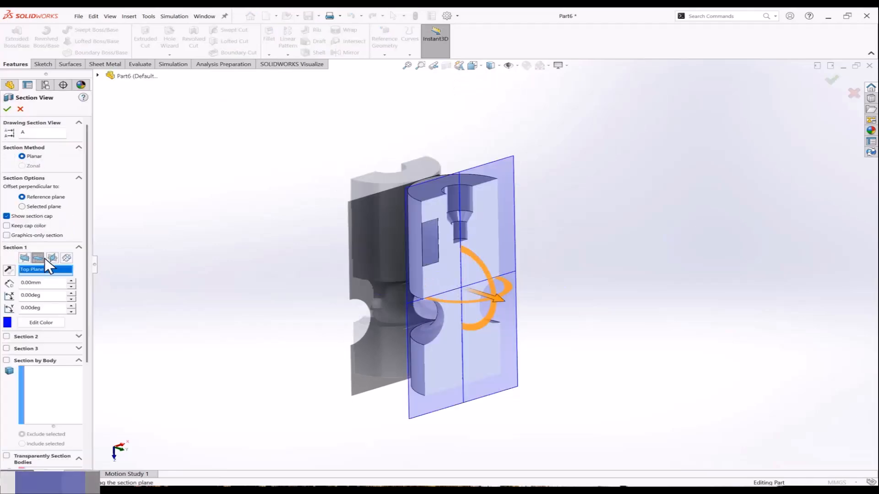
middle_click_drag(363, 276, 324, 251)
scroll(471, 250, "down", 8)
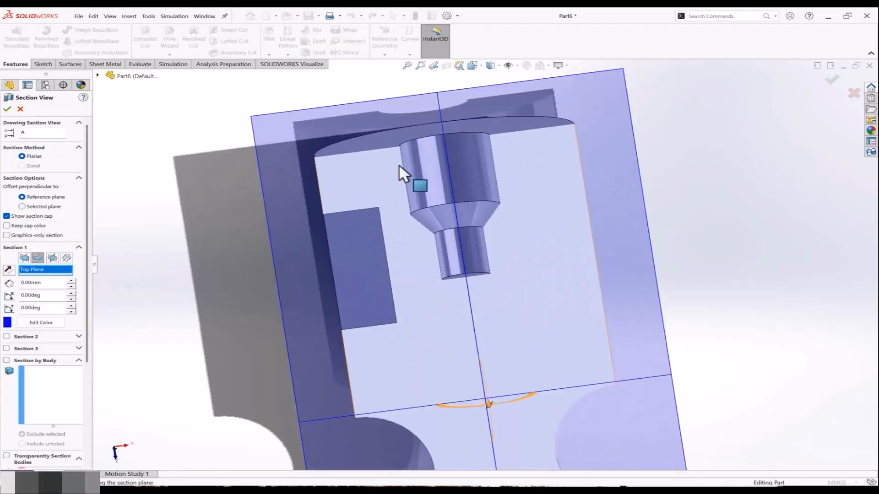
scroll(447, 235, "up", 5)
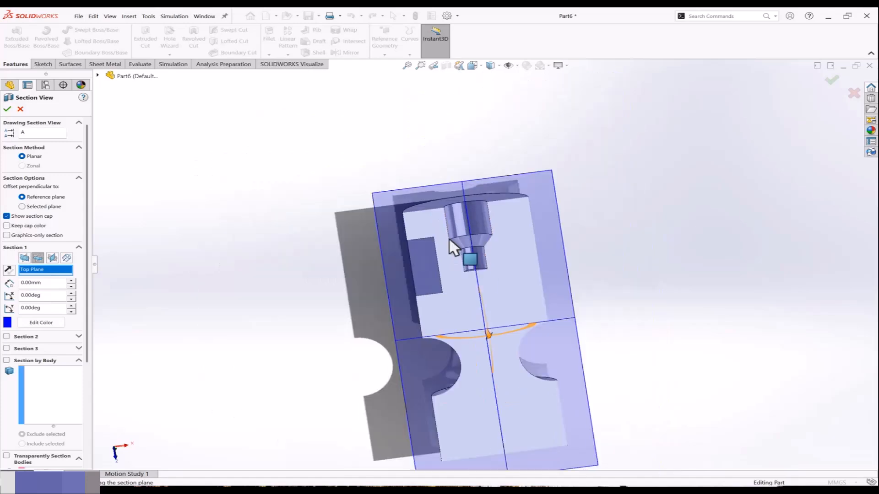
middle_click_drag(453, 243, 524, 298)
scroll(525, 299, "up", 1)
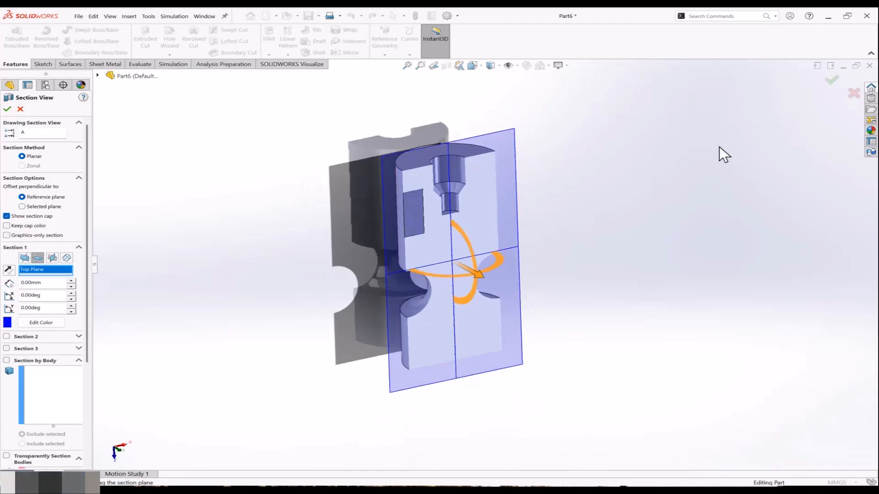
left_click(830, 84)
middle_click_drag(632, 197, 680, 226)
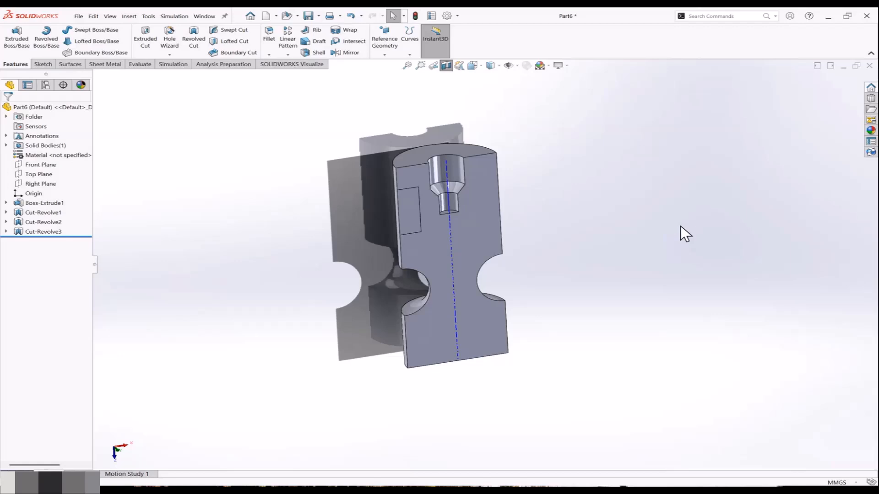
middle_click_drag(680, 226, 690, 231)
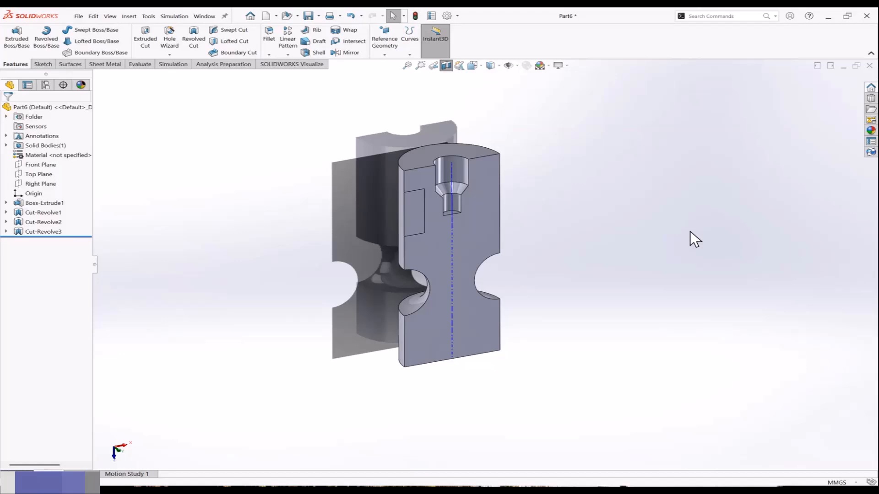
Create a new Part document.
scroll(608, 235, "up", 2)
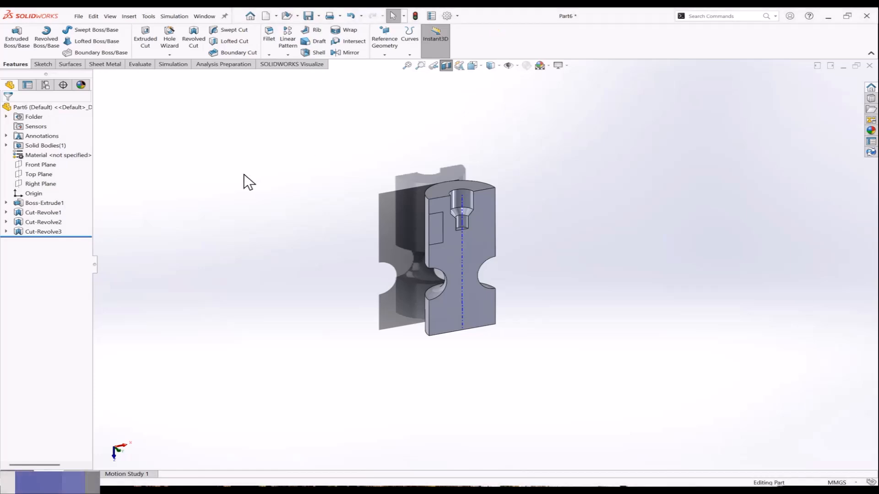
key("ctrl+space")
key("Escape")
key("ctrl+n")
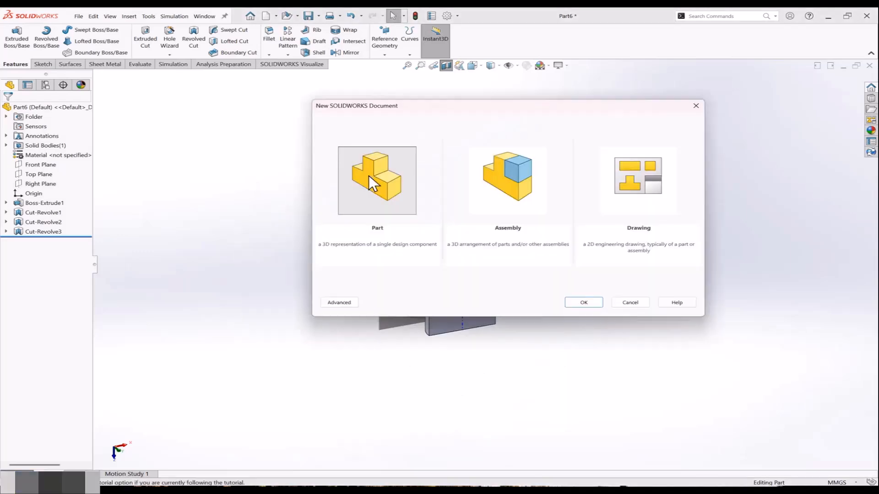
left_click(584, 302)
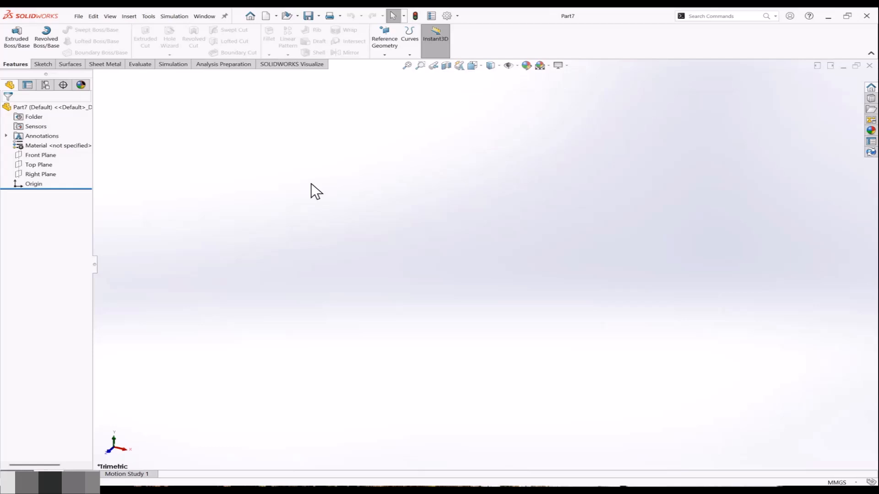
Sketch an open four-point S-shaped spline on the Front Plane, rising from left of the origin to its upper right, and exit the sketch.
left_click(51, 155)
left_click(72, 148)
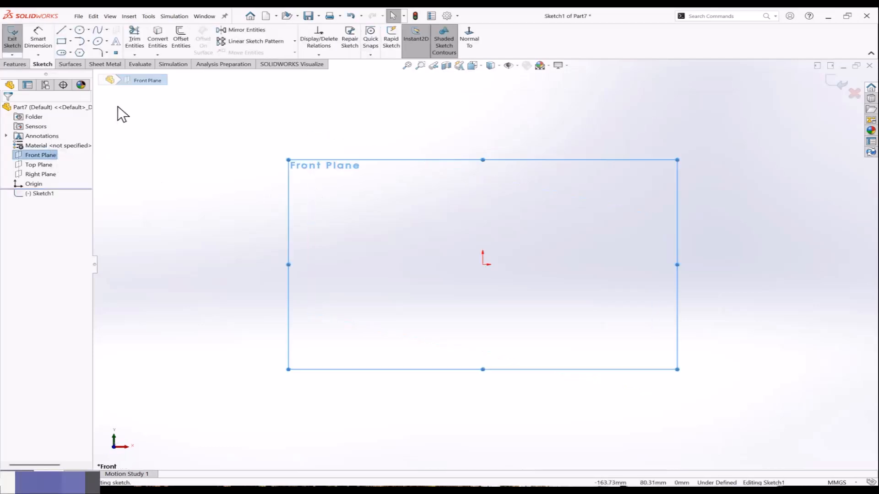
left_click(98, 30)
left_click(332, 267)
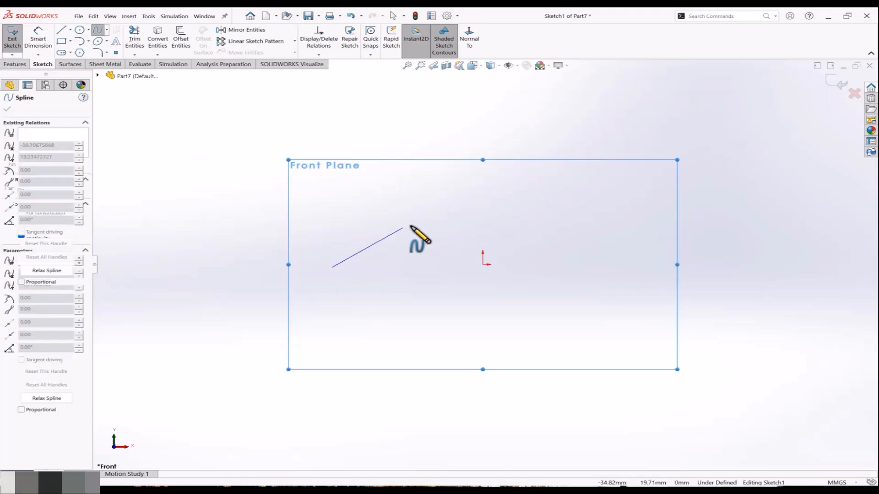
left_click(442, 219)
left_click(562, 212)
left_click(685, 162)
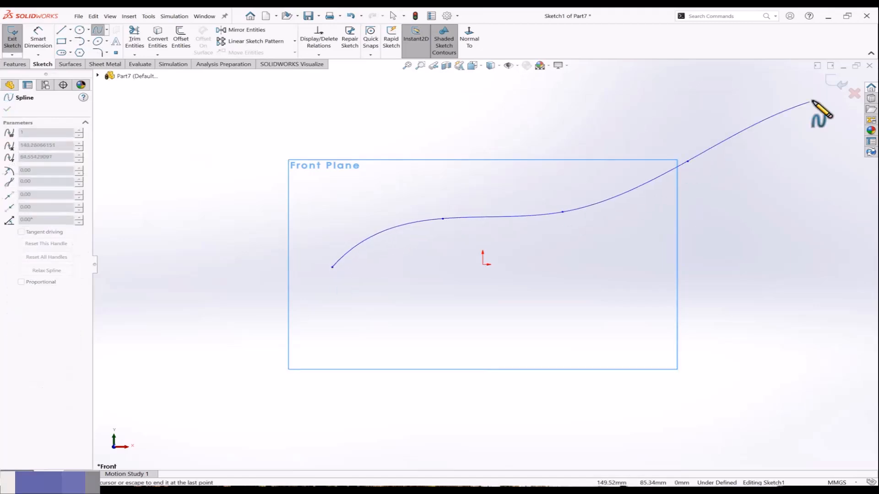
left_click(836, 83)
scroll(650, 149, "up", 2)
left_click(643, 155)
middle_click_drag(644, 155, 630, 216)
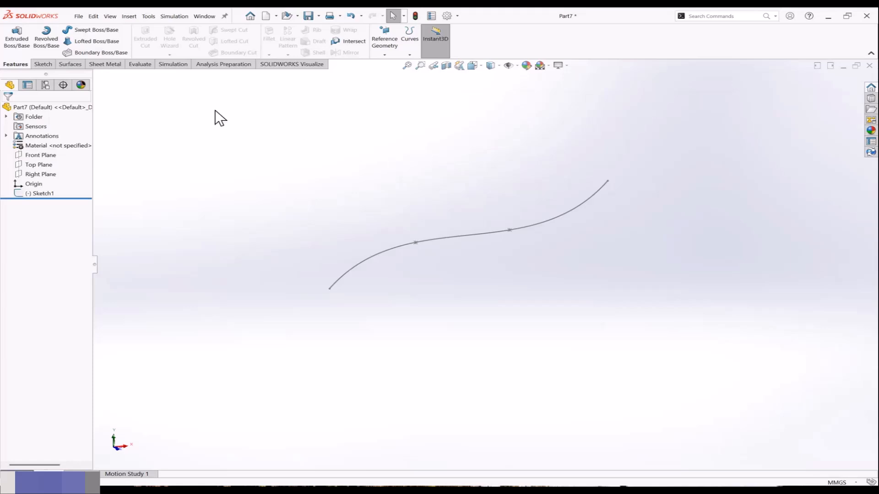
Create a Swept Boss/Base with a 30 mm Circular Profile along the spline sketch.
left_click(98, 31)
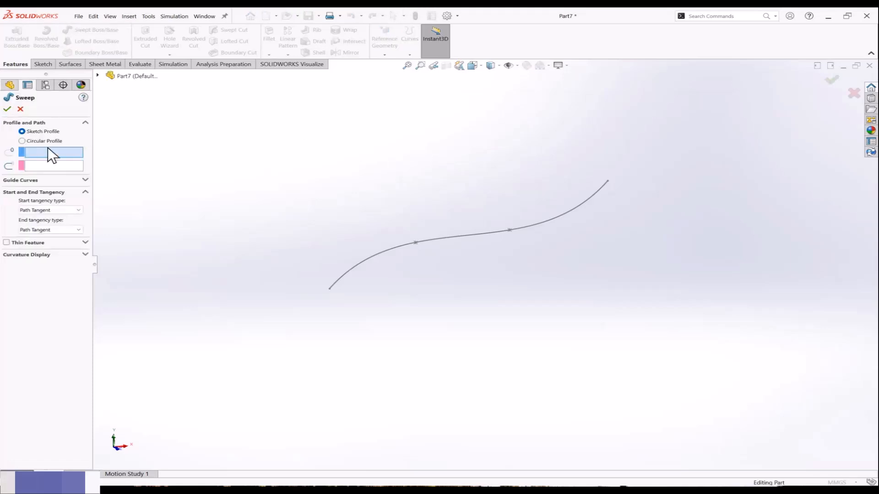
left_click(52, 142)
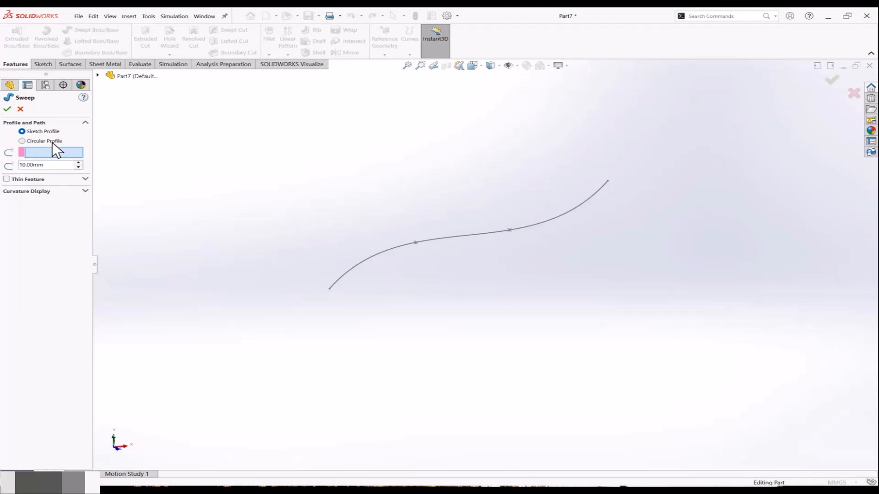
left_click(370, 259)
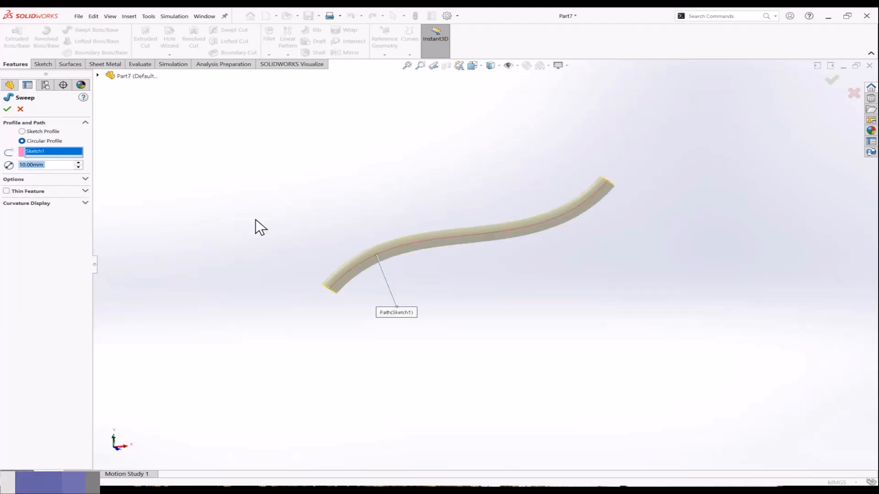
left_click(81, 163)
left_click(81, 162)
middle_click_drag(238, 211, 286, 193)
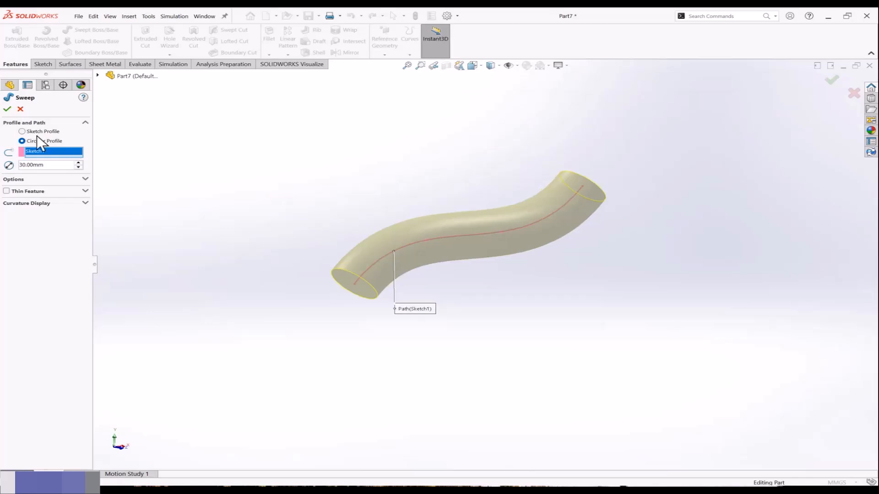
left_click(7, 109)
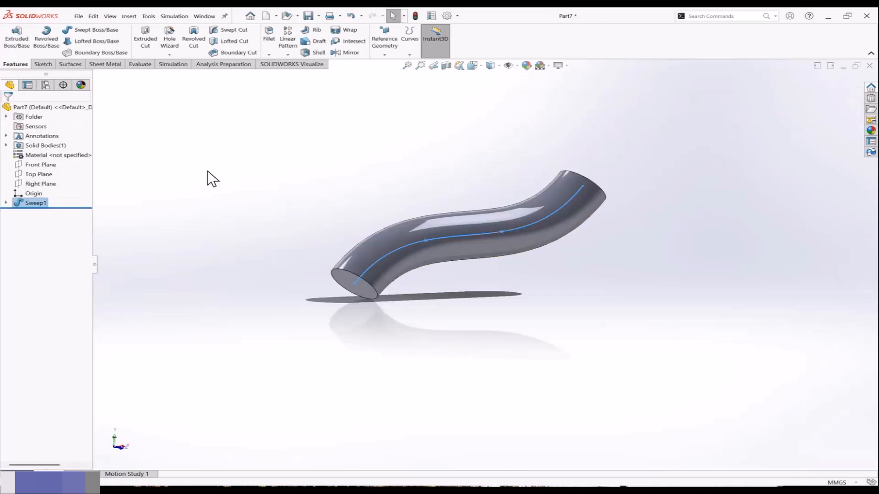
middle_click_drag(324, 192, 290, 199)
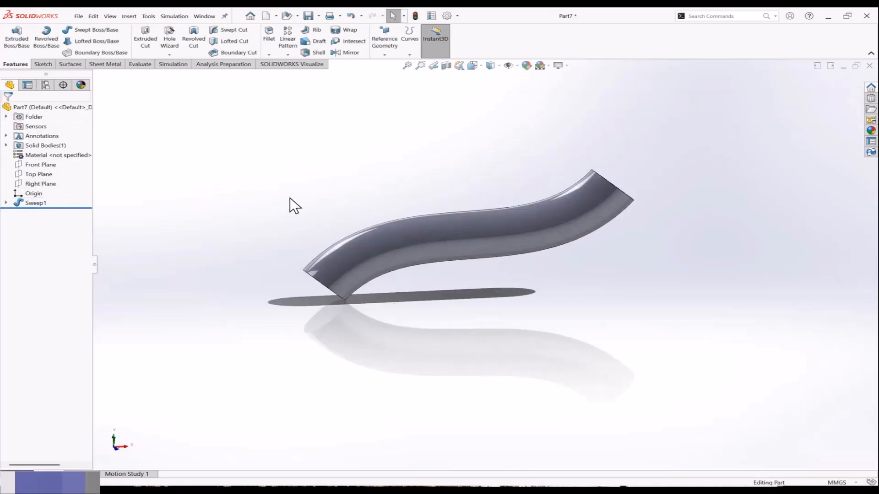
Undo the last sweep and create a Swept Boss/Base along the spline with a 20 mm Circular Profile and a One-Direction 2 mm Thin Feature.
key("ctrl+z")
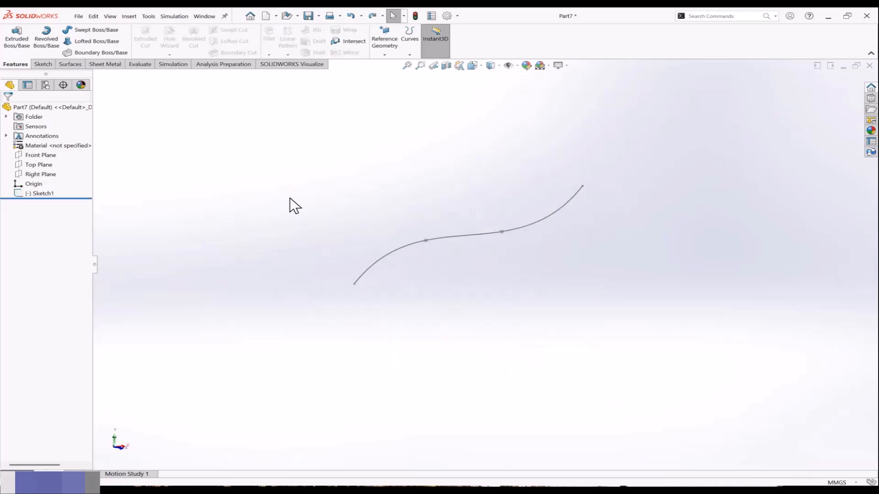
left_click(48, 193)
left_click(92, 30)
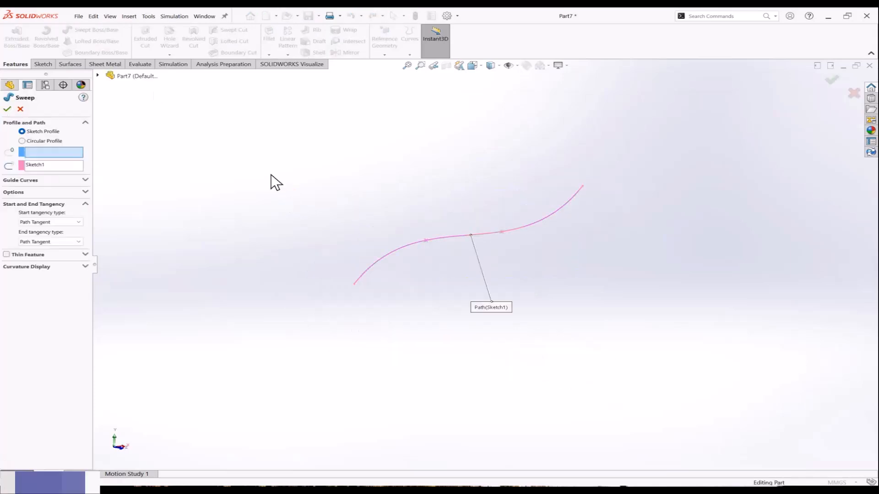
left_click(387, 259)
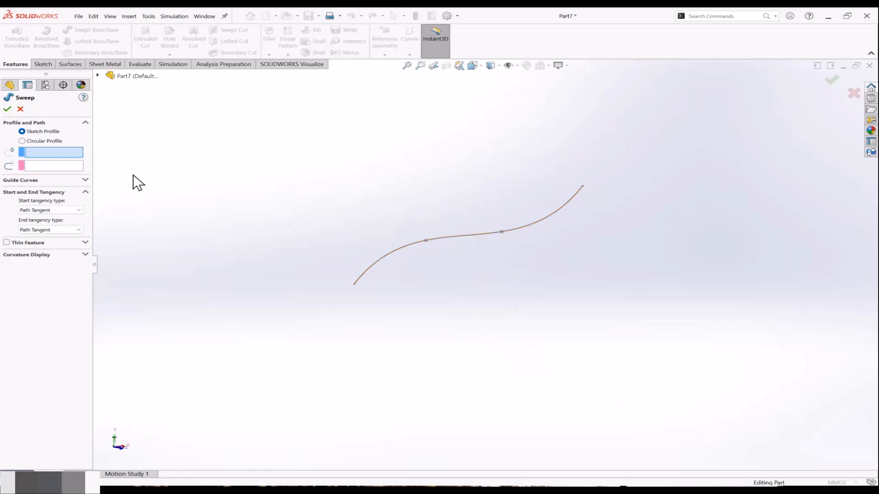
left_click(35, 140)
left_click(382, 258)
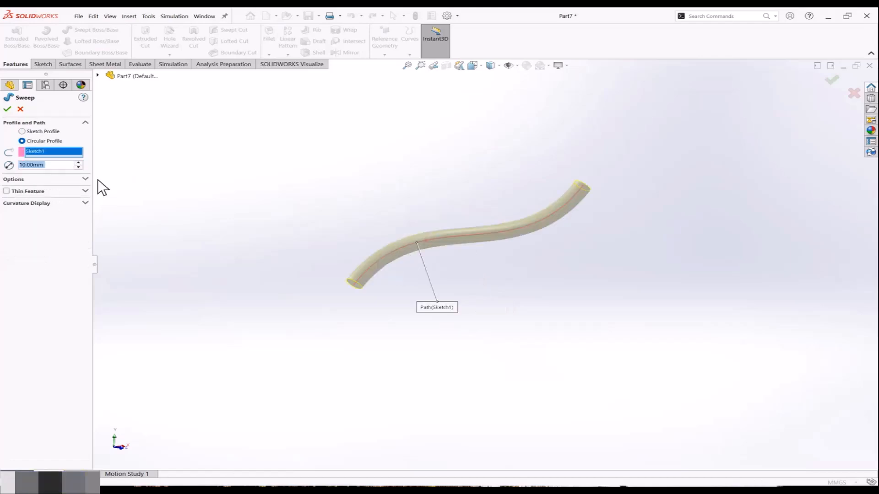
left_click(78, 163)
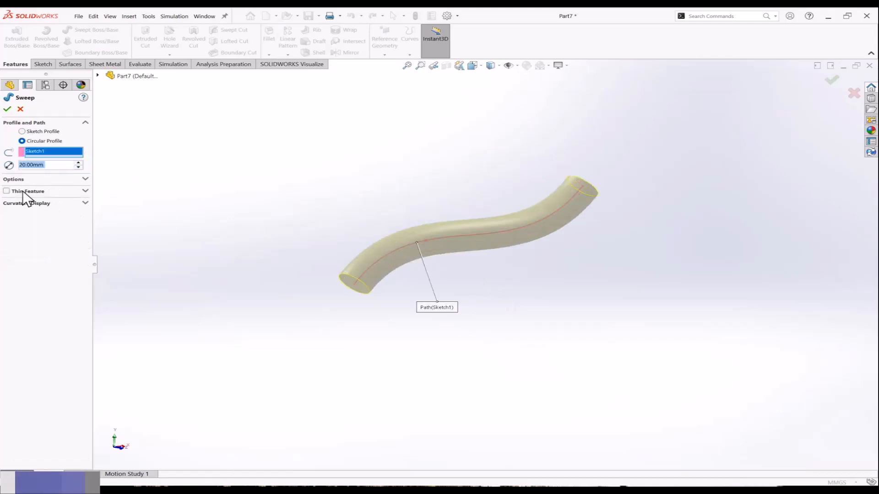
left_click(7, 190)
left_click(55, 214)
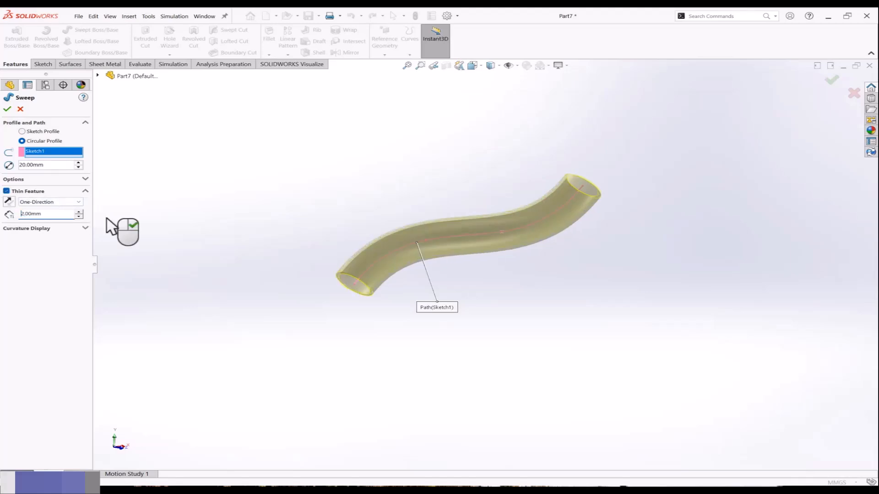
left_click(7, 109)
left_click(218, 214)
middle_click_drag(220, 213, 443, 280)
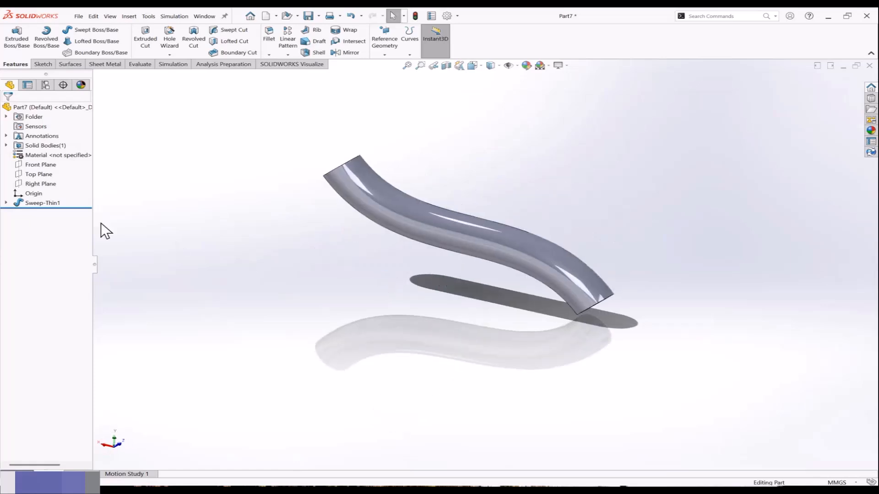
Delete the thin sweep feature and its spline path sketch.
left_click(47, 204)
right_click(46, 204)
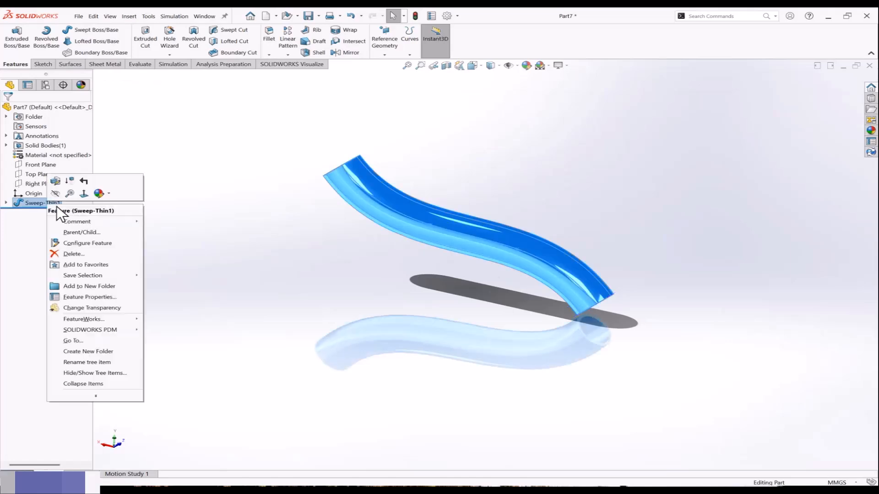
left_click(78, 254)
key("Return")
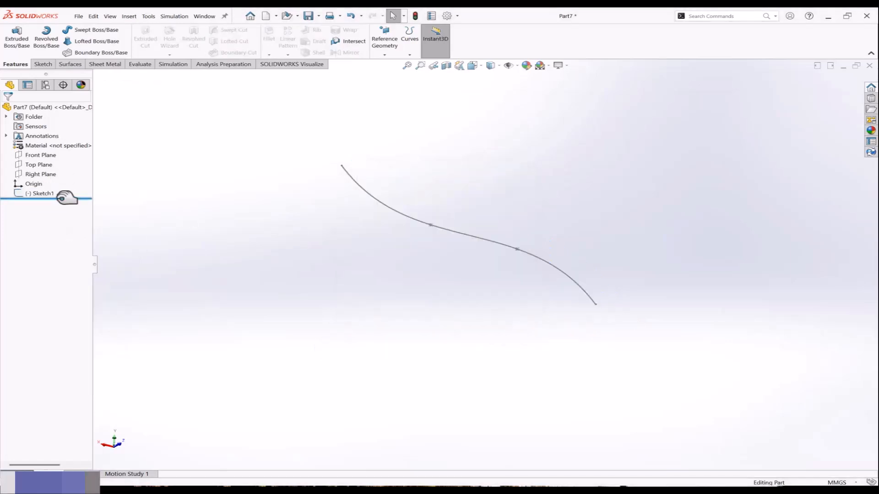
right_click(42, 193)
left_click(63, 253)
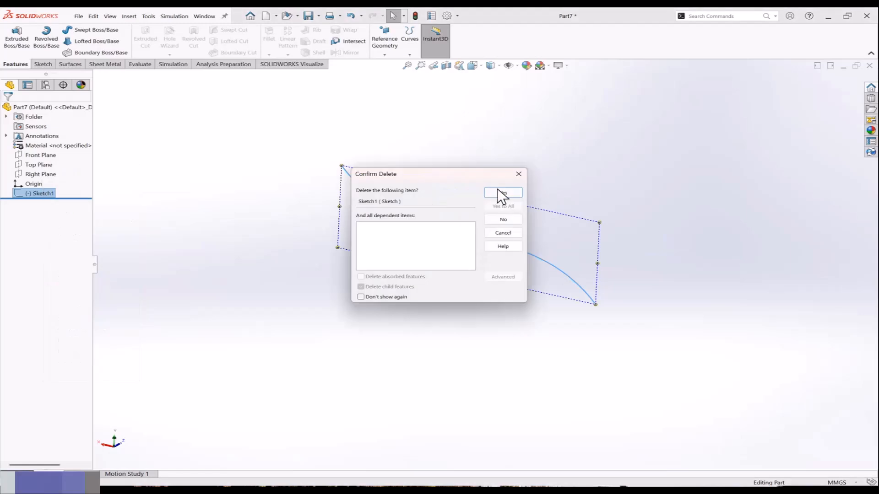
left_click(502, 193)
On the Front Plane, sketch a vertical line about 95 mm up from the origin and a connected horizontal line about 328 mm long.
left_click(42, 155)
left_click(70, 142)
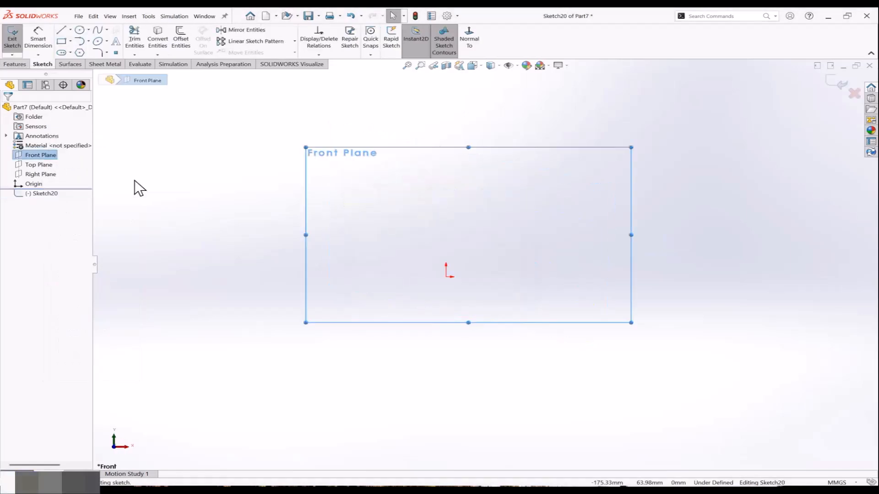
scroll(316, 284, "up", 3)
left_click(61, 29)
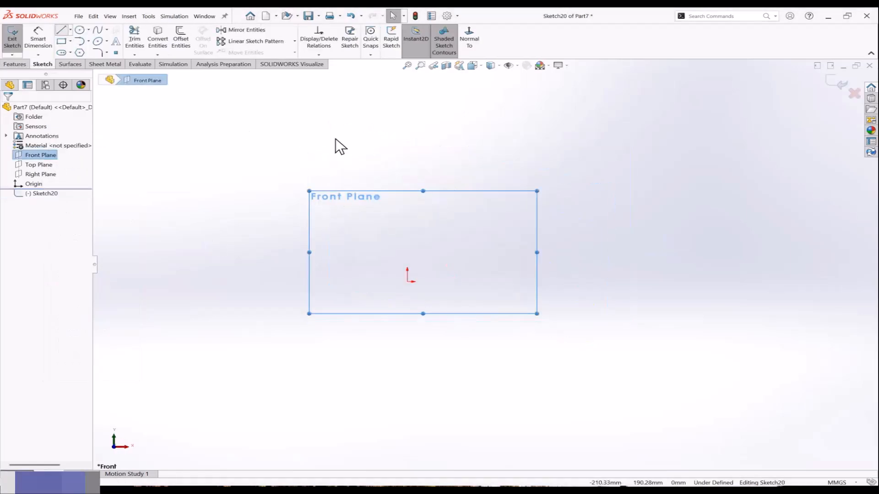
left_click(407, 281)
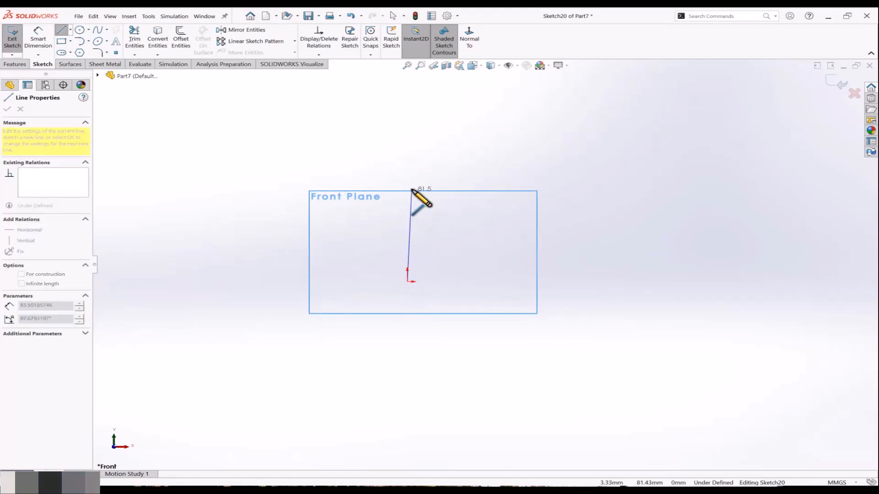
left_click(407, 176)
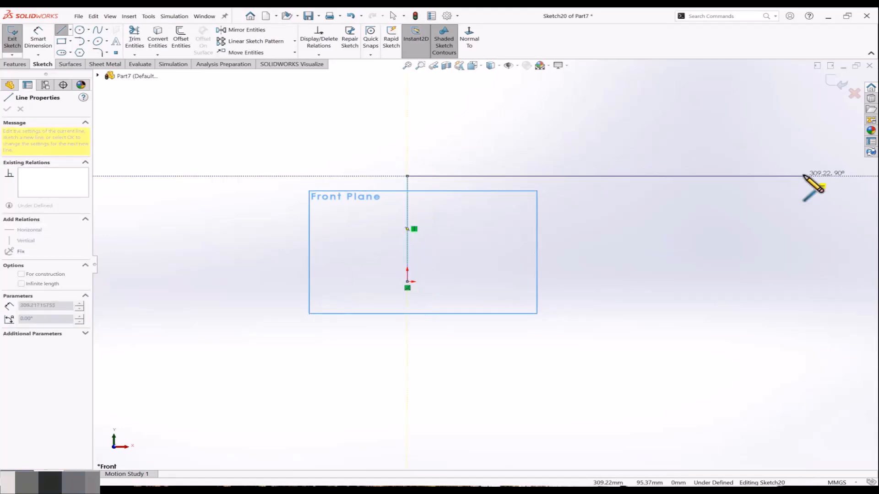
left_click(805, 176)
key("Escape")
Dimension the vertical line to 100 mm and the horizontal line to 350 mm.
left_click(39, 39)
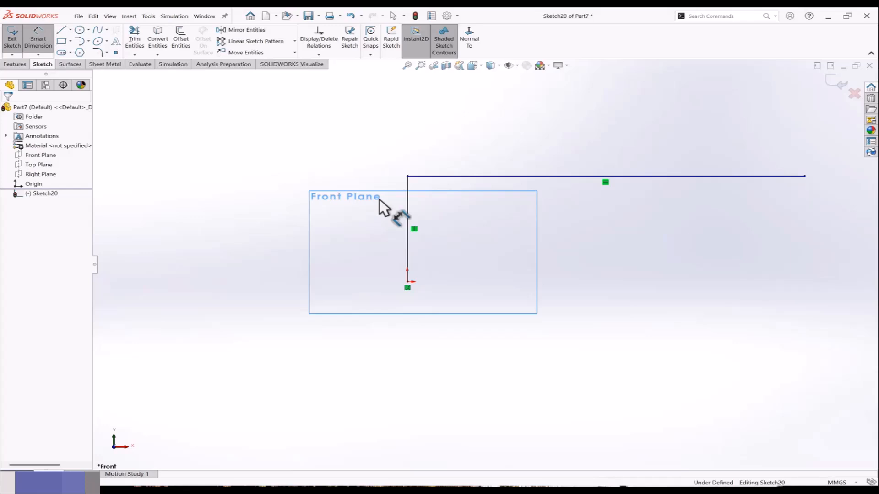
left_click(407, 208)
left_click(366, 222)
type("100")
key("Return")
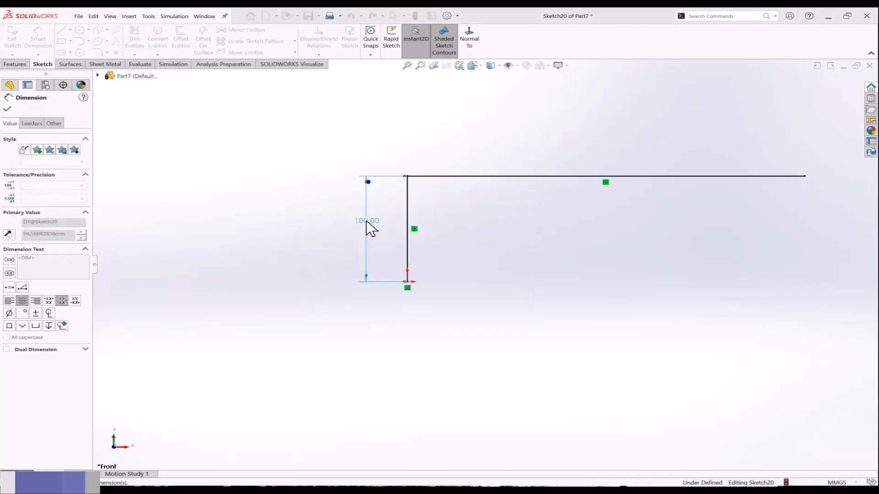
left_click(519, 177)
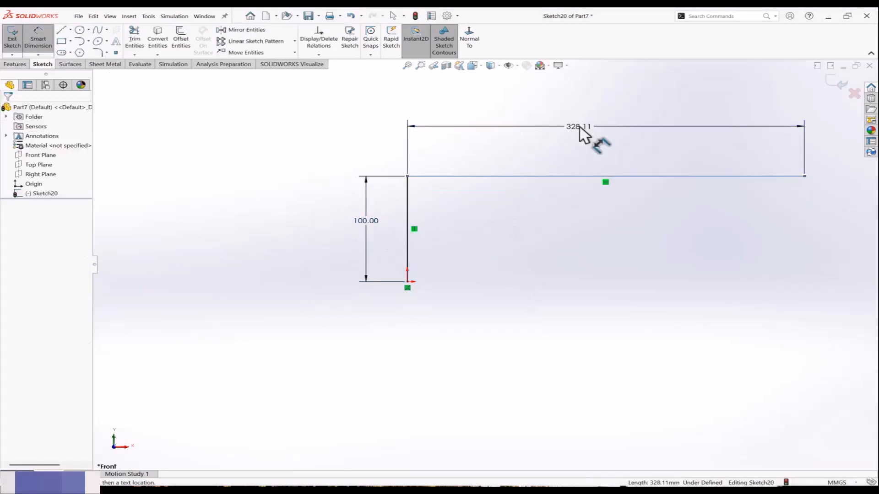
left_click(578, 128)
type("350")
key("Return")
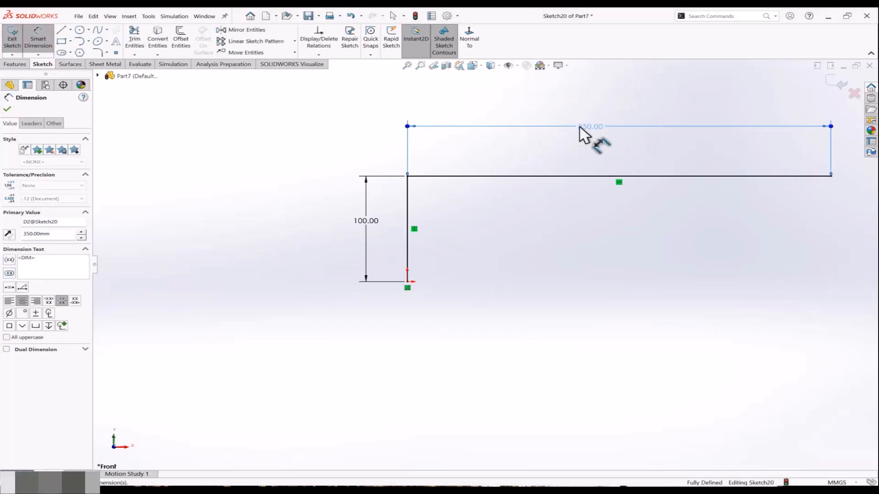
left_click(467, 248)
scroll(467, 247, "up", 2)
scroll(638, 227, "down", 2)
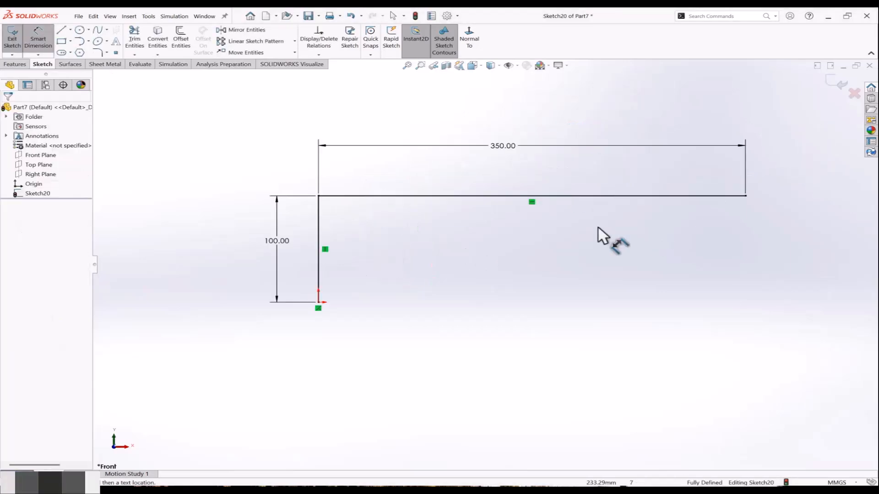
Round the corner between the two lines with a 30 mm Sketch Fillet and exit the sketch.
left_click(99, 52)
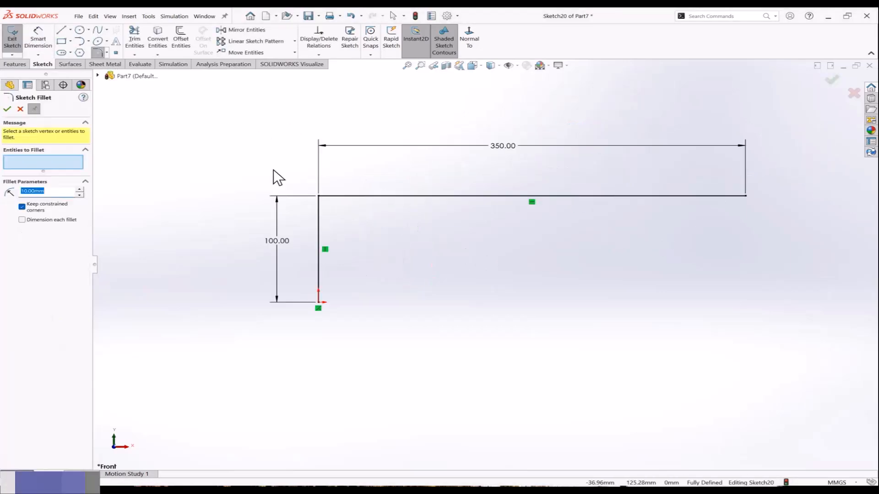
left_click(319, 197)
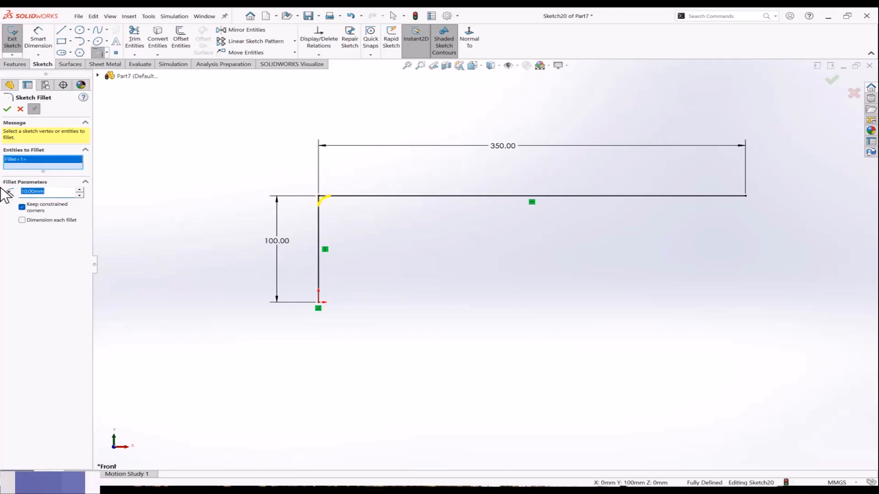
type("30")
key("Return")
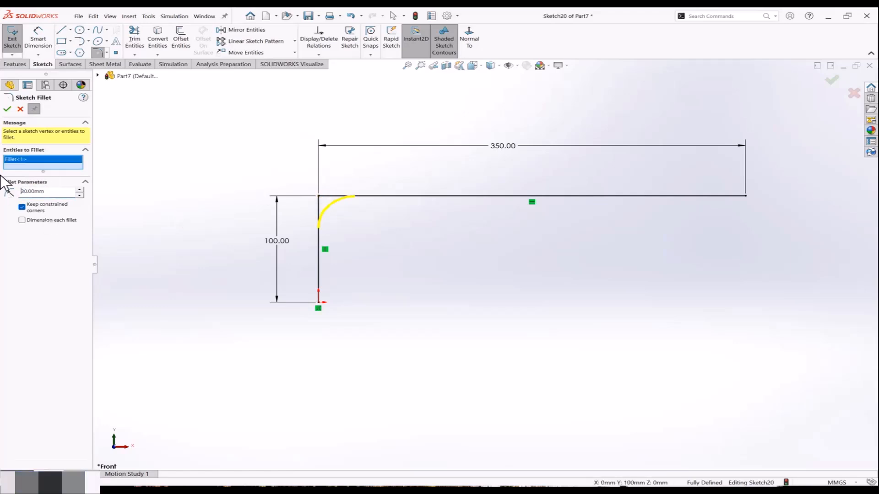
left_click(7, 109)
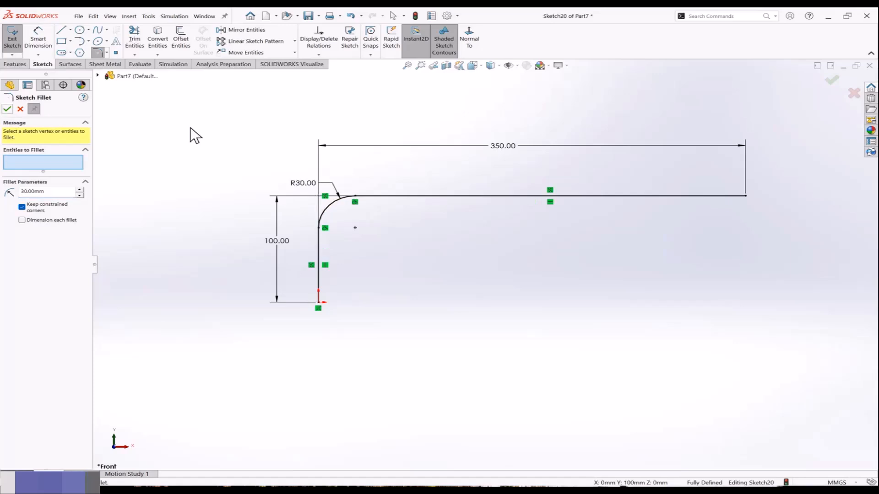
left_click(829, 79)
left_click(828, 78)
Create a reference plane perpendicular to the path's short line and coincident with its free endpoint at the origin.
mouse_move(477, 247)
middle_mouse_down()
mouse_move(435, 194)
mouse_move(456, 219)
mouse_move(456, 189)
middle_mouse_up()
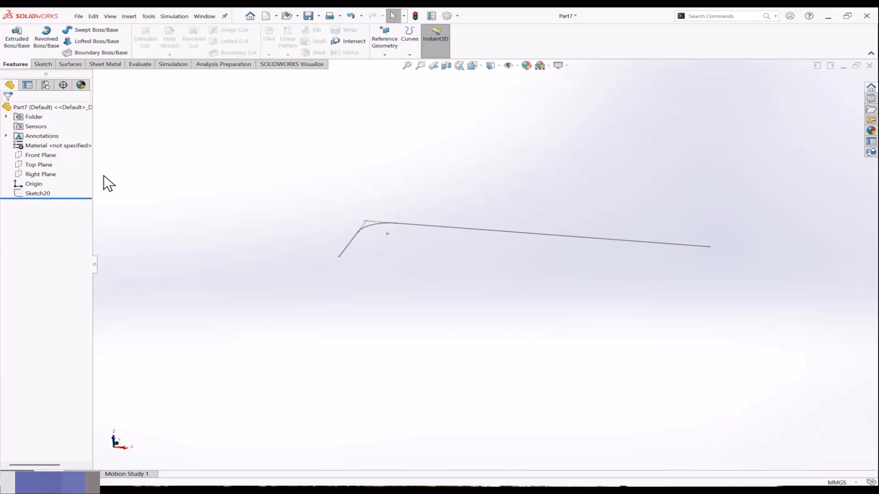
left_click(52, 155)
left_click(45, 165)
middle_click_drag(268, 226, 320, 215)
left_click(261, 246)
left_click(384, 54)
left_click(392, 64)
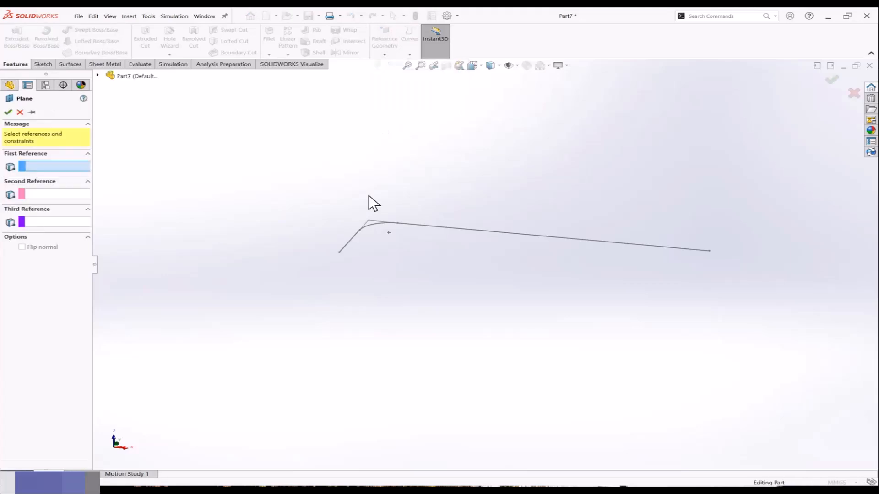
left_click(351, 238)
left_click(340, 251)
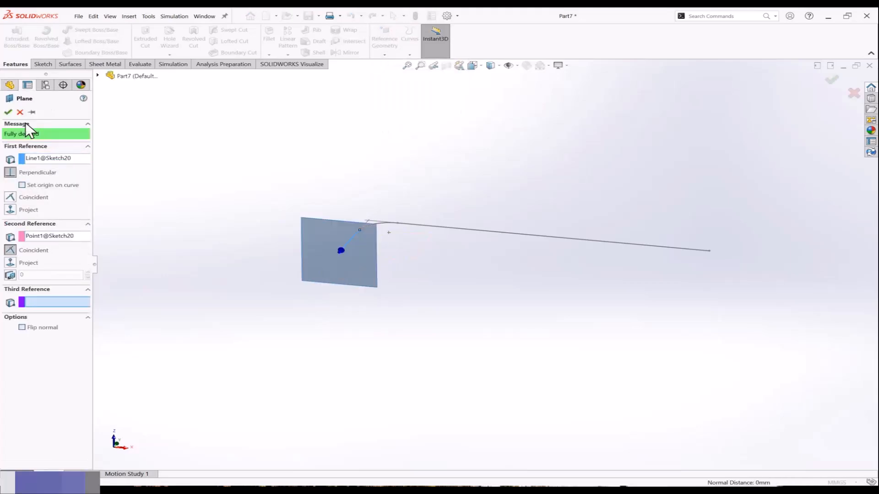
left_click(9, 115)
On the new plane, sketch a six-sided inscribed-circle polygon centred on the origin, with an inscribed circle about 17 mm in diameter.
left_click(321, 221)
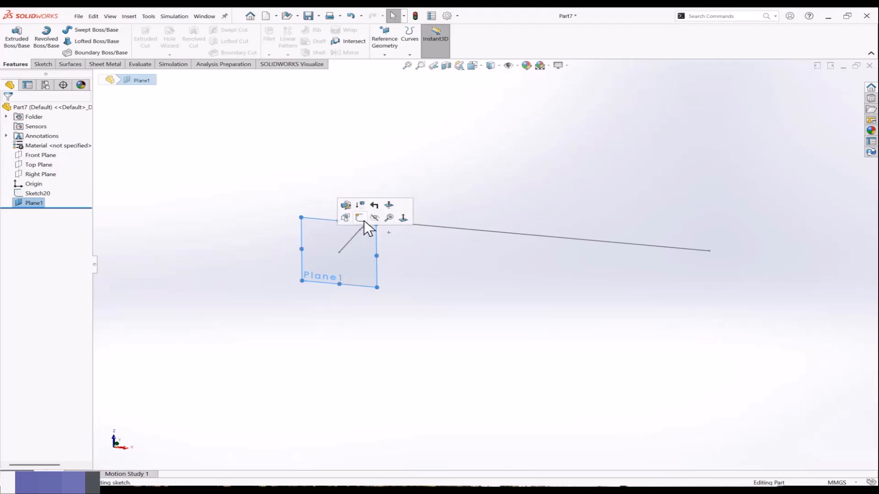
left_click(363, 220)
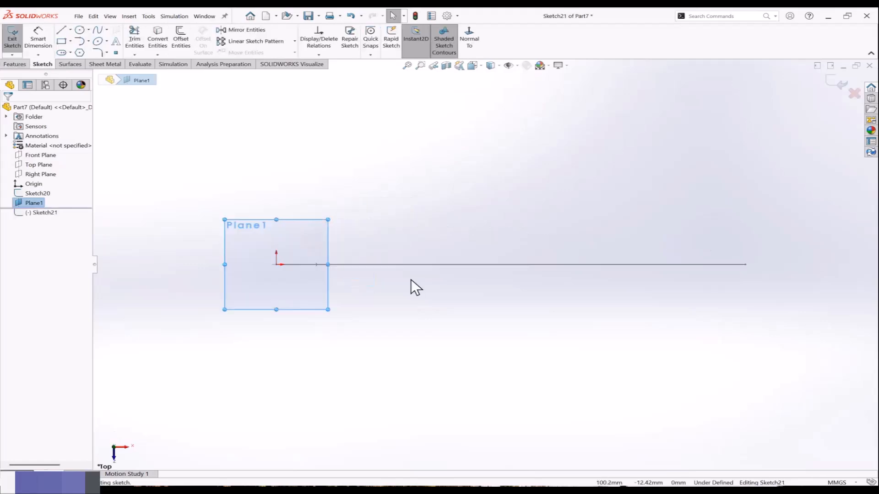
left_click(81, 53)
scroll(296, 268, "down", 3)
left_click(277, 264)
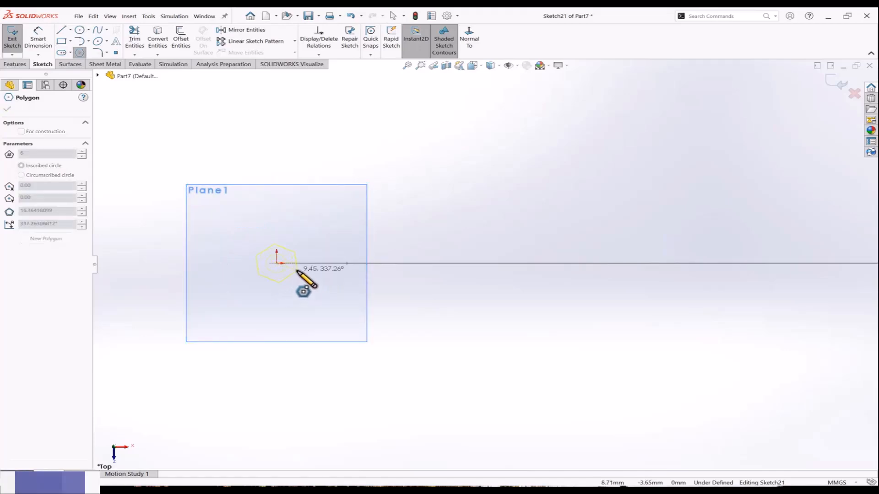
left_click(296, 274)
key("Escape")
middle_click_drag(320, 257, 292, 287)
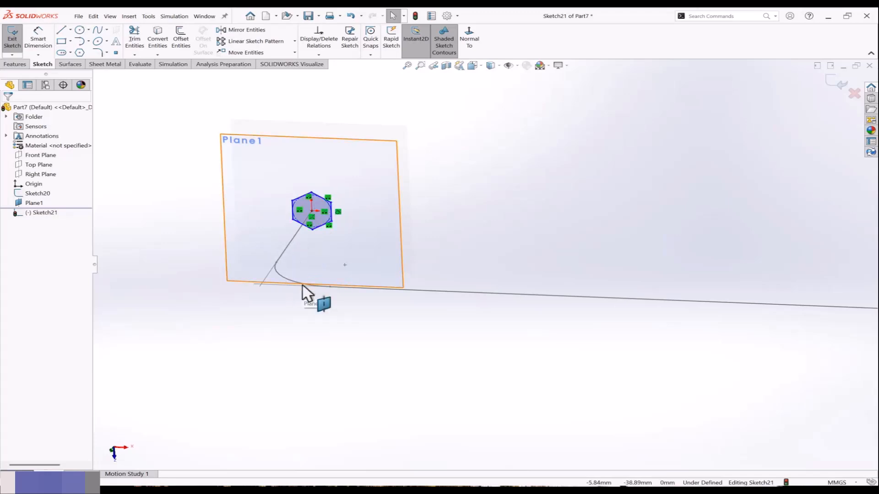
Dimension the hexagon's inscribed circle to a 16 mm diameter and exit the sketch.
left_click(39, 43)
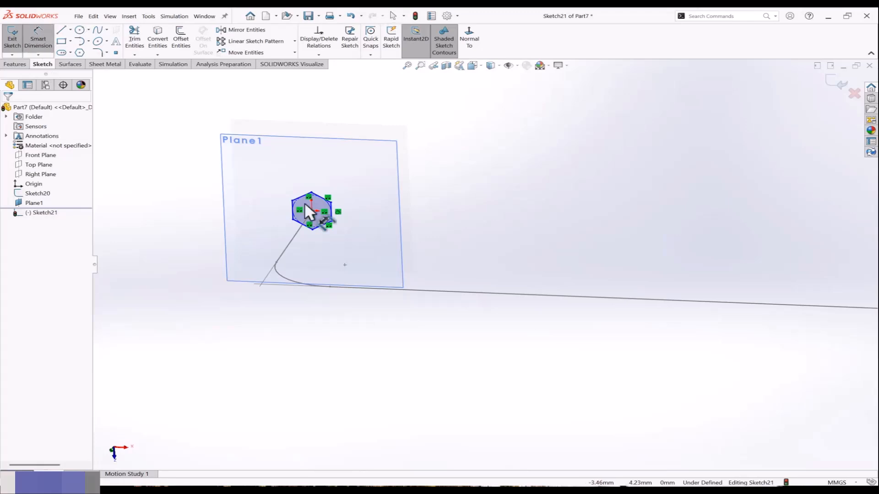
left_click(329, 208)
left_click(362, 187)
type("16")
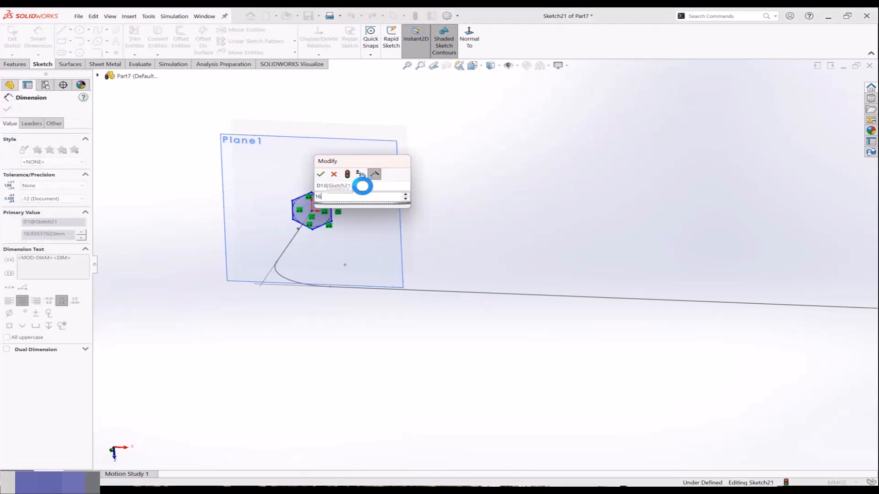
key("Return")
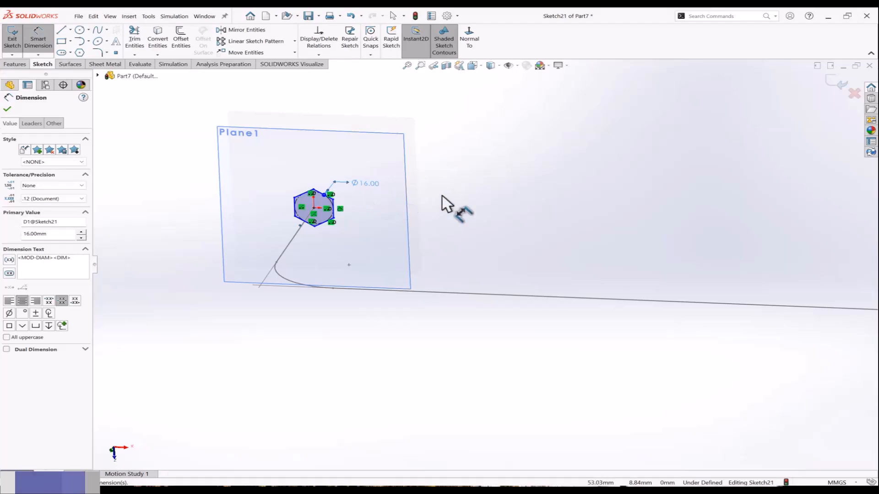
left_click(840, 82)
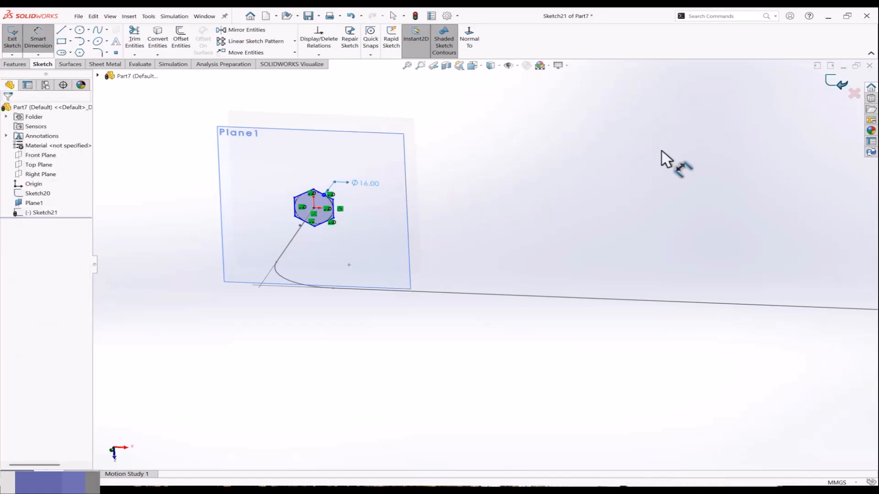
mouse_move(461, 241)
middle_mouse_down()
mouse_move(476, 230)
mouse_move(469, 250)
mouse_move(630, 276)
mouse_move(628, 328)
middle_mouse_up()
scroll(468, 249, "up", 3)
scroll(693, 295, "down", 3)
middle_click_drag(694, 302, 547, 248)
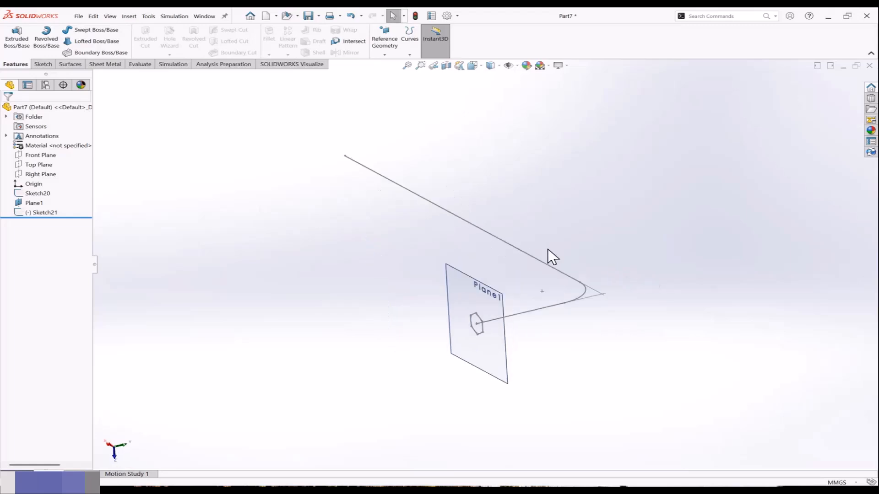
Create a sketch-profile Swept Boss using the hexagon as the profile and the filleted L-shaped sketch as the path.
left_click(94, 29)
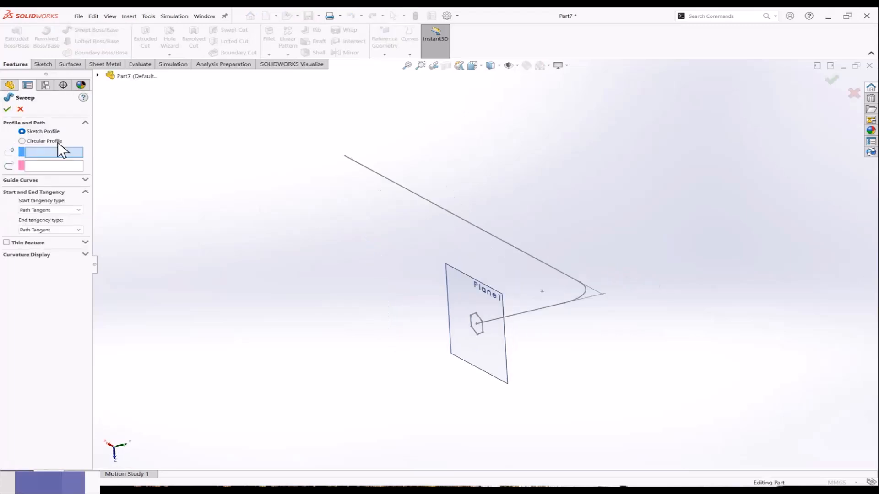
left_click(477, 323)
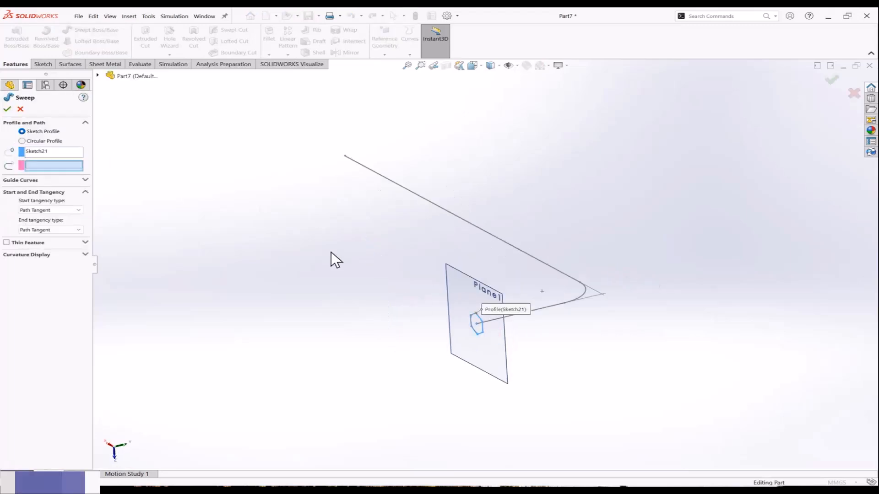
left_click(554, 307)
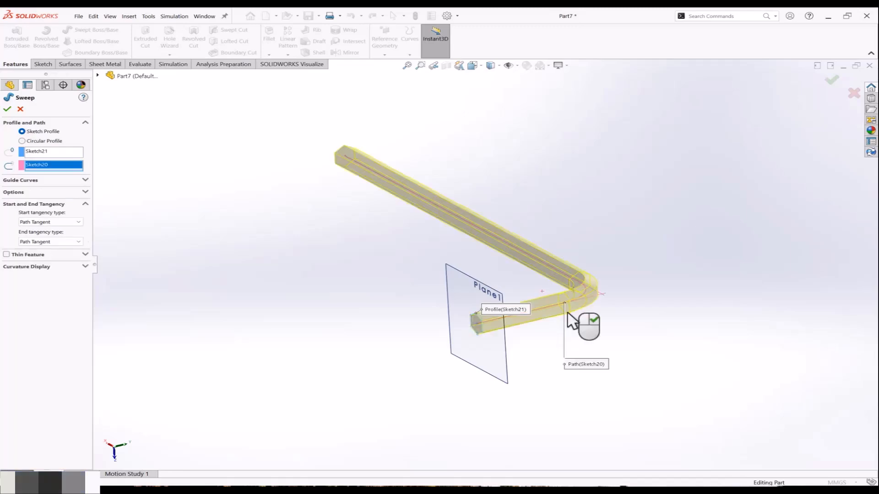
mouse_move(555, 316)
middle_mouse_down()
mouse_move(615, 285)
mouse_move(679, 298)
mouse_move(629, 224)
middle_mouse_up()
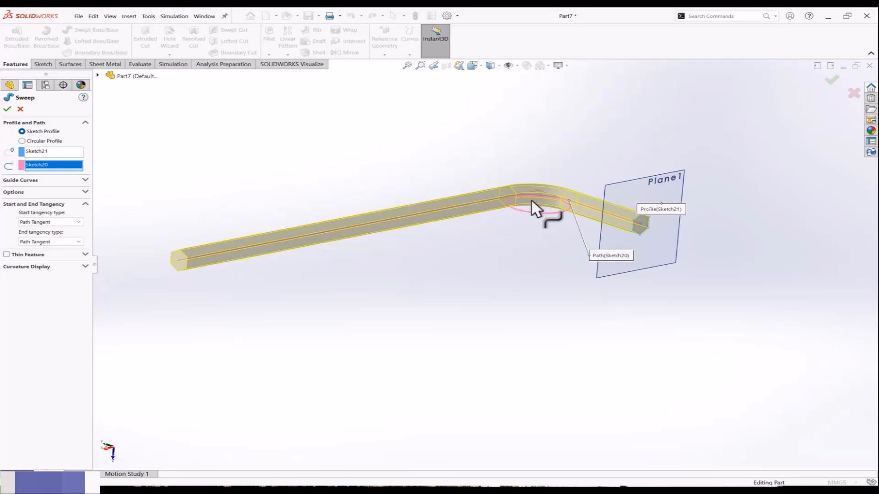
middle_click_drag(553, 192, 517, 205)
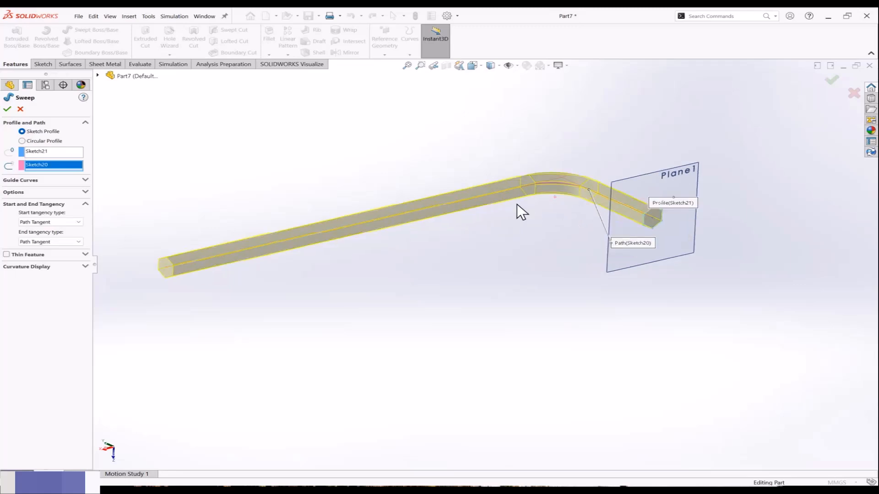
left_click(831, 81)
Hide the reference plane at the end of the swept hexagonal bar and view the finished body.
right_click(686, 172)
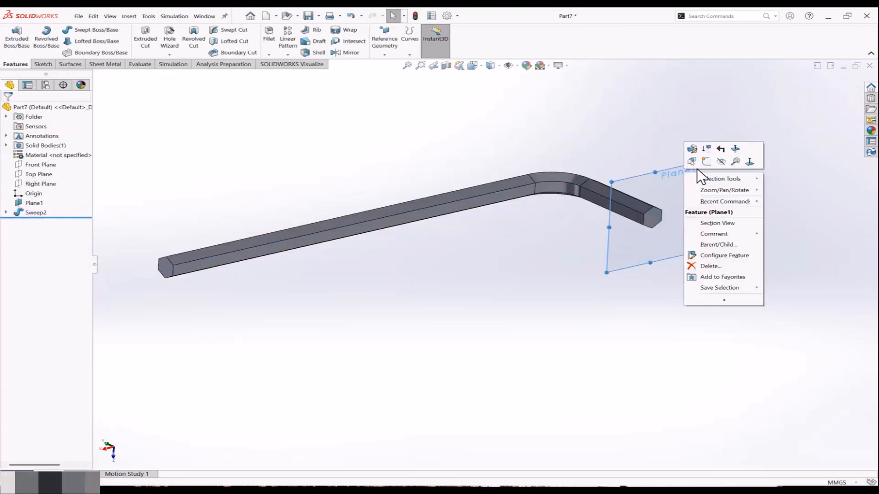
left_click(712, 166)
middle_click_drag(580, 203, 349, 239)
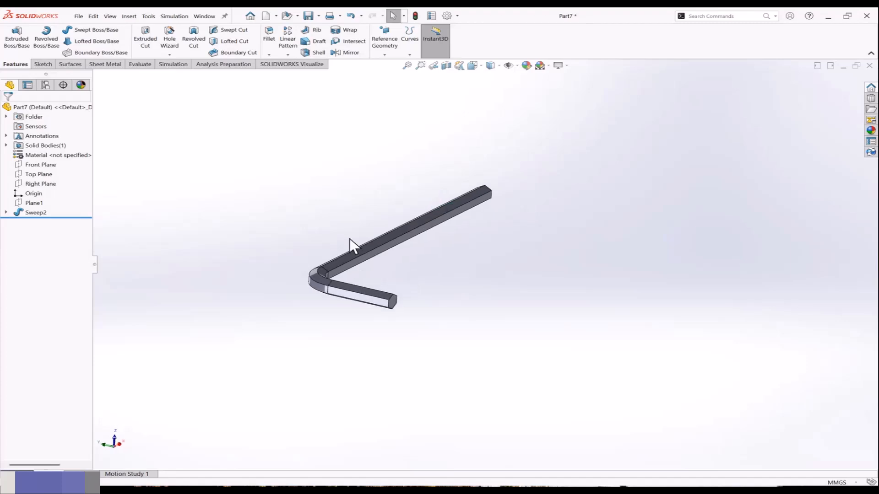
scroll(349, 239, "down", 1)
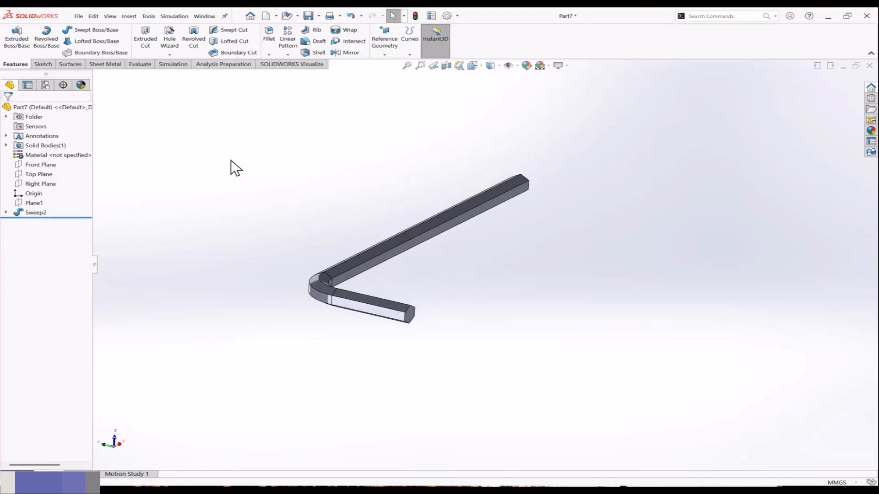
Create a new part and sketch a circle about 116 mm in diameter, centred on the origin, on the Front Plane.
key("ctrl+n")
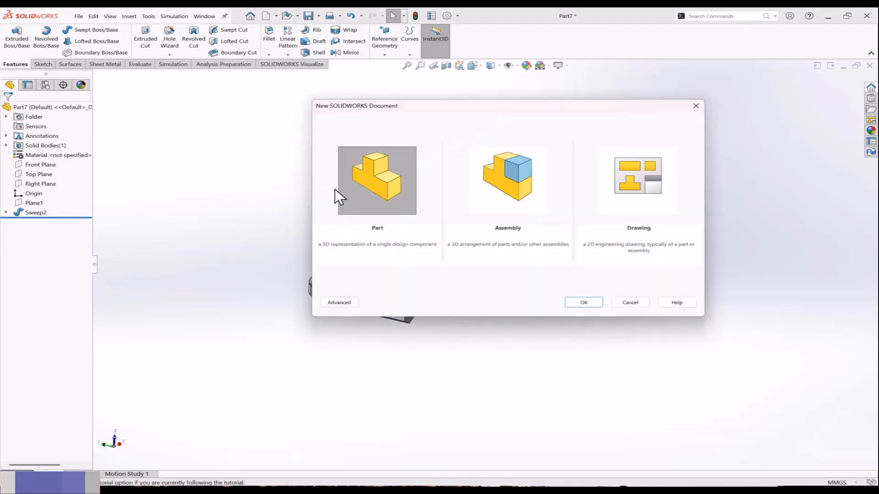
left_click(582, 302)
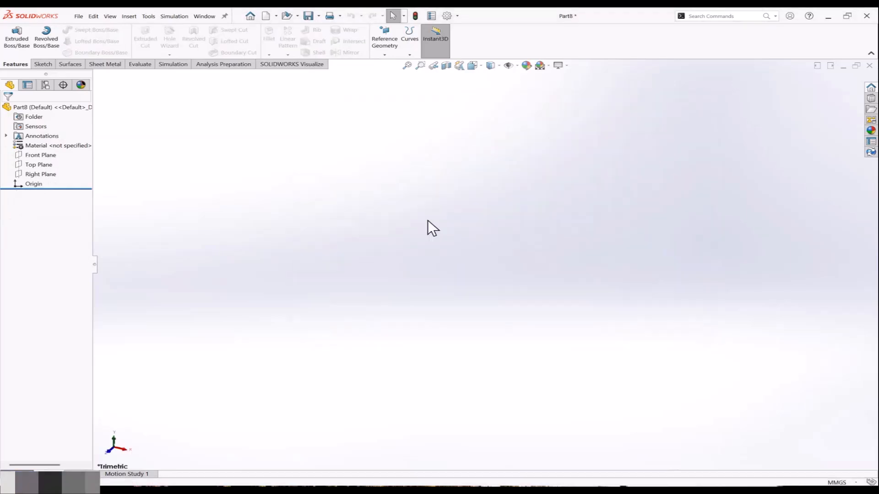
left_click(45, 155)
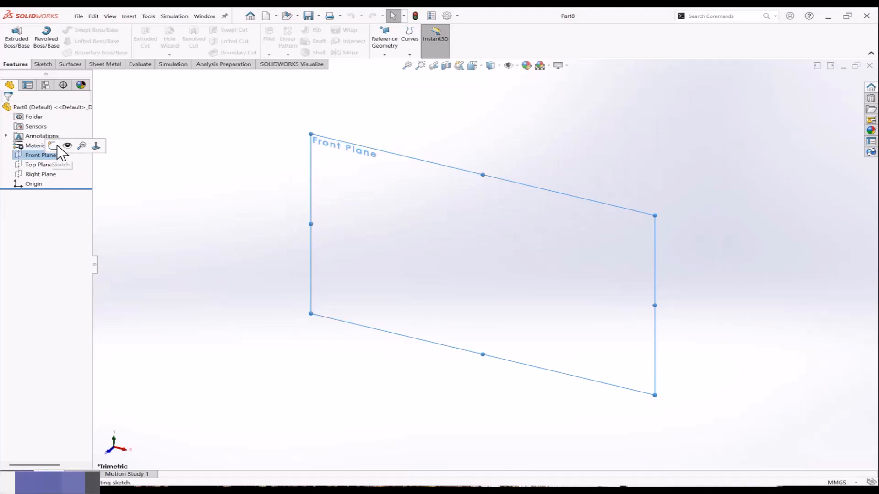
left_click(57, 145)
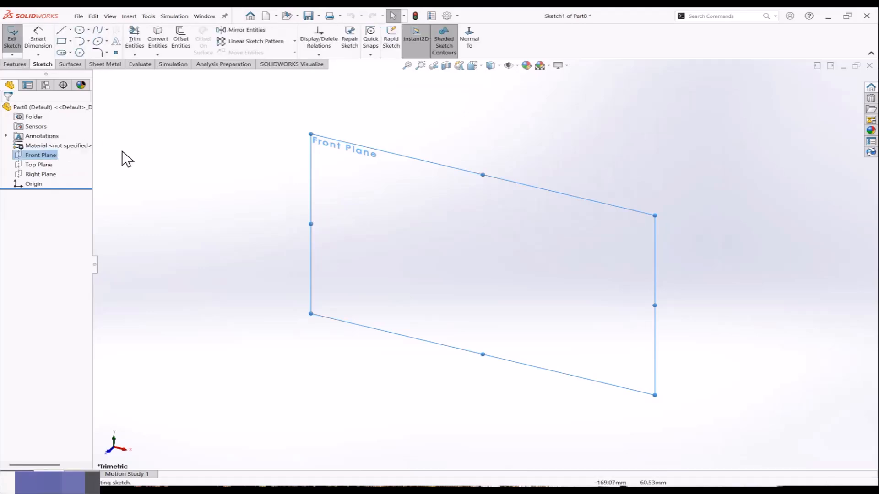
left_click(80, 30)
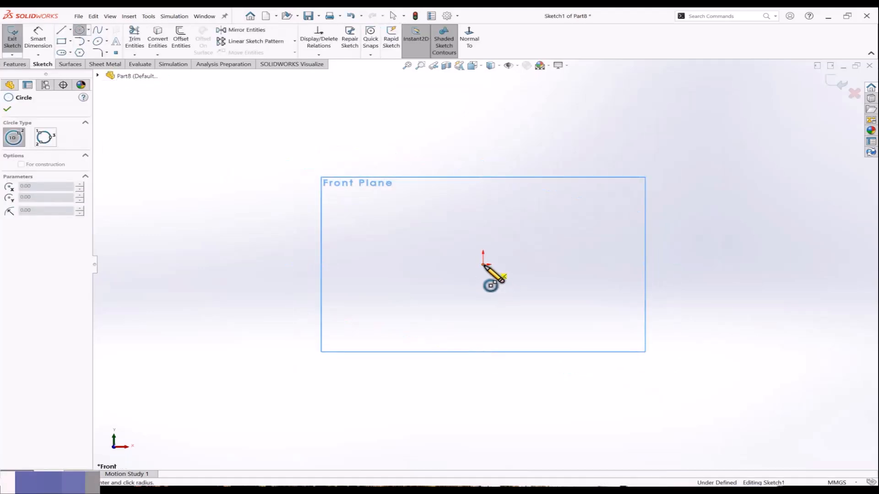
left_click(484, 265)
left_click(566, 326)
scroll(490, 272, "up", 3)
Dimension the circle to a 150 mm diameter and place the dimension text midway along its dimension line.
left_click(40, 41)
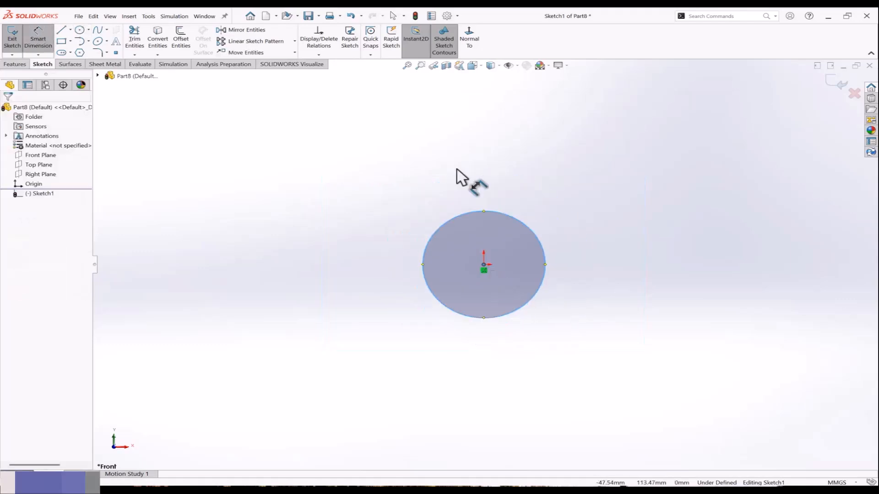
left_click(535, 243)
left_click(600, 217)
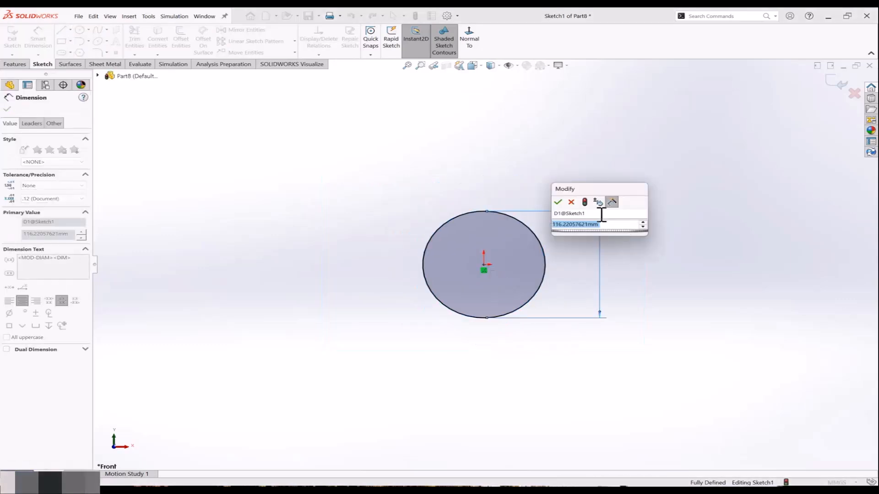
type("150")
key("Return")
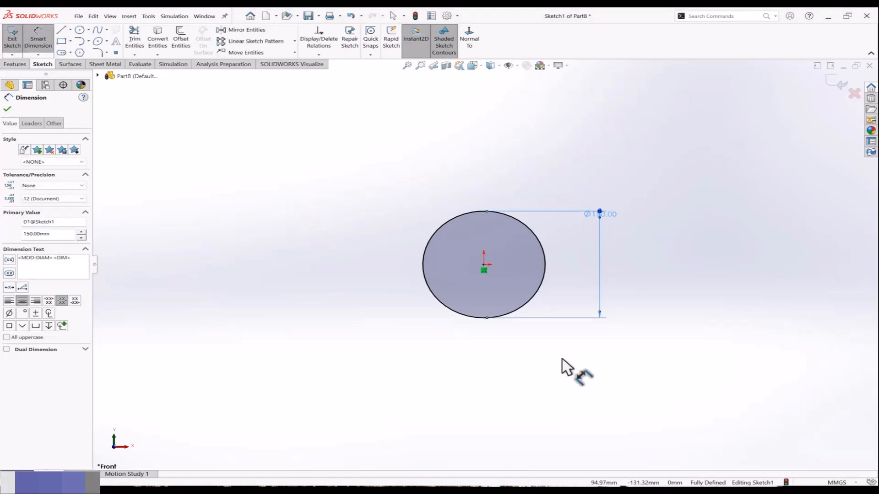
left_click(562, 358)
left_click_drag(598, 214, 595, 247)
left_click(333, 259)
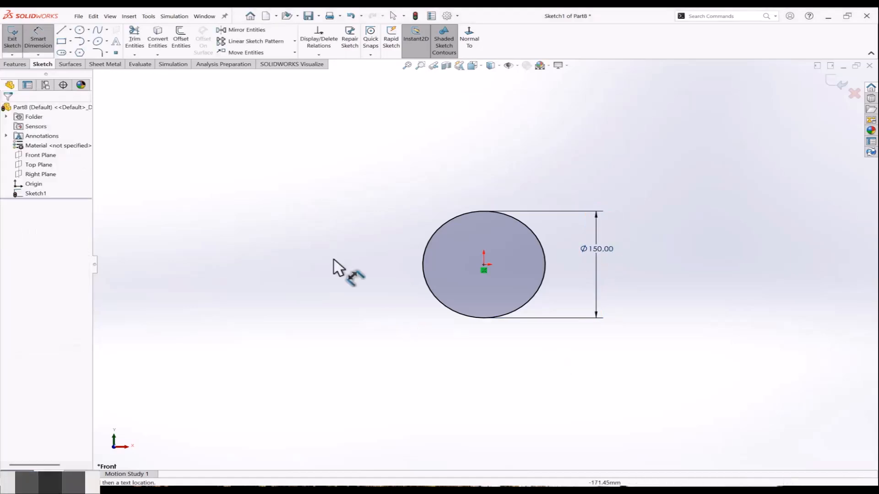
Sketch two vertical lines of equal length, about 154 mm, downward from the circle's left and right quadrant points.
left_click(61, 30)
scroll(522, 384, "down", 3)
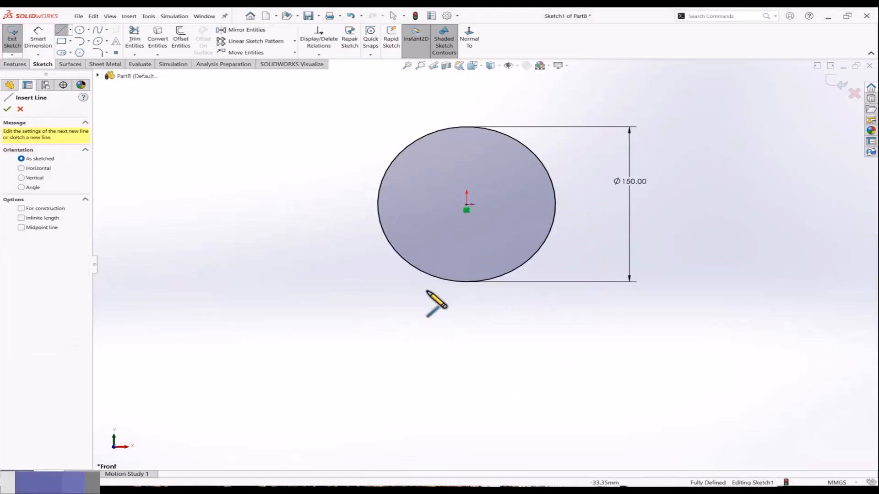
left_click(377, 205)
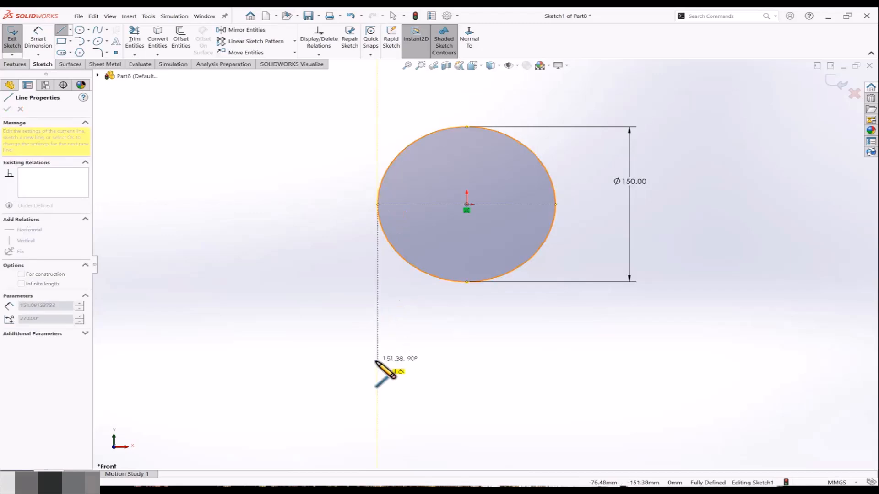
left_click(376, 362)
key("Escape")
left_click(61, 30)
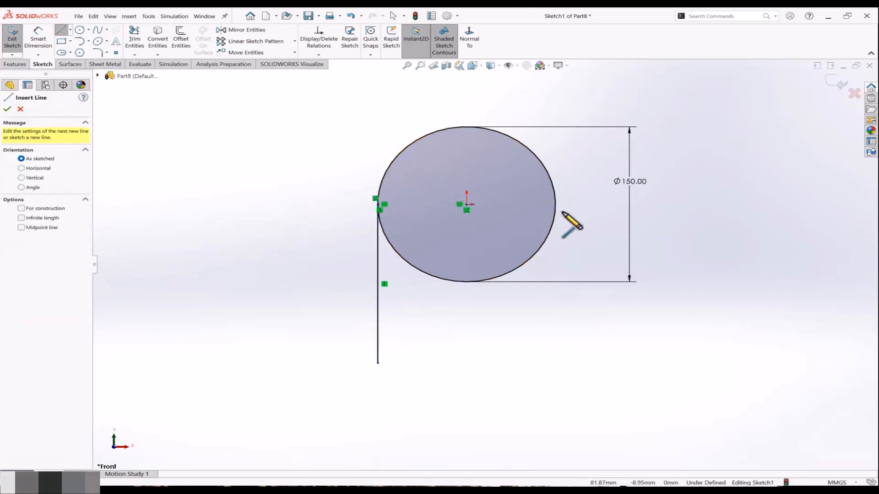
left_click(555, 205)
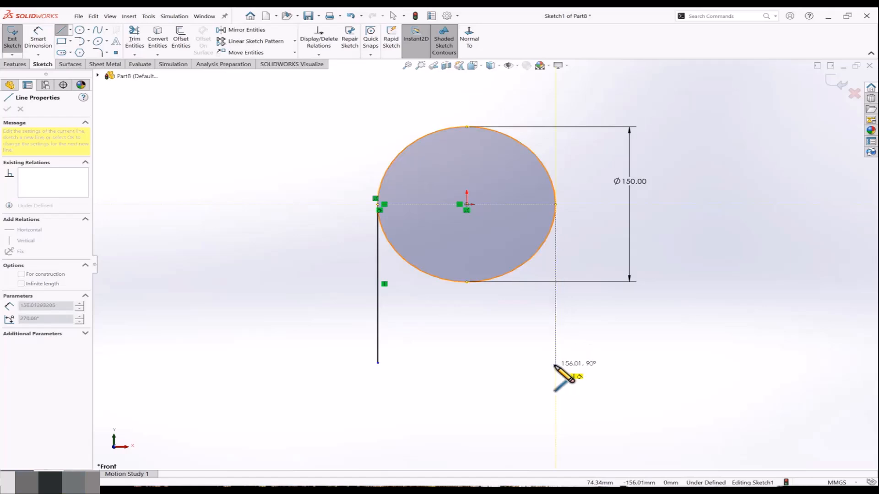
left_click(555, 363)
key("Escape")
Trim away the circle's lower half to leave a U-shaped path and exit the sketch.
left_click(134, 39)
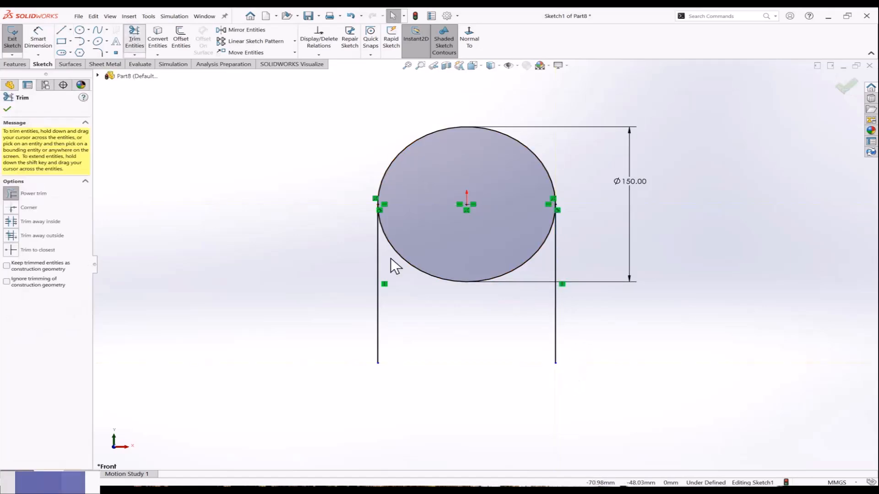
left_click_drag(454, 281, 453, 289)
scroll(485, 268, "down", 1)
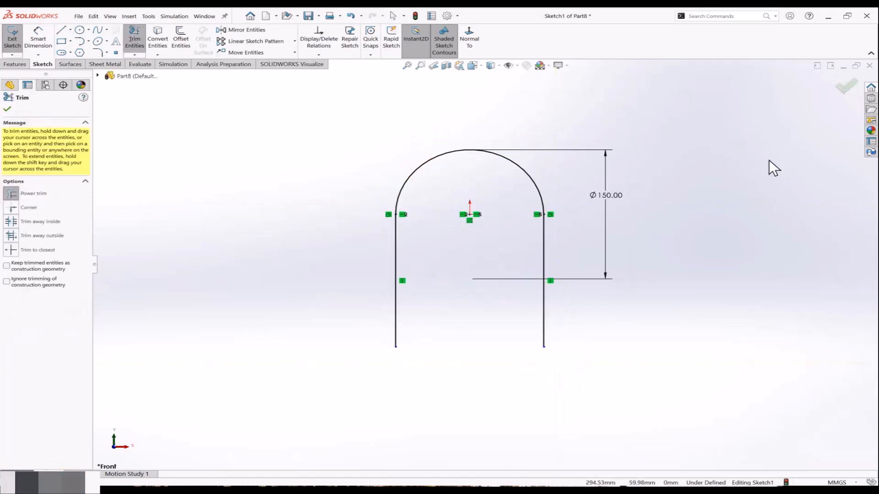
left_click(845, 95)
left_click(833, 92)
Create a reference plane perpendicular to the U path's left leg, passing through that leg's free endpoint.
mouse_move(666, 221)
middle_mouse_down()
mouse_move(568, 221)
mouse_move(449, 203)
mouse_move(545, 280)
mouse_move(465, 188)
middle_mouse_up()
left_click(384, 54)
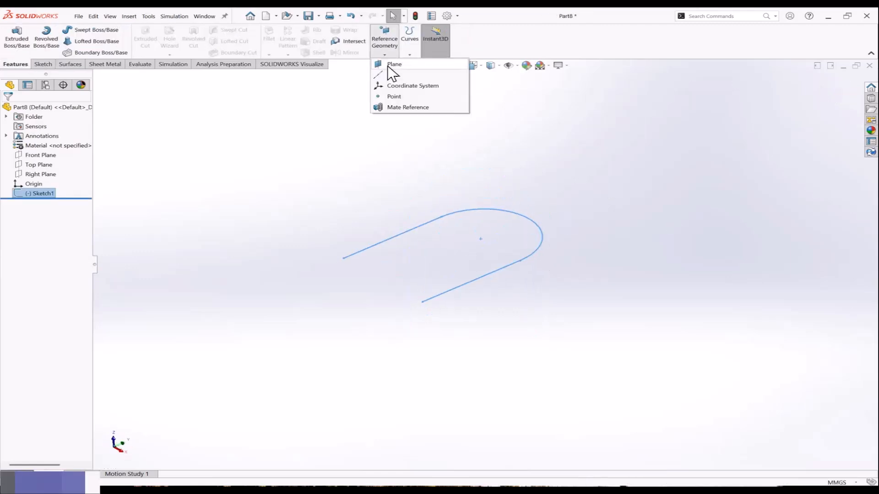
left_click(391, 65)
left_click(368, 251)
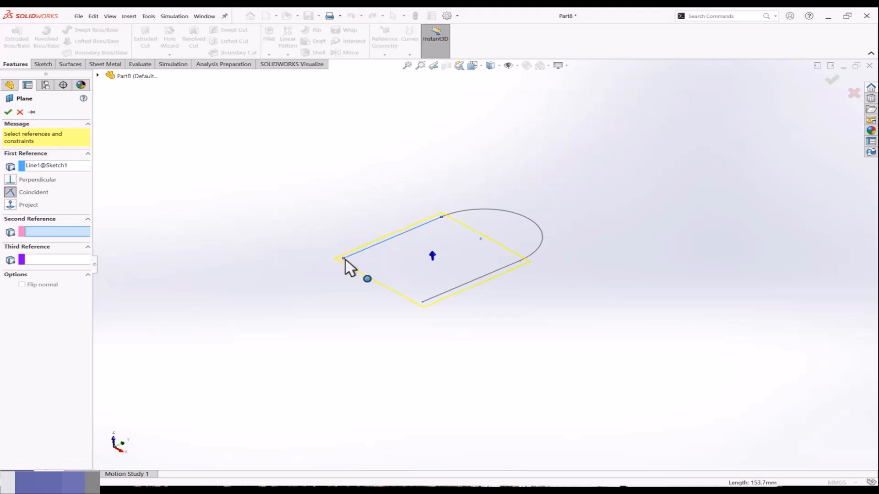
left_click(345, 259)
left_click(831, 83)
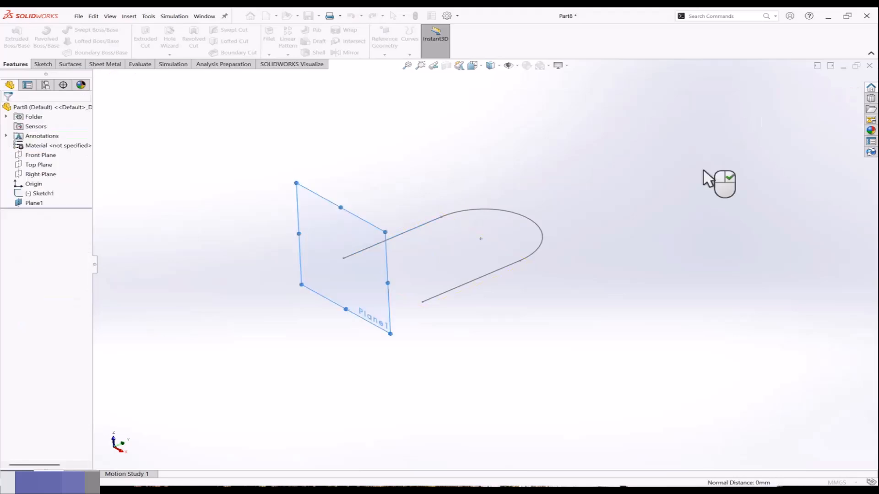
On the new plane, sketch a line about 22 mm long beside the path's endpoint, its lower end level with the origin, and make it vertical.
left_click(342, 212)
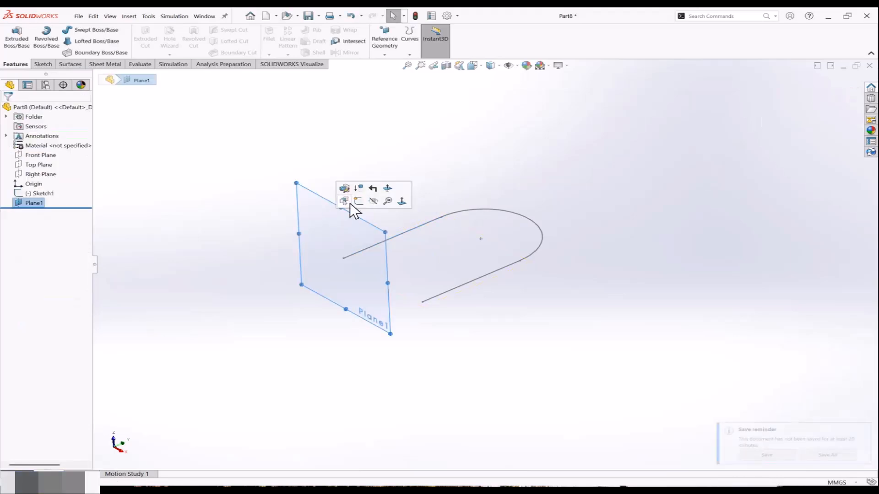
left_click(357, 200)
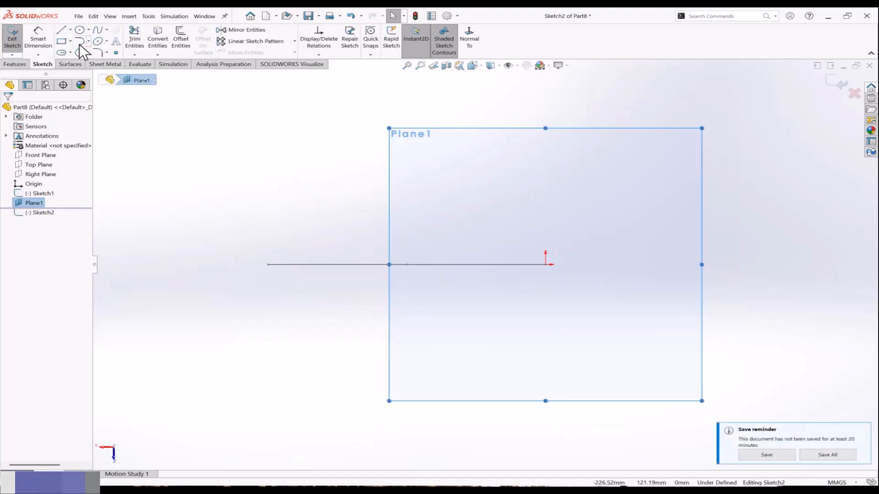
left_click(62, 31)
scroll(549, 270, "down", 3)
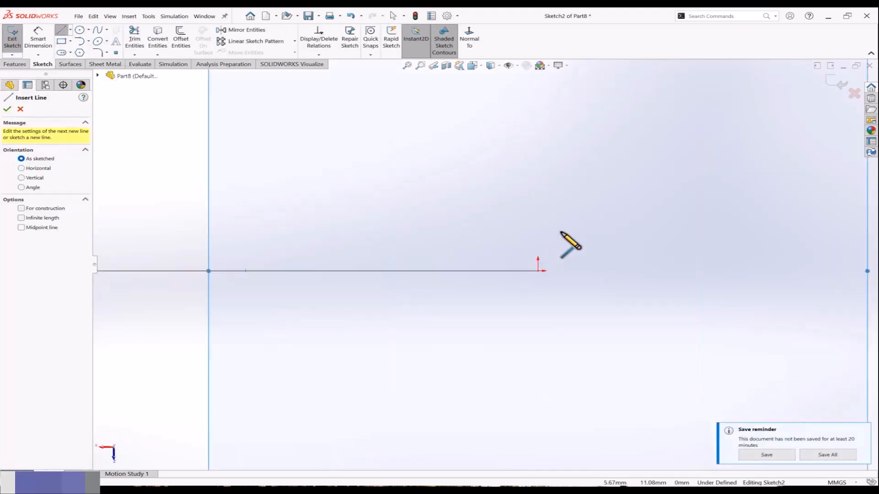
left_click(576, 195)
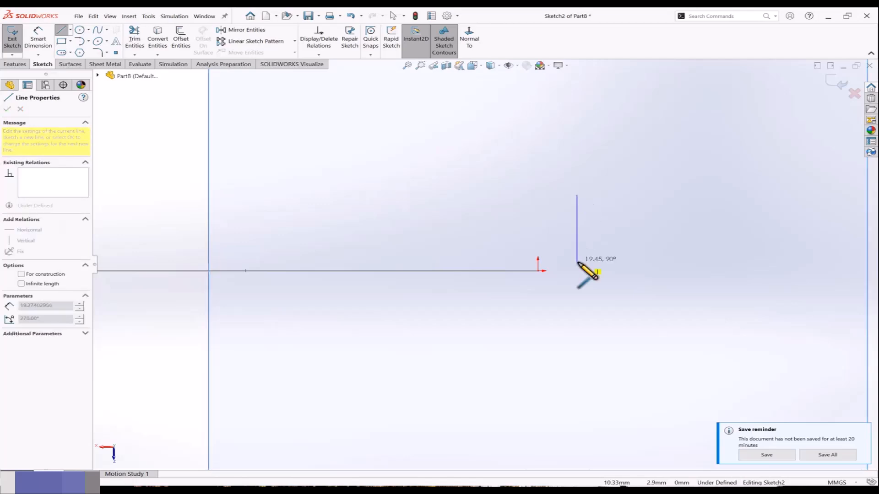
left_click(574, 270)
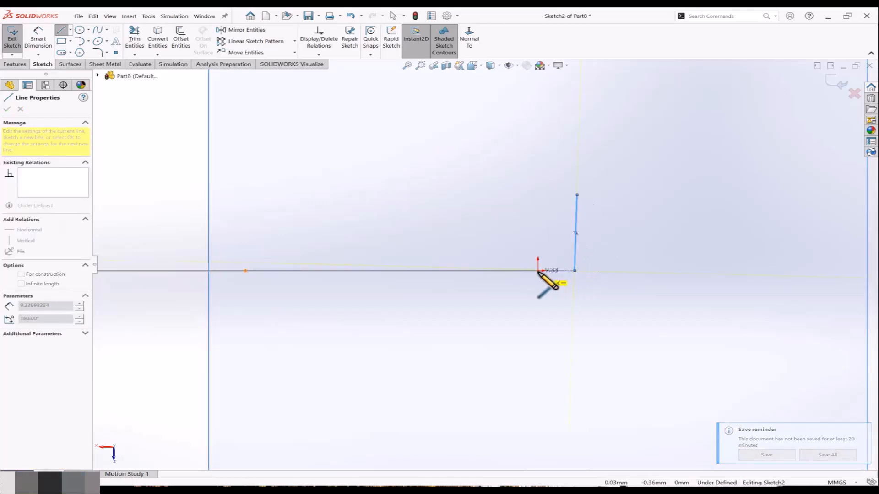
key("Escape")
left_click(577, 242)
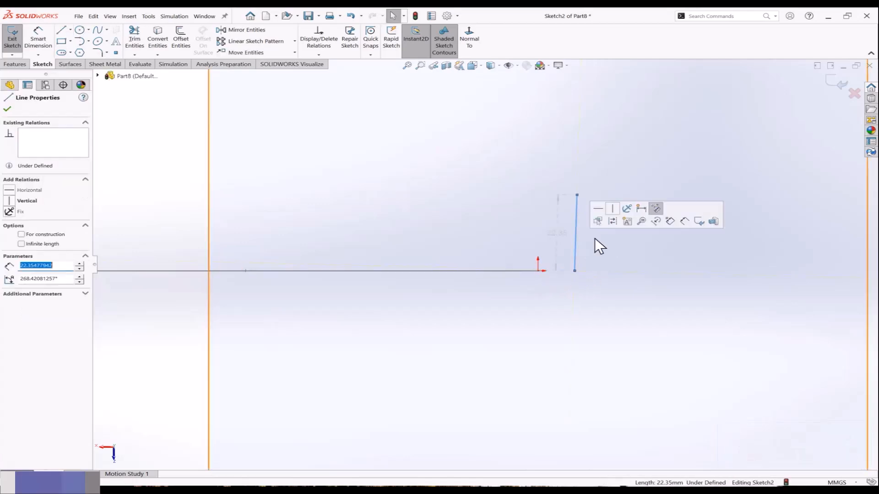
left_click(611, 221)
left_click(448, 173)
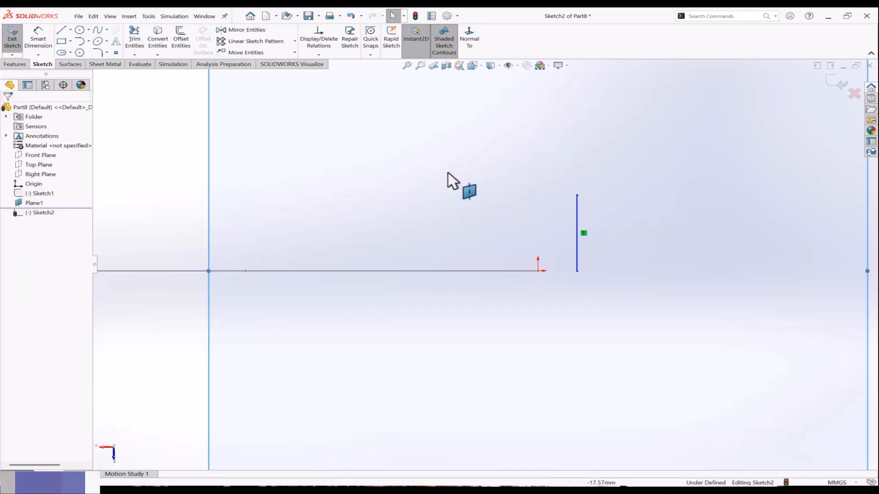
Close the line profile into an L shape with one corner at the origin and a foot about 4.4 mm thick, and exit the sketch.
left_click(67, 31)
left_click(577, 270)
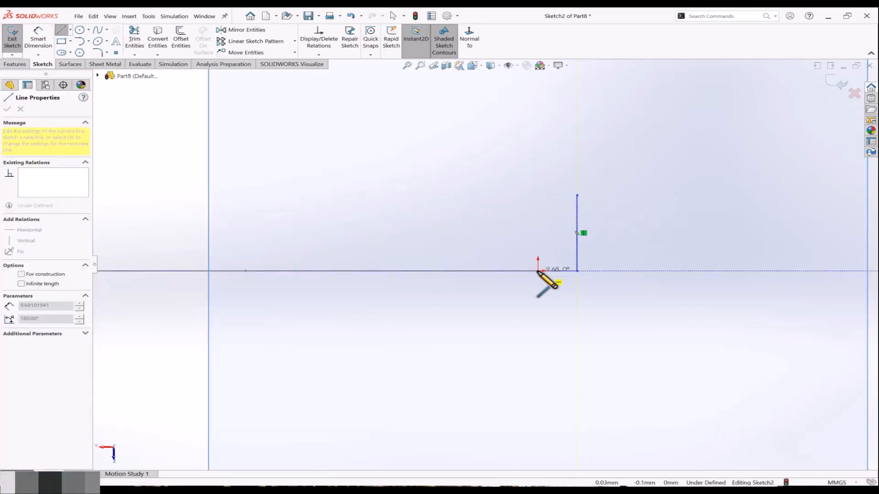
left_click(538, 271)
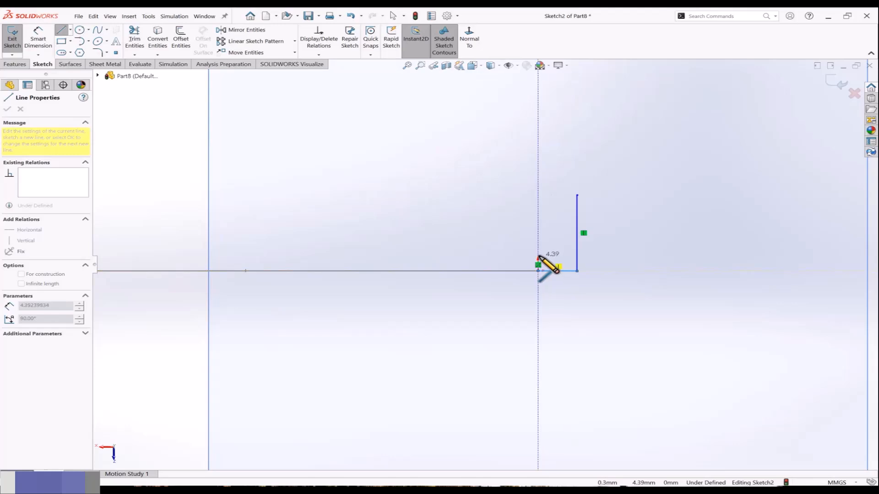
left_click(538, 256)
left_click(563, 255)
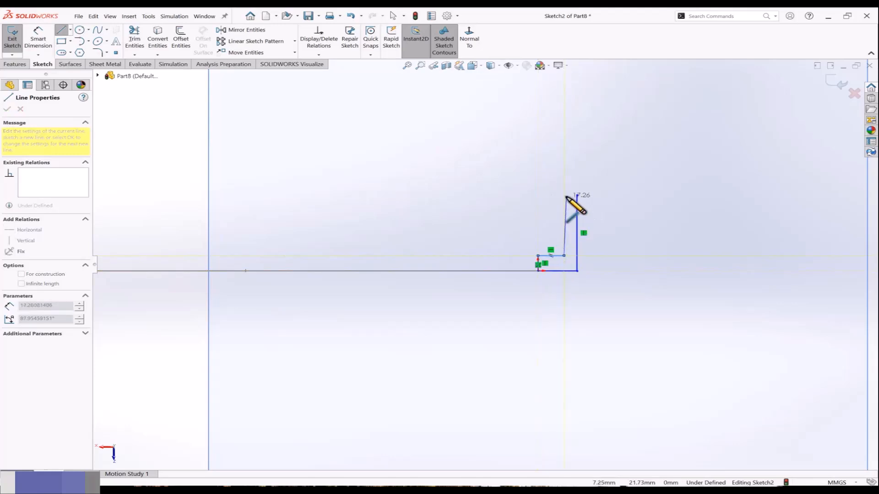
left_click(564, 195)
left_click(577, 195)
key("Escape")
scroll(595, 252, "up", 5)
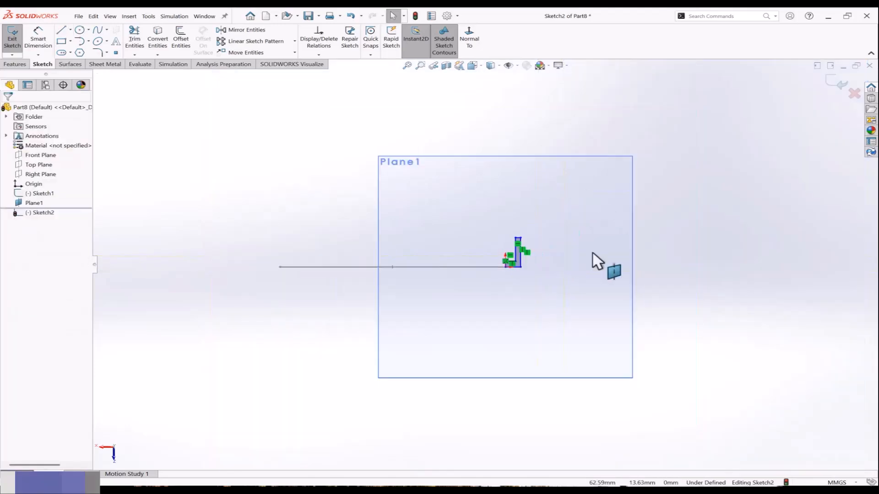
middle_click_drag(594, 253, 574, 295)
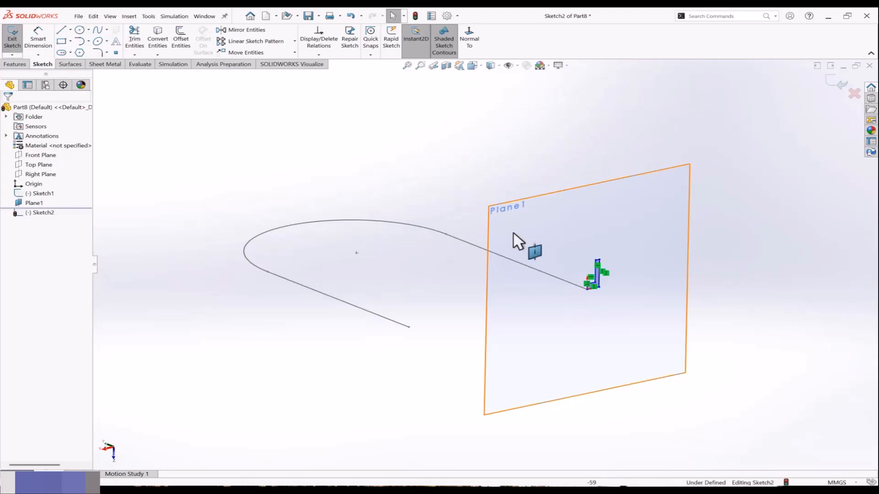
left_click(829, 86)
Create a swept boss using the L-shaped sketch as the profile and the U-shaped sketch as the path.
right_click(660, 182)
left_click(696, 173)
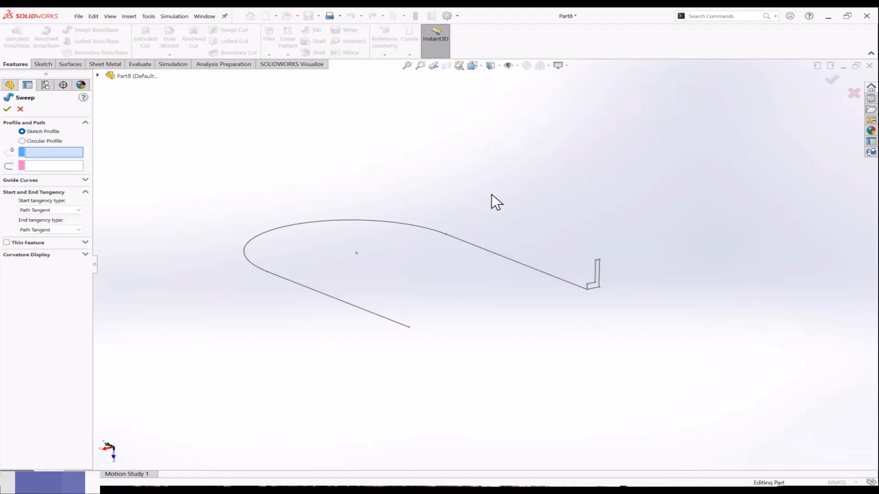
left_click(596, 262)
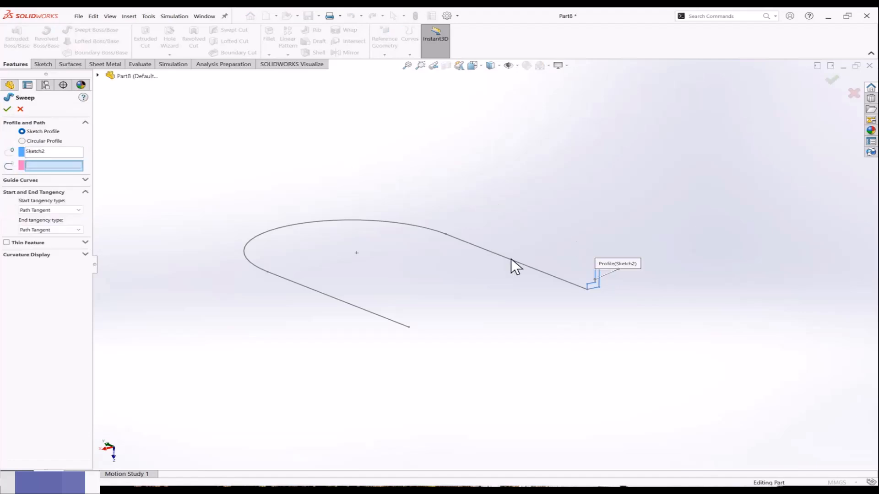
left_click(511, 258)
mouse_move(478, 259)
middle_mouse_down()
mouse_move(471, 280)
mouse_move(589, 221)
mouse_move(507, 241)
mouse_move(470, 265)
middle_mouse_up()
left_click(831, 80)
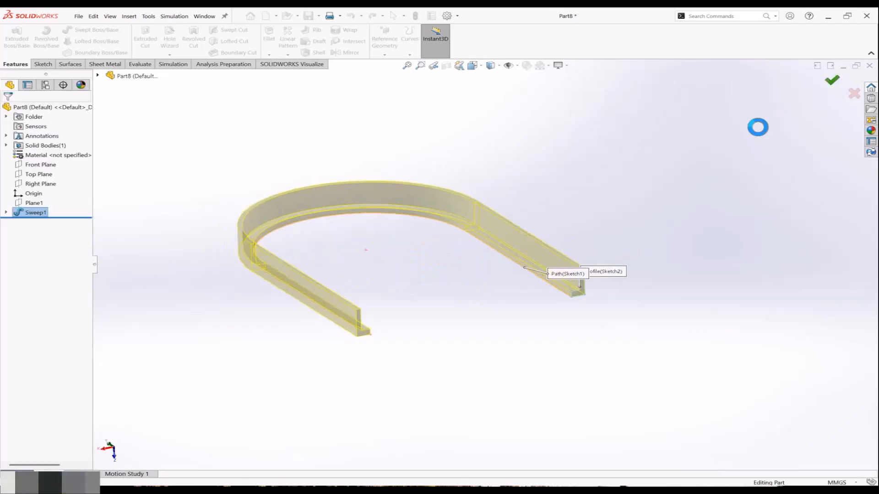
middle_click_drag(757, 127, 584, 192)
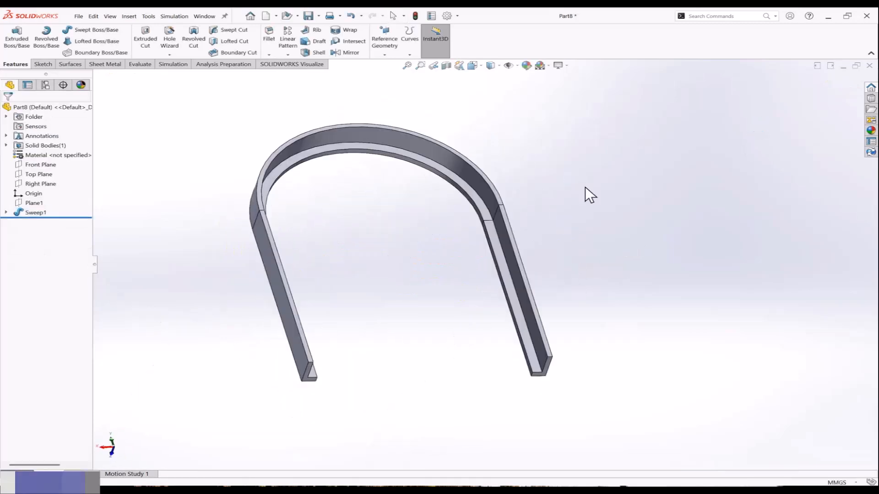
middle_click_drag(513, 257, 321, 215)
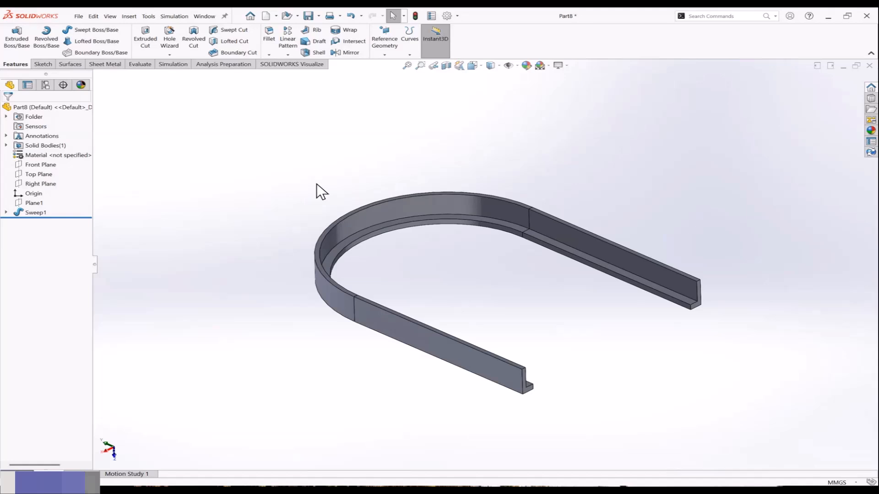
middle_click_drag(317, 184, 304, 183)
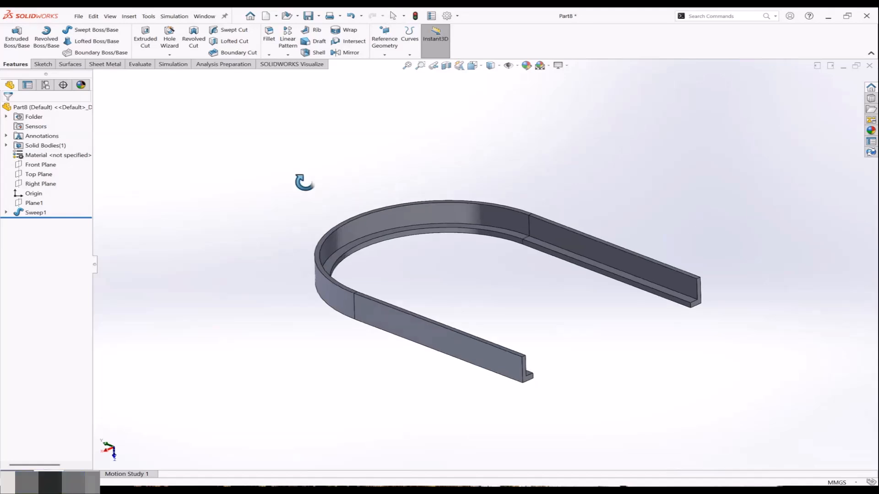
Clear the part by deleting the U-shaped sweep together with both its sketches and the reference plane.
right_click(32, 213)
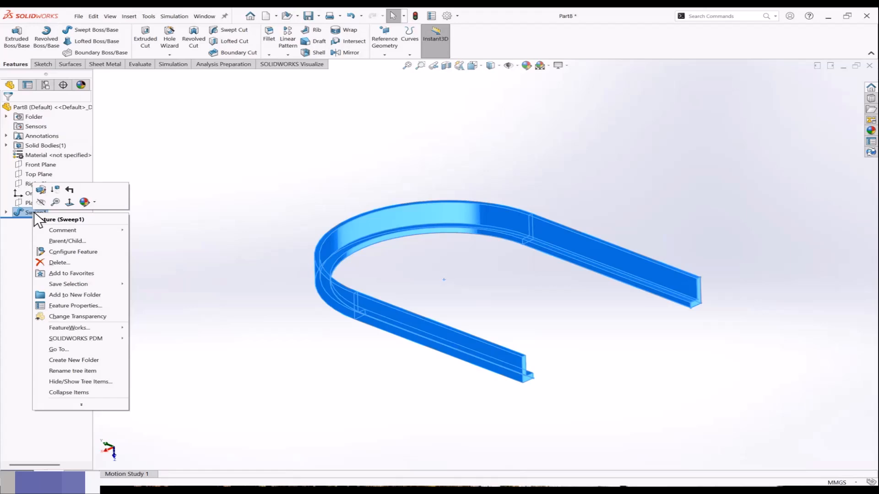
left_click(73, 261)
left_click(499, 194)
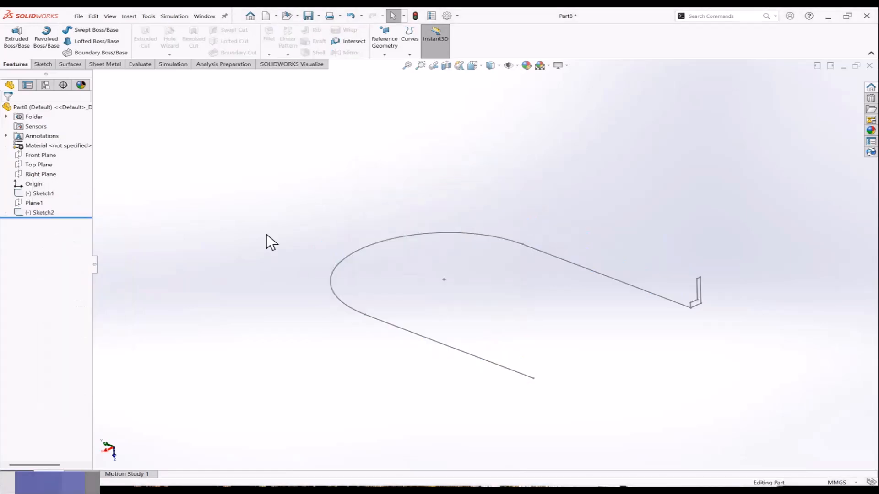
left_click_drag(38, 213, 40, 210)
right_click(39, 211)
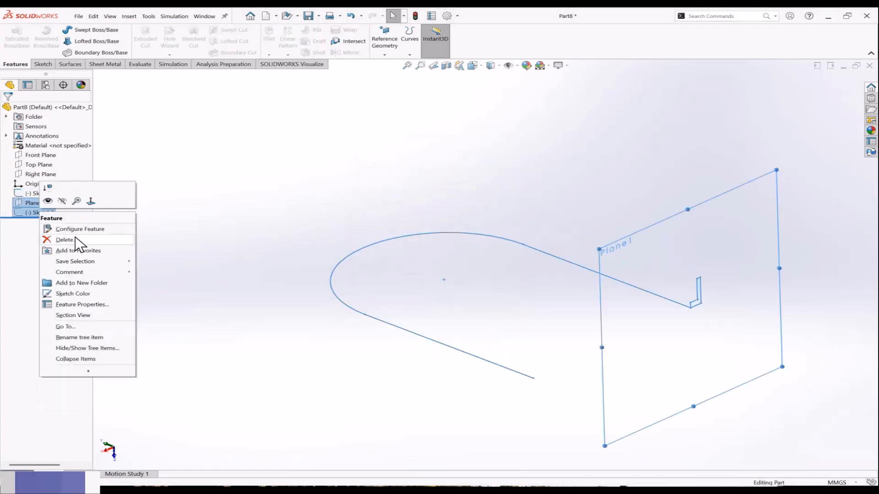
left_click(75, 236)
left_click(486, 206)
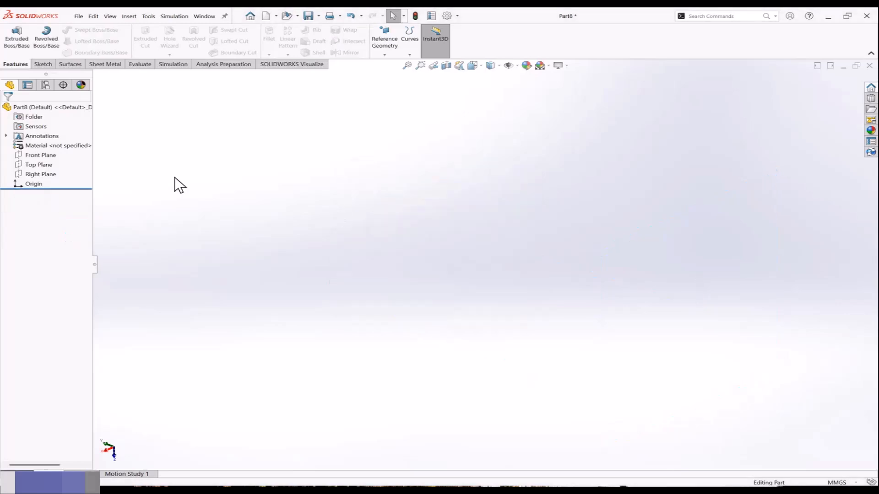
On the Front Plane, sketch a horizontal centerpoint slot beside the origin, about 13 mm from its center to each arc center, and exit the sketch.
left_click(51, 156)
left_click(65, 147)
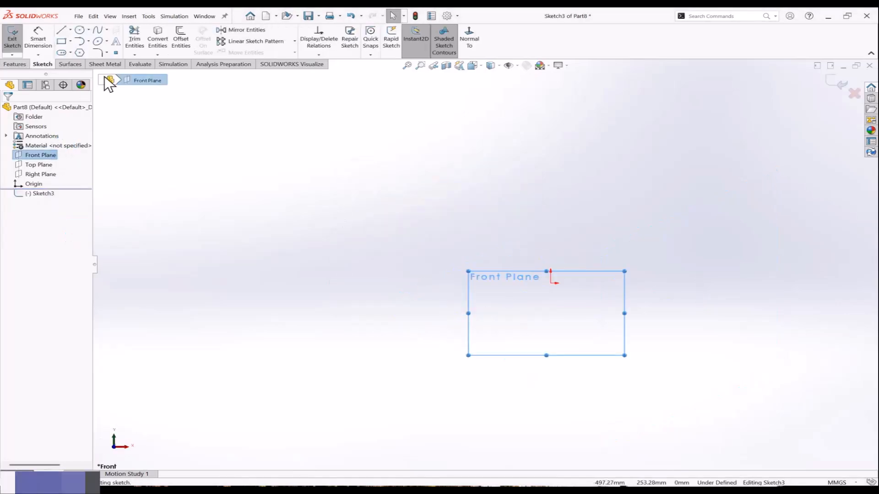
left_click(62, 53)
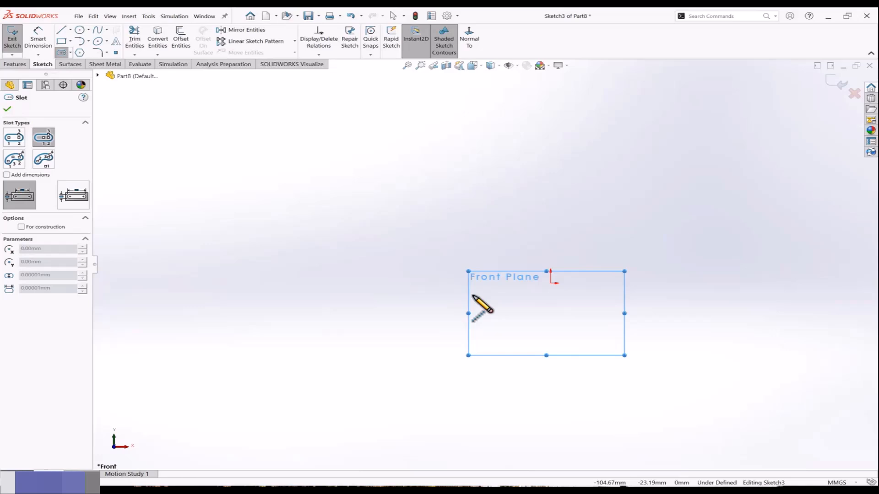
scroll(520, 293, "down", 2)
left_click(512, 296)
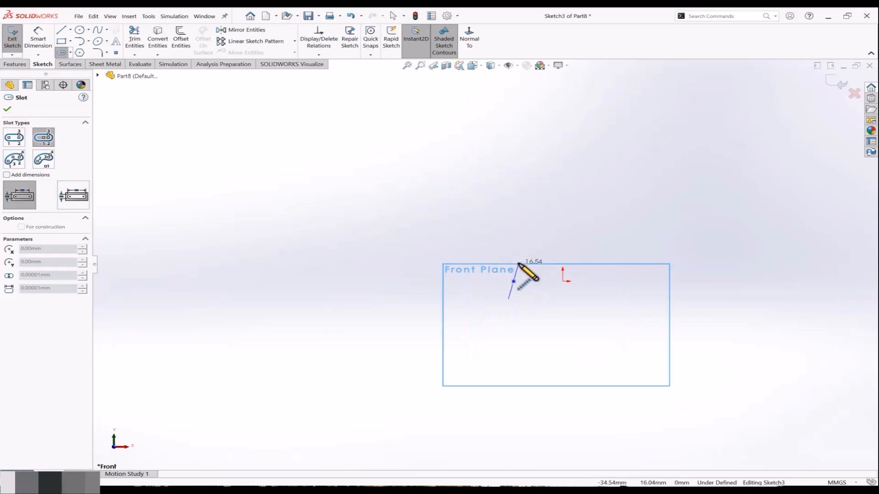
left_click(531, 281)
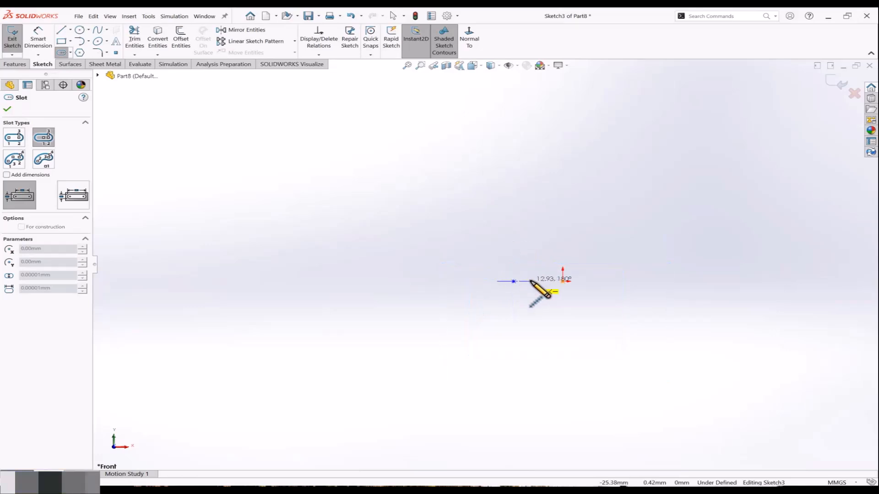
left_click(535, 294)
left_click(838, 83)
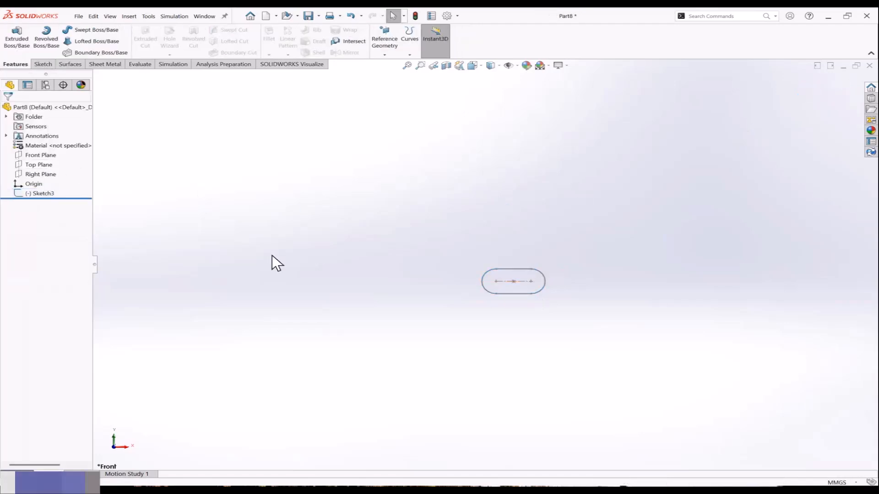
On the Top Plane, sketch a four-point S-shaped spline from the origin to about 69 mm across and 130 mm up, and exit the sketch.
middle_click_drag(271, 255, 329, 239)
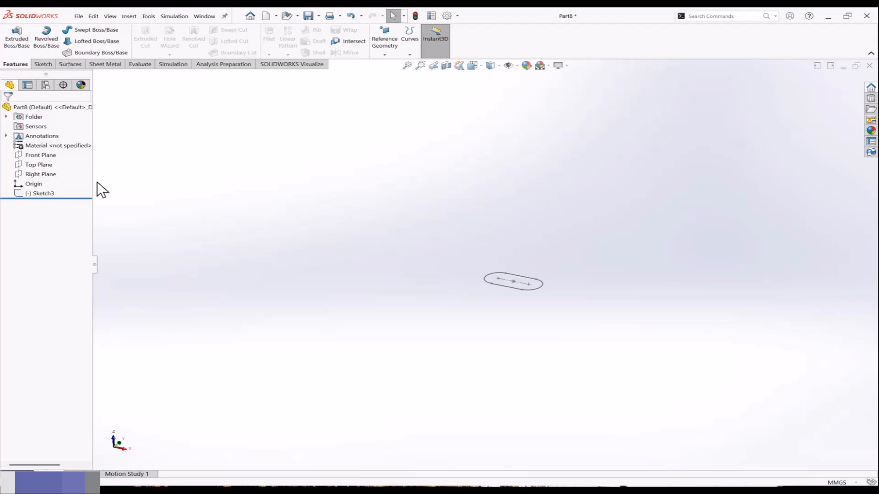
left_click(43, 163)
left_click(55, 152)
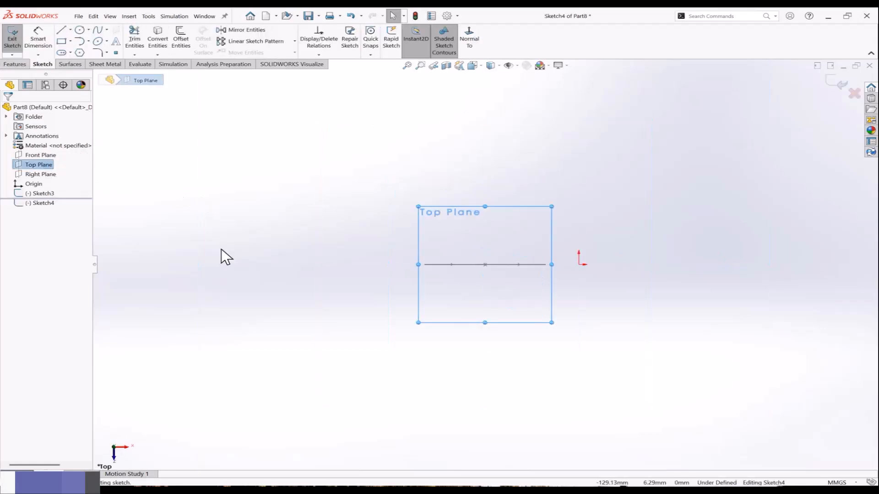
scroll(458, 262, "up", 2)
scroll(678, 262, "down", 2)
scroll(679, 262, "up", 2)
left_click(584, 258)
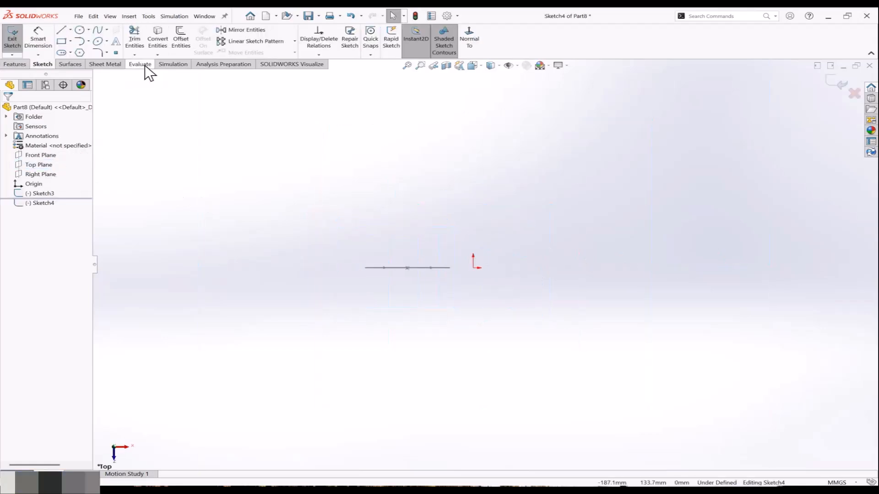
left_click(98, 32)
left_click(474, 268)
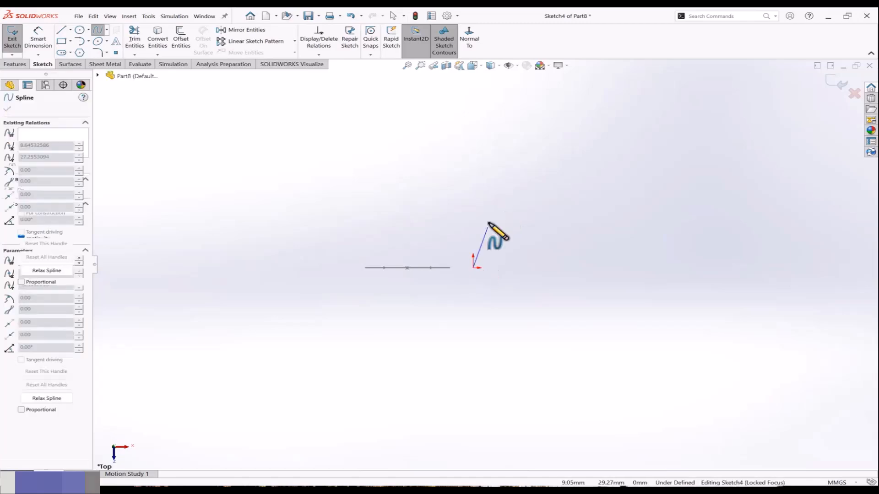
left_click(502, 189)
left_click(571, 120)
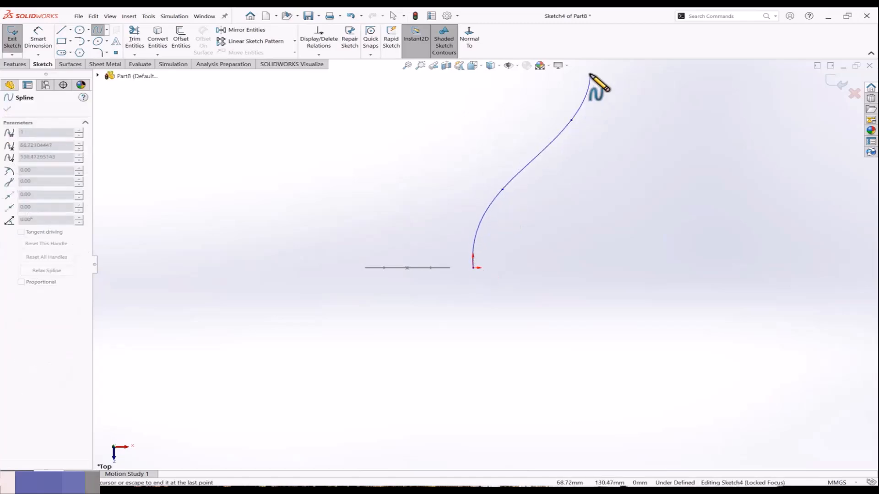
double_click(590, 76)
left_click(840, 84)
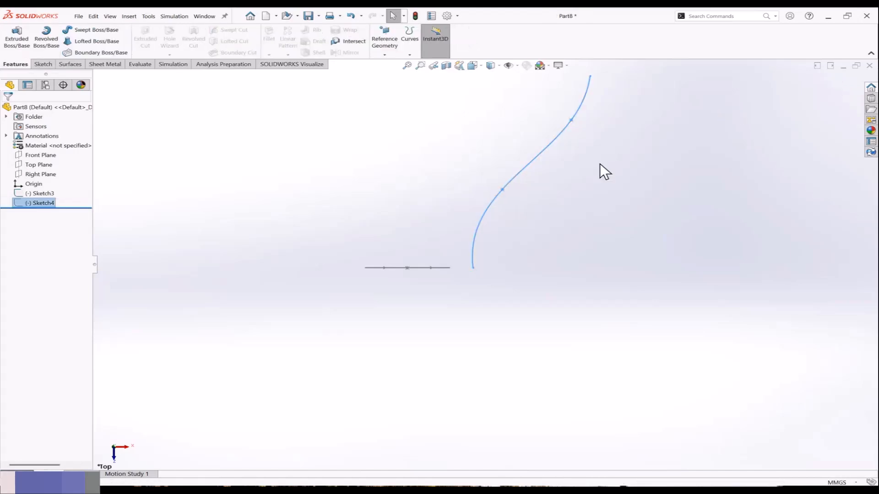
Create a swept boss using the slot sketch as the profile and the S-shaped spline as the path.
mouse_move(599, 163)
middle_mouse_down()
mouse_move(522, 239)
mouse_move(520, 269)
mouse_move(528, 183)
mouse_move(397, 218)
middle_mouse_up()
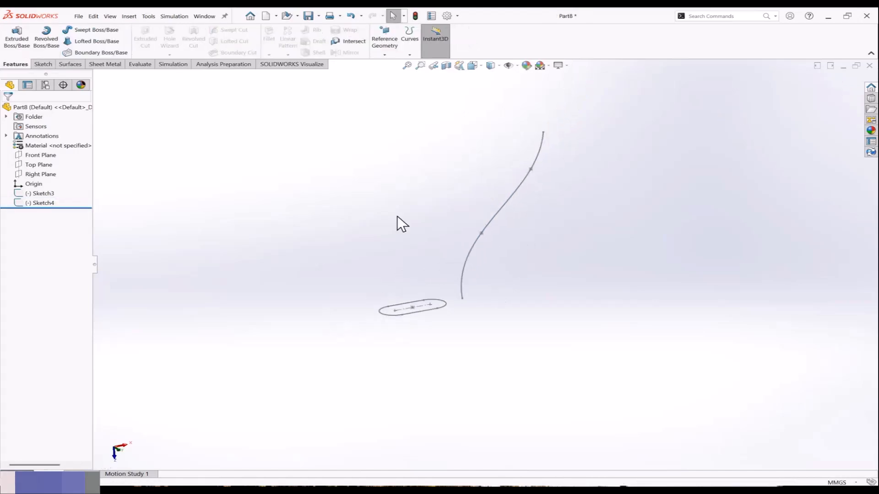
left_click(94, 30)
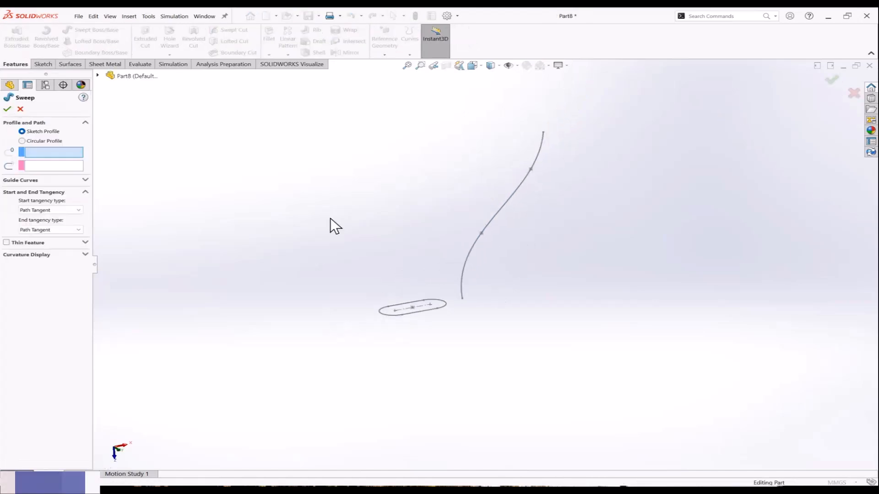
left_click(416, 308)
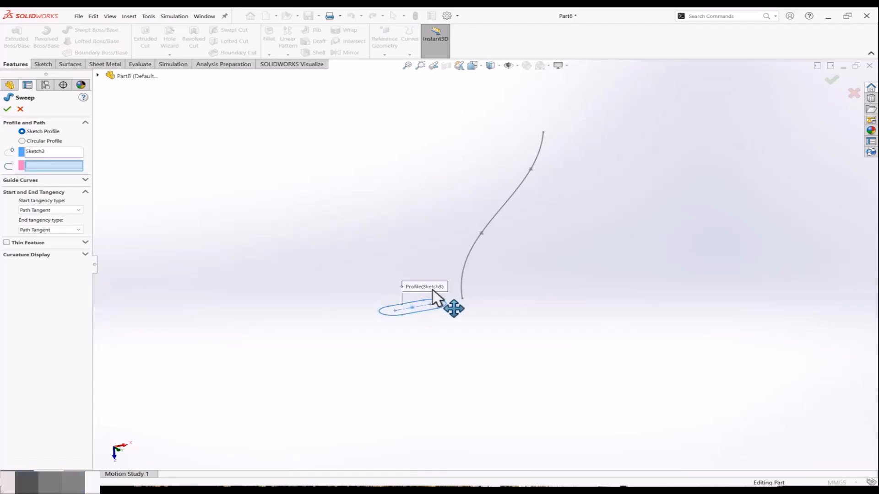
left_click(499, 214)
middle_click_drag(499, 197, 527, 204)
left_click(834, 81)
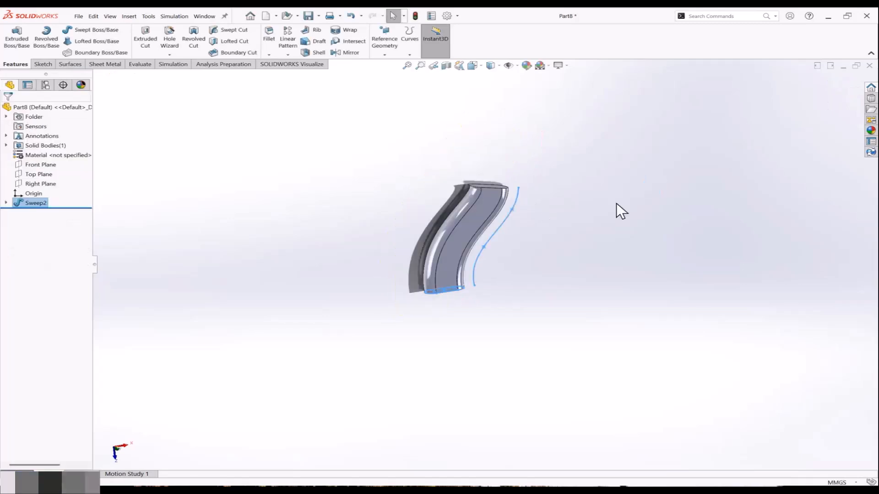
Lengthen the sweep by pulling the spline path's free endpoint farther away from the slot profile.
left_click(504, 204)
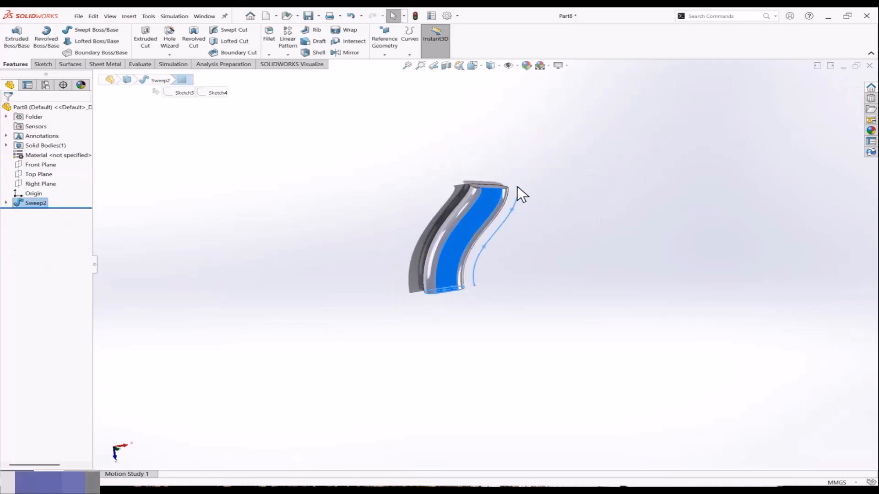
left_click_drag(519, 187, 556, 88)
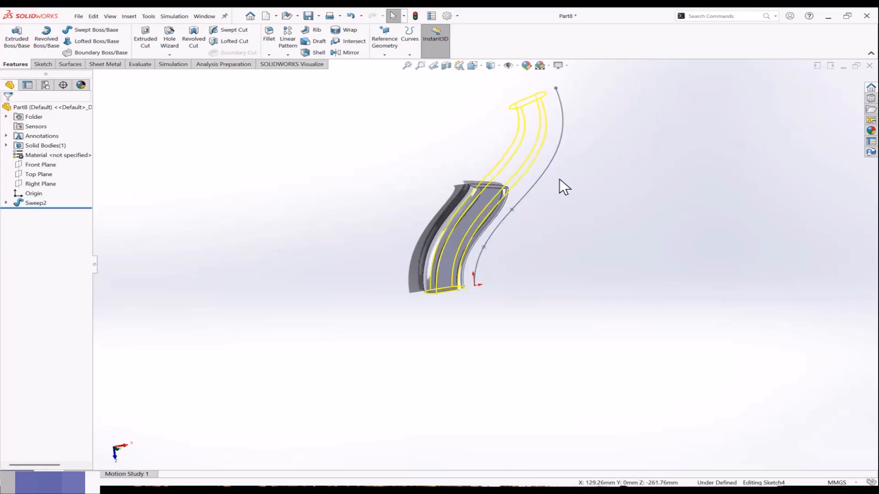
scroll(582, 147, "down", 1)
left_click_drag(463, 266, 456, 260)
left_click(682, 143)
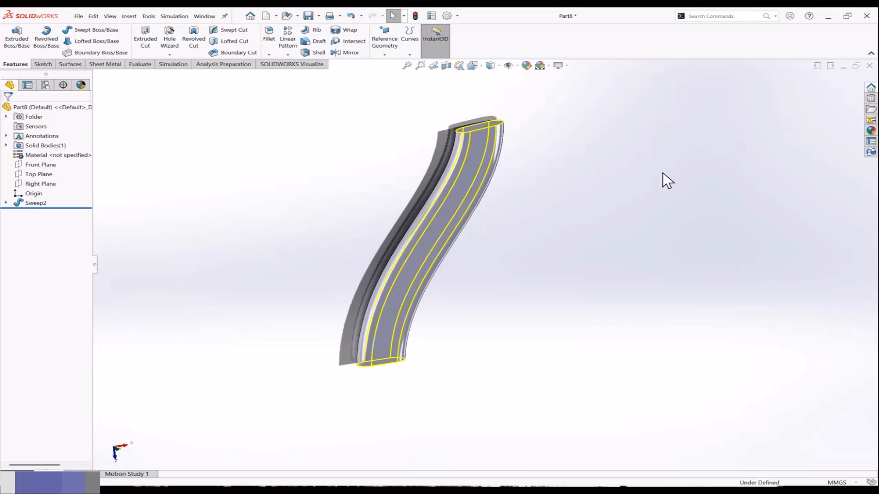
mouse_move(323, 236)
middle_mouse_down()
mouse_move(366, 231)
mouse_move(333, 237)
middle_mouse_up()
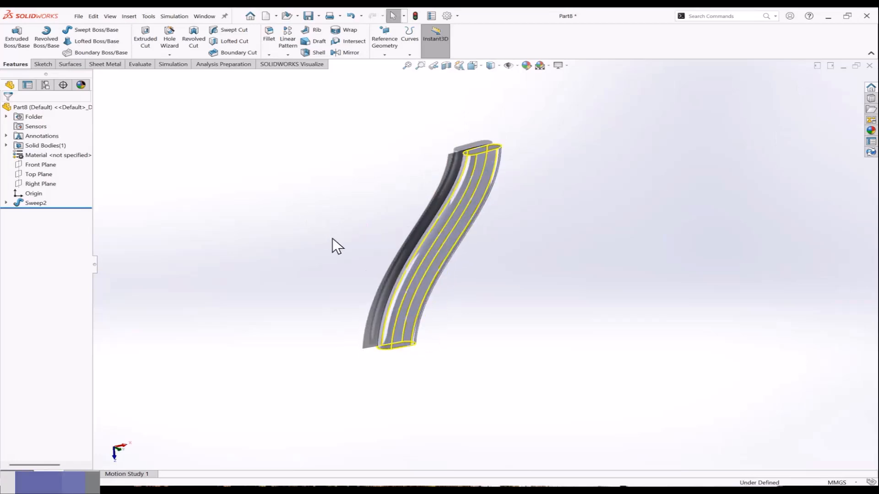
Edit the slot sweep and apply a specified profile twist in degrees, trying 50 and then 120 degrees.
left_click(35, 200)
left_click(44, 188)
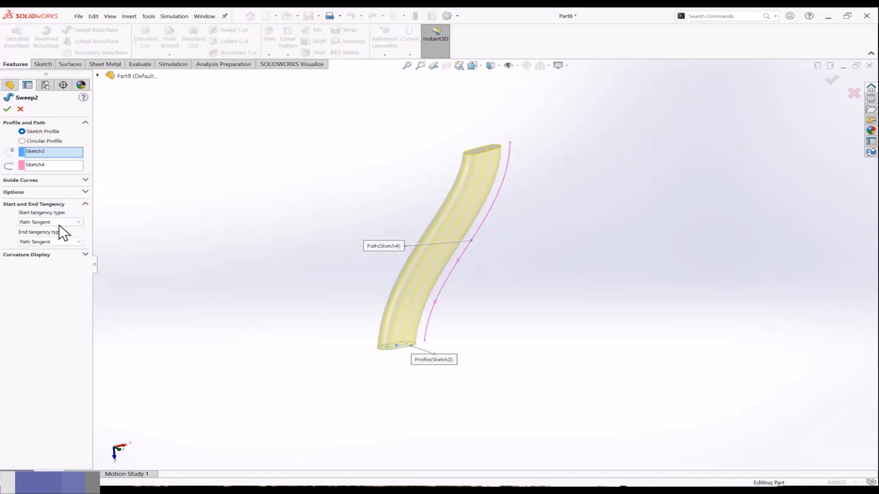
left_click(82, 193)
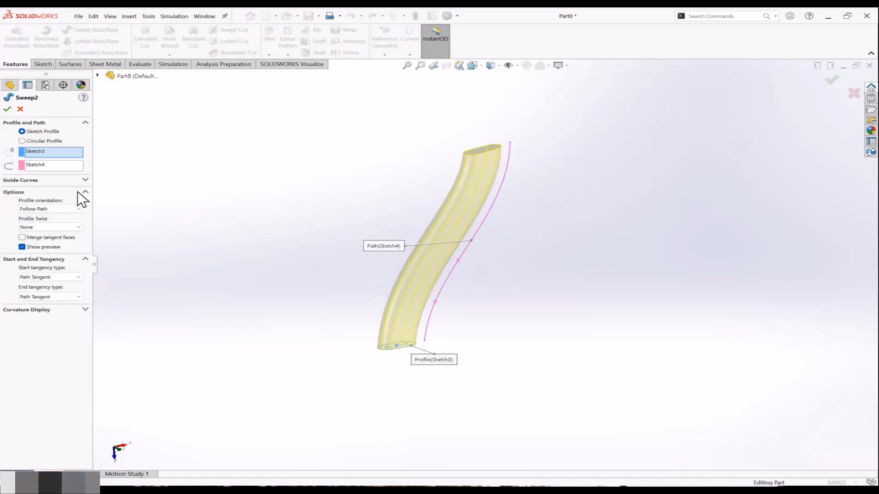
left_click(56, 227)
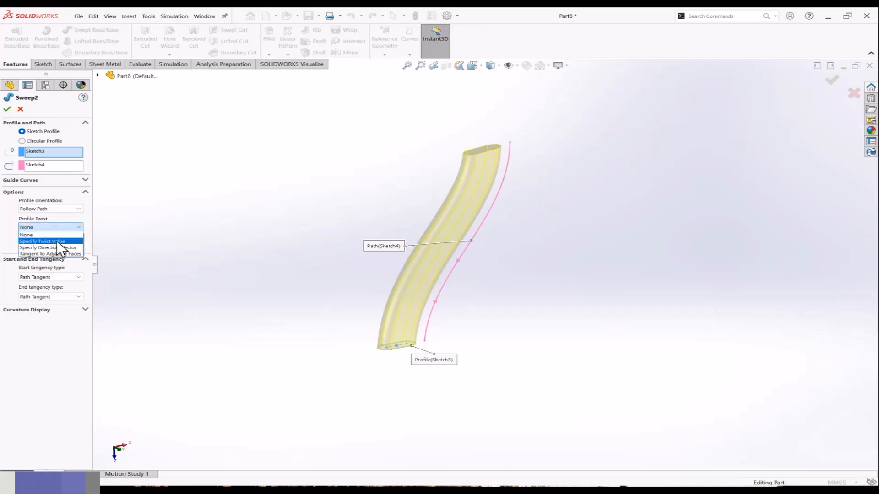
left_click(56, 241)
left_click_drag(64, 251, 5, 257)
type("50")
key("Return")
type("120")
key("Return")
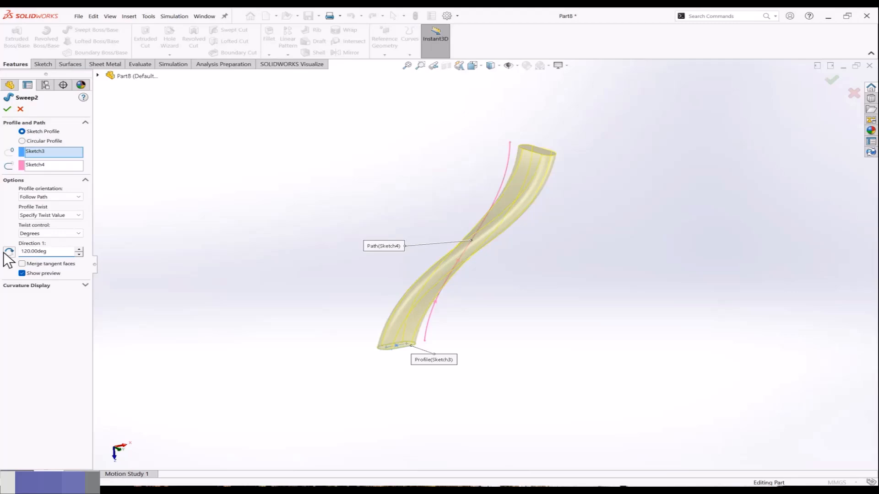
Switch the sweep's twist control to radians and set the twist to 3 rad.
left_click(62, 234)
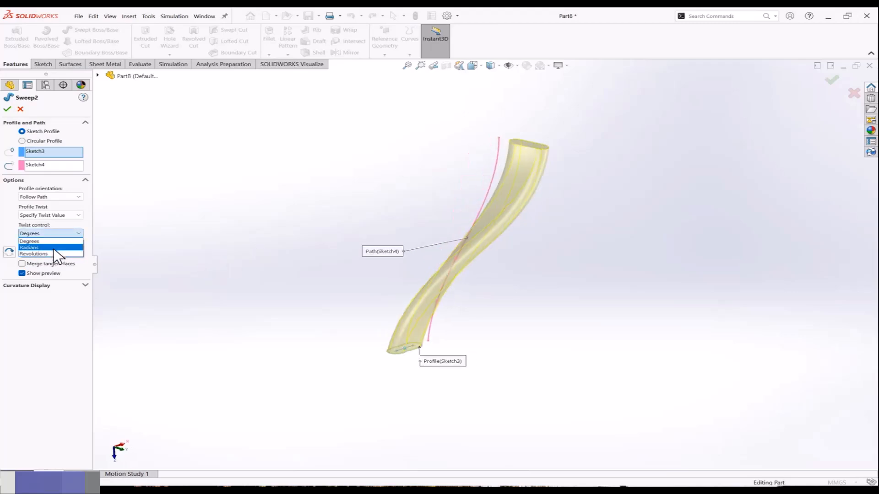
left_click(53, 248)
left_click_drag(63, 251, 7, 252)
type("3.00rad")
key("Return")
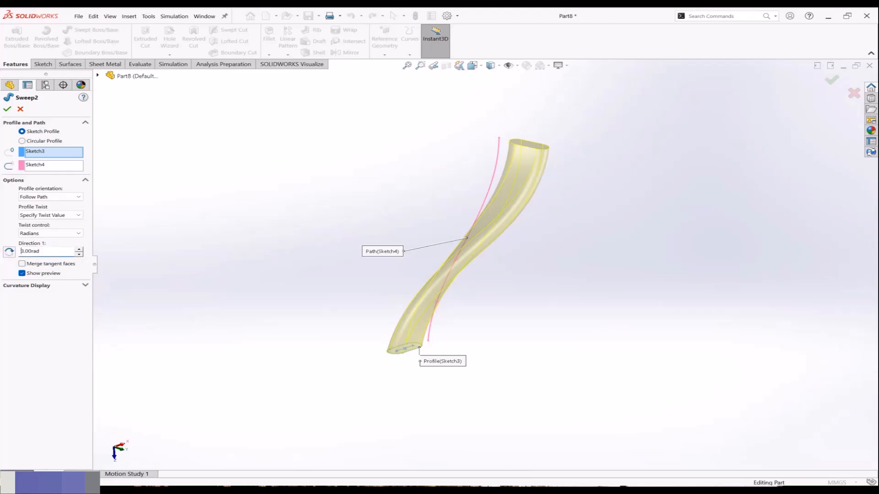
Set the sweep's twist control to 1 revolution, accept the feature and inspect the twisted body from several angles.
left_click(68, 233)
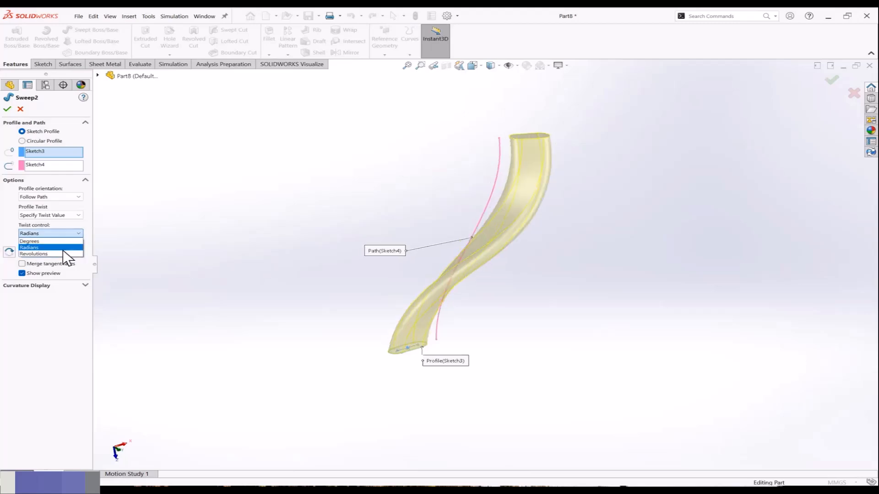
left_click(63, 251)
left_click_drag(66, 252, 6, 255)
type("1")
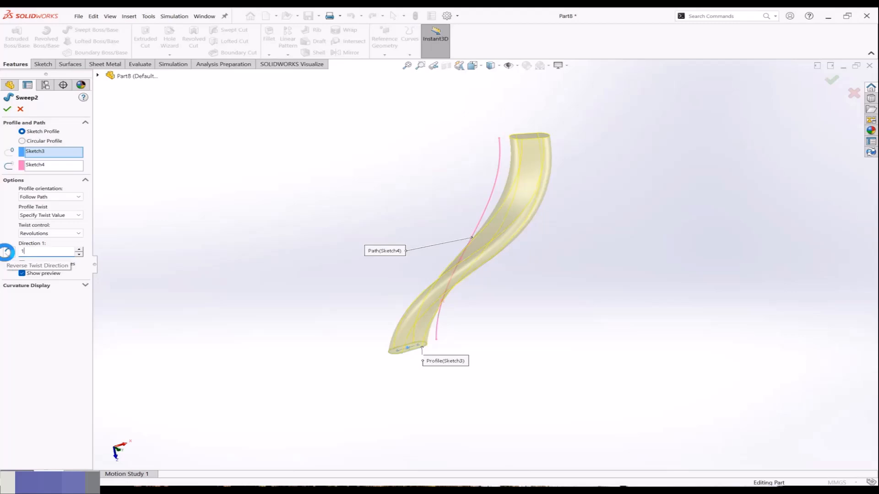
key("Return")
middle_click_drag(326, 271, 338, 214)
left_click(7, 110)
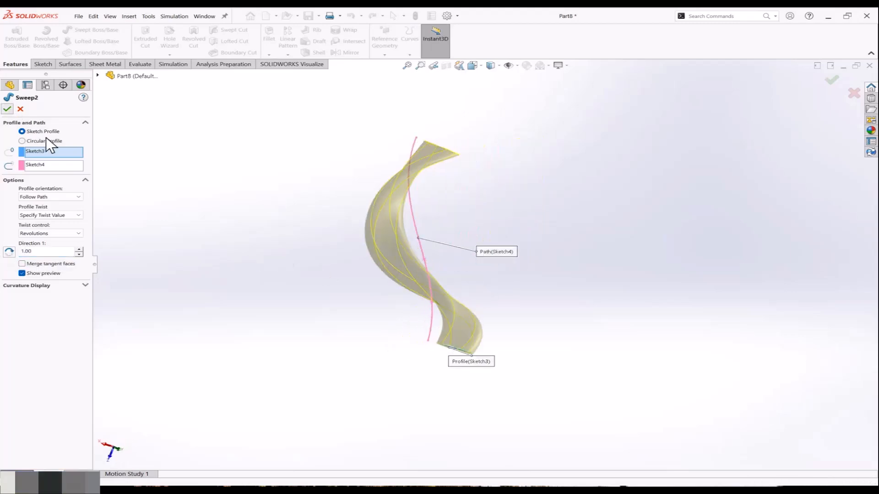
mouse_move(249, 222)
middle_mouse_down()
mouse_move(219, 231)
mouse_move(395, 270)
mouse_move(237, 190)
mouse_move(227, 235)
mouse_move(309, 204)
mouse_move(232, 217)
mouse_move(421, 261)
middle_mouse_up()
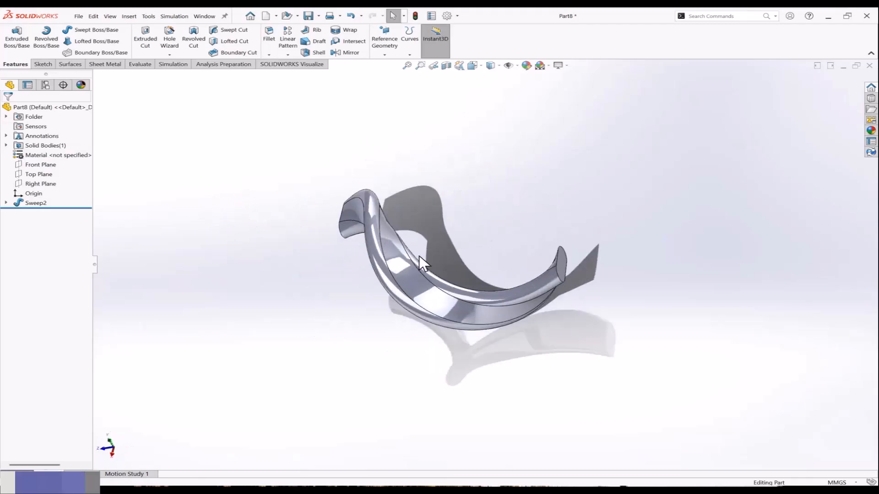
mouse_move(376, 240)
middle_mouse_down()
mouse_move(455, 225)
mouse_move(402, 254)
mouse_move(460, 80)
mouse_move(465, 255)
mouse_move(421, 229)
middle_mouse_up()
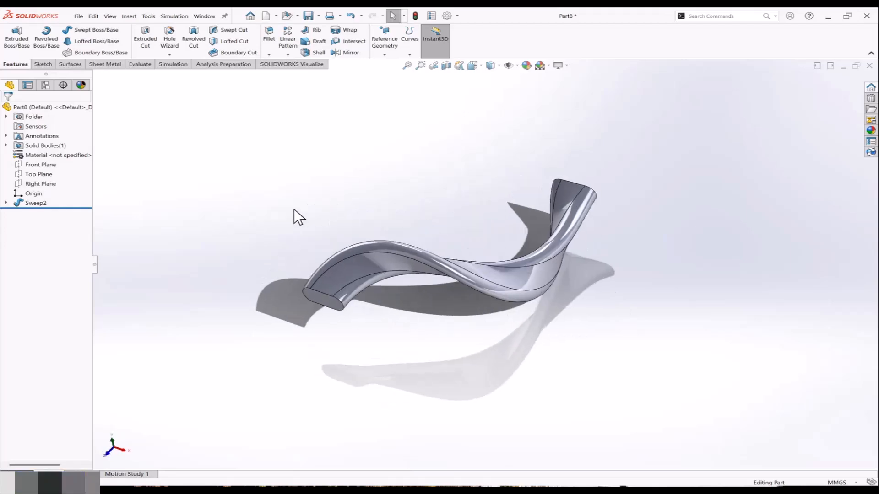
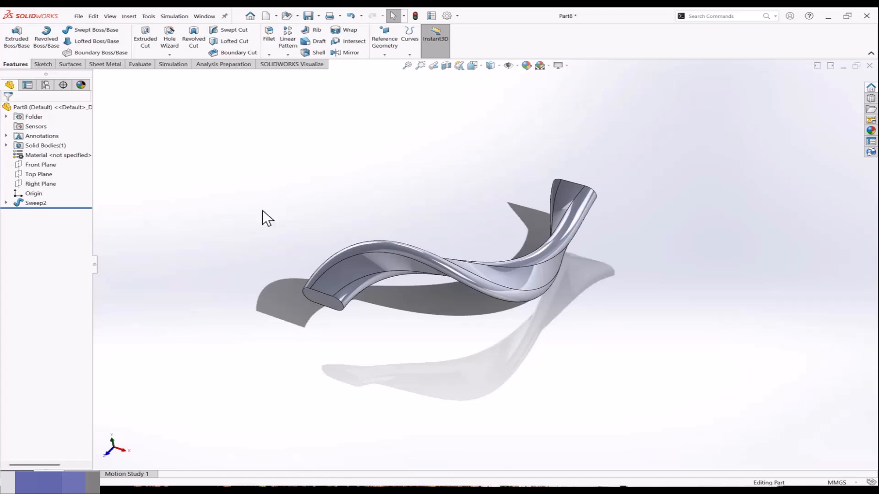
middle_click_drag(265, 216, 254, 209)
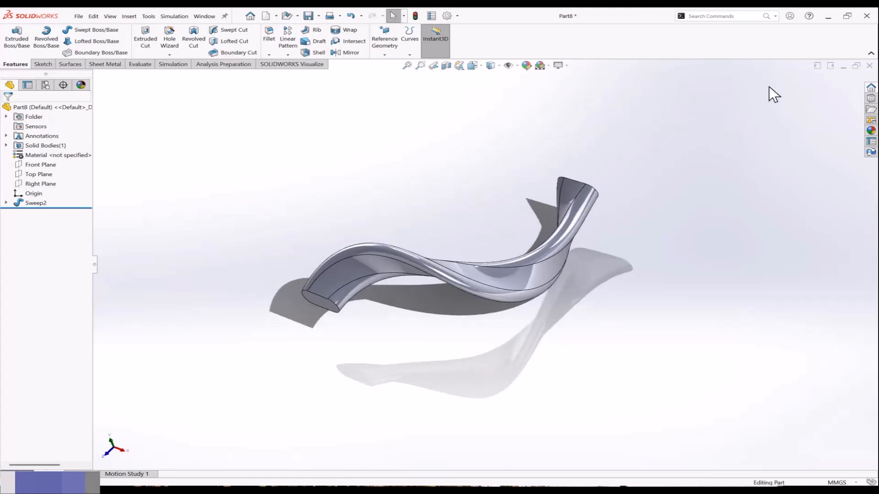
Close all open part documents without saving them.
left_click(869, 66)
left_click(427, 259)
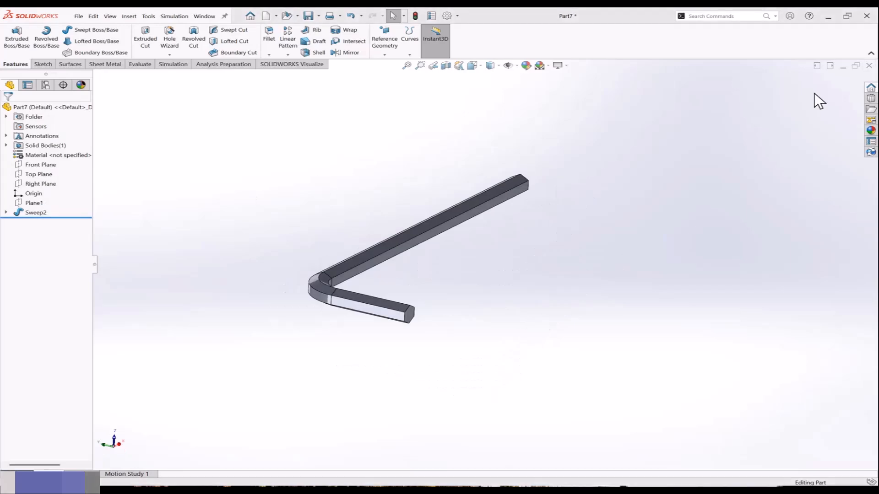
left_click(869, 65)
left_click(386, 263)
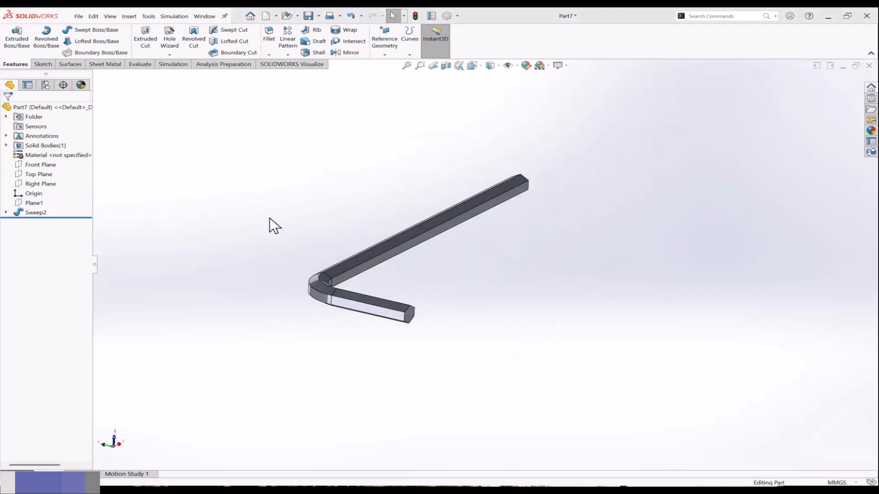
left_click(869, 65)
left_click(438, 257)
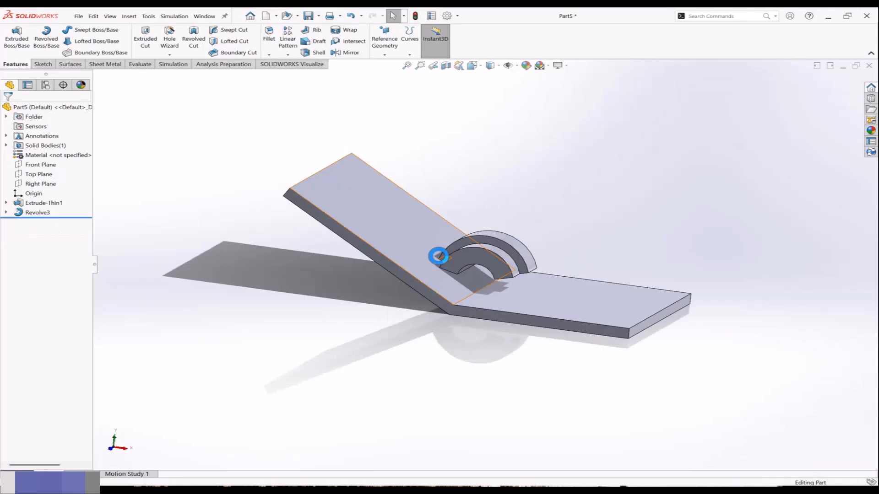
left_click(869, 65)
left_click(405, 263)
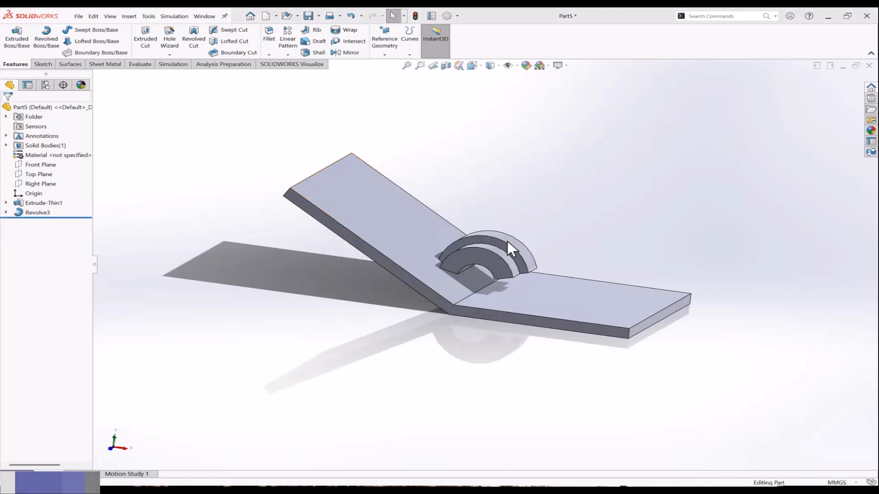
left_click(869, 65)
left_click(465, 257)
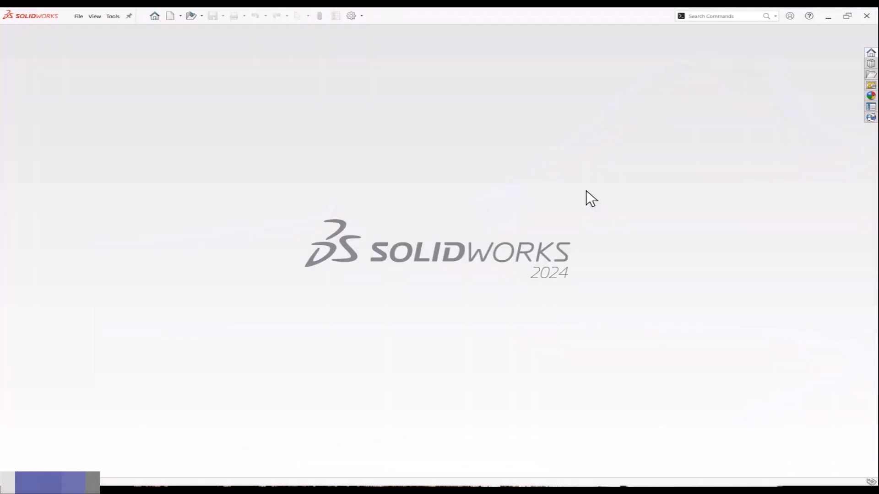
In a new part, sketch a corner rectangle about 126 by 65 mm from the origin on the Front Plane and exit the sketch.
left_click(170, 15)
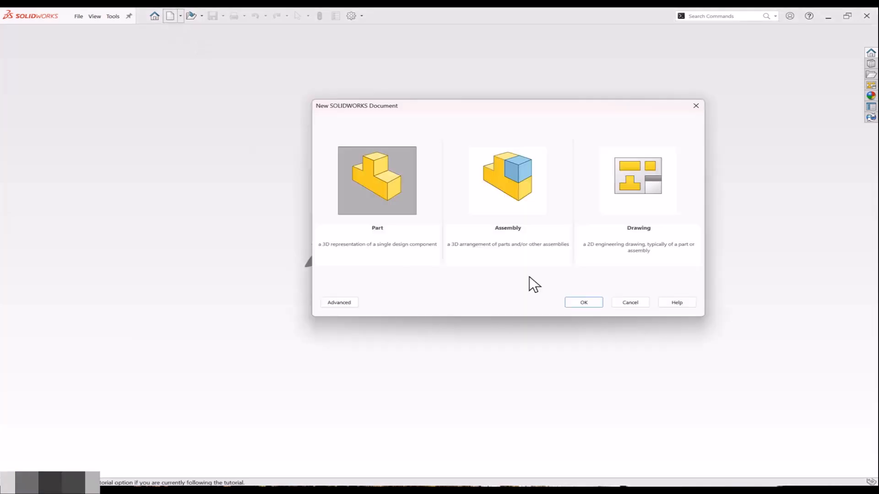
left_click(572, 303)
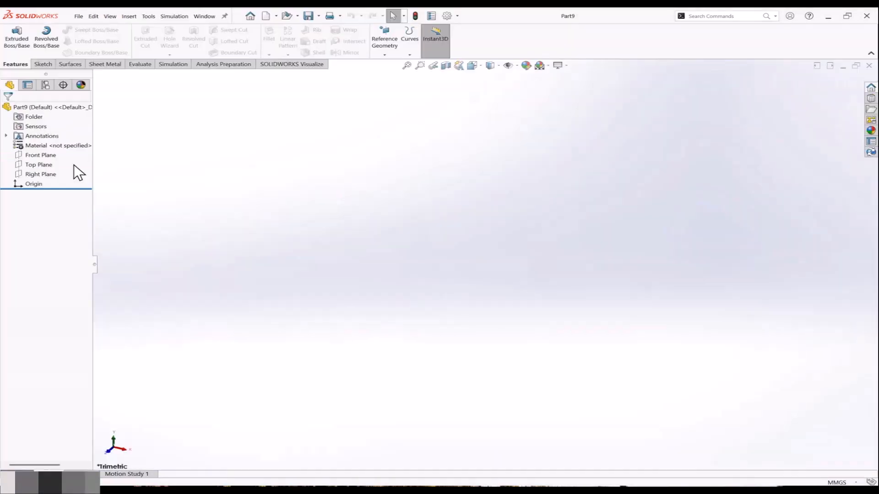
left_click(48, 157)
left_click(73, 145)
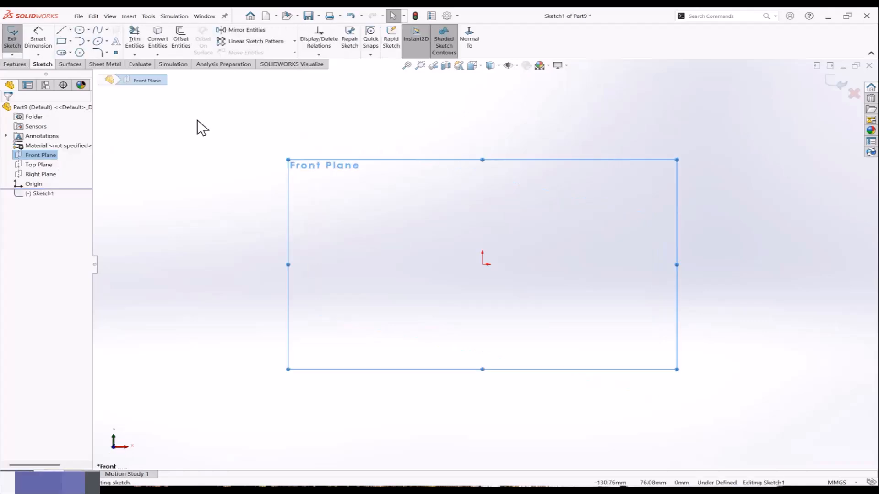
left_click(63, 41)
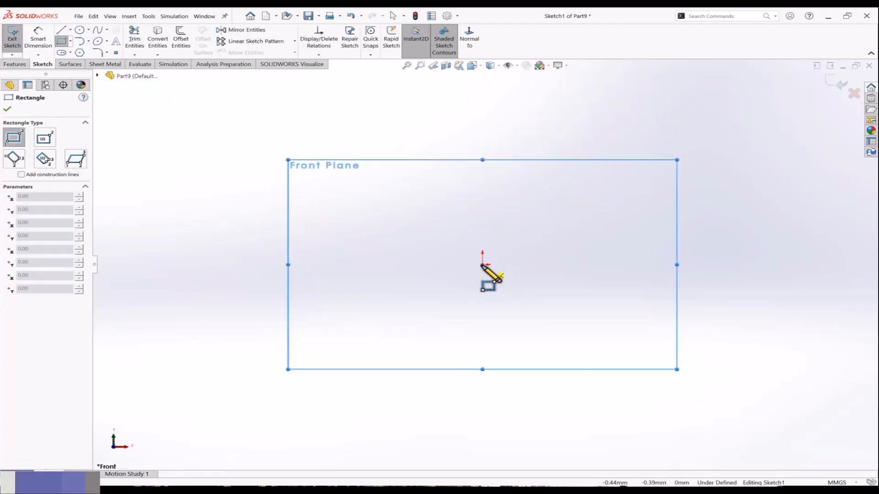
left_click(482, 264)
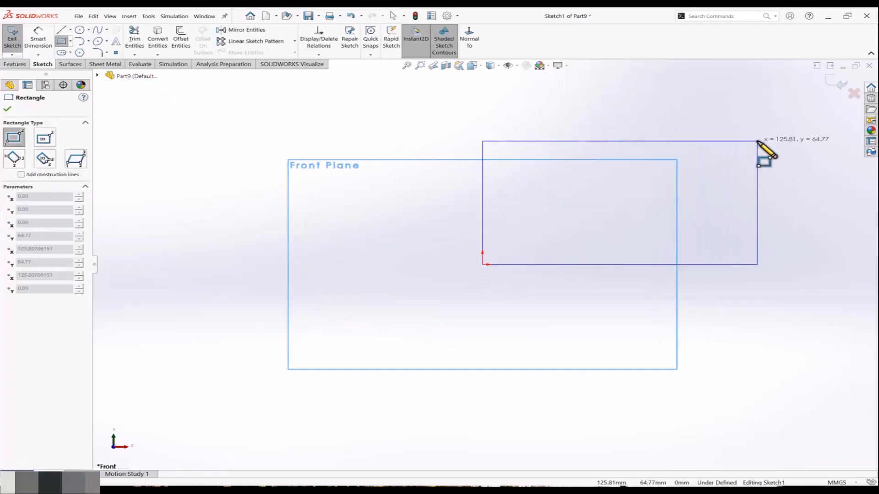
left_click(757, 141)
left_click(840, 84)
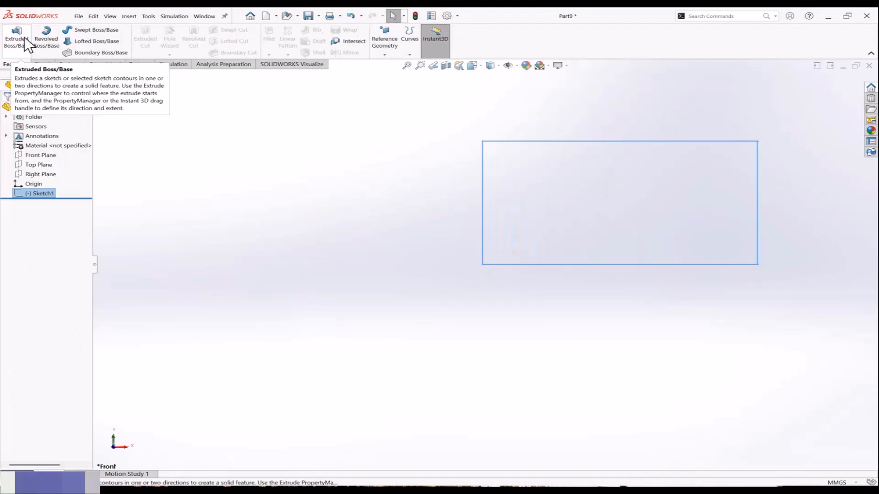
Extrude the rectangle 30 mm with a Mid Plane end condition.
left_click(23, 38)
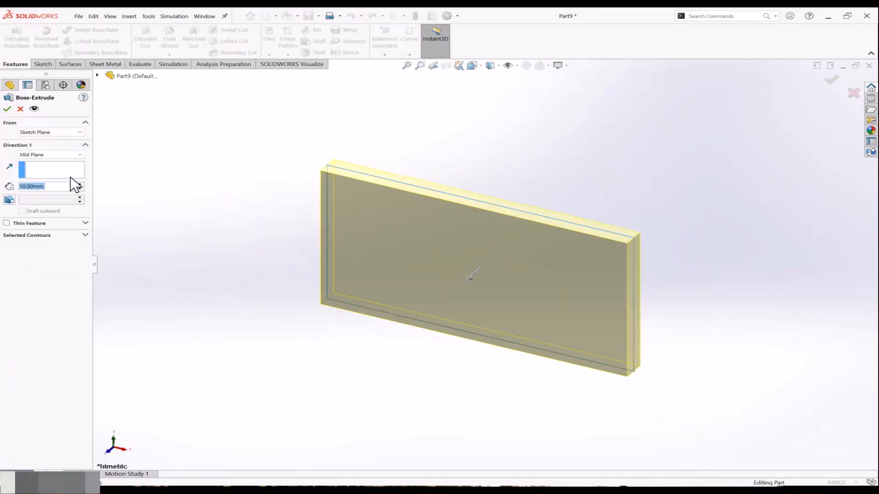
left_click(80, 184)
left_click(80, 184)
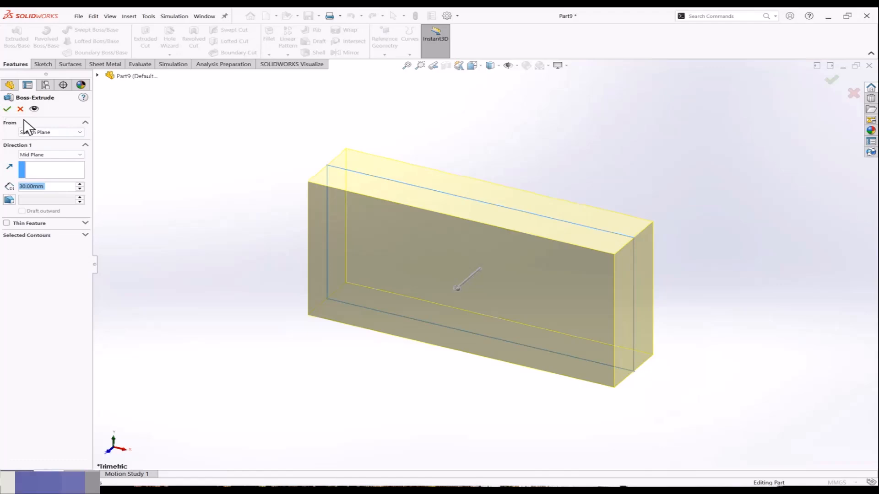
left_click(7, 110)
On the block's large front face, sketch a horizontal line about 29 mm long from the left edge, continued by two tangent arcs rising in an S.
left_click(375, 235)
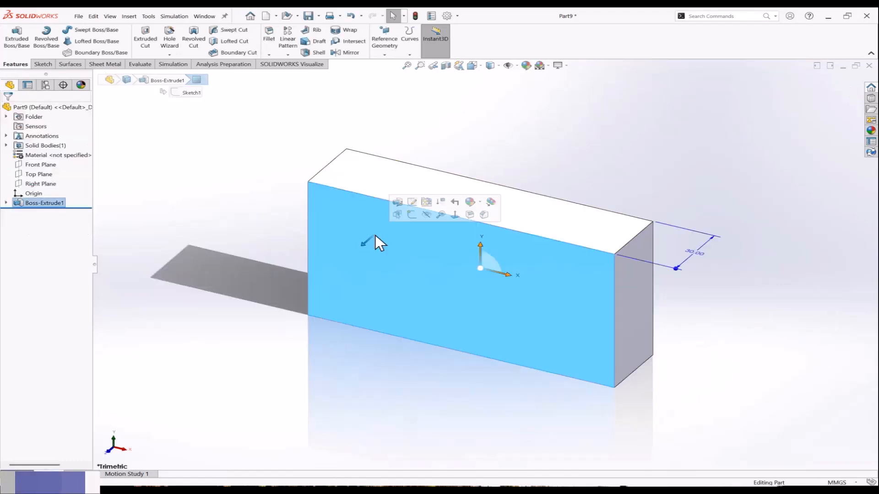
left_click(411, 214)
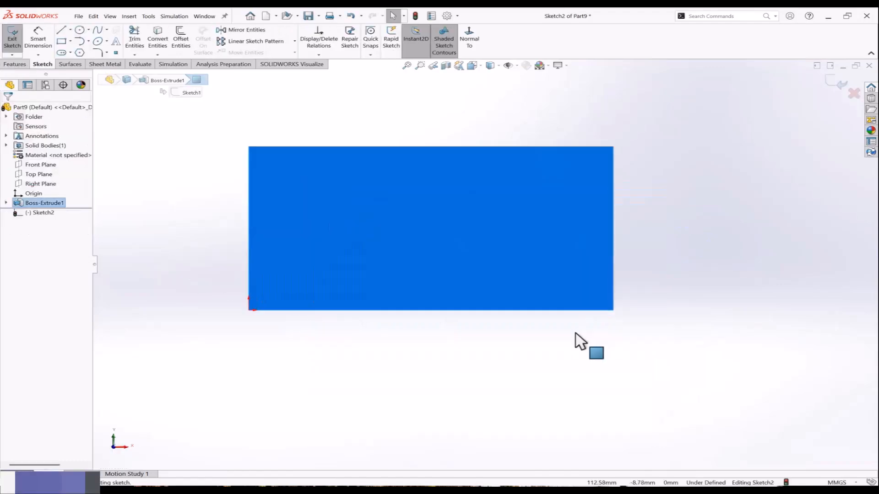
left_click(573, 333)
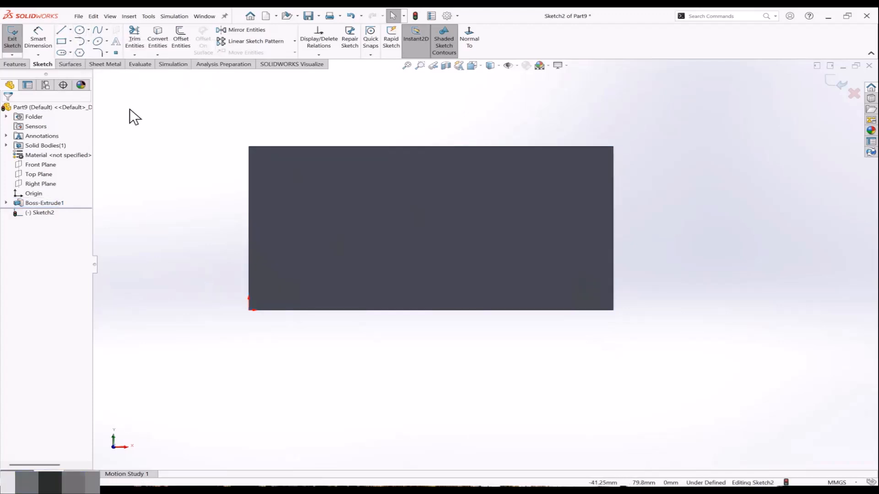
left_click(61, 31)
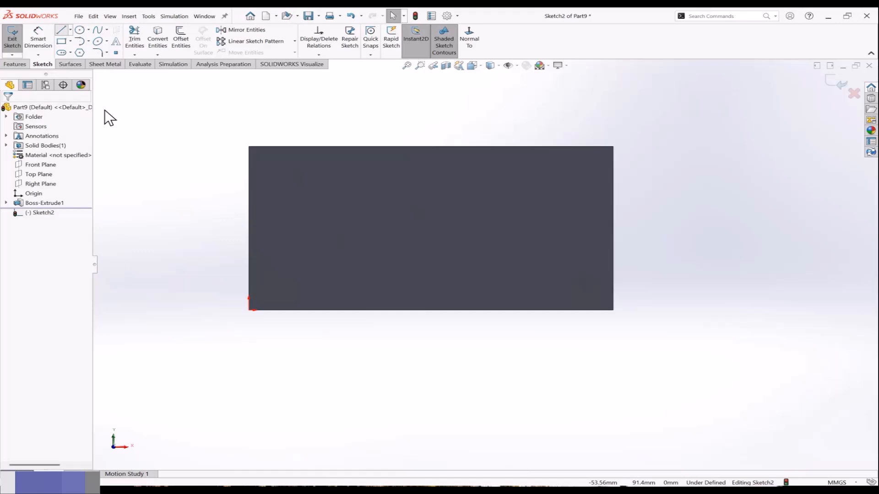
left_click(249, 248)
left_click(332, 248)
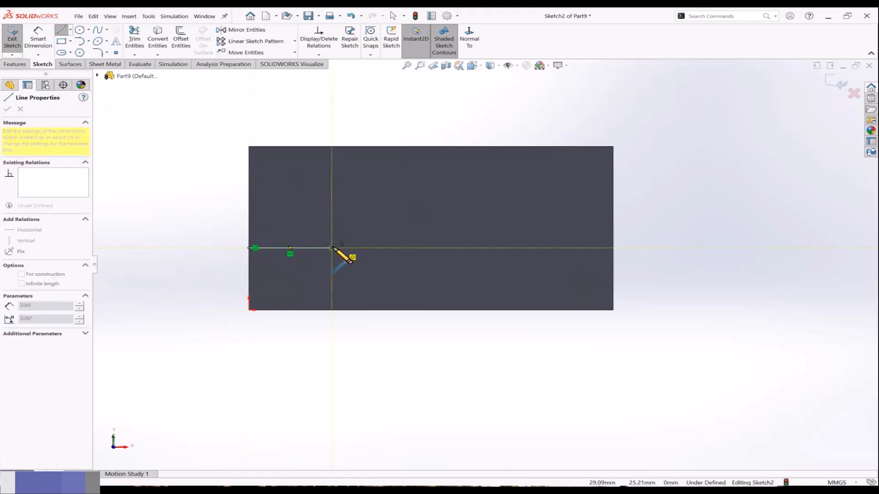
left_click(371, 220)
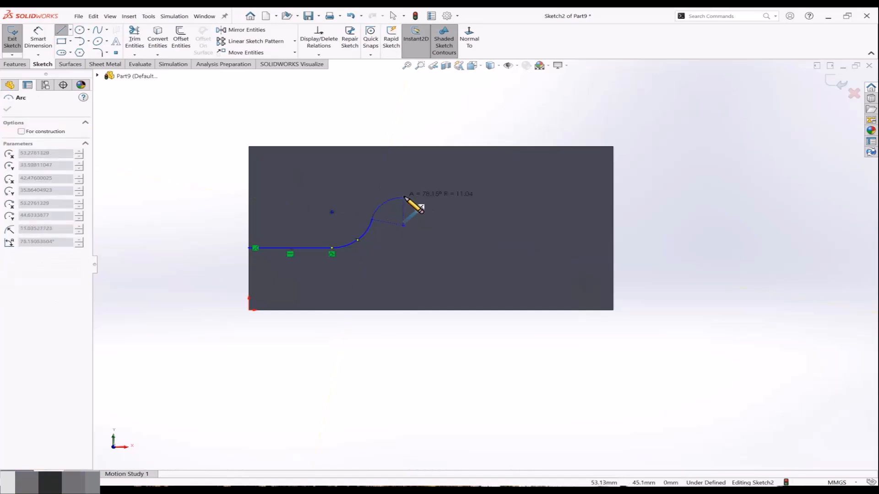
left_click(415, 189)
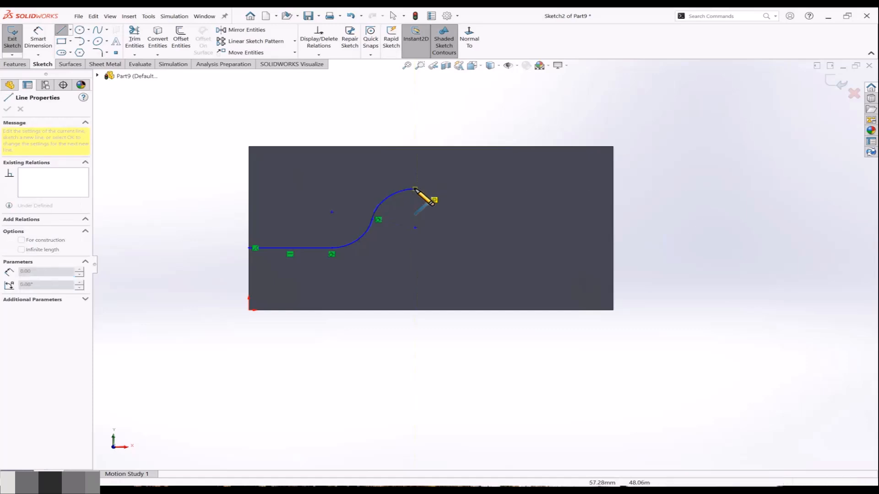
Add a horizontal line about 21 mm long ending at the upper arc's free endpoint.
key("Escape")
left_click(477, 189)
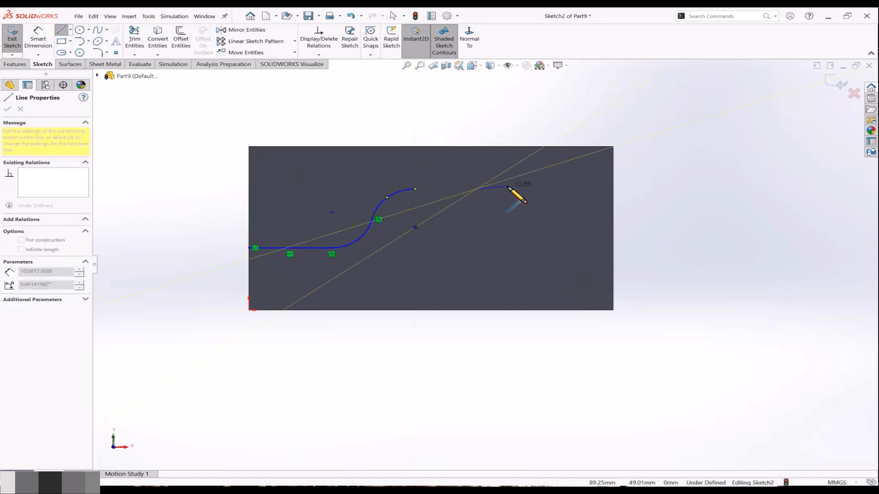
left_click(415, 188)
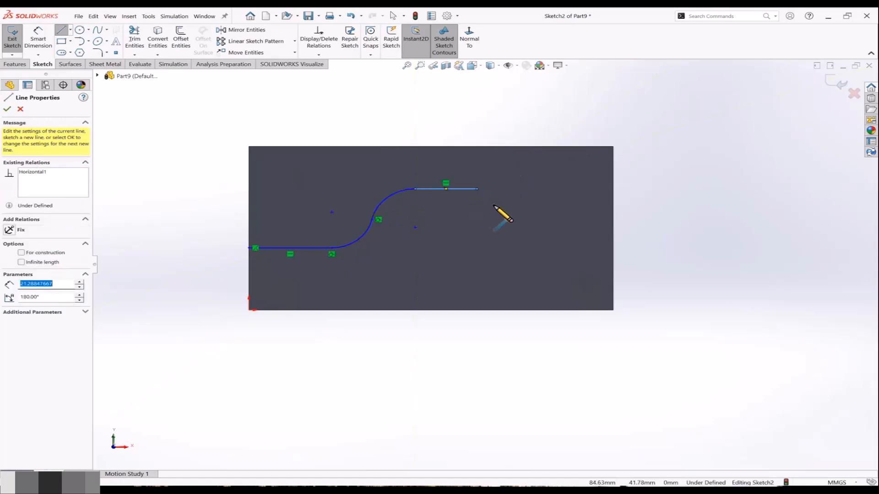
Continue the path from the upper line with two descending tangent arcs and a horizontal line past the block's right edge, and exit the sketch.
key("Escape")
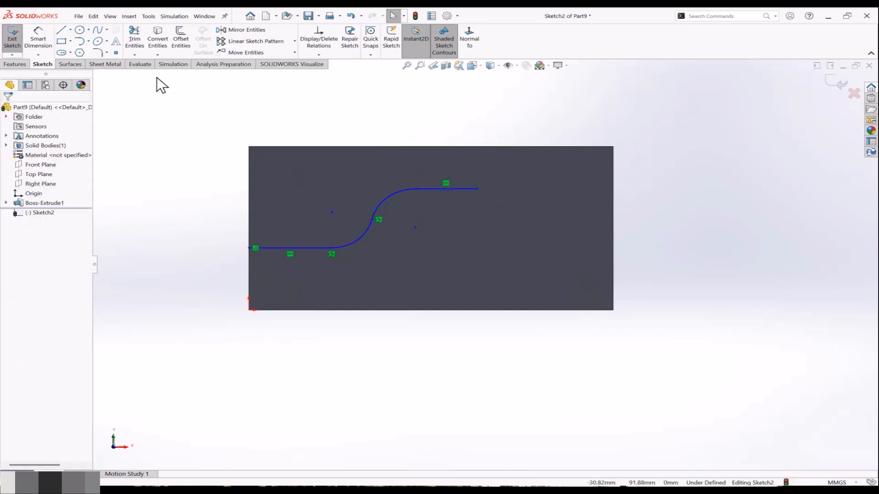
left_click(62, 30)
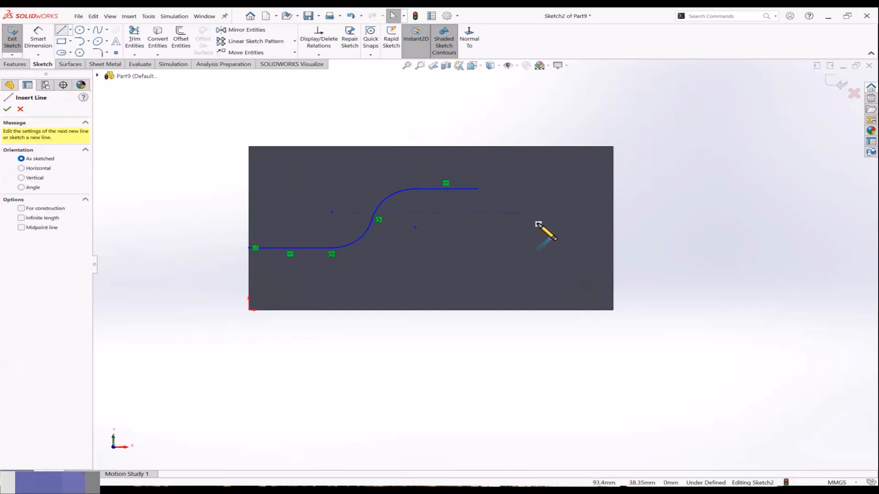
left_click(477, 188)
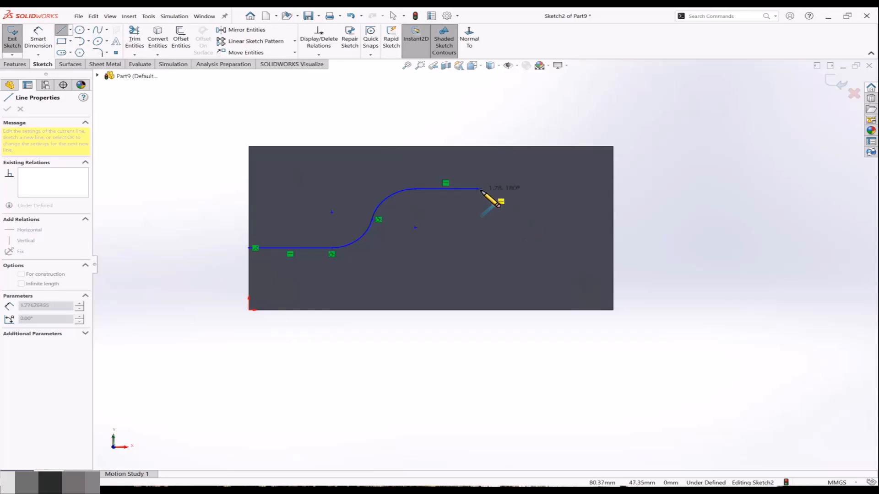
left_click(539, 210)
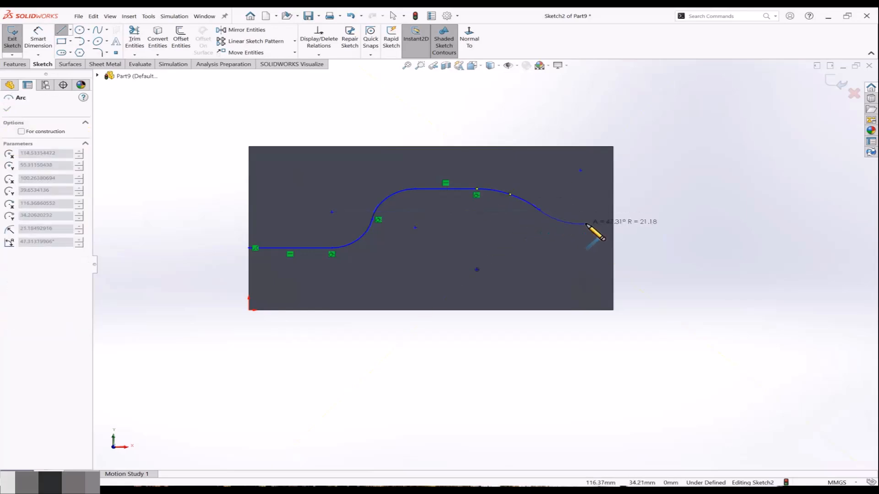
left_click(586, 226)
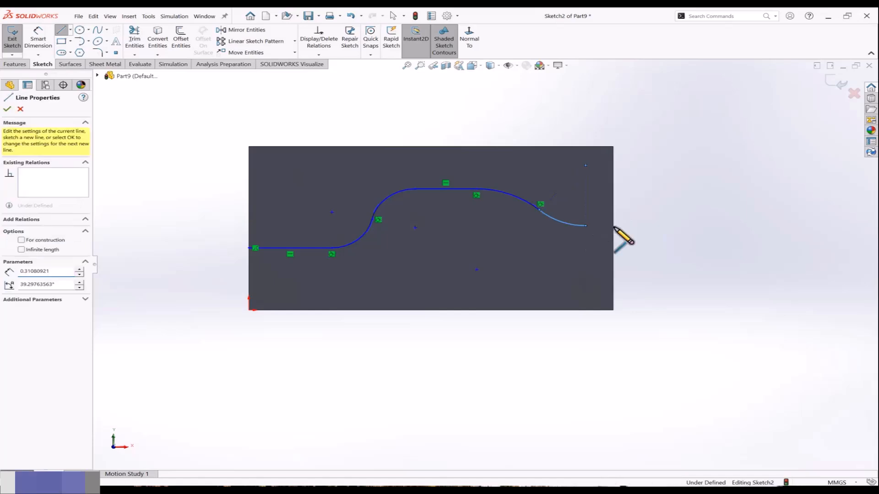
left_click(649, 225)
key("Escape")
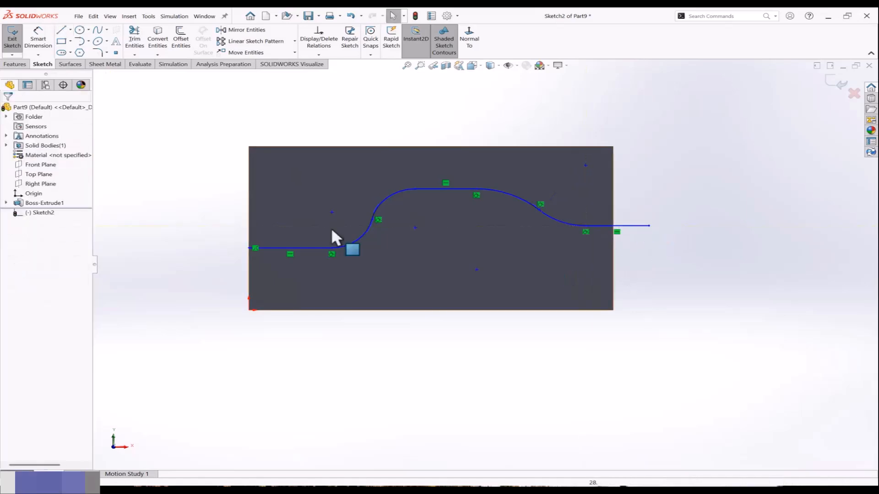
left_click(841, 83)
Create a reference plane perpendicular to the path's last line at its outer endpoint and start a sketch on that plane.
mouse_move(636, 293)
middle_mouse_down()
mouse_move(563, 245)
mouse_move(607, 205)
mouse_move(577, 167)
middle_mouse_up()
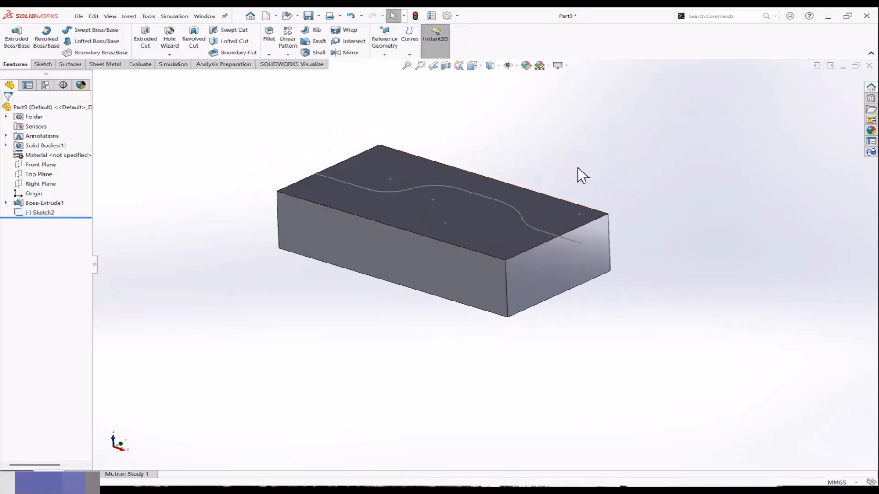
scroll(598, 171, "down", 2)
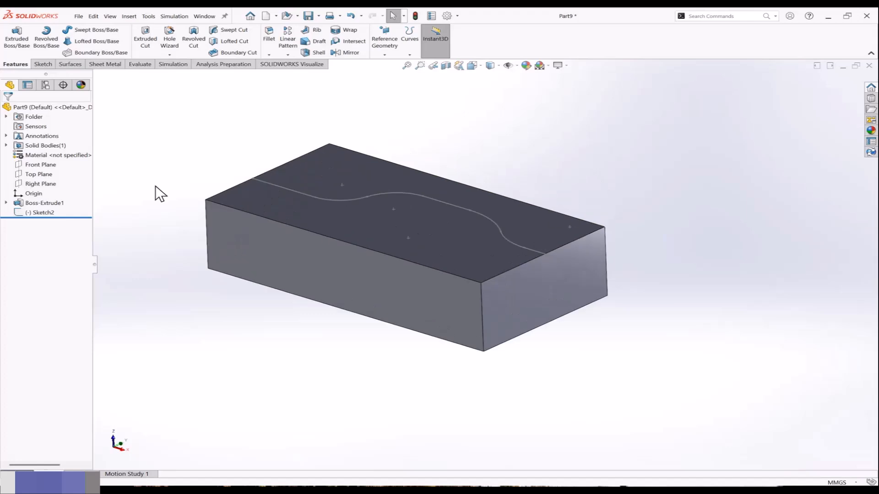
left_click(385, 54)
left_click(391, 66)
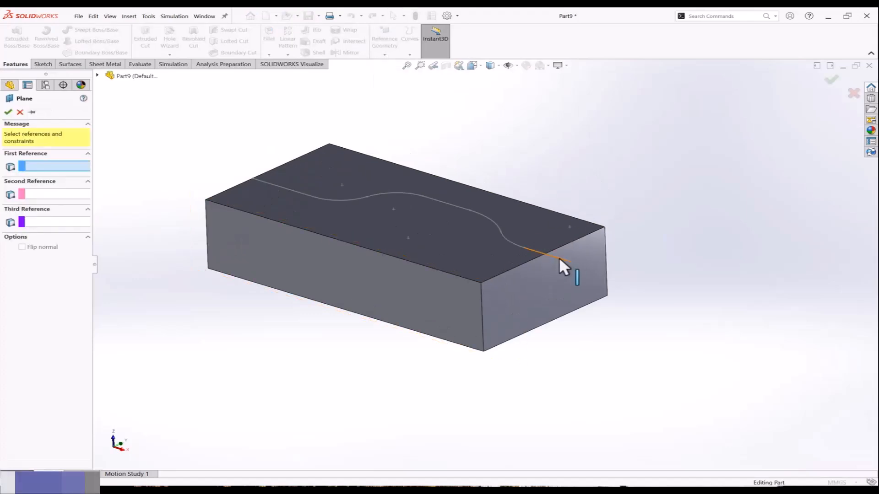
left_click(559, 257)
left_click(571, 262)
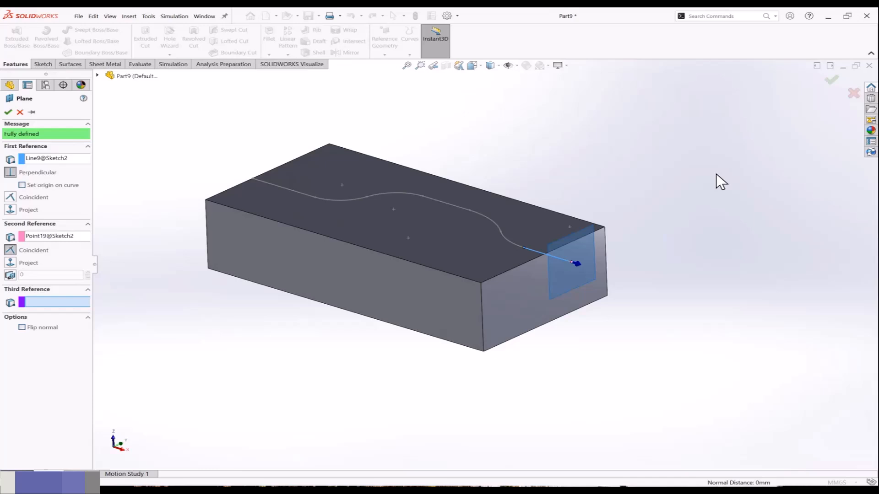
left_click(831, 81)
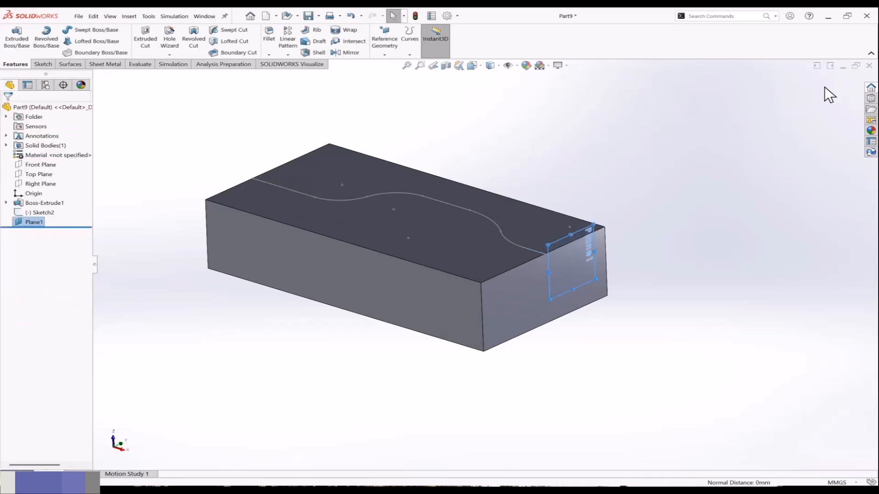
left_click(570, 231)
left_click(614, 216)
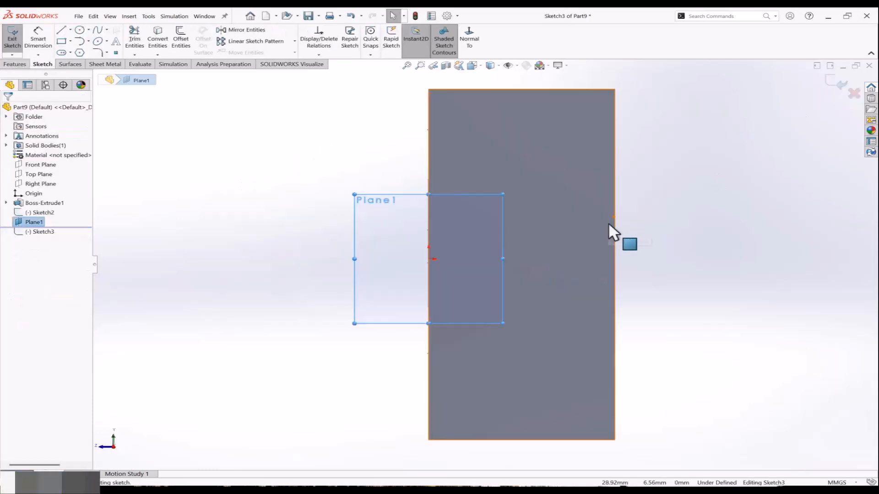
left_click(70, 53)
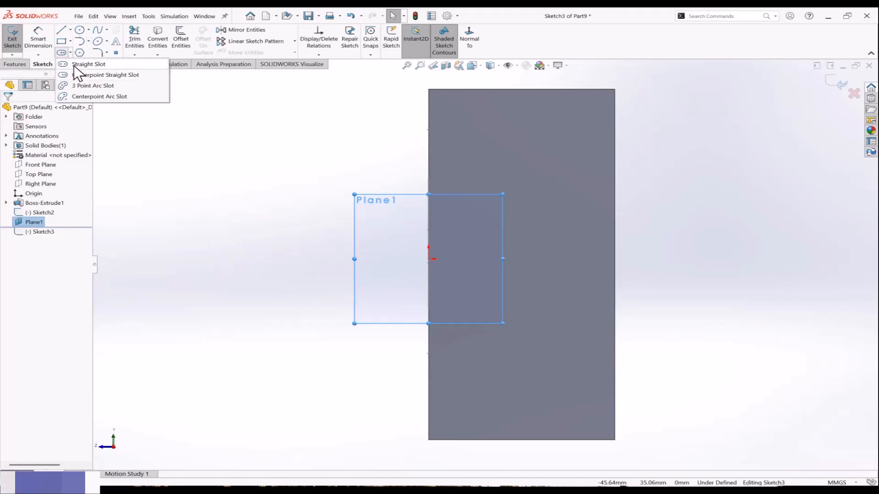
left_click(73, 64)
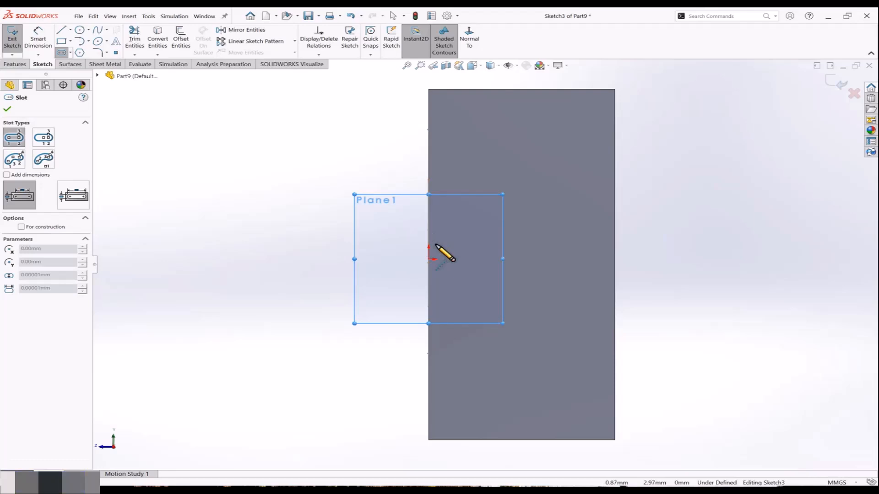
middle_click_drag(441, 251, 462, 260)
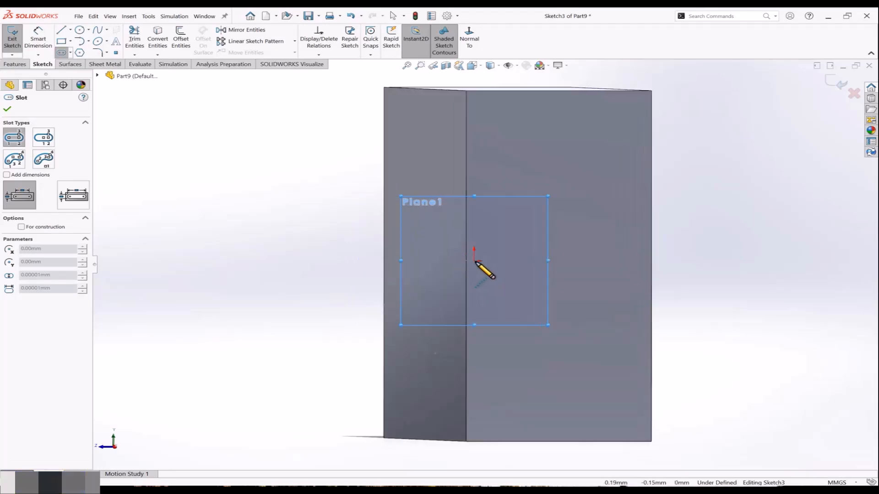
key("Escape")
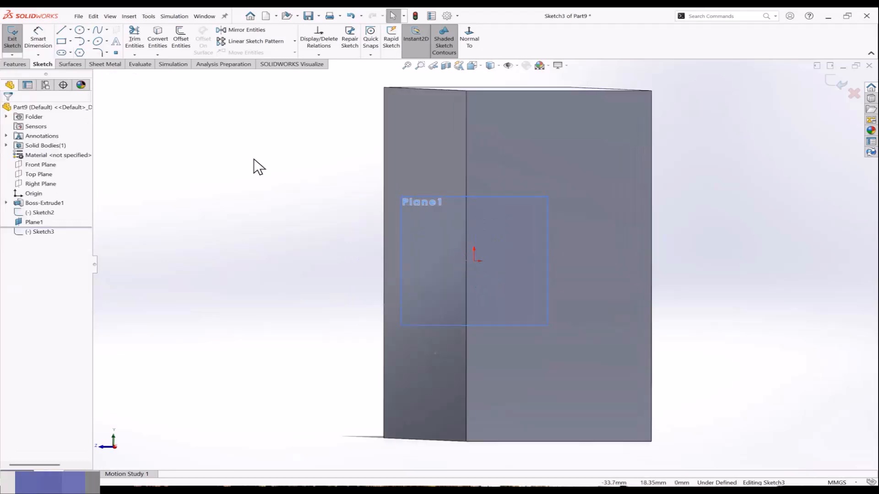
Sketch a vertical straight slot centred on the block's face edge, about 15.6 mm between arc centres and 11.1 mm wide.
left_click(58, 53)
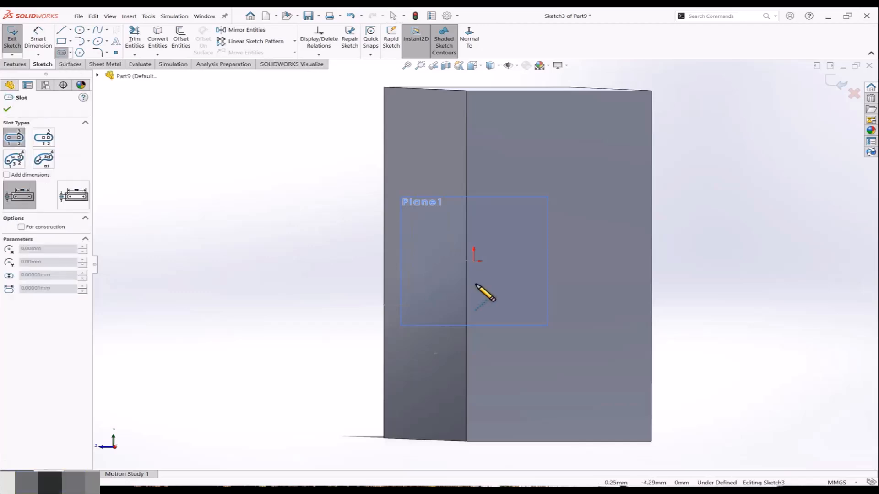
key("ctrl+8")
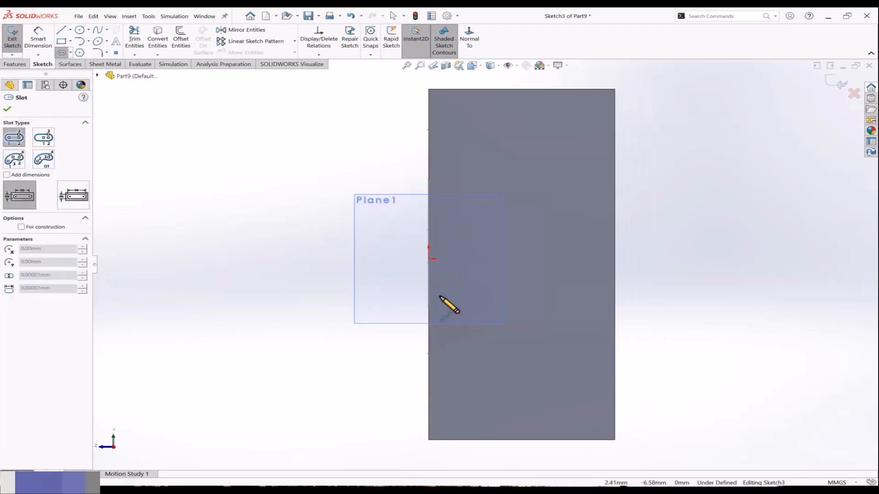
left_click(428, 291)
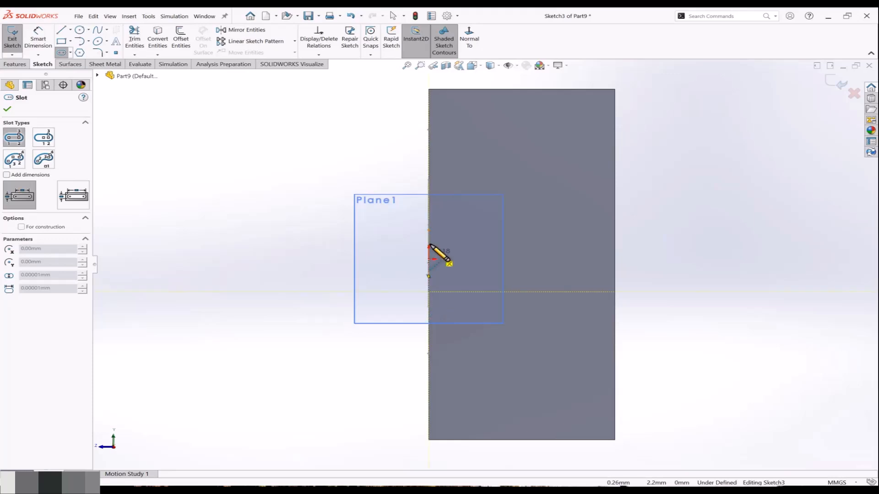
left_click(429, 208)
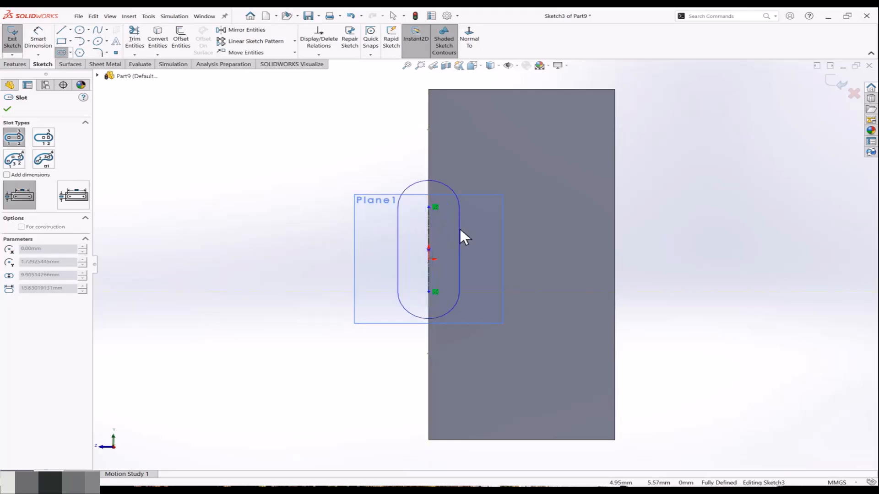
left_click(463, 227)
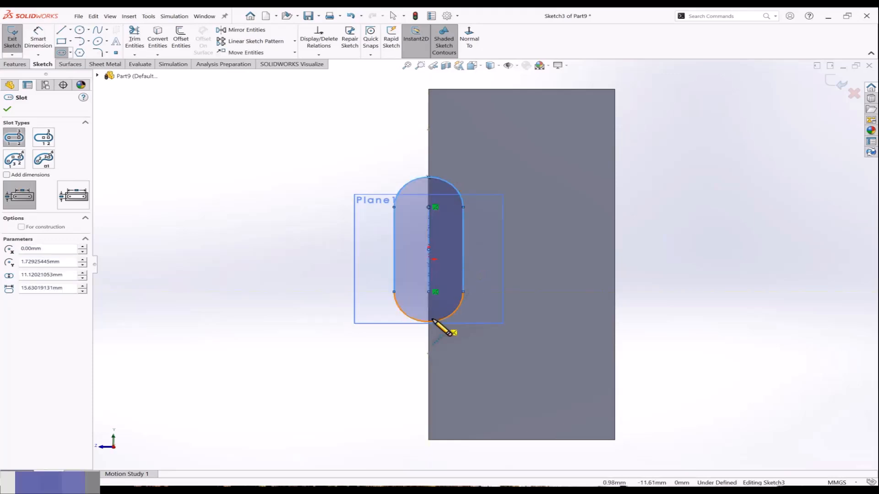
key("Escape")
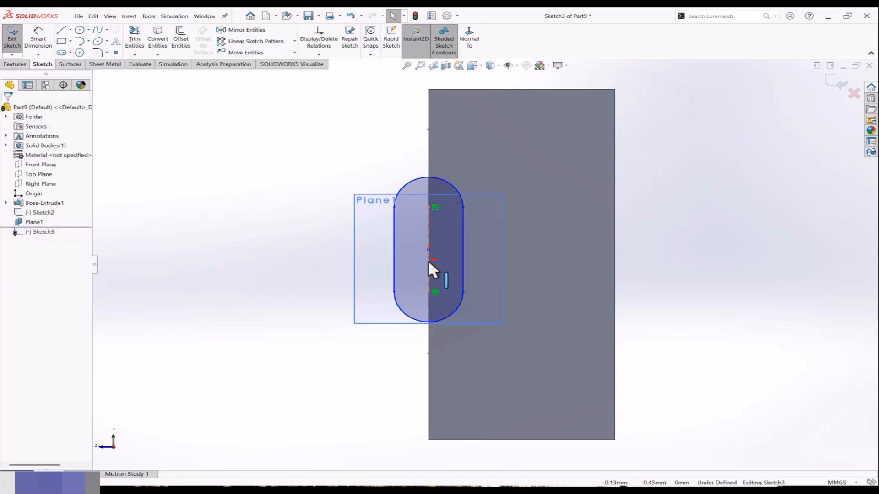
Dimension the distance between the slot's arc centres as 10 mm.
middle_click_drag(427, 260, 680, 159)
scroll(680, 160, "down", 3)
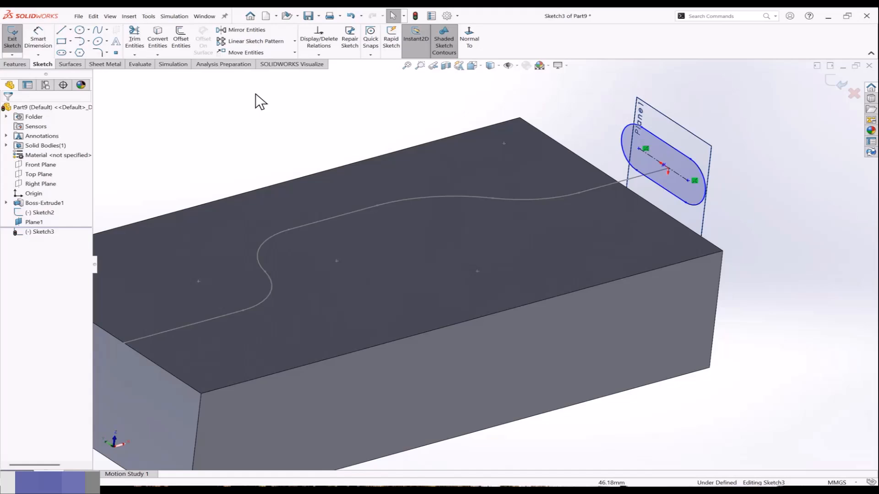
left_click(38, 39)
left_click(639, 149)
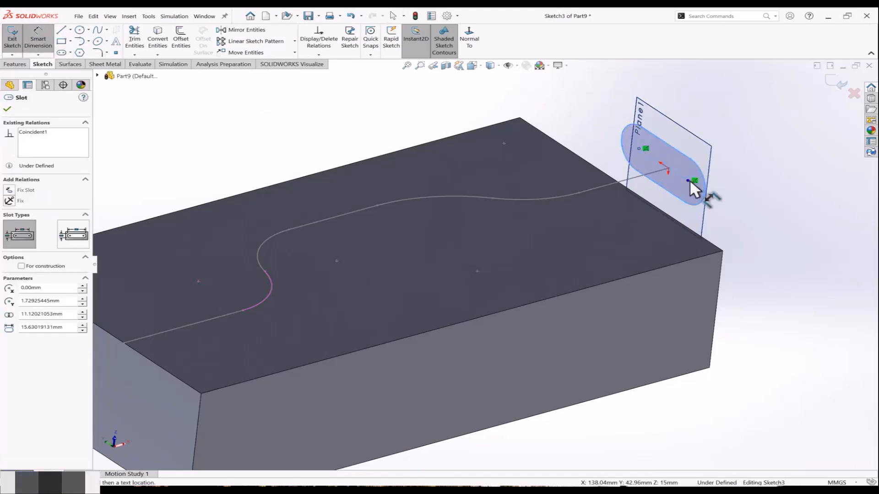
left_click(689, 180)
left_click(691, 153)
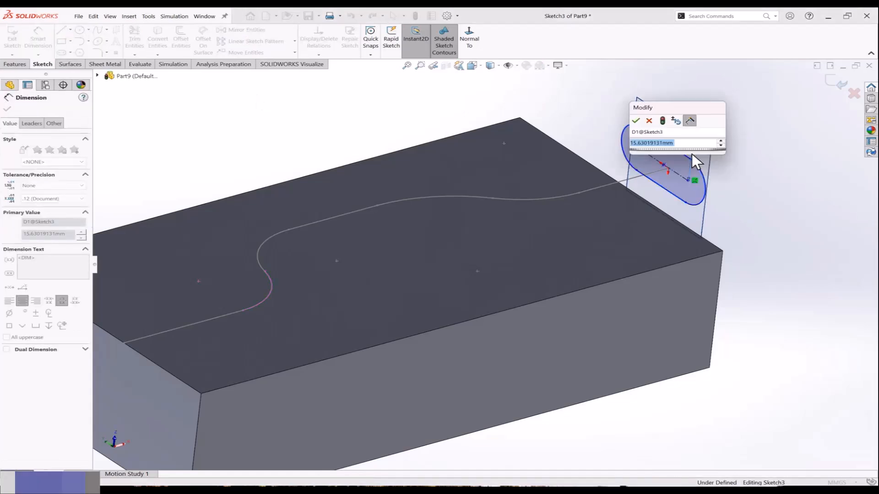
type("10")
key("Return")
key("Escape")
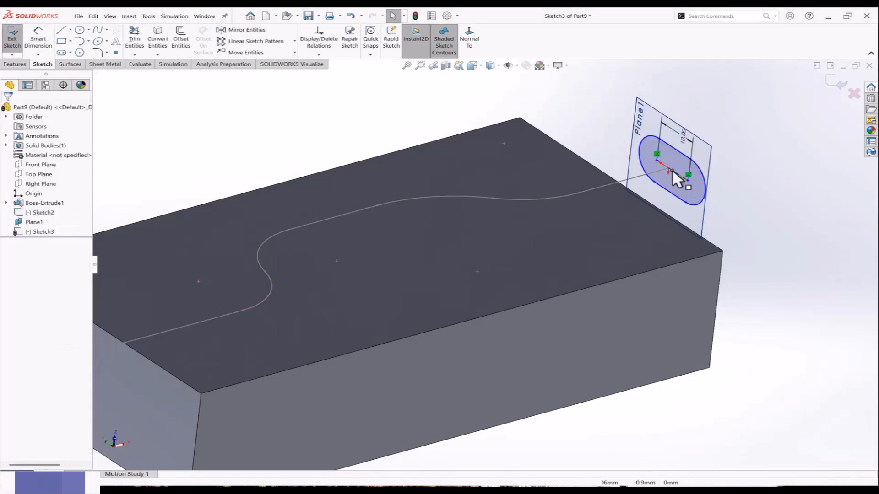
Make the slot's centre point coincident with the endpoint of the path.
left_click(669, 168)
left_click(624, 181, "ctrl")
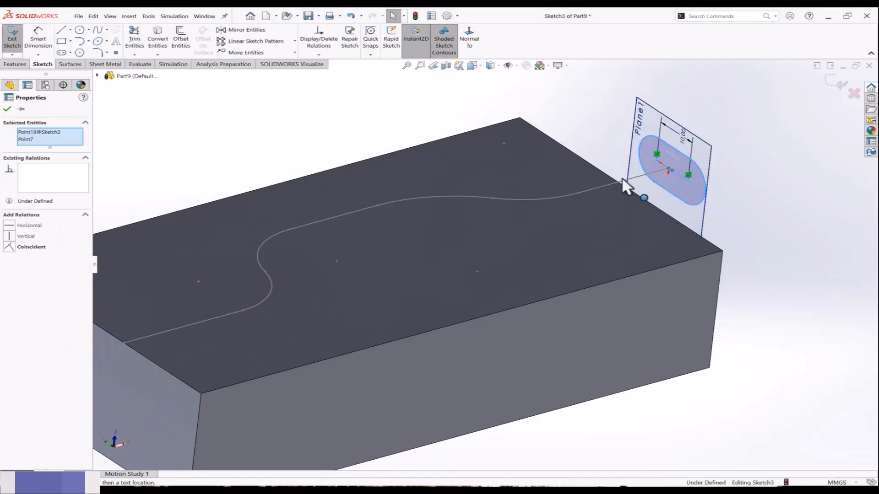
left_click(9, 247)
key("Escape")
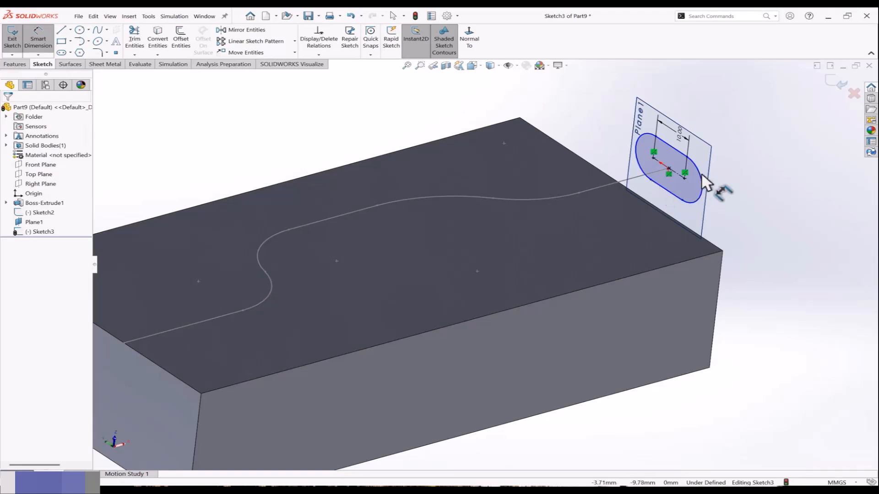
Dimension the slot's end arc with a radius of 3 mm.
left_click(688, 192)
left_click(782, 211)
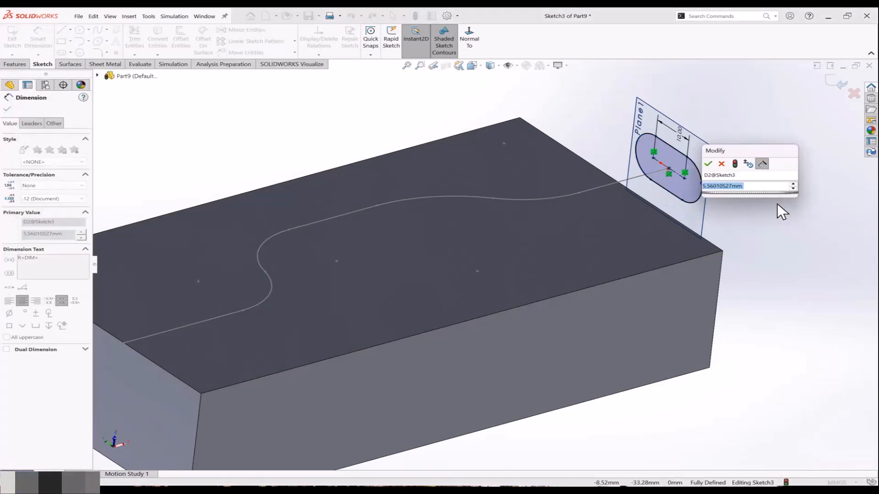
type("=3")
key("Return")
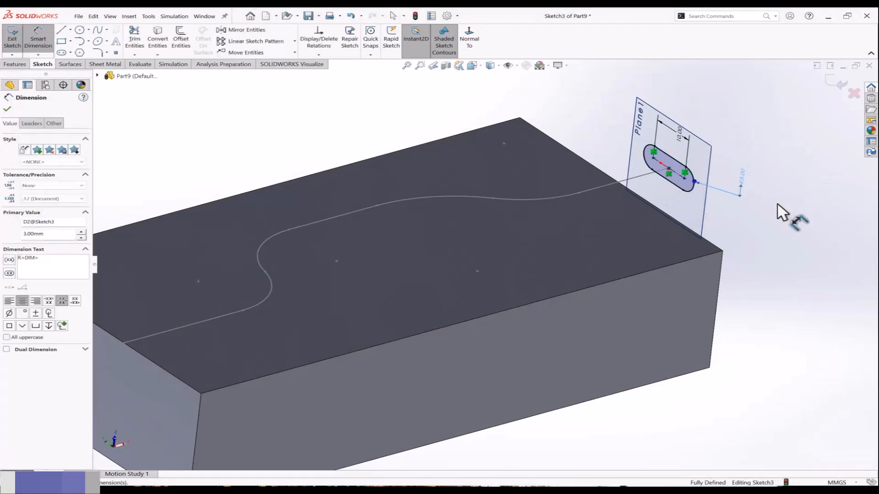
left_click(761, 206)
Set the slot's centre-to-centre distance to 8 mm and exit the sketch.
left_click(681, 135)
type("8")
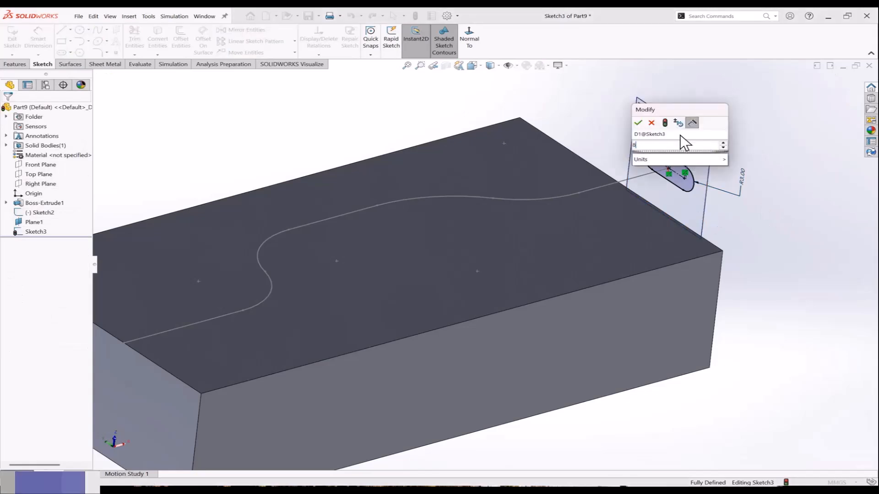
key("Return")
left_click(835, 89)
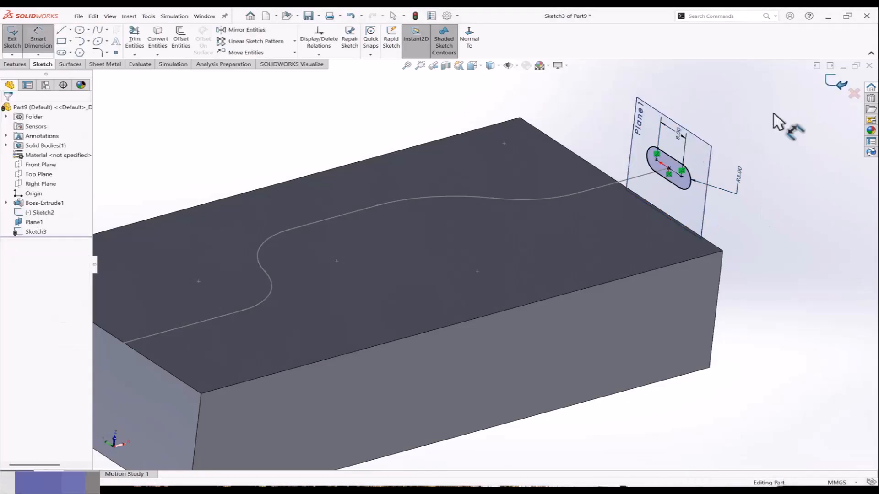
Hide the reference plane at the end of the path.
middle_click_drag(677, 184, 689, 175)
right_click(602, 200)
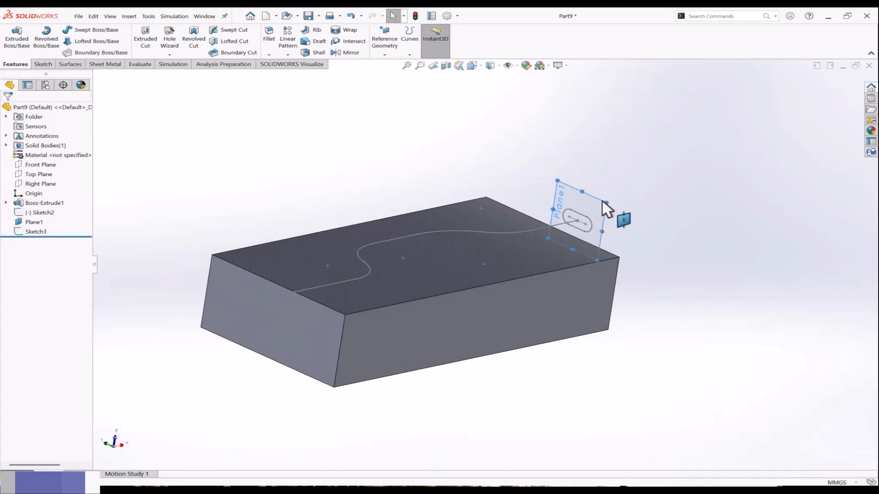
left_click(619, 187)
Create a swept cut through the block using the slot sketch as profile and the curved sketch as path.
middle_click_drag(462, 250, 468, 268)
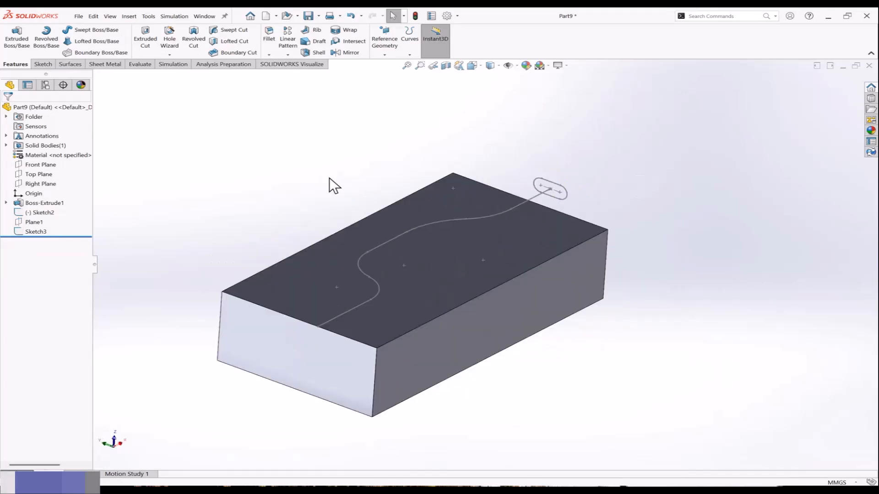
left_click(232, 29)
middle_click_drag(481, 155, 508, 191)
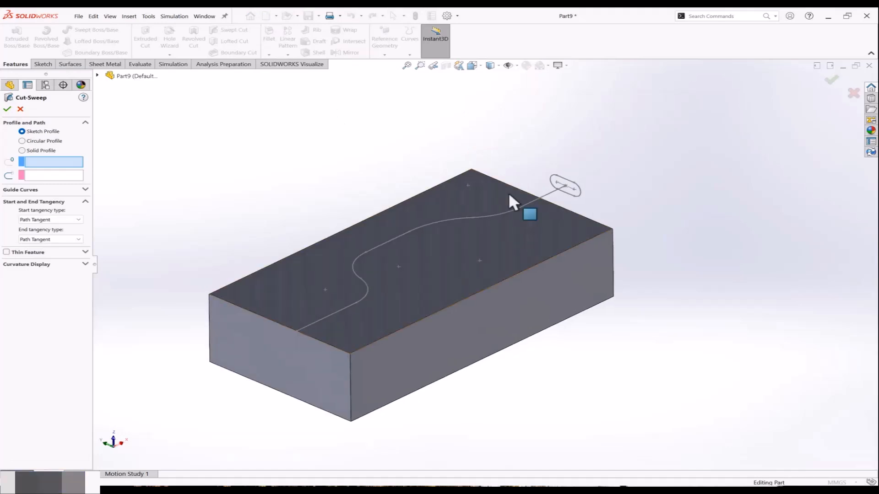
left_click(562, 178)
left_click(465, 224)
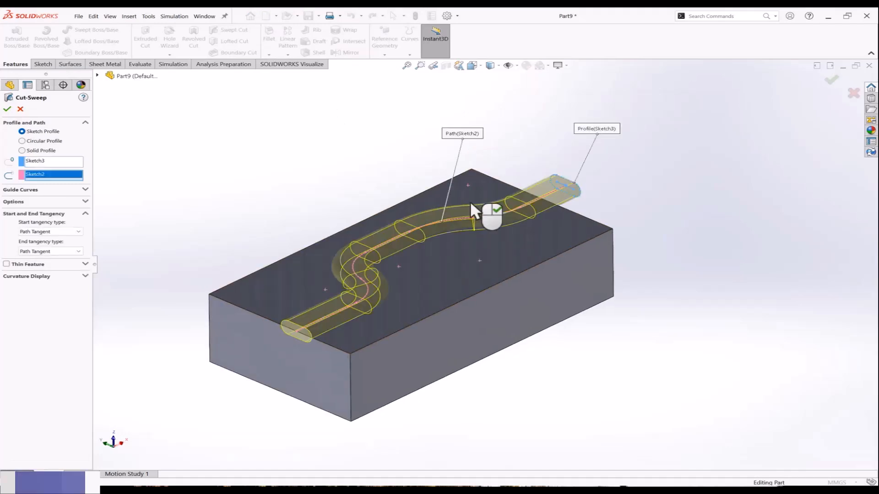
mouse_move(551, 192)
middle_mouse_down()
mouse_move(358, 292)
mouse_move(357, 323)
mouse_move(373, 333)
mouse_move(389, 321)
middle_mouse_up()
left_click(831, 82)
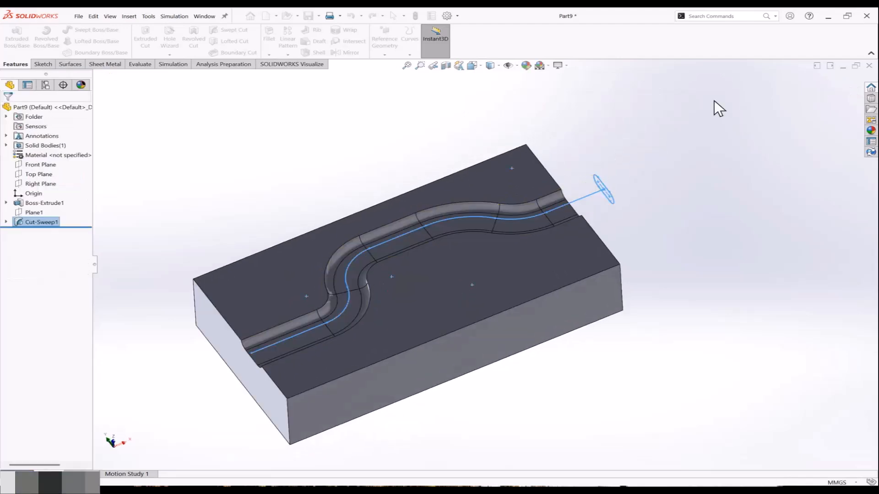
middle_click_drag(714, 103, 638, 259)
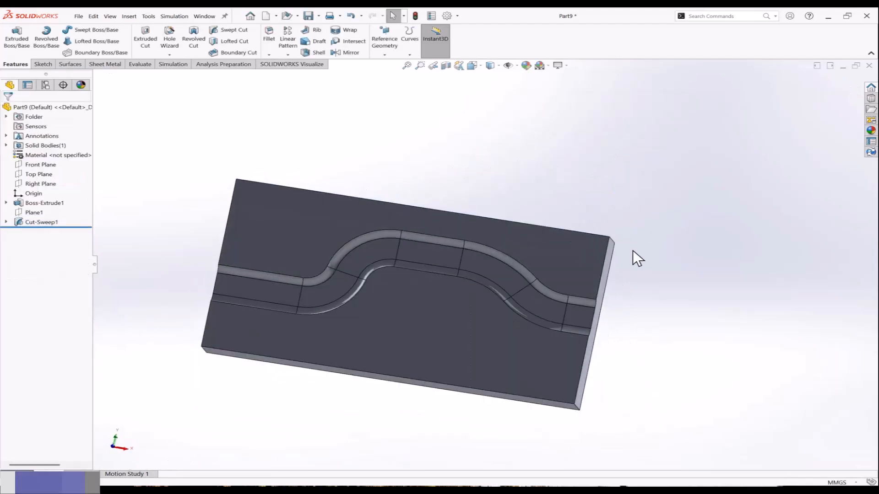
middle_click_drag(309, 287, 547, 185)
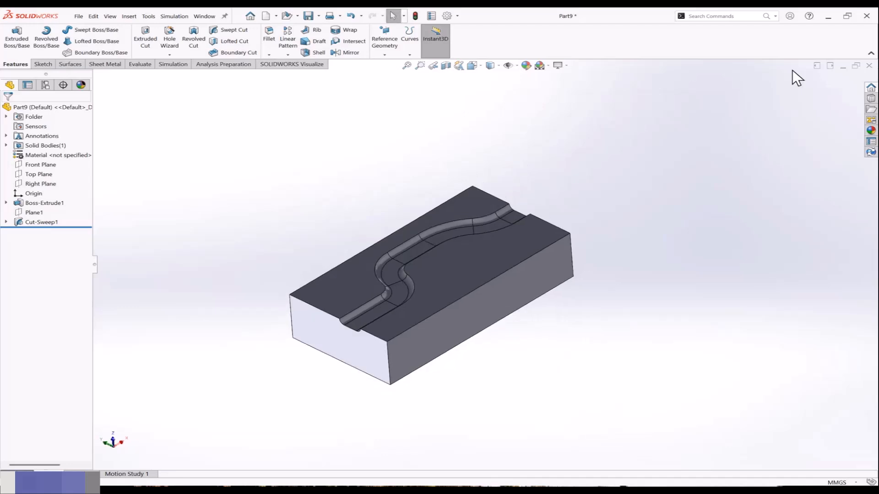
Close the block part without saving it and create a new part document.
left_click(868, 66)
left_click(466, 262)
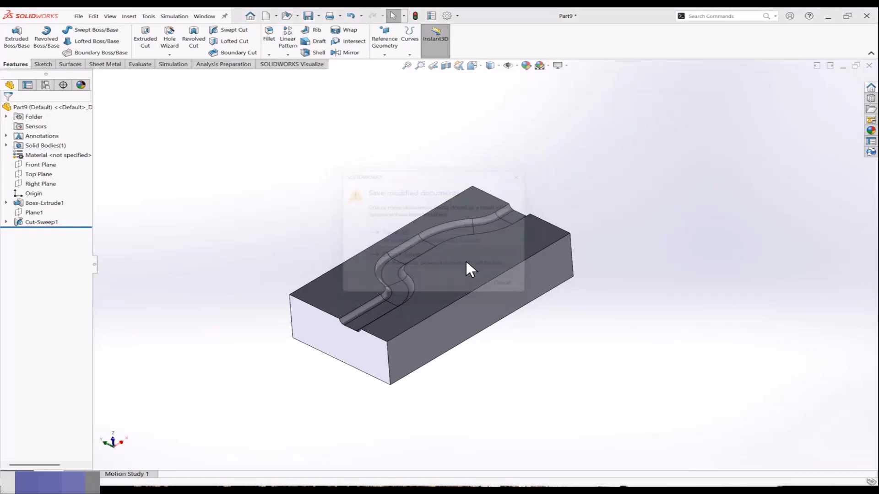
left_click(171, 18)
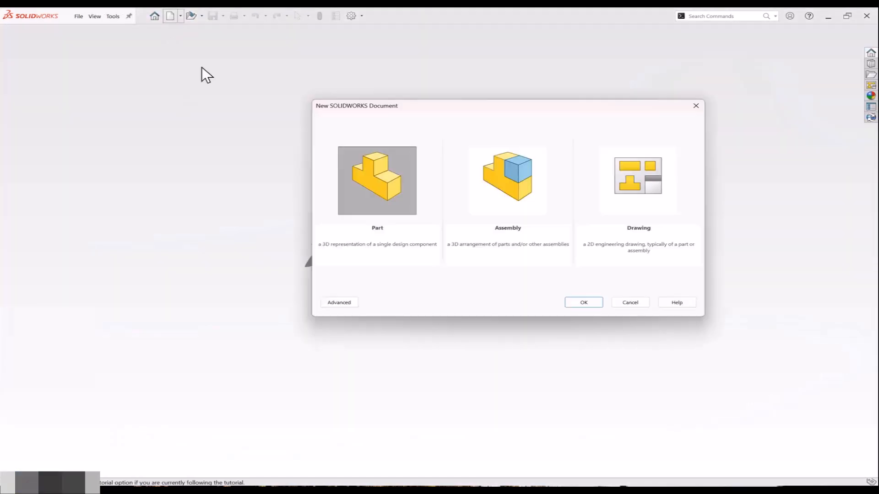
left_click(572, 300)
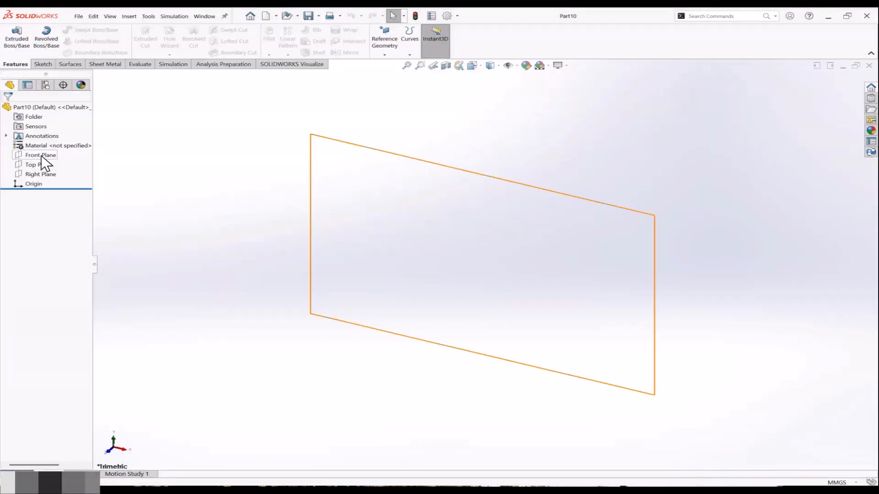
Sketch a circle about 31 mm in diameter on the Front Plane, centred on the origin.
left_click(41, 155)
left_click(67, 144)
left_click(80, 30)
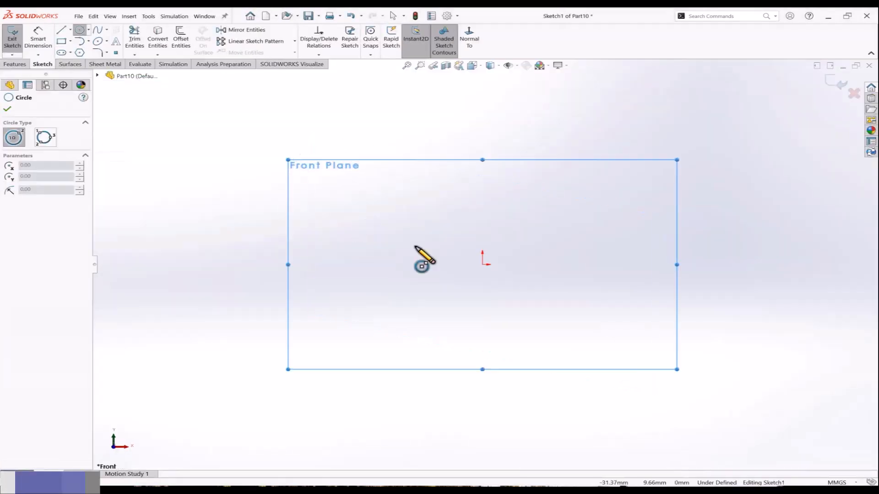
left_click(482, 265)
left_click(507, 287)
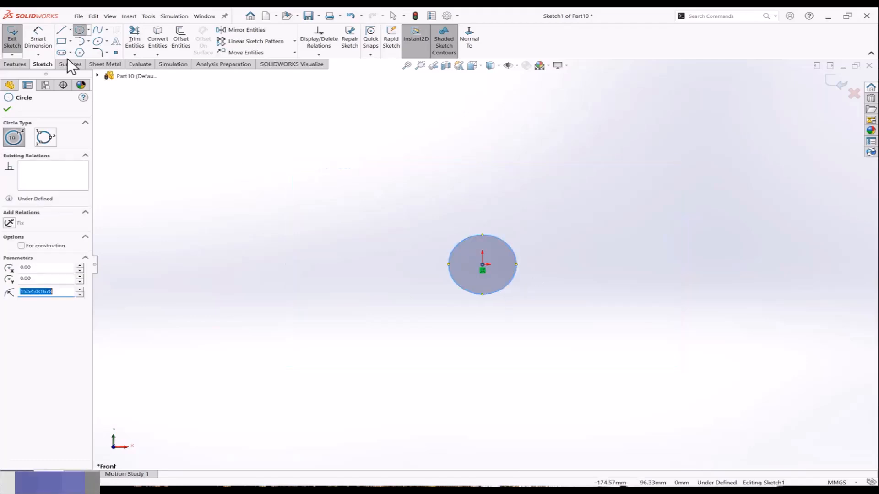
Dimension the circle with a diameter of 28 mm.
left_click(38, 37)
left_click(473, 236)
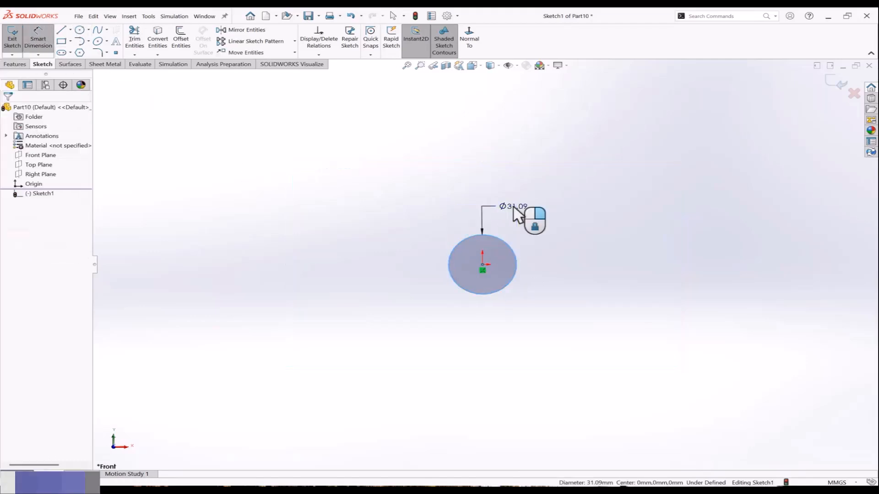
left_click(514, 208)
type("28")
key("Return")
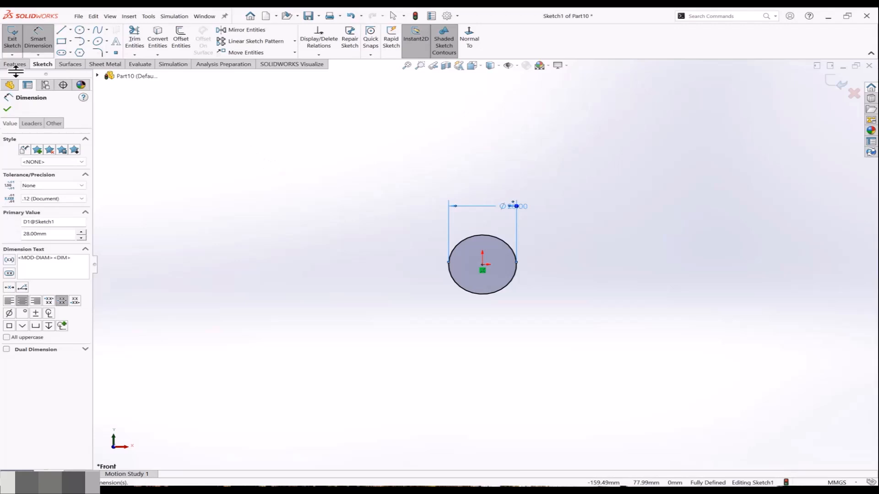
Extrude the circle 150 mm with the Mid Plane end condition to form a cylinder.
left_click(15, 64)
left_click(18, 40)
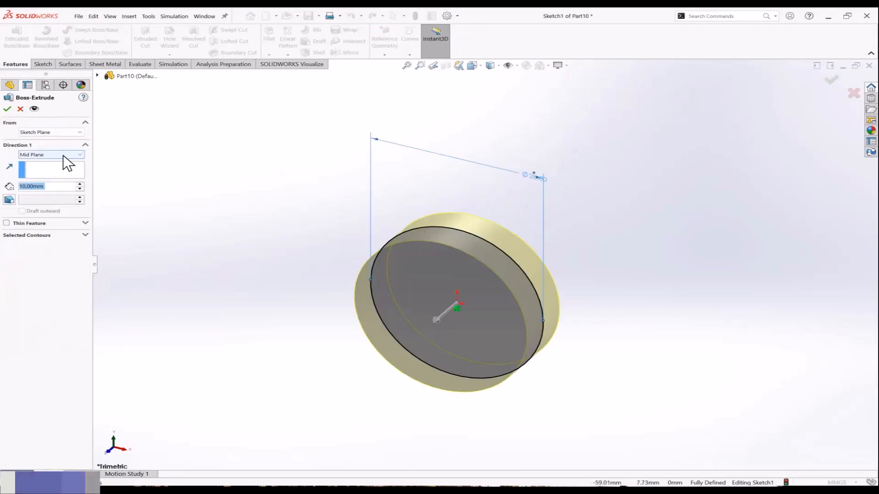
left_click(63, 155)
left_click(59, 193)
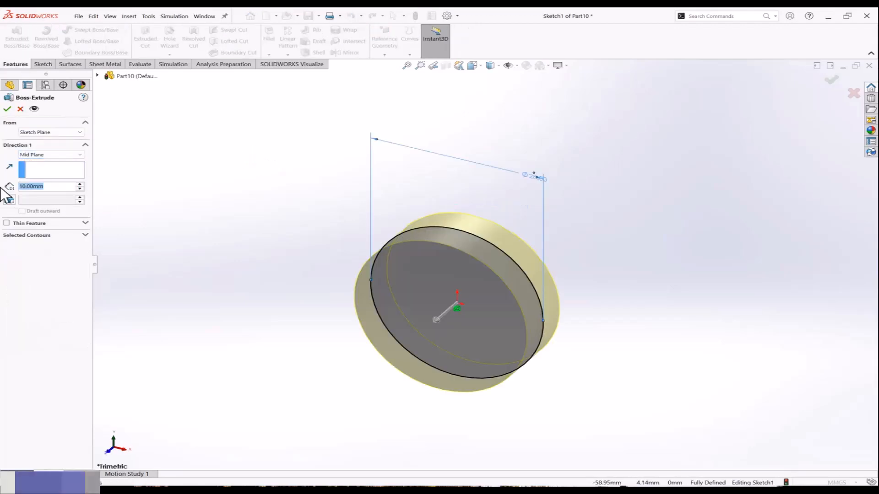
type("150")
key("Return")
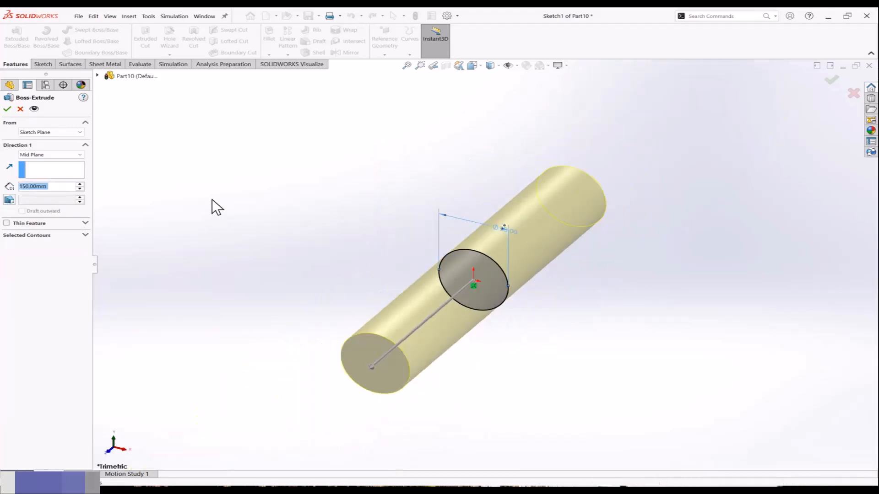
left_click(8, 110)
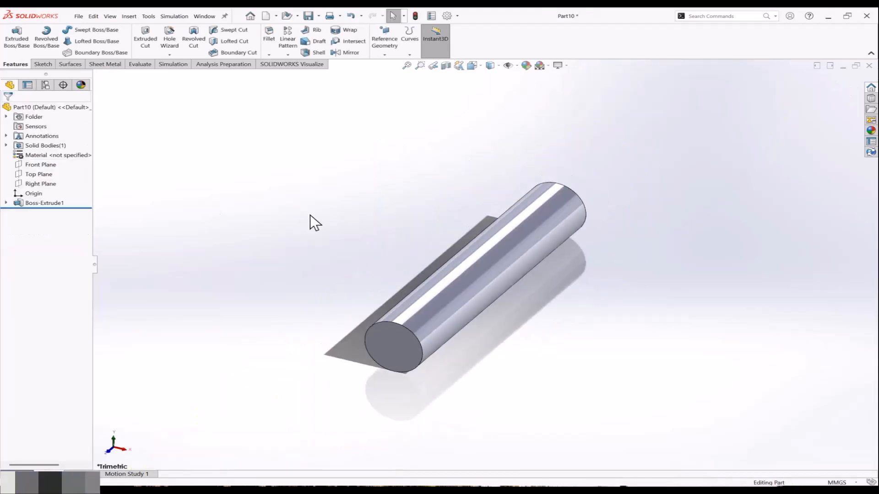
Start a sketch on the cylinder's front end face, convert the face's circular edge into it and exit the sketch.
middle_click_drag(447, 324, 445, 220)
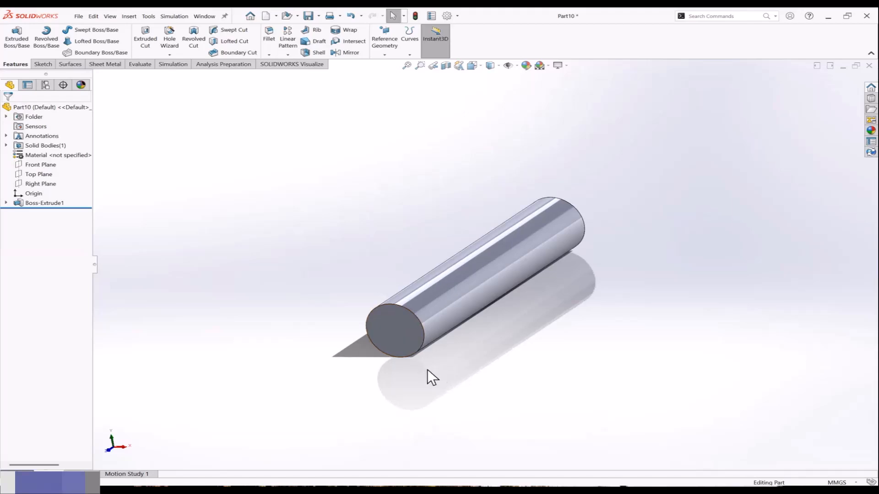
left_click(391, 319)
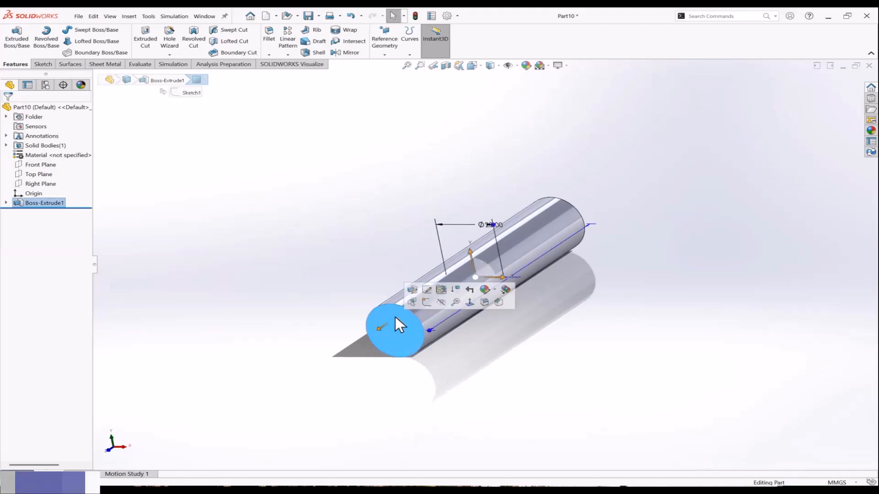
left_click(423, 302)
left_click(158, 39)
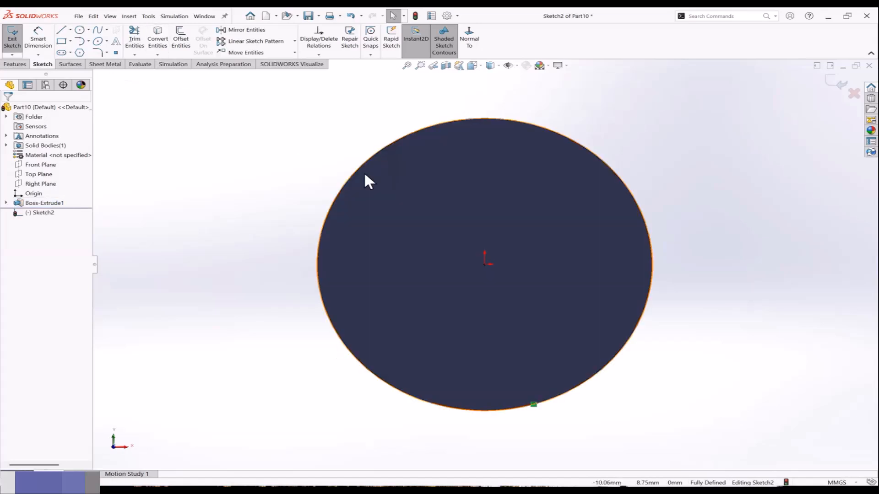
left_click(344, 182)
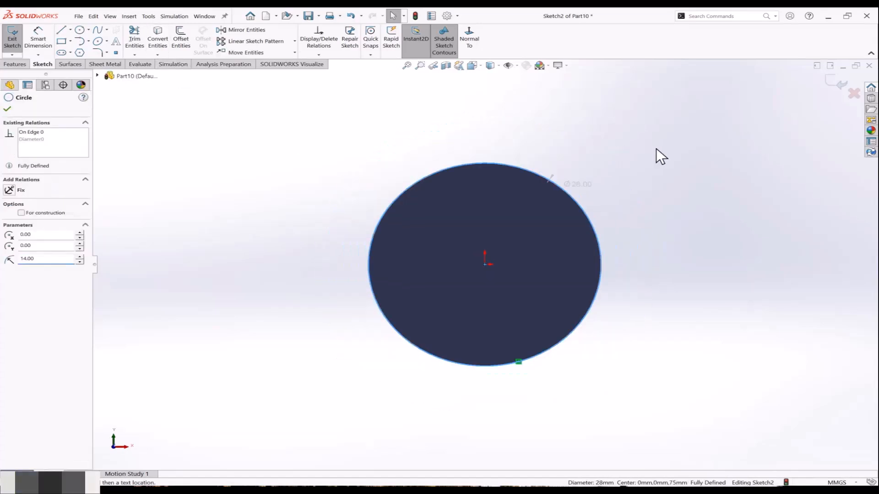
left_click(657, 153)
middle_click_drag(657, 153, 562, 207)
scroll(562, 208, "up", 3)
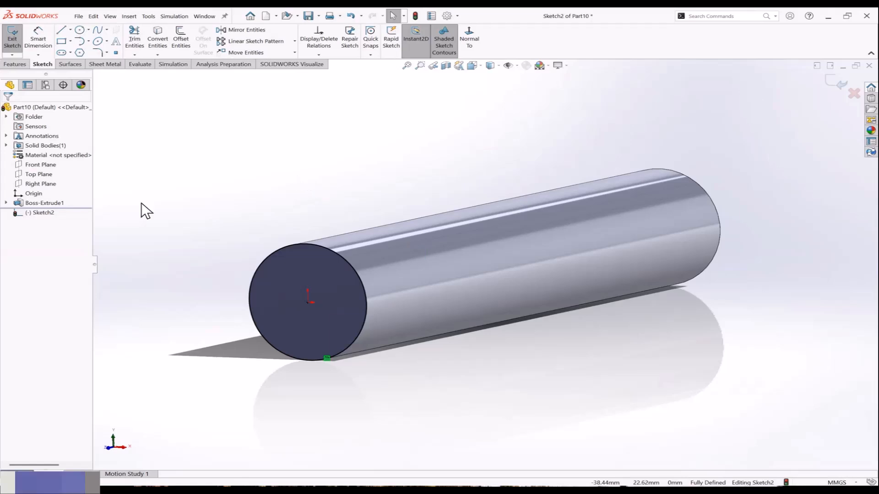
left_click(837, 82)
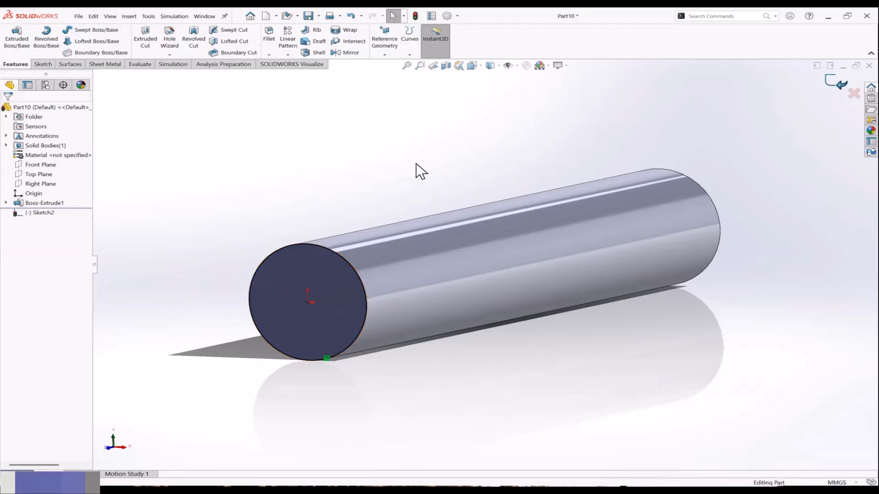
Start a Helix and Spiral curve from the end-face circle, defined by Height and Pitch.
left_click(326, 246)
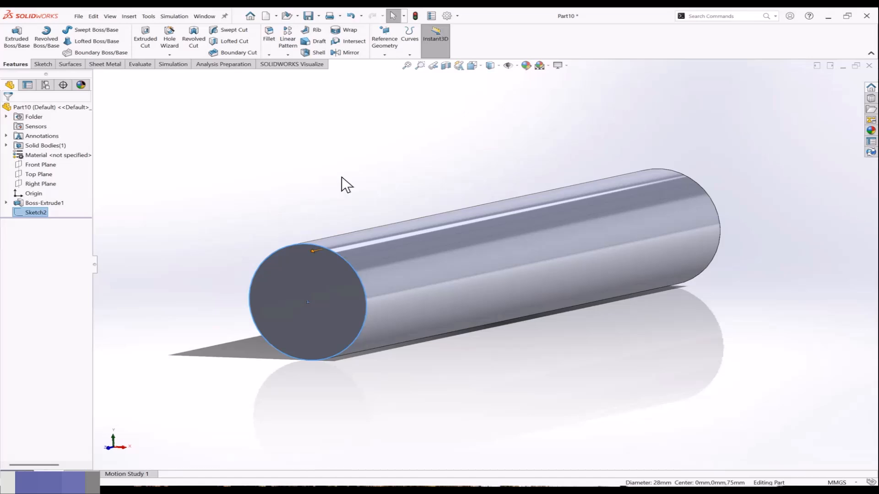
left_click(409, 46)
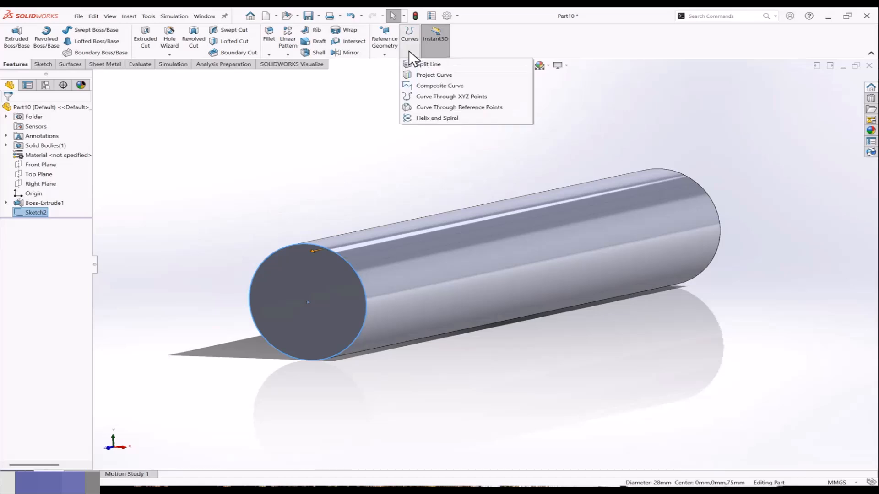
left_click(443, 120)
middle_click_drag(383, 162, 455, 256)
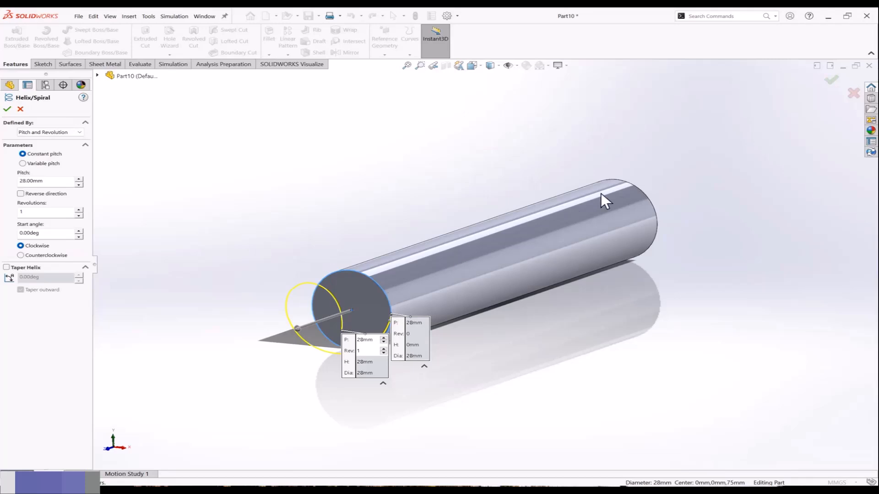
left_click(60, 133)
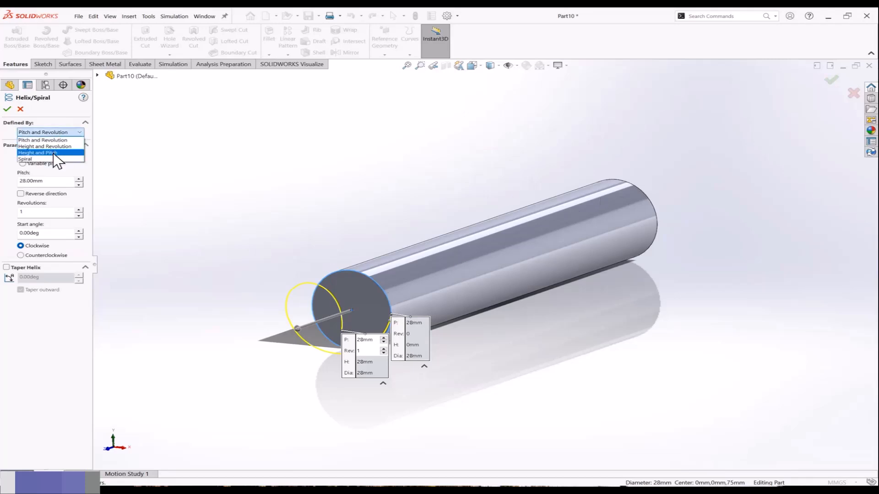
left_click(54, 152)
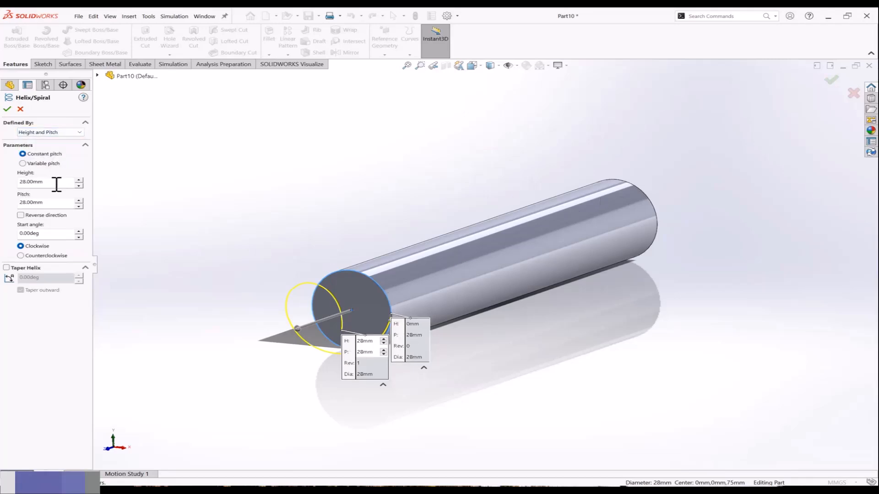
Reverse the helix direction so it runs along the cylinder and set its height to 150 mm.
left_click(57, 183)
left_click_drag(296, 338, 631, 213)
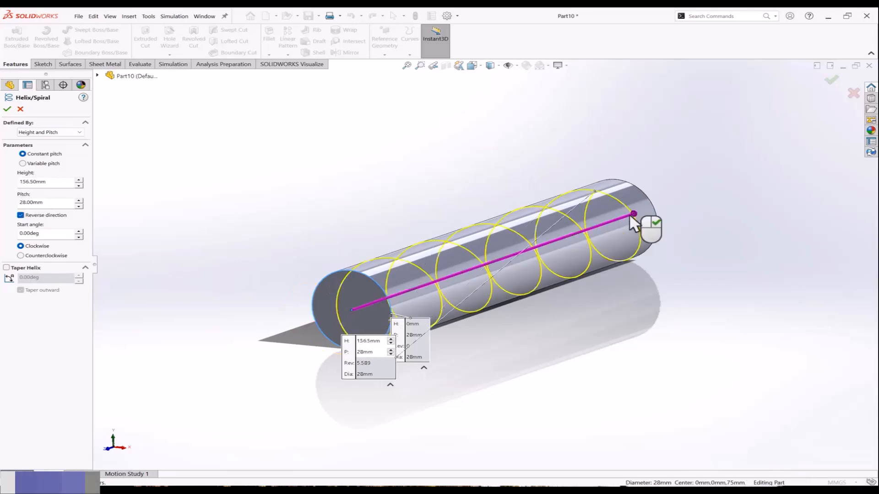
left_click(68, 183)
type("150")
key("Return")
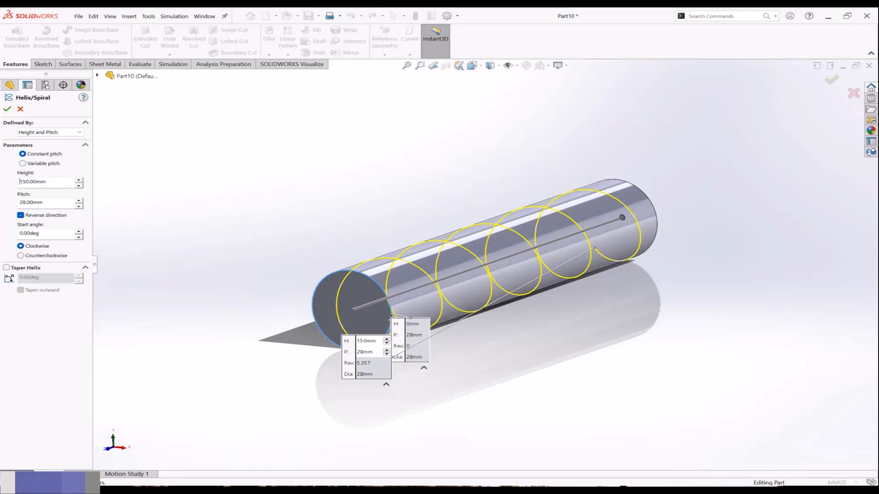
Set the helix pitch to 120 mm and confirm the curve.
left_click(61, 202)
type("120")
key("Return")
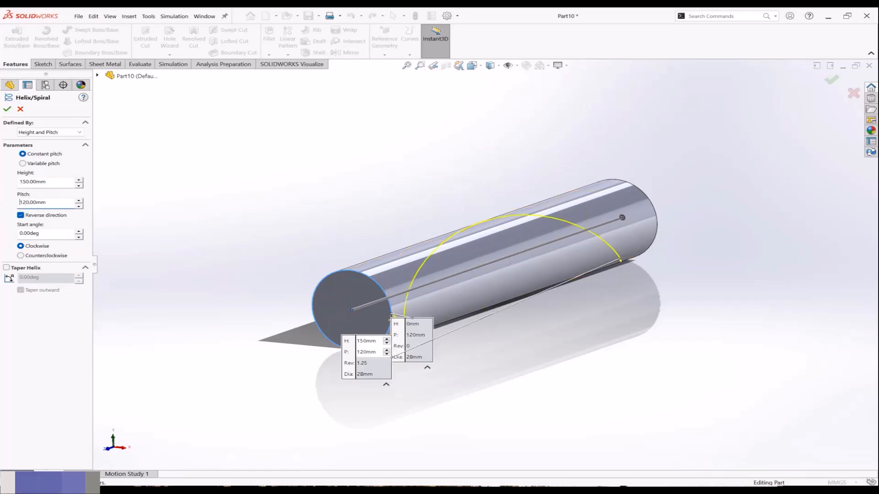
middle_click_drag(289, 204, 270, 224)
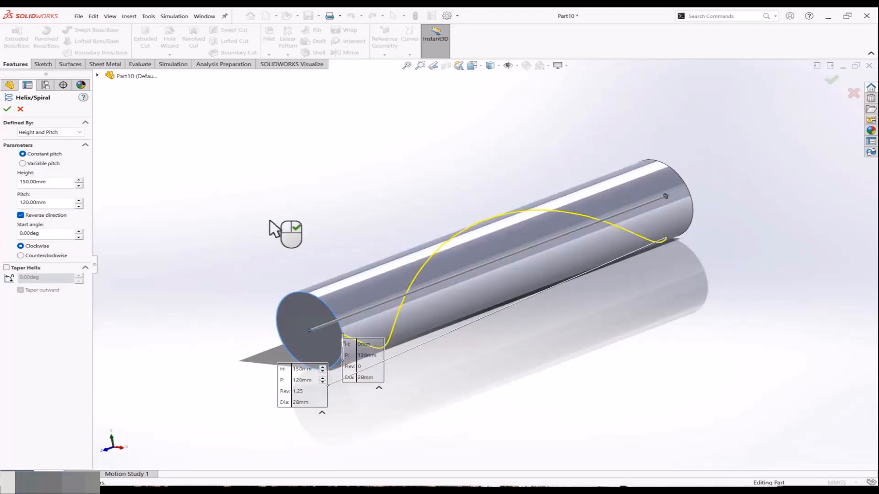
right_click(270, 221)
Edit the helix and set its start angle to 90 degrees so it begins at the top of the end face.
middle_click_drag(312, 189, 315, 157)
middle_click_drag(337, 214, 341, 245)
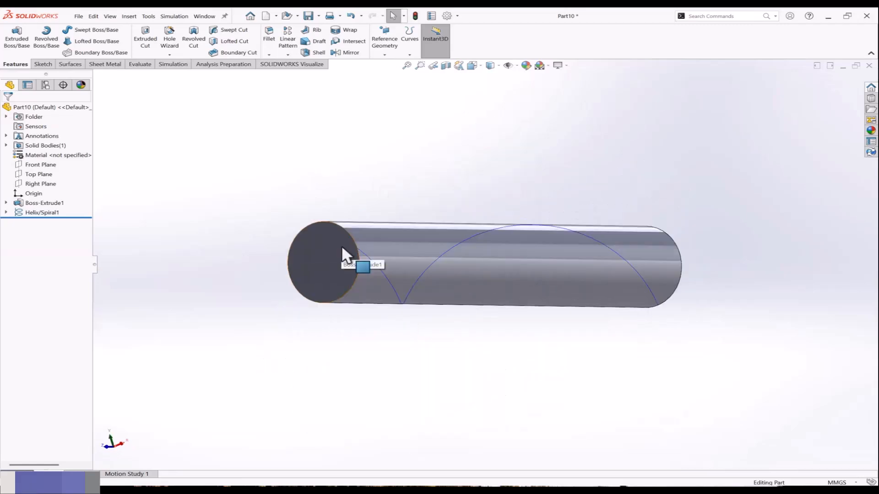
left_click(341, 246)
left_click(284, 186)
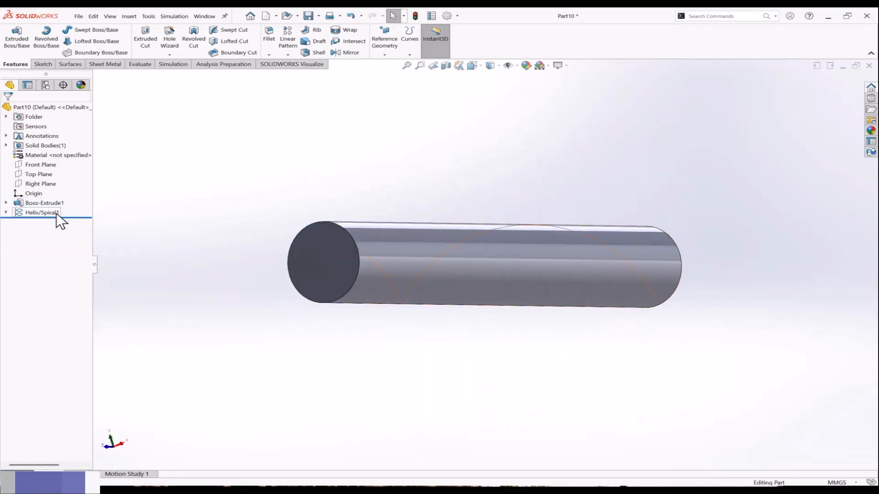
left_click(57, 213)
left_click(69, 190)
left_click_drag(52, 233, 1, 234)
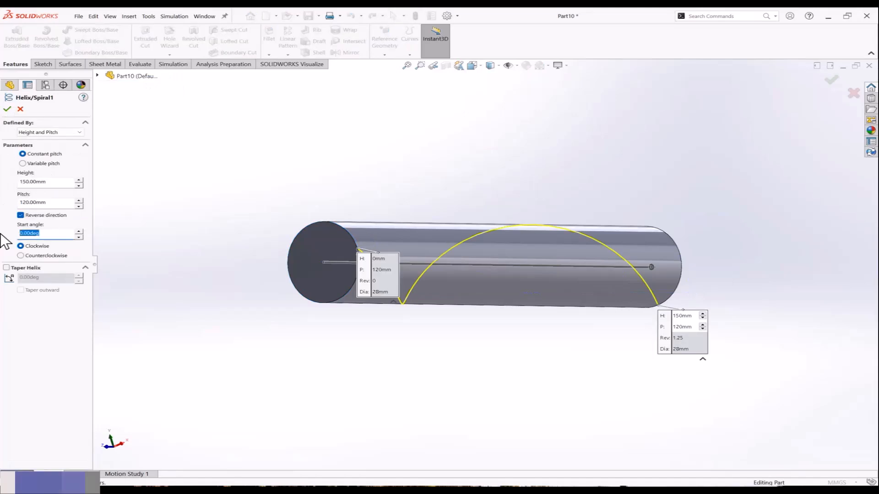
type("90")
key("Return")
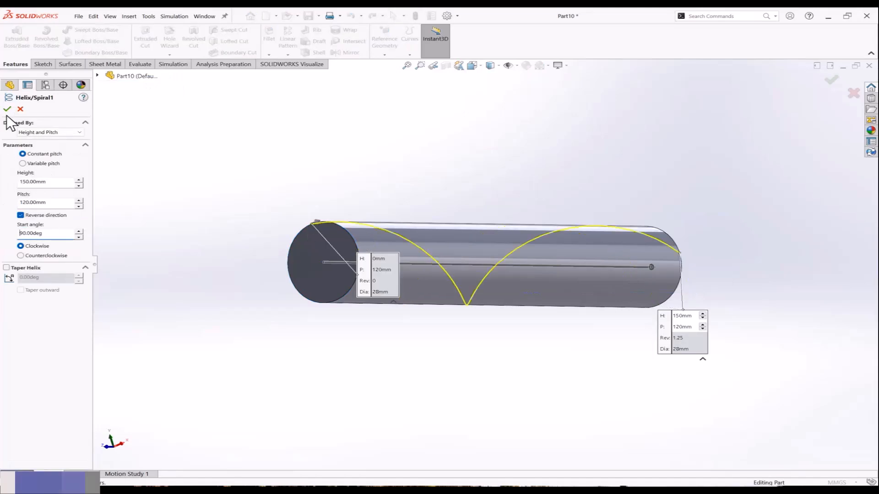
left_click(6, 109)
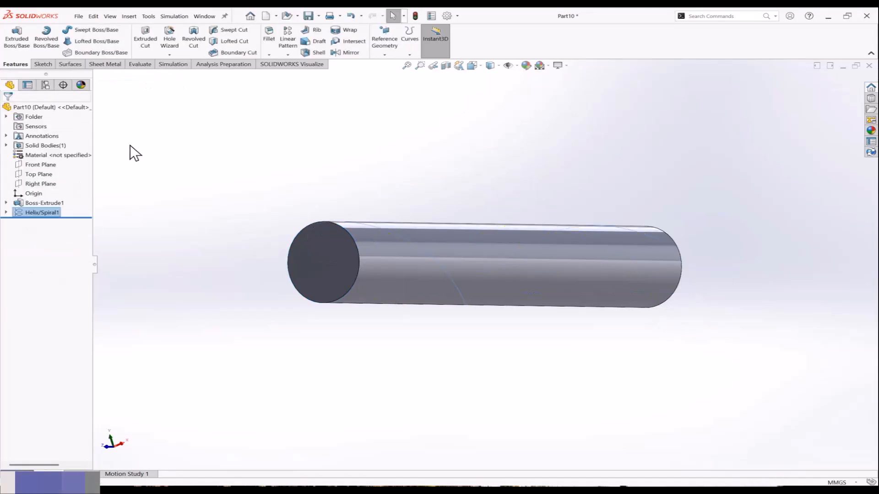
Start a new sketch on the cylinder's front end face and view it head-on.
left_click(324, 241)
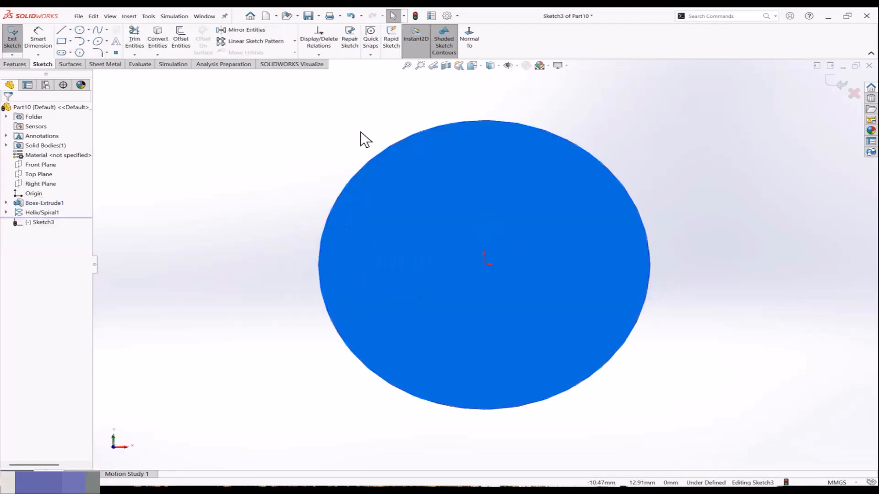
left_click(361, 131)
middle_click_drag(360, 131, 363, 141)
scroll(363, 141, "up", 1)
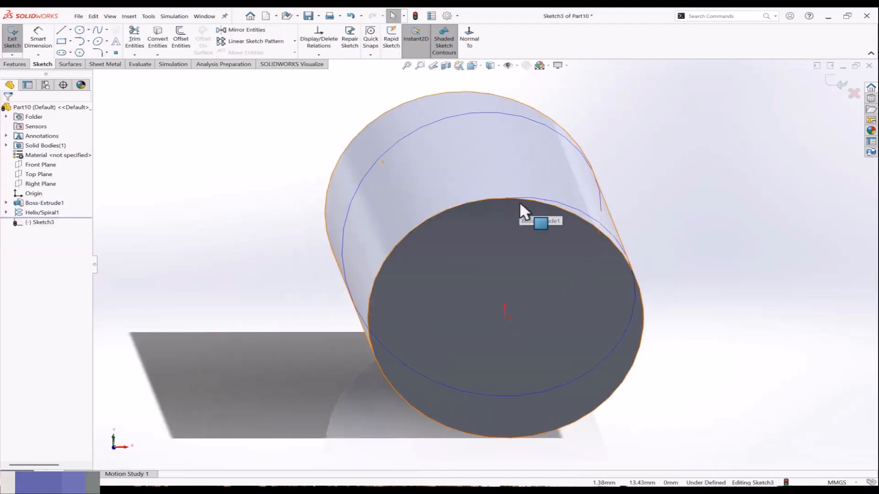
key("ctrl+8")
scroll(520, 203, "up", 2)
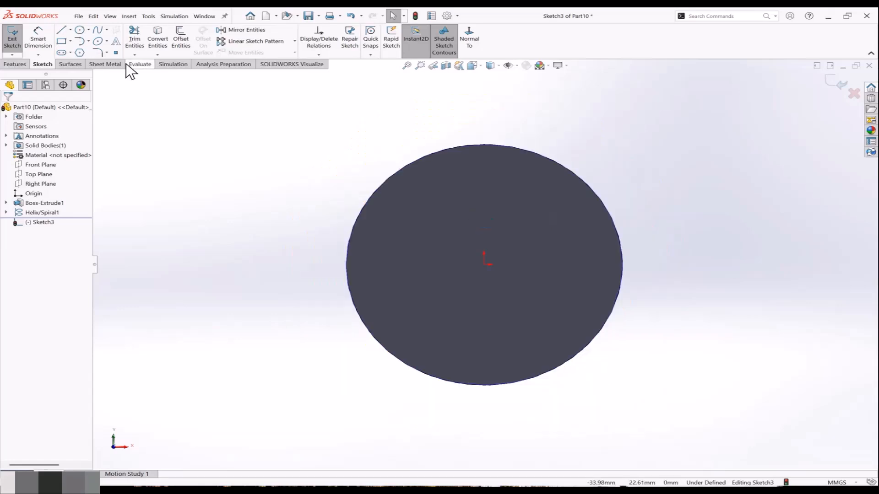
Draw a center rectangle about 3.07 mm wide, centred on the topmost point of the end face's circular edge.
left_click(80, 52)
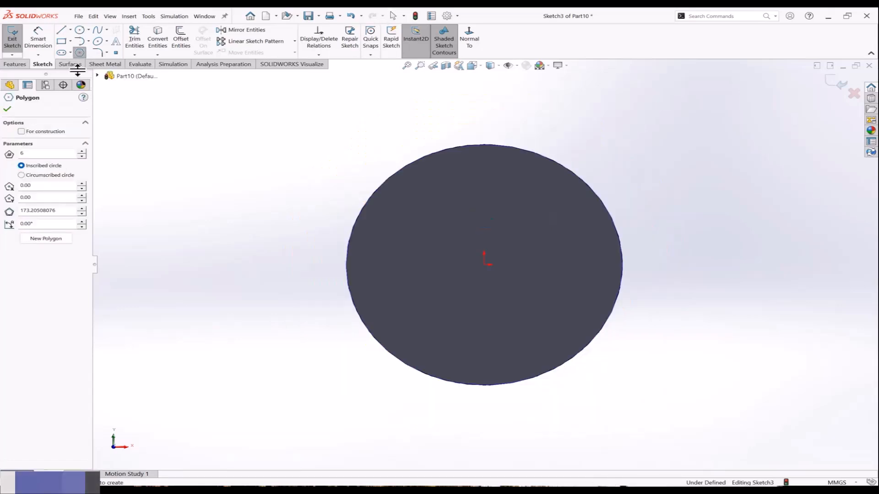
left_click(70, 42)
left_click(89, 62)
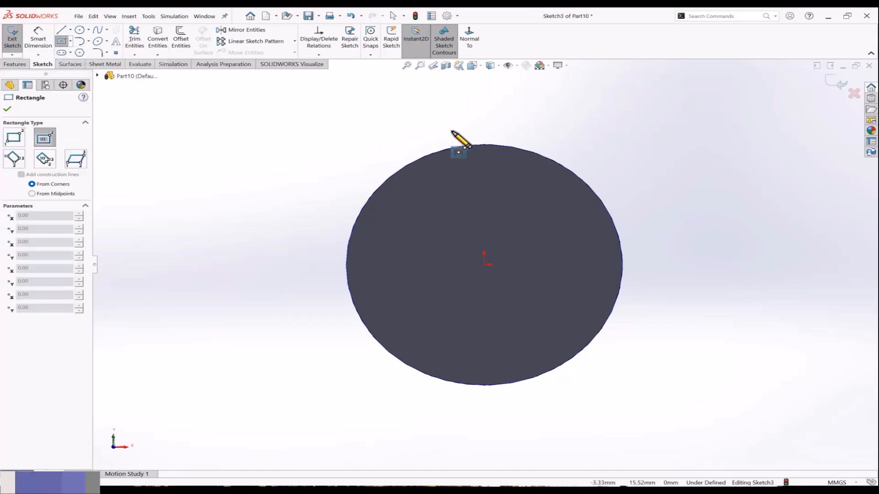
left_click(484, 144)
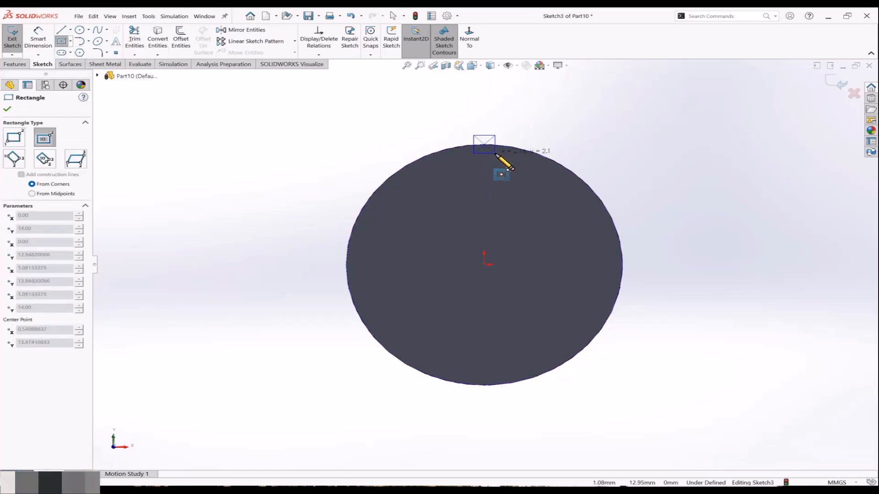
left_click(499, 157)
key("Escape")
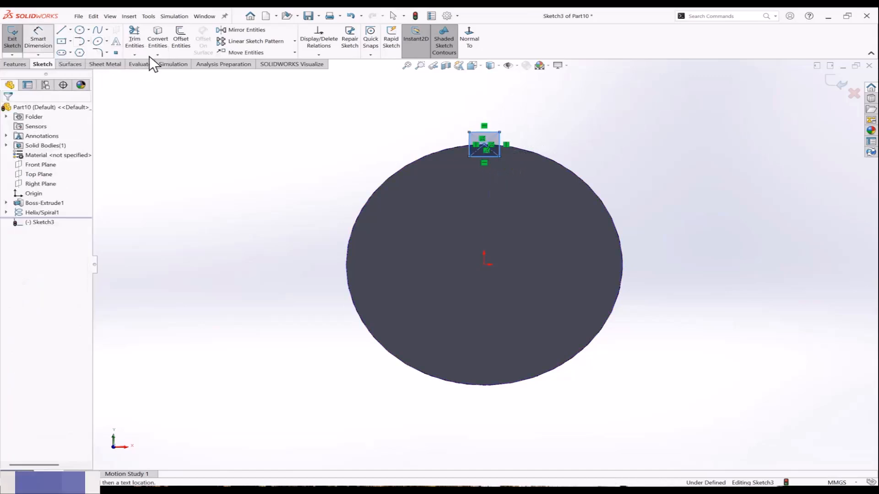
Dimension the rectangle's upper edge to 1.5 mm.
left_click(479, 131)
left_click(487, 111)
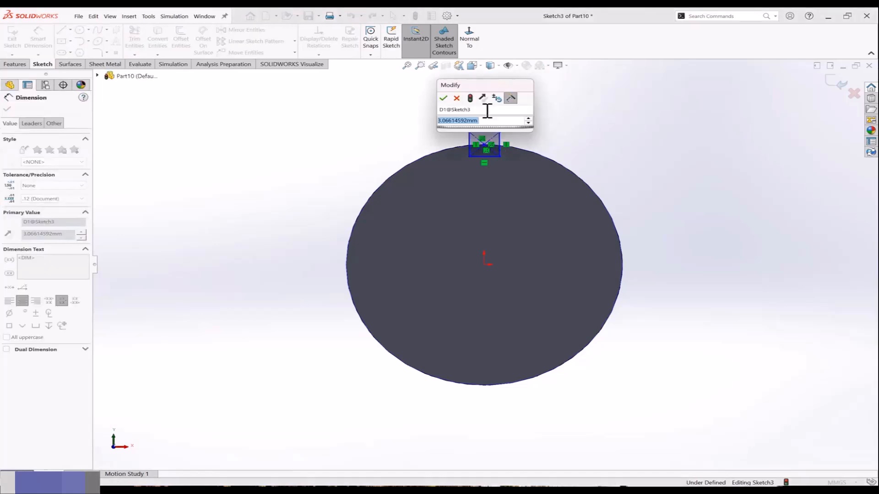
type("1.5")
key("Return")
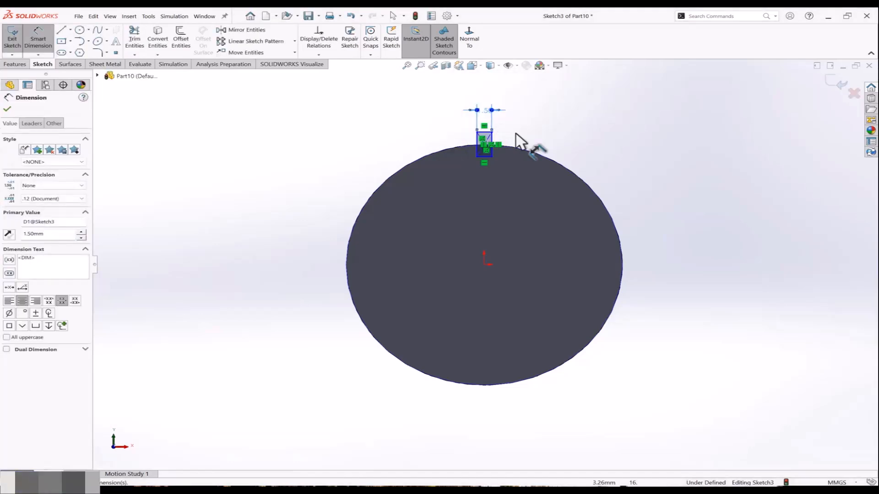
scroll(522, 144, "down", 2)
key("Escape")
Make the rectangle's upper edge and right edge equal in length so it forms a square.
left_click(473, 147)
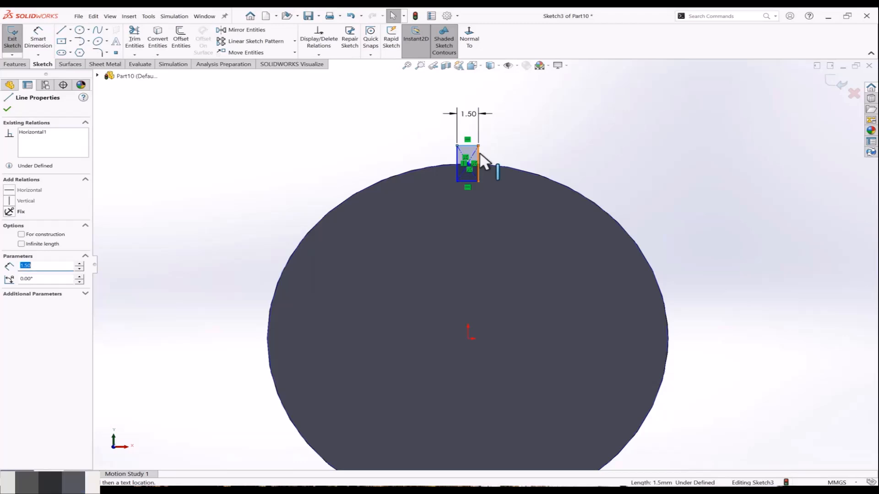
left_click(479, 168, "ctrl")
left_click(573, 121)
left_click(553, 149)
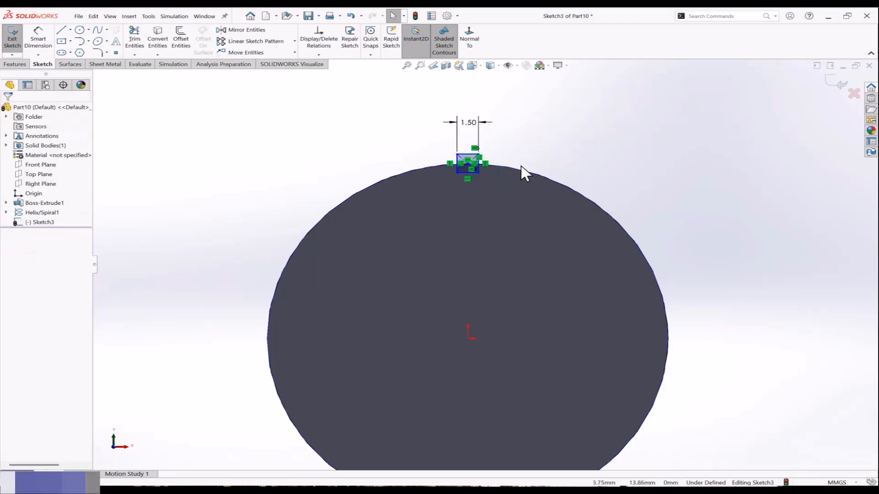
Rotate all of the square's sketch entities 45 degrees about its centre point using Rotate Entities.
scroll(525, 146, "down", 3)
left_click_drag(356, 136, 460, 204)
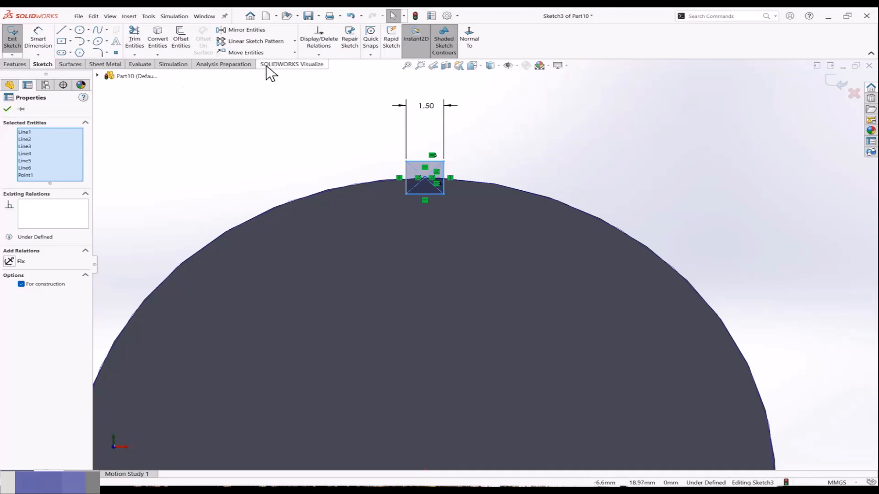
left_click(294, 54)
left_click(274, 82)
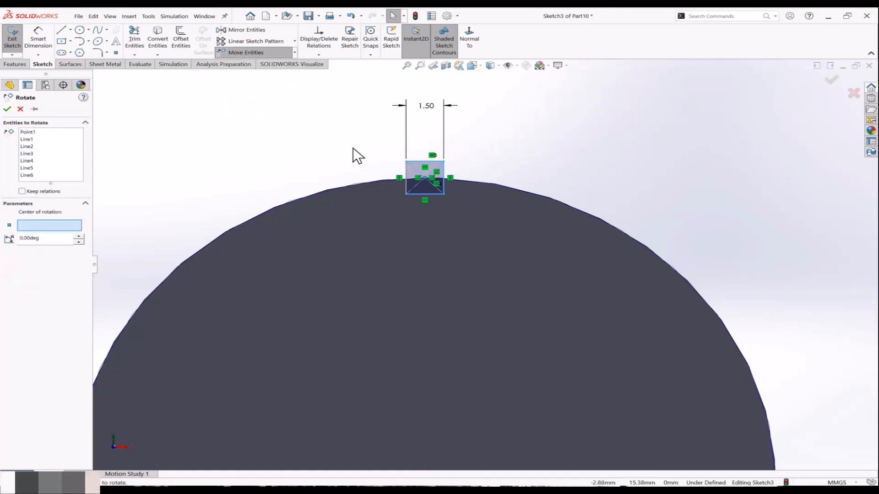
left_click(424, 179)
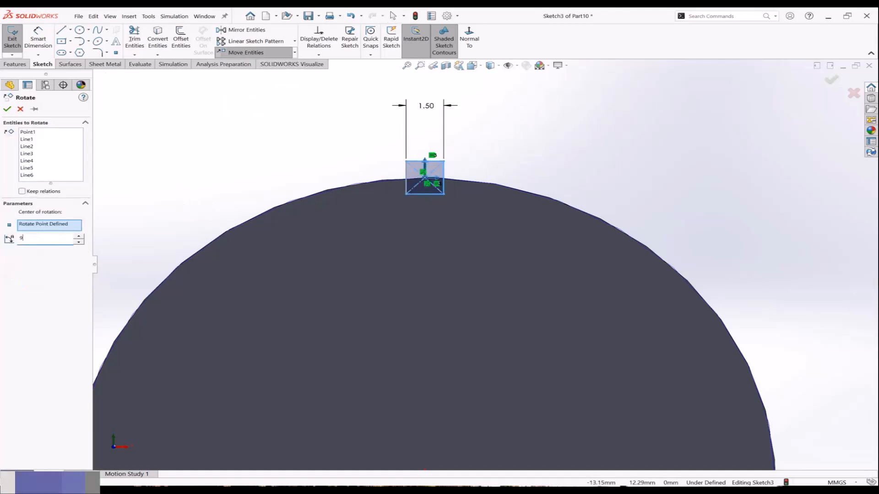
type("90")
key("Return")
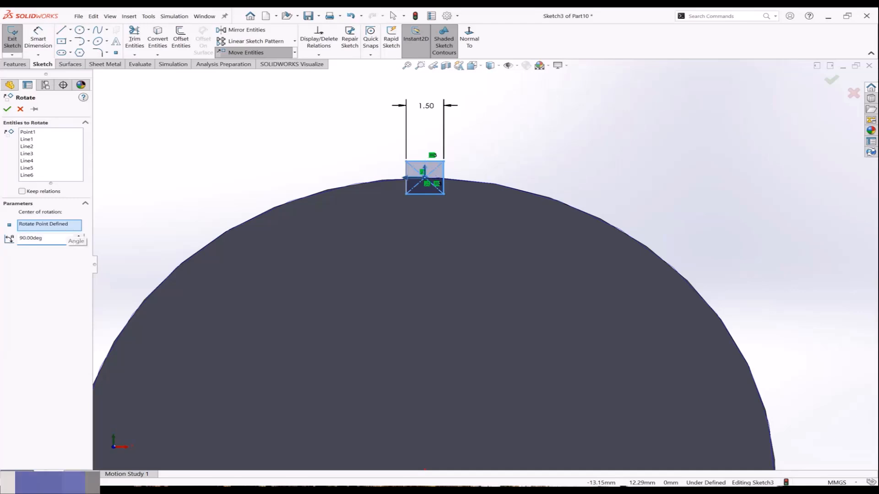
left_click_drag(87, 243, 4, 239)
type("45")
key("Return")
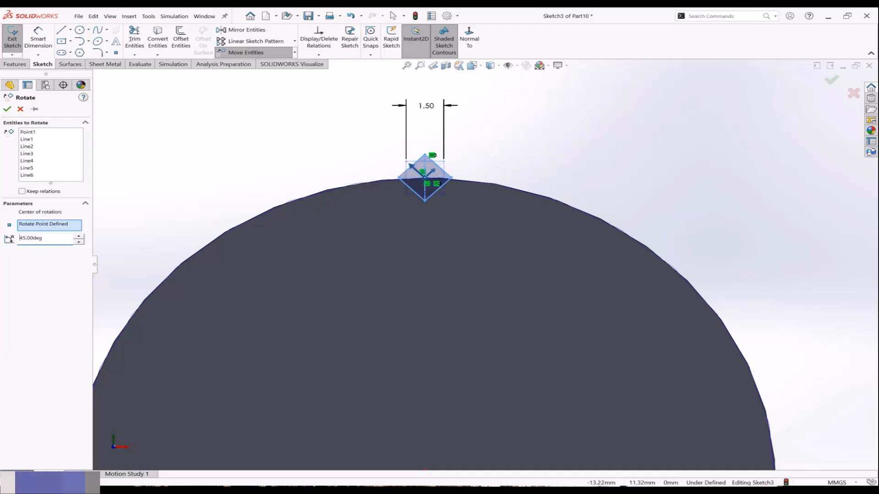
left_click(7, 109)
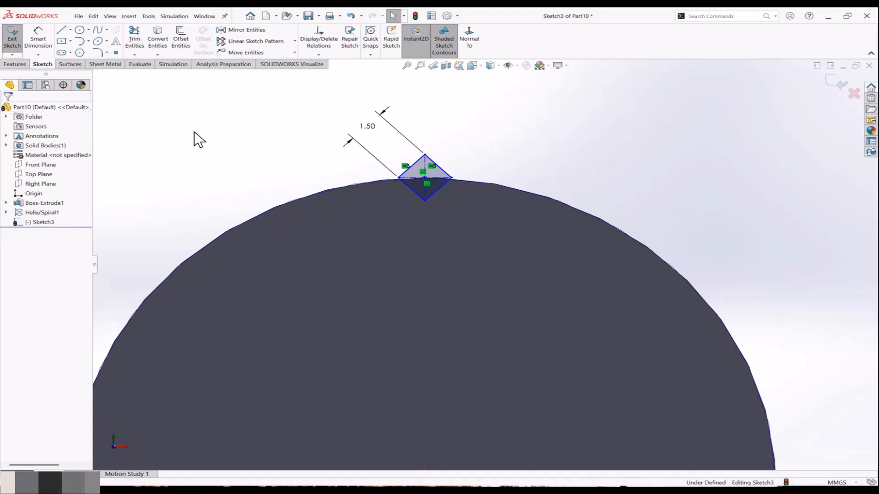
Exit the diamond-shaped profile sketch and bring the whole cylinder with its helix into view.
scroll(362, 218, "up", 2)
scroll(436, 224, "down", 3)
scroll(466, 214, "down", 2)
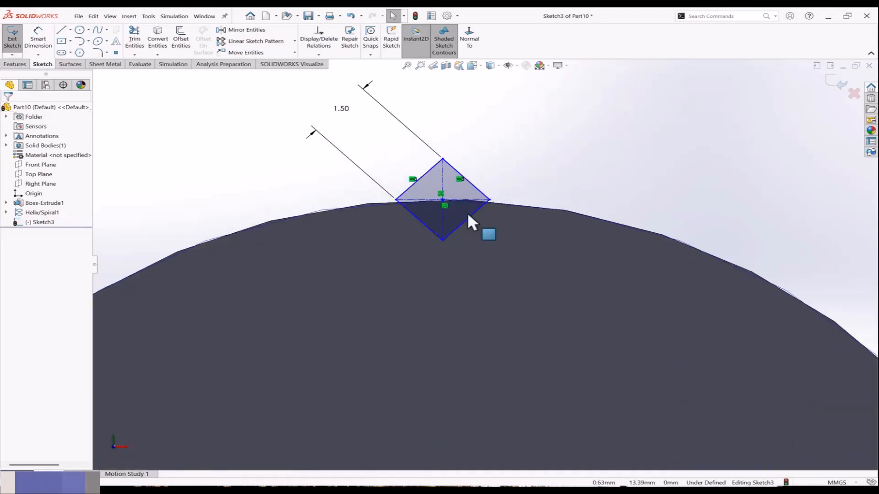
scroll(467, 212, "up", 3)
left_click(836, 83)
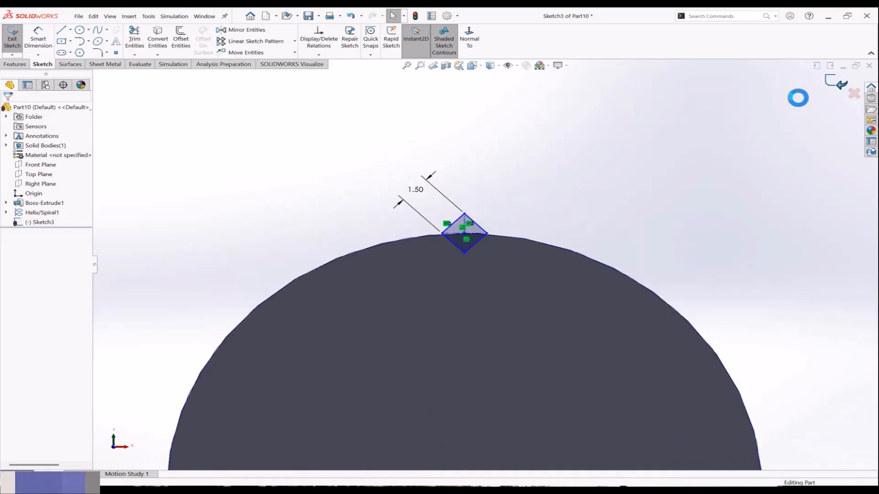
scroll(605, 168, "up", 3)
middle_click_drag(526, 255, 482, 282)
scroll(482, 282, "up", 5)
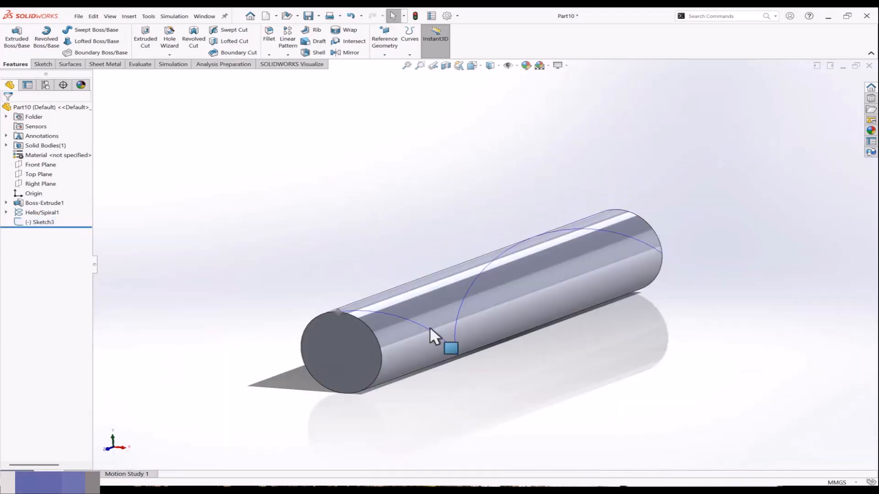
scroll(430, 325, "down", 2)
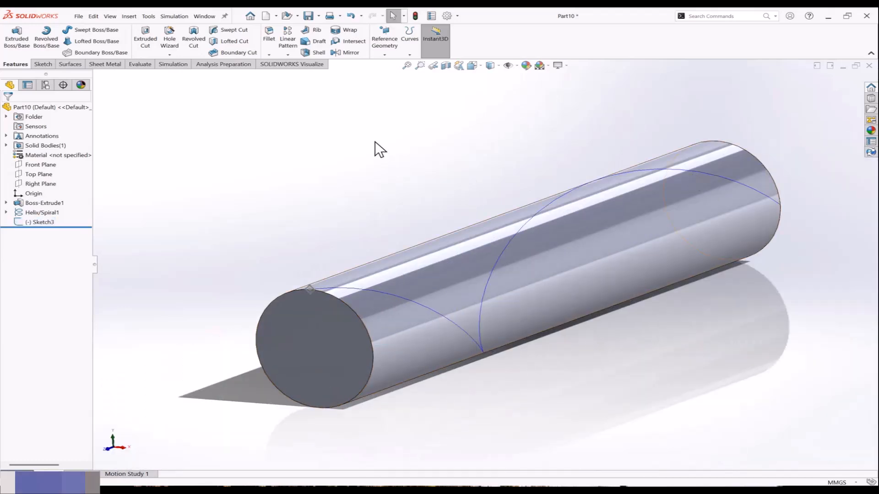
Create a Swept Cut with the diamond sketch as the profile and the helix as the path.
left_click(235, 31)
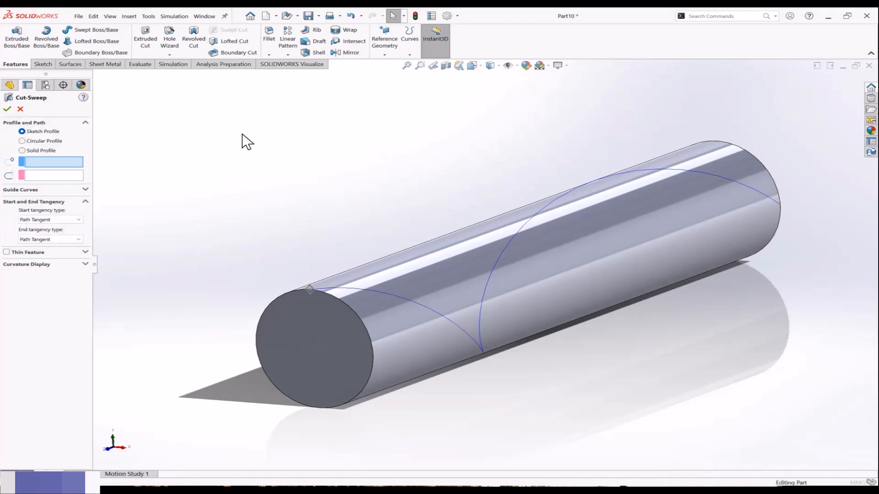
left_click(313, 287)
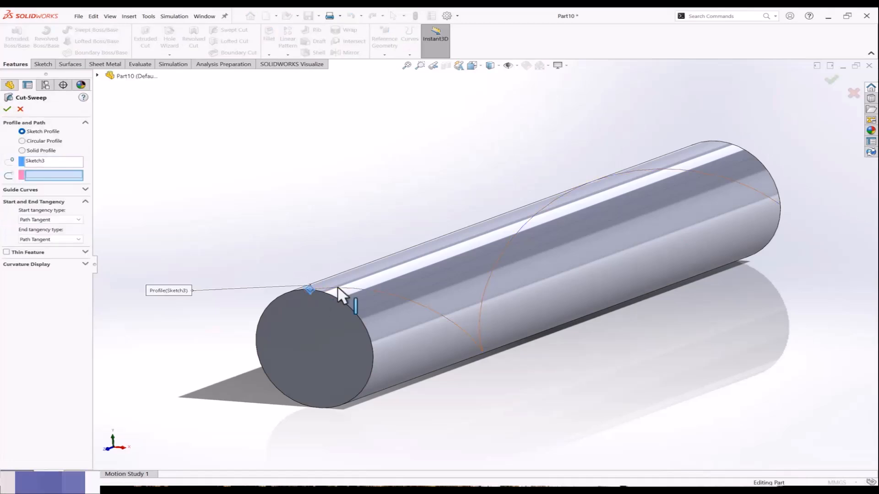
left_click(355, 290)
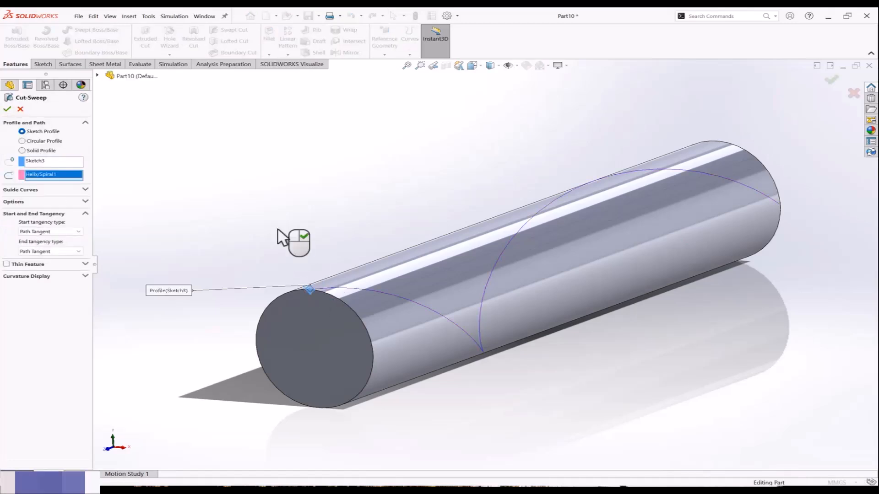
left_click(7, 108)
middle_click_drag(283, 169, 392, 221)
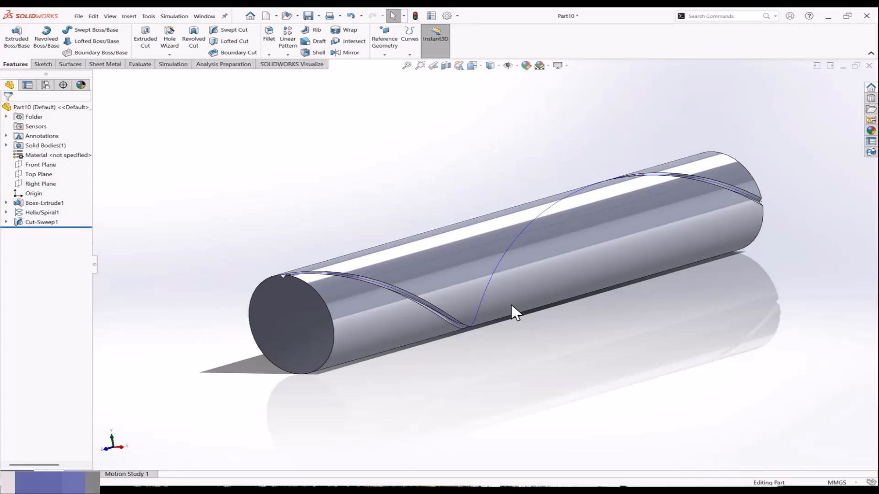
Create a circular pattern of the swept cut around the cylinder with 12 instances.
left_click(41, 222)
left_click(290, 57)
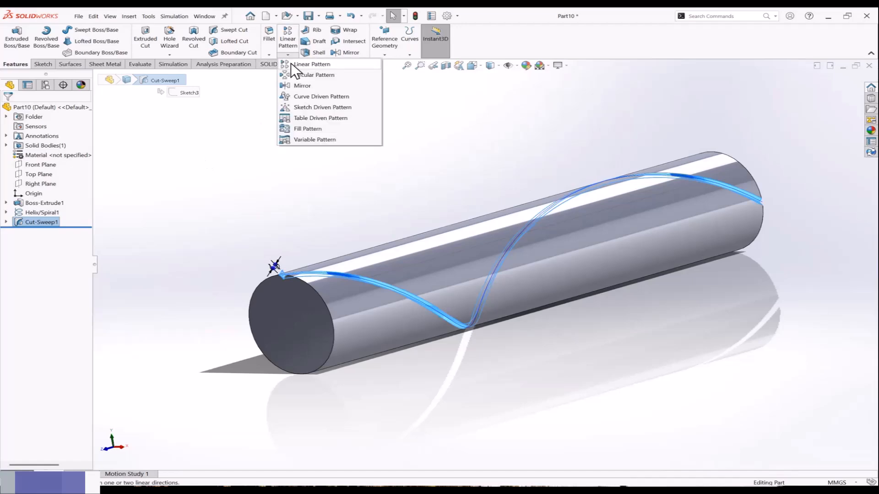
left_click(320, 76)
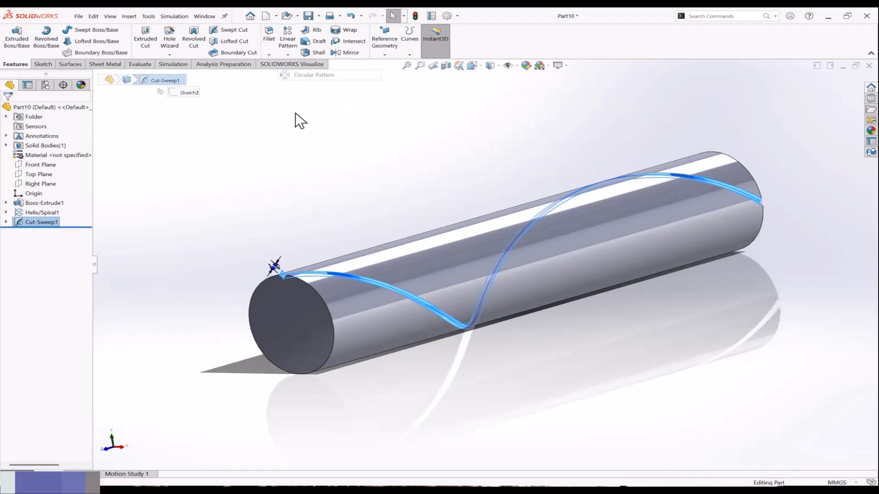
left_click(381, 237)
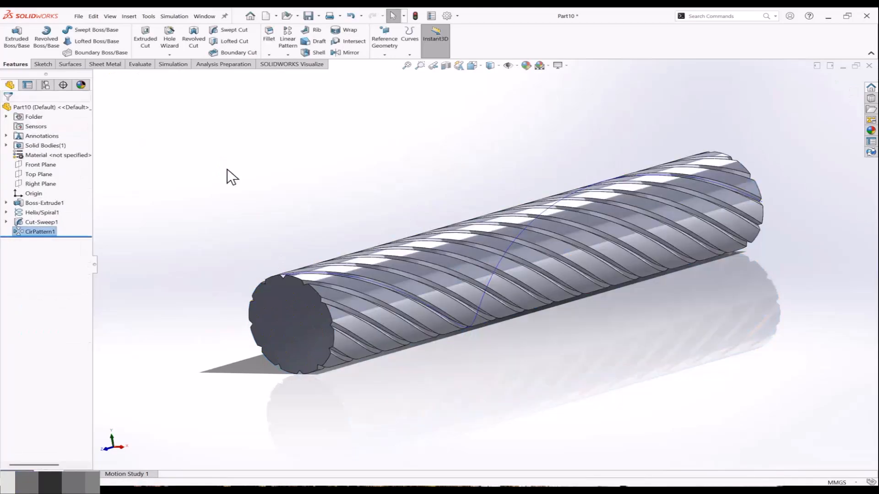
Examine the patterned helical grooves and select the circular pattern feature to highlight its instances.
middle_click_drag(229, 175, 284, 194)
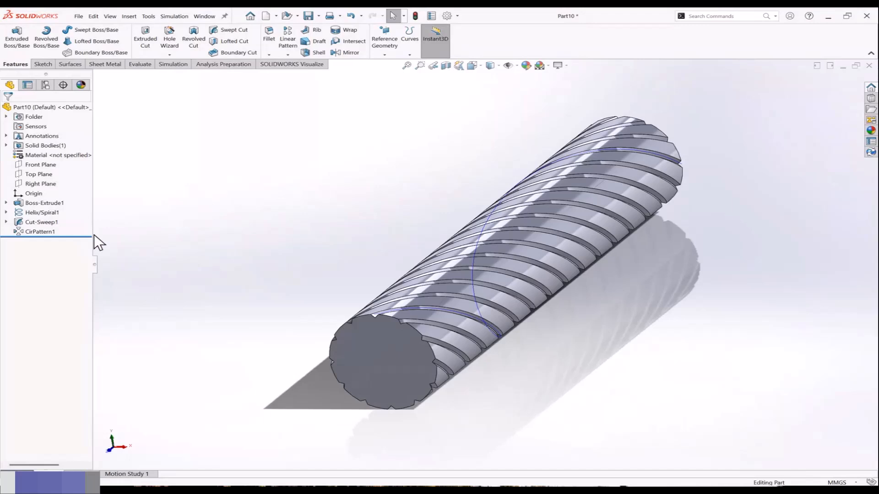
left_click(46, 232)
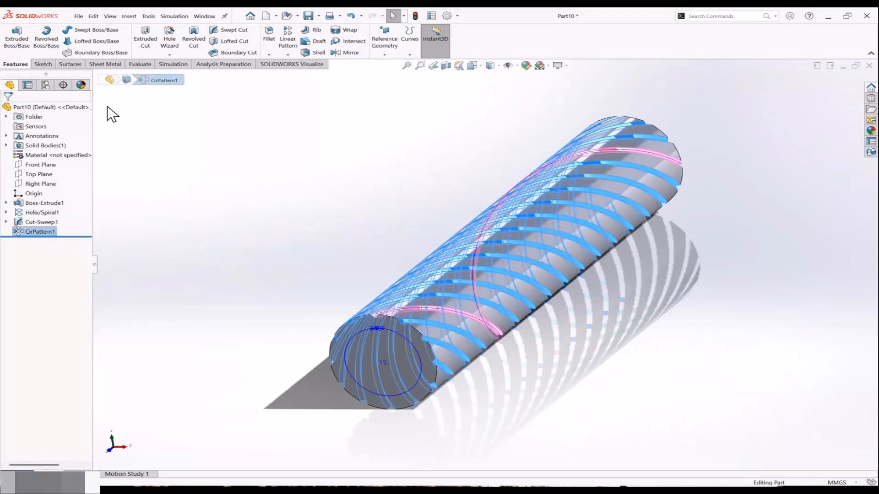
Mirror the circular pattern of helical grooves about the Right Plane to create a crossed diamond knurl on the cylinder.
left_click(350, 52)
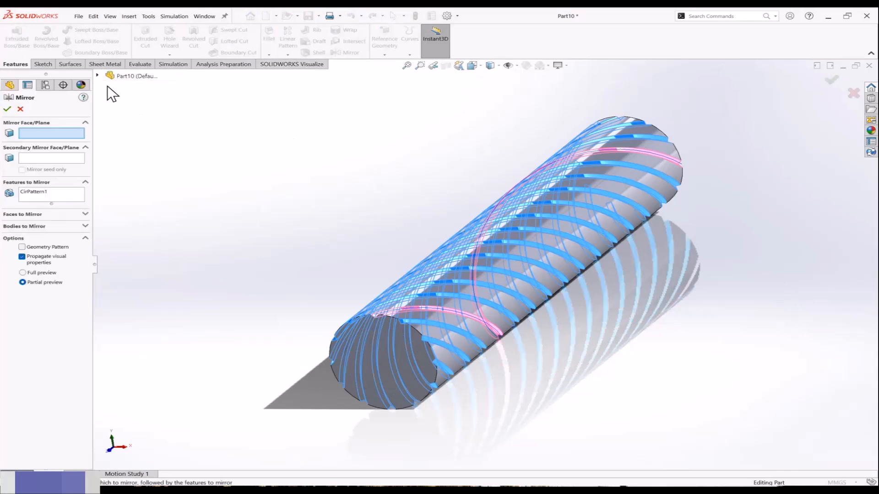
left_click(97, 76)
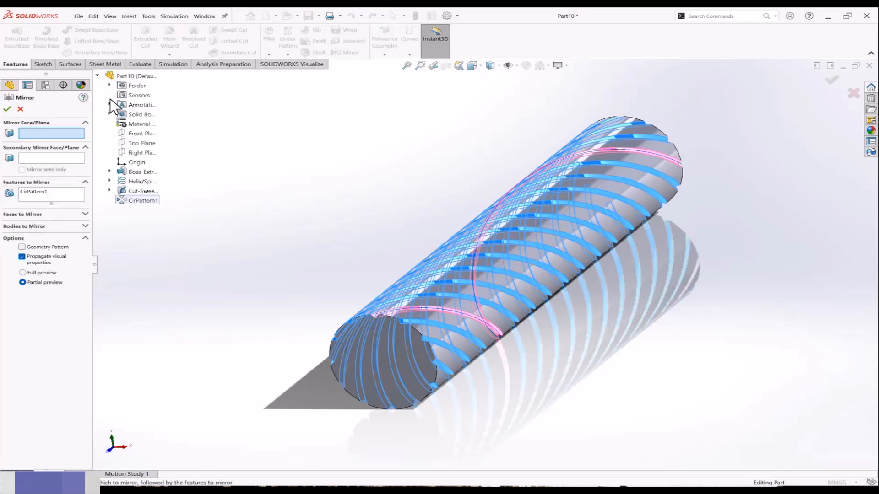
left_click(137, 152)
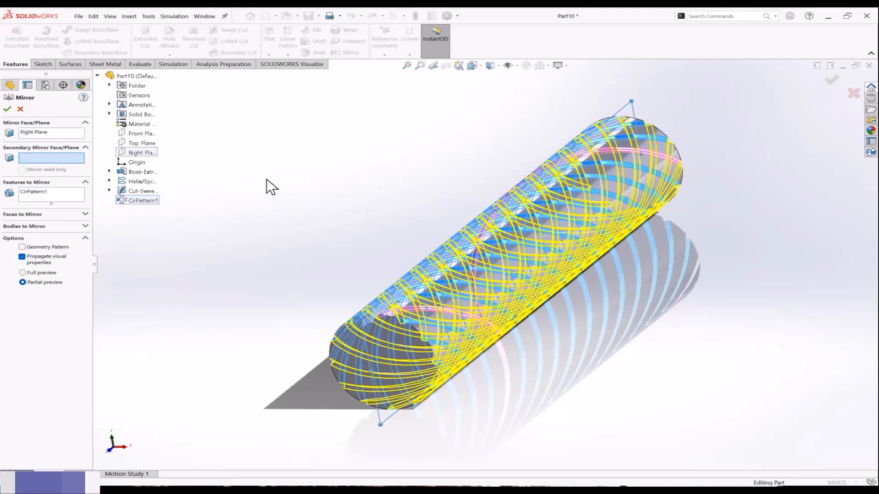
middle_click_drag(271, 181, 283, 228)
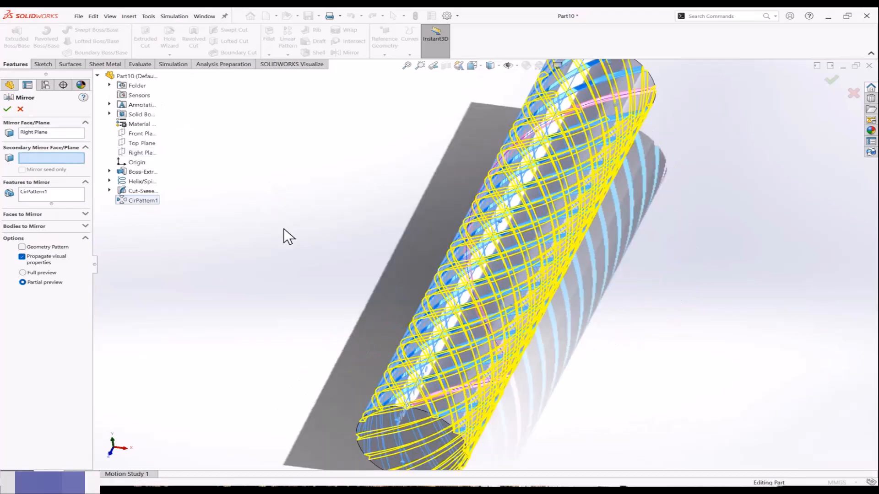
left_click(8, 110)
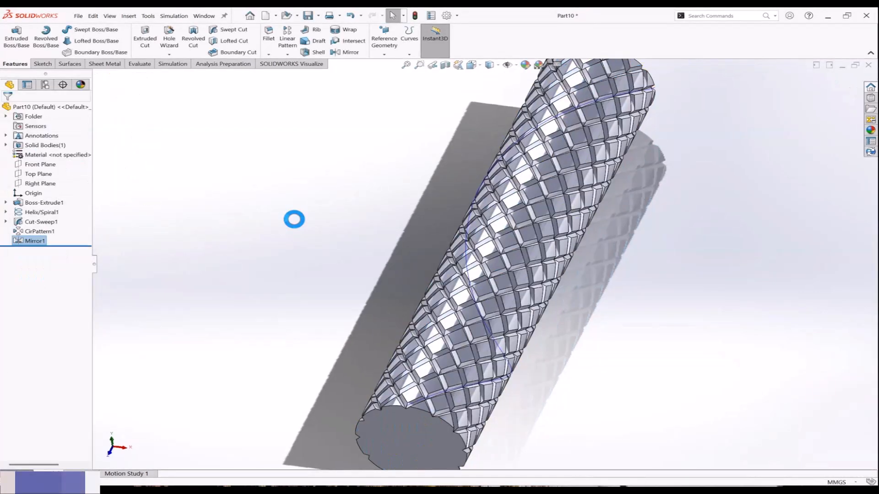
middle_click_drag(600, 256, 540, 281)
middle_click_drag(526, 326, 558, 339)
scroll(537, 275, "up", 5)
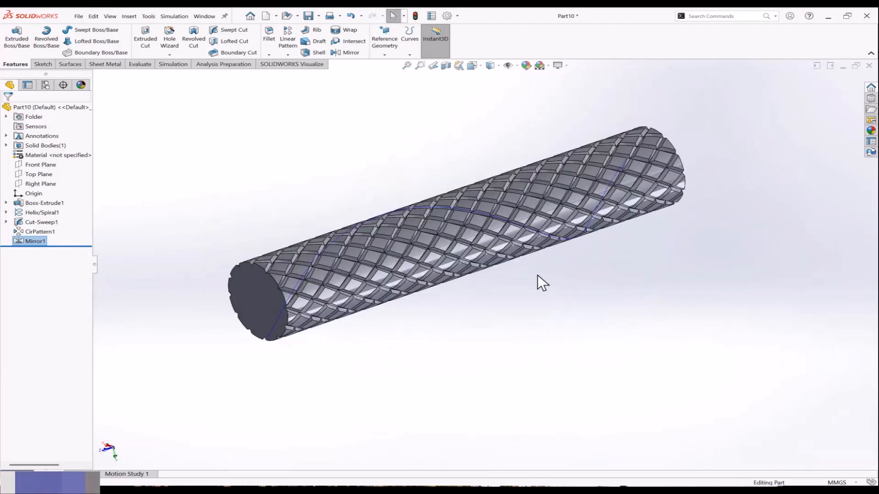